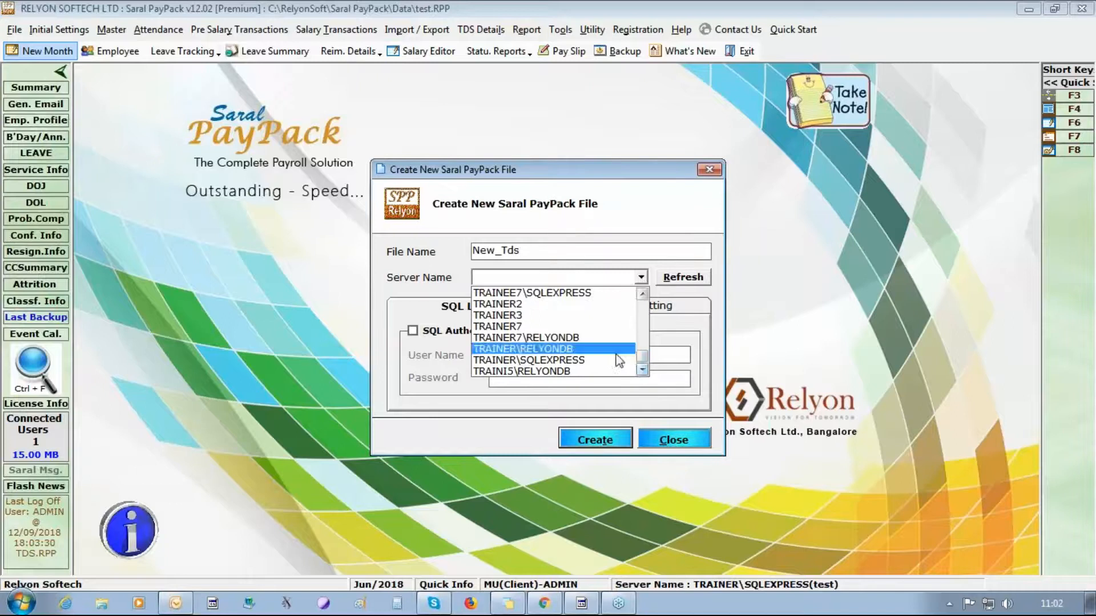
- Create the New_Tds payroll file on server TRAINER\SQLEXPRESS in the default data location
click(616, 360)
click(586, 437)
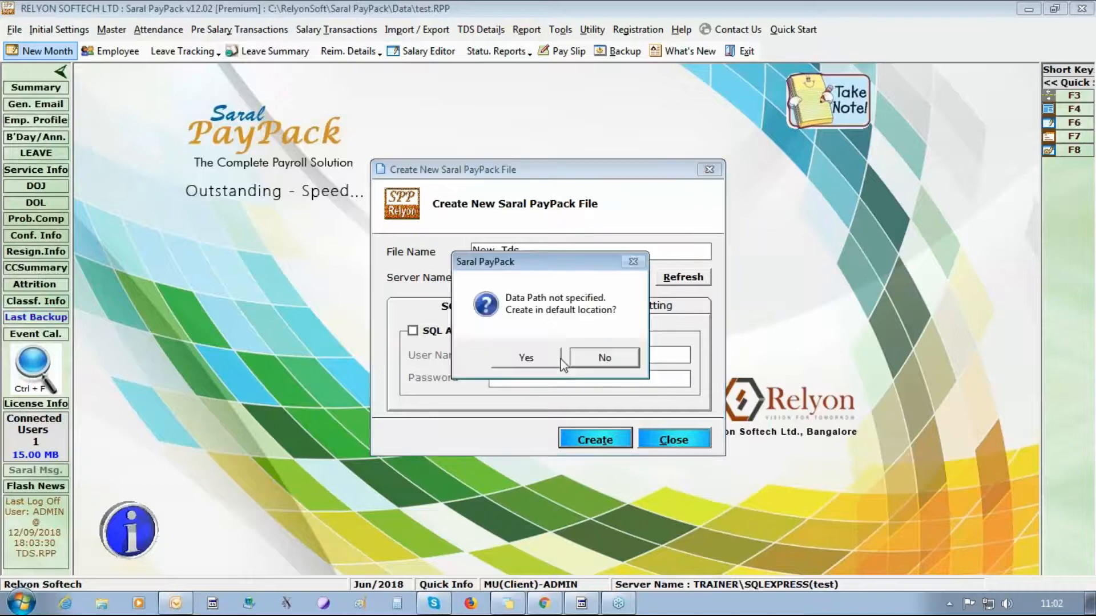
click(562, 364)
click(559, 363)
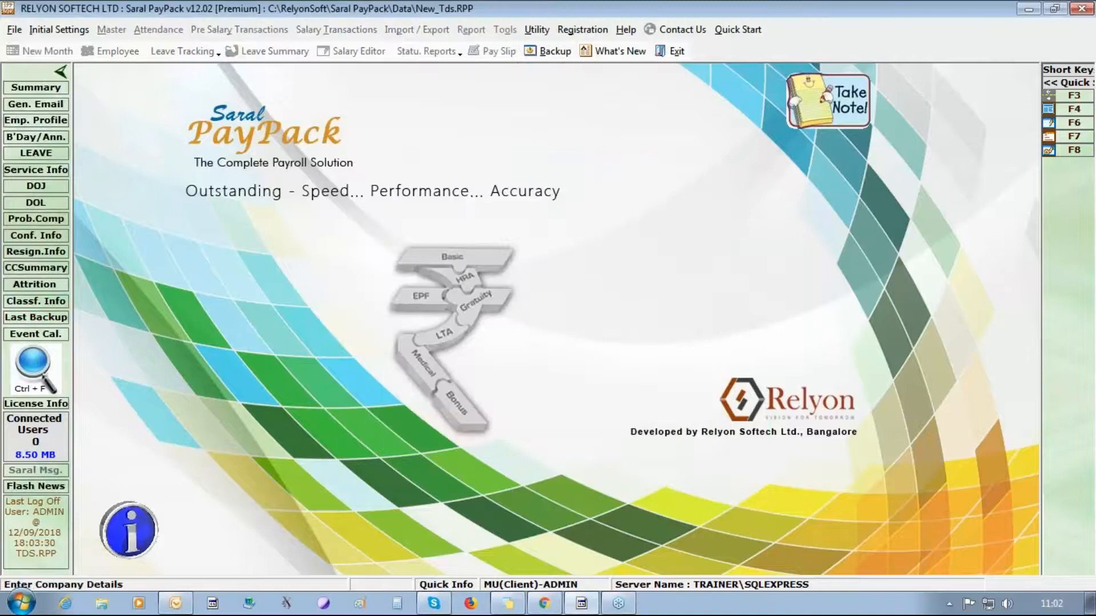
- Enter company name Relyon Softech Ltd with its responsible person and Bangalore address
click(59, 29)
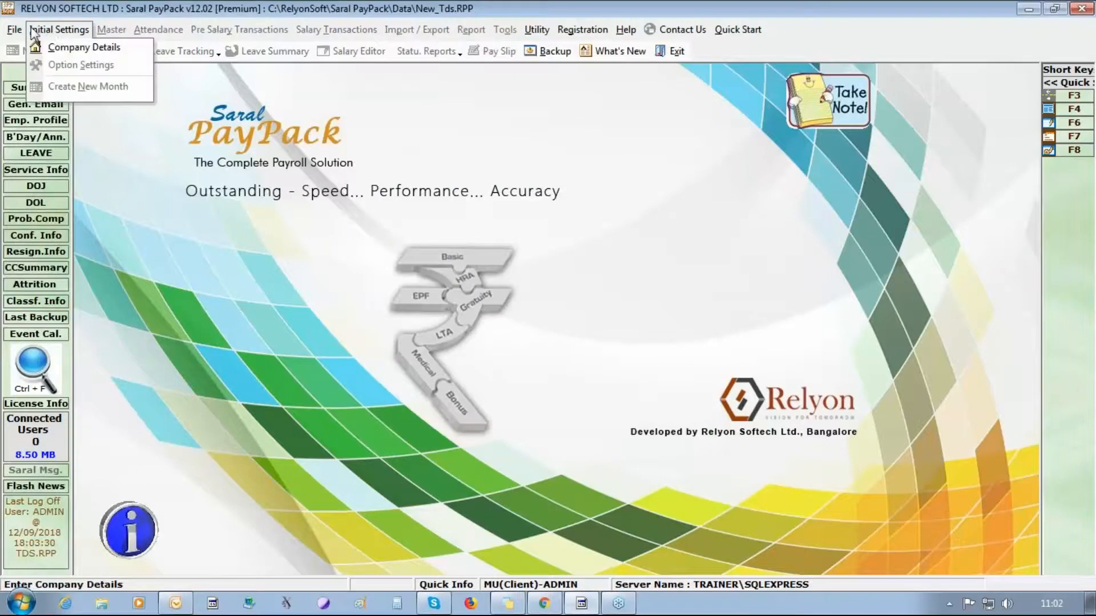
click(53, 51)
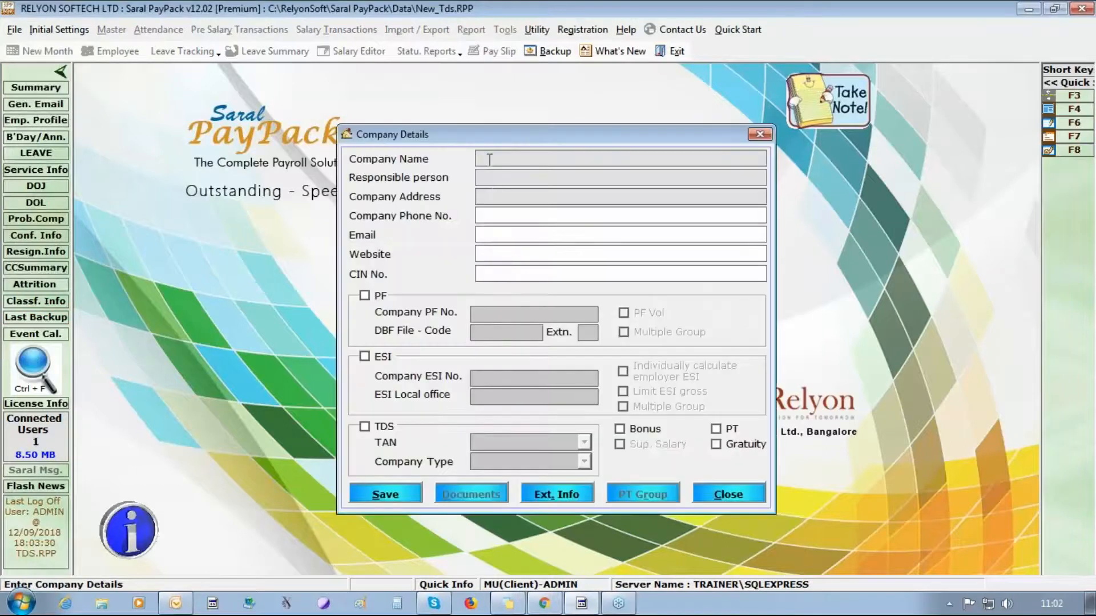
text(Relyon Softech)
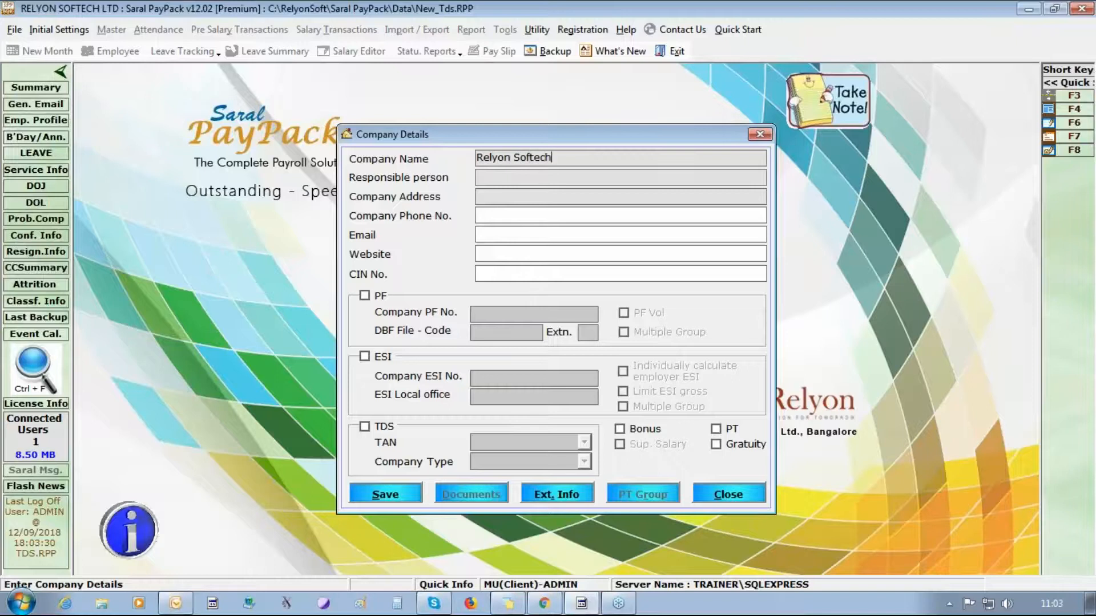
text( Ltd)
click(516, 176)
text(Sadhana)
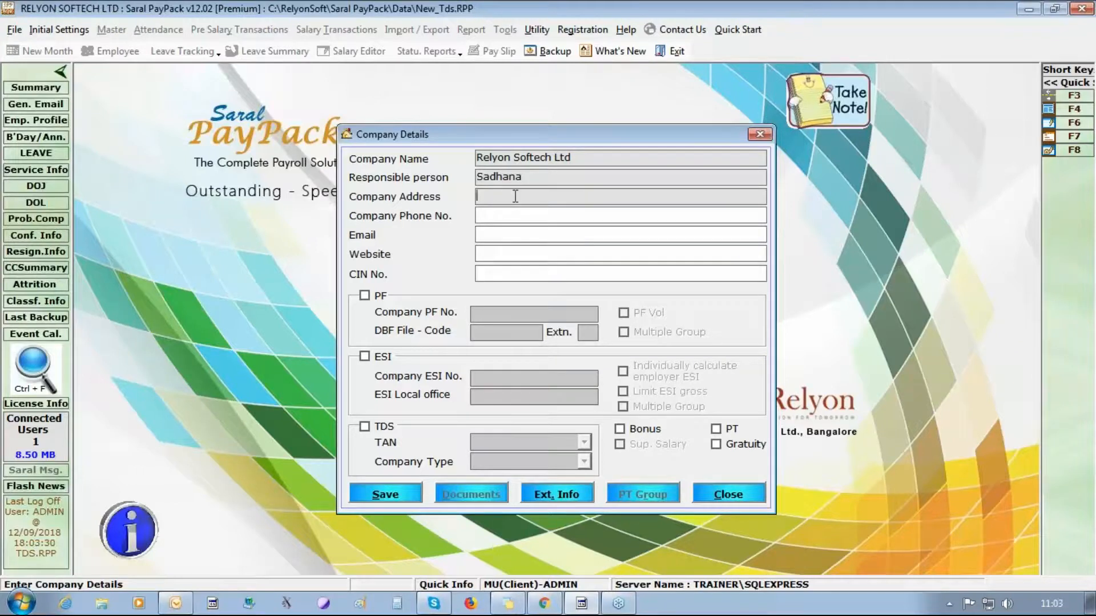
text(Bangalore)
- Enable PF and ESI for the company and enter its PF and ESI numbers
click(363, 299)
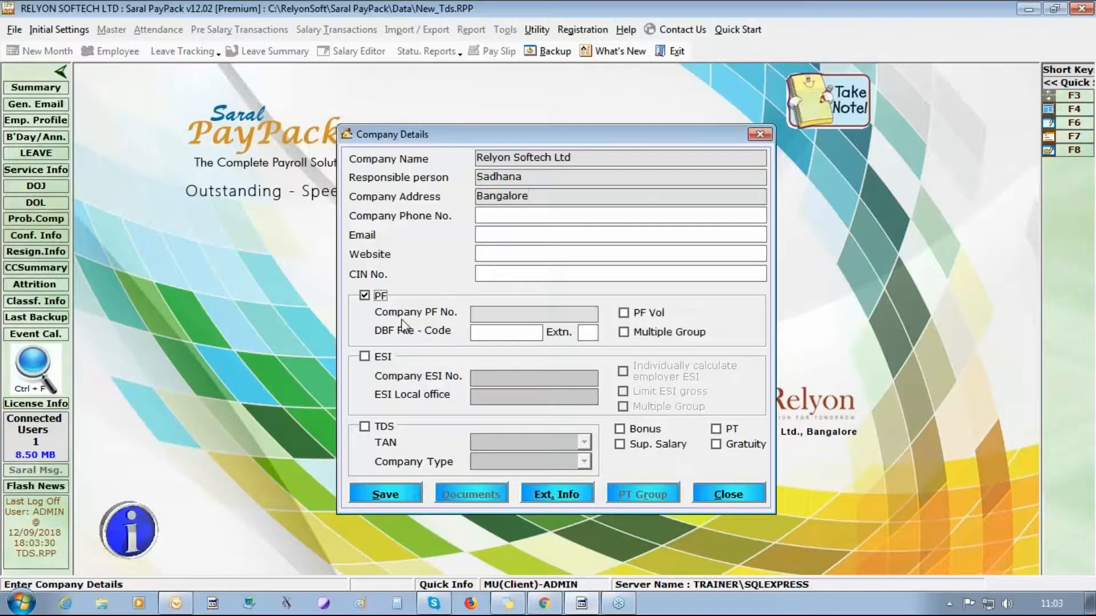
click(533, 312)
text(kn/78945)
click(365, 357)
click(504, 377)
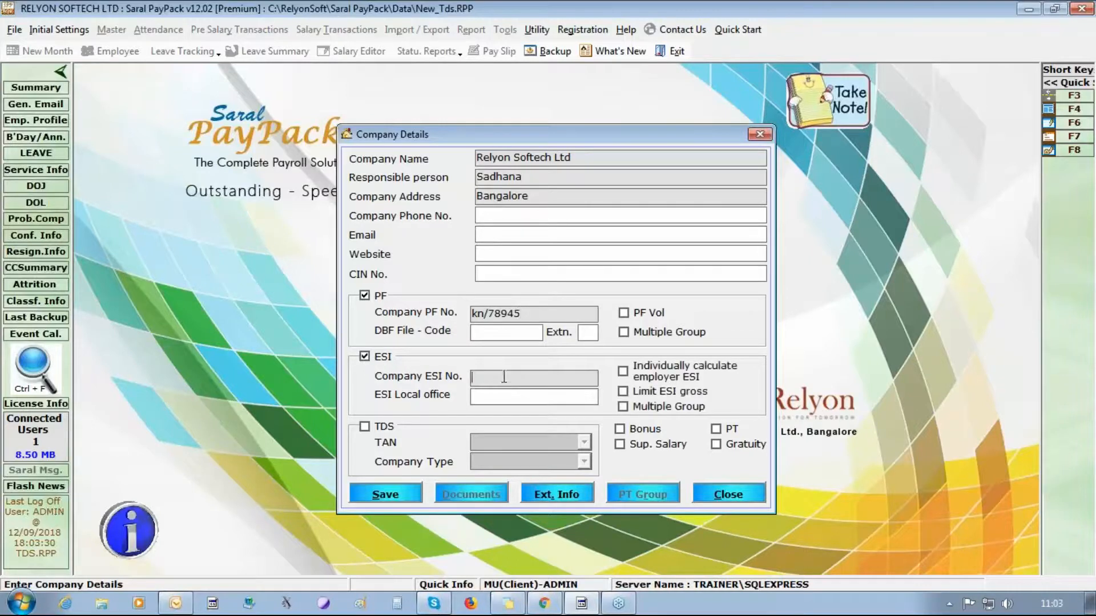
- Enable TDS with the company TAN, set company type Others, enable PT, and save
click(364, 427)
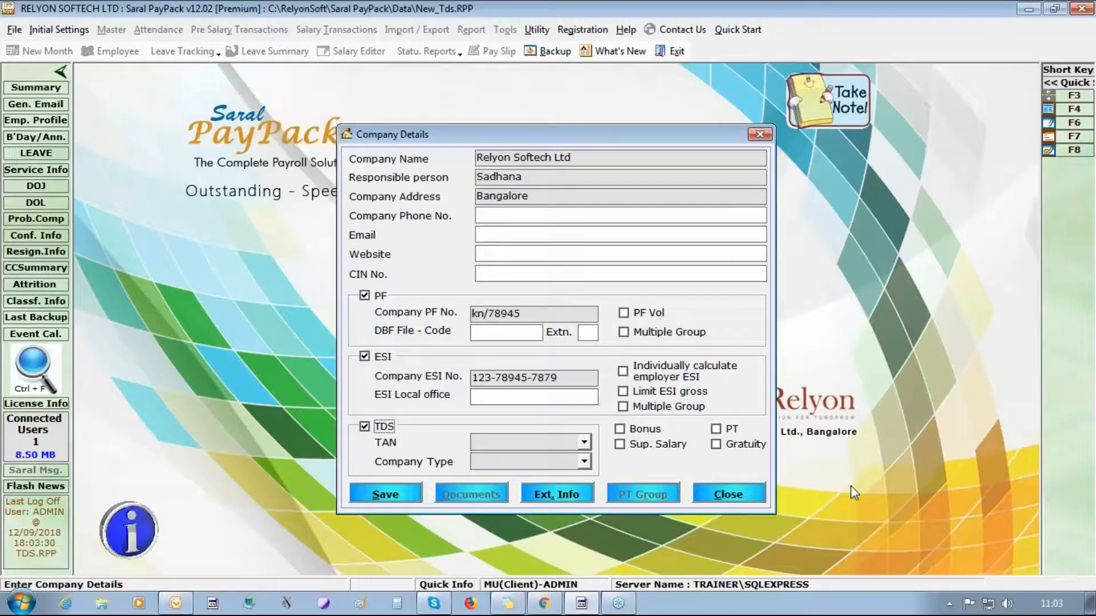
click(529, 441)
click(584, 462)
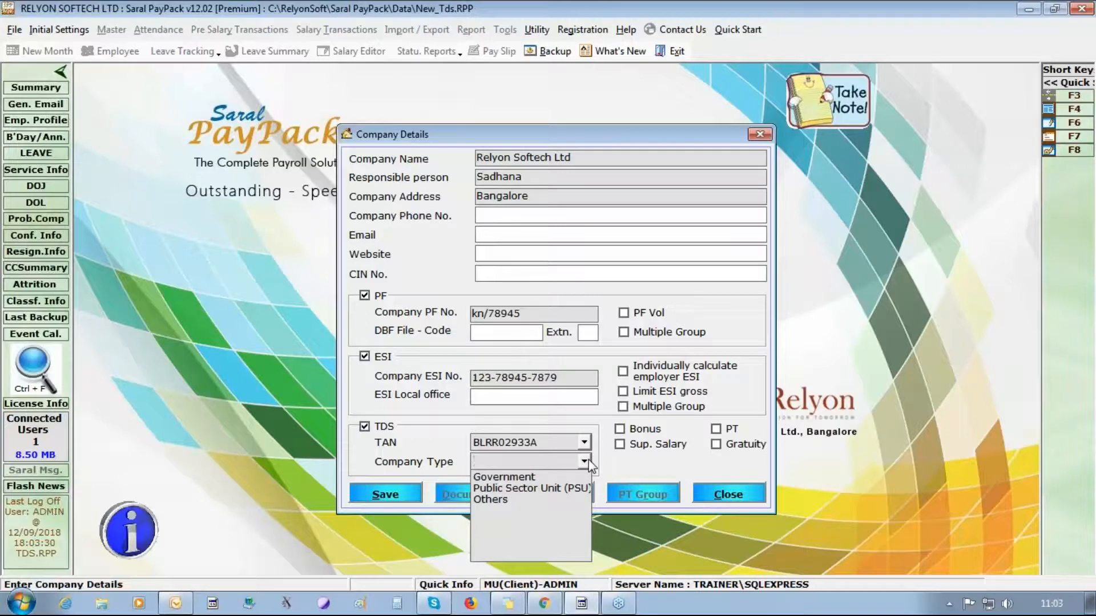
click(532, 500)
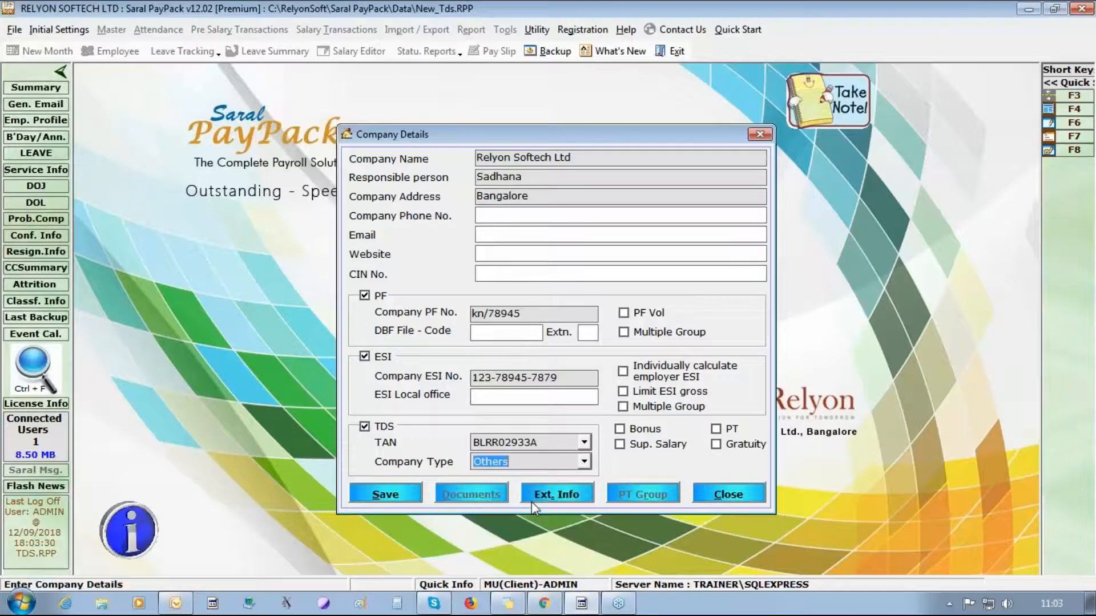
click(716, 430)
click(386, 495)
click(598, 365)
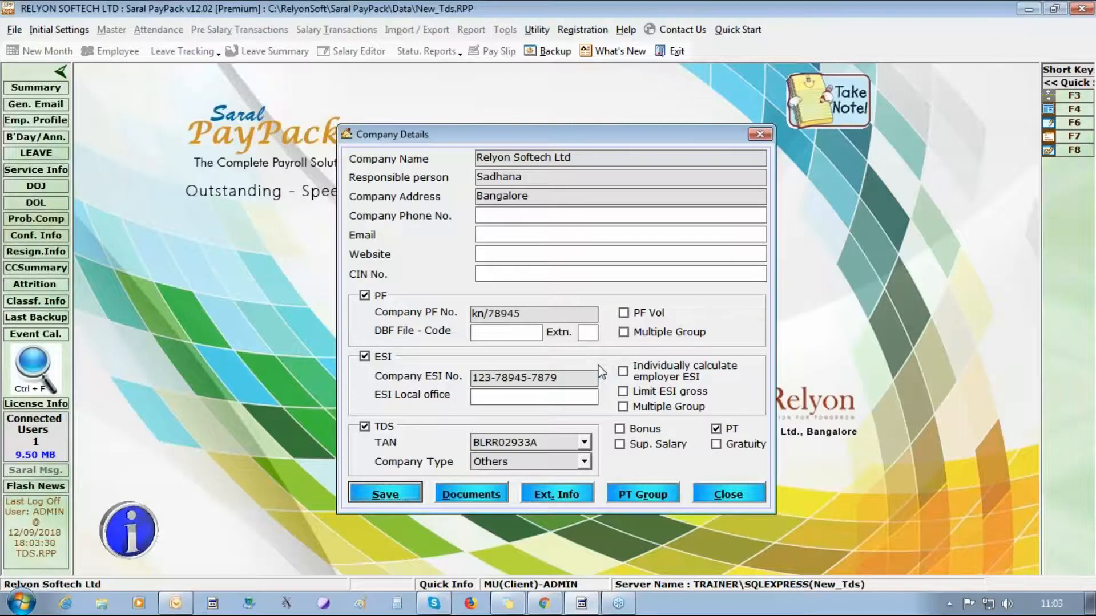
click(740, 496)
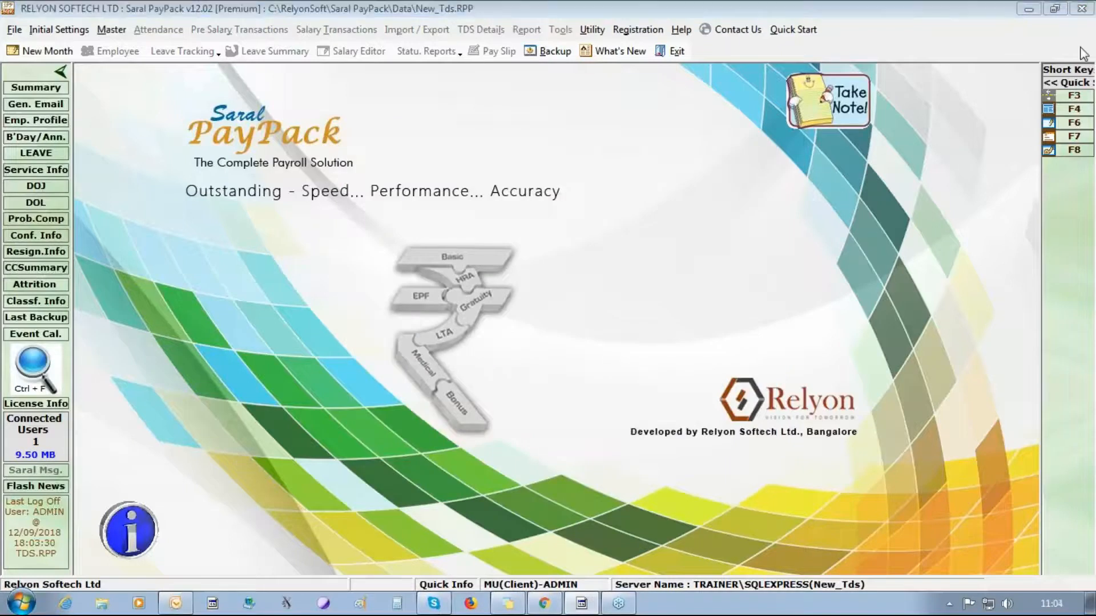
- Change the new payroll month from Sep/2018 to Apr/2018 and save it
click(62, 30)
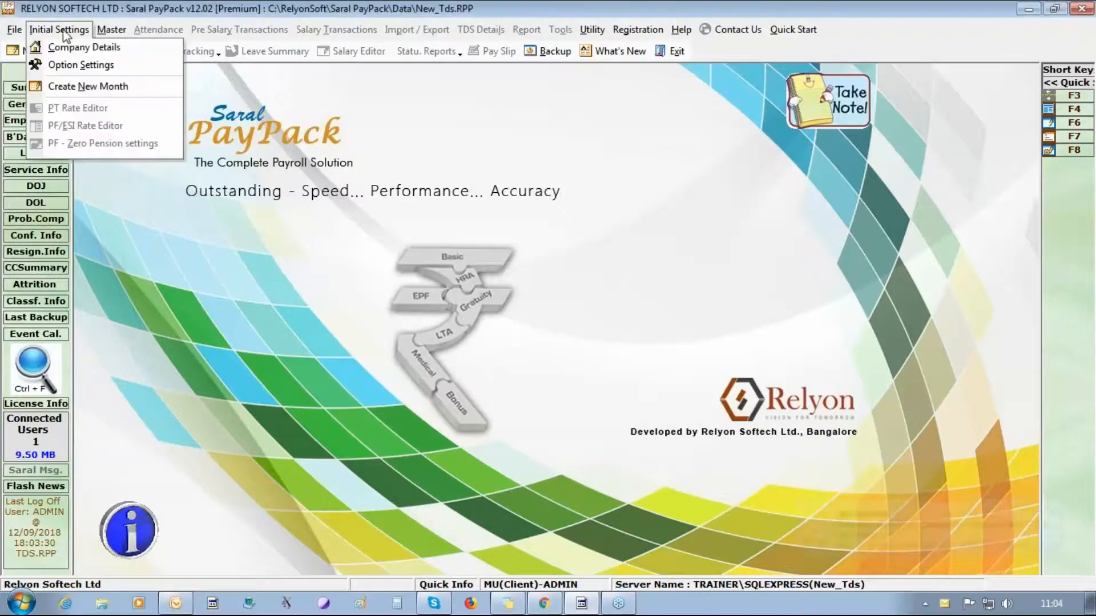
click(122, 86)
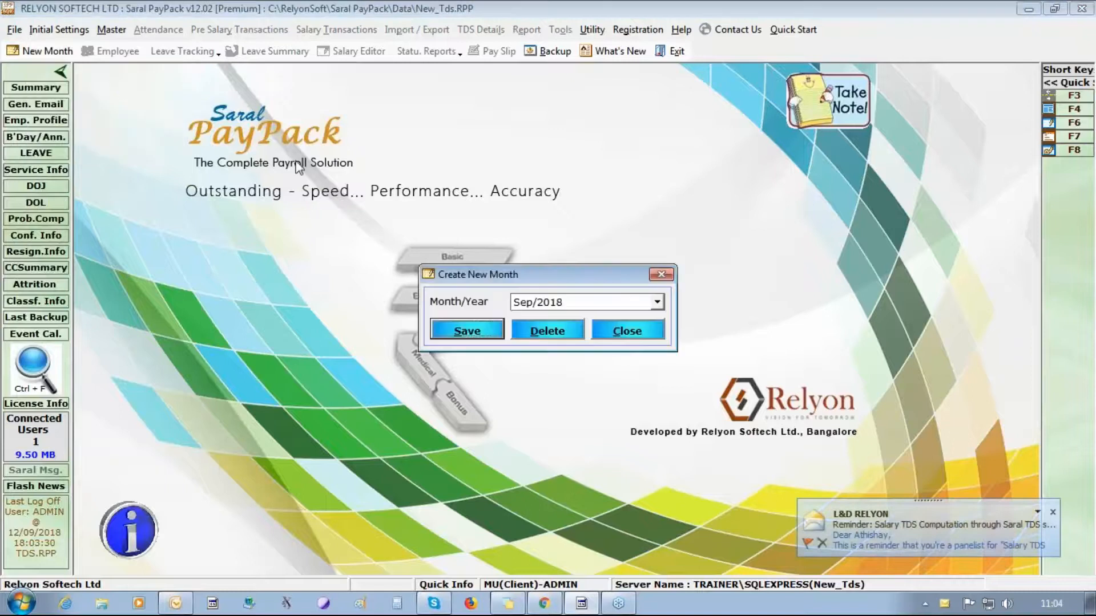
click(534, 299)
click(549, 301)
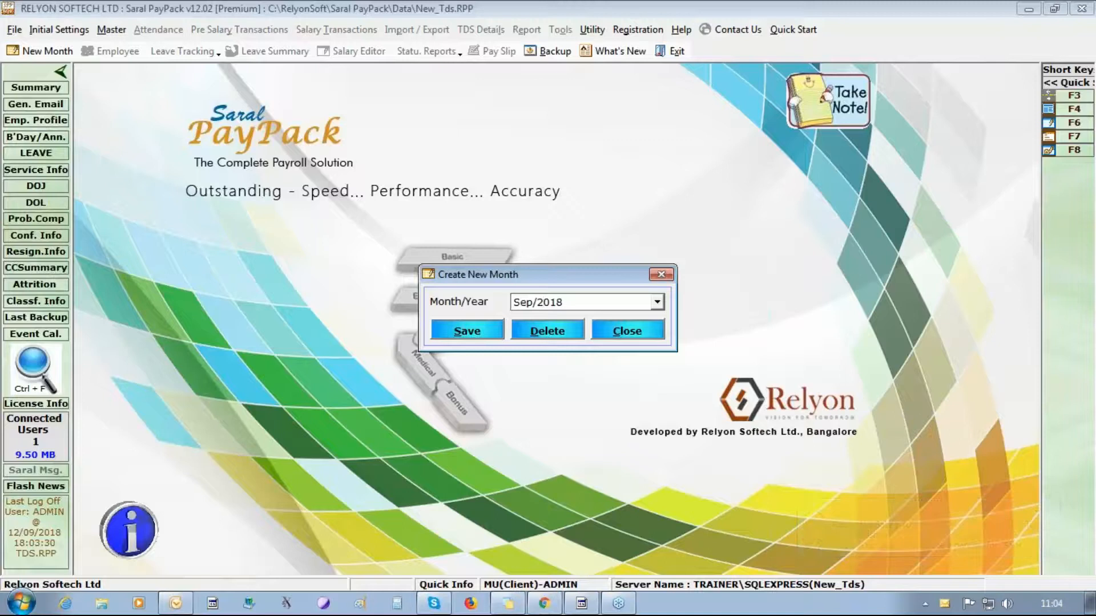
key(BackSpace)
key(BackSpace)
key(BackSpace)
text(apr)
click(460, 331)
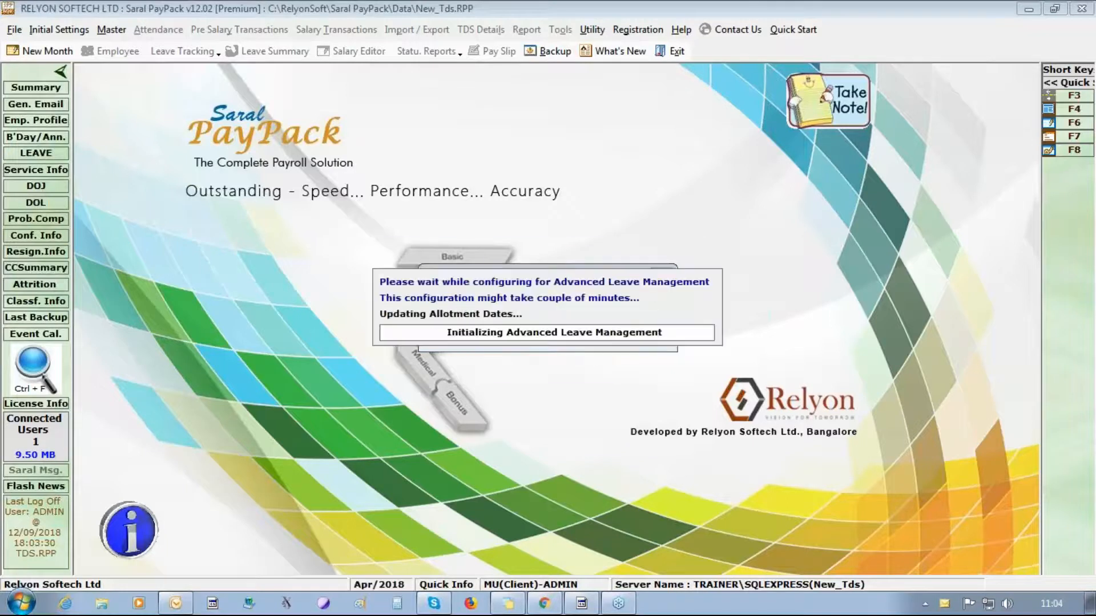
click(590, 357)
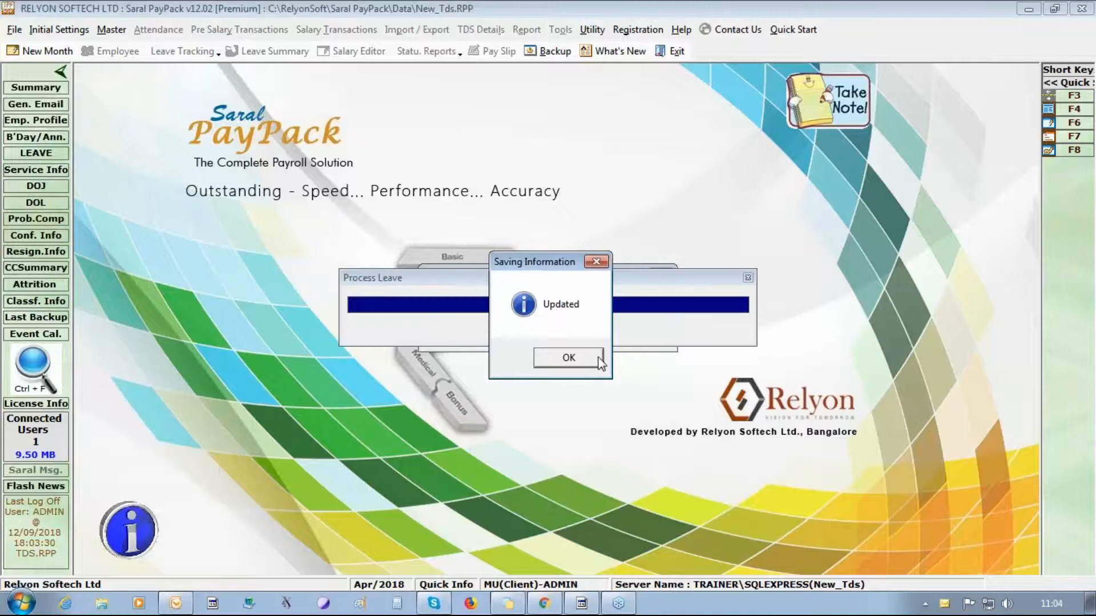
click(596, 359)
click(627, 334)
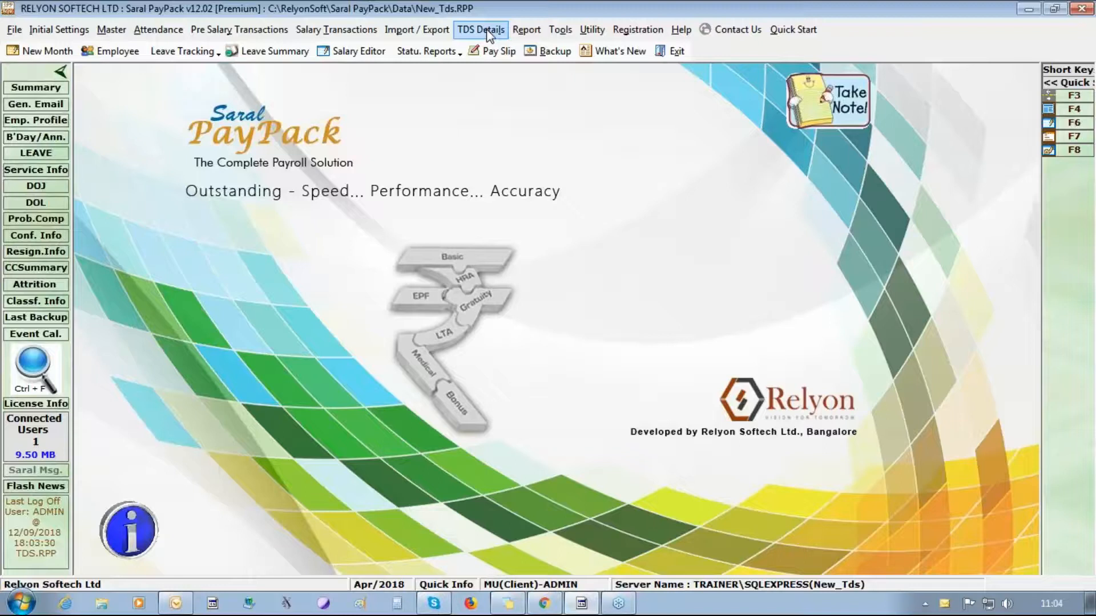
- Start a new PT group in the PT Rate Editor with state KARNATAKA
click(73, 31)
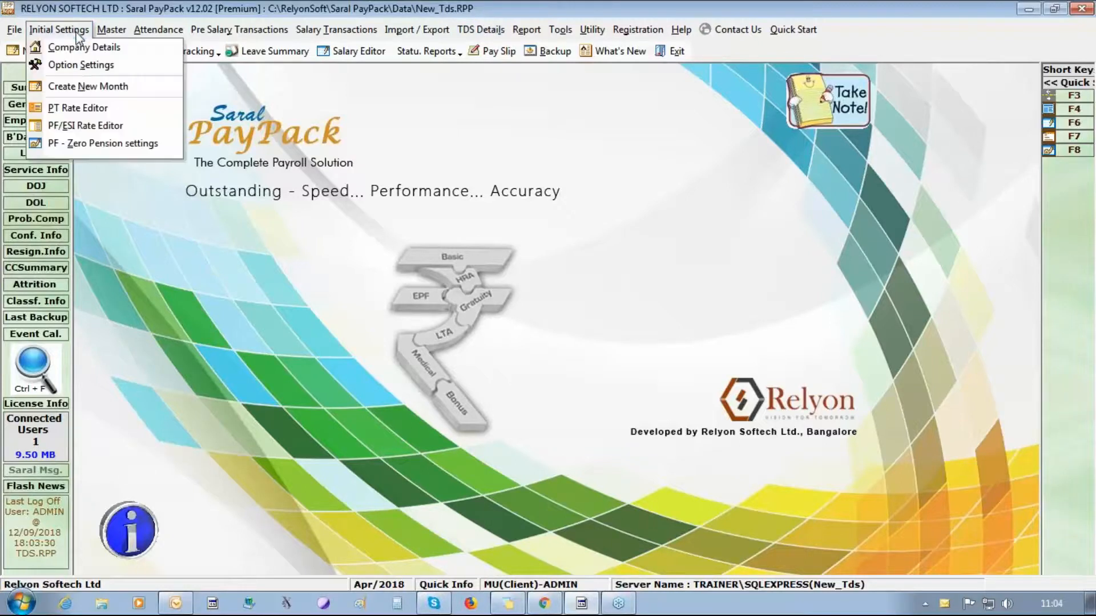
click(86, 108)
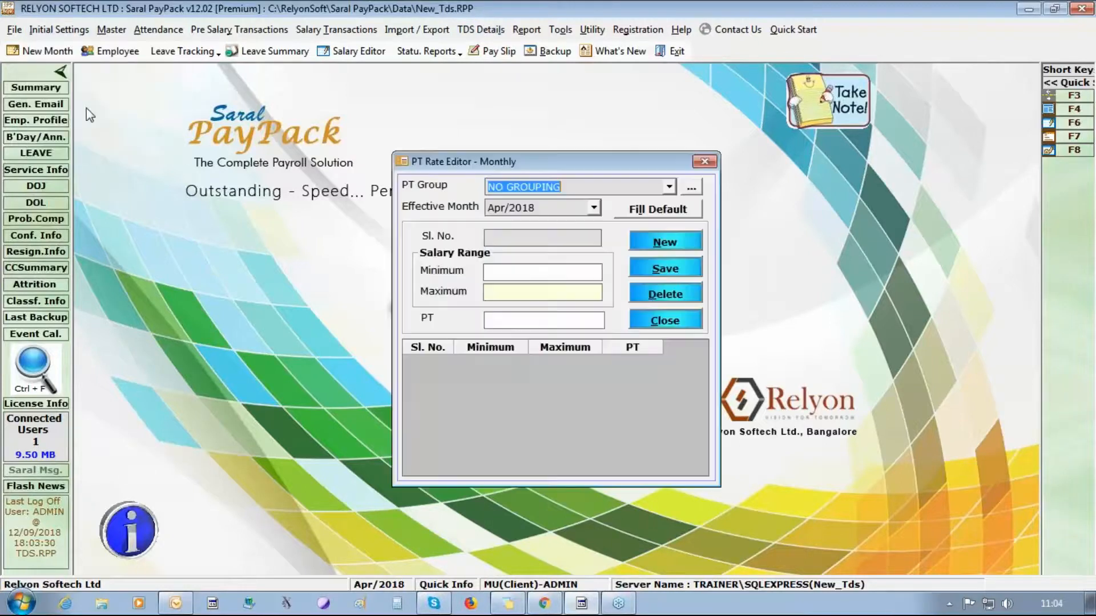
click(691, 189)
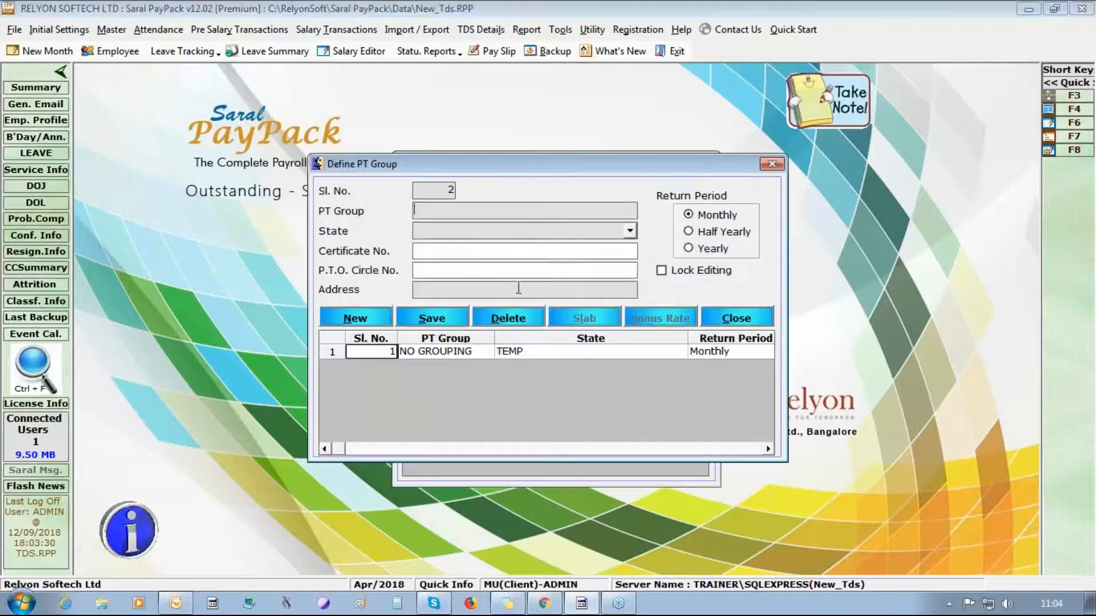
click(467, 229)
text(ka)
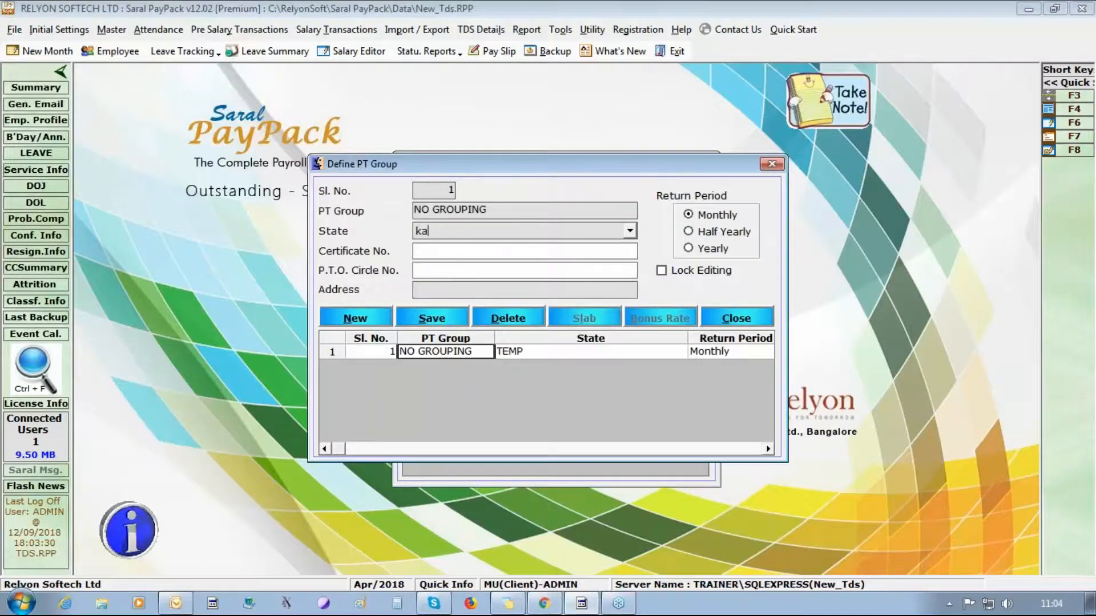
key(Down)
- Name the PT group KARNATAKA, save it, and load default slabs (200.00 from 15,000)
drag(501, 214, 137, 252)
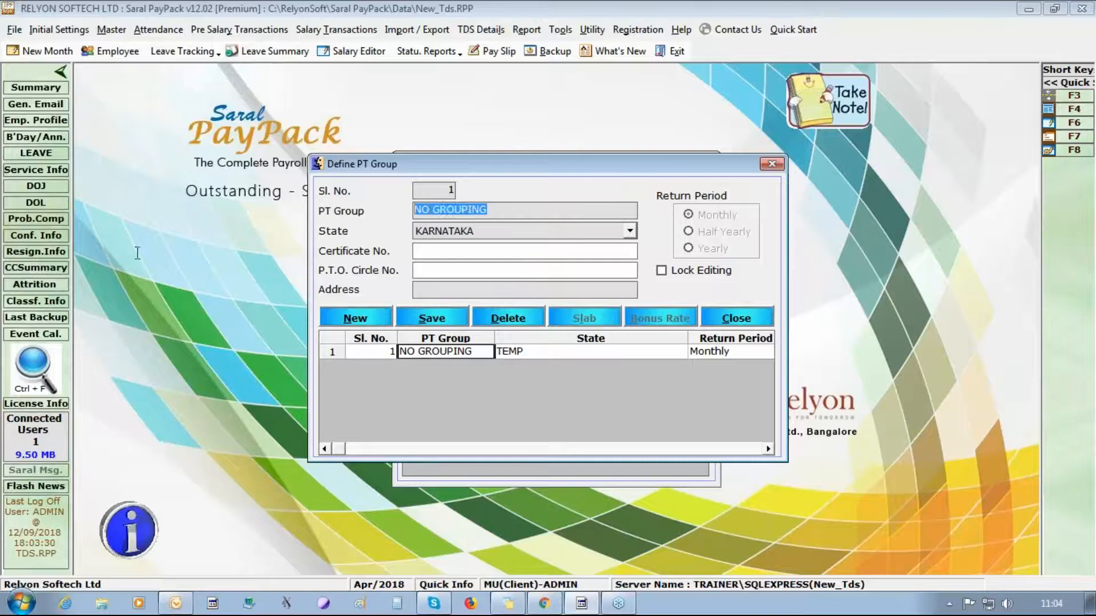
text(KARNATAKA)
click(588, 291)
text(KARNATAKA)
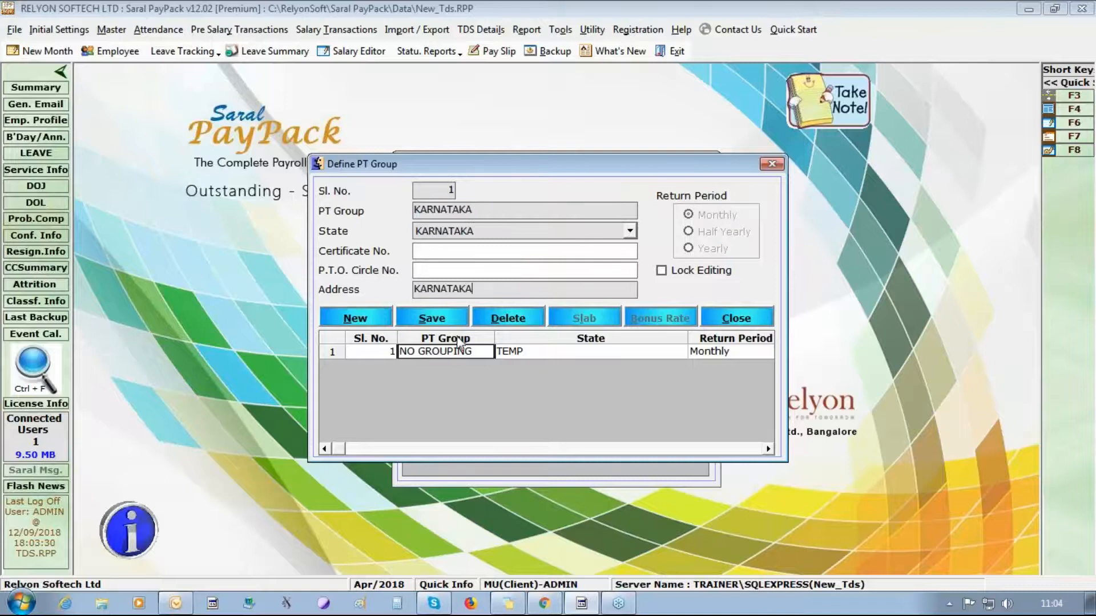
click(465, 318)
click(566, 359)
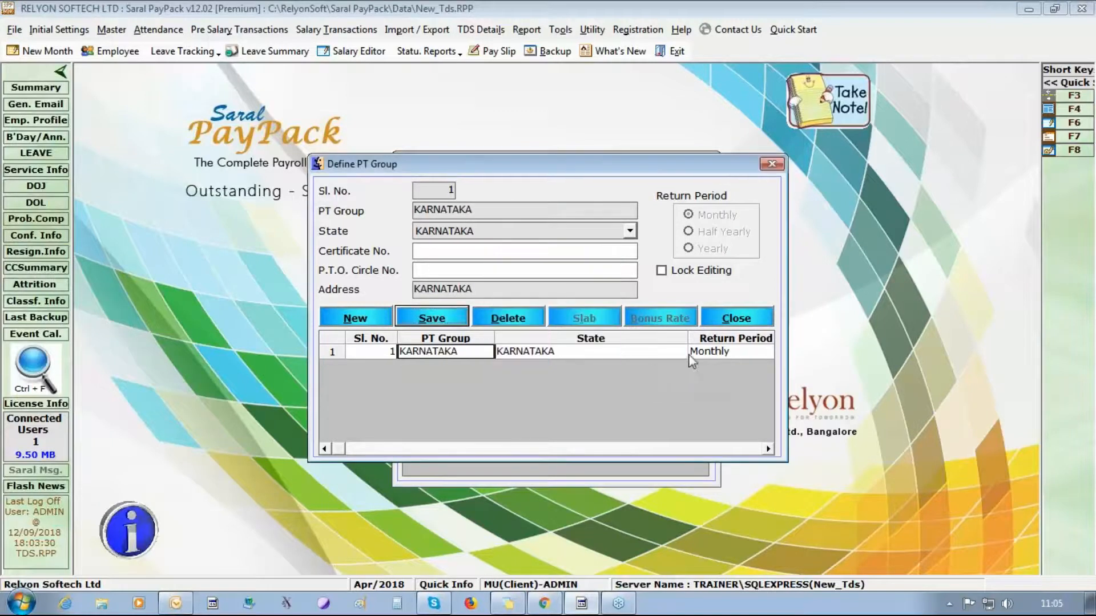
click(733, 318)
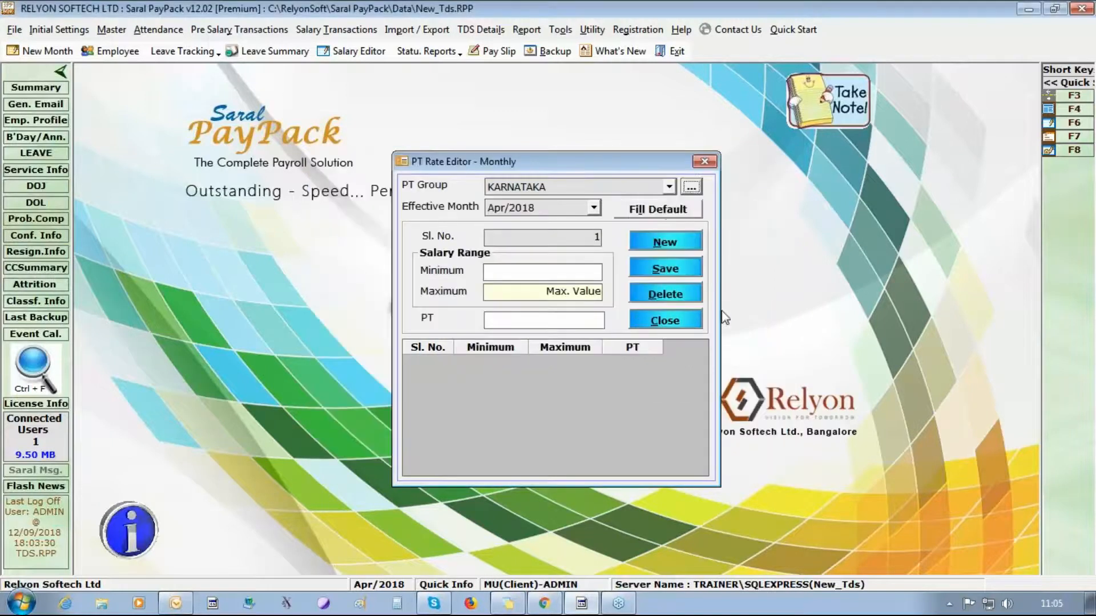
click(671, 323)
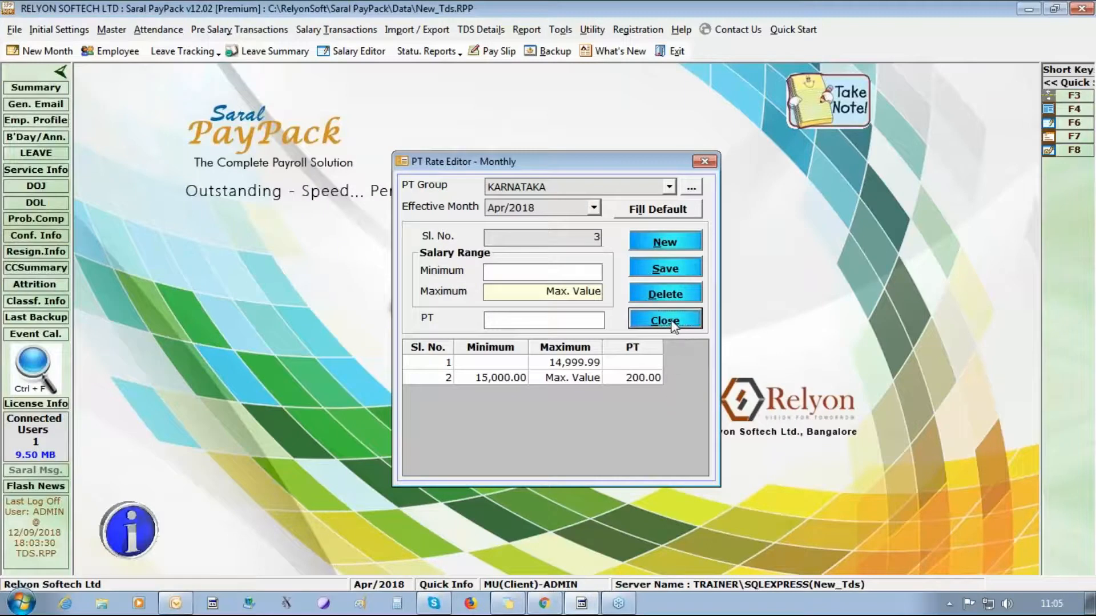
click(671, 322)
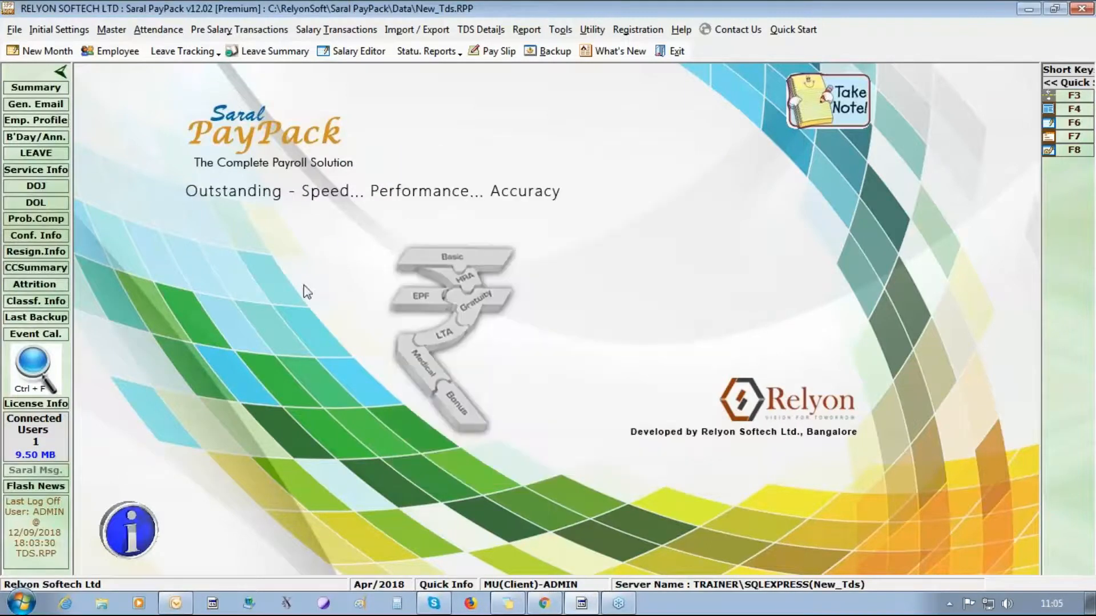
- Restrict employer PF share and employee share to employer share, then save Apr/2018 PF/ESI rates
click(58, 31)
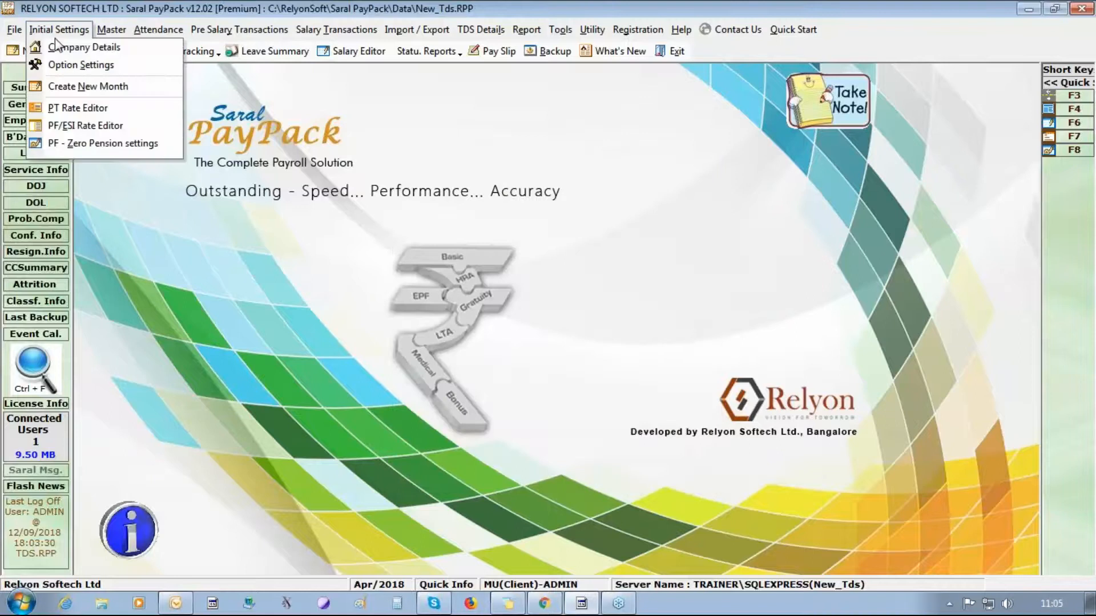
click(70, 128)
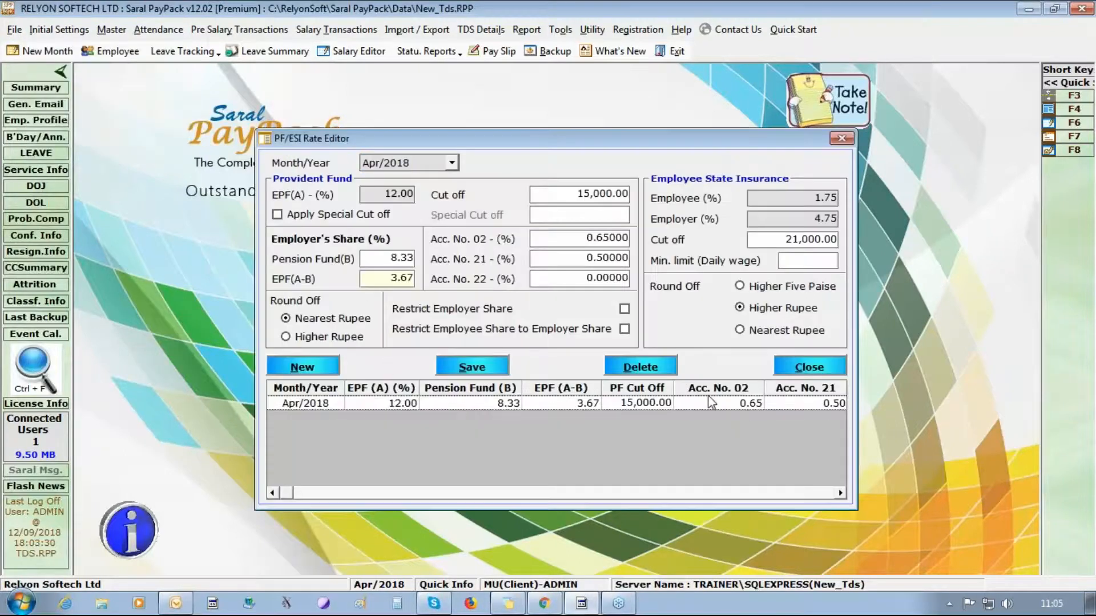
click(624, 308)
click(623, 330)
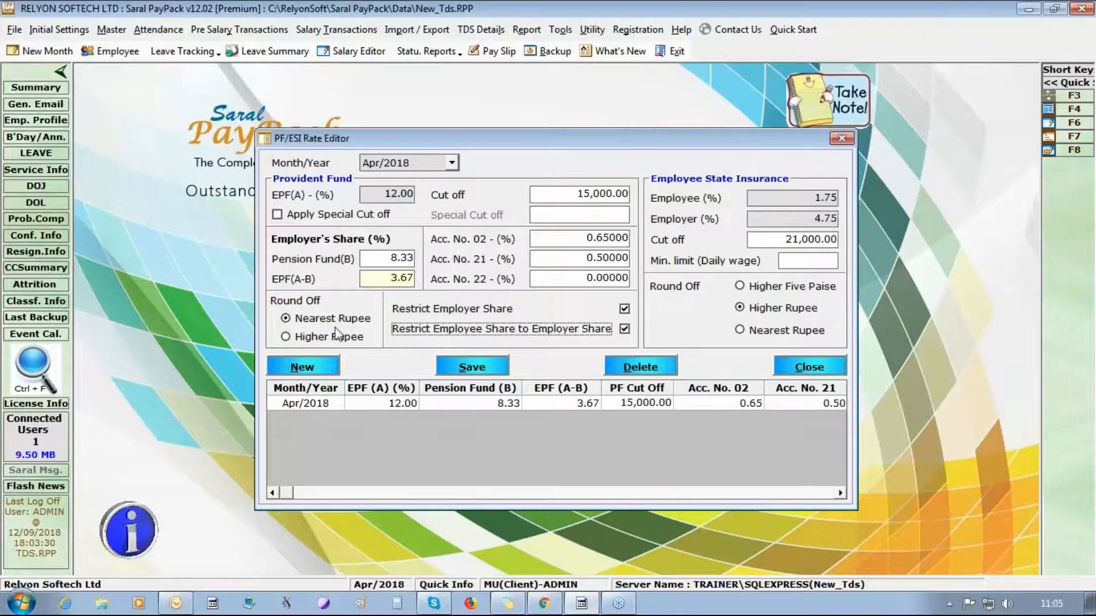
click(471, 367)
click(578, 362)
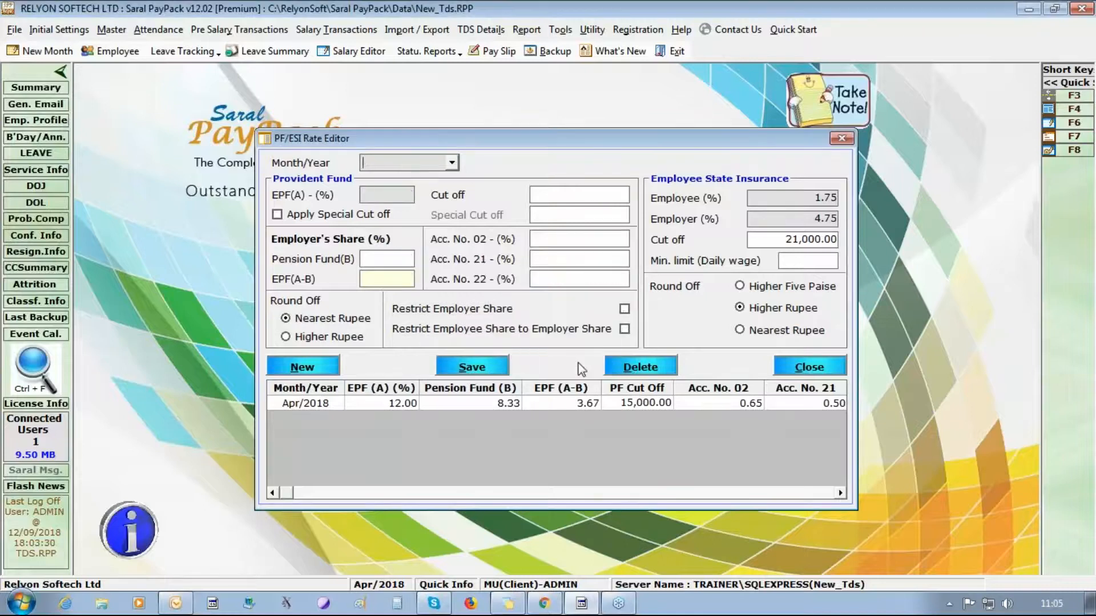
click(818, 366)
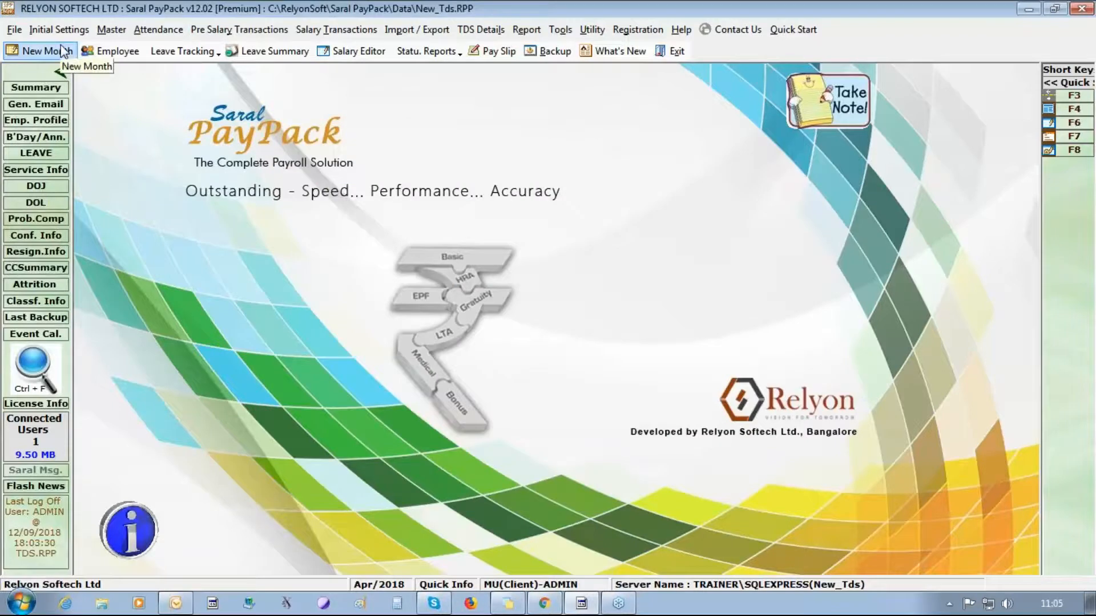
- Add earning heads Da, Hra, Conveyance and Spl All in Define Salary Heads
click(124, 29)
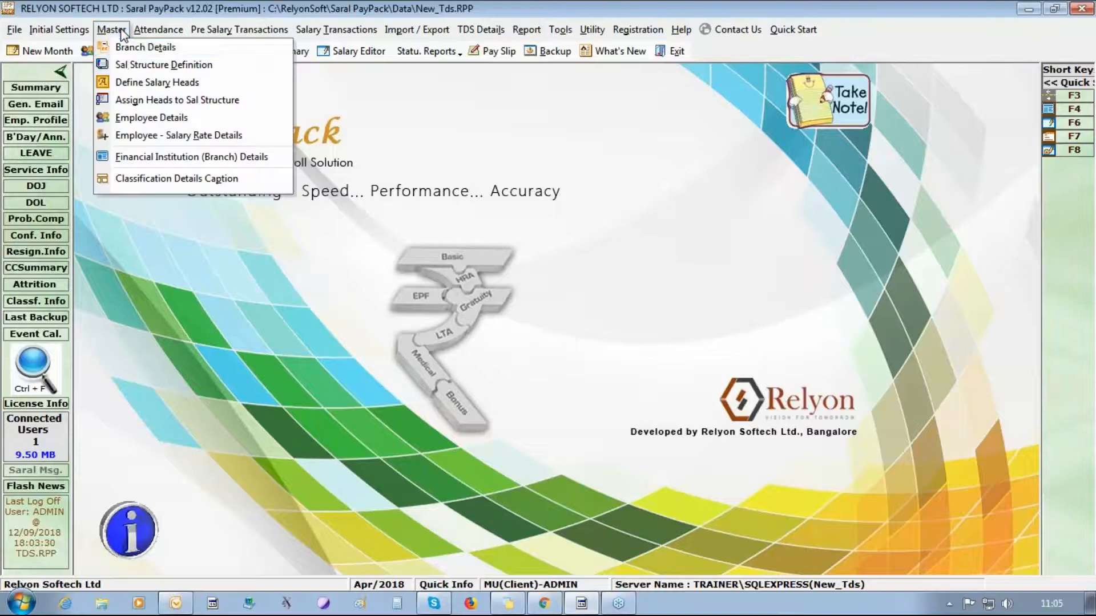
click(130, 84)
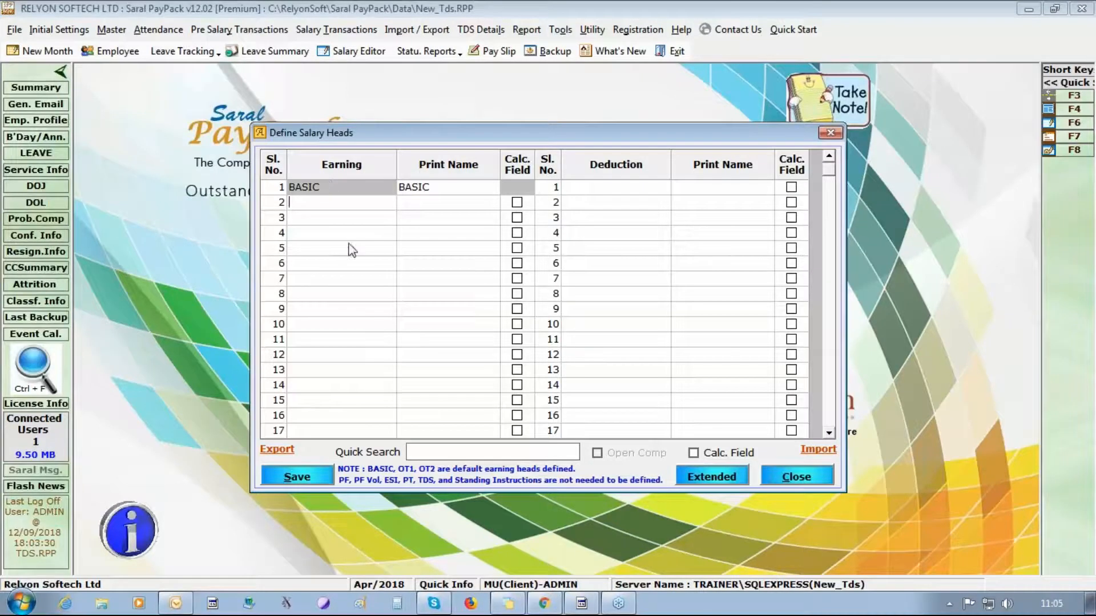
text(Da)
key(Return)
text(Hra)
key(Return)
text(Con)
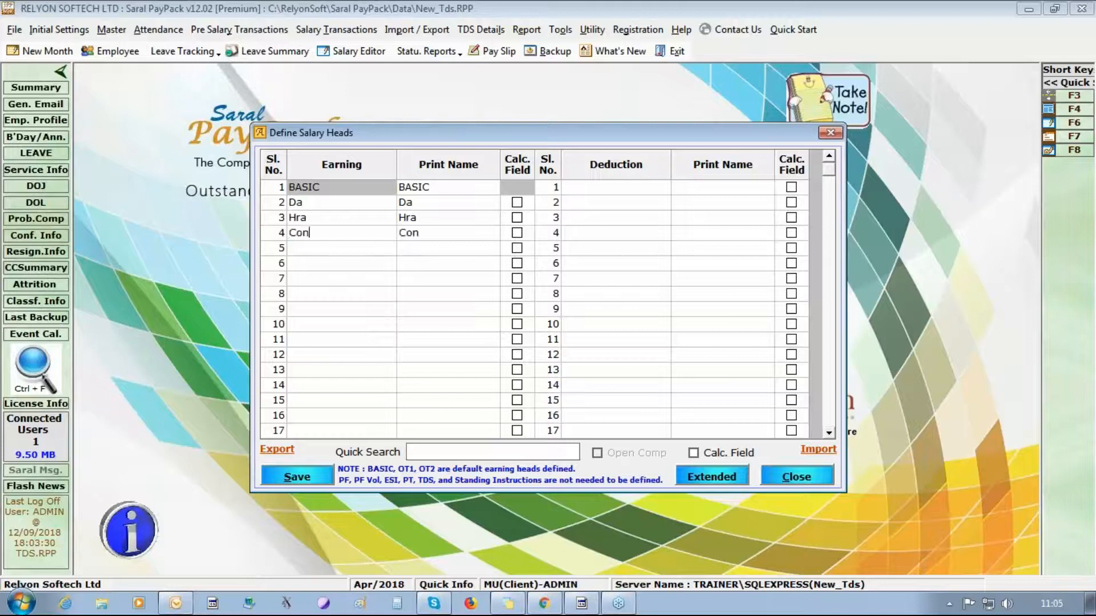
text(vey)
text(ance)
text(s)
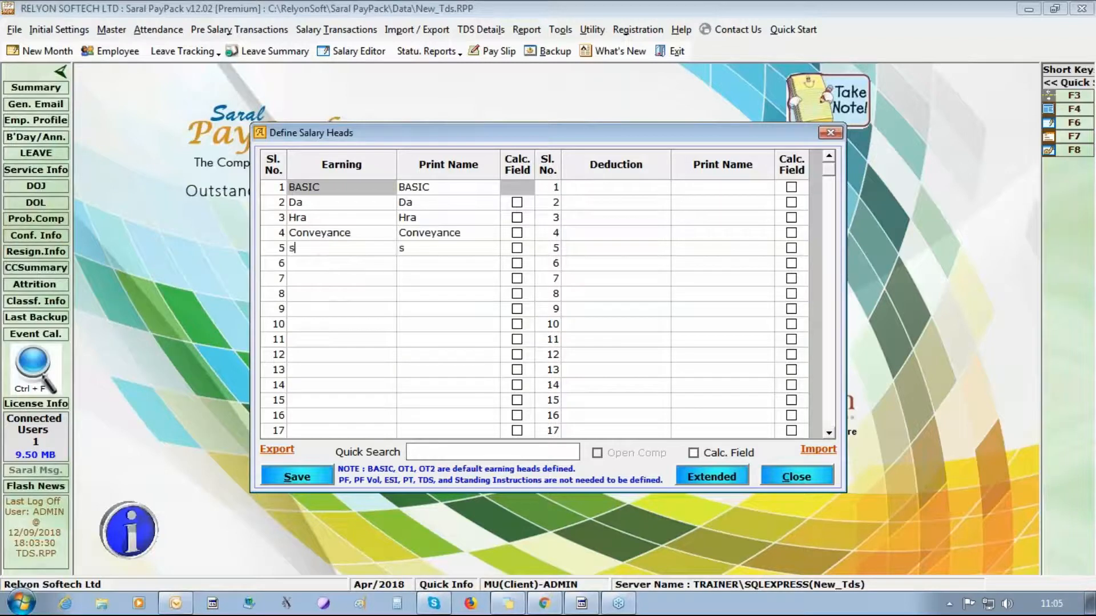
key(BackSpace)
text(SP)
key(BackSpace)
text(pl All)
key(Return)
- Add the Other All earning and a canteen deduction, then save the salary heads
text(Other )
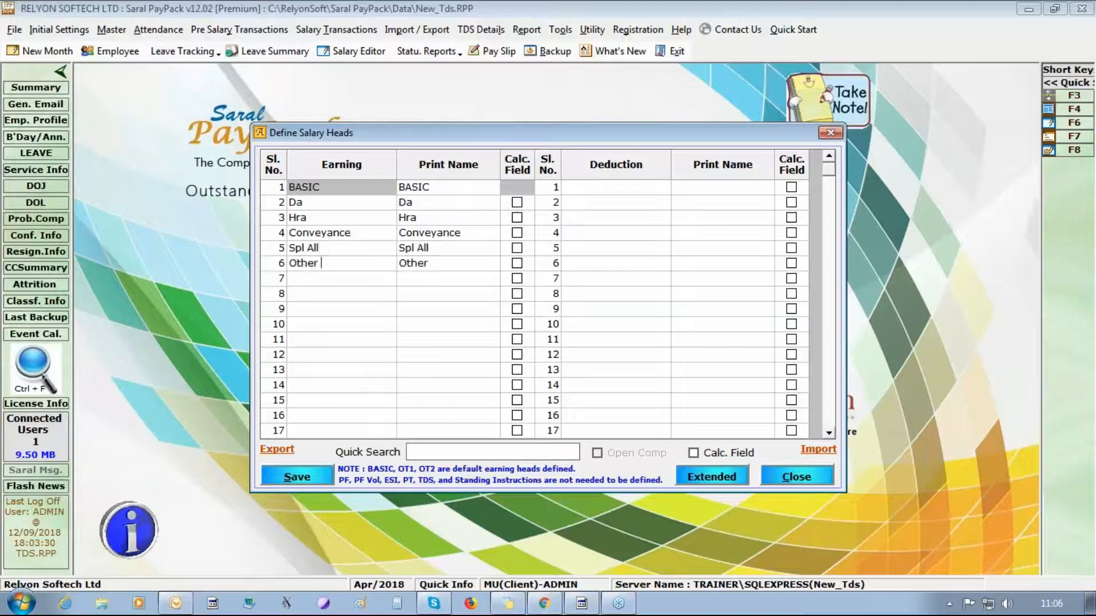
text(All)
key(BackSpace)
key(BackSpace)
text(ll)
click(650, 186)
text(canteen)
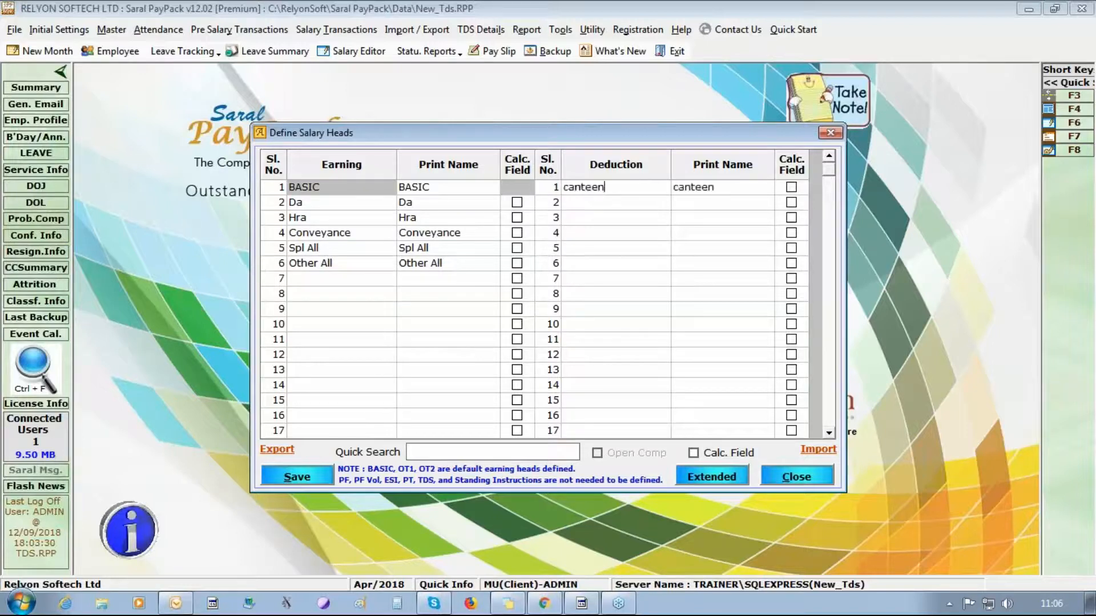
key(Return)
click(290, 479)
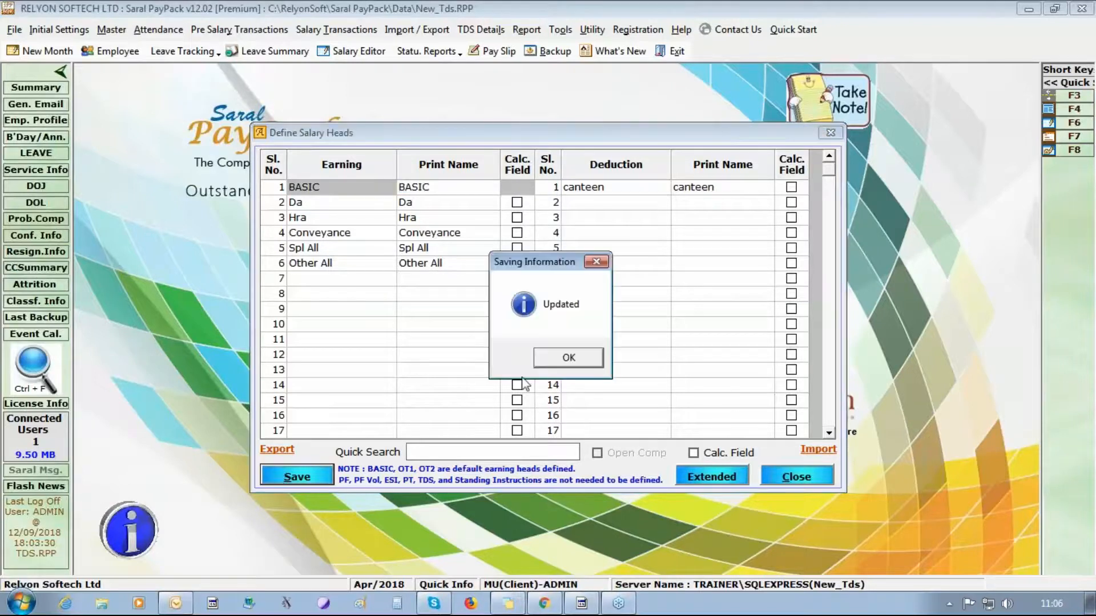
click(568, 359)
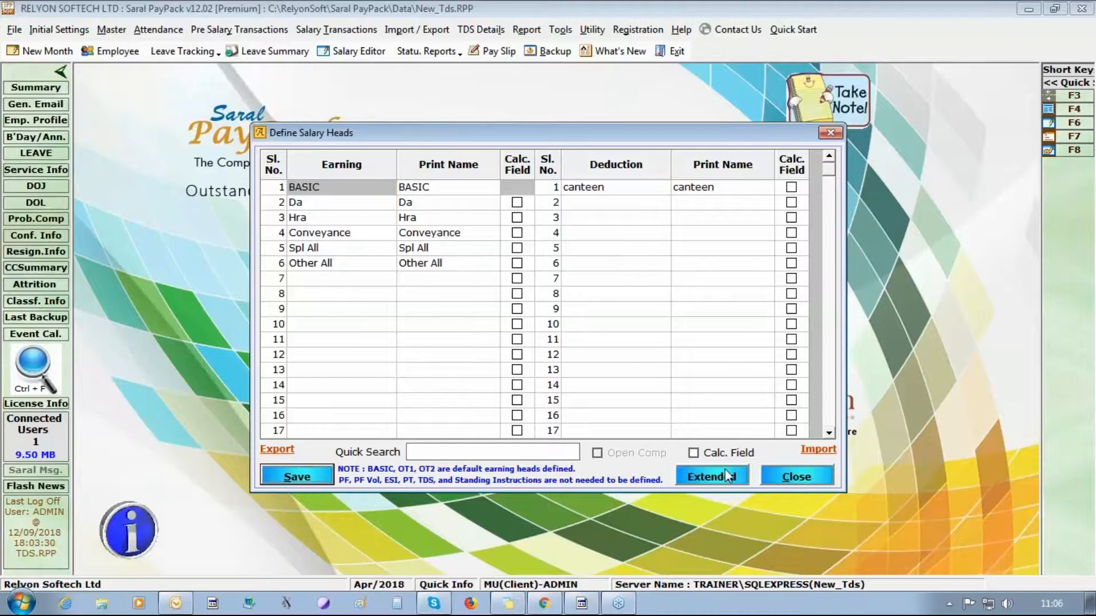
click(819, 484)
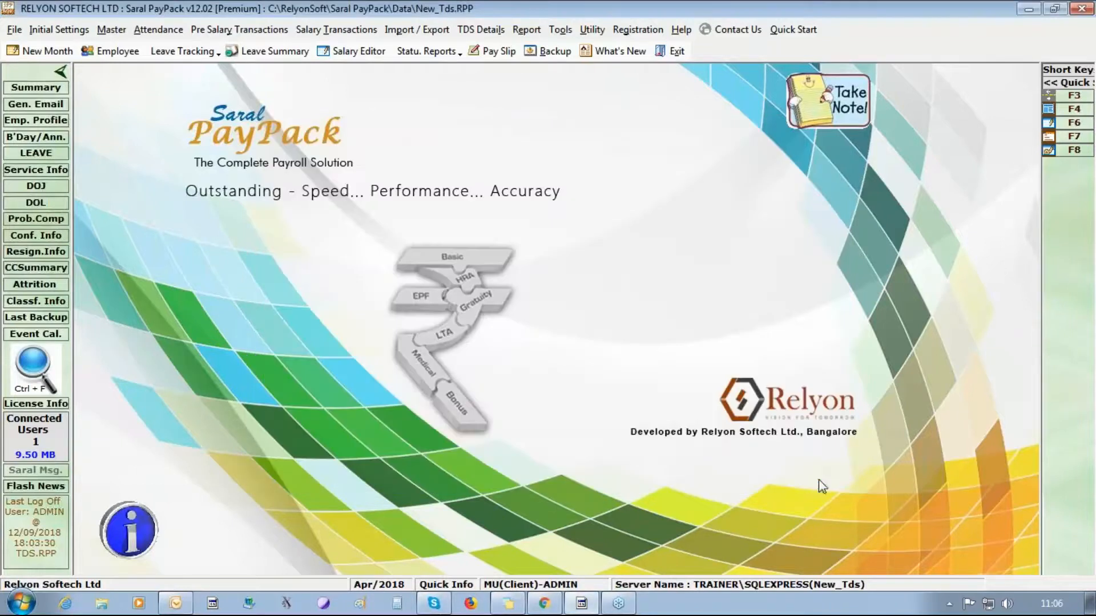
- Assign BASIC to the salary structure with Pay Days basis and LUMPSUM calculation
click(111, 31)
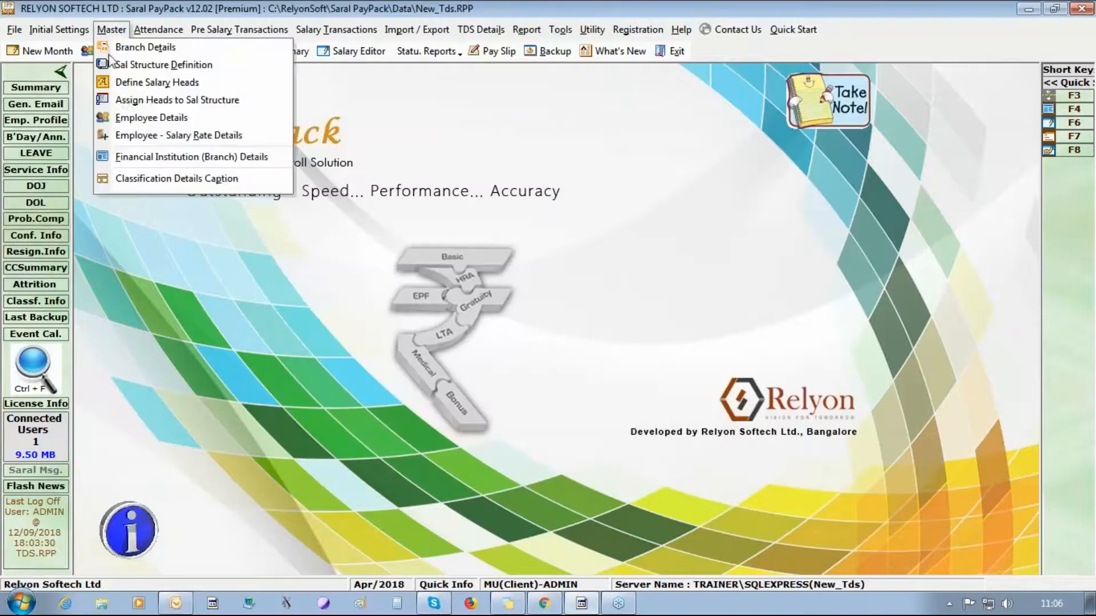
click(125, 102)
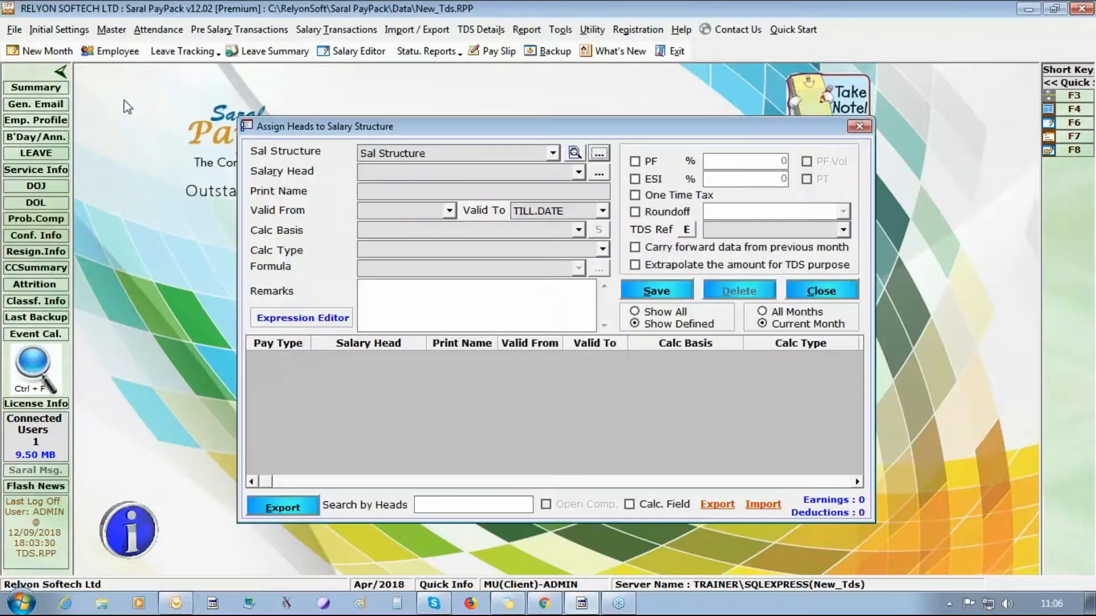
click(578, 171)
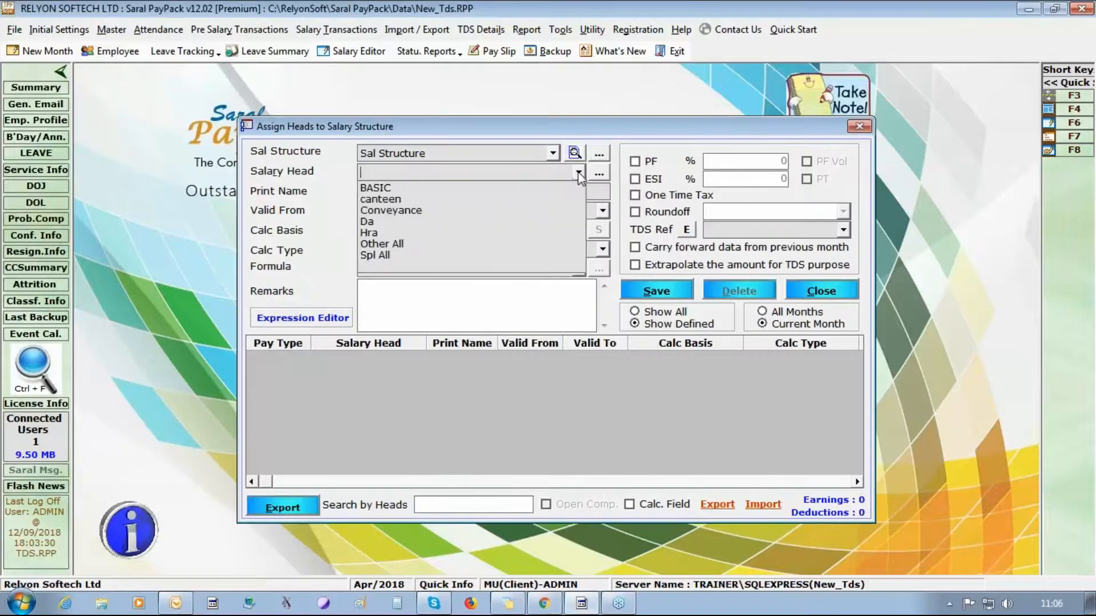
key(Down)
key(Return)
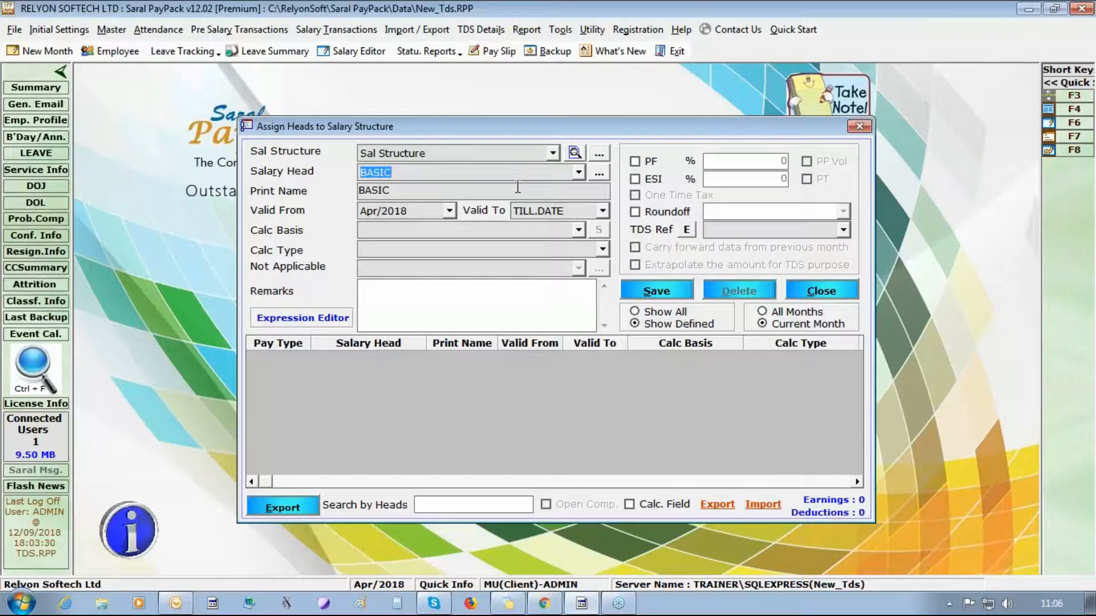
click(578, 230)
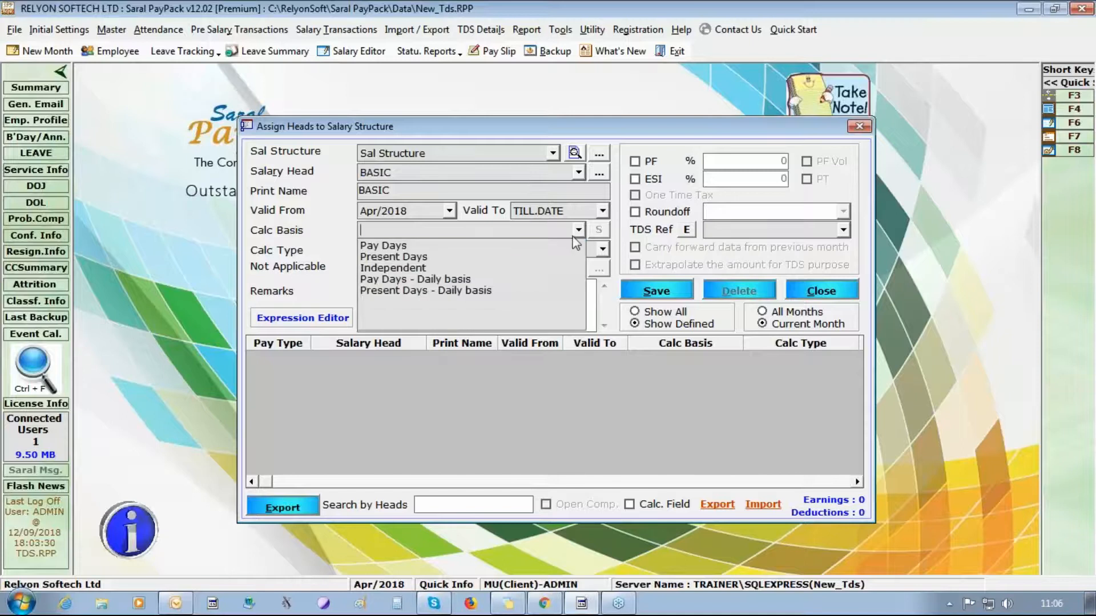
click(565, 246)
click(602, 249)
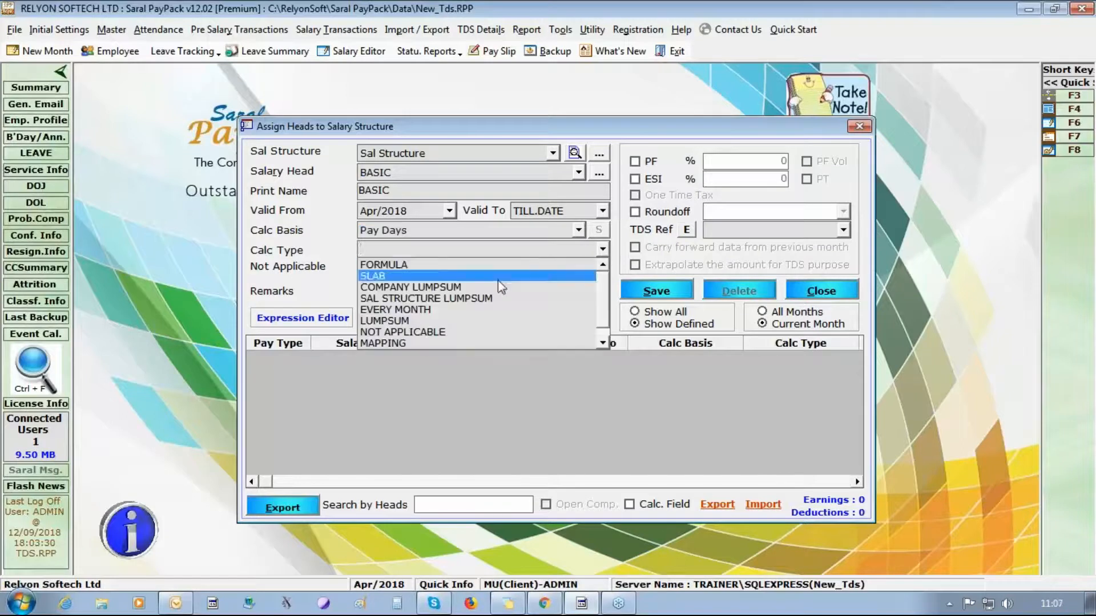
click(490, 323)
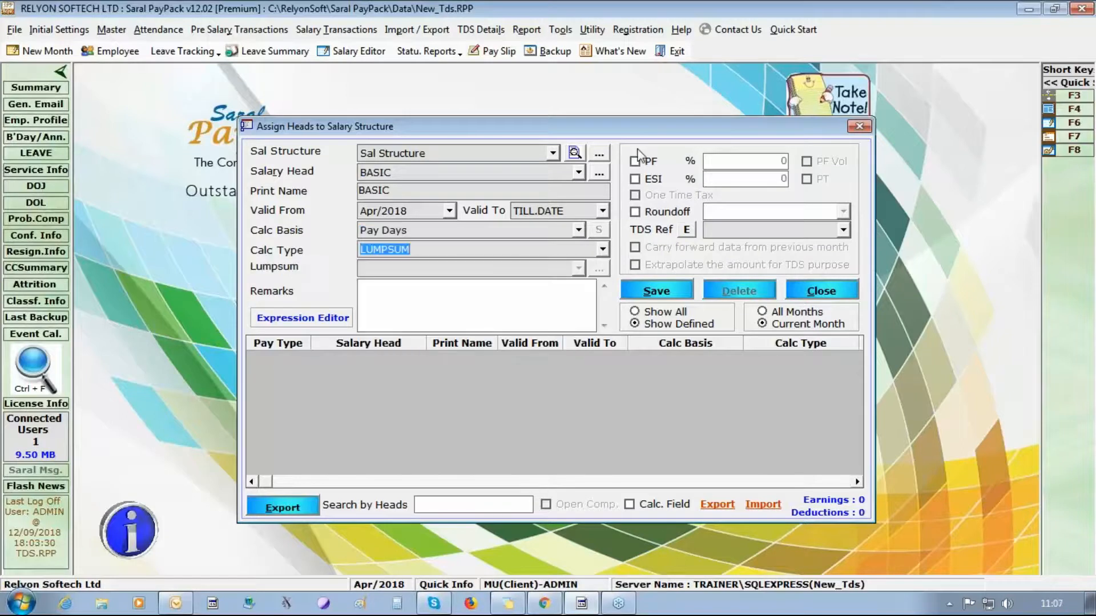
- Apply PF and ESI to BASIC, round to Higher Rupee, set TDS reference Basic, and save
click(645, 163)
click(652, 181)
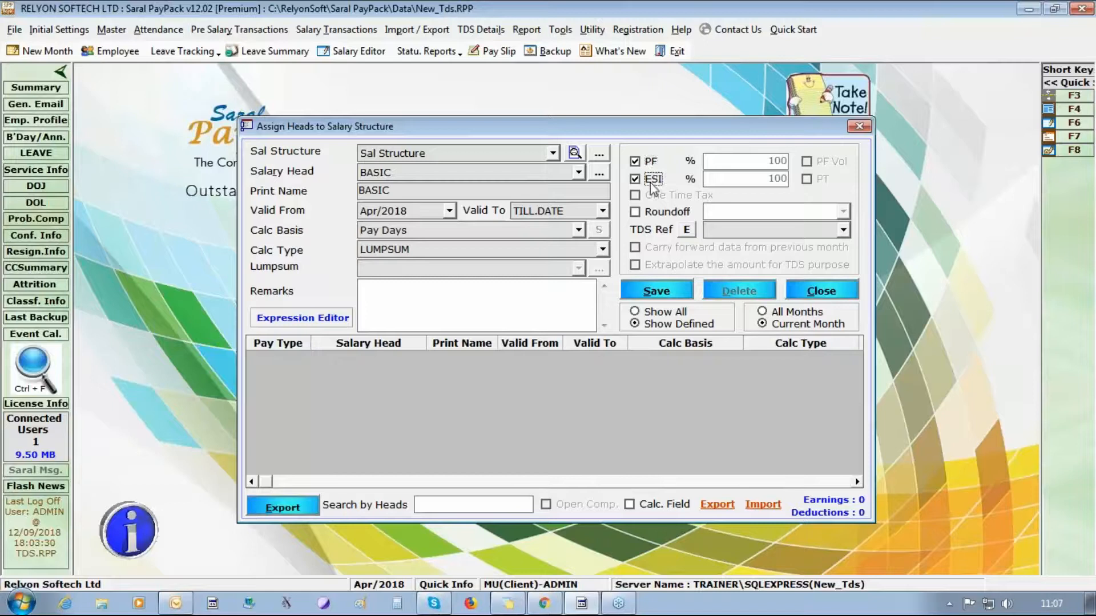
click(667, 212)
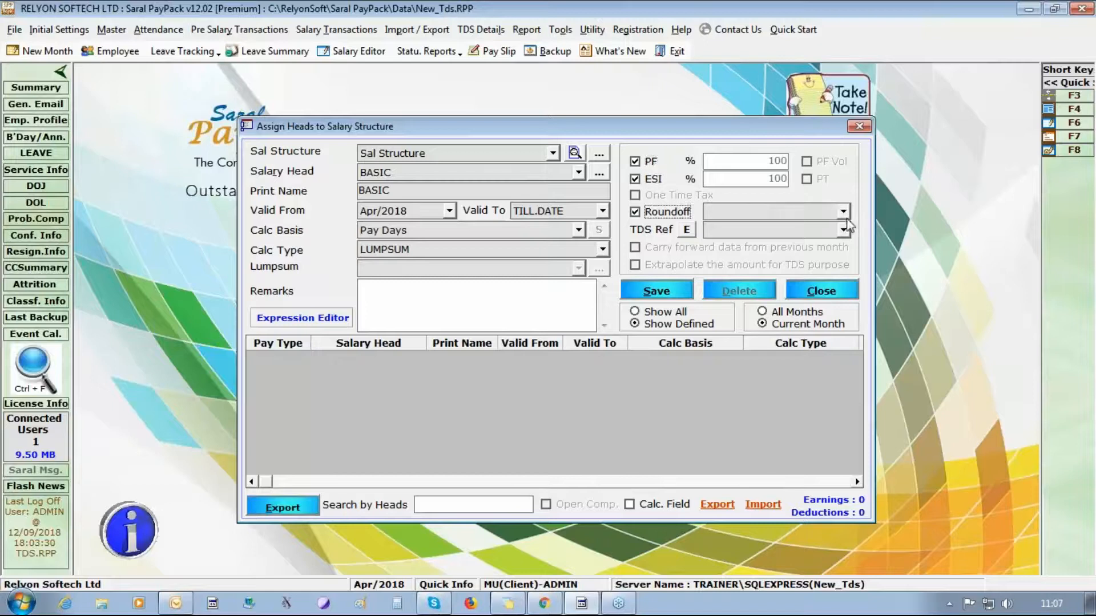
click(843, 211)
click(830, 238)
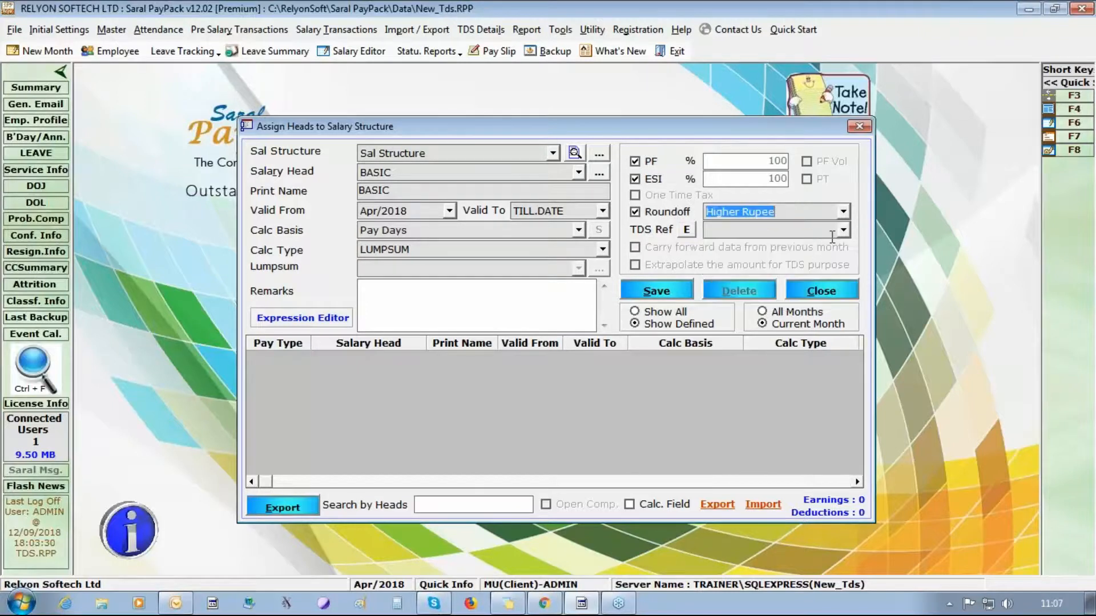
click(843, 231)
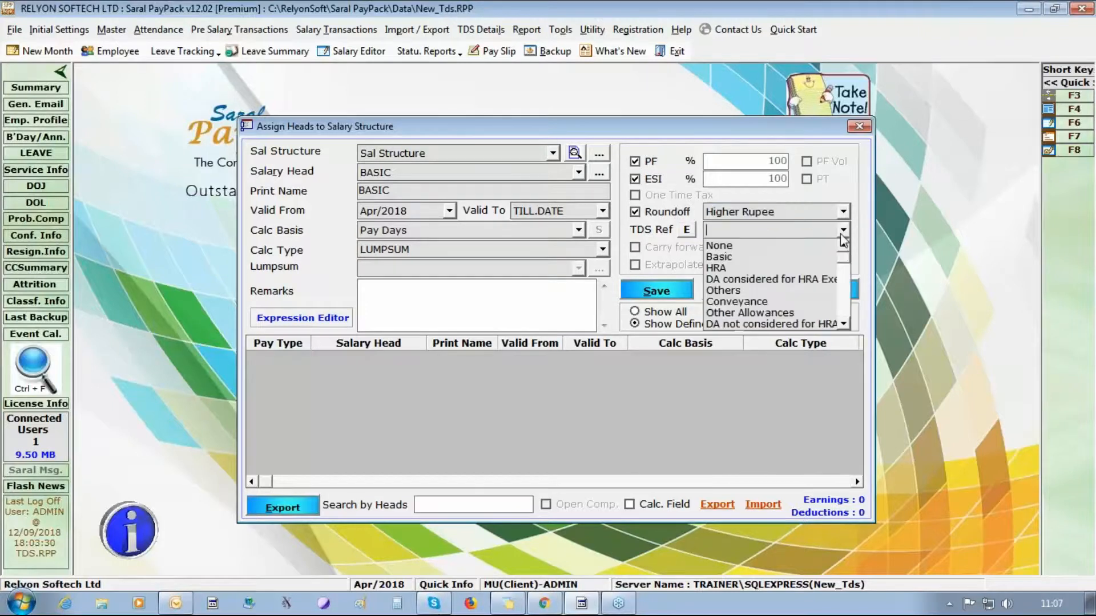
click(755, 258)
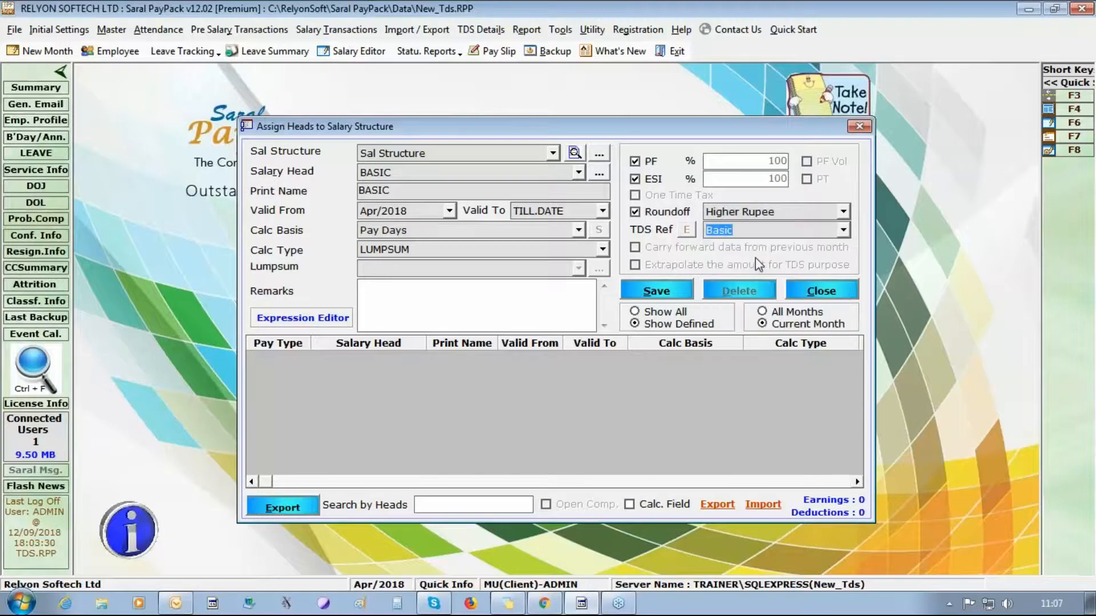
click(671, 292)
click(578, 358)
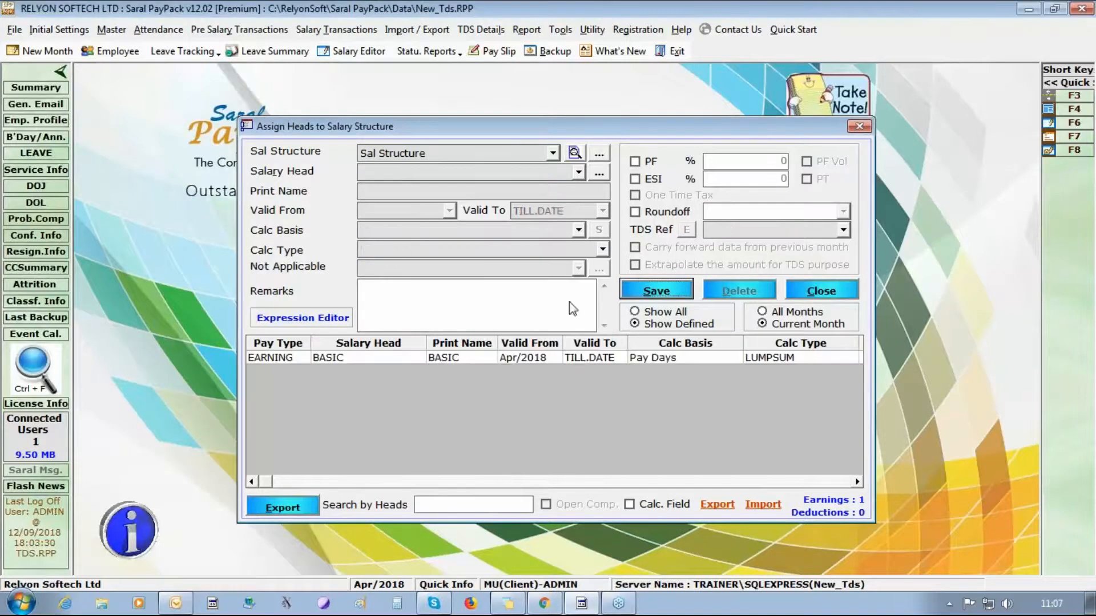
- Select the Da head with Pay Days basis and LUMPSUM calculation
click(578, 172)
click(575, 221)
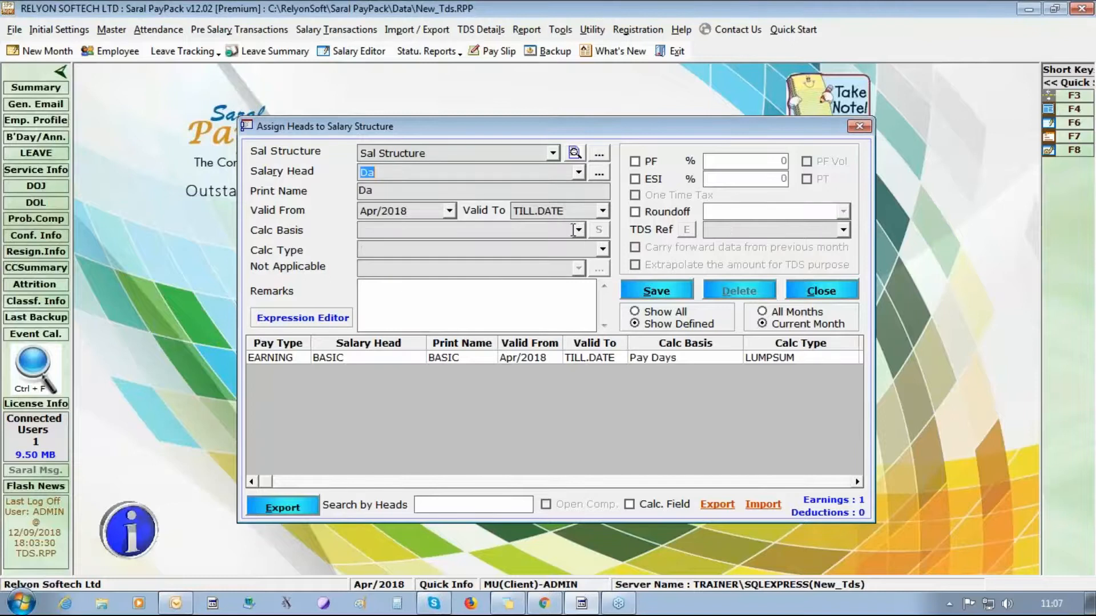
click(578, 230)
click(562, 246)
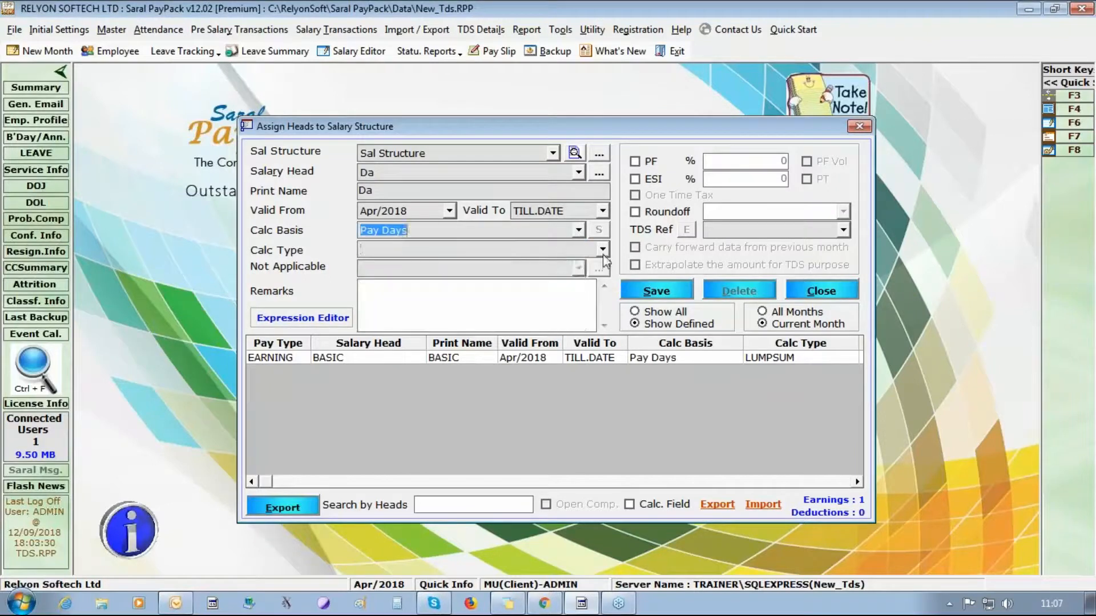
click(602, 250)
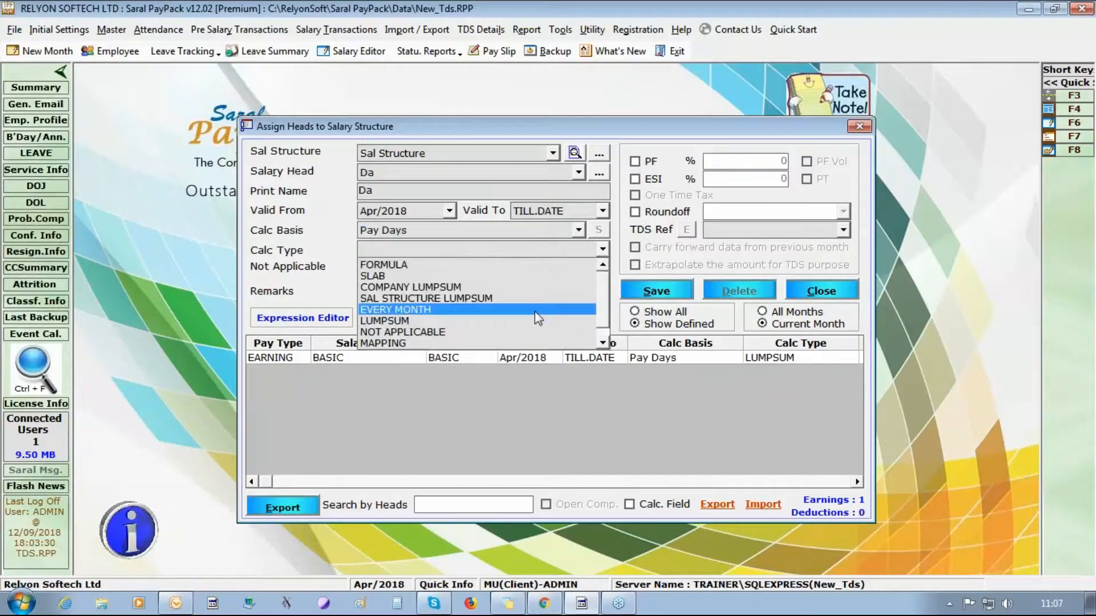
click(434, 320)
- Apply PF and ESI to Da, round to Higher Rupee, set TDS reference DA considered for HRA Exemption, and save
click(649, 161)
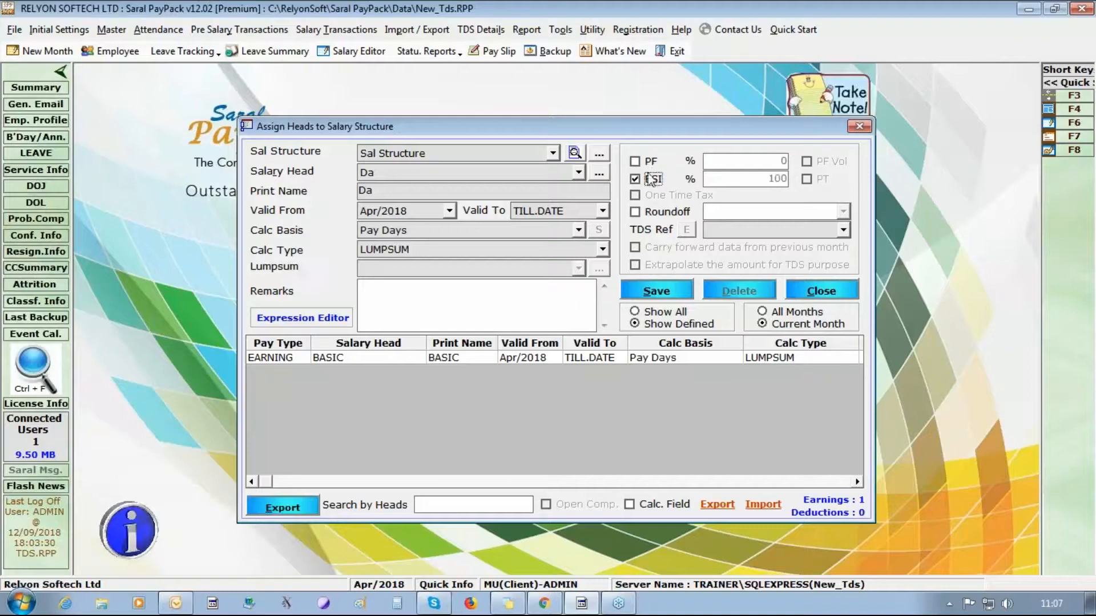
click(650, 179)
click(635, 212)
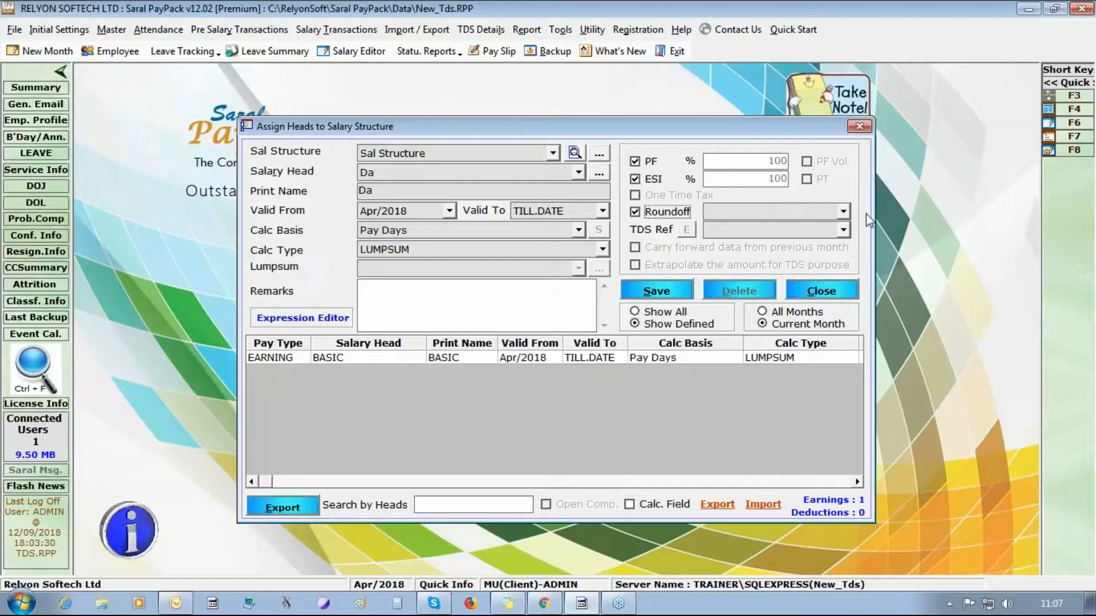
click(842, 213)
click(799, 239)
click(842, 229)
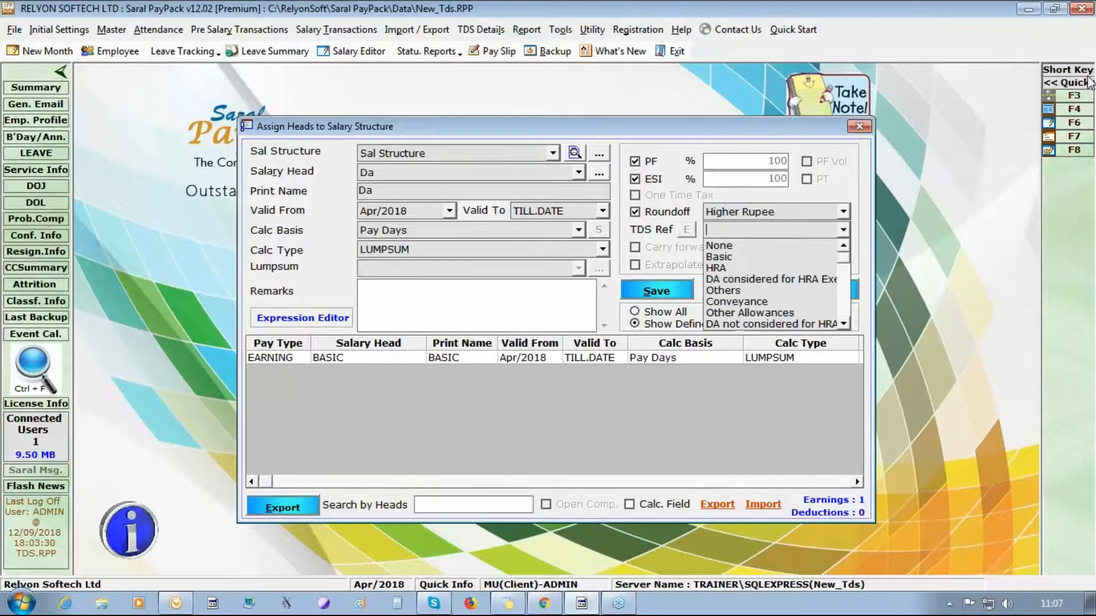
click(1084, 56)
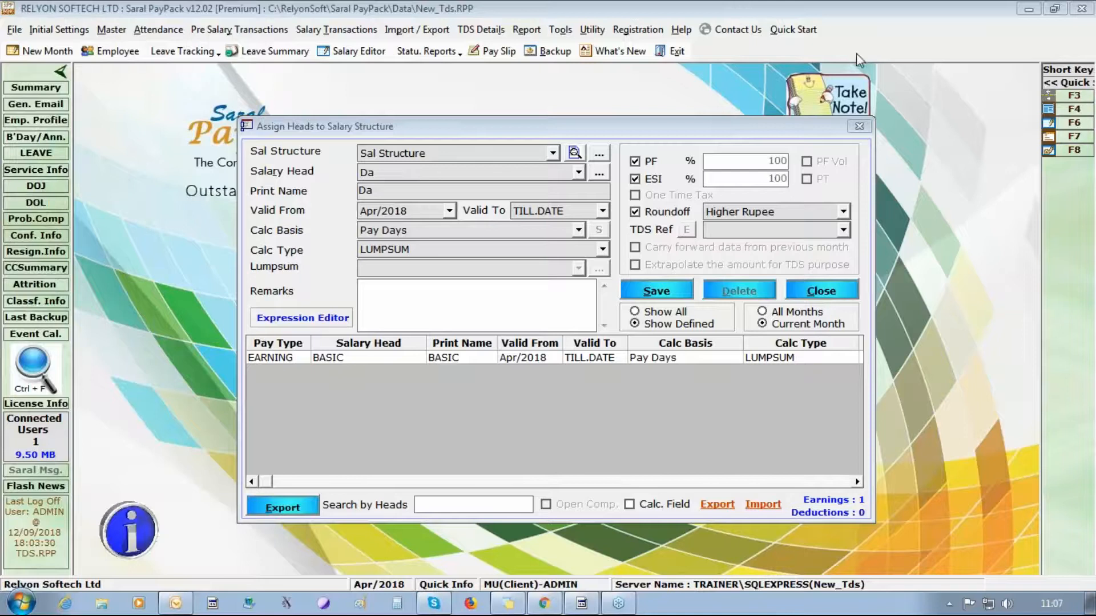
click(841, 229)
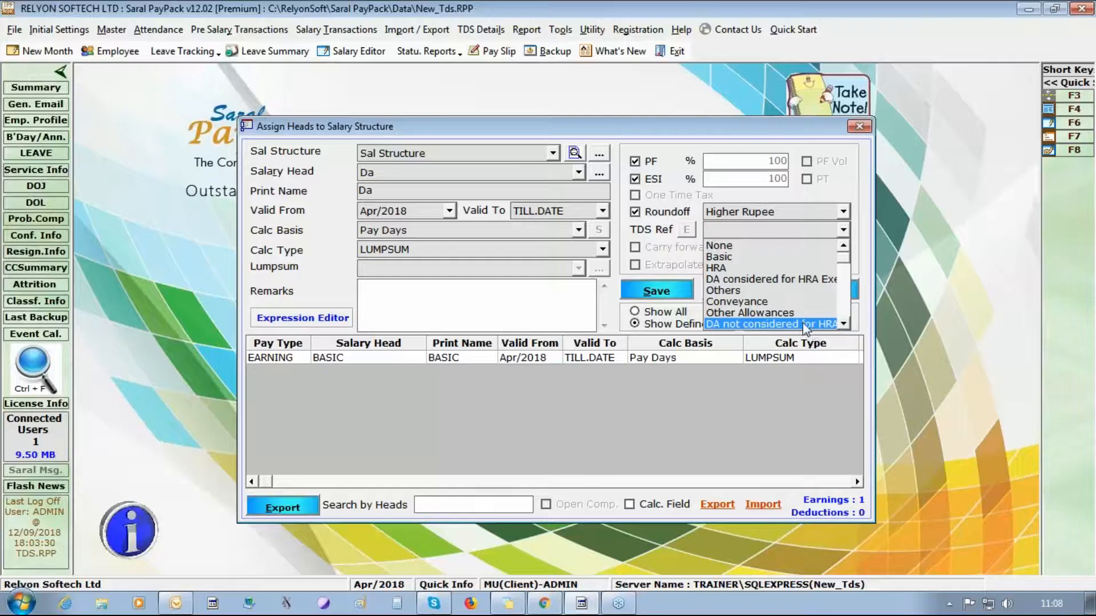
click(779, 279)
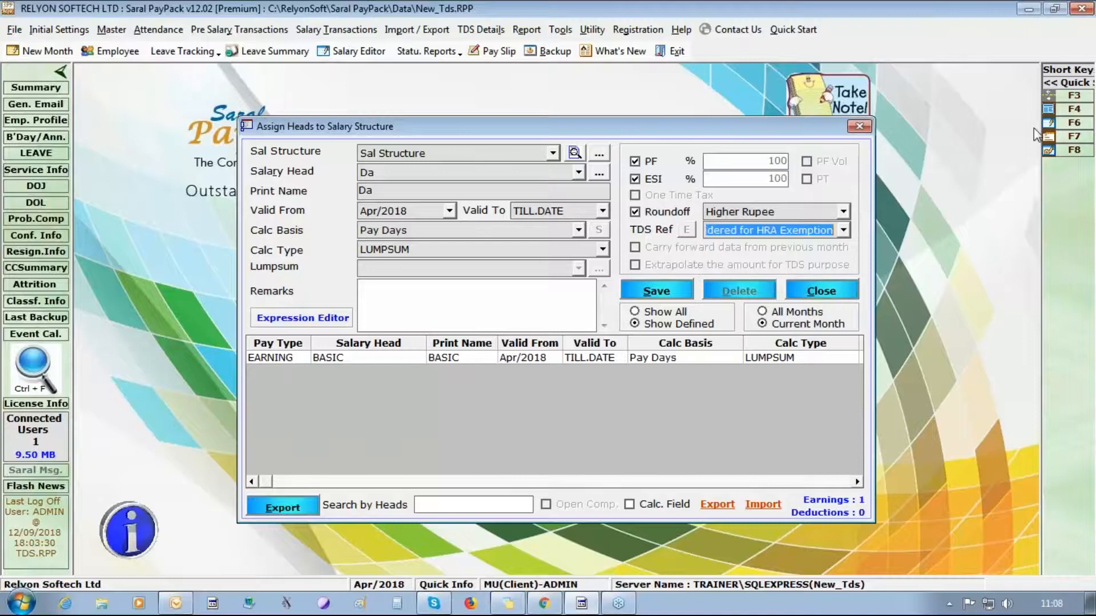
click(654, 292)
click(583, 359)
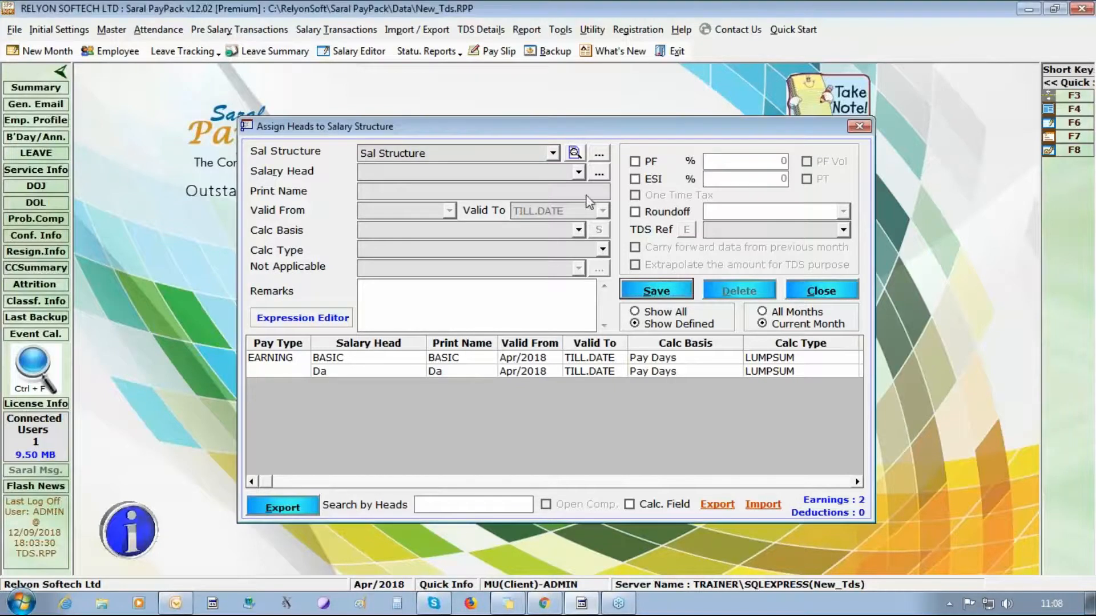
- Select the Hra head with Pay Days basis and LUMPSUM calculation
click(578, 172)
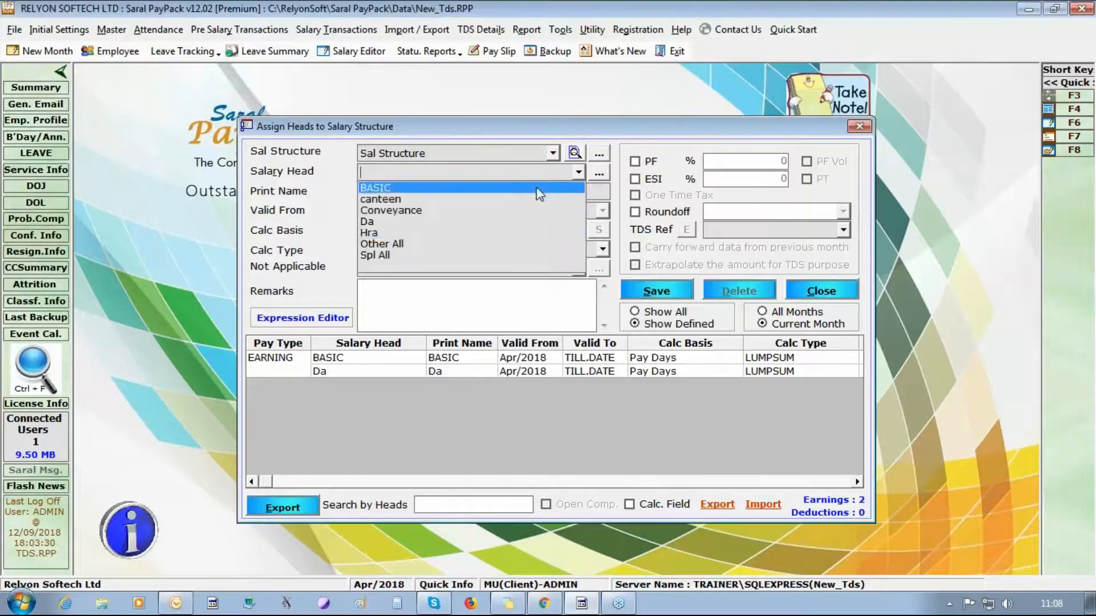
click(500, 233)
click(578, 230)
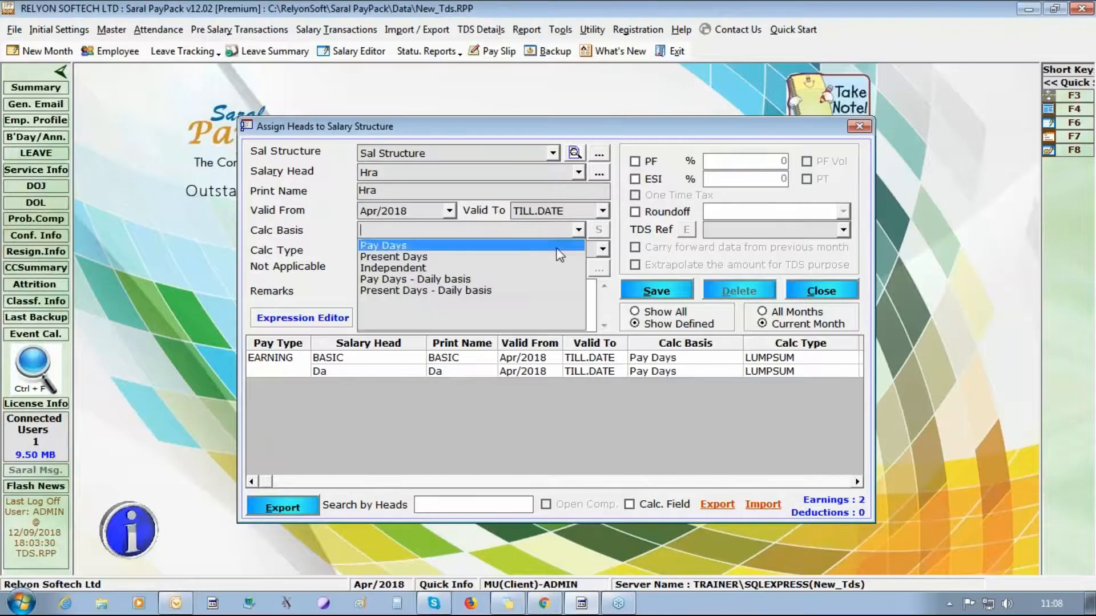
click(548, 241)
click(602, 249)
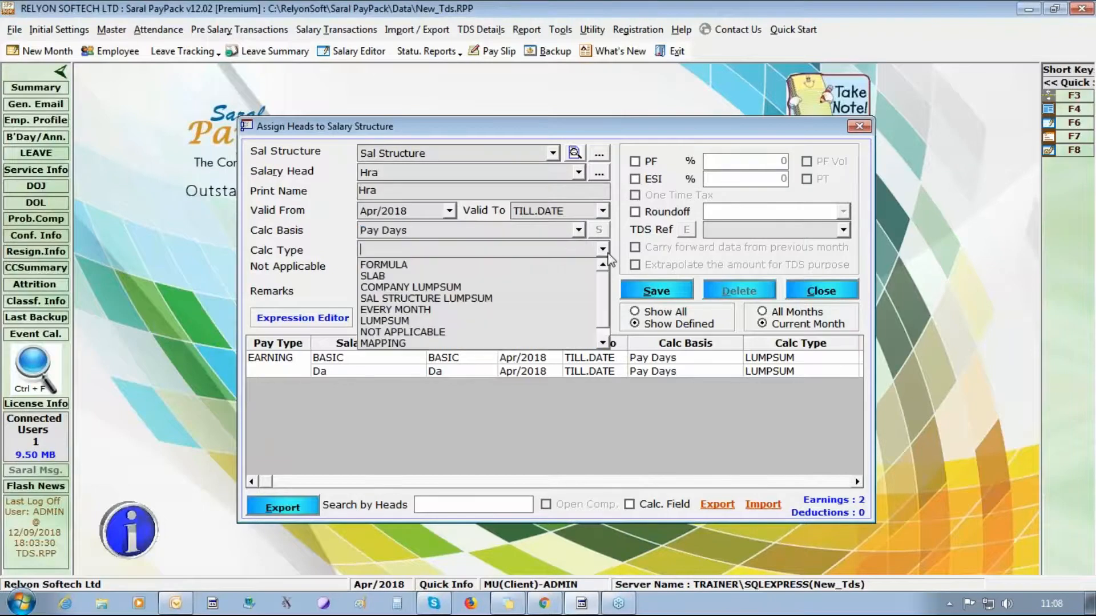
click(513, 321)
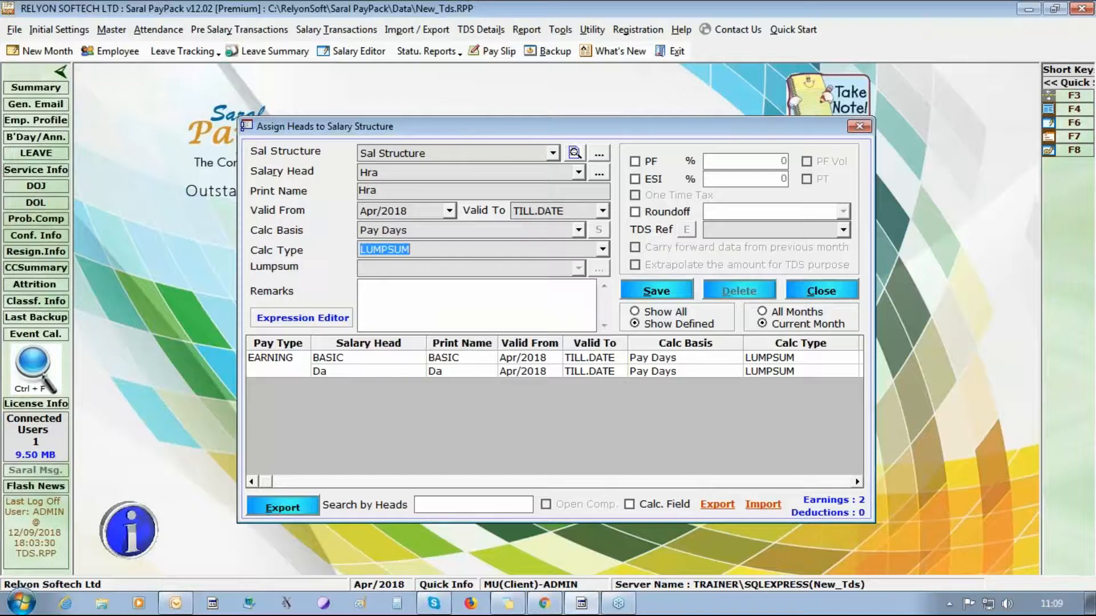
- Apply ESI to Hra, round to Higher Rupee, set TDS reference HRA, and save
click(641, 179)
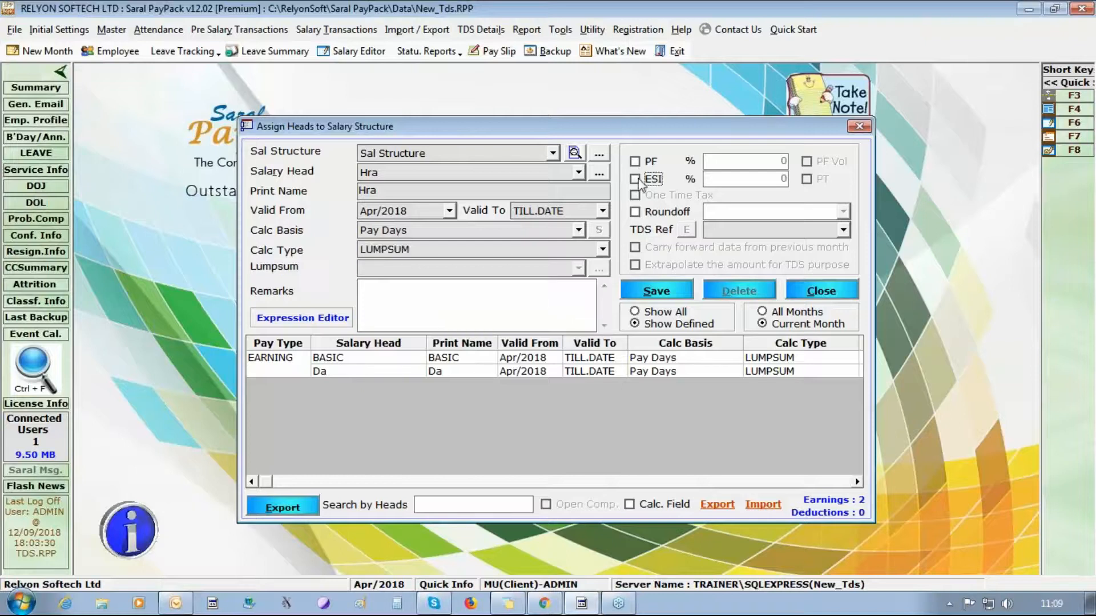
click(665, 212)
click(844, 212)
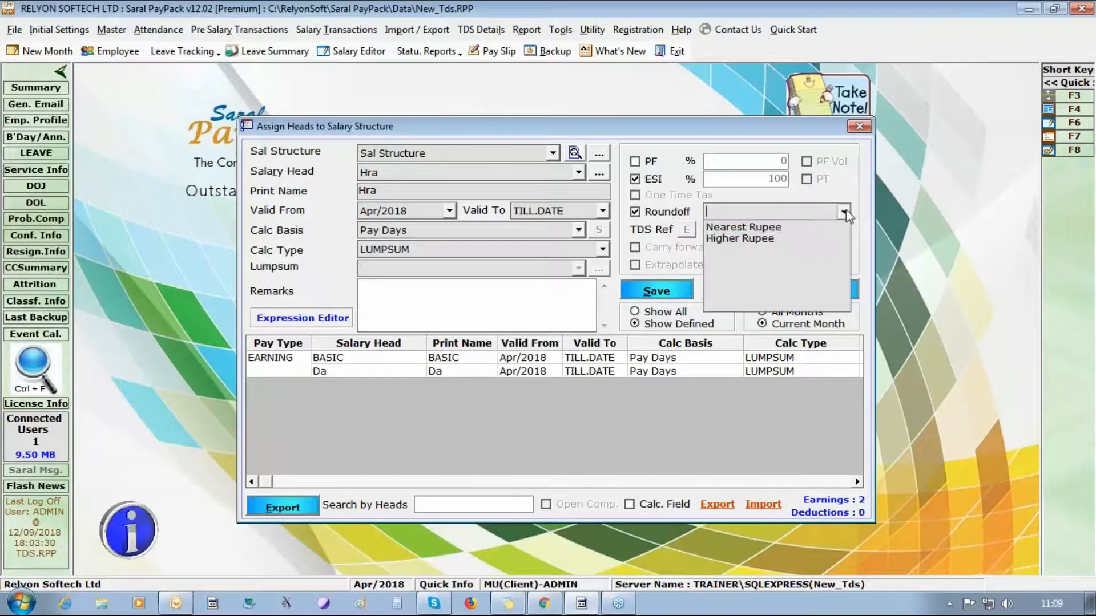
click(805, 239)
click(844, 230)
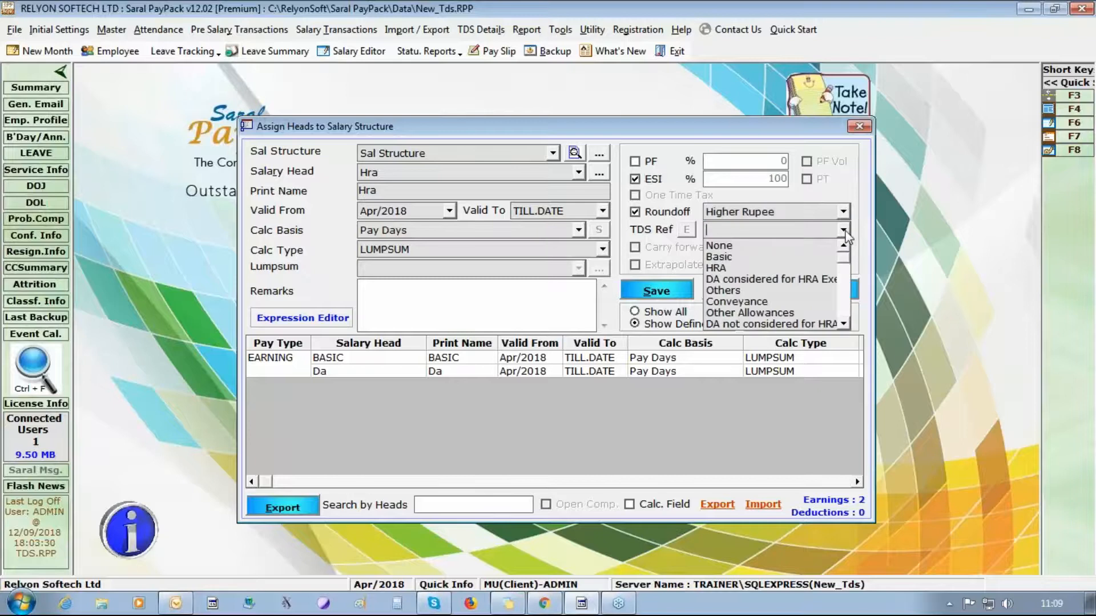
click(762, 268)
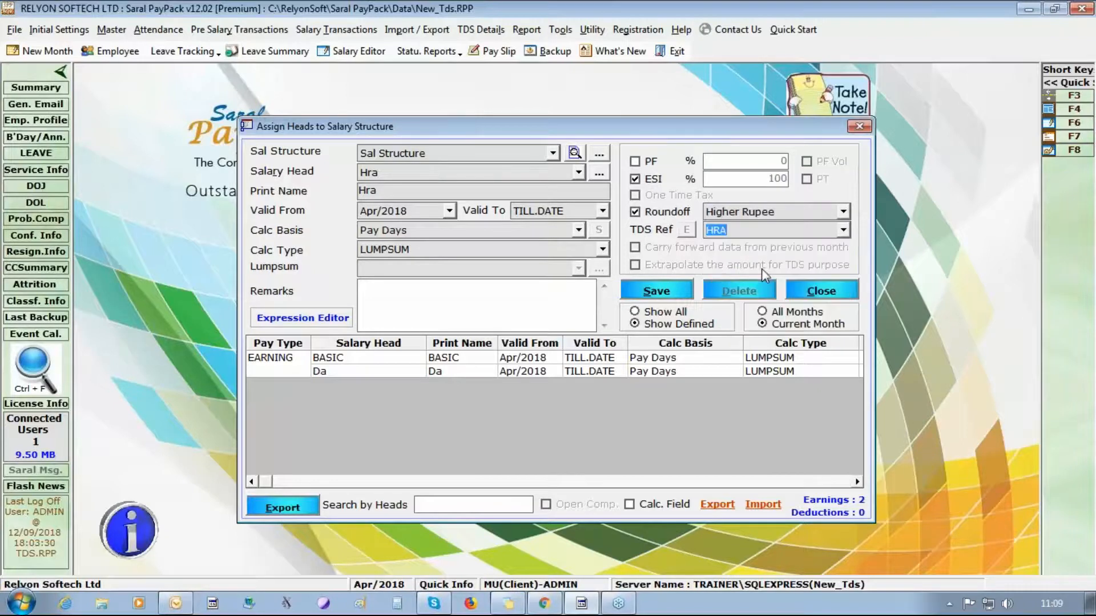
click(644, 294)
click(580, 357)
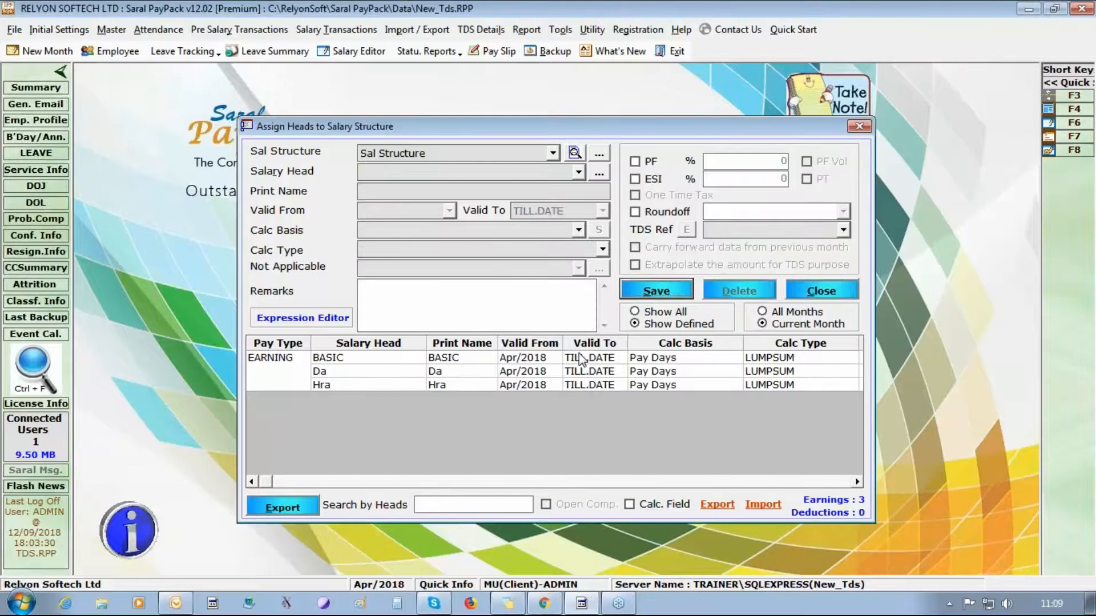
- Select the Conveyance head with Pay Days basis and LUMPSUM calculation
click(579, 172)
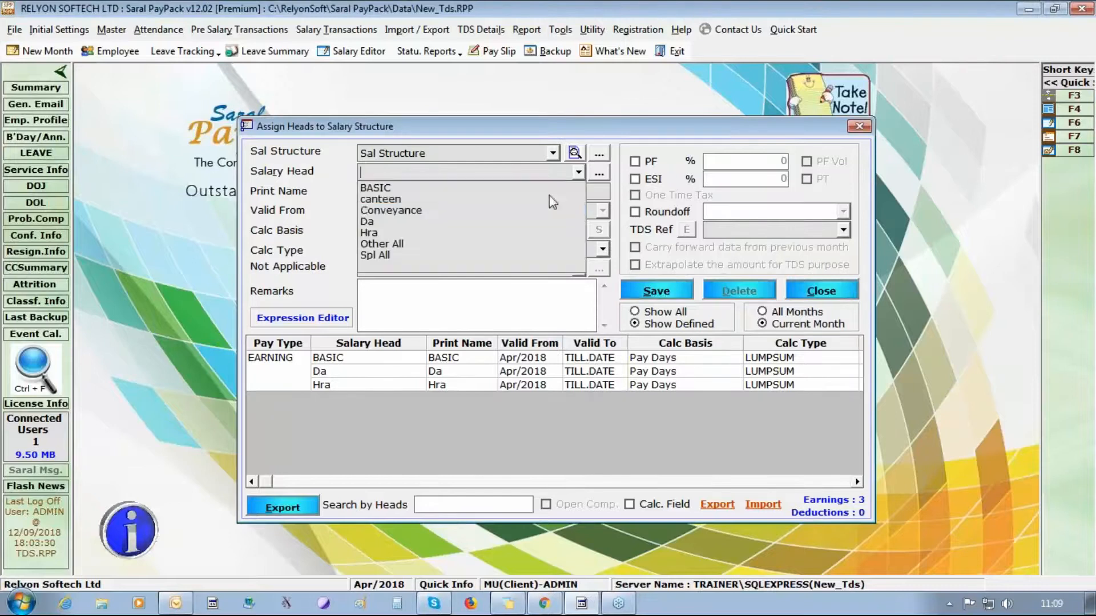
click(521, 211)
click(579, 230)
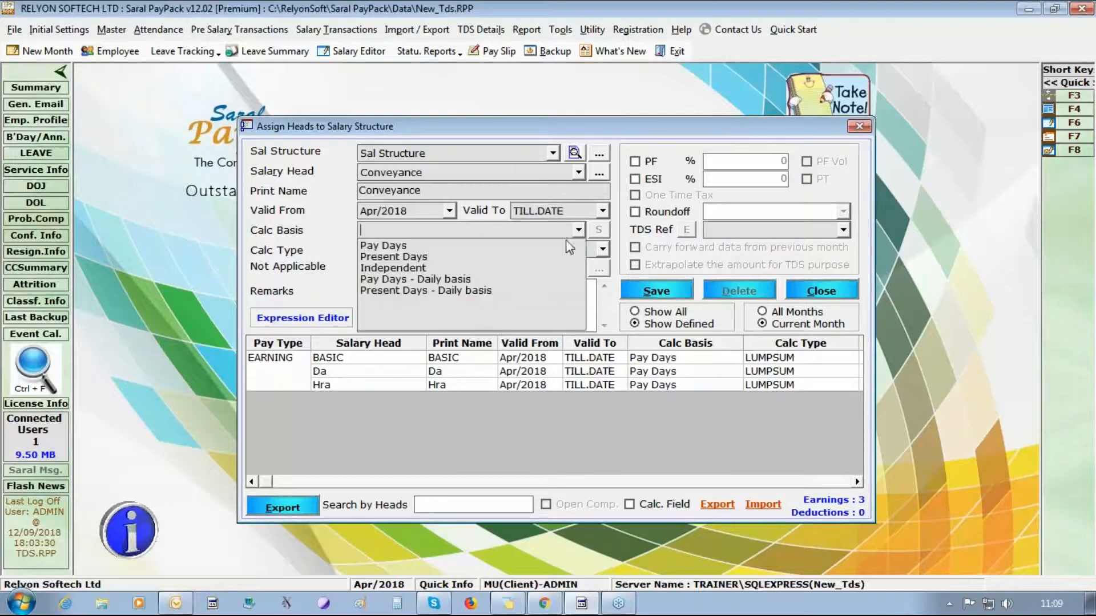
click(552, 249)
click(602, 249)
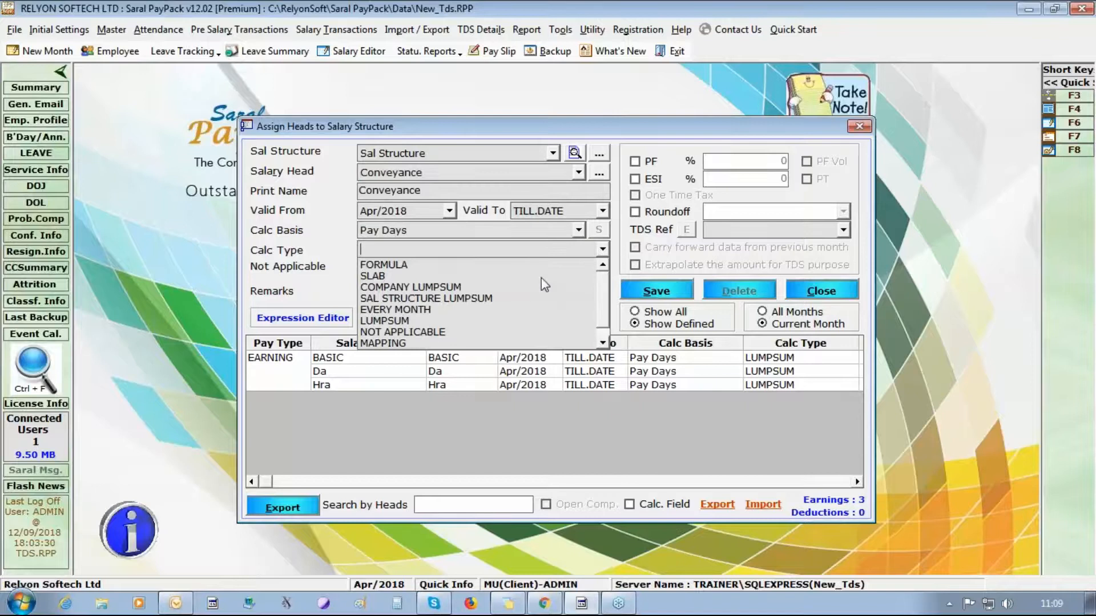
click(529, 320)
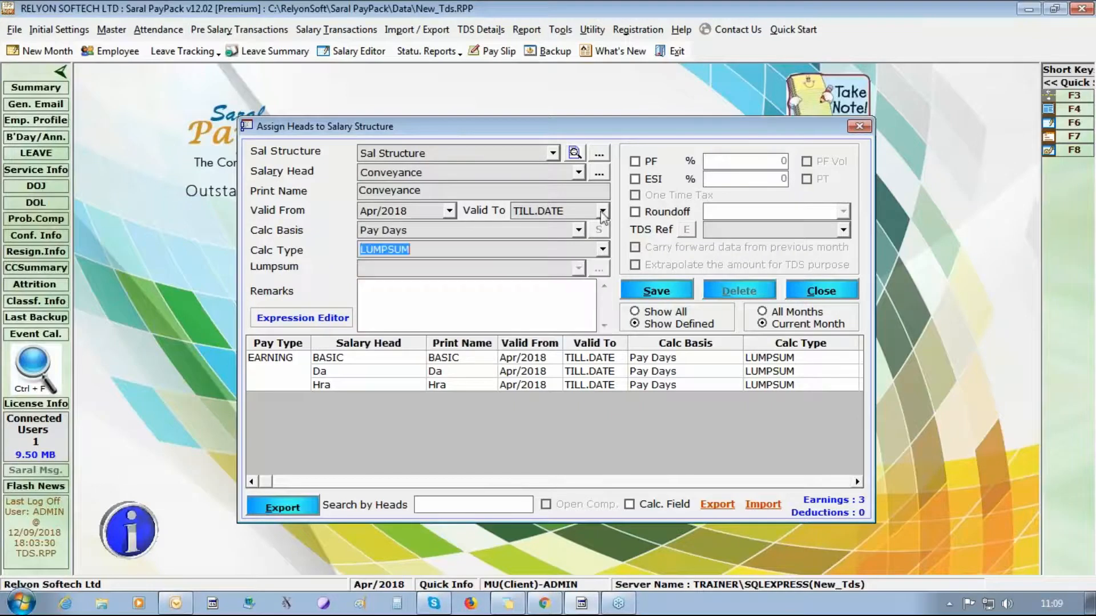
- Apply ESI to Conveyance, round to Nearest Rupee, set TDS reference Conveyance, and save
click(650, 181)
click(663, 214)
click(843, 211)
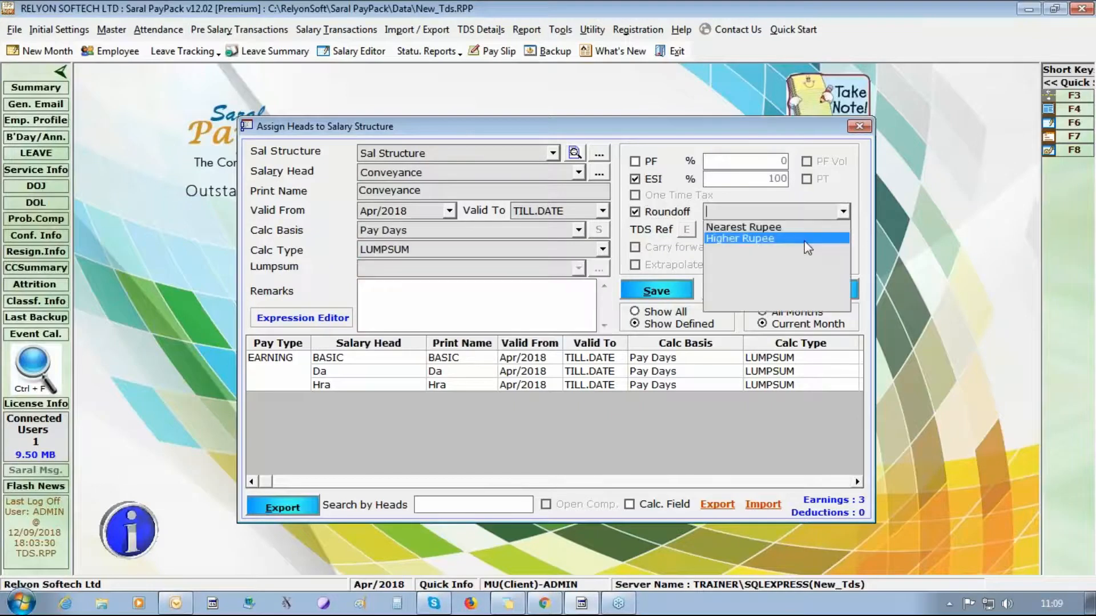
click(804, 226)
click(842, 231)
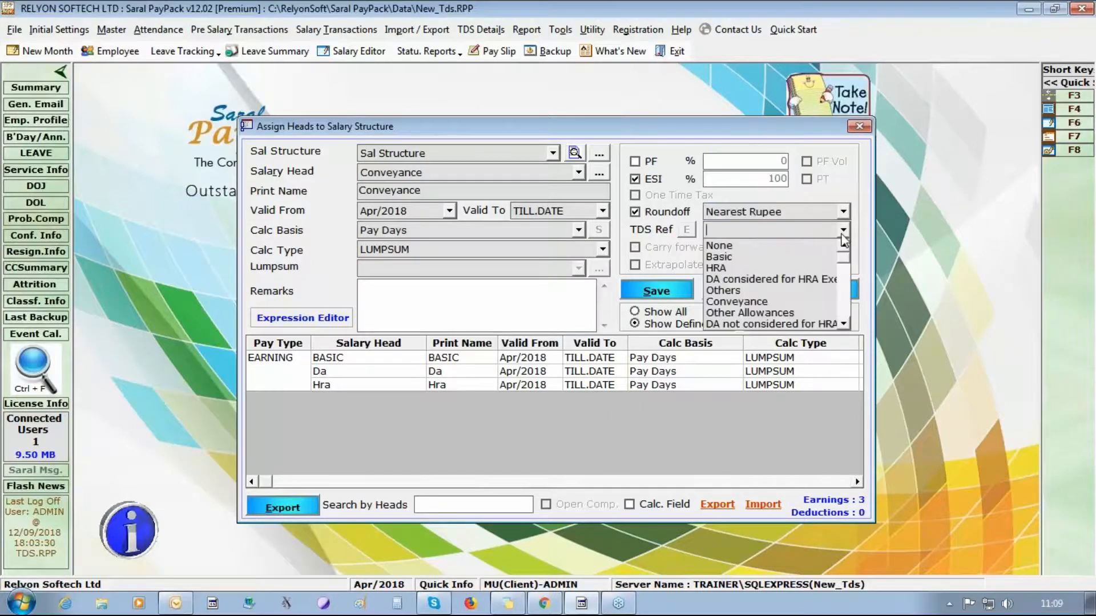
click(787, 302)
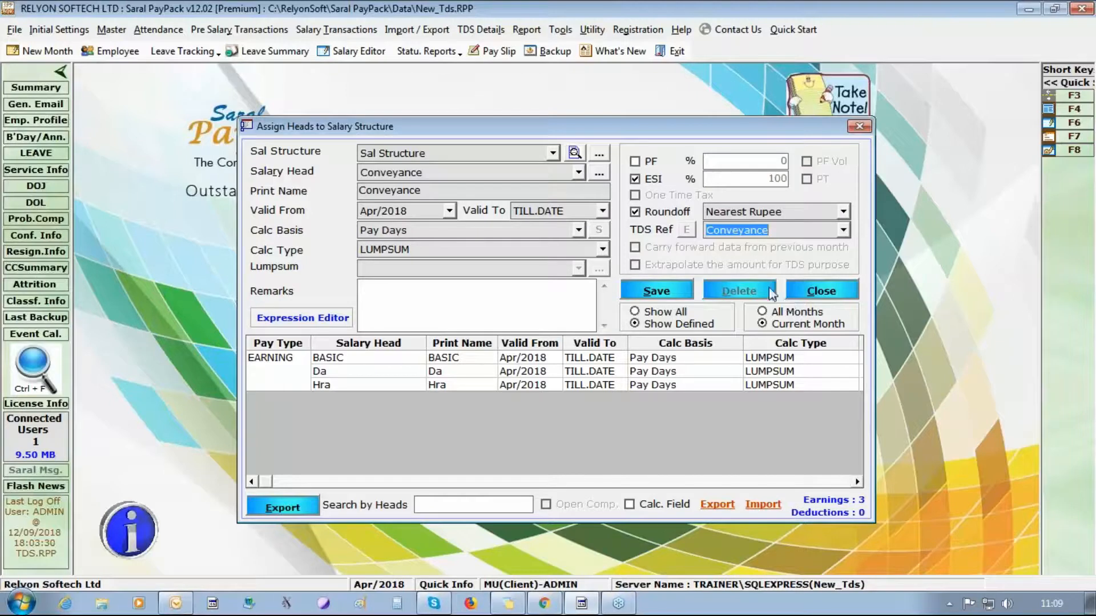
click(665, 294)
click(558, 356)
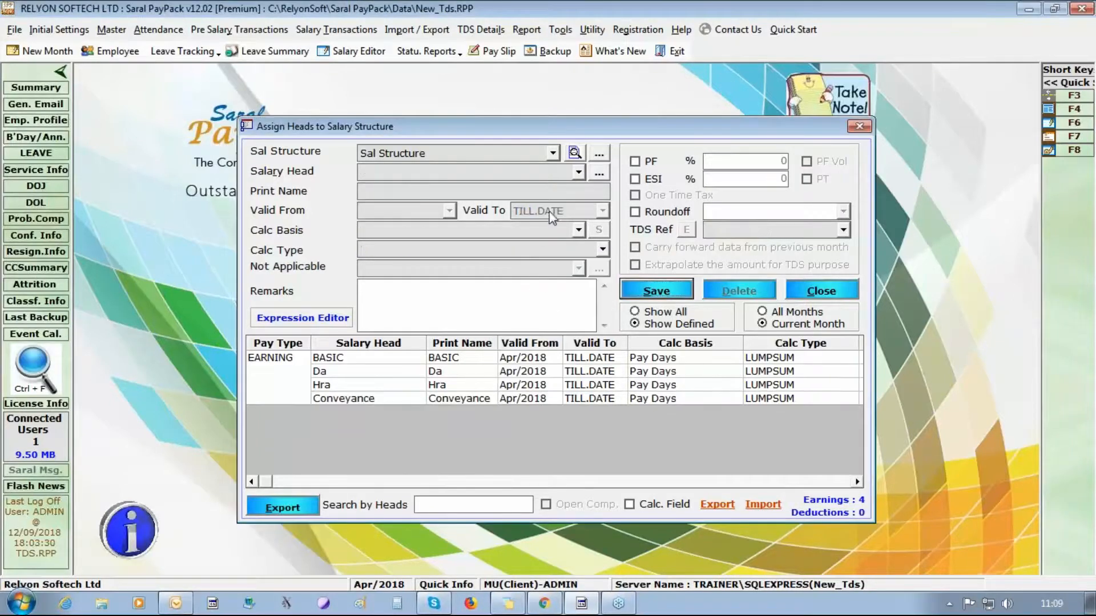
- Select Other All as the salary head with Pay Days basis and LUMPSUM calculation type
click(578, 172)
click(525, 244)
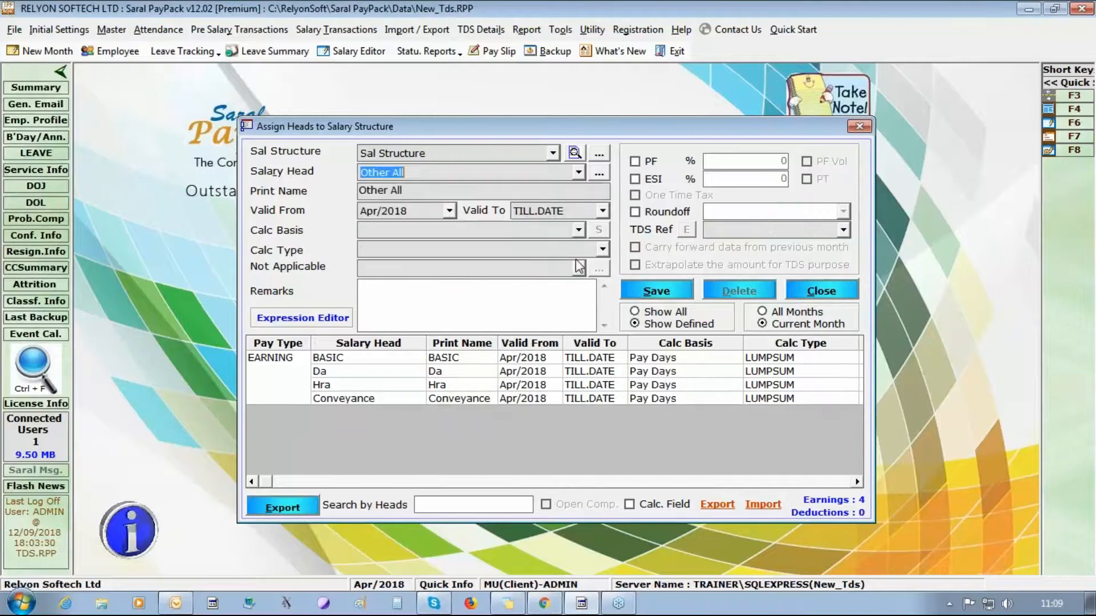
click(578, 230)
click(583, 247)
click(602, 250)
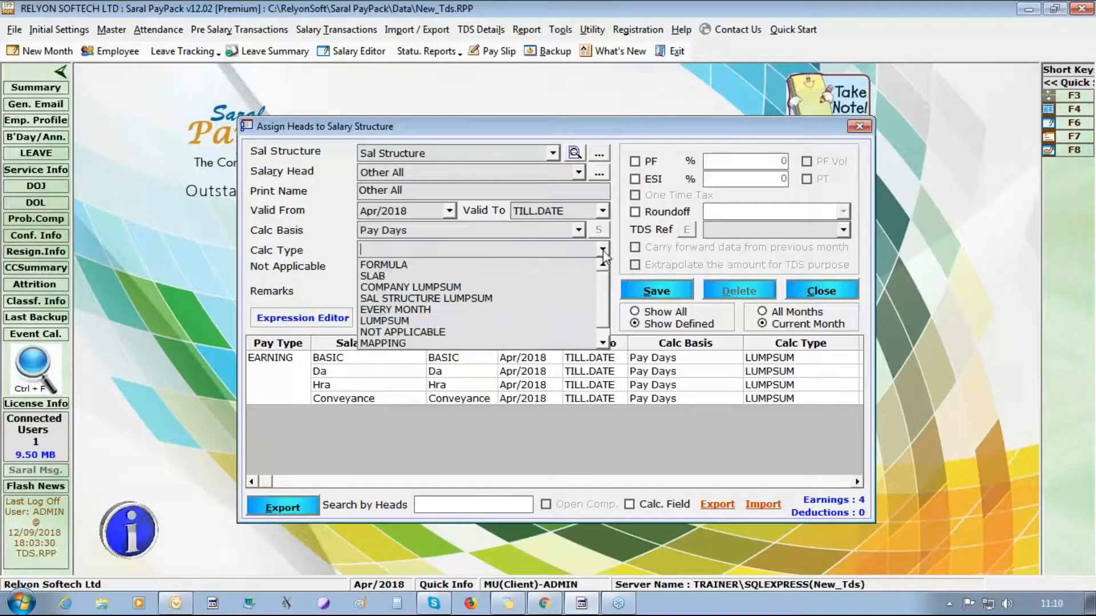
click(548, 321)
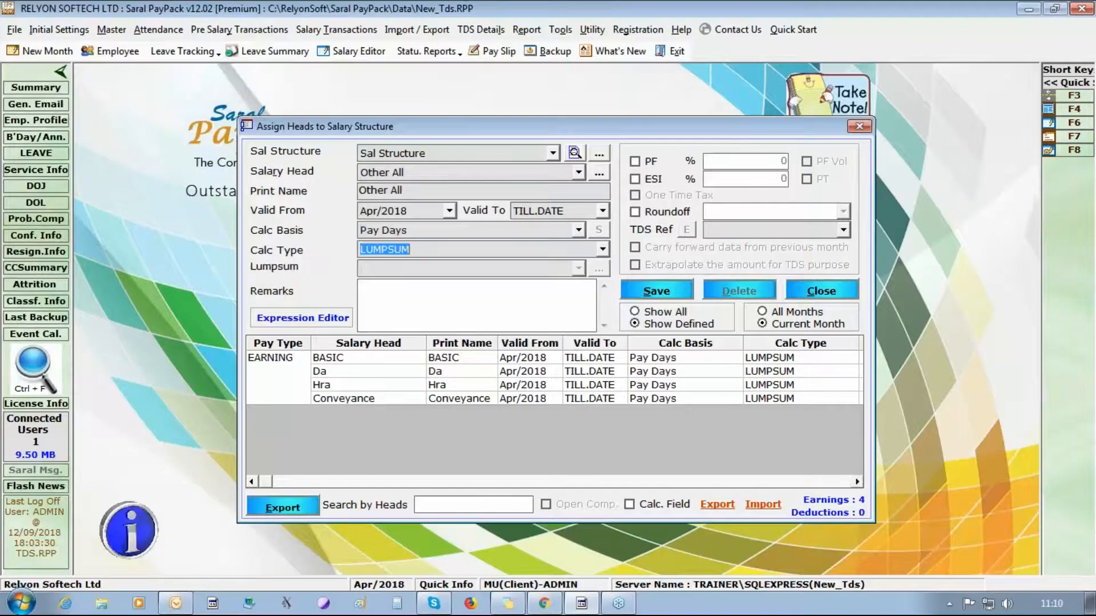
- Apply ESI, round up to the higher rupee, and set TDS reference to Other Allowances
click(656, 180)
click(662, 217)
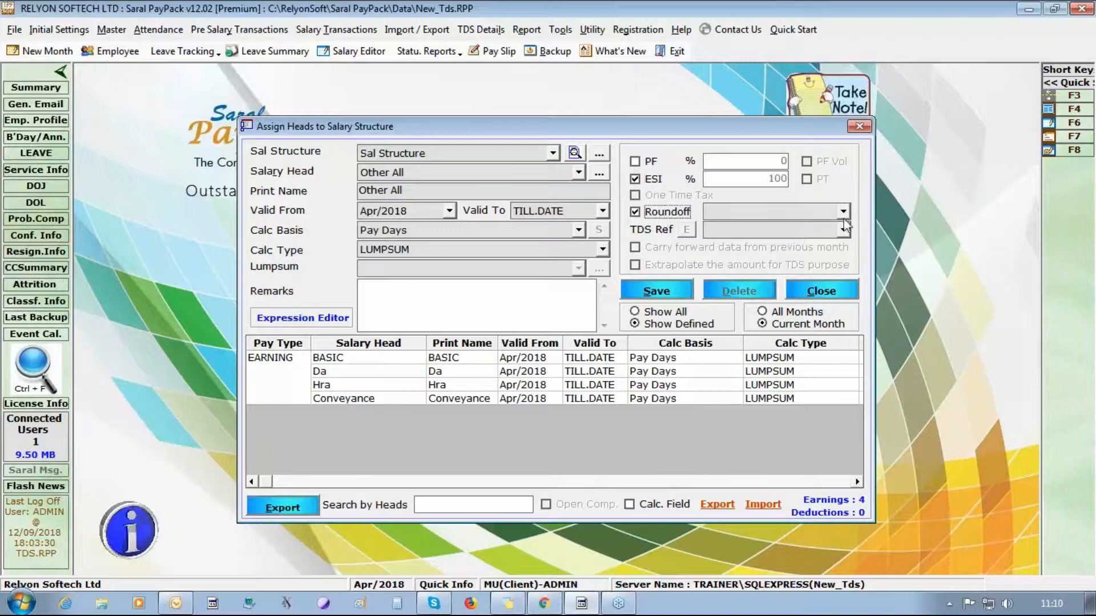
click(843, 211)
click(838, 237)
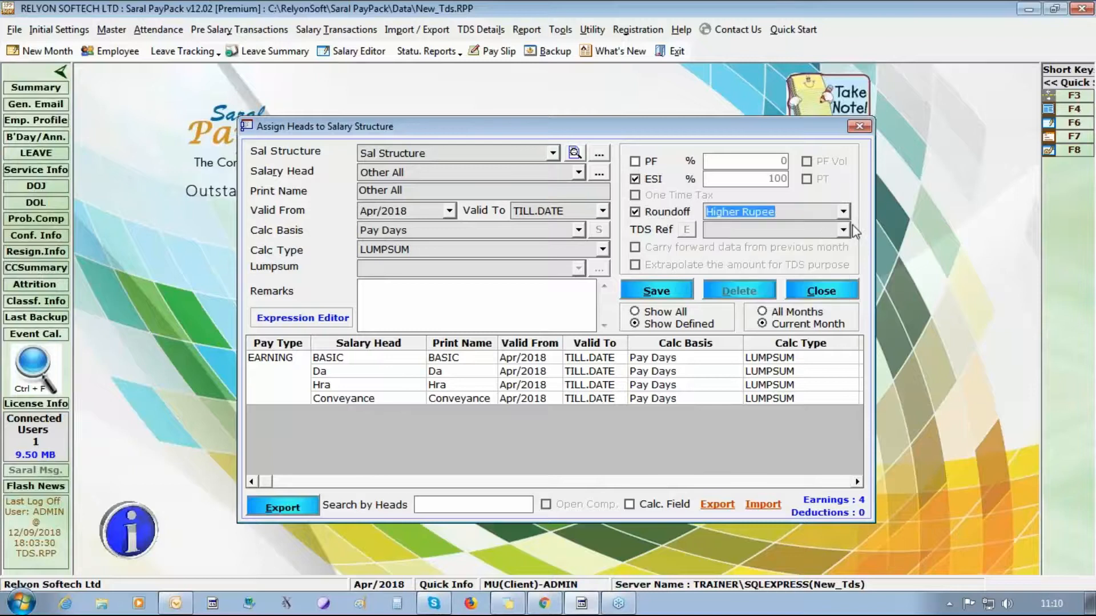
click(846, 231)
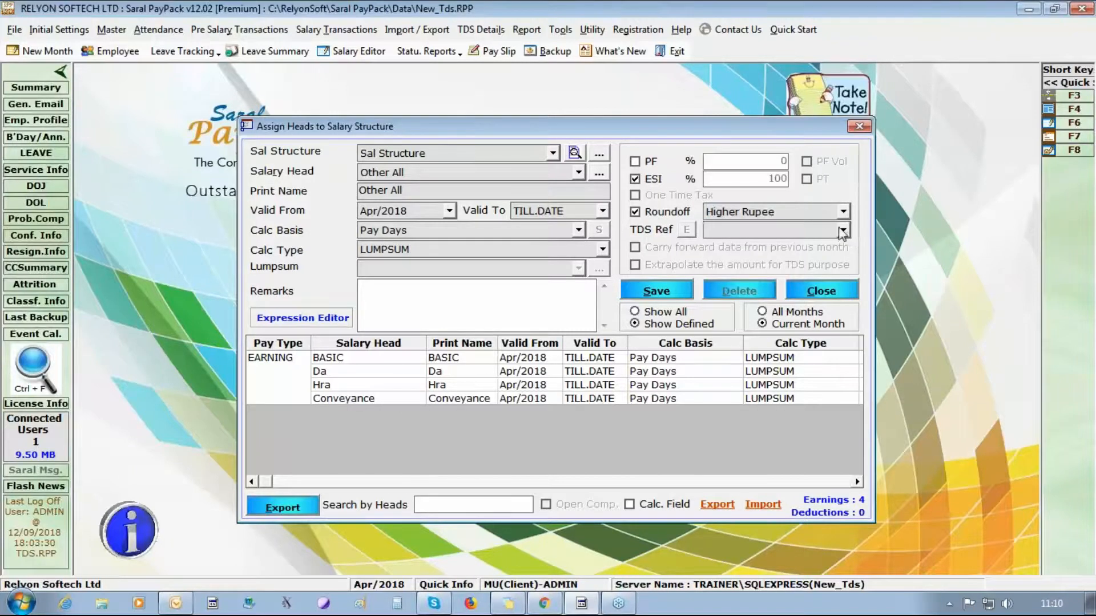
click(843, 231)
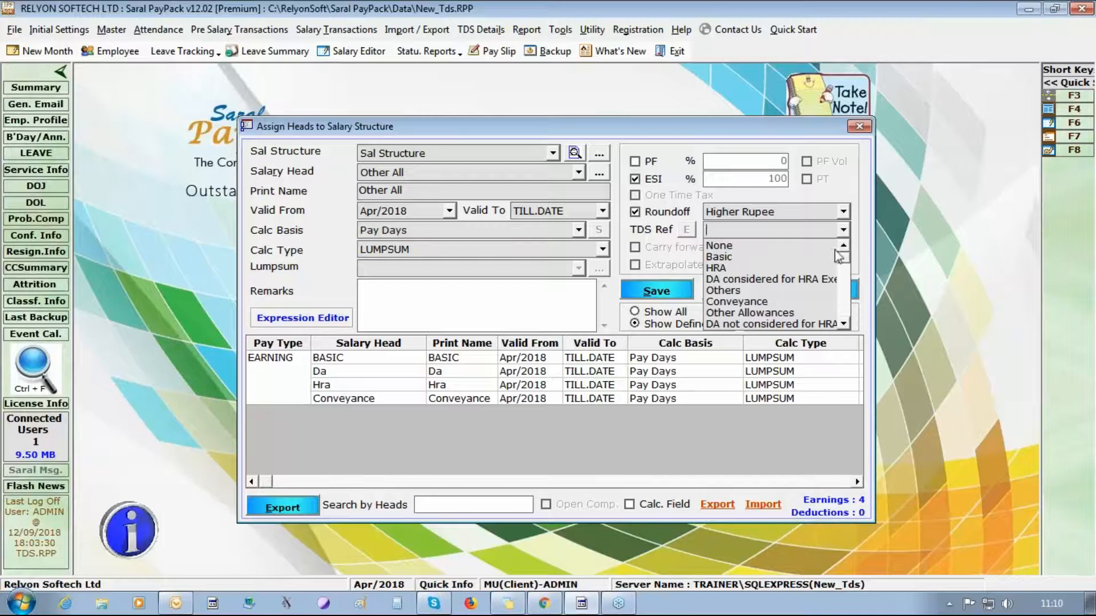
click(744, 315)
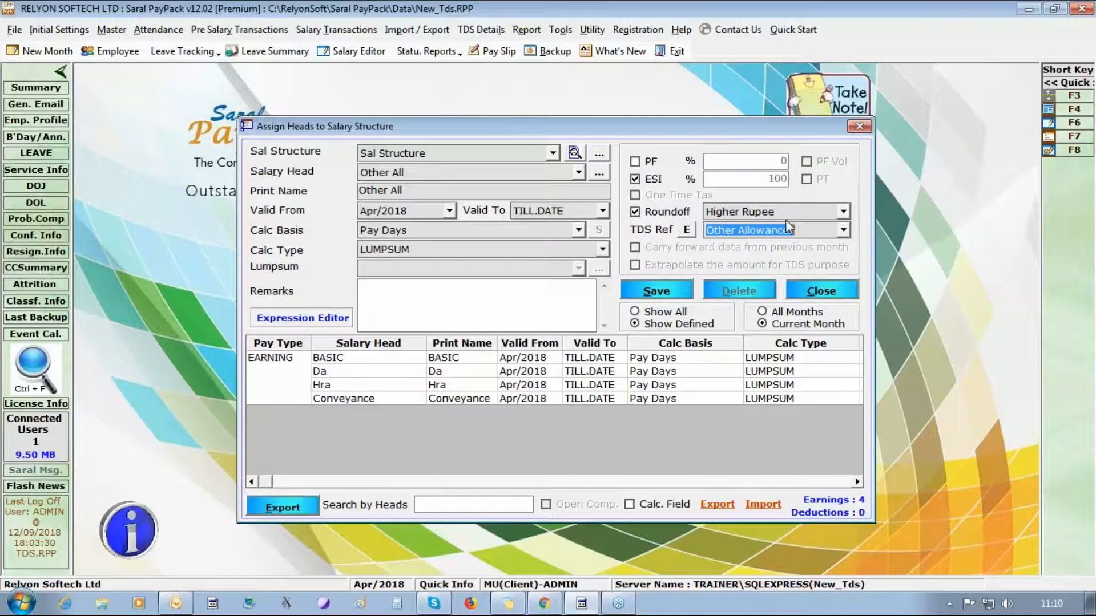
click(686, 229)
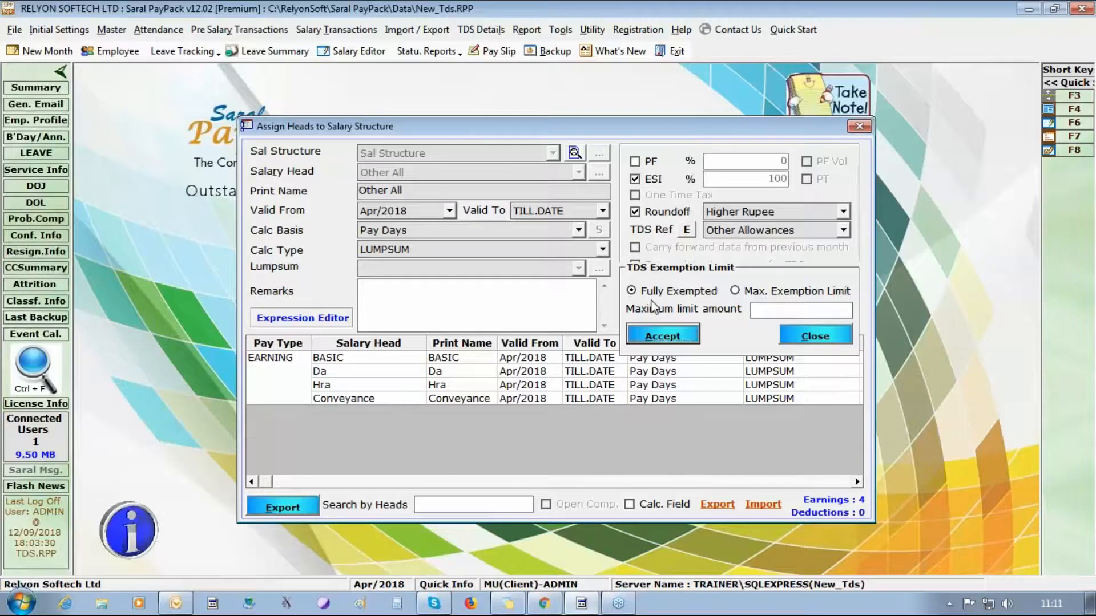
- Close the TDS exemption limit panel and save the Other All head, confirming the update
click(830, 335)
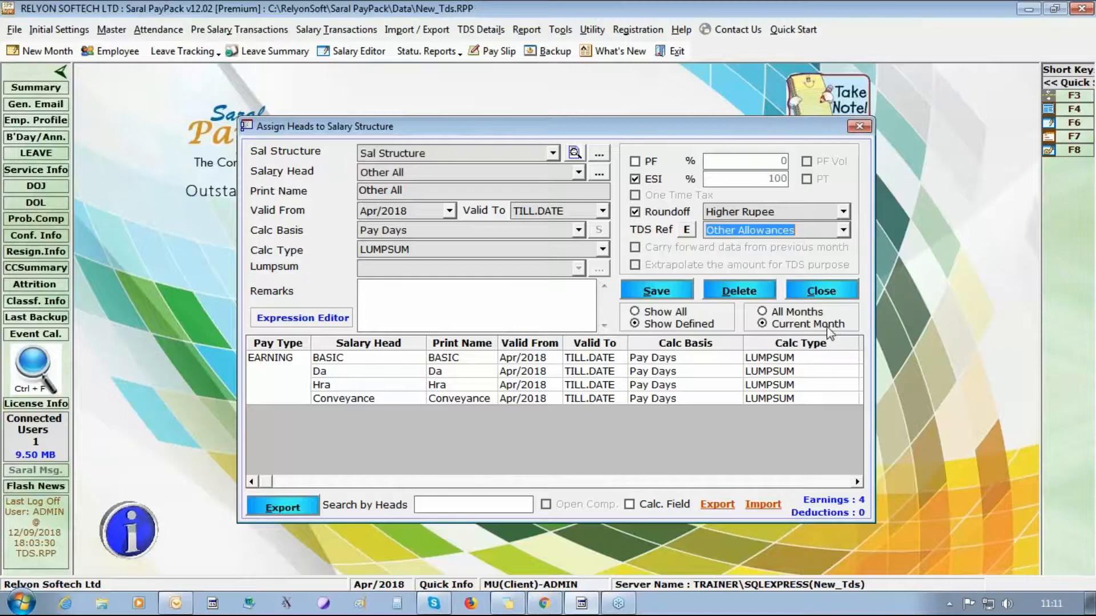
click(645, 292)
click(570, 355)
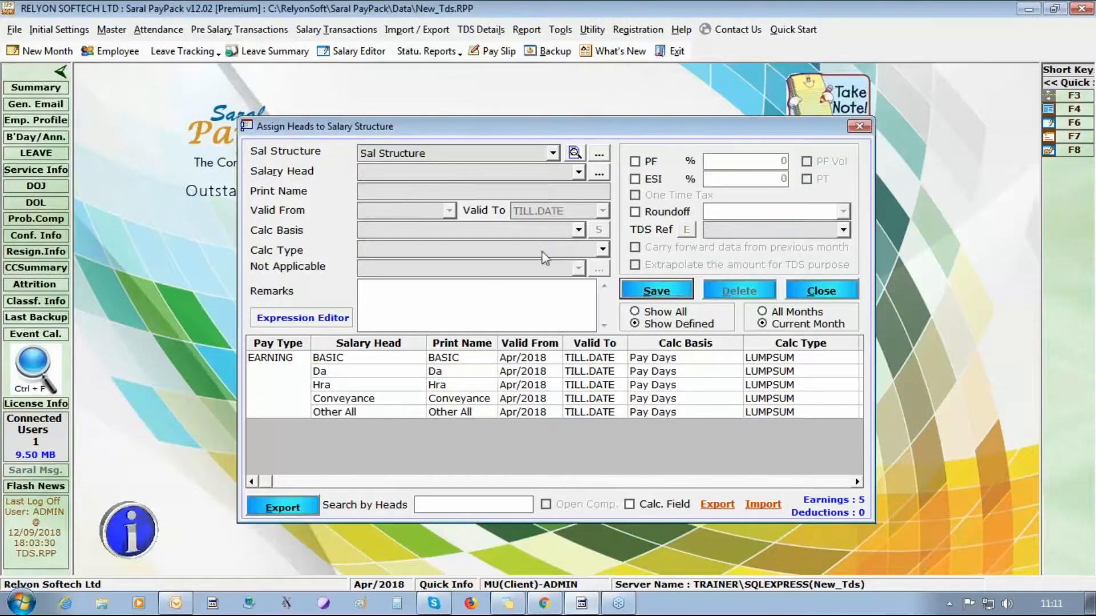
click(578, 172)
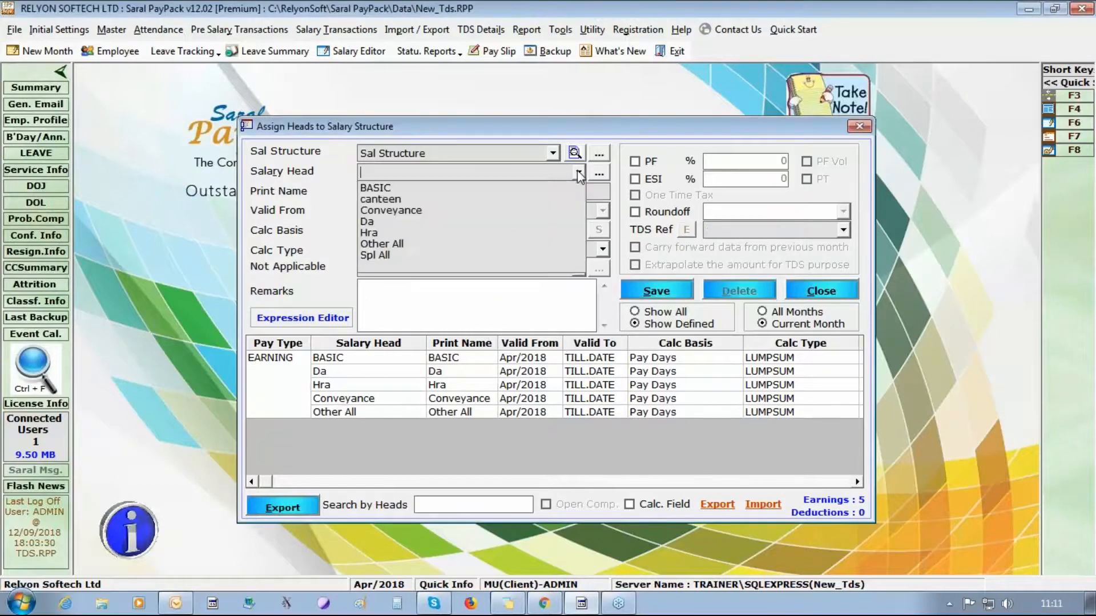
- Select Spl All as the salary head with Pay Days basis and LUMPSUM calculation type
click(520, 255)
click(578, 230)
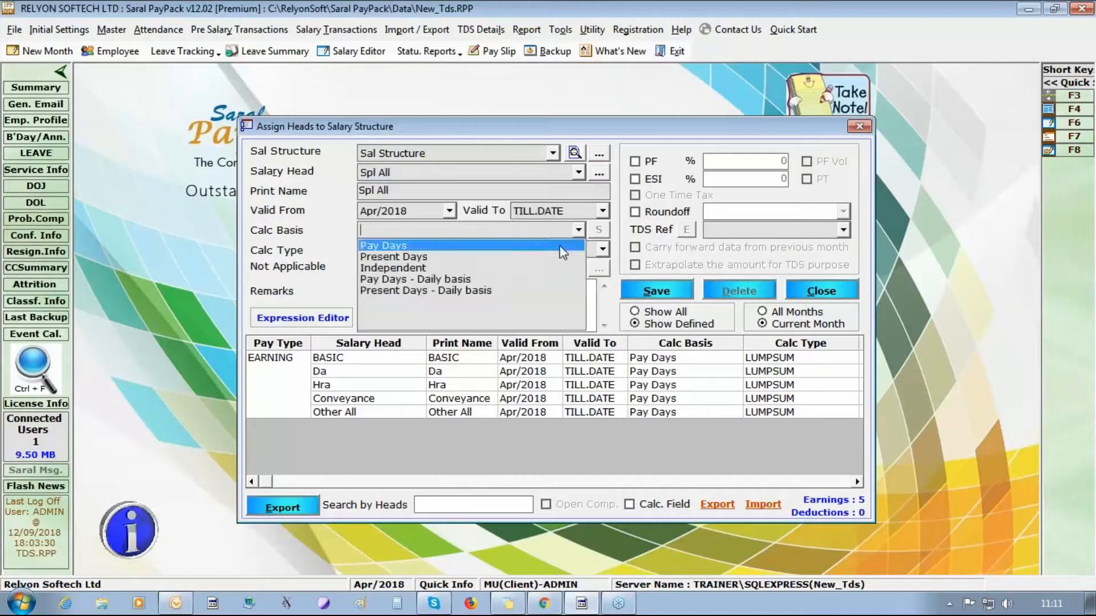
click(578, 243)
click(602, 250)
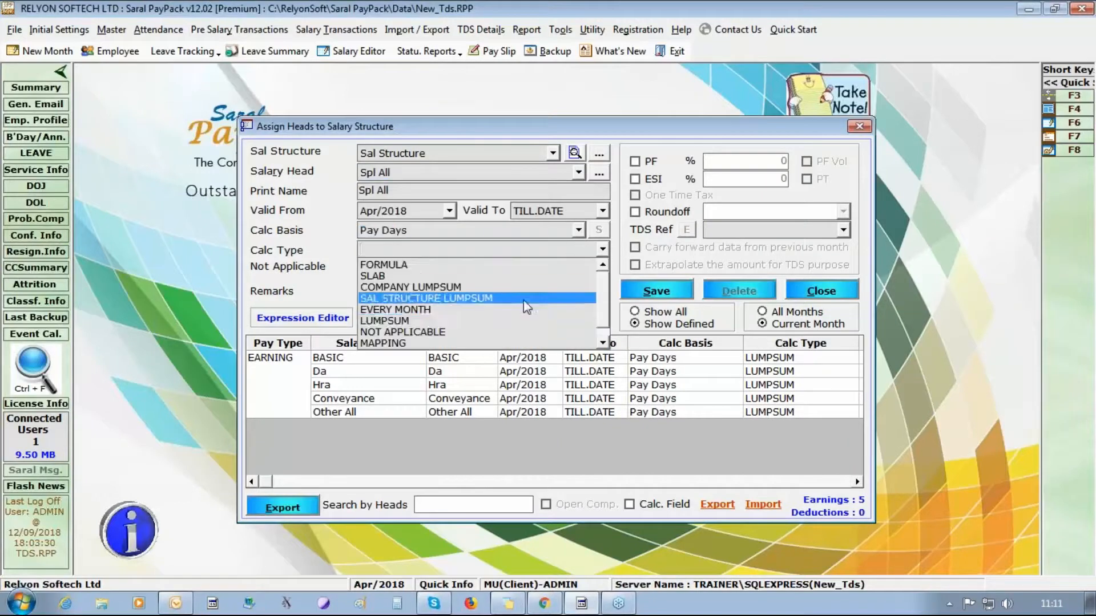
click(513, 331)
- Round Spl All up to the higher rupee, map TDS to Other Allowances, apply 100% ESI, and save
click(688, 210)
click(843, 212)
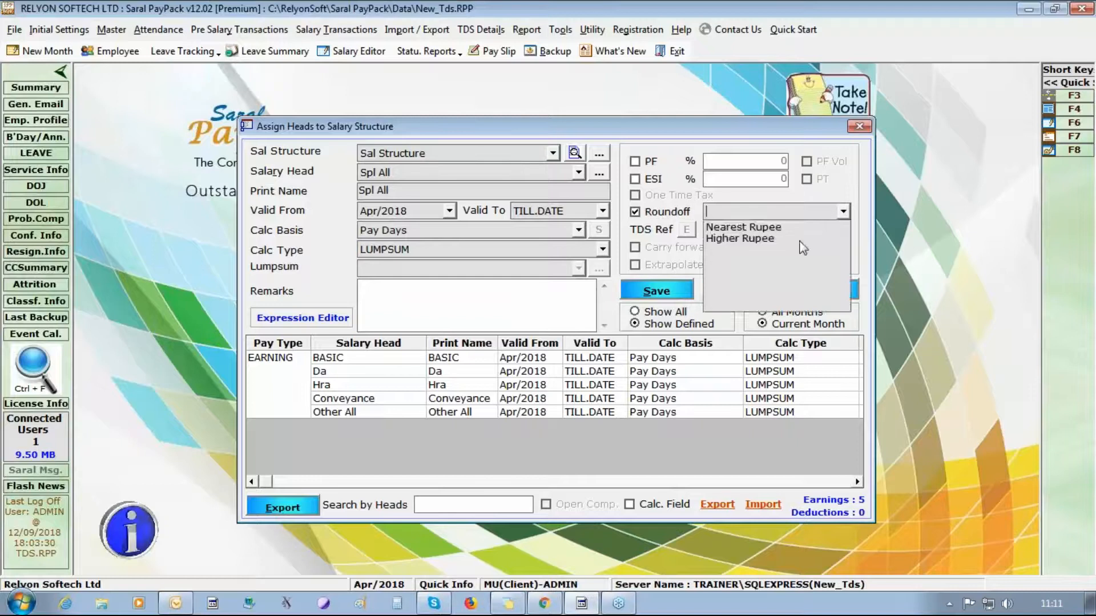
click(816, 243)
click(843, 230)
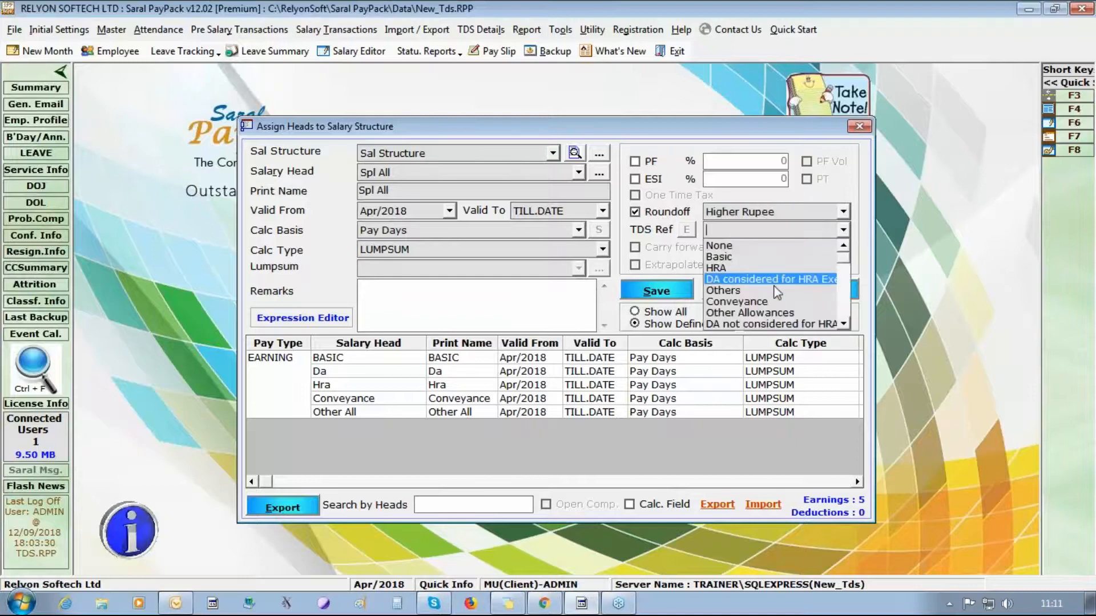
click(776, 313)
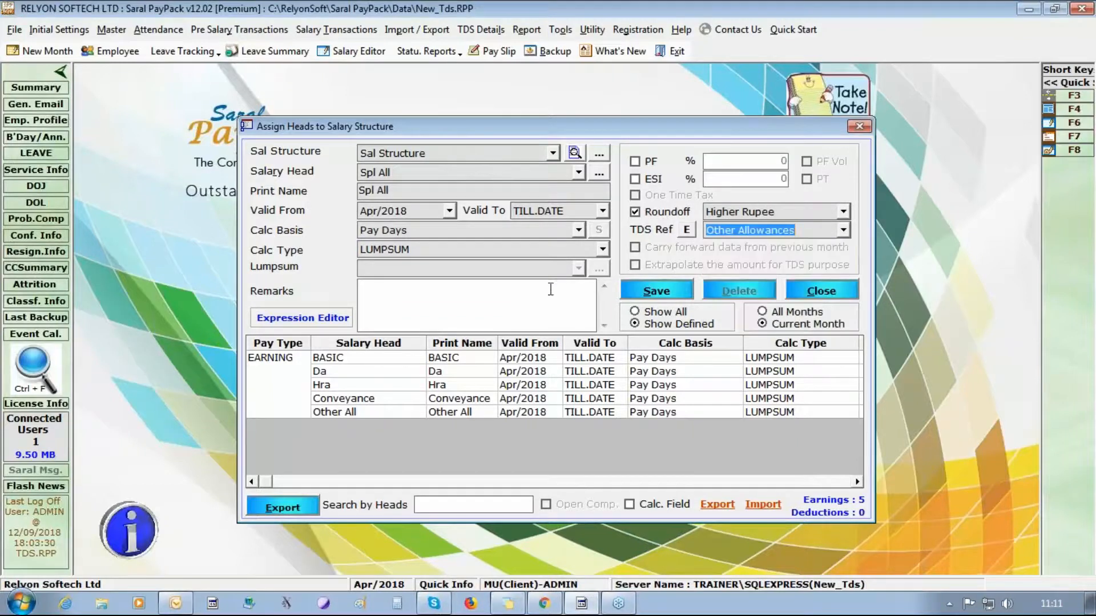
click(636, 179)
click(656, 291)
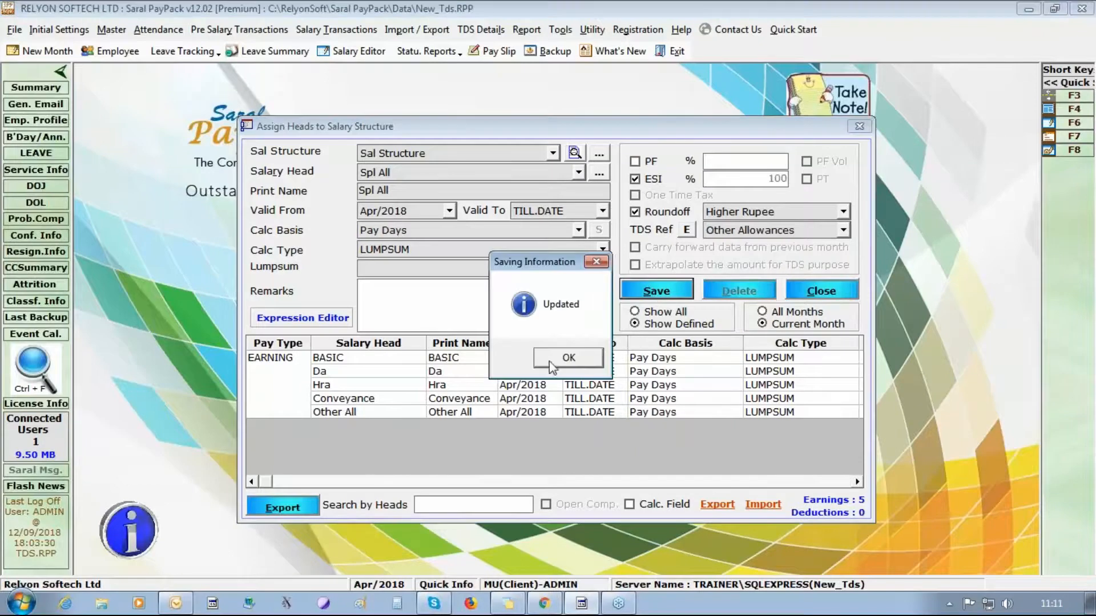
click(564, 364)
click(388, 412)
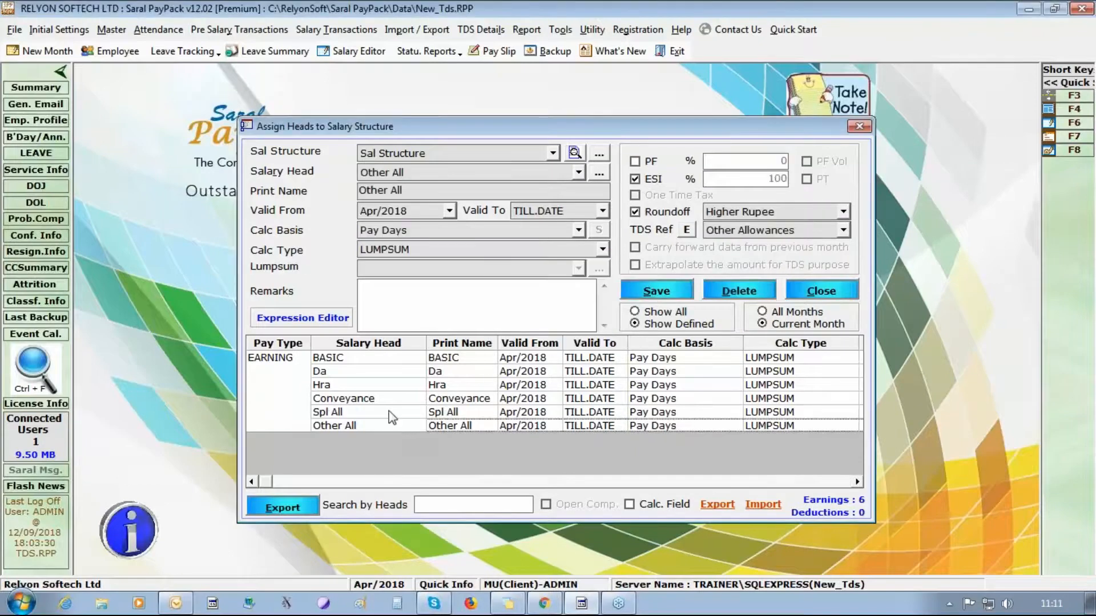
click(579, 173)
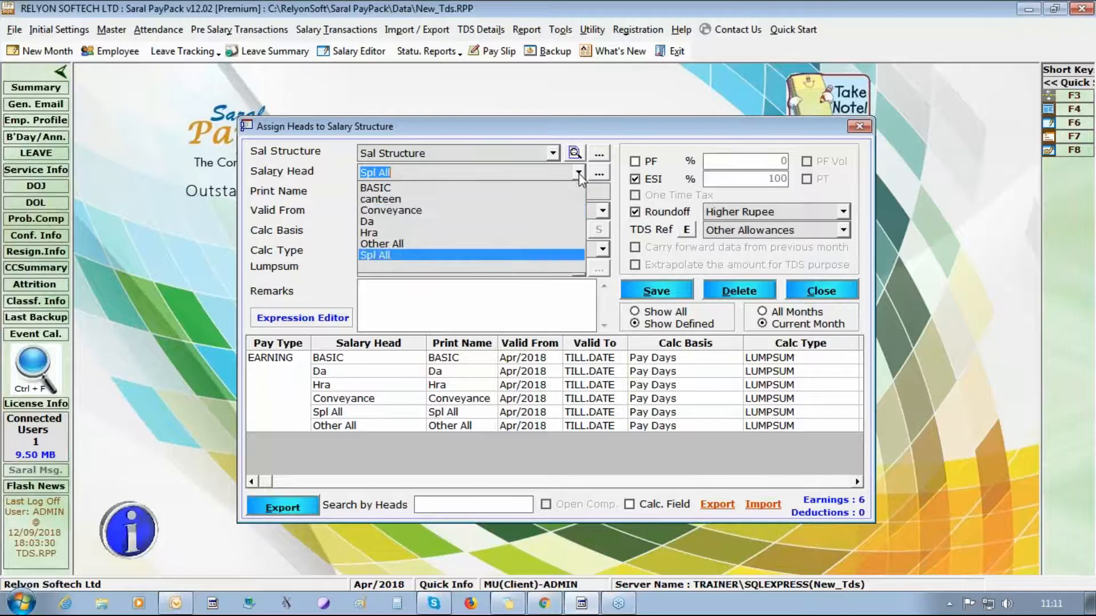
- Set up the canteen head with Pay Days basis and LUMPSUM calculation type
click(519, 199)
click(578, 230)
click(571, 244)
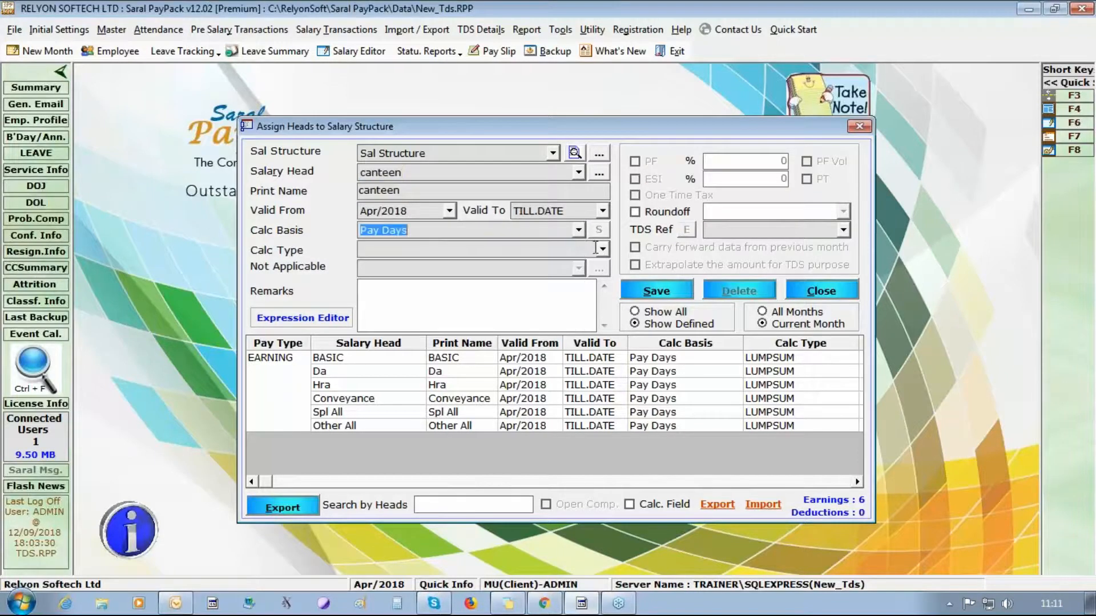
click(602, 249)
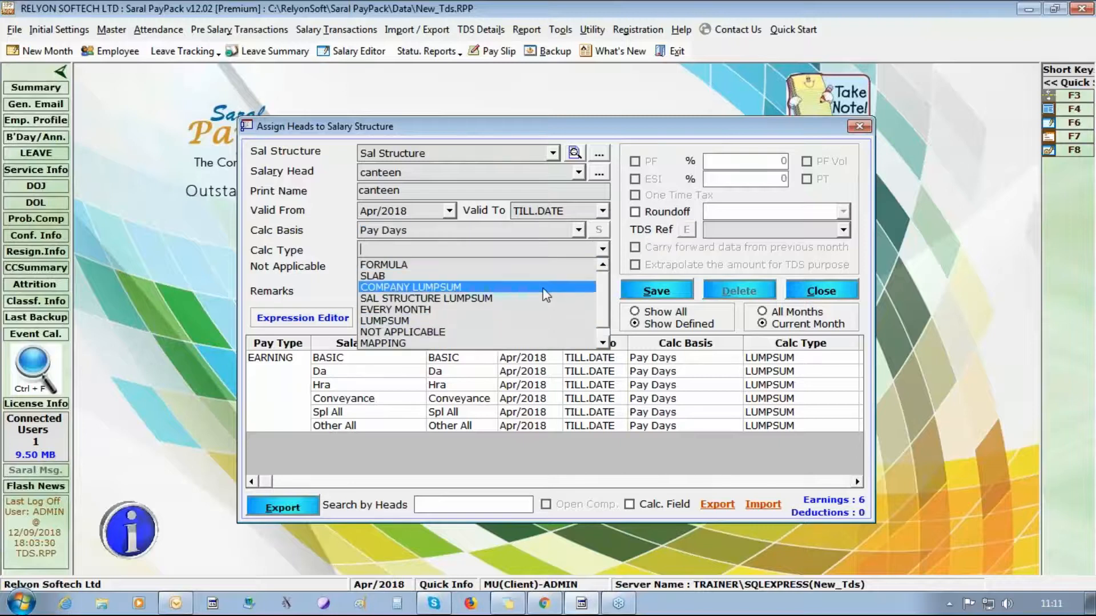
click(541, 326)
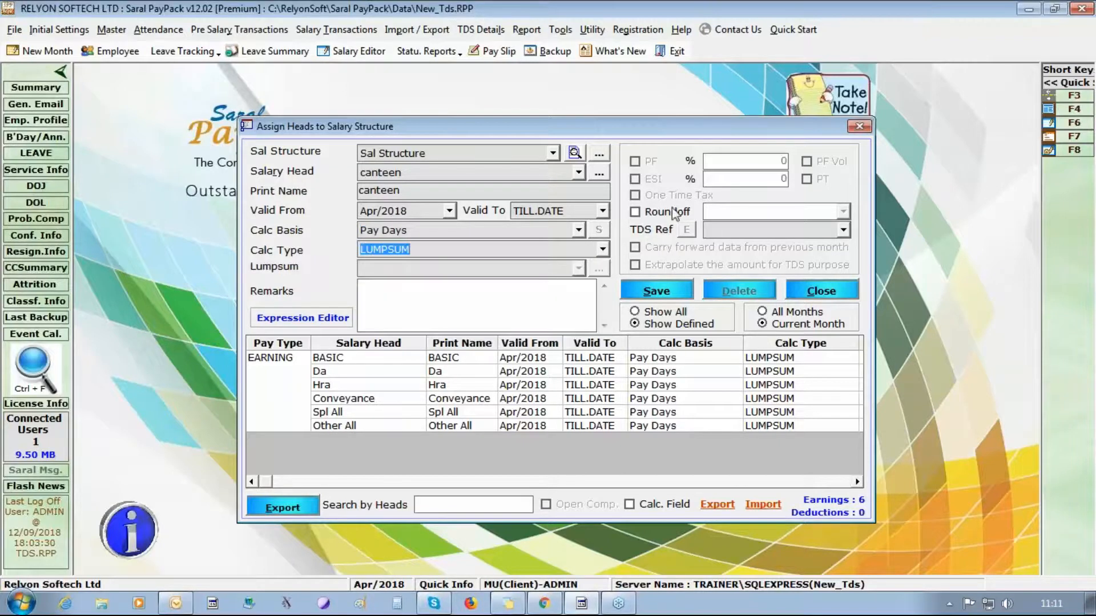
- Set canteen's TDS reference to None, save it, and close the salary-head assignment window
click(842, 230)
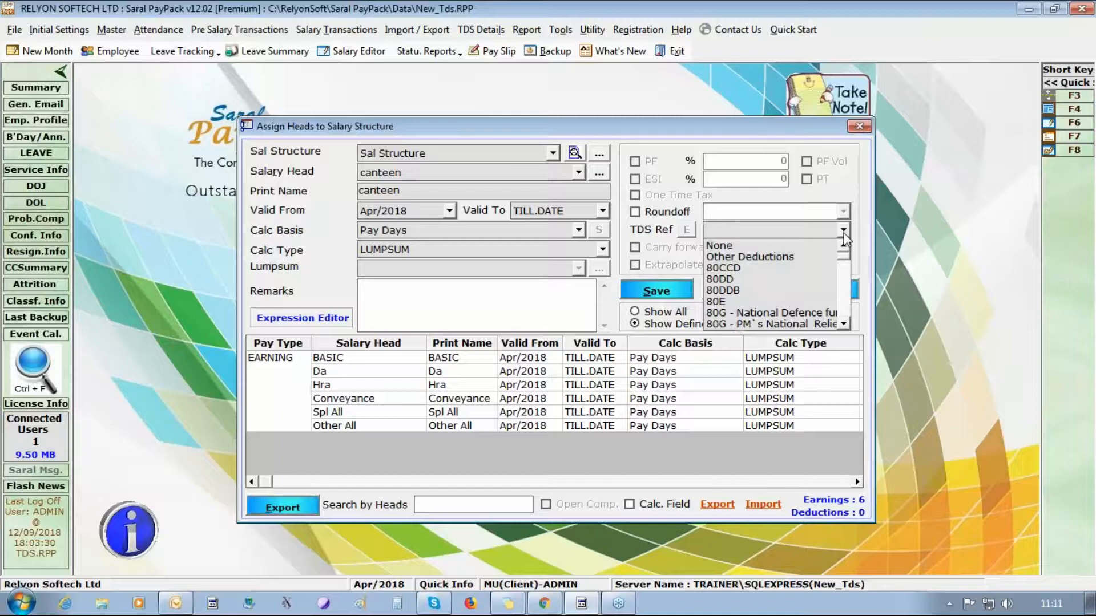
click(768, 249)
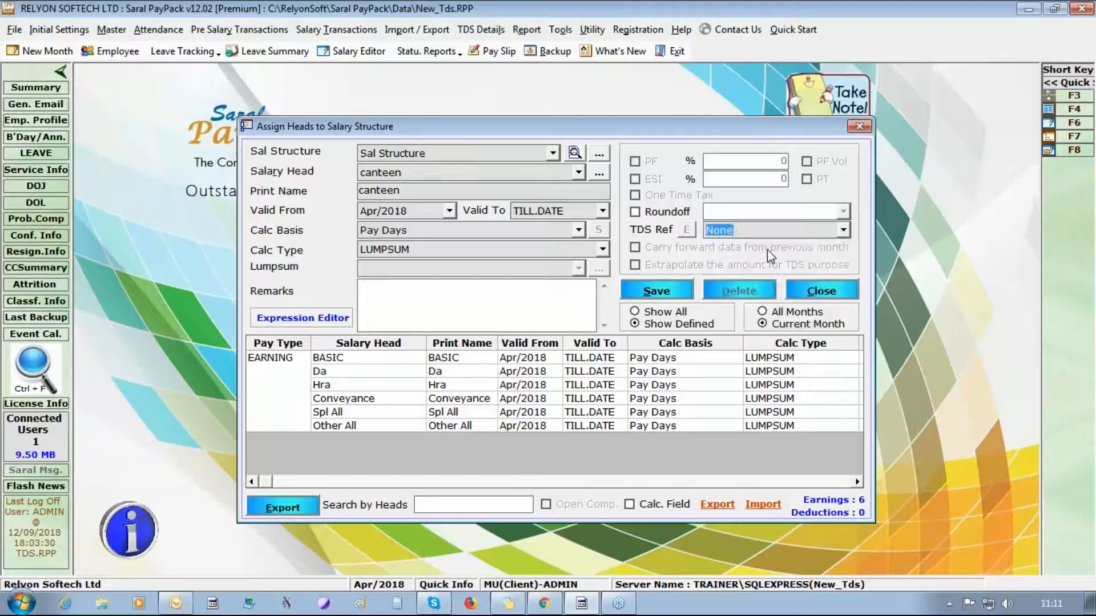
click(668, 290)
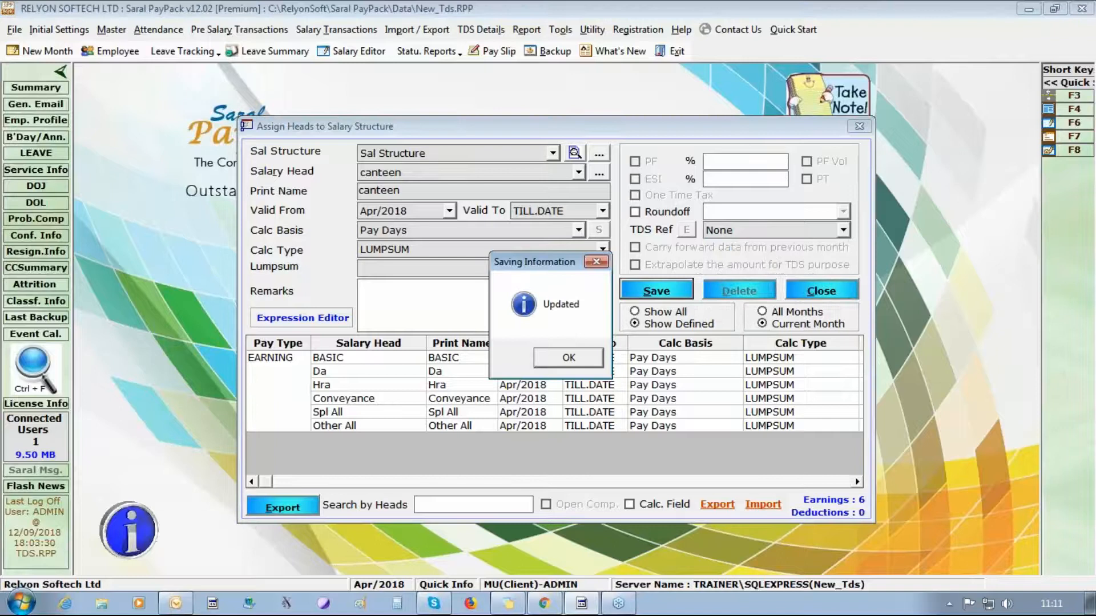
key(Return)
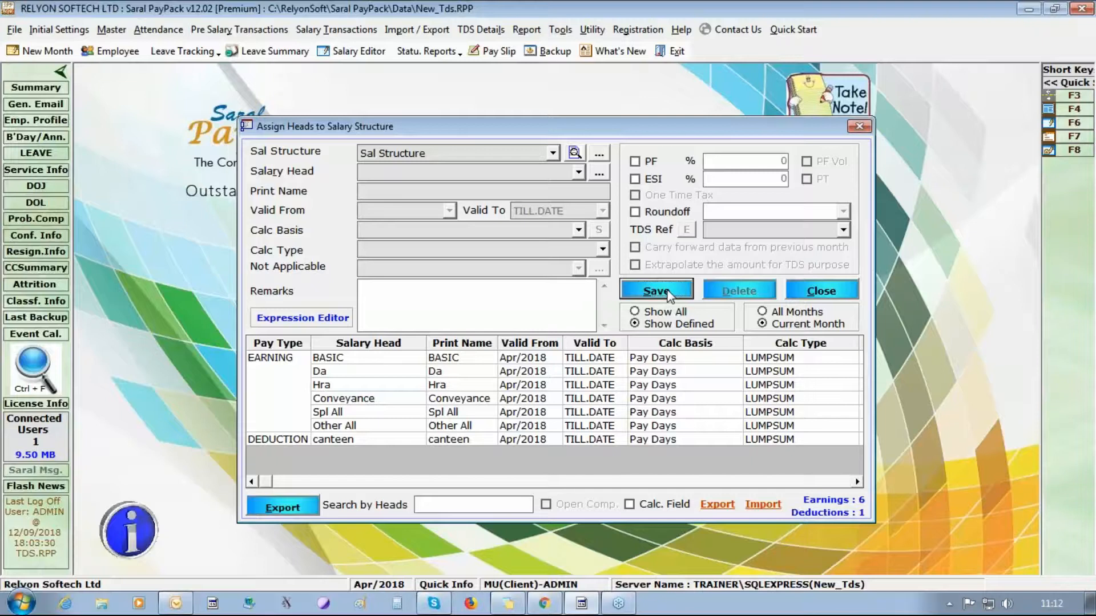
click(1080, 80)
click(814, 292)
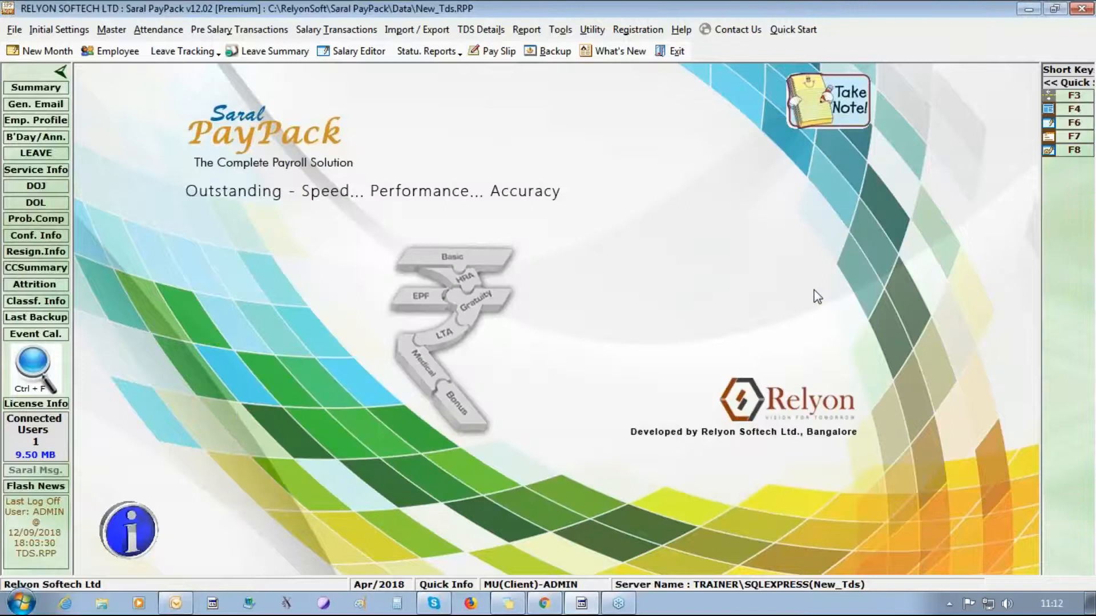
- Create the first employee with a name, joining date 01/04/2018 and salary start date, and save
click(123, 54)
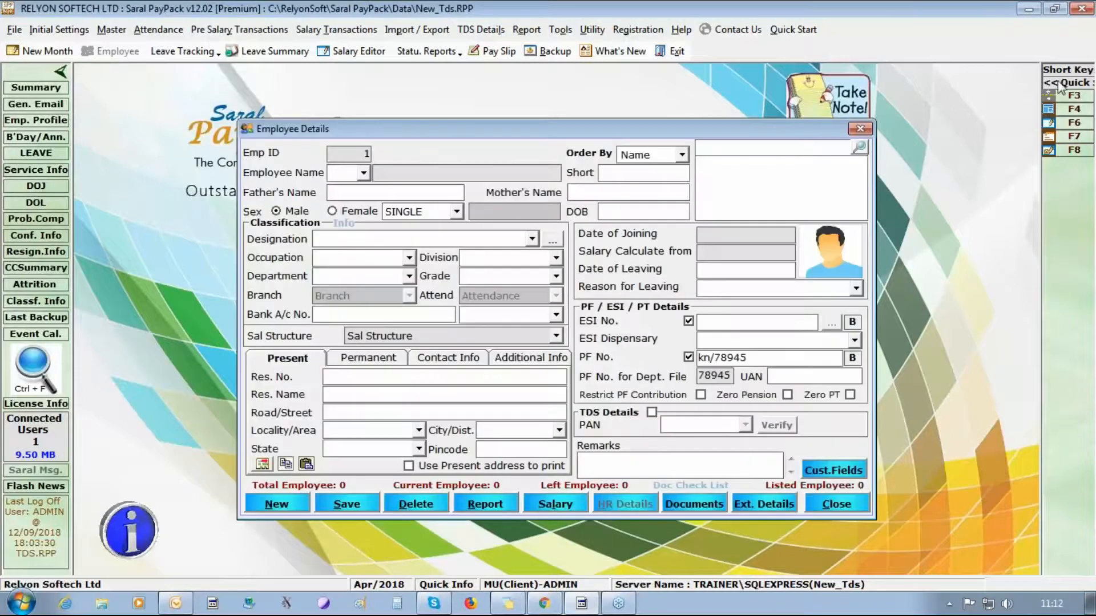
click(444, 172)
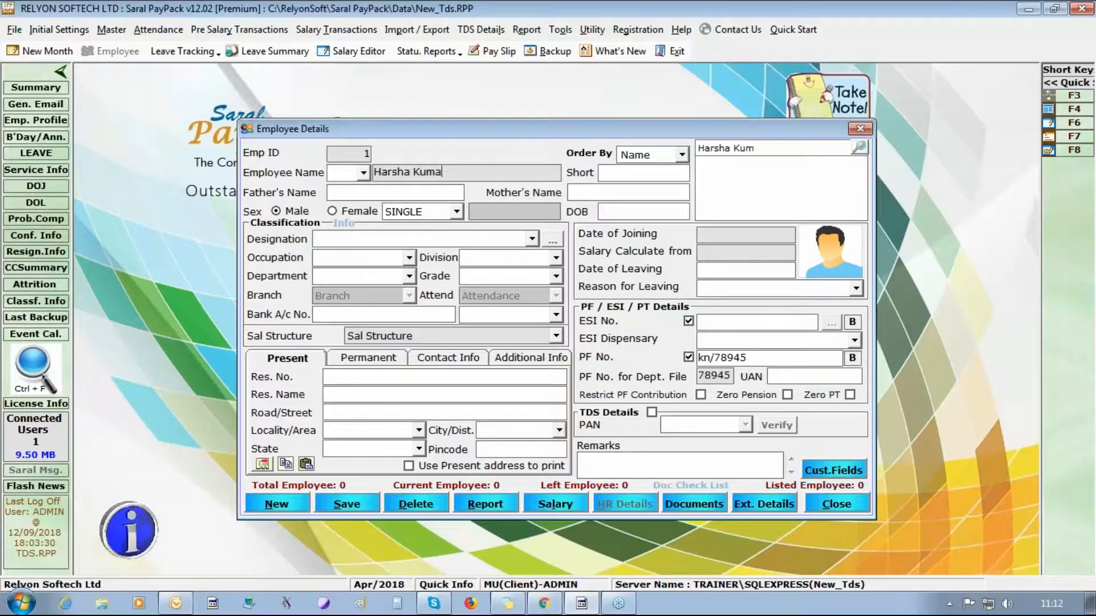
click(764, 233)
text(01/04/2018)
click(734, 253)
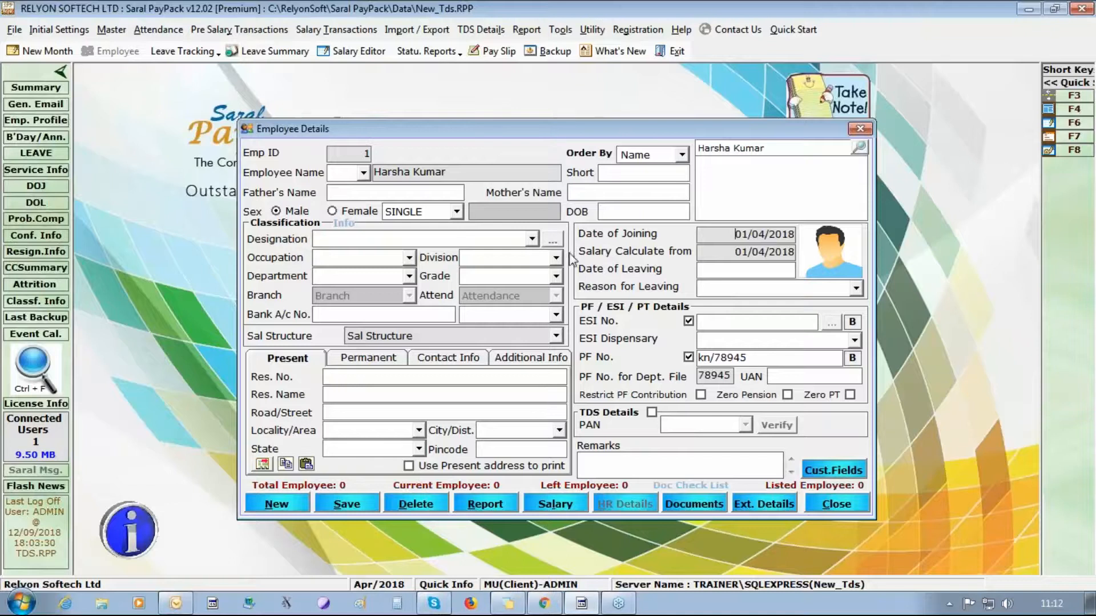
click(360, 503)
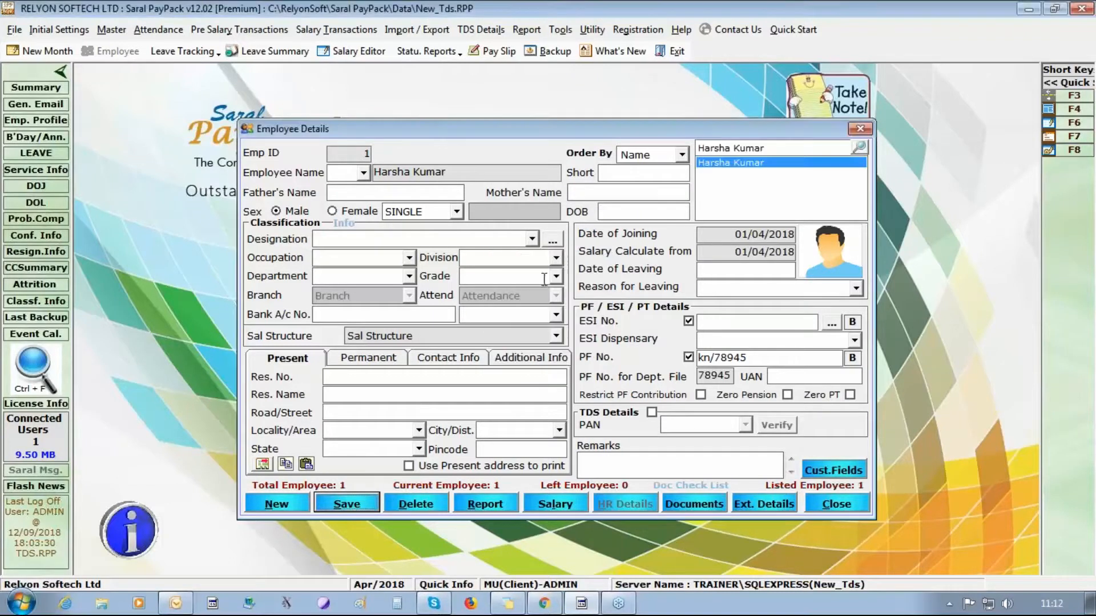
click(554, 241)
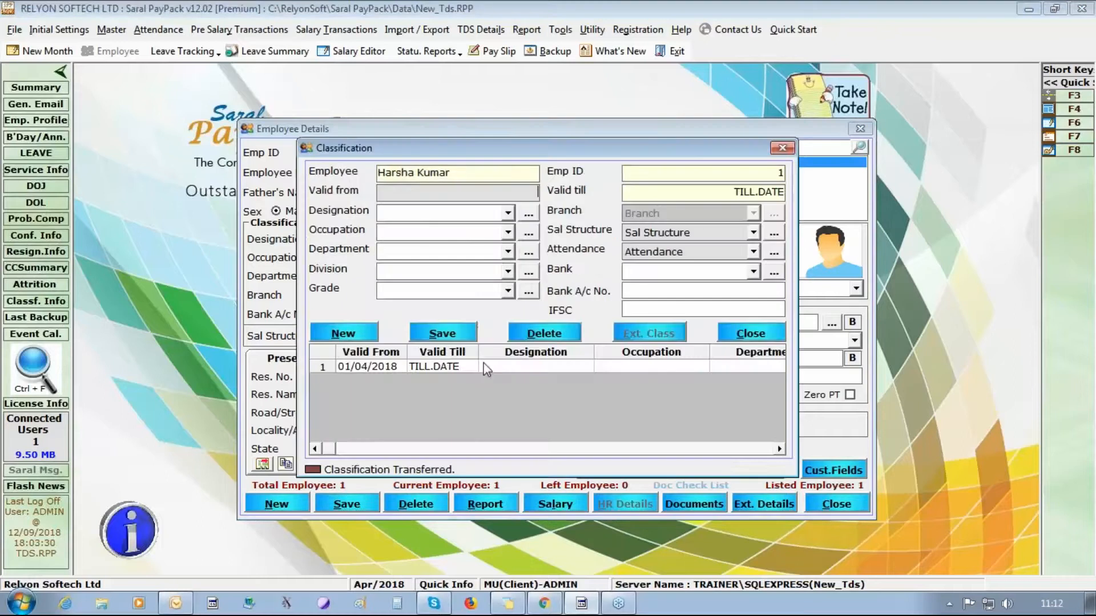
- Create a new Manager designation in the Designation Master and save it
click(436, 368)
click(530, 213)
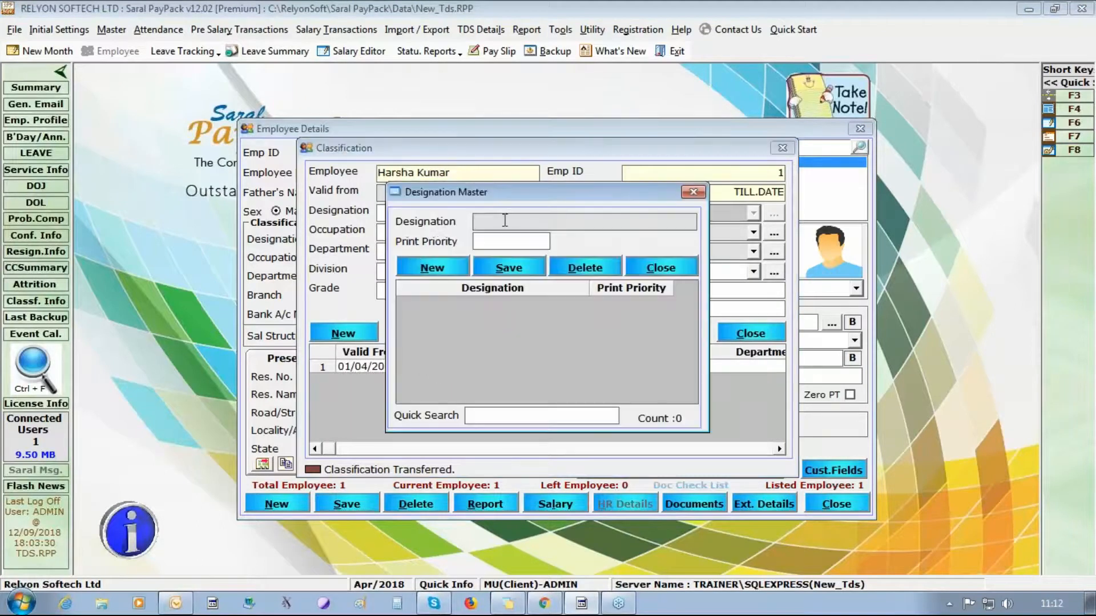
text(MAnager)
key(BackSpace)
text(a)
click(508, 265)
click(568, 357)
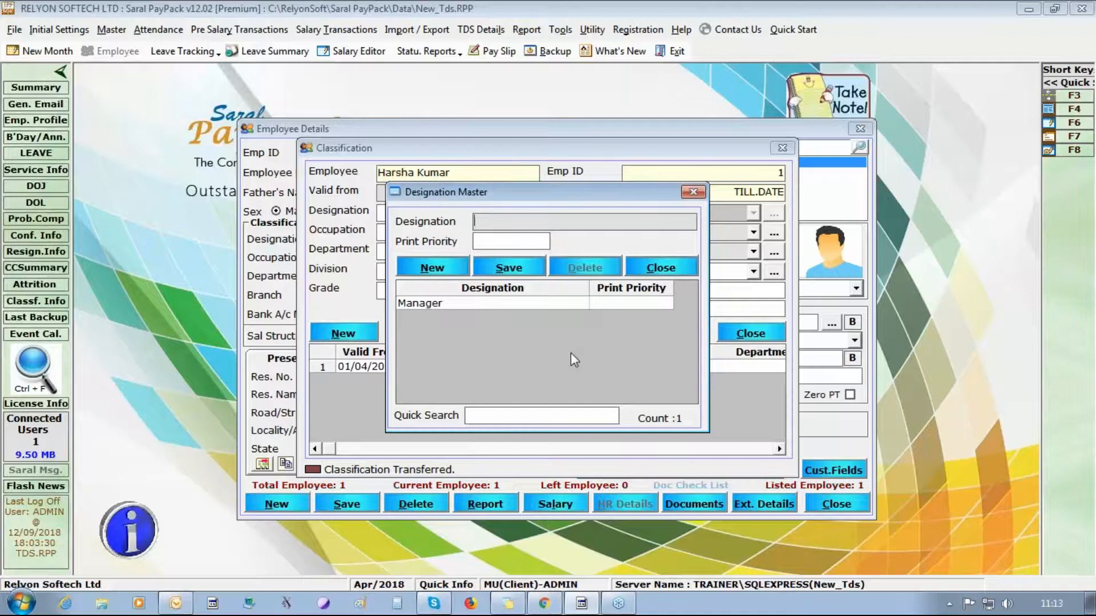
click(666, 267)
- Assign Manager as the first employee's designation, save the classification, and close it
click(507, 214)
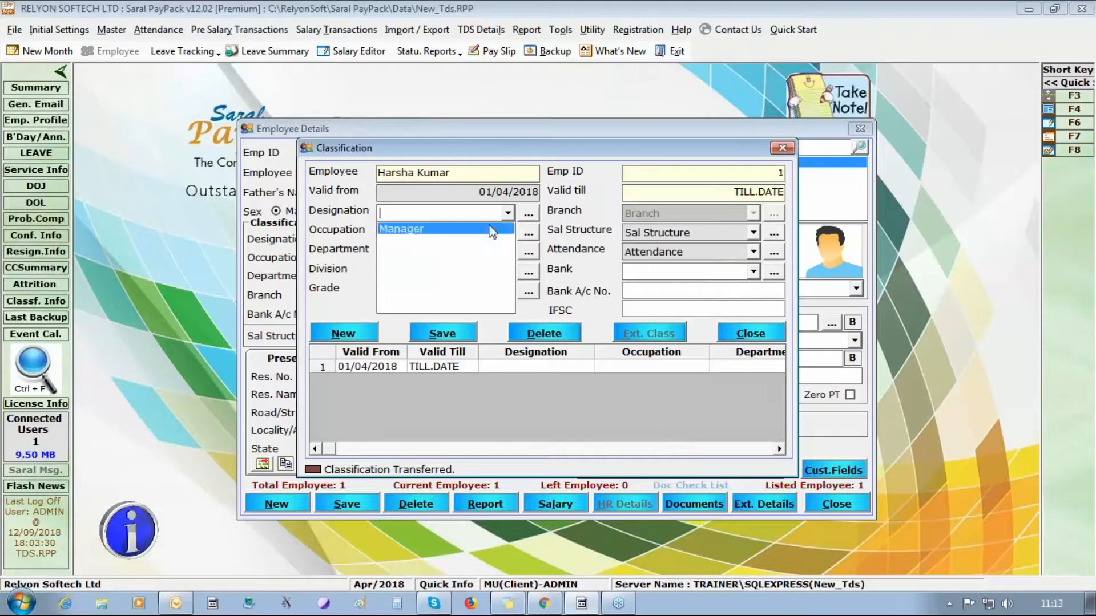
click(433, 227)
click(459, 342)
click(611, 359)
click(574, 358)
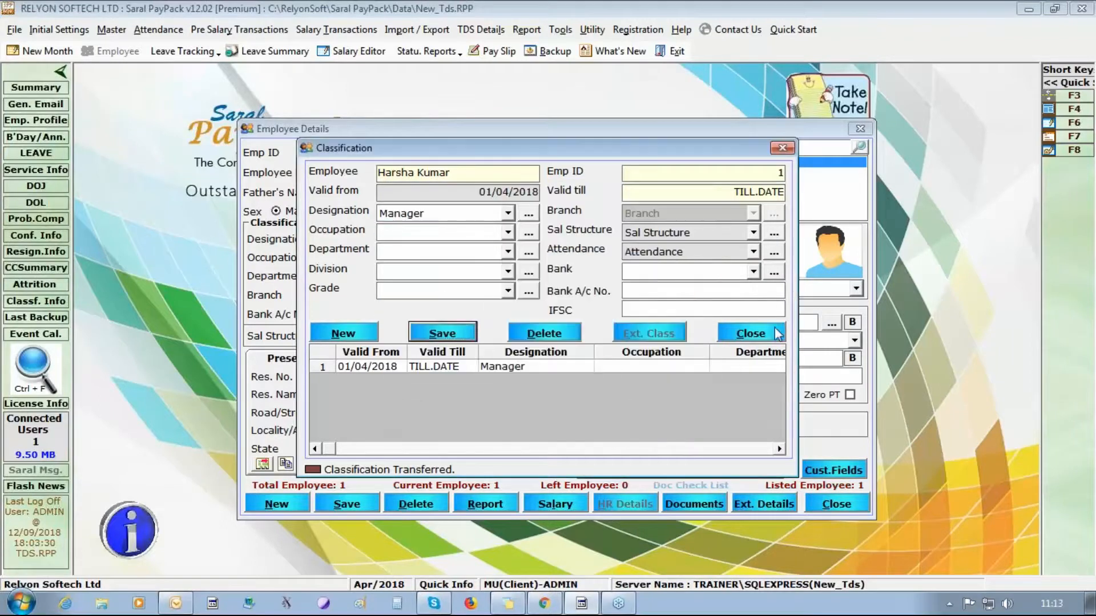
click(776, 333)
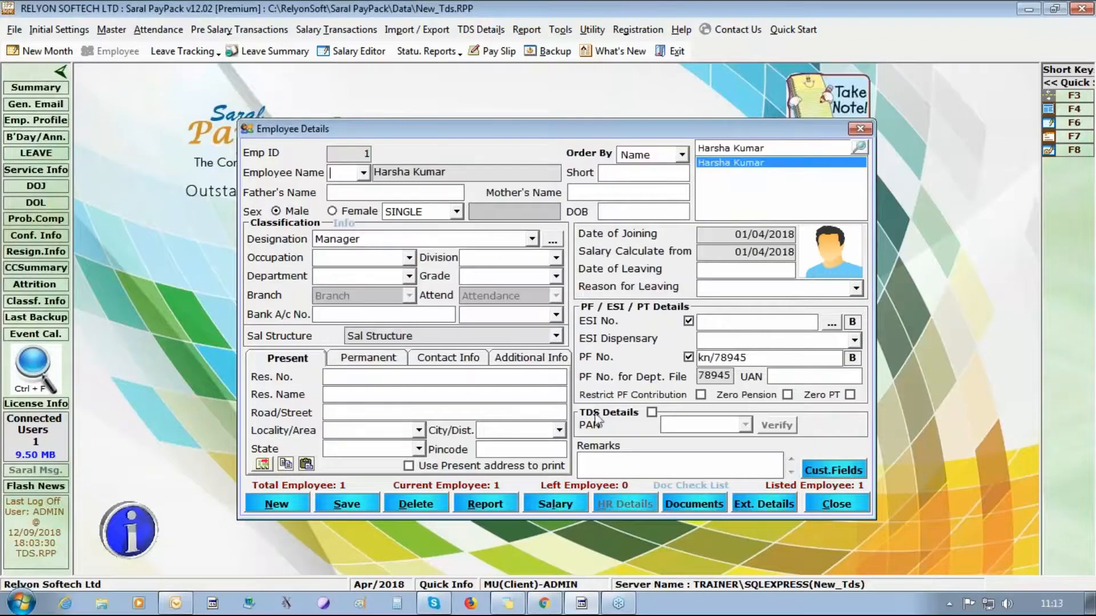
click(651, 412)
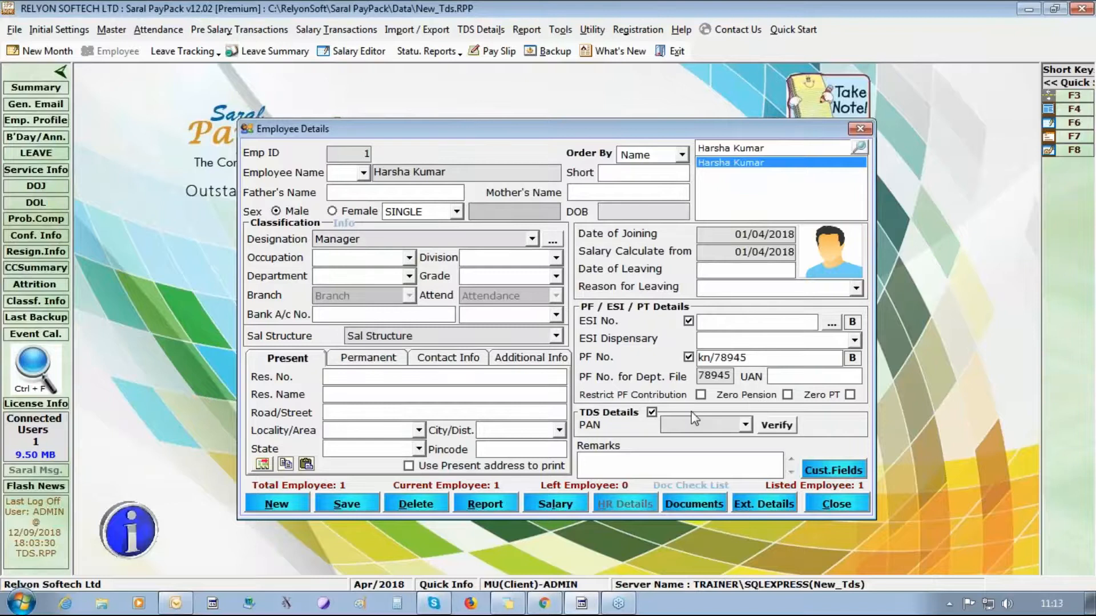
text(AAAPA1111C)
click(648, 213)
text(01/05/1970)
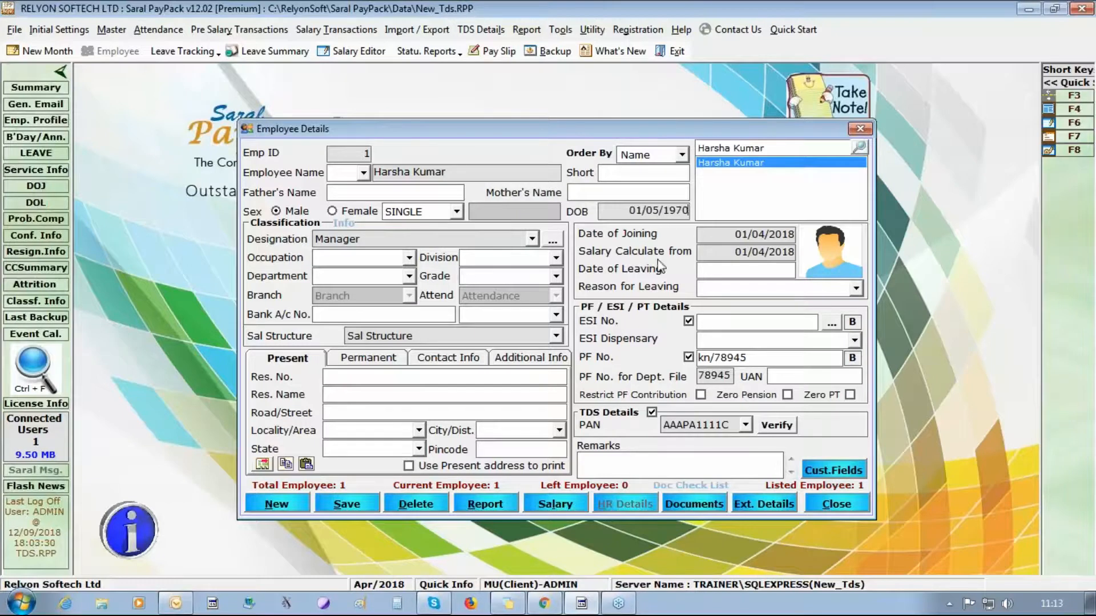
click(349, 504)
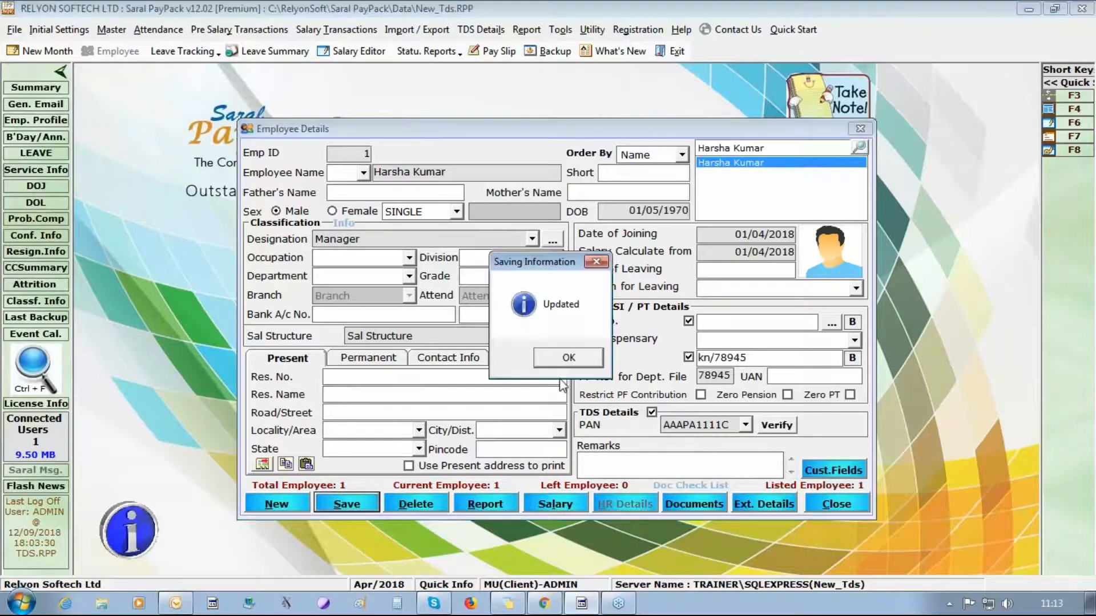
click(568, 359)
- Verify the PAN online, save the first employee's record again, and start a new blank record
click(776, 426)
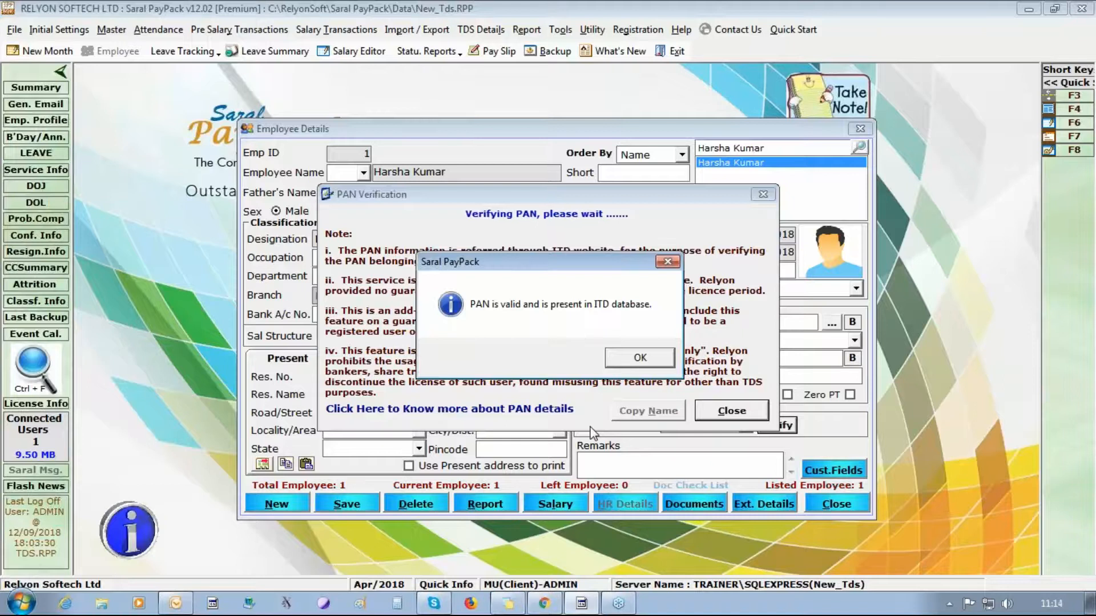
click(636, 358)
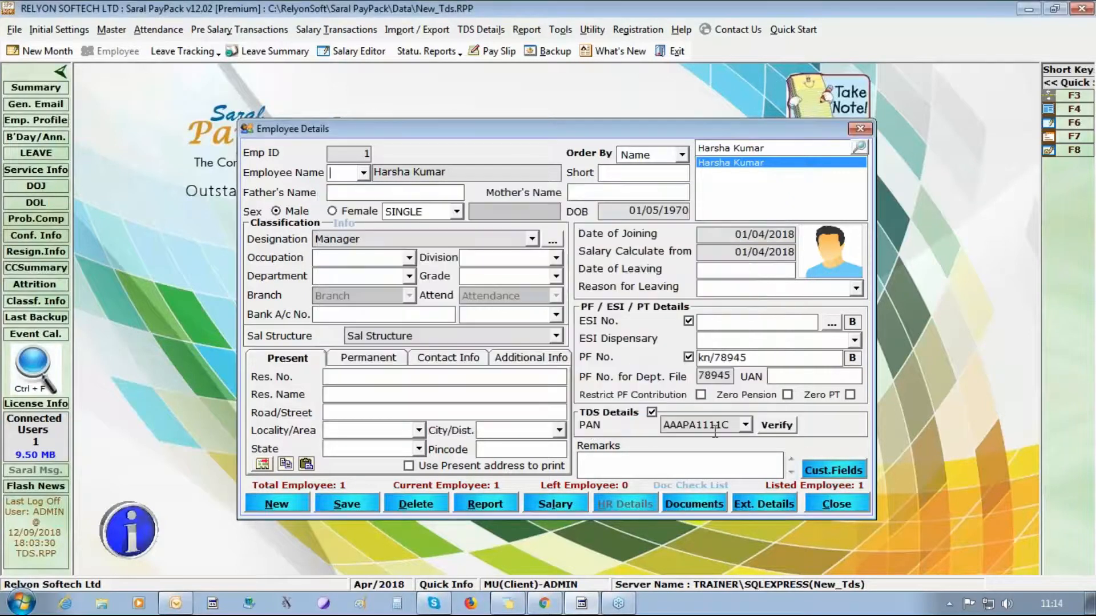
click(337, 504)
click(566, 358)
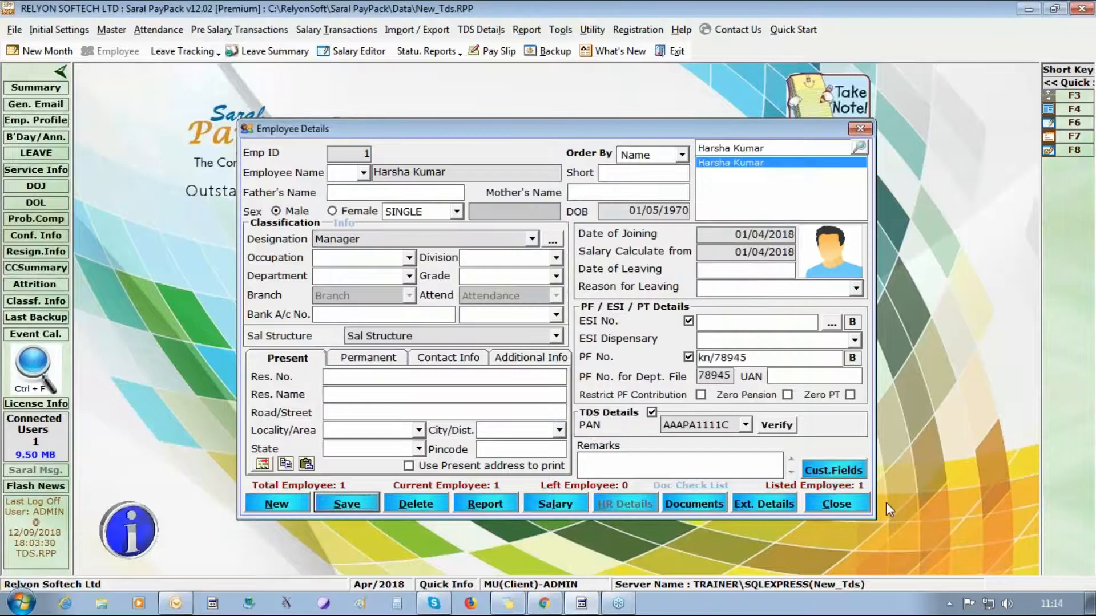
click(853, 509)
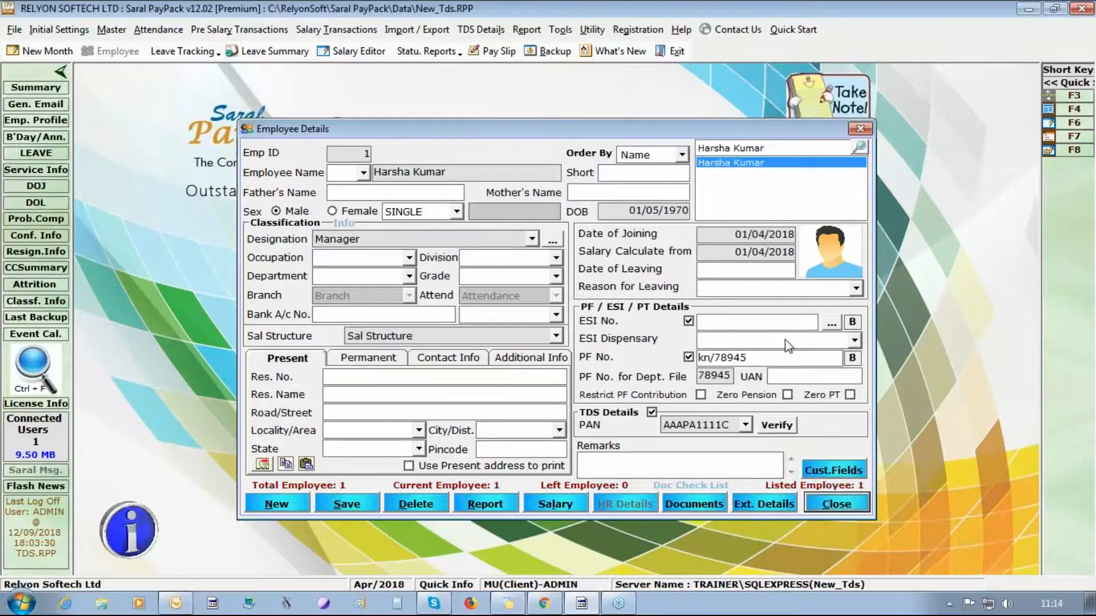
click(350, 502)
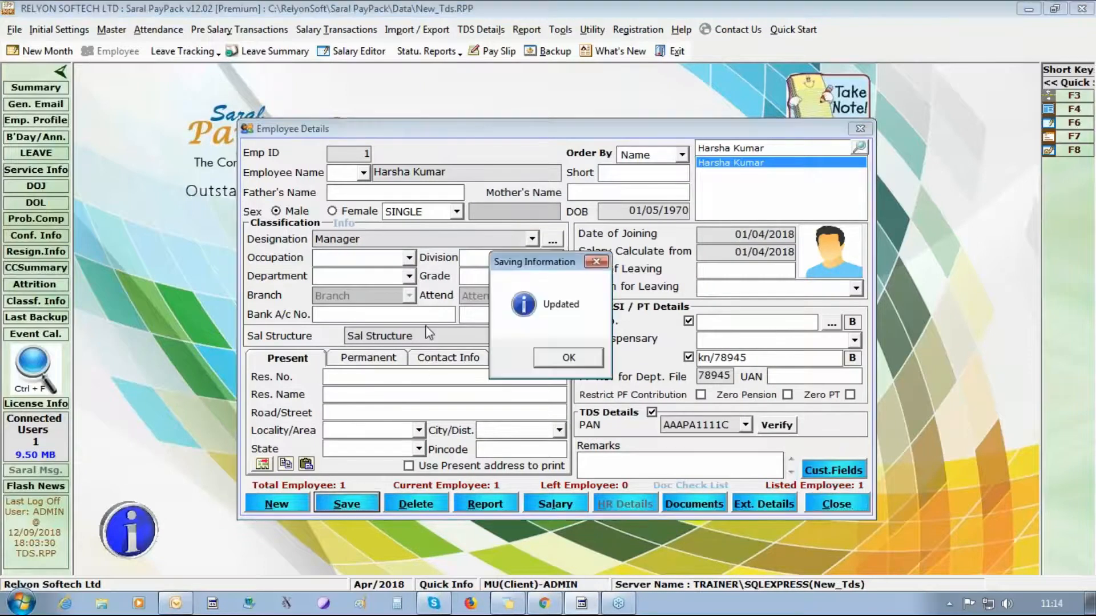
click(593, 349)
click(272, 504)
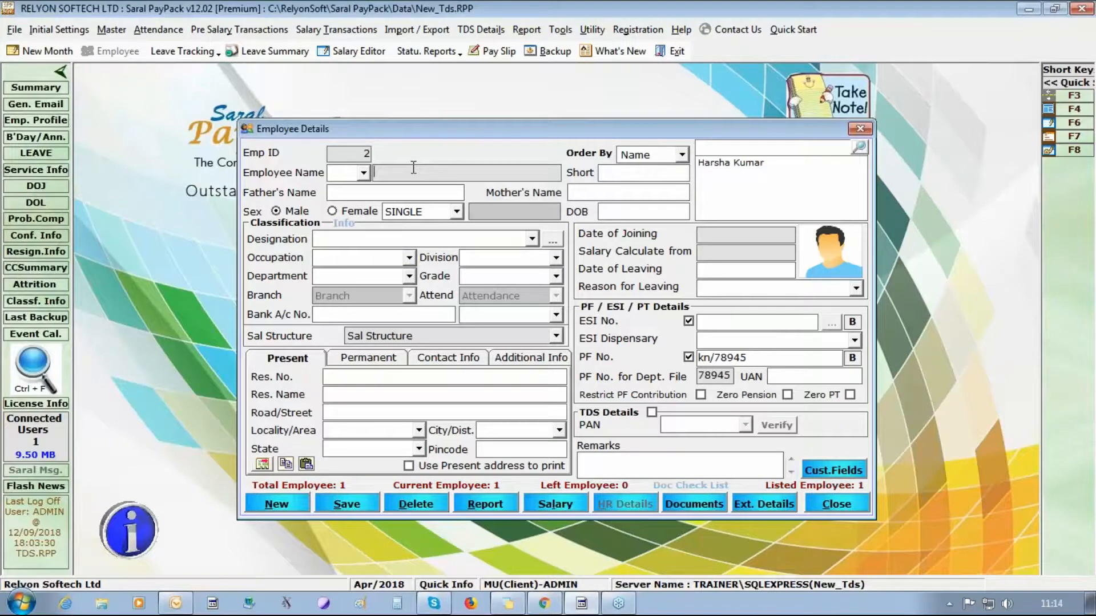
- Add the second employee's name, mark her Female, set joining date 01/04/2018, extend the PF number, and save
text(pADMA)
key(BackSpace)
key(BackSpace)
key(BackSpace)
key(BackSpace)
key(BackSpace)
text(Padma)
click(350, 213)
text(01/04/2018)
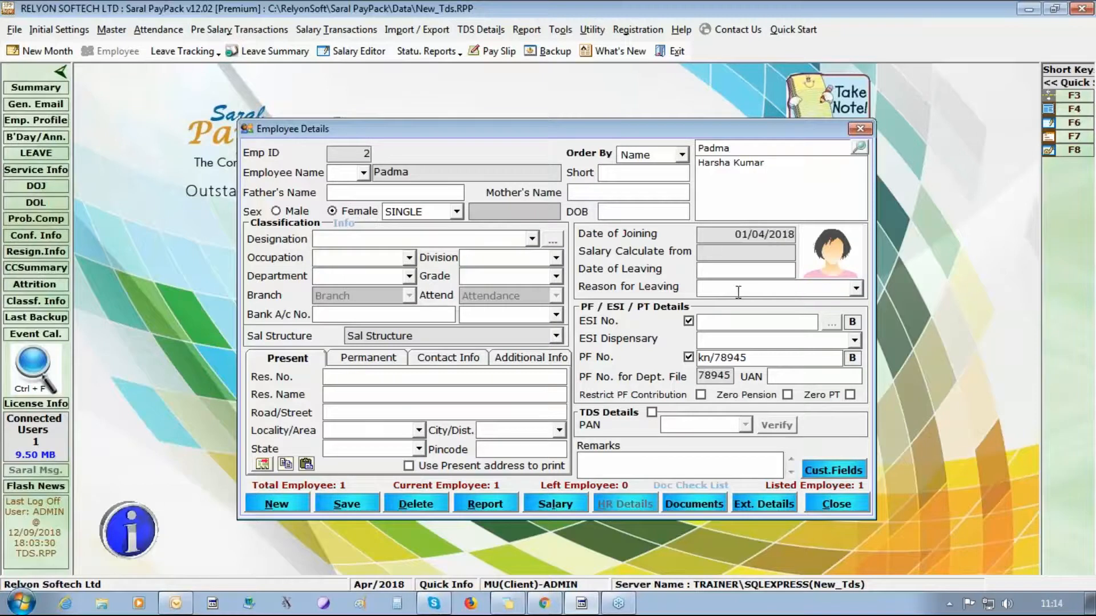
click(717, 252)
text(/789)
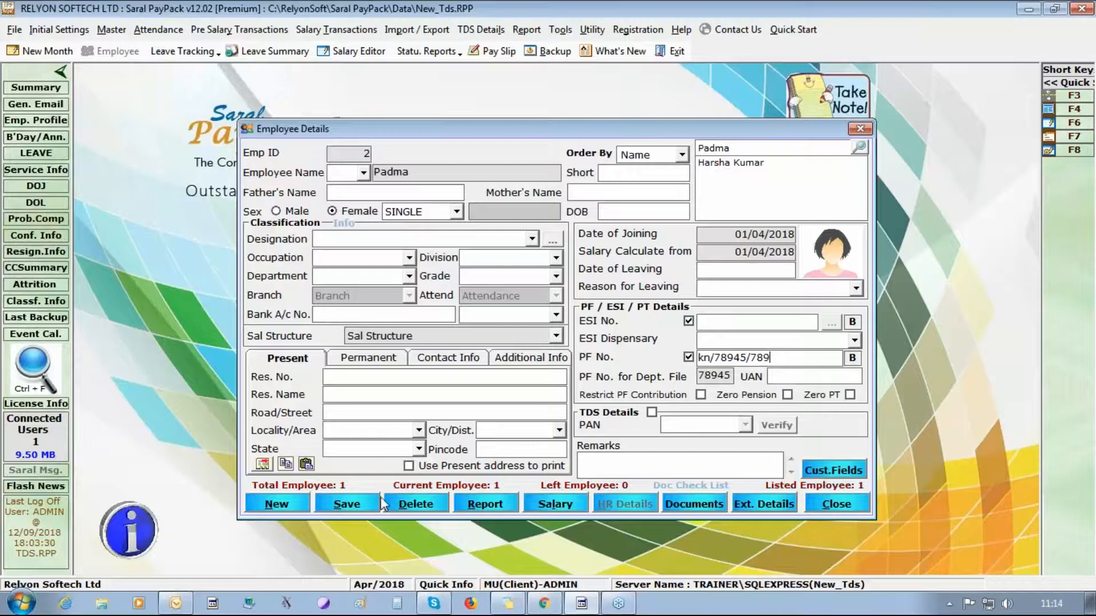
click(360, 504)
click(568, 361)
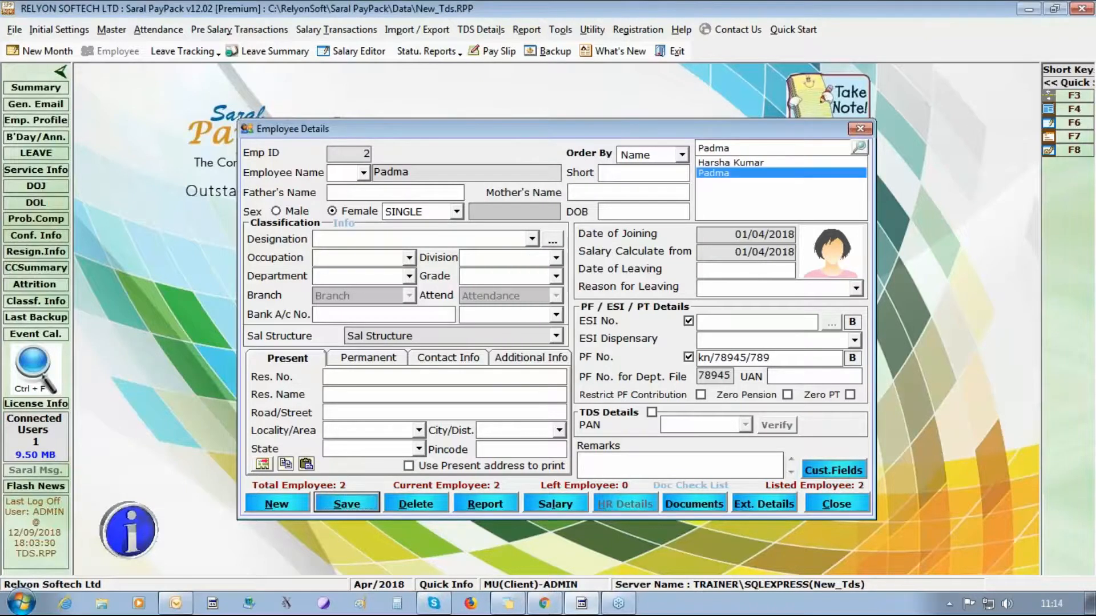
click(291, 510)
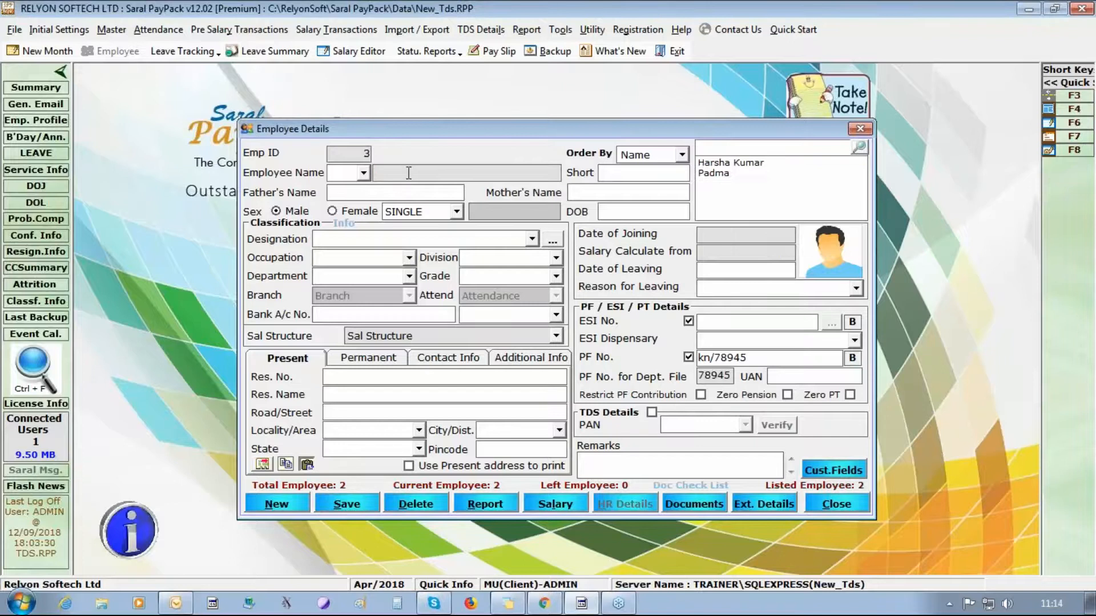
- Enter the third employee's name and joining date 01/04/2018, and save with a unique PF number
key(Tab)
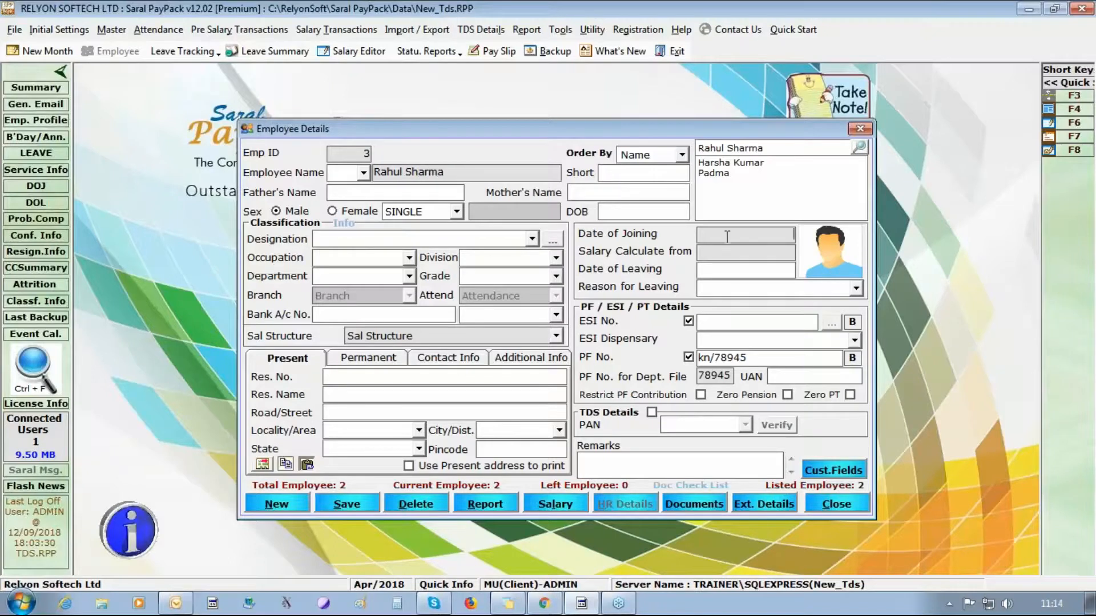
text(01/04/2018)
click(756, 359)
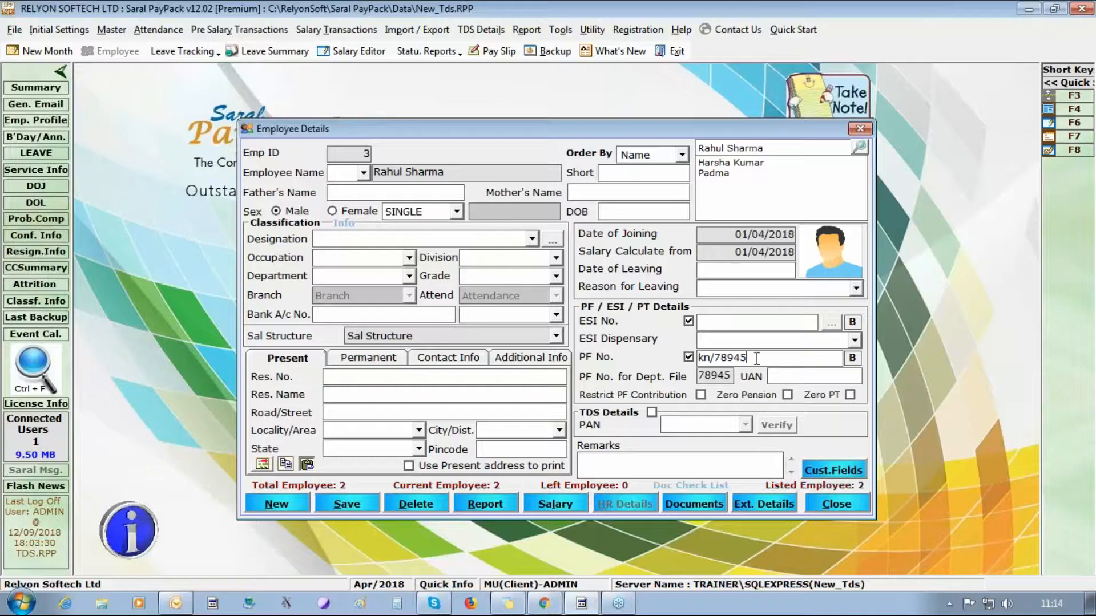
text(/789)
click(323, 510)
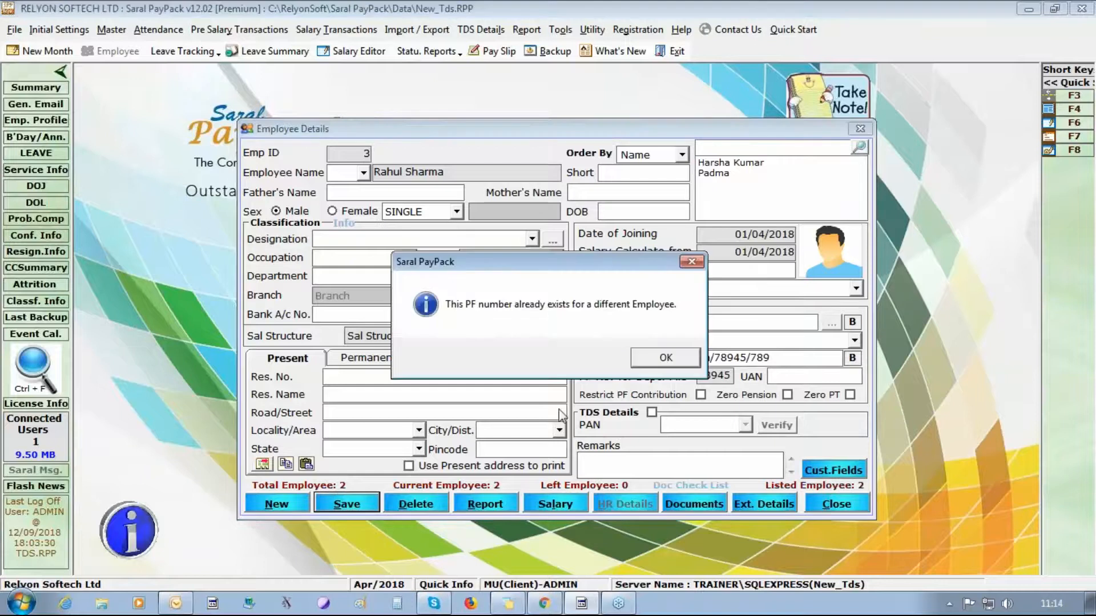
click(689, 362)
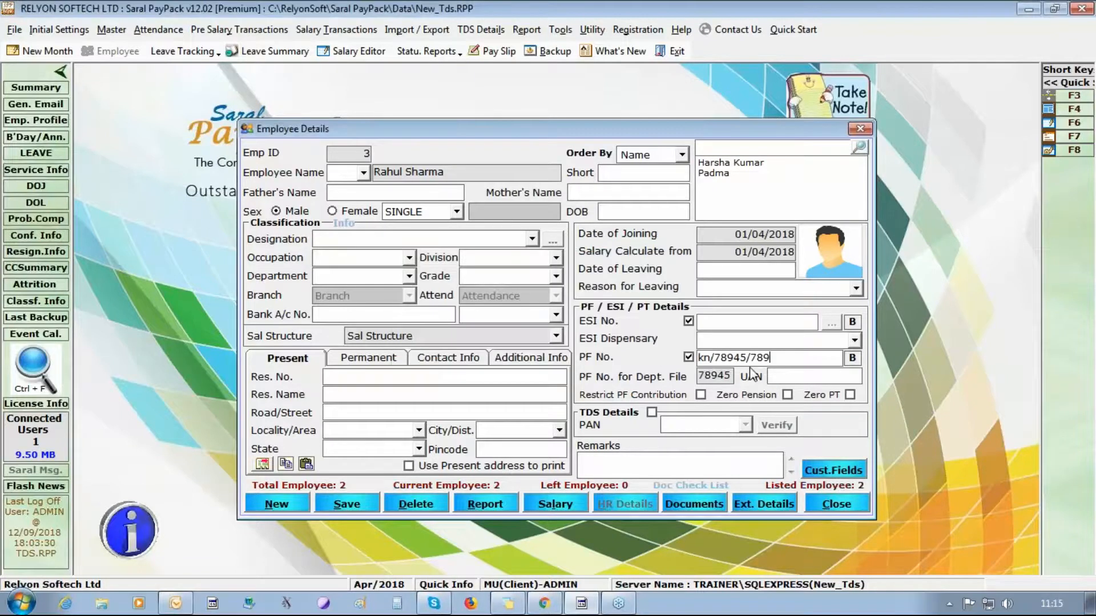
text(1)
click(342, 504)
click(591, 356)
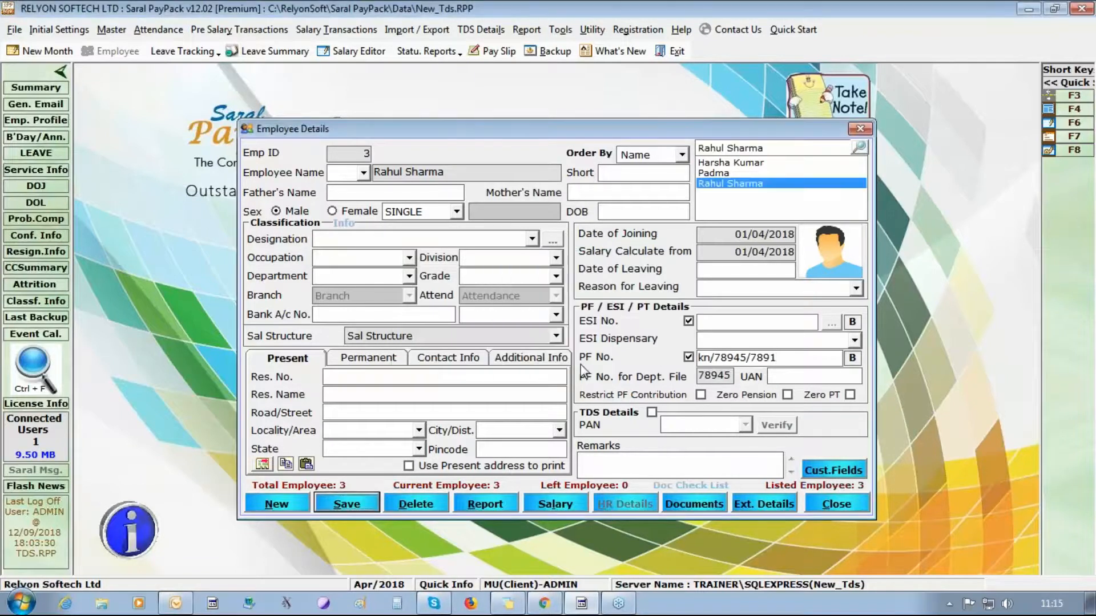
- Enable TDS details, choose Manager as designation, and enter birth date 01/01/1985 and the PAN
click(651, 412)
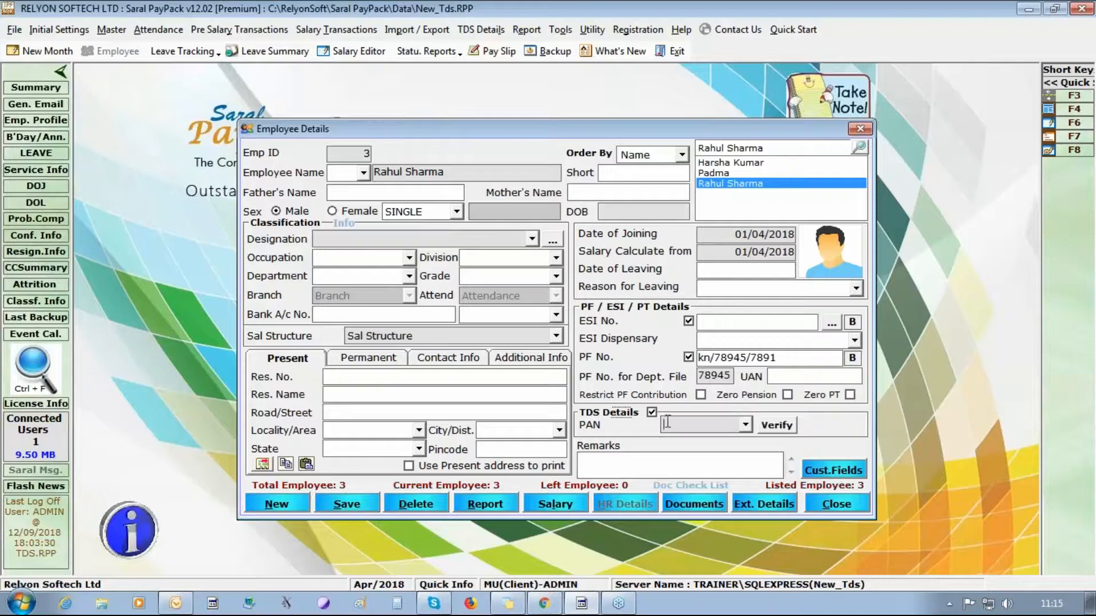
click(532, 239)
click(502, 273)
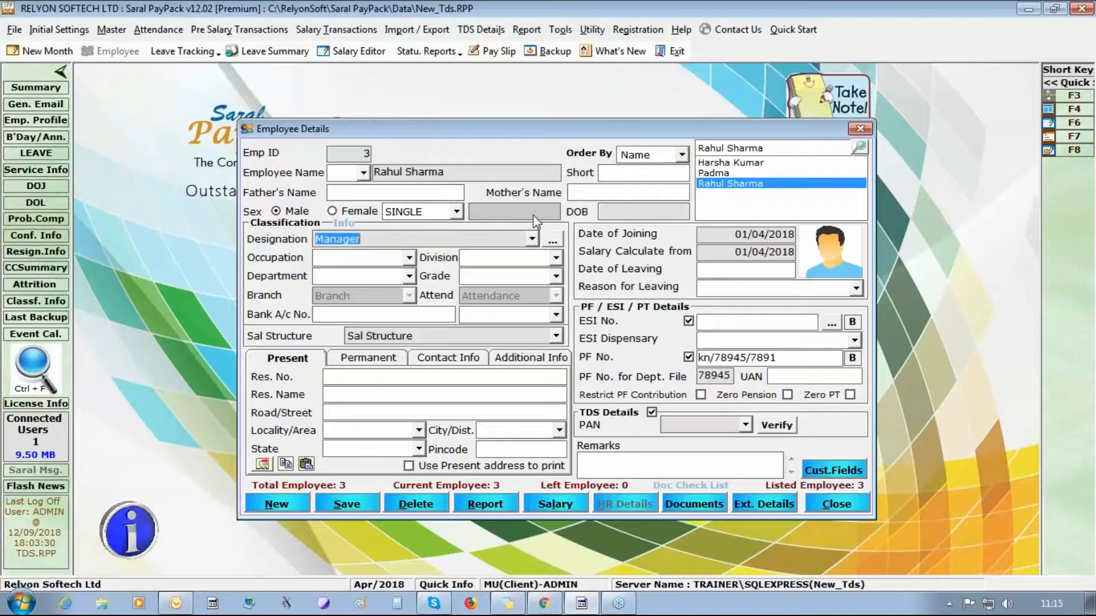
click(634, 211)
text(01/01/1)
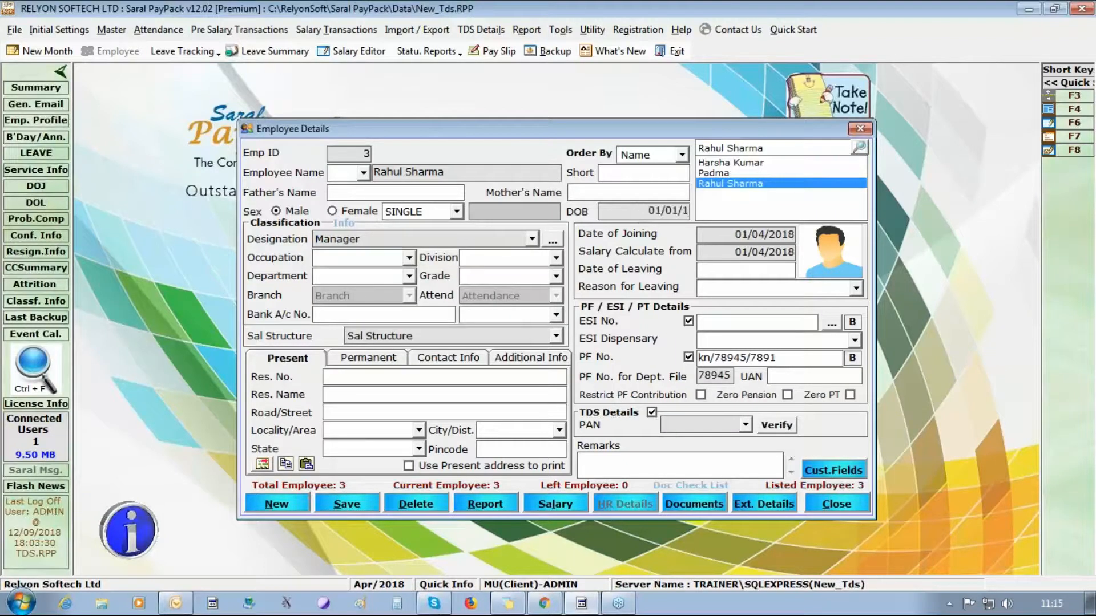
text(985)
click(676, 425)
text(aaapa)
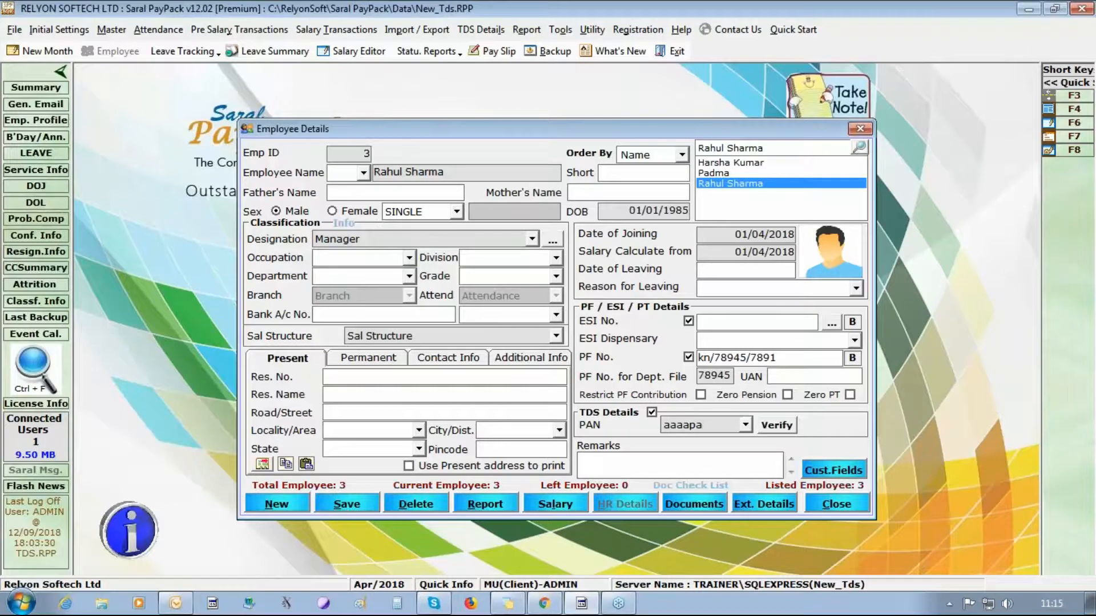
text(2222)
- Correct the PAN until it is accepted and save the third employee's record
click(345, 504)
click(672, 358)
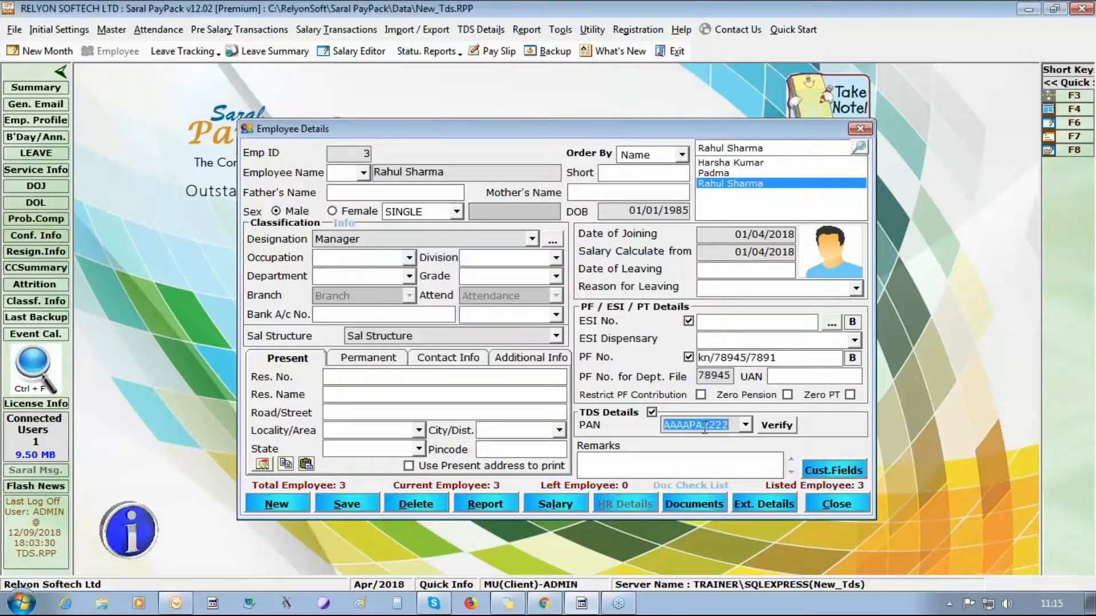
click(690, 423)
key(BackSpace)
text(p)
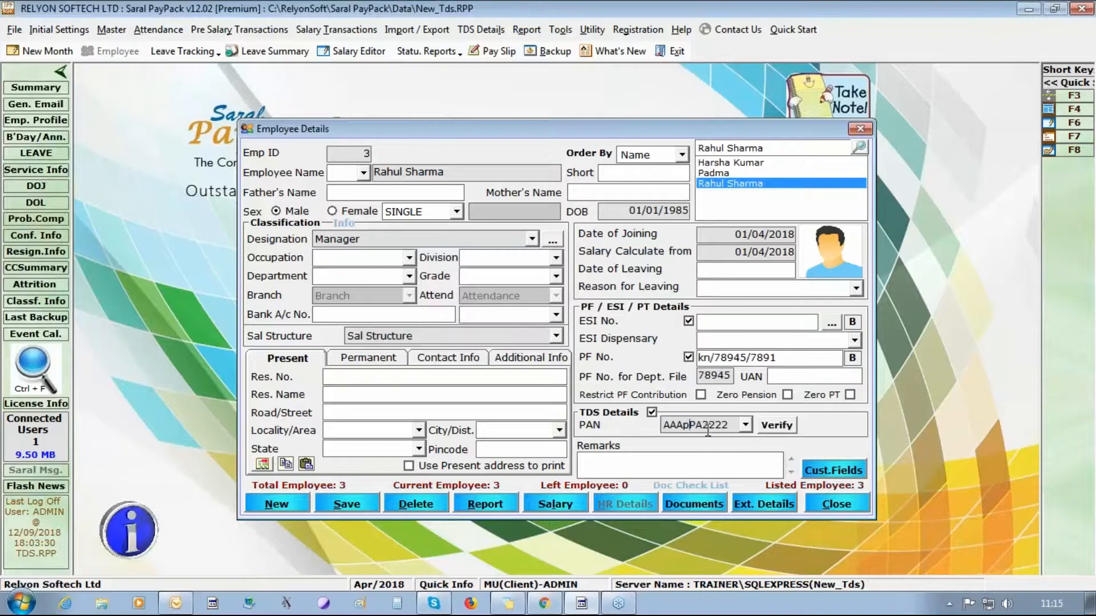
click(355, 508)
click(631, 366)
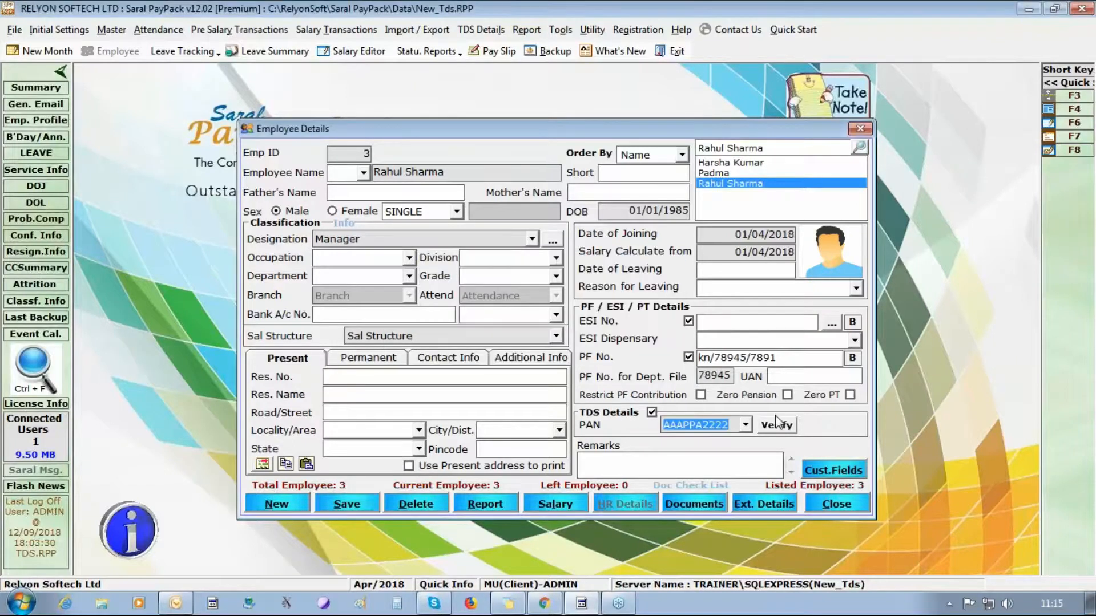
text(aaapa)
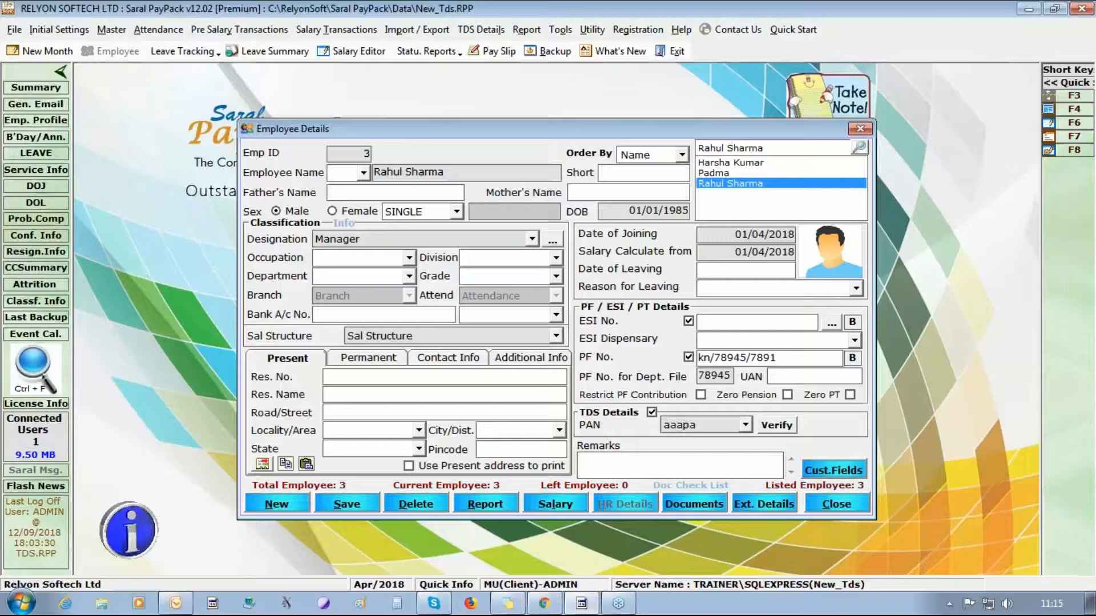
text(6666d)
click(361, 507)
click(564, 358)
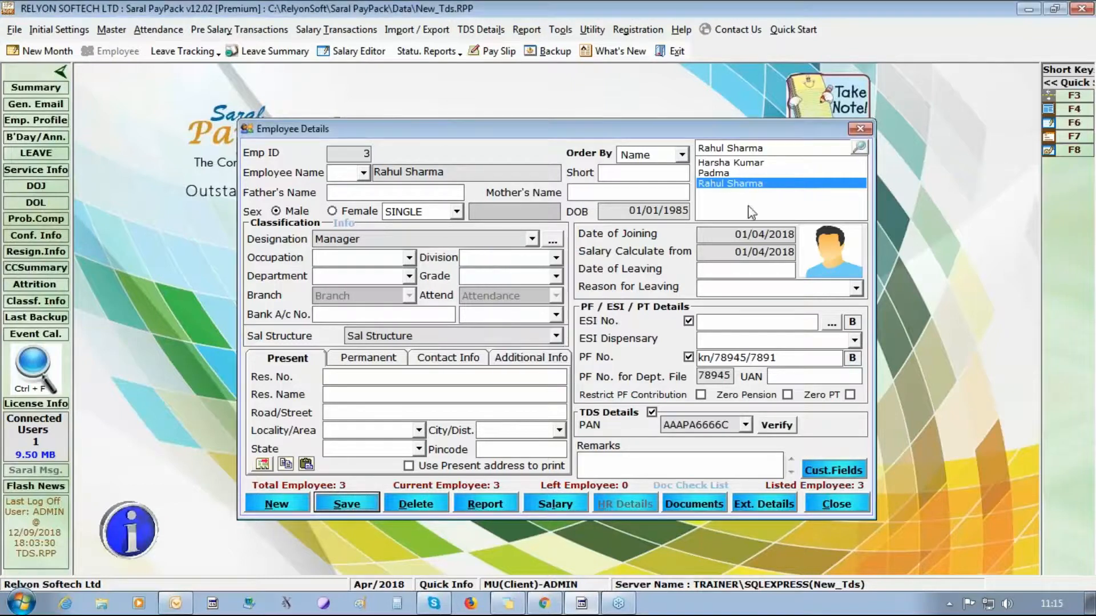
click(725, 173)
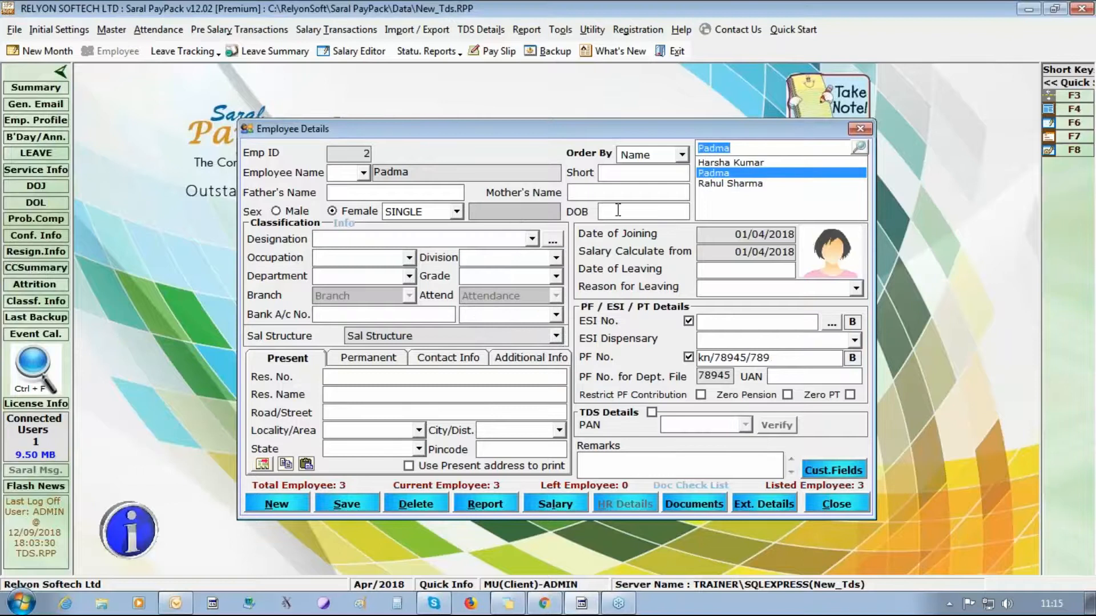
- Assign the second employee the Manager designation and enter her date of birth
click(531, 240)
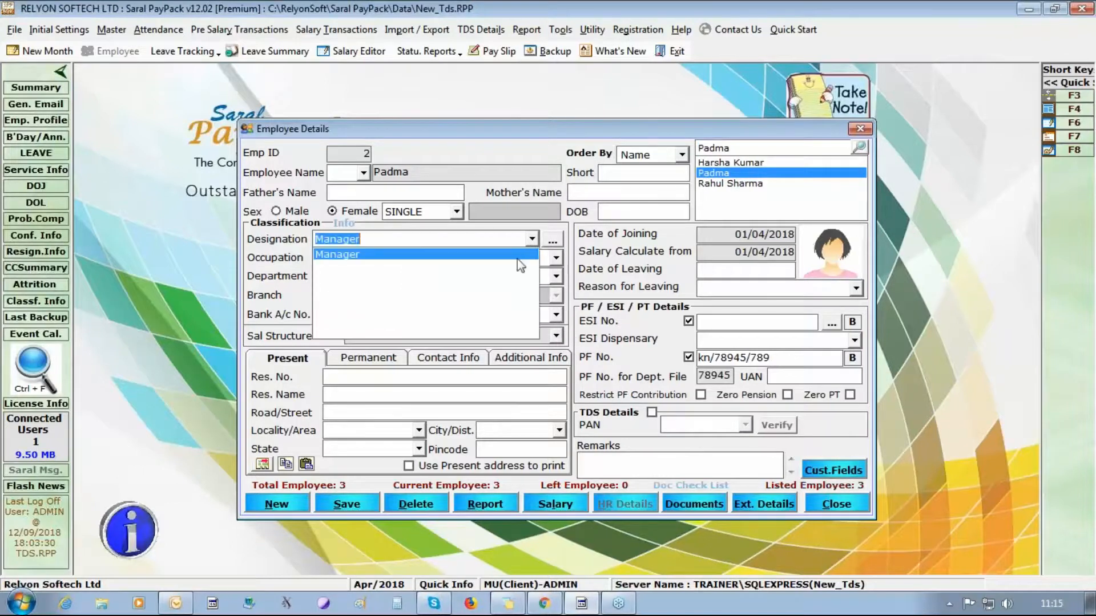
click(520, 266)
click(645, 209)
text(014/01)
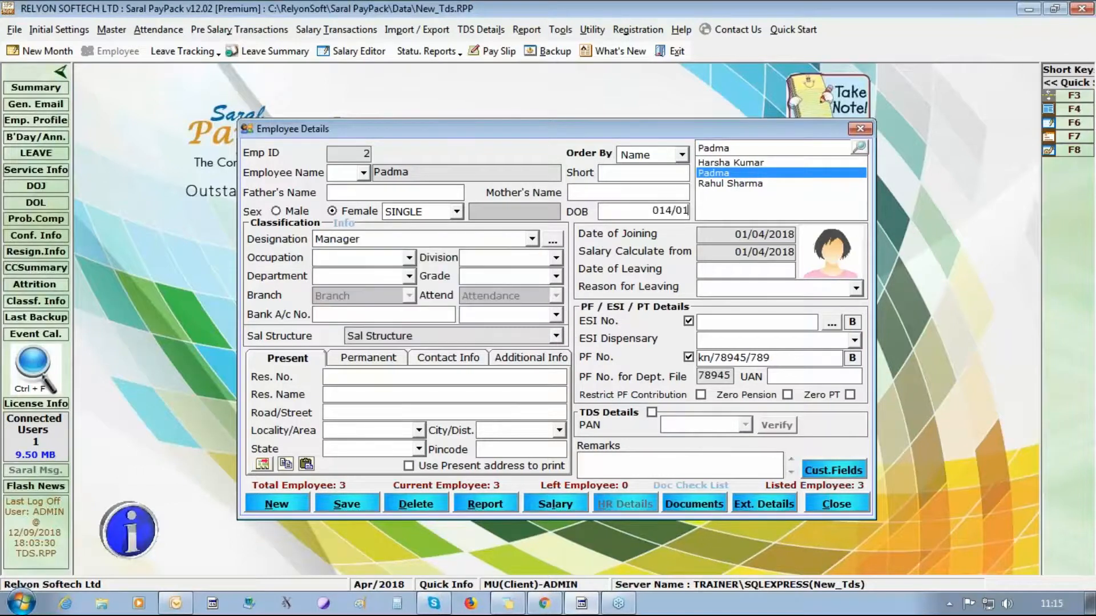
text(/199)
- Enable TDS details, enter her PAN, append 1 to the PF number, and save
click(652, 412)
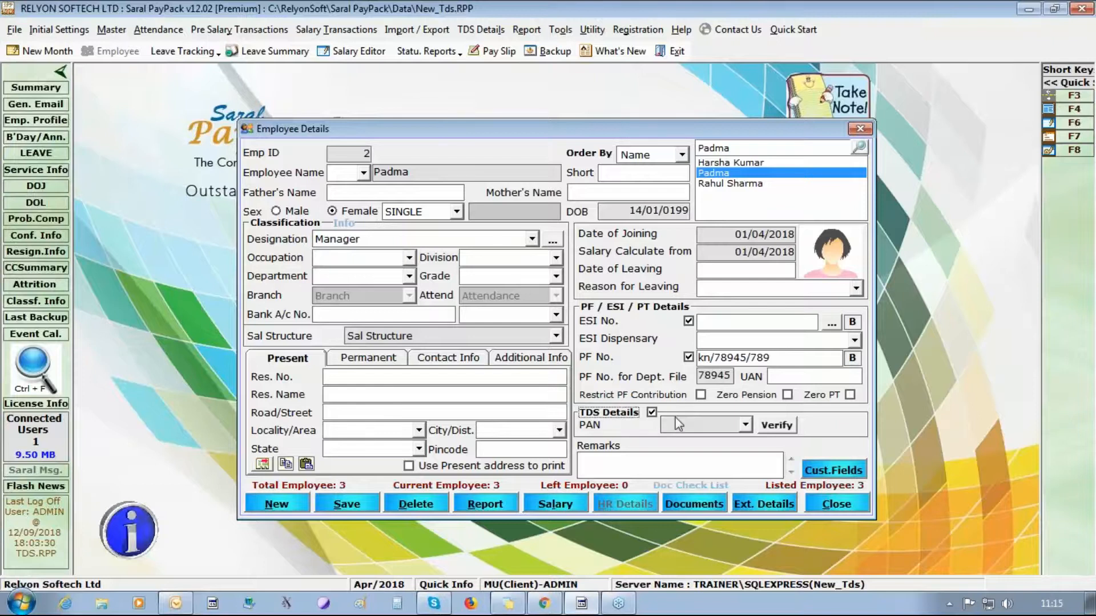
text(aaaapa)
key(BackSpace)
key(BackSpace)
key(BackSpace)
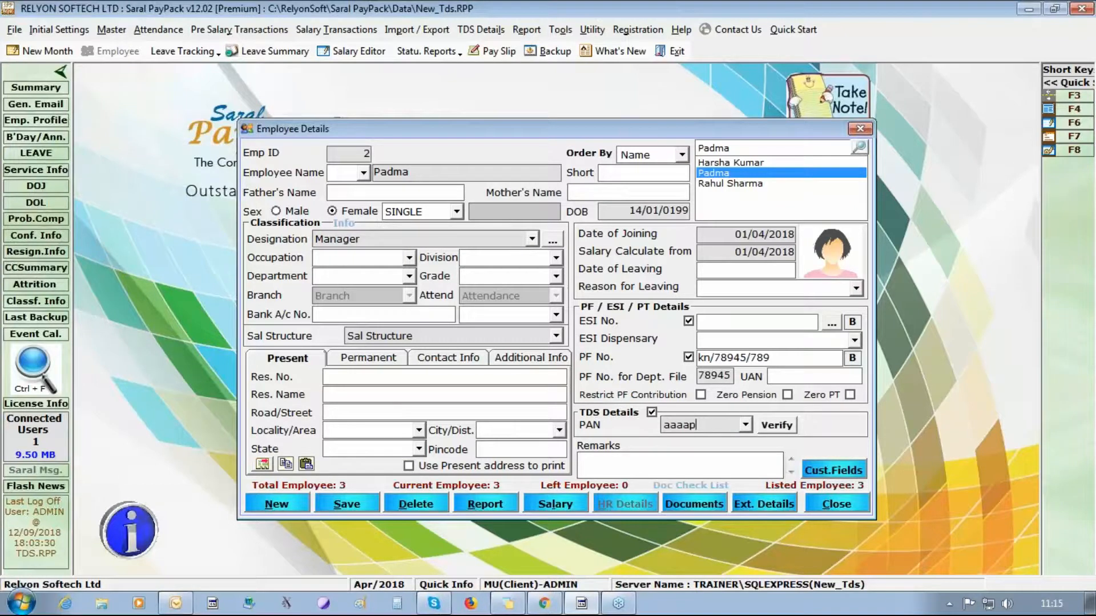
text(pa9999c)
click(786, 358)
text(1)
click(348, 504)
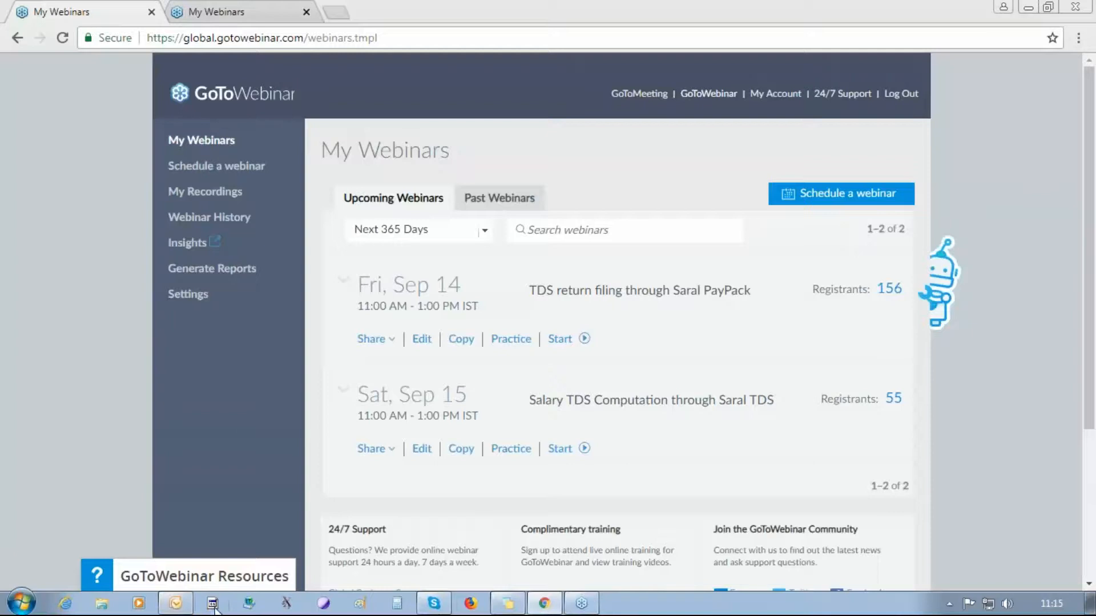
- Minimize Chrome and relaunch Saral PayPack from its desktop icon
click(1027, 7)
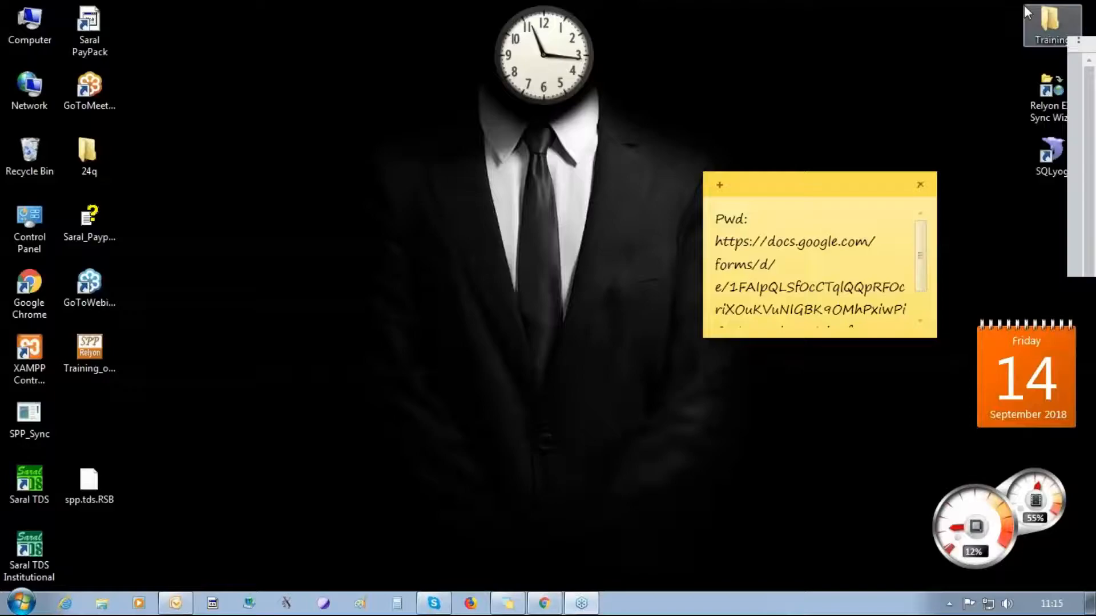
right_click(87, 26)
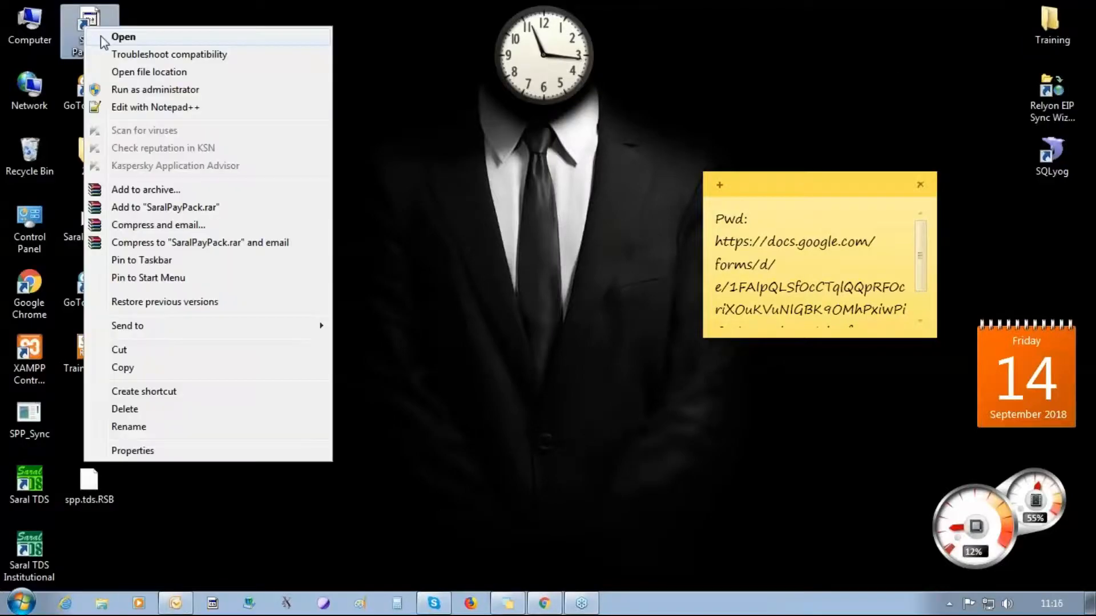
click(100, 34)
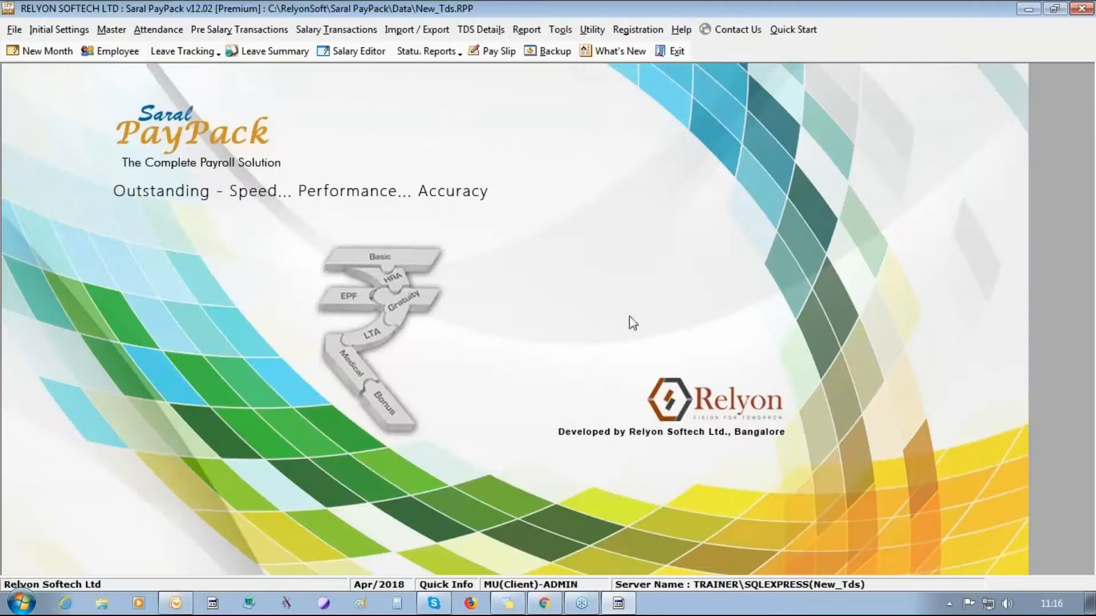
- Open Employee Details, review the three employees' records, and select employee 2
click(112, 53)
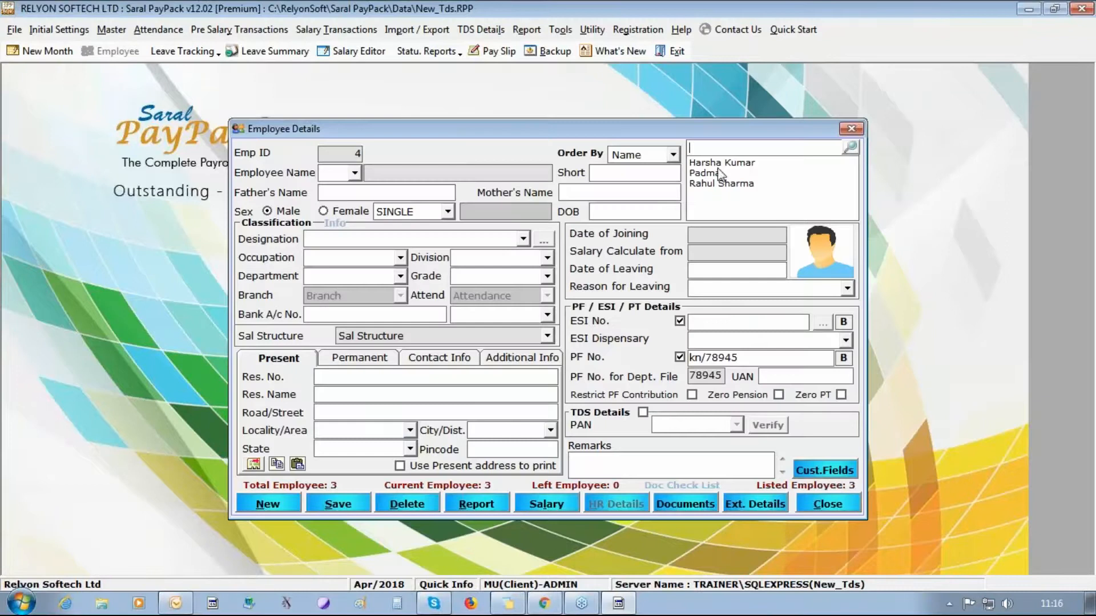
click(705, 172)
click(720, 163)
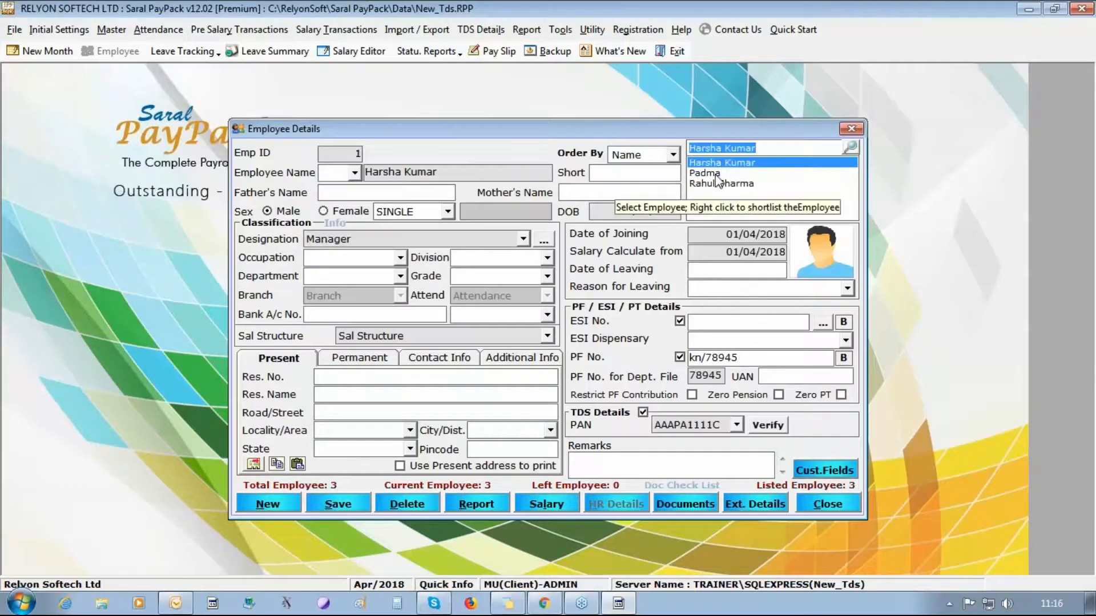
click(717, 174)
click(716, 183)
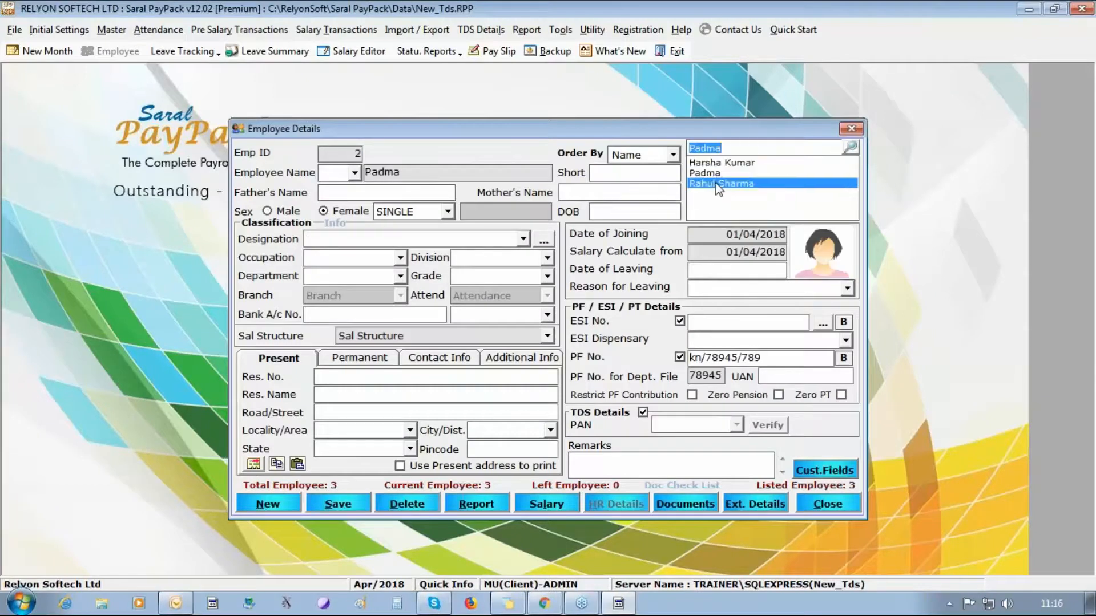
click(712, 173)
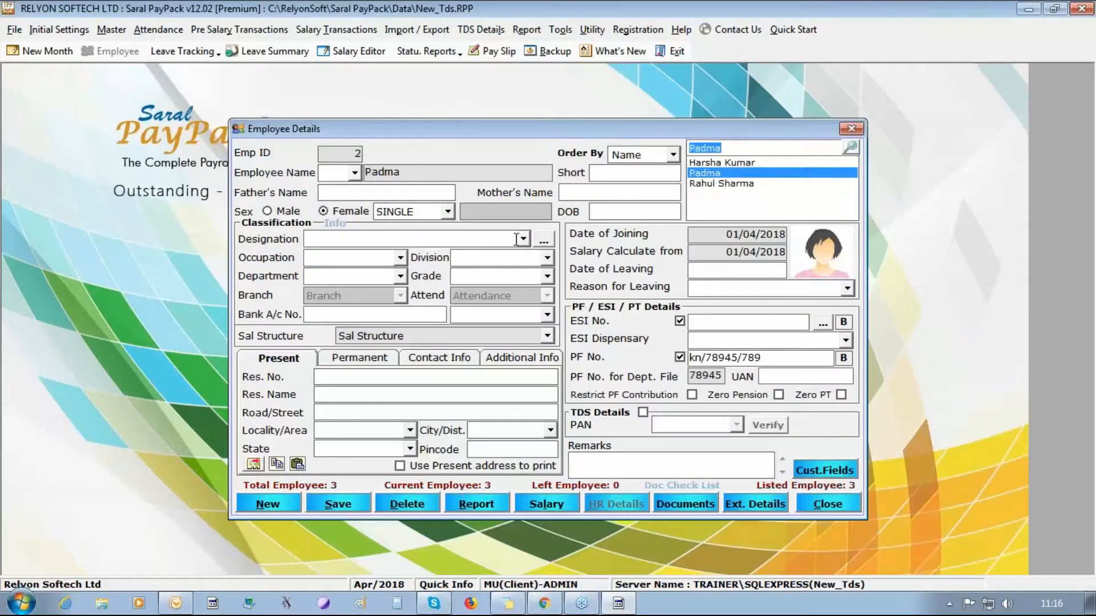
- Give employee 2 birth date 01/01/1980, enable TDS details with her PAN, and save
click(619, 211)
text(01)
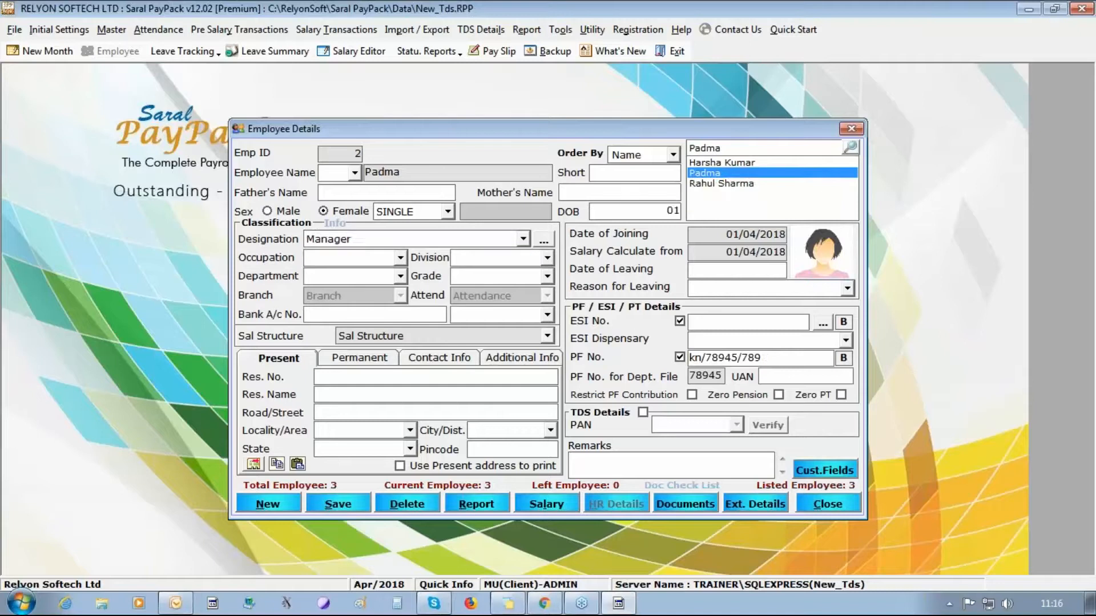
text(/01/1980)
click(643, 412)
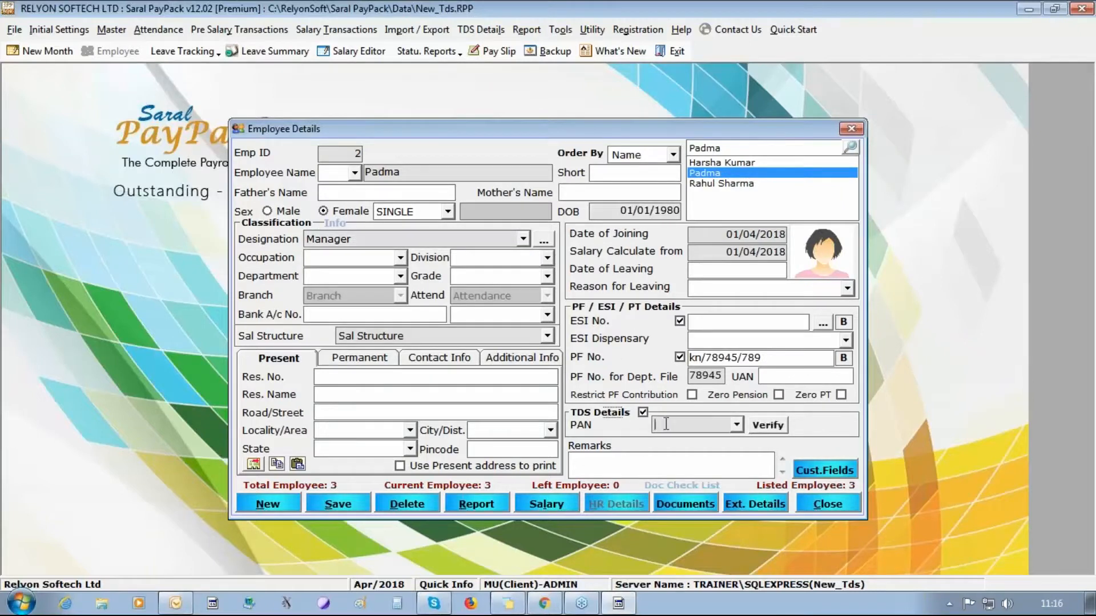
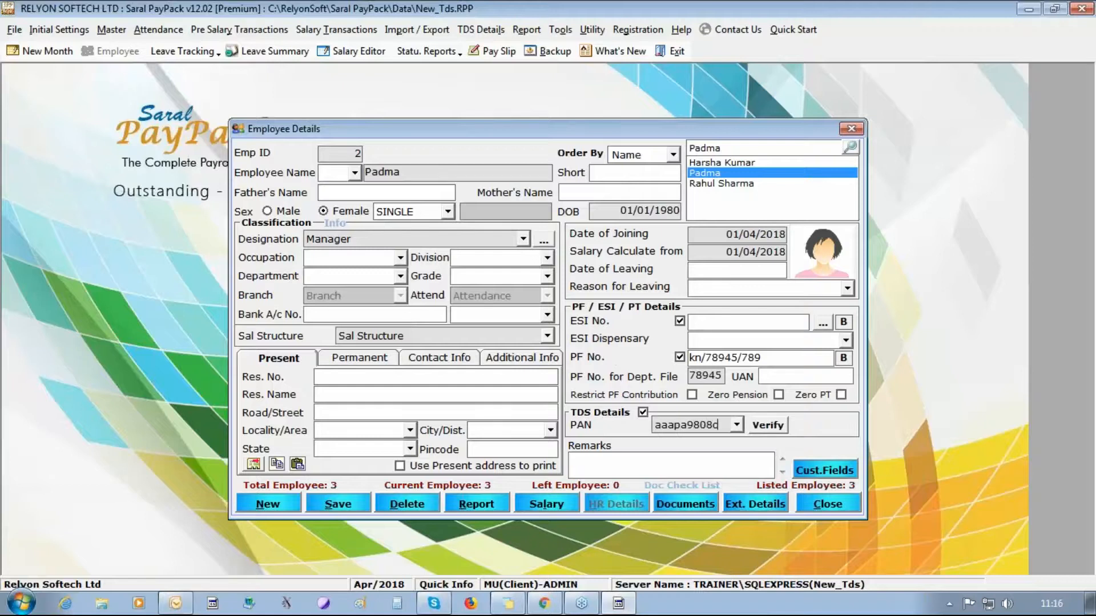
click(360, 505)
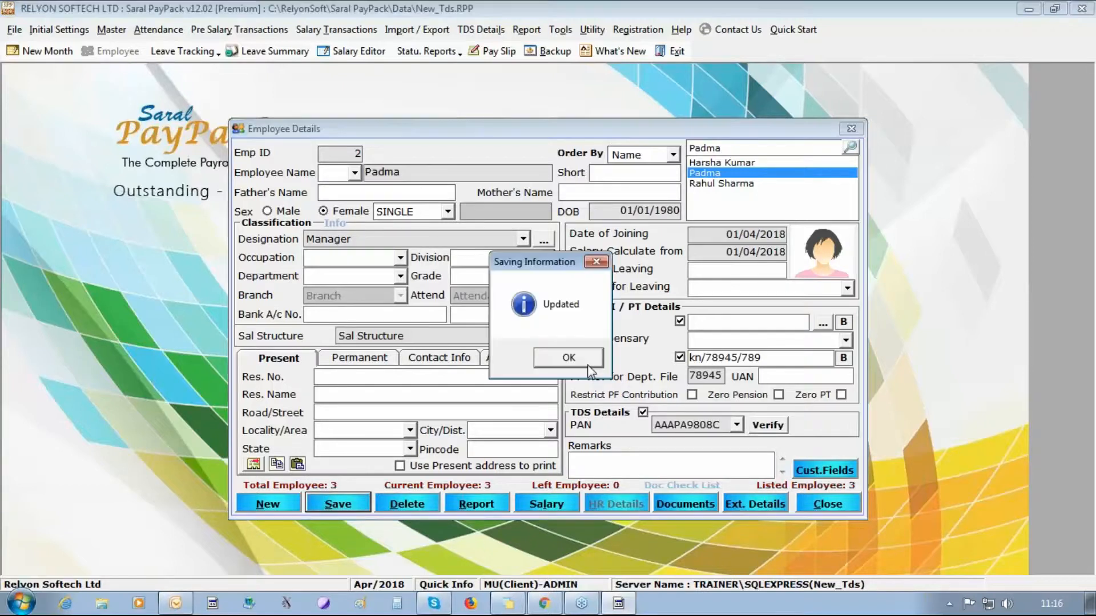
click(588, 365)
- Step through to employee 3 and open the Salary entry
click(741, 165)
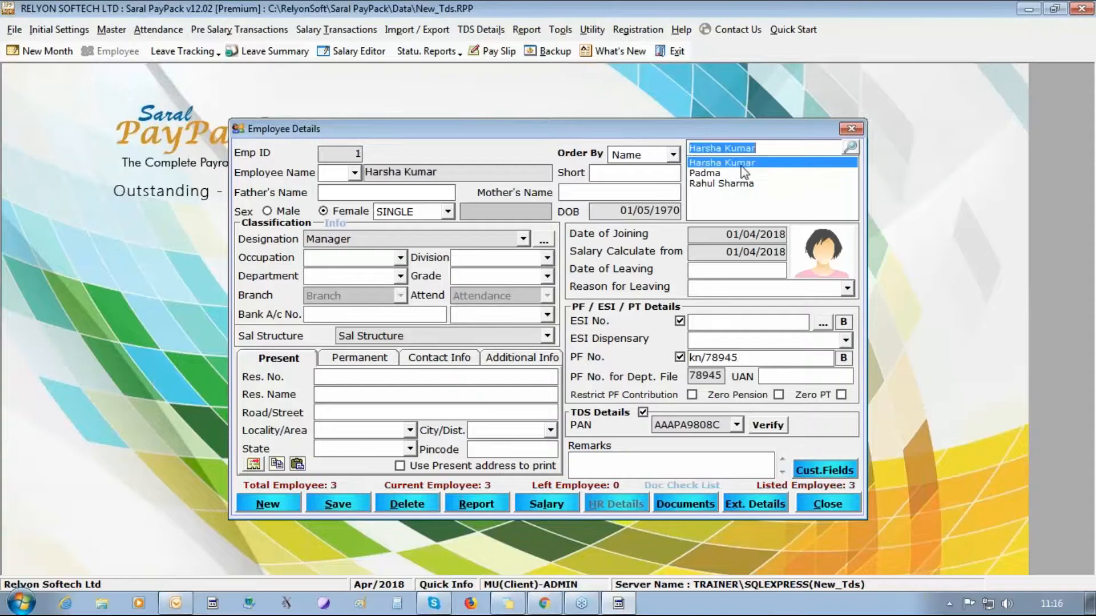
key(Down)
key(Down)
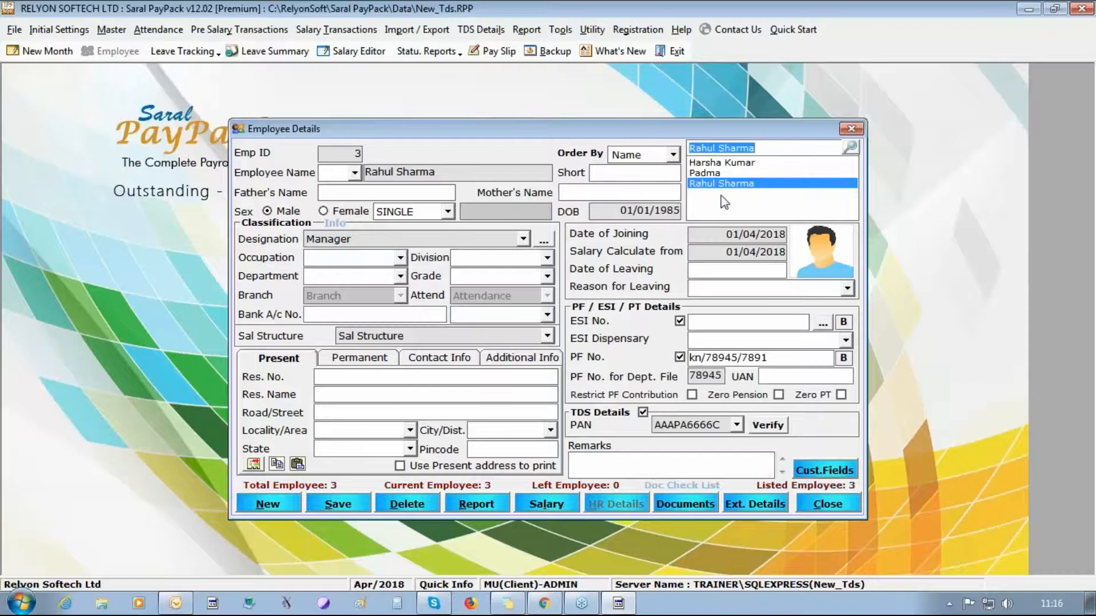
click(546, 504)
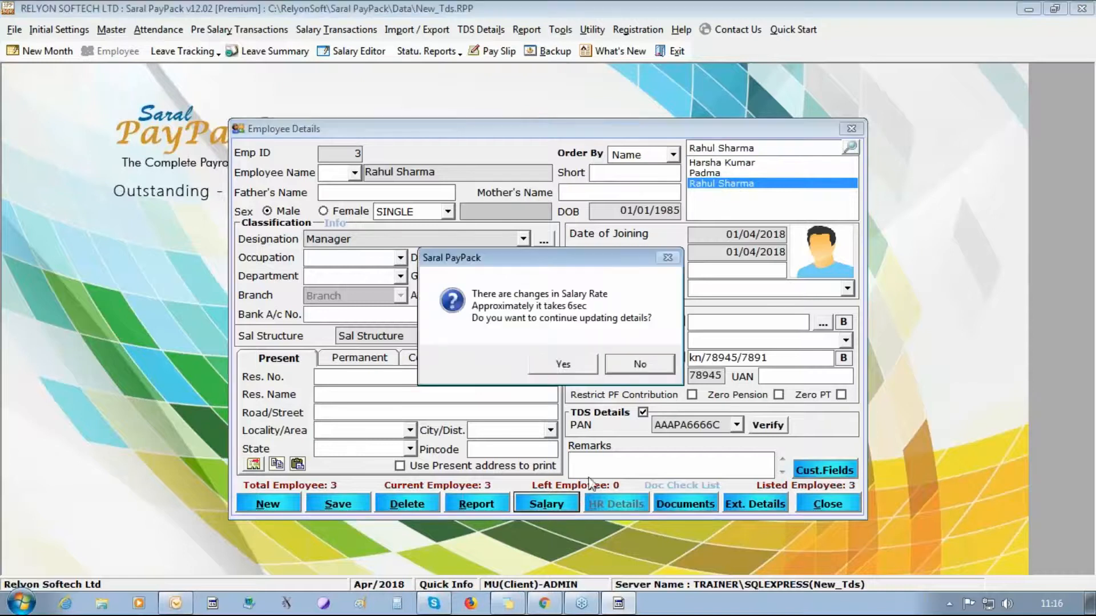
- Enter employee 3's earnings: BASIC 20,000, Da 18,500, Hra 15,000, Conveyance 5,000, Spl All 5,000, Other All 10,000
click(560, 365)
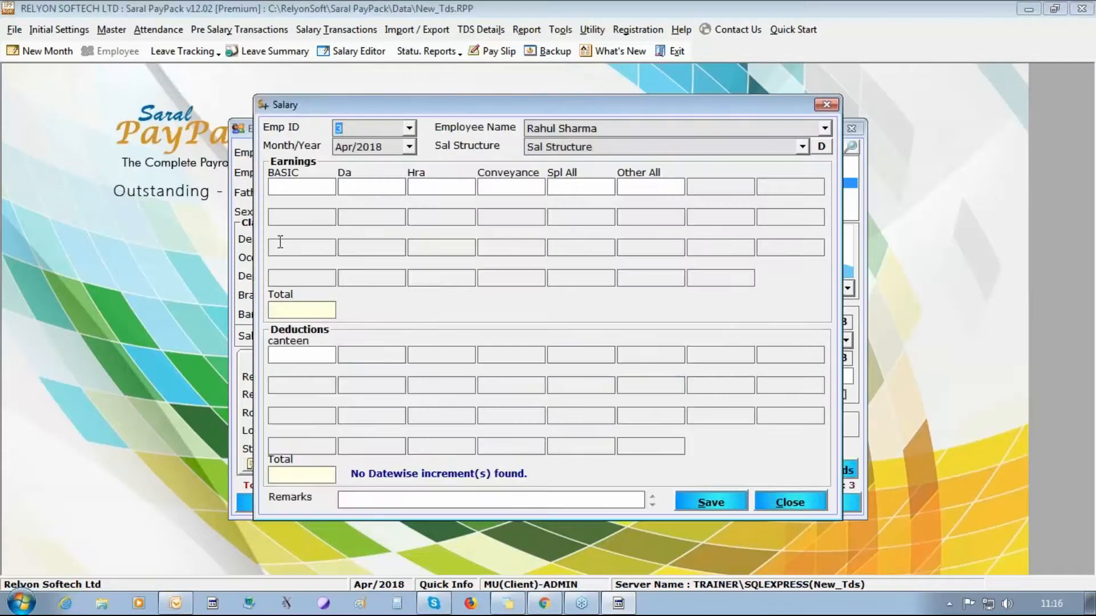
click(290, 181)
text(20000)
key(Tab)
text(185000)
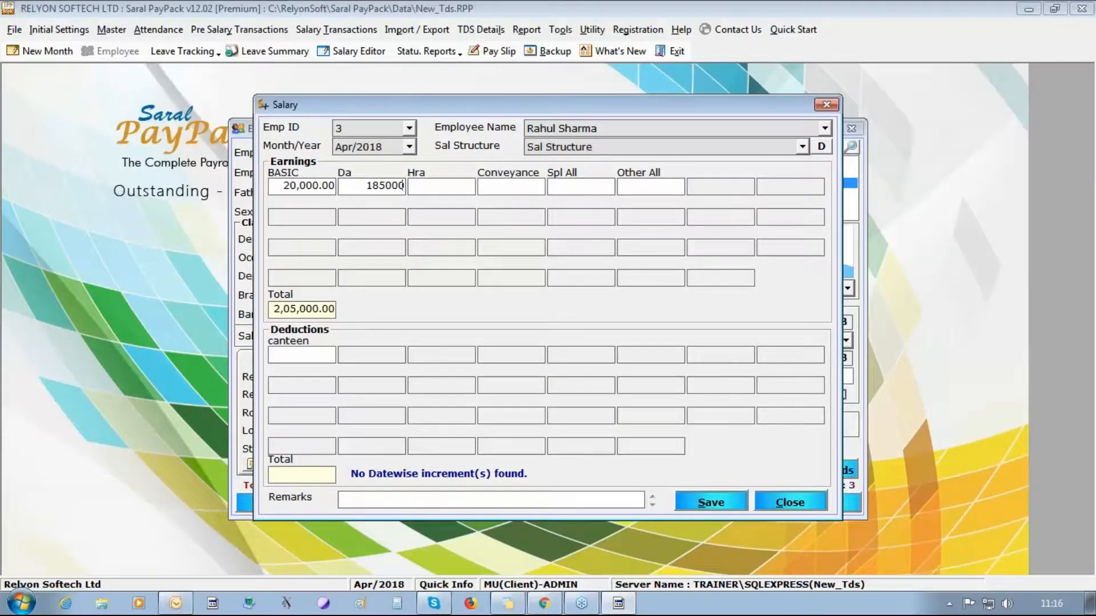
key(BackSpace)
key(Tab)
text(15000)
key(Tab)
text(5000)
key(BackSpace)
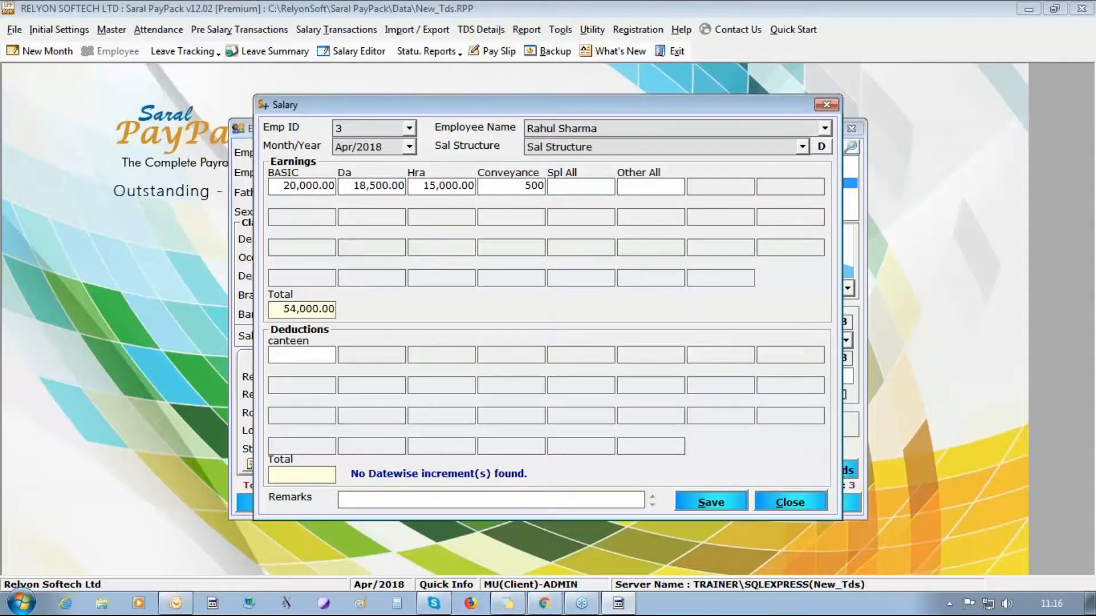
text(0)
key(Tab)
text(5000)
key(Tab)
text(10,00)
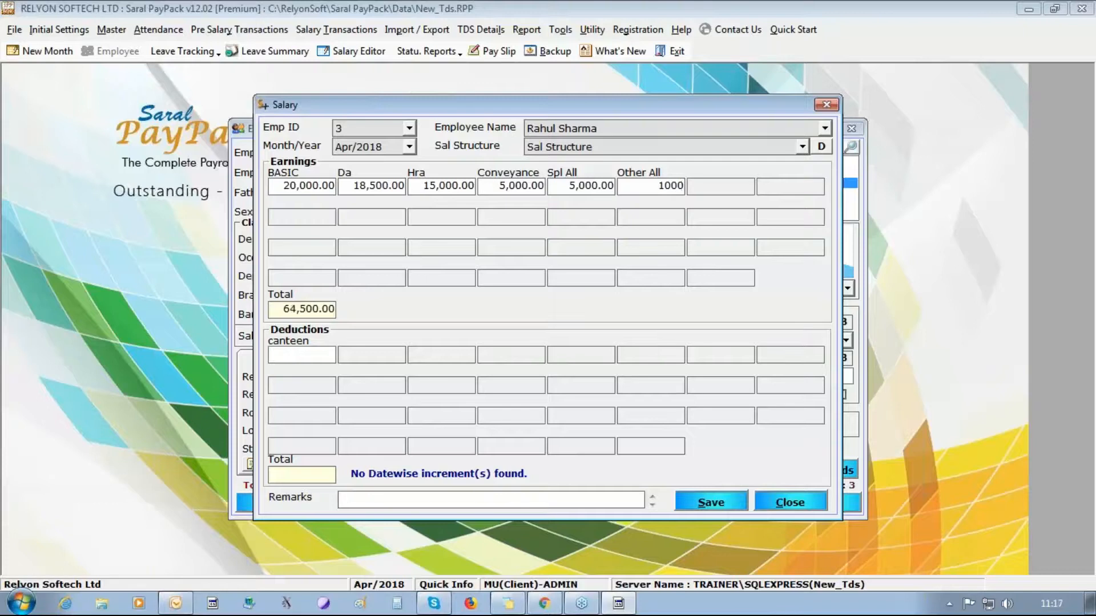
text(0)
- Add the 1,000 canteen deduction and save employee 3's April 2018 salary
click(297, 351)
text(1000)
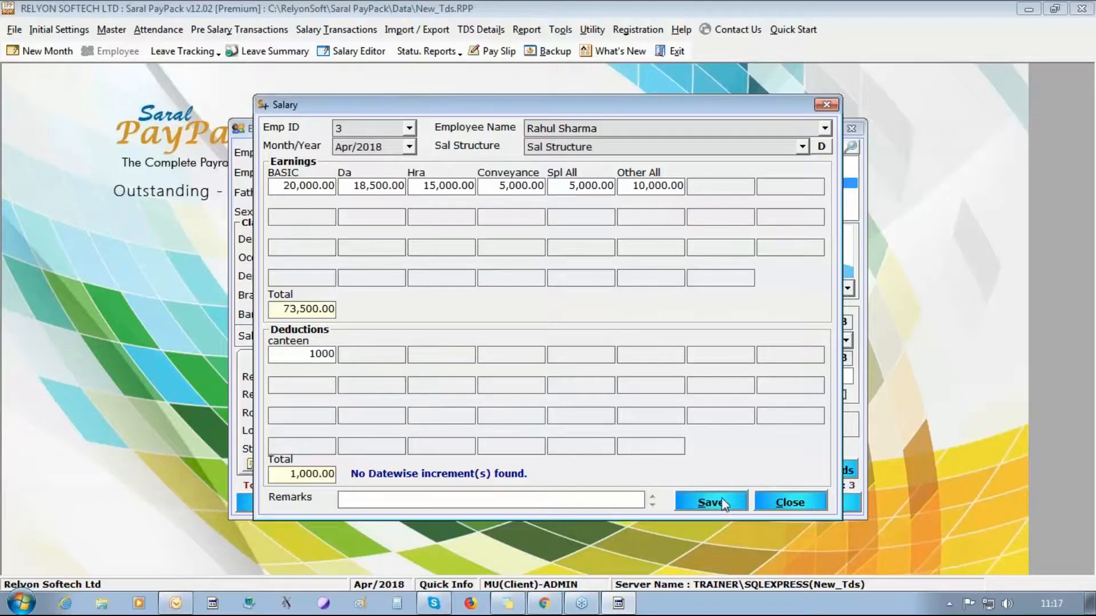
click(711, 502)
click(569, 357)
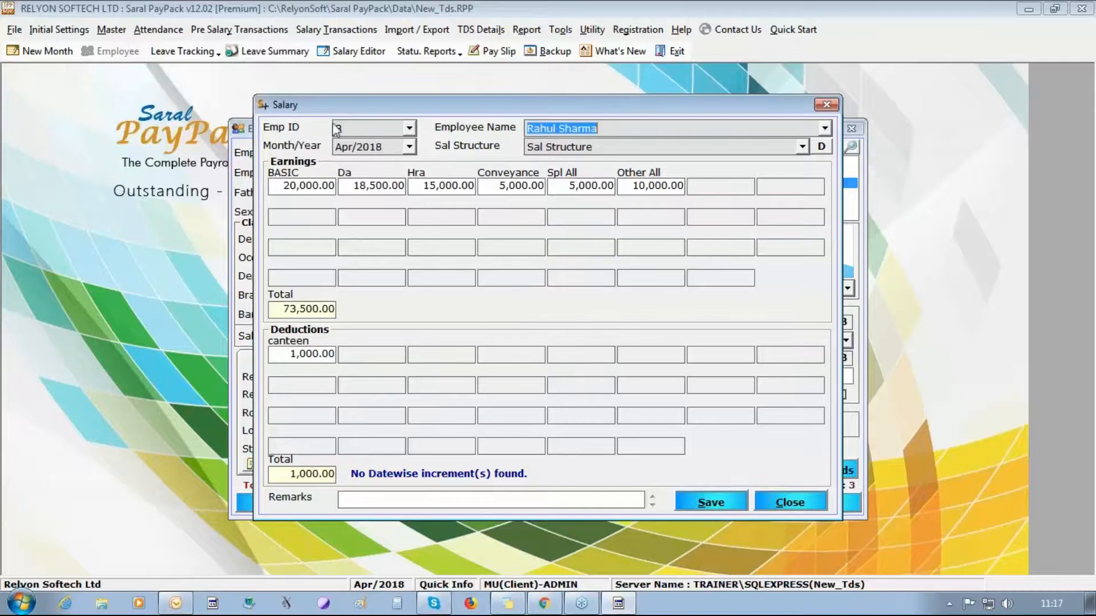
click(409, 128)
- Switch to employee 1 and enter earnings totalling 50,000, including BASIC 15,000, Hra 10,000, Other All 10,000
click(382, 144)
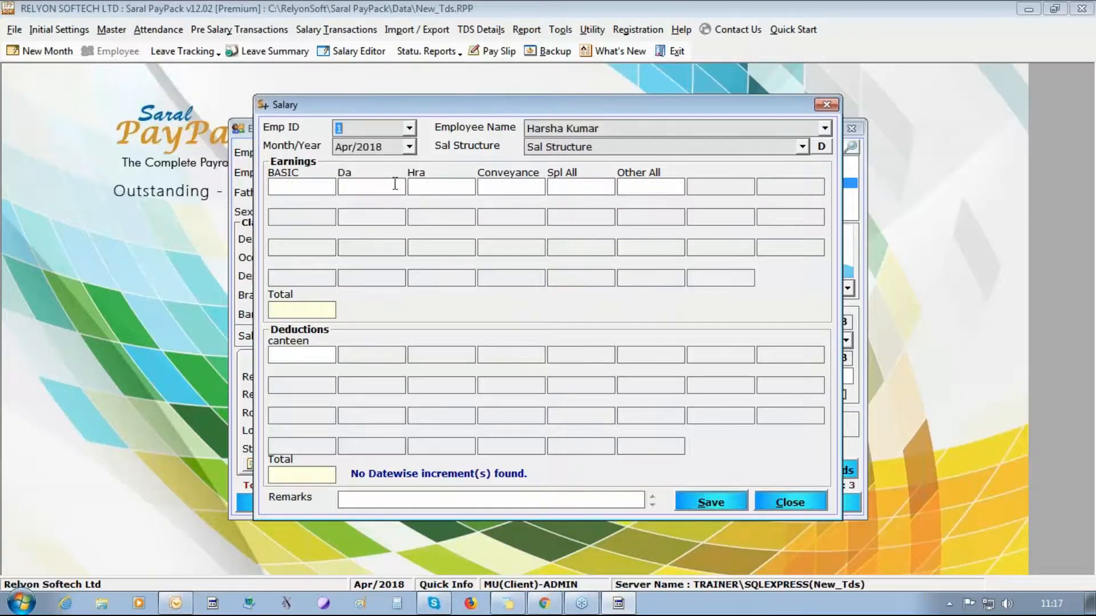
text(15,000)
key(Tab)
text(1000)
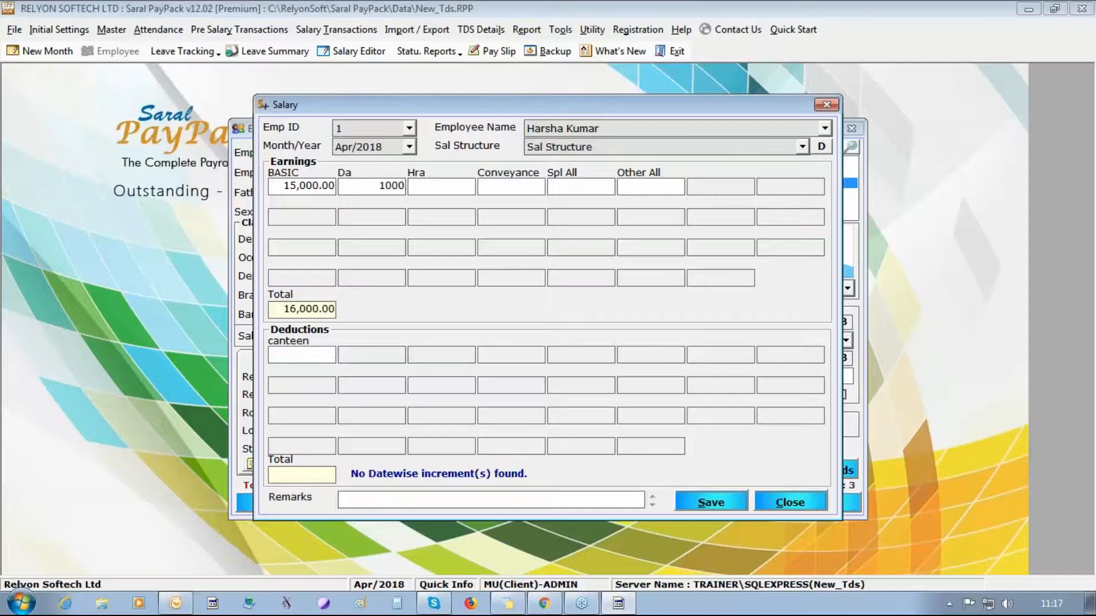
key(BackSpace)
key(BackSpace)
key(BackSpace)
text(2000)
key(Tab)
text(10000)
key(Tab)
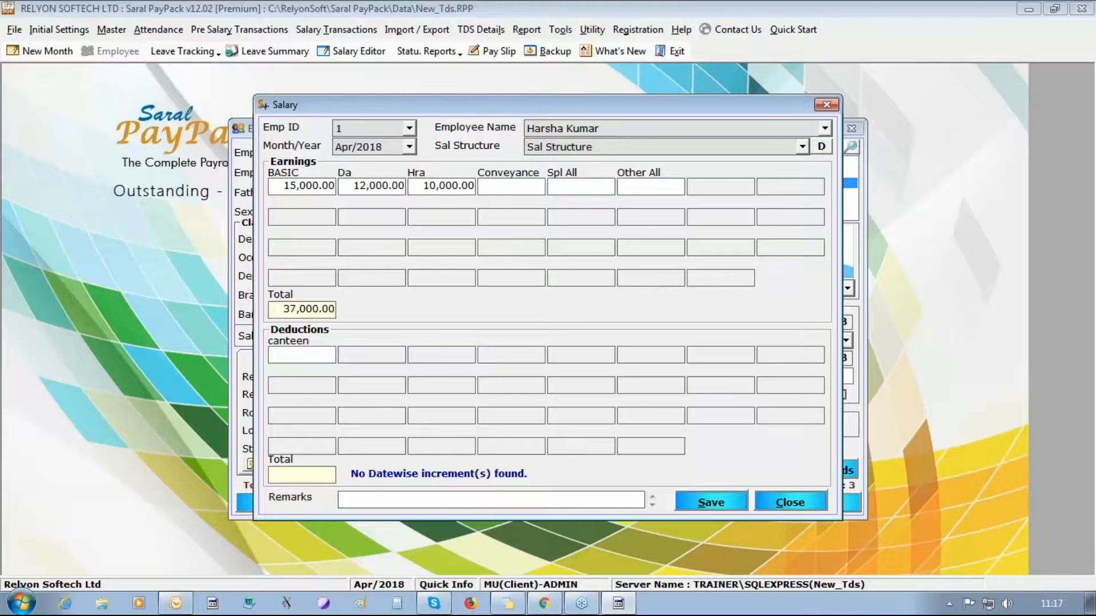
text(2000)
key(Tab)
text(1000)
key(Tab)
text(10000)
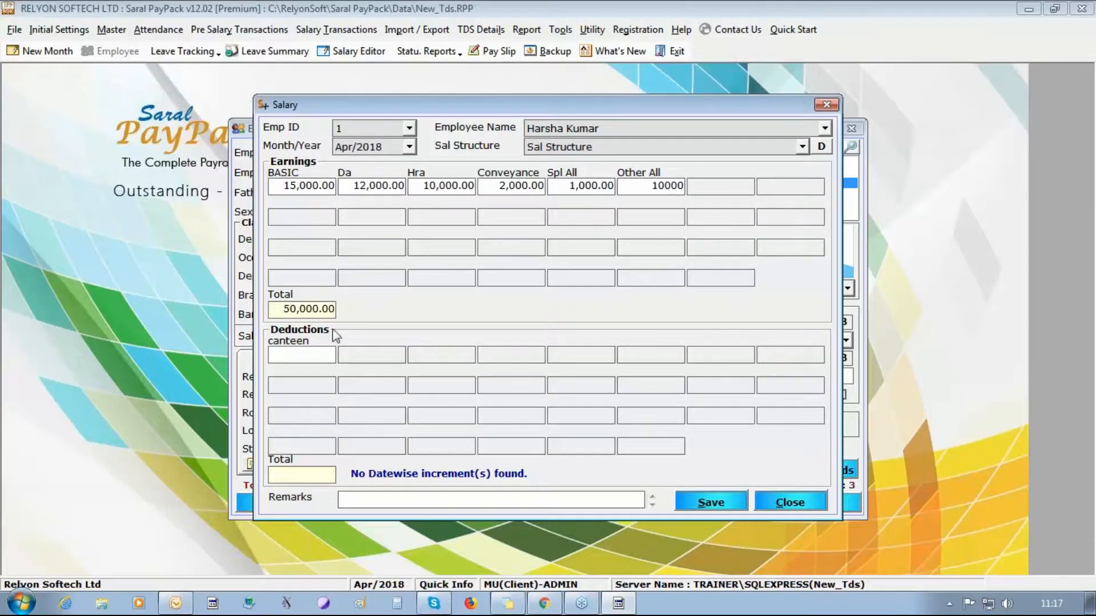
- Add a 1,000 canteen deduction and save employee 1's April 2018 salary
key(Tab)
text(1000)
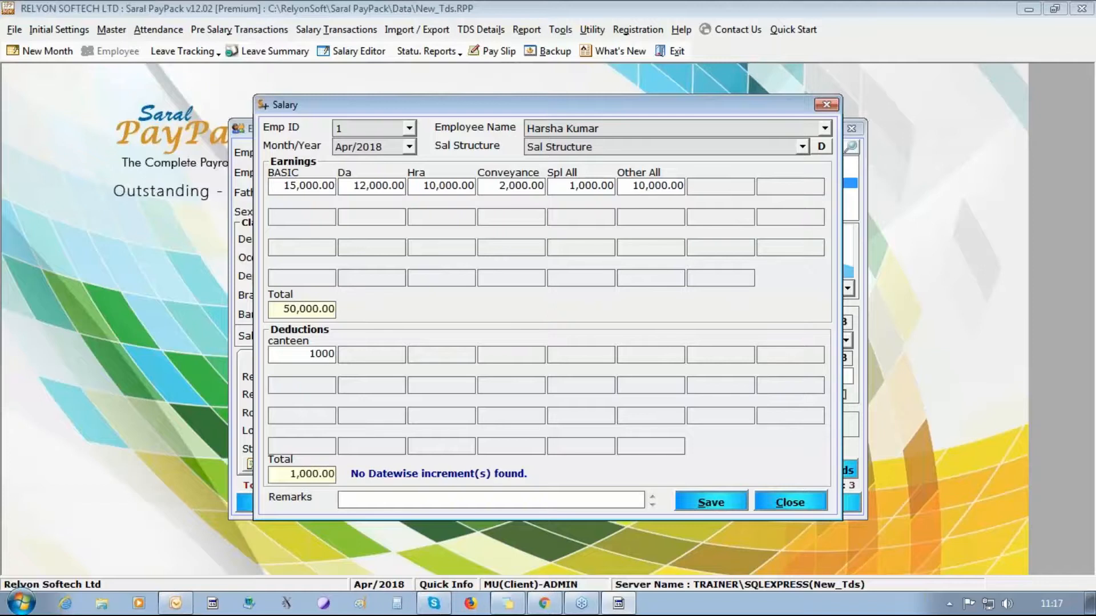
click(711, 505)
click(572, 365)
click(412, 130)
click(367, 170)
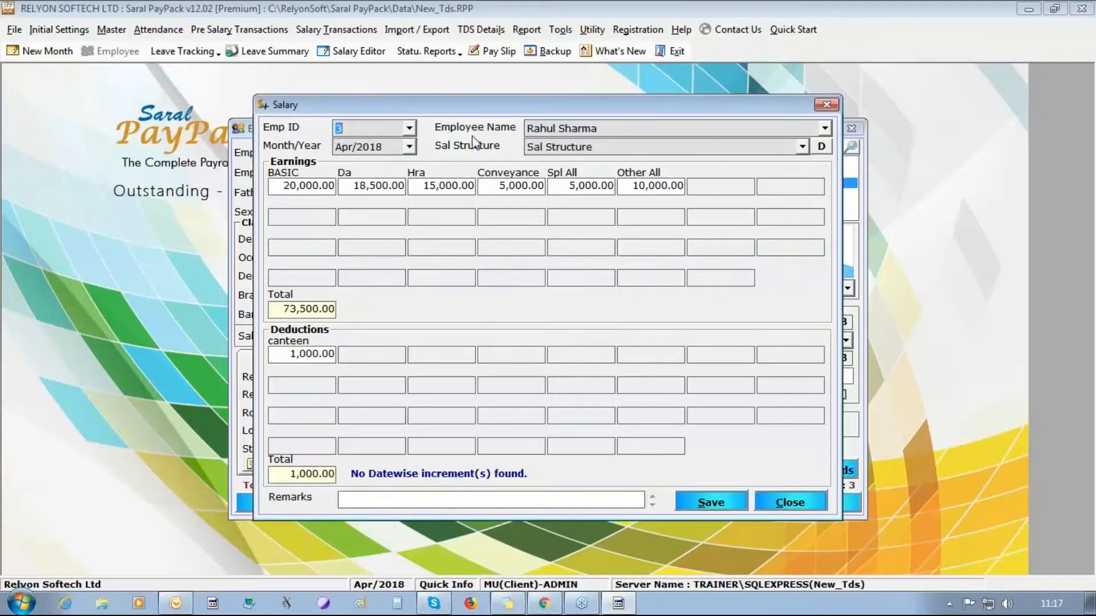
- Select employee 2 and enter BASIC 30,000, Da 25,000, Hra 15,000, Conveyance 2,000, Spl All 1,000, Other All 5,000
text(2)
click(294, 184)
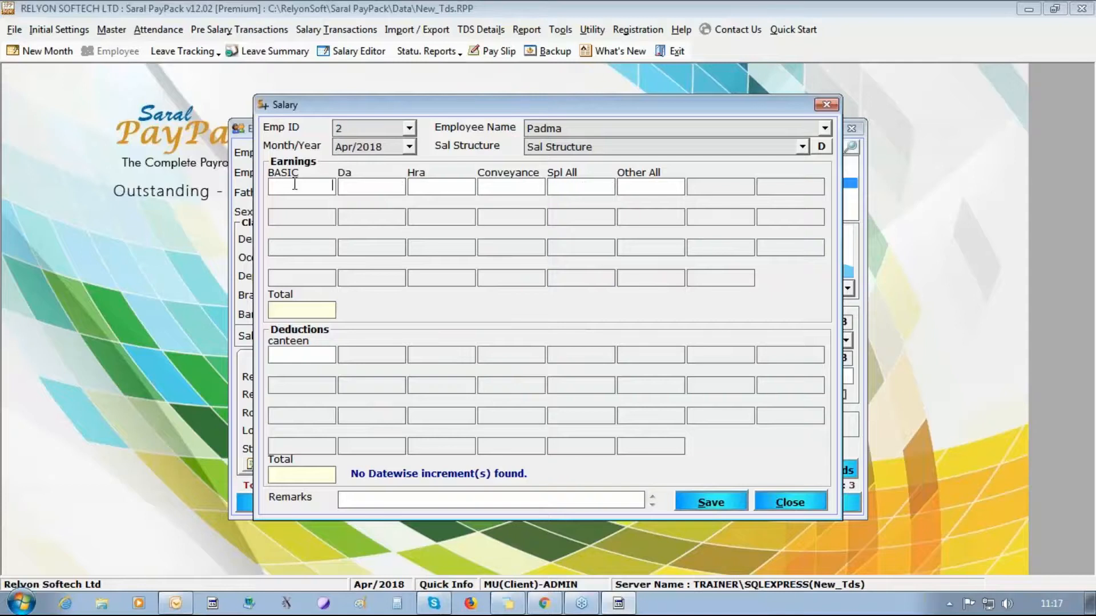
text(30000)
key(Tab)
text(25000)
key(Tab)
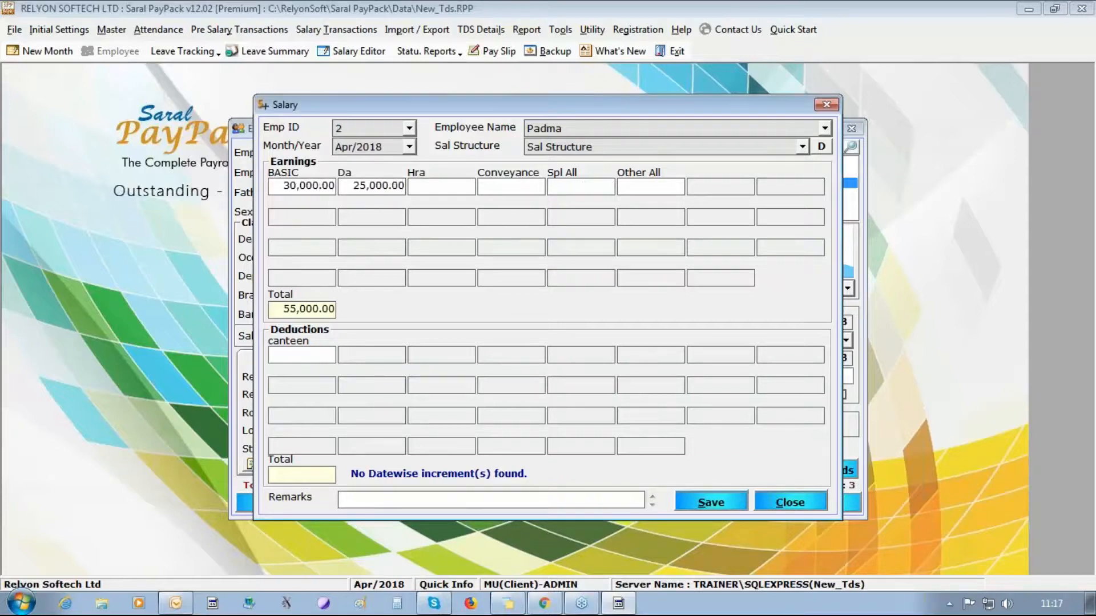
text(15000)
key(Tab)
text(2000)
key(Tab)
text(1000)
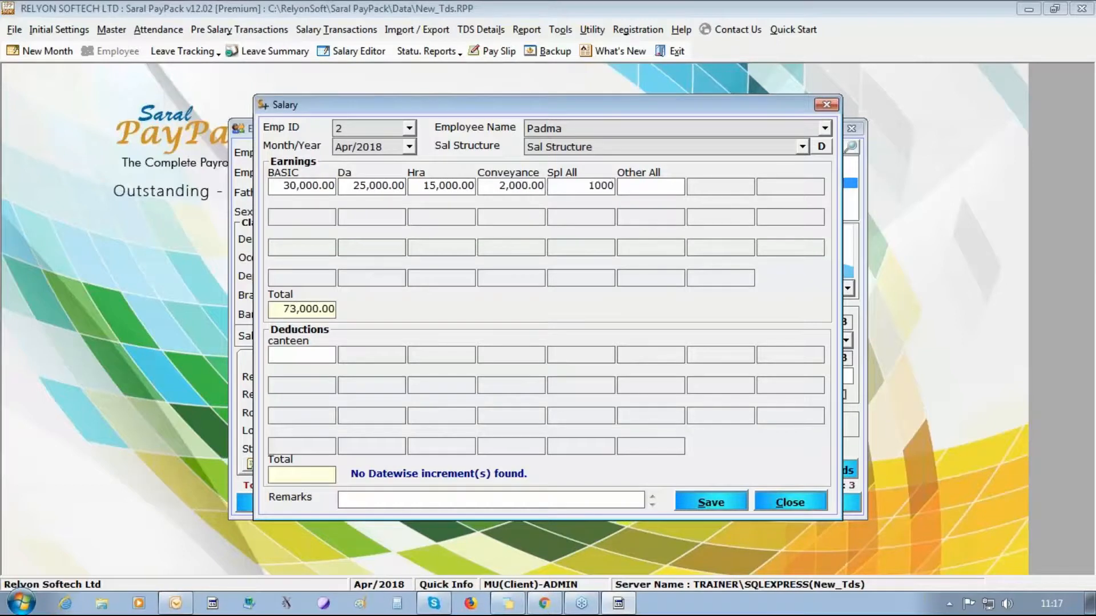
key(Tab)
text(5000)
- Add the 1,000 canteen deduction, save employee 2's salary, and close the Salary window
key(Tab)
text(1000)
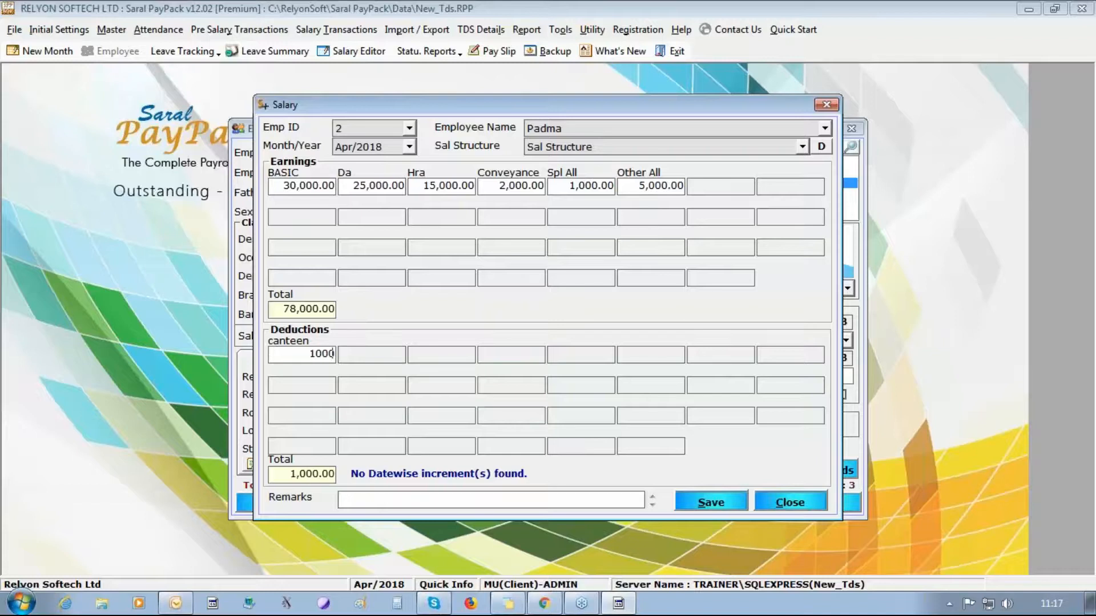
click(717, 504)
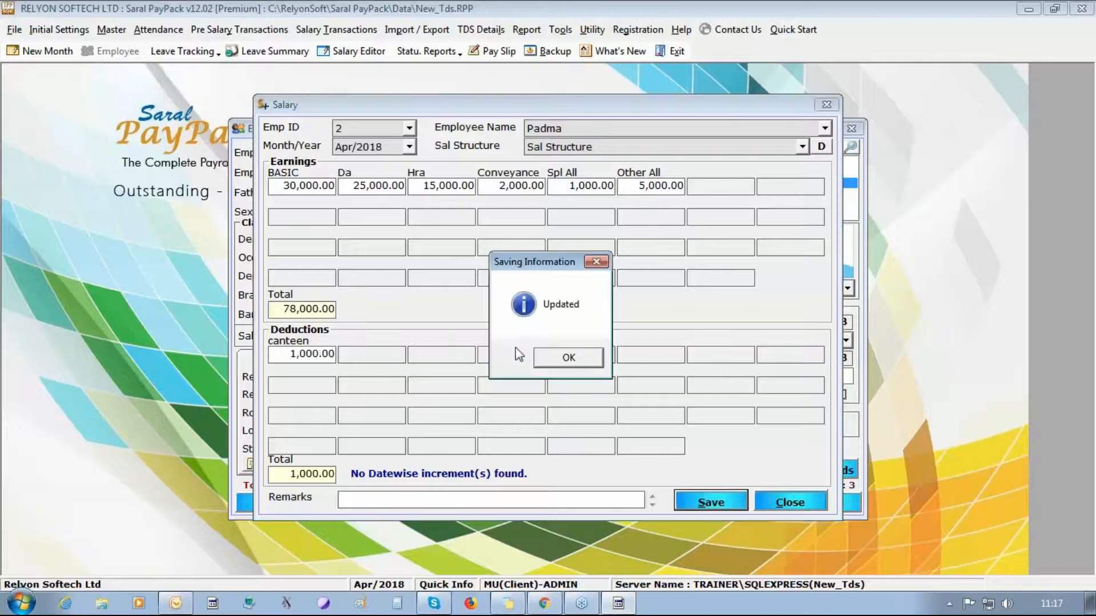
click(569, 358)
click(736, 505)
key(Return)
click(822, 503)
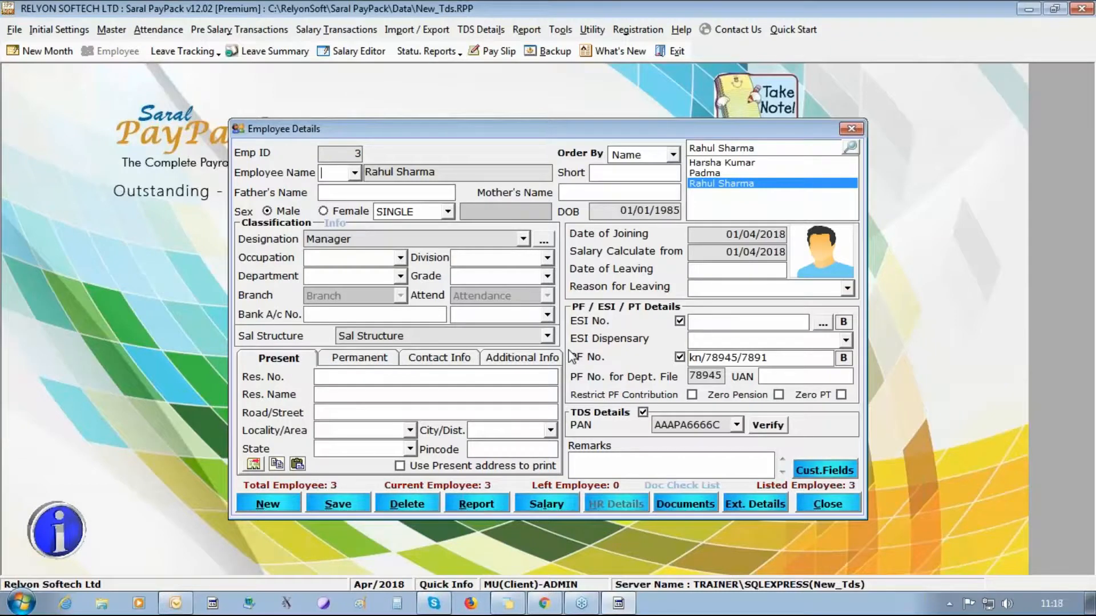
- Re-save employee 3's record, acknowledge the Updated message, and close Employee Details
click(351, 508)
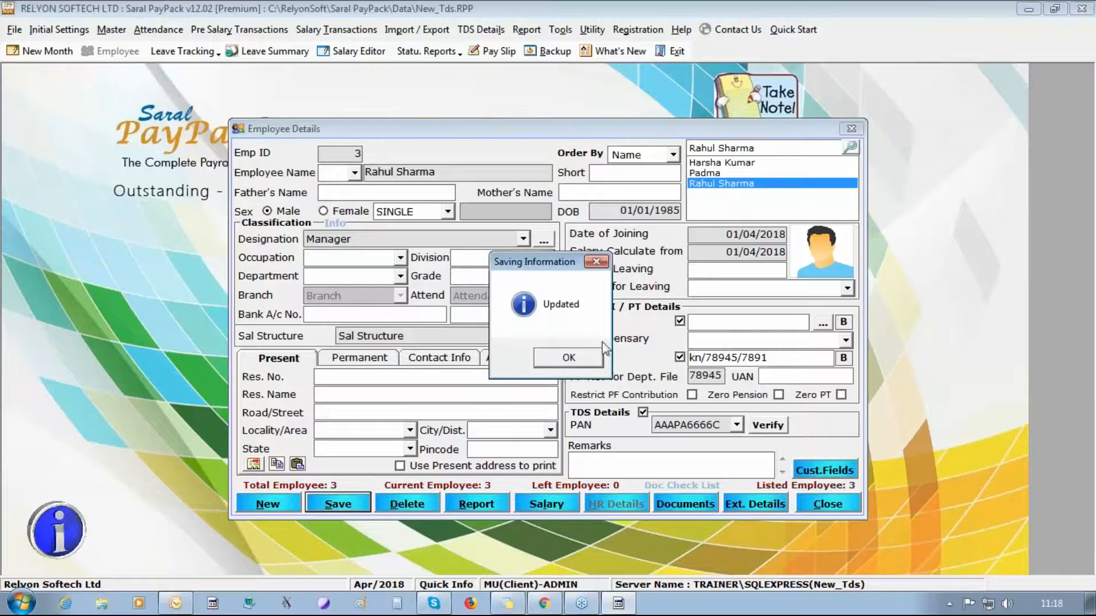
click(573, 358)
click(841, 507)
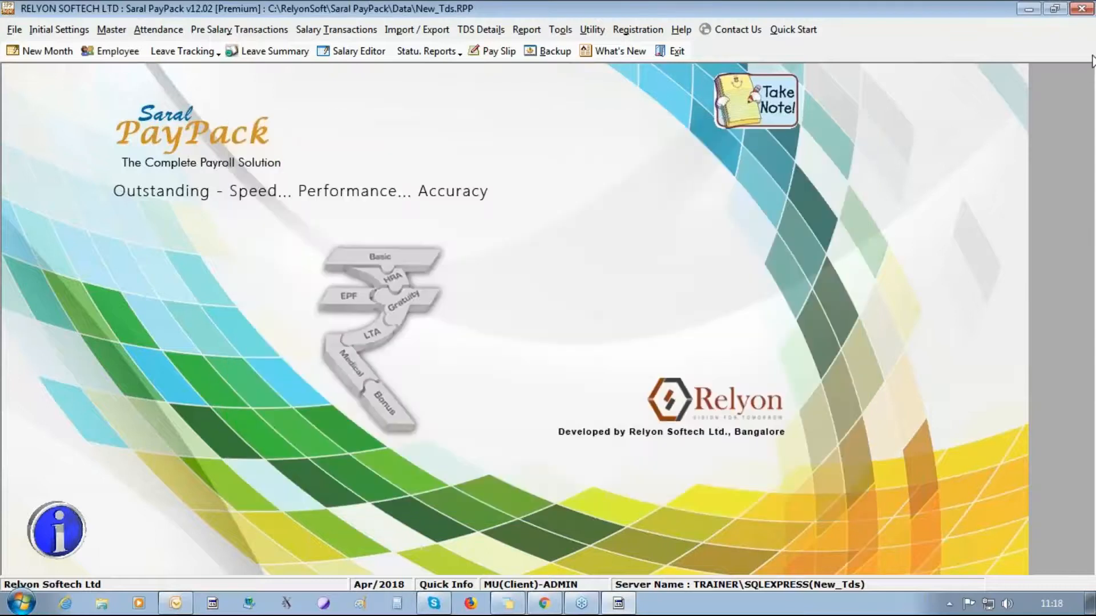
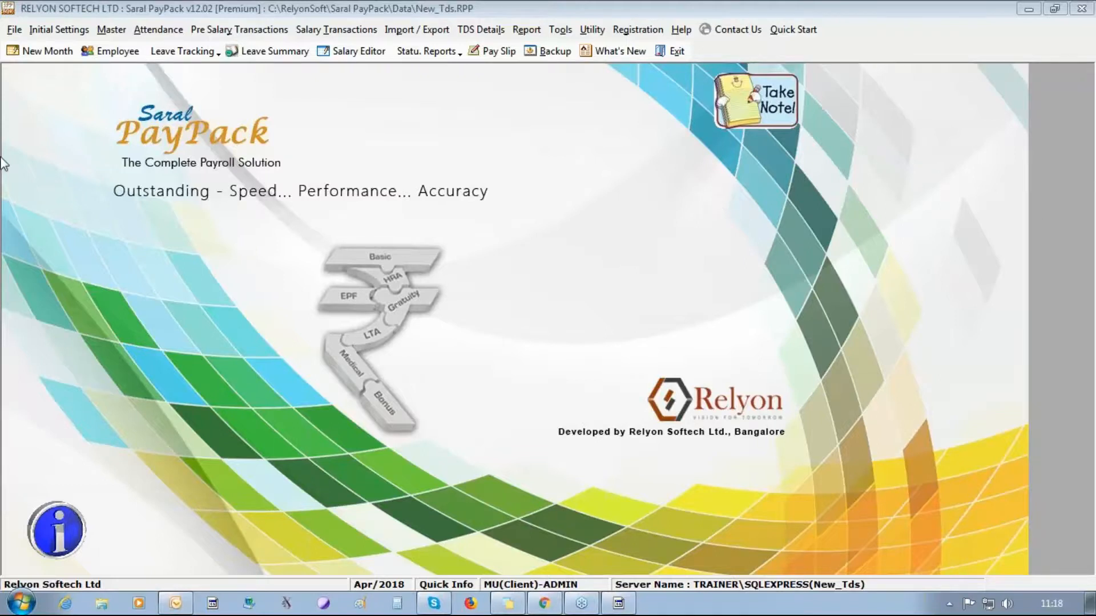
- Open the Initial Settings menu from the payroll home screen
click(60, 30)
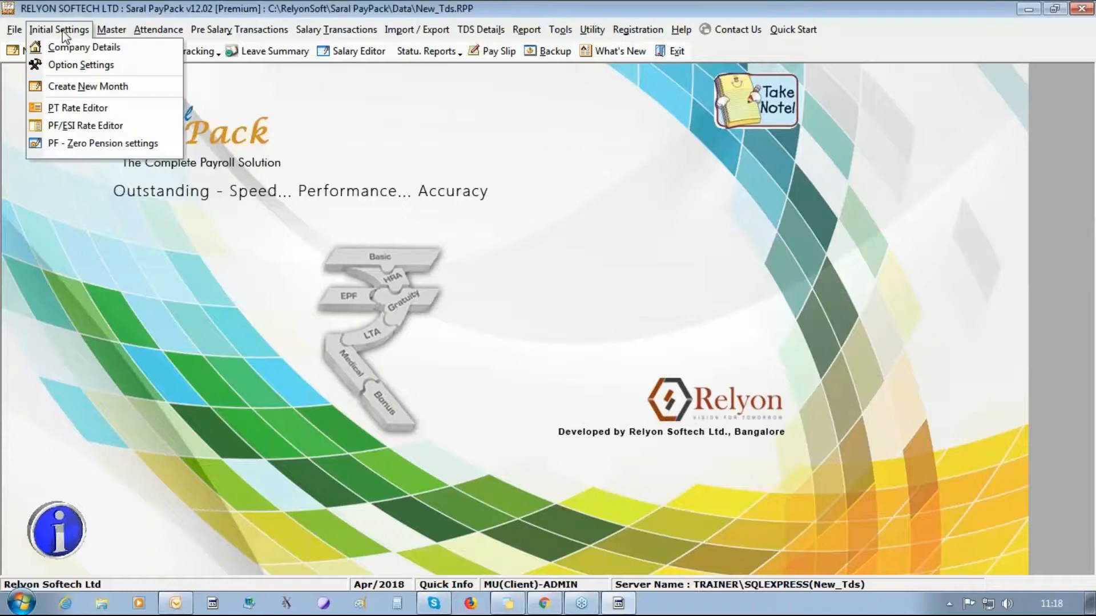
- Enable the Reimbursement and Food Coupon features in the Additional option settings
click(70, 68)
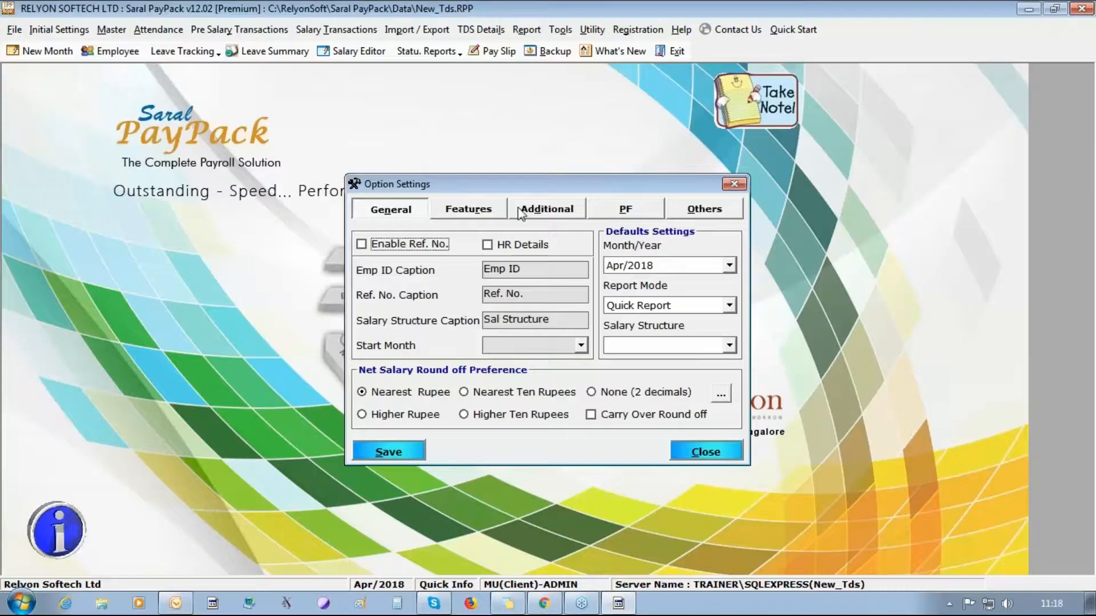
click(547, 220)
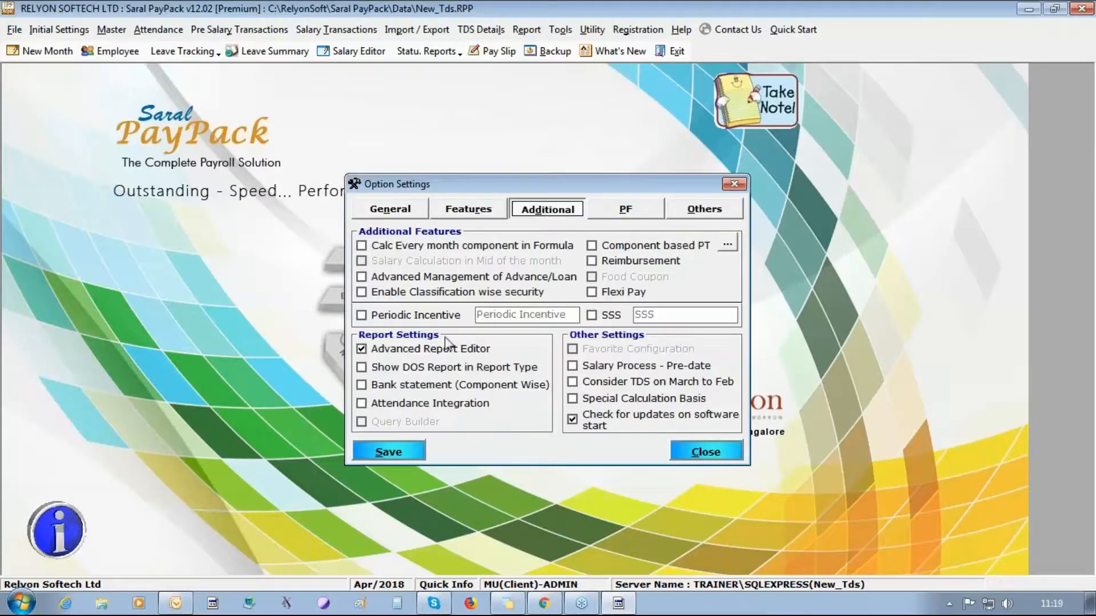
click(633, 261)
click(625, 277)
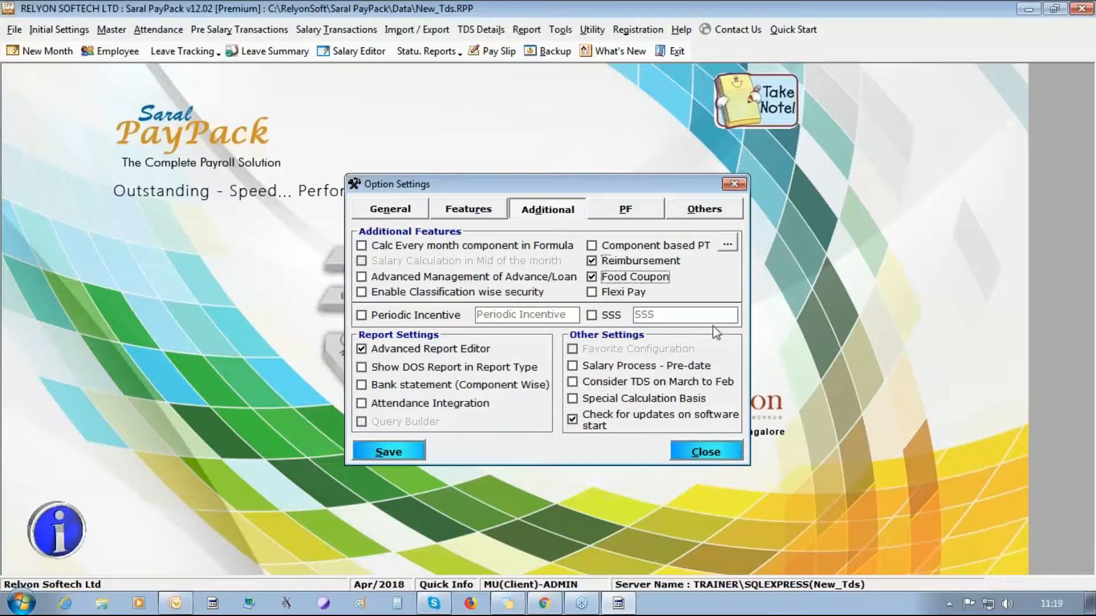
click(376, 452)
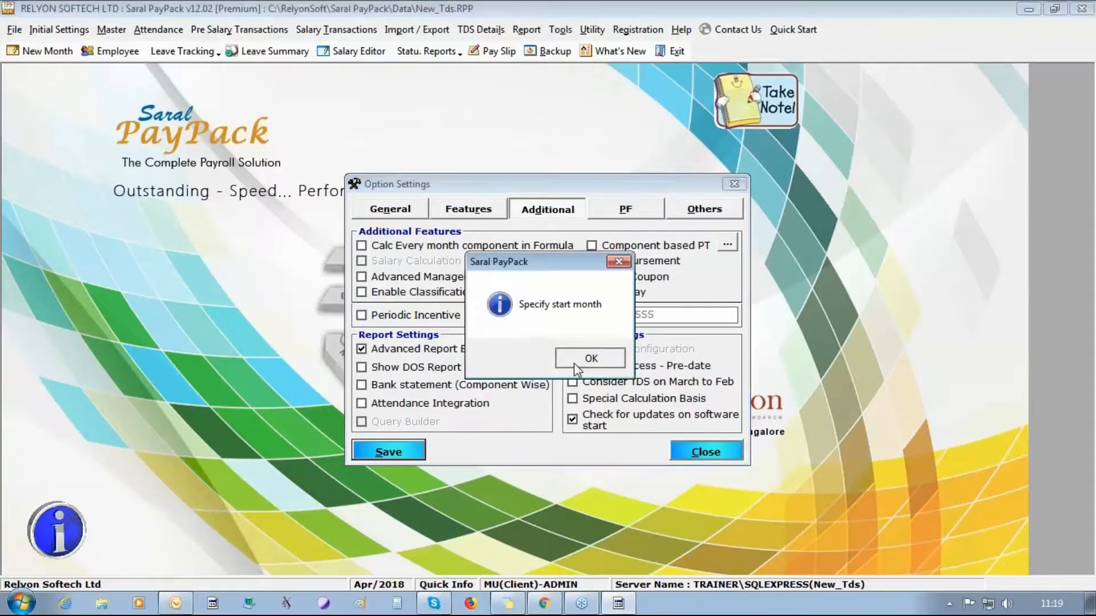
- Set the start month to Apr/2018, then save and close the option settings
click(537, 356)
click(580, 345)
click(548, 357)
click(388, 452)
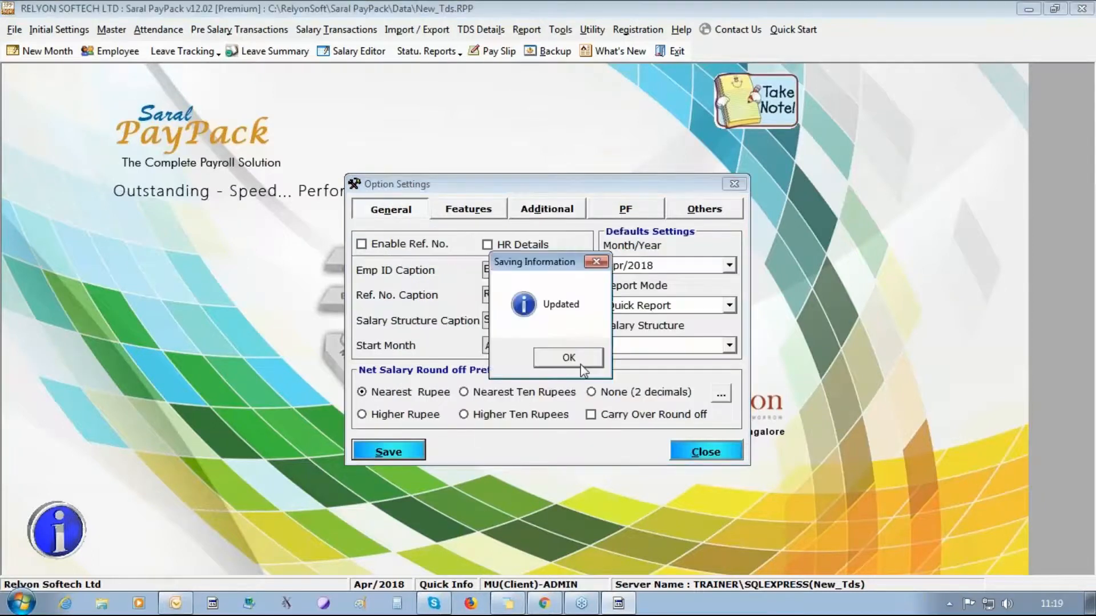
click(561, 357)
click(705, 451)
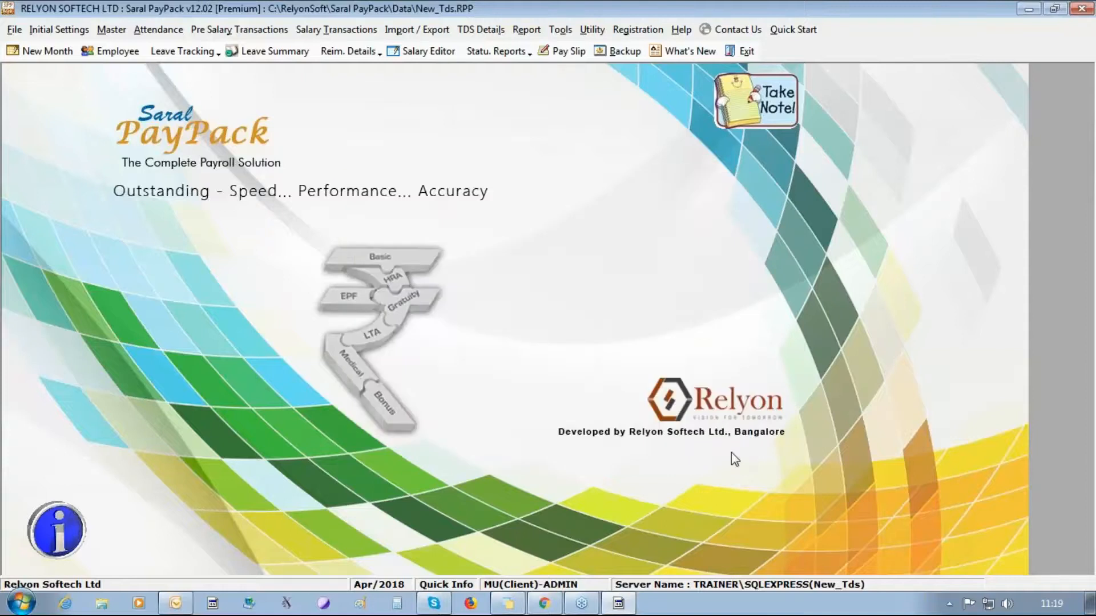
click(223, 31)
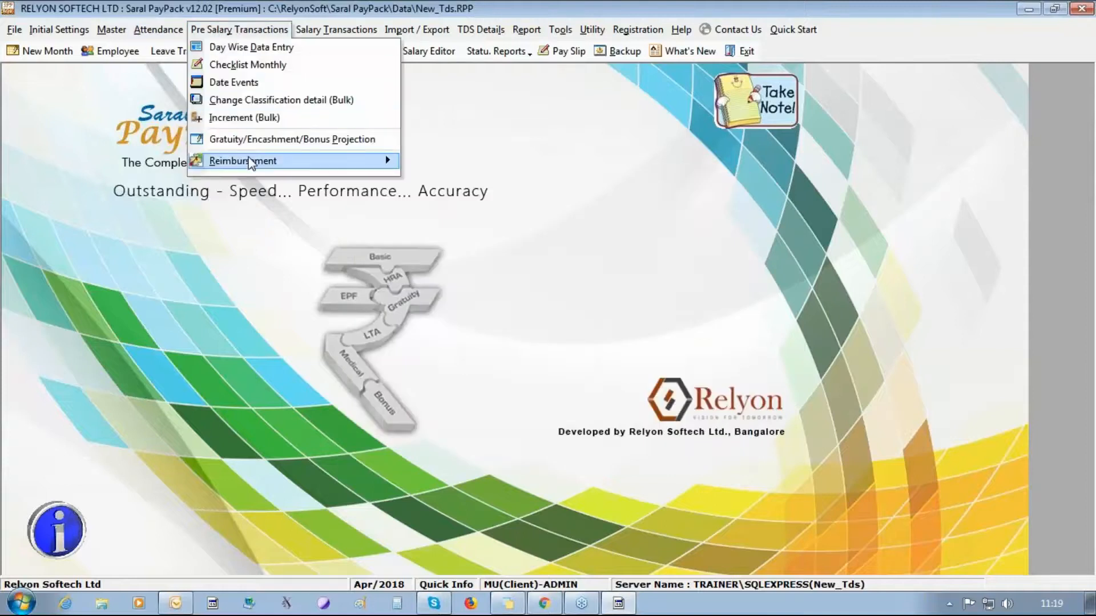
- Open the Reimbursement Master under Pre Salary Transactions > Reimbursement
mouse_move(252, 164)
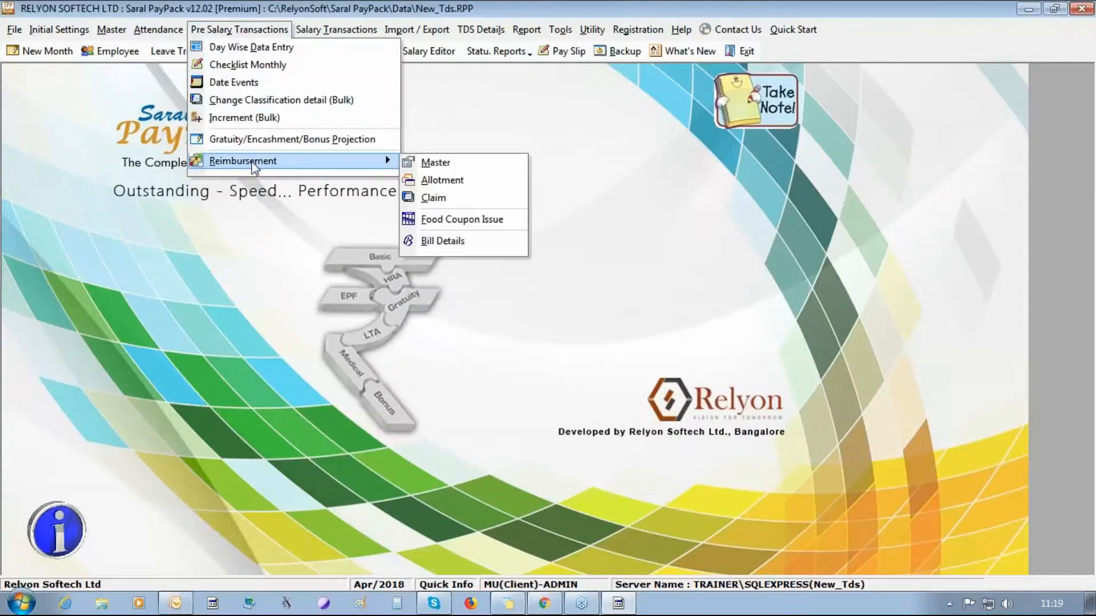
click(445, 165)
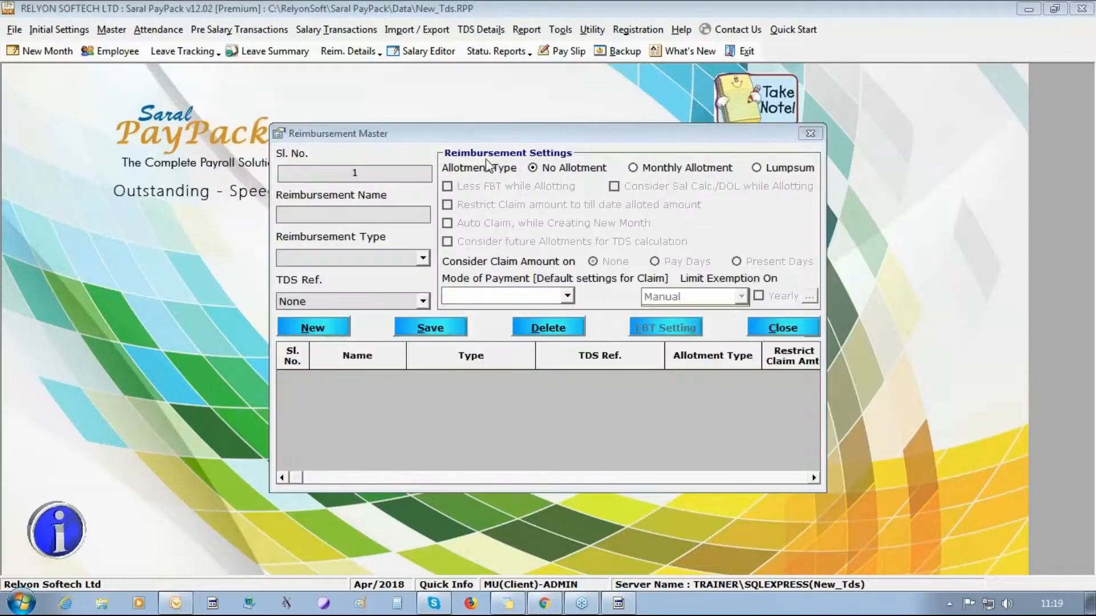
click(423, 258)
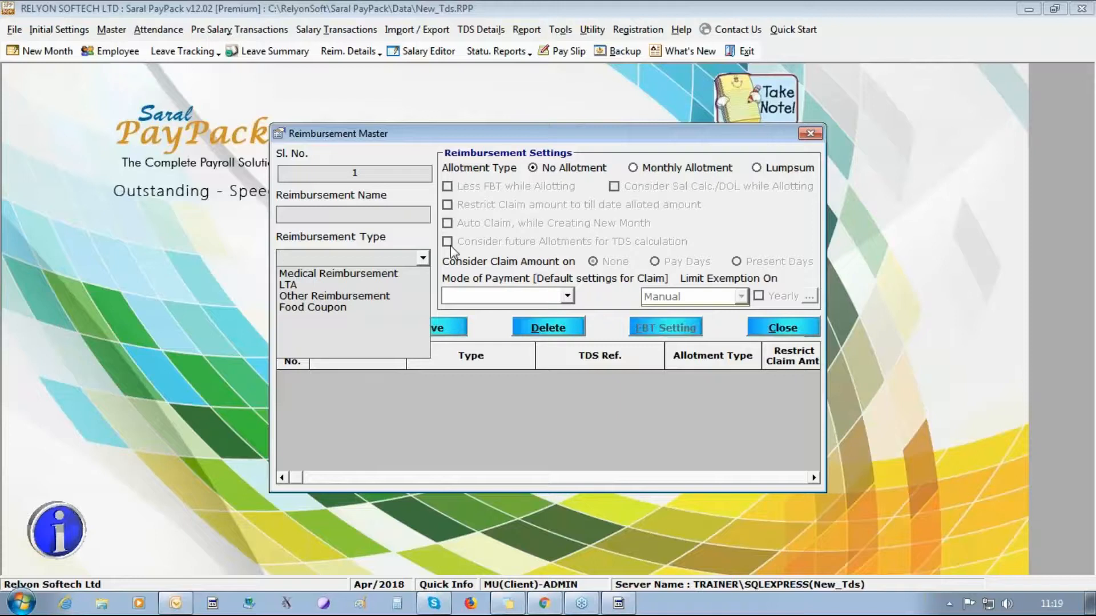
click(338, 211)
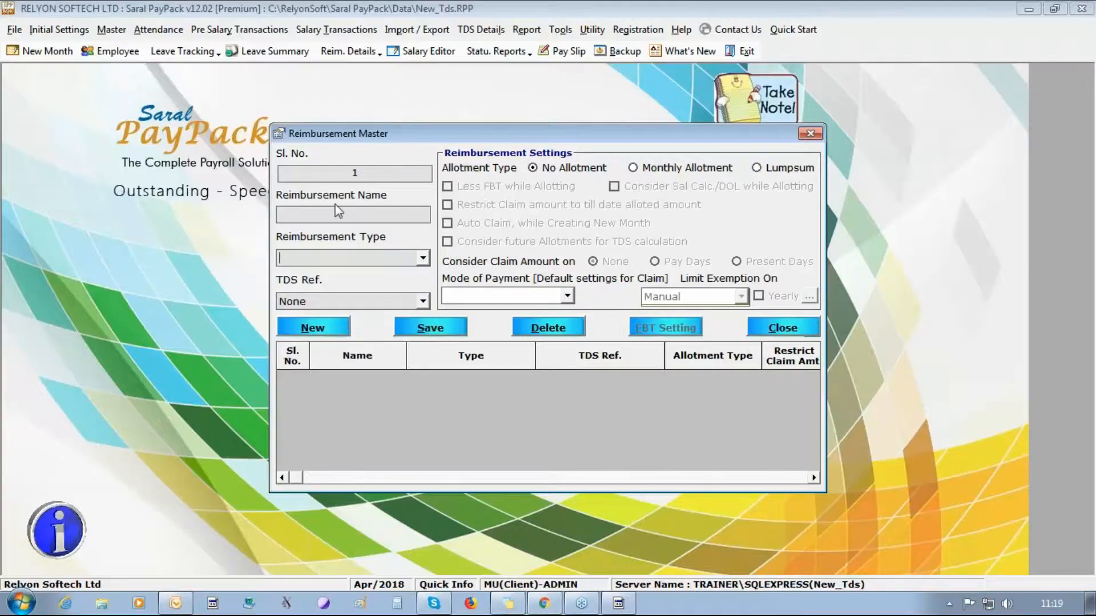
- Name the new reimbursement head LTA and set its type to LTA
click(336, 218)
text(LTA)
click(422, 258)
click(394, 285)
- Make LTA Paid in Salary, Lumpsum, TDS ref LTA, Bill Amount exemption limit, and save it
click(567, 295)
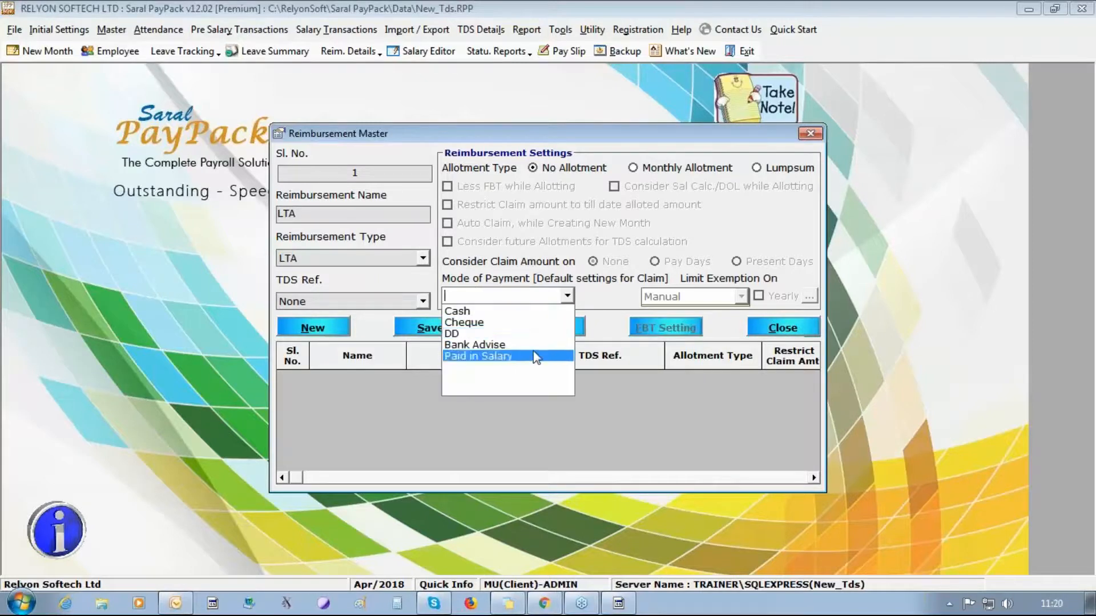
click(474, 357)
click(812, 169)
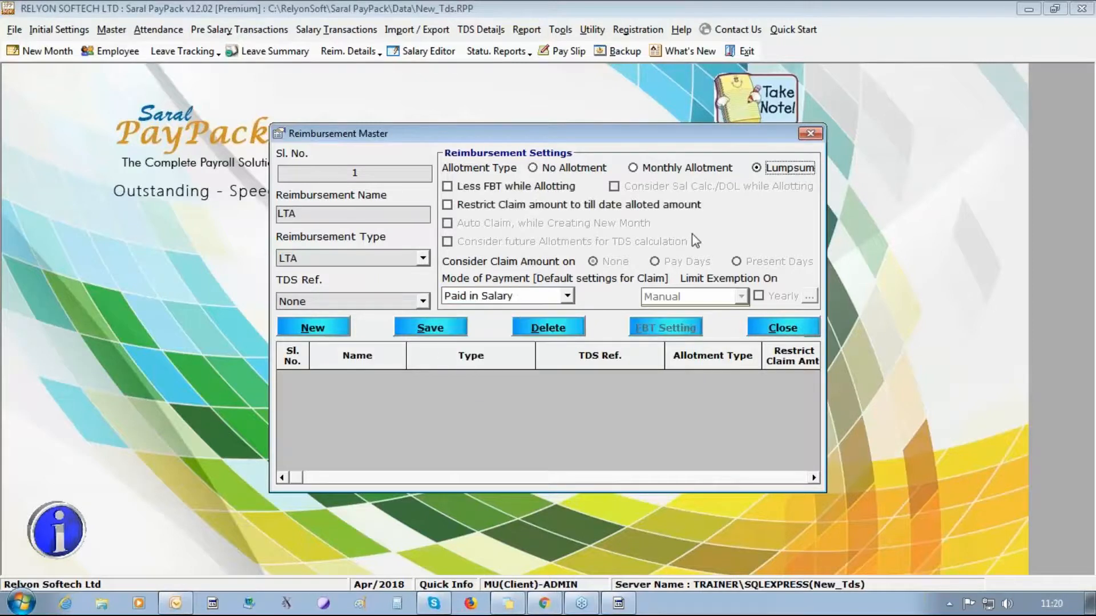
click(423, 302)
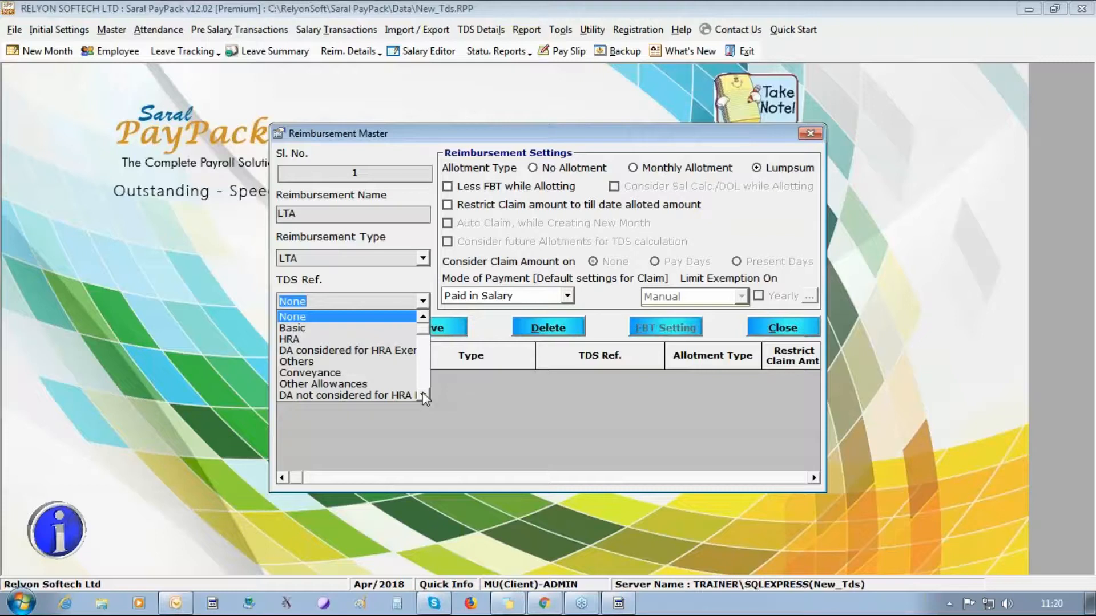
scroll(424, 398, down, 3)
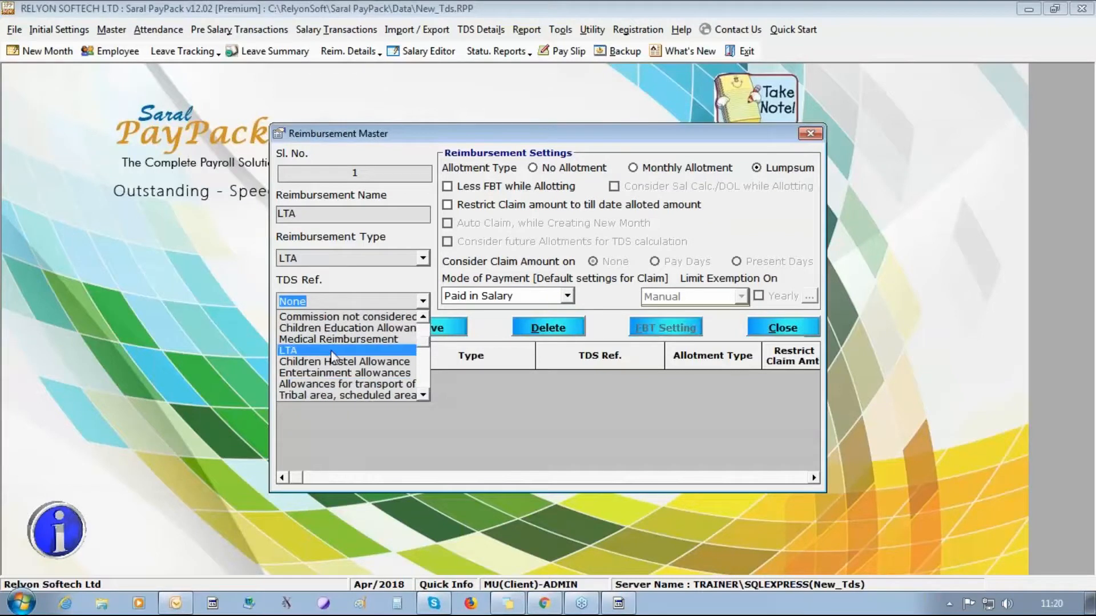
click(332, 351)
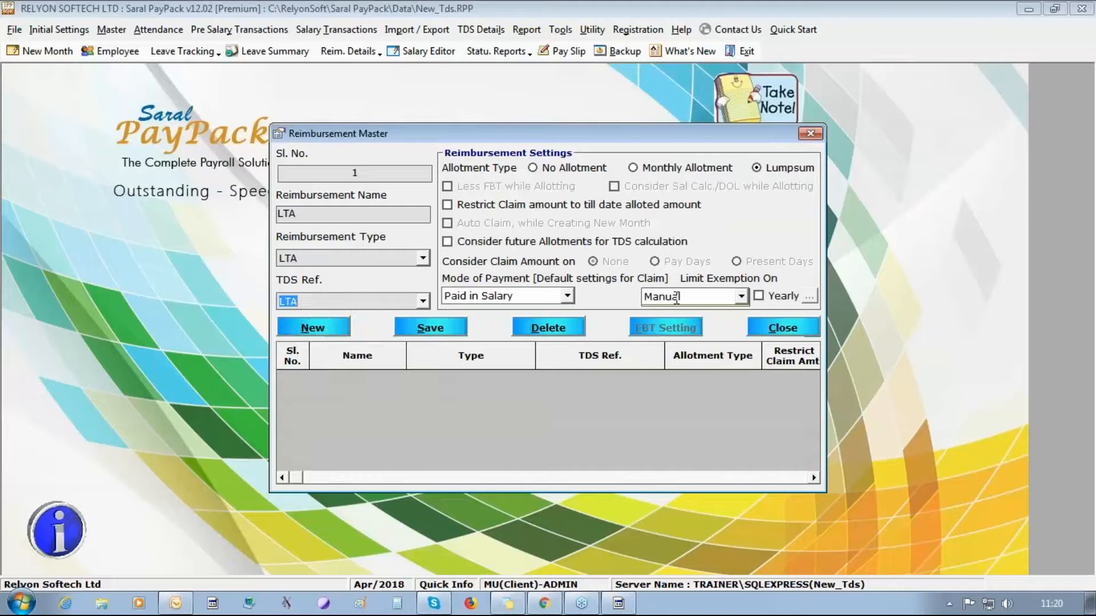
click(741, 295)
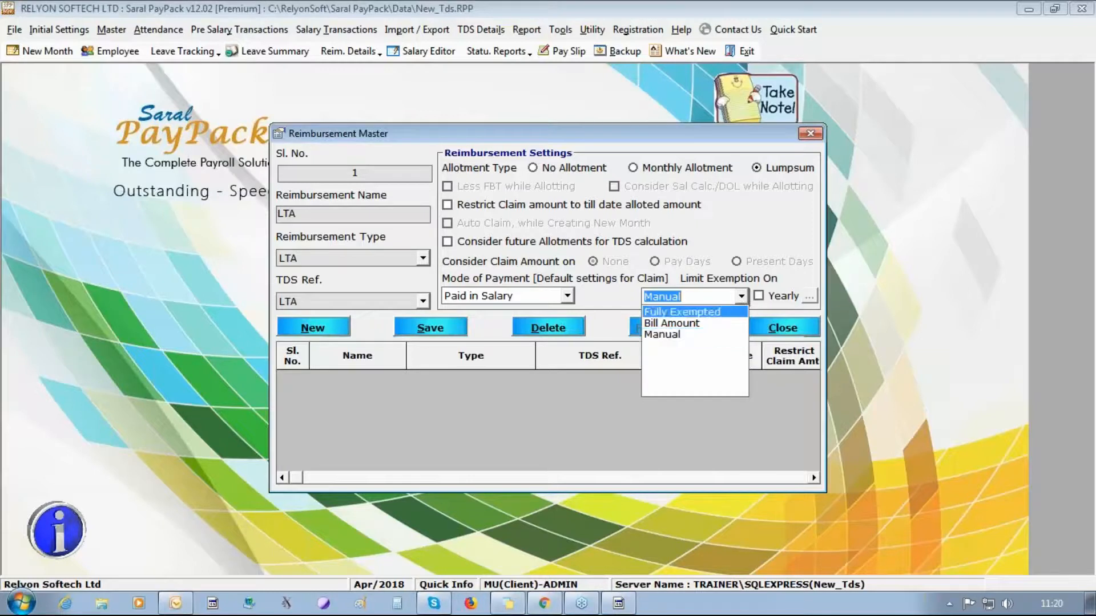
click(671, 322)
click(439, 328)
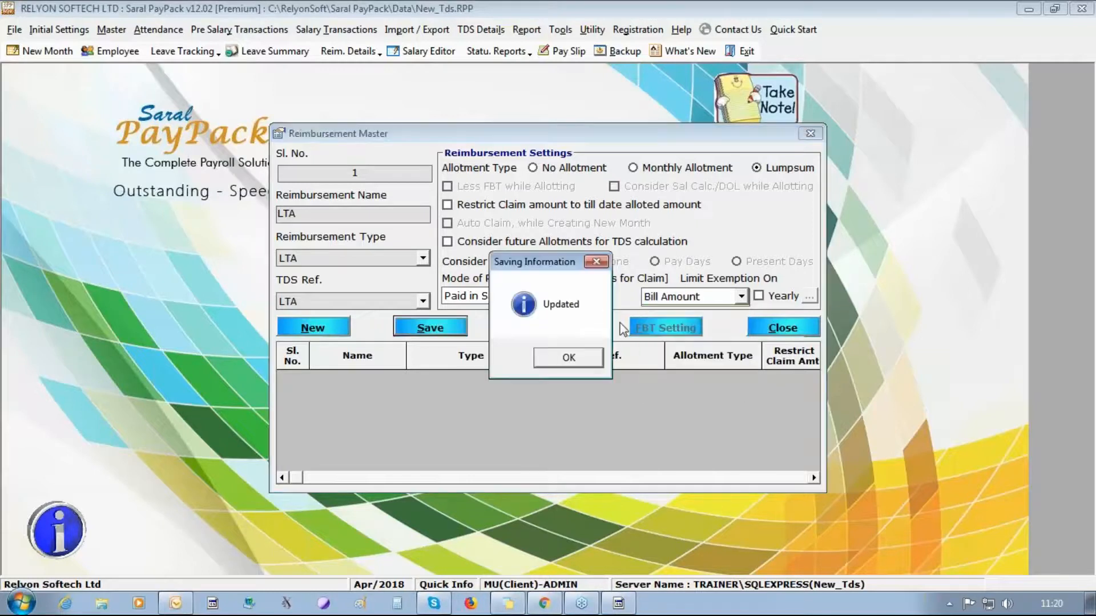
click(548, 357)
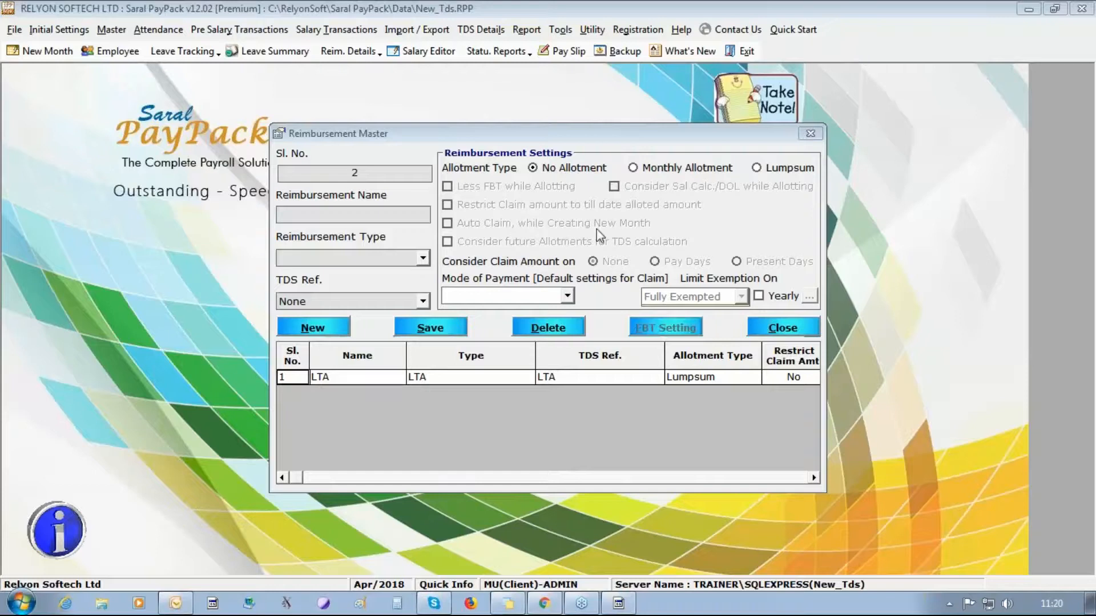
- Start a second head named 'Food Coupons' with reimbursement type Food Coupon
click(395, 216)
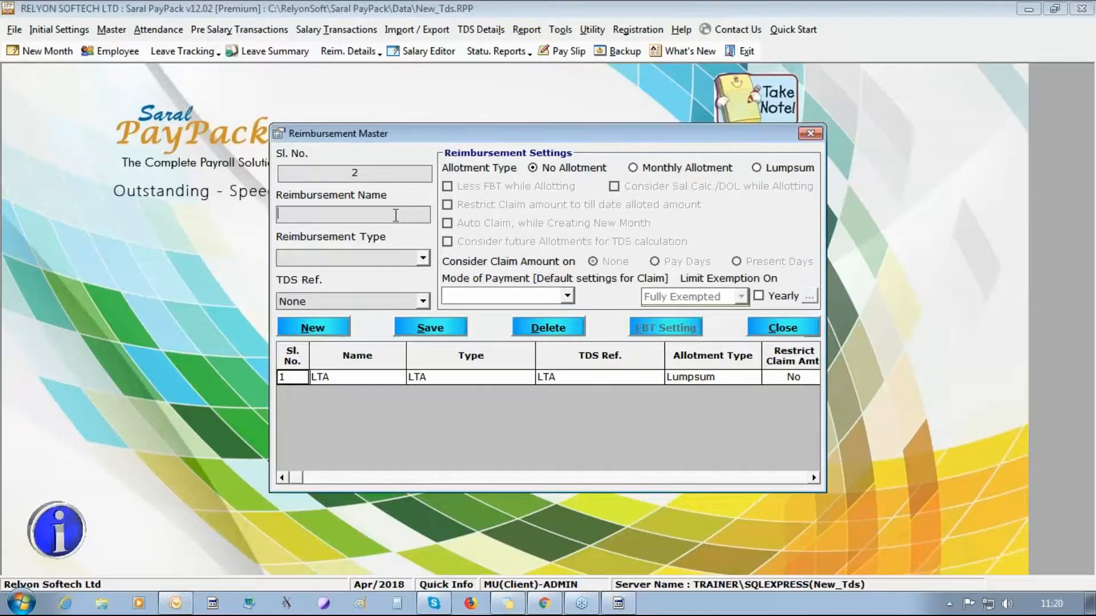
text(Food Coupons)
click(422, 257)
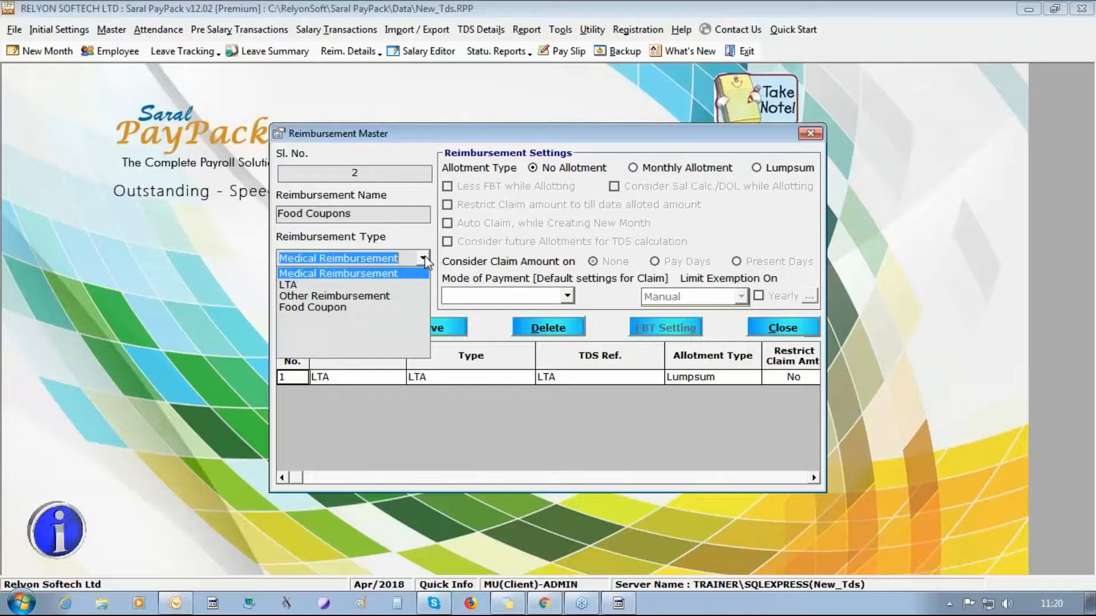
click(393, 308)
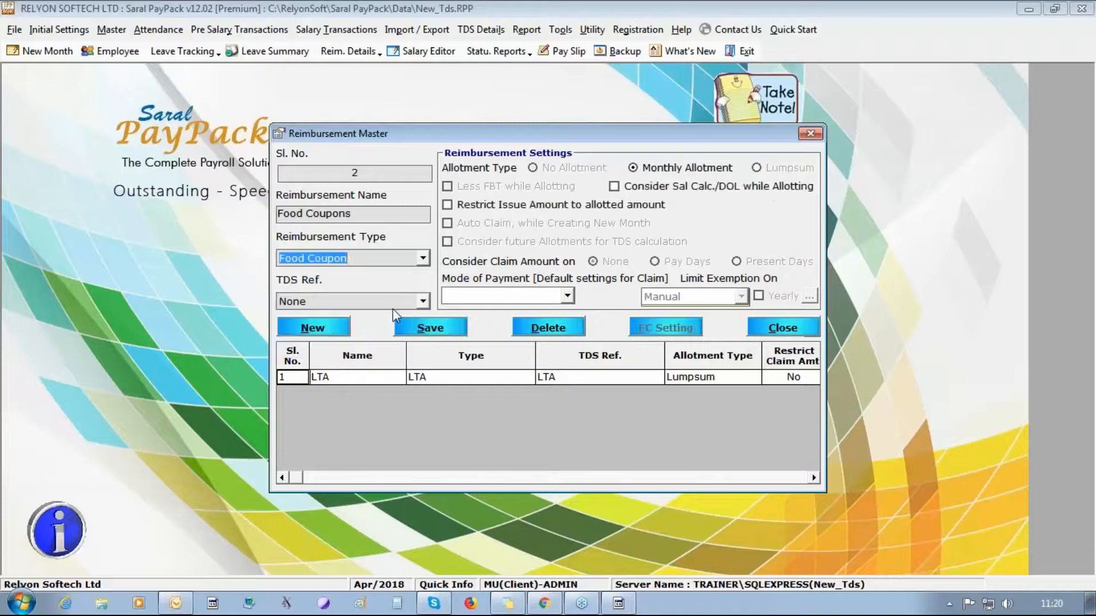
- Set the Food Coupons TDS reference to Free food and Non alcoholic Beverage
click(423, 300)
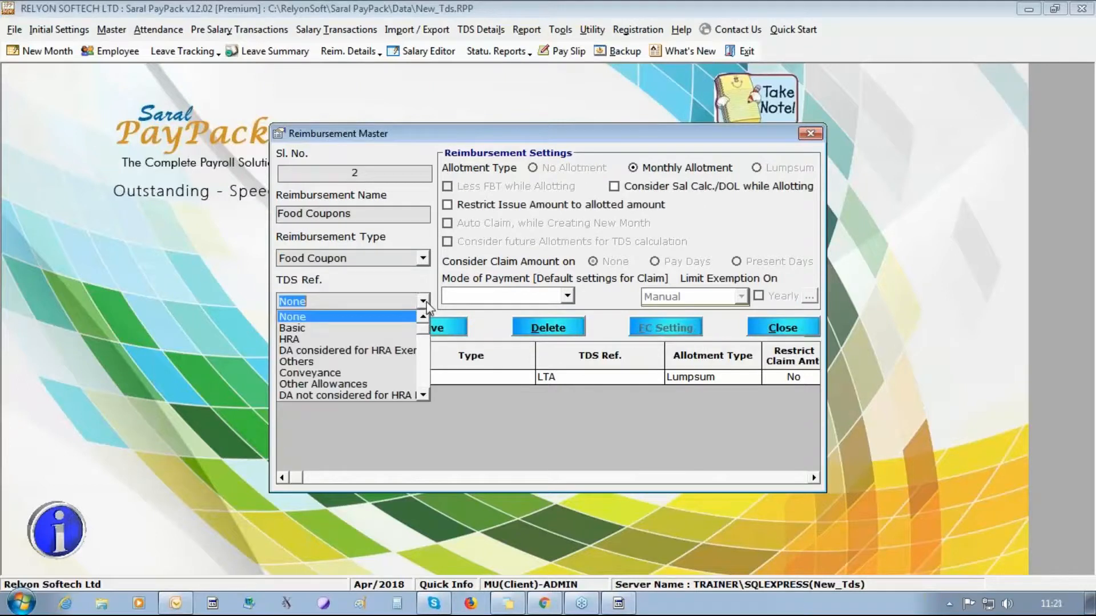
click(423, 395)
click(424, 395)
click(424, 395)
click(423, 395)
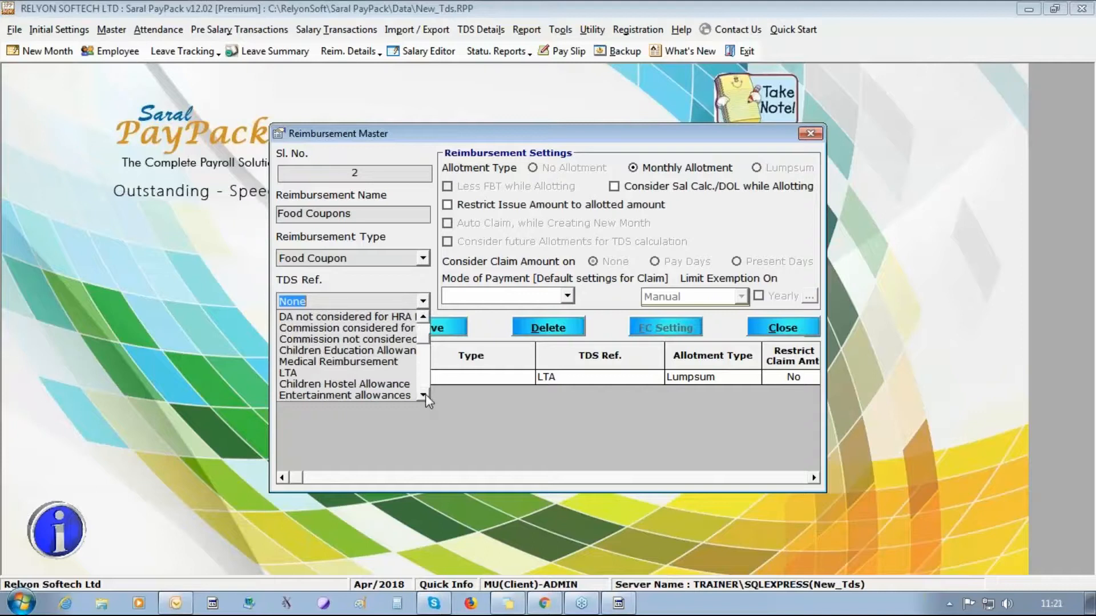
click(423, 394)
click(423, 395)
click(423, 394)
click(423, 395)
click(424, 395)
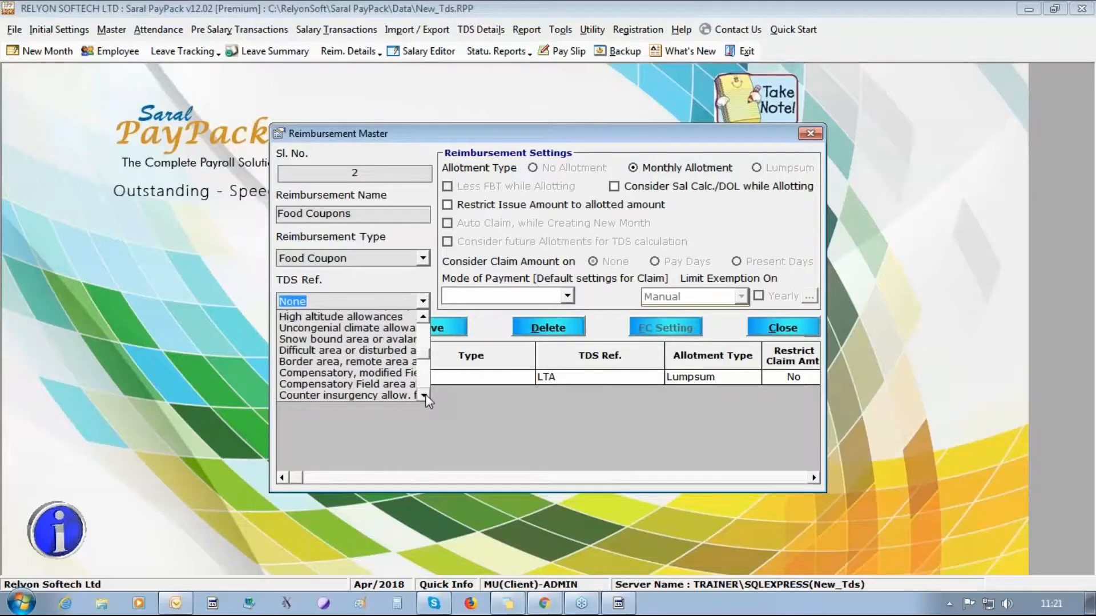
click(424, 394)
click(423, 395)
click(423, 395)
click(424, 395)
click(424, 394)
click(423, 395)
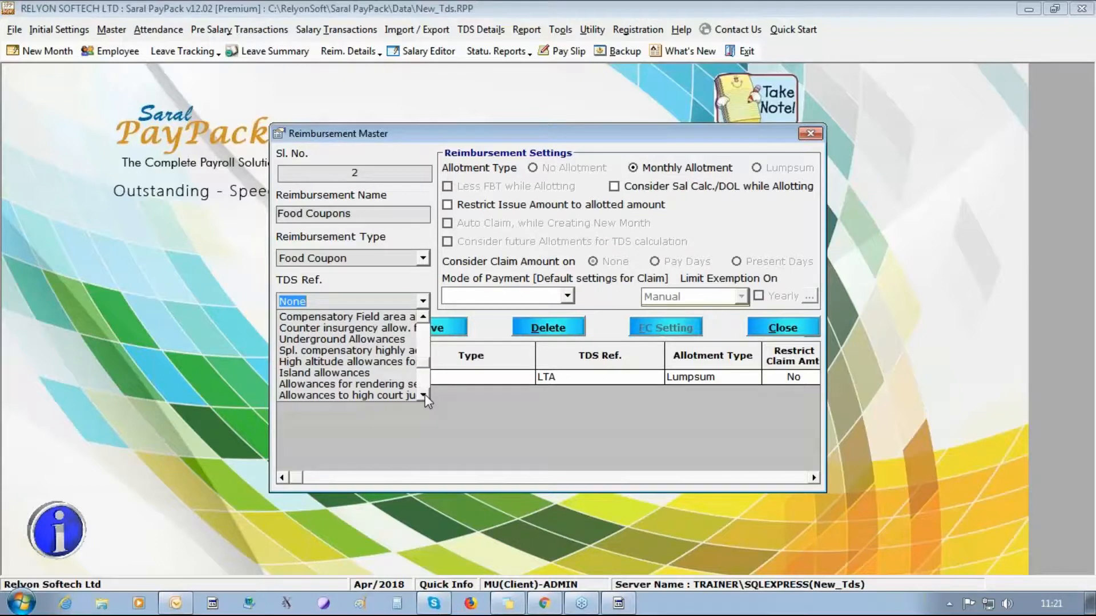
click(423, 395)
click(424, 395)
click(423, 395)
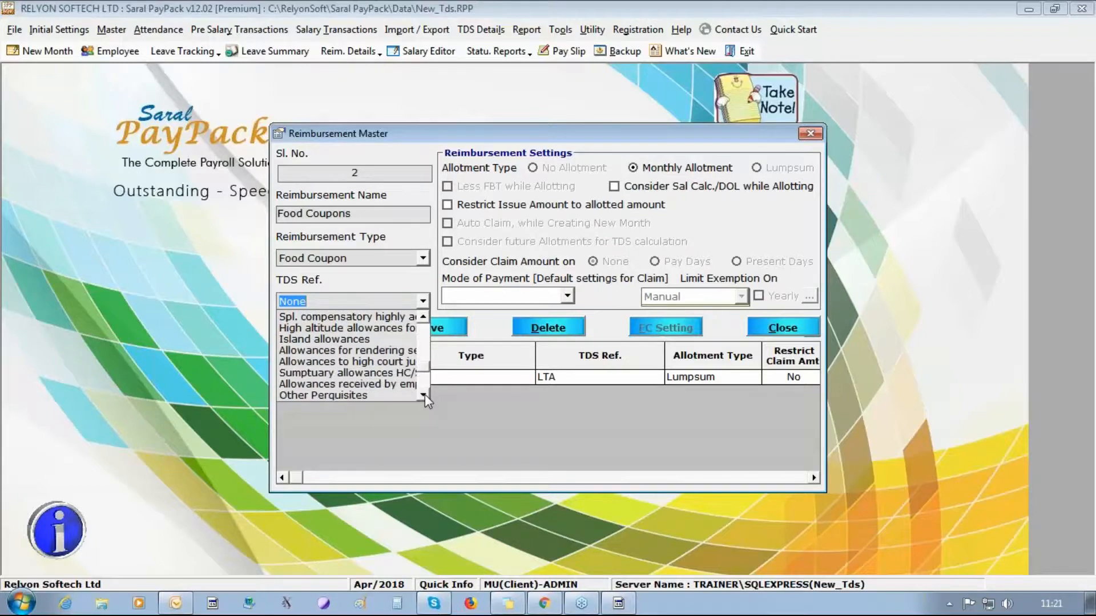
click(424, 395)
click(424, 395)
click(425, 395)
click(424, 395)
click(424, 395)
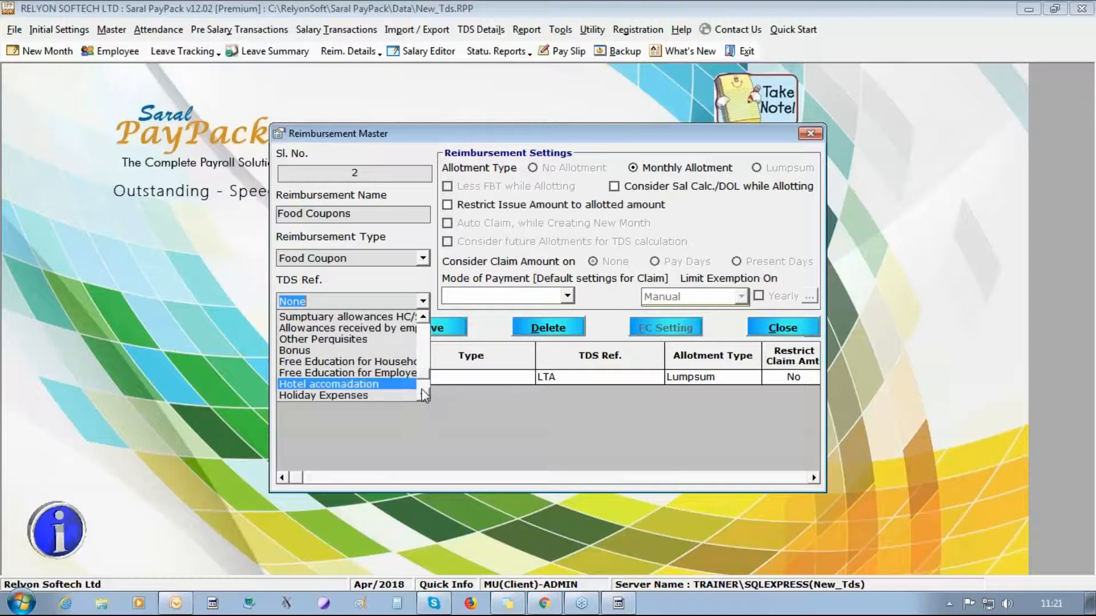
click(424, 390)
click(425, 390)
click(425, 391)
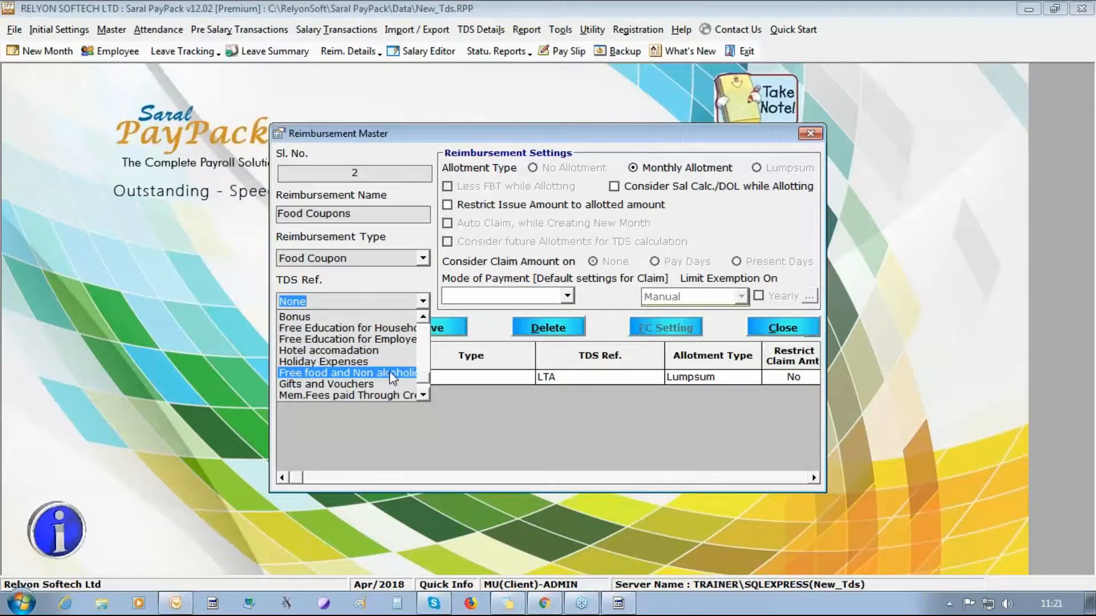
click(390, 372)
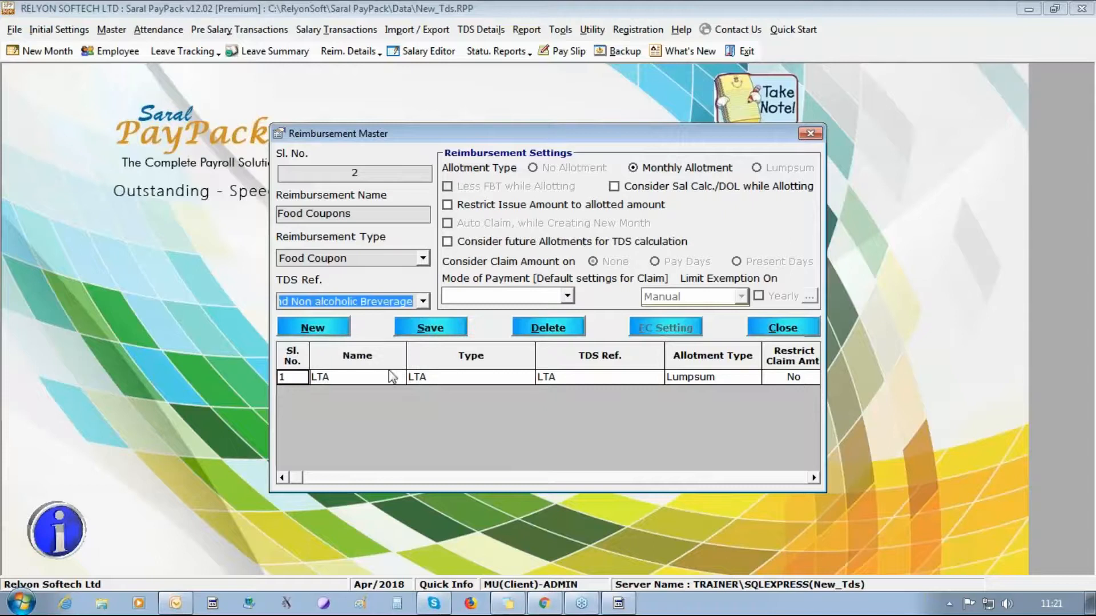
- Set Food Coupons to Paid in Salary and save the head
click(567, 296)
click(552, 355)
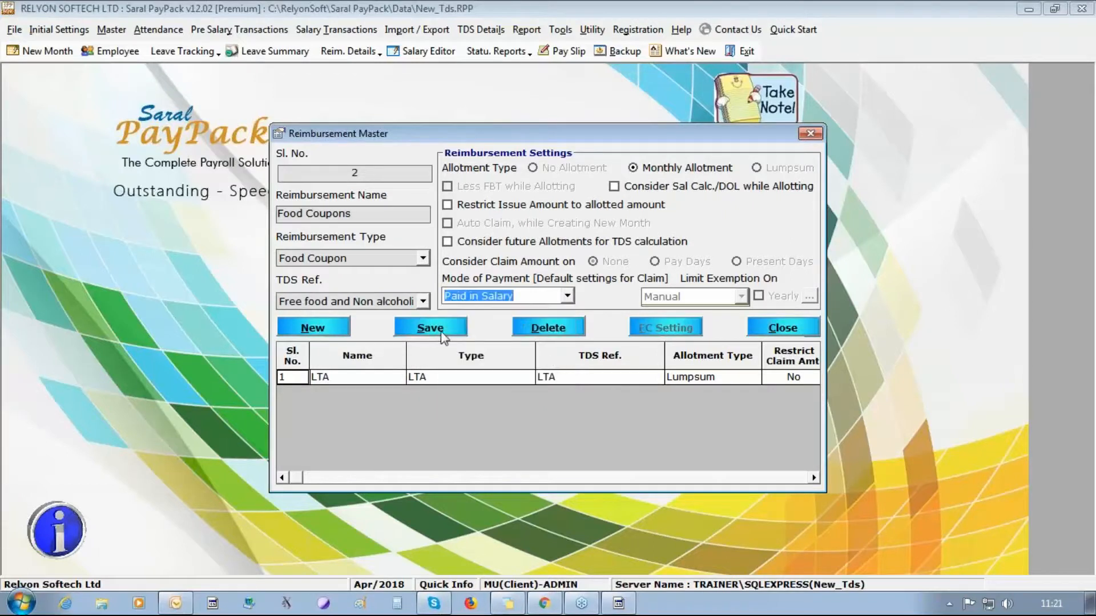
click(443, 335)
- Confirm the save, review the LTA head, abandon an unnamed new record, and close the master
click(570, 358)
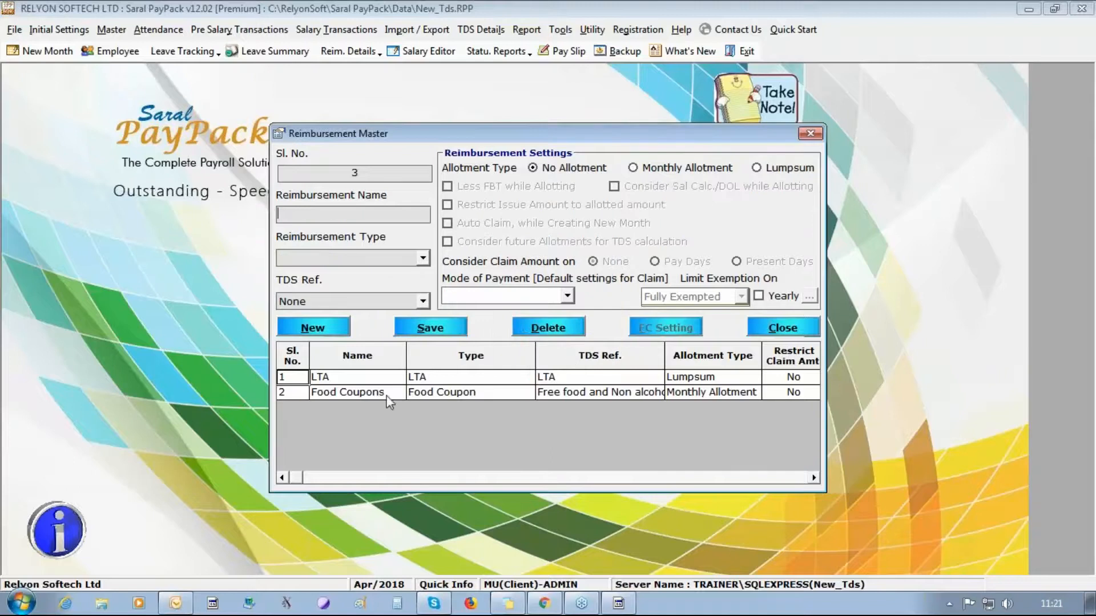
click(377, 378)
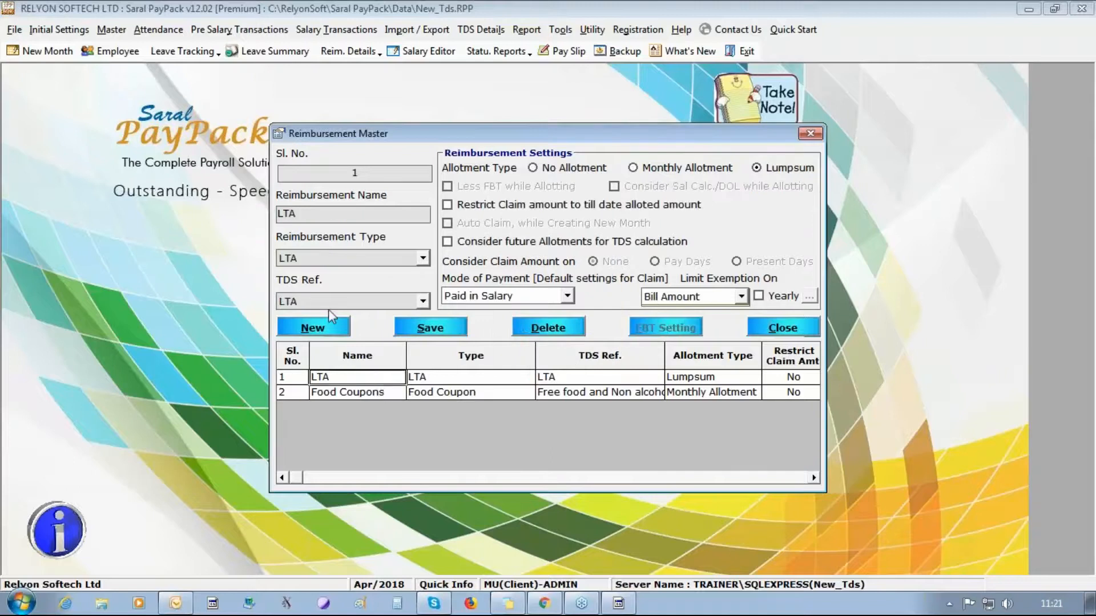
click(314, 327)
click(423, 258)
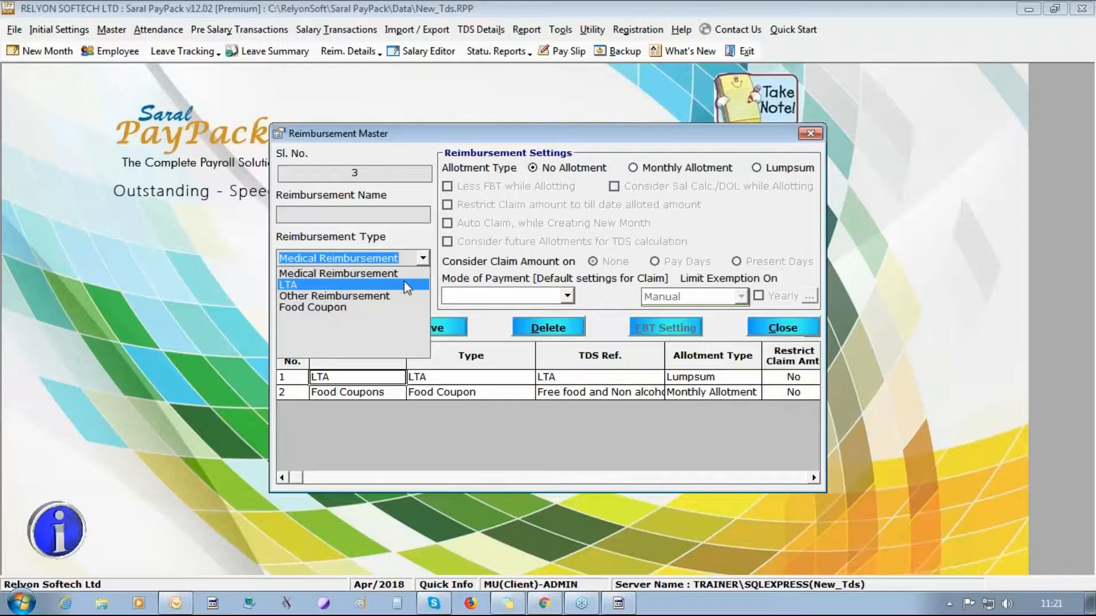
click(459, 331)
click(437, 330)
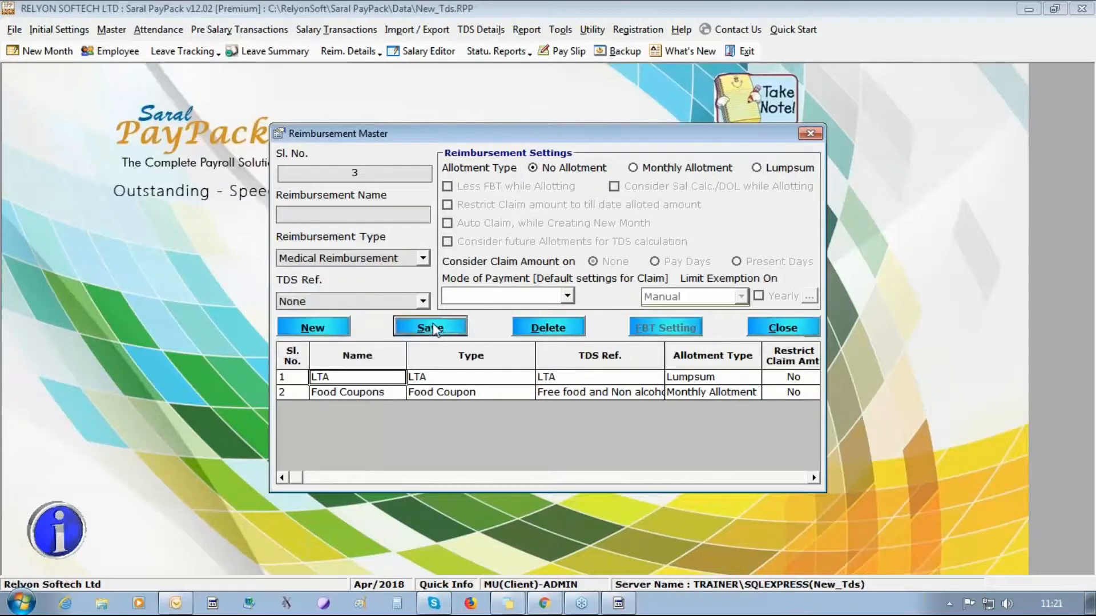
click(612, 358)
click(769, 329)
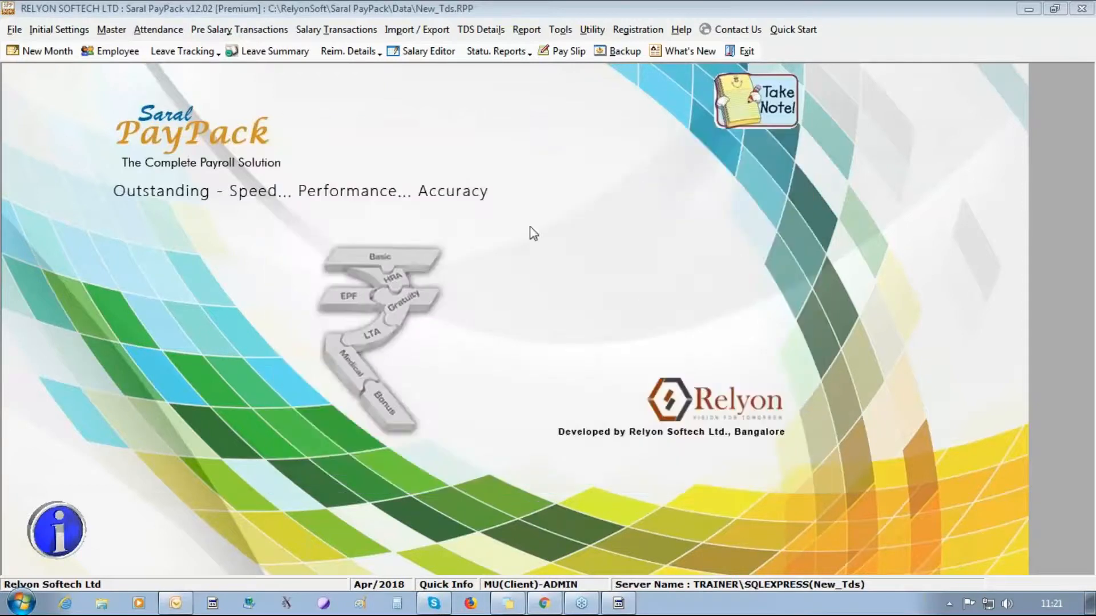
- Open Pre Salary Transactions > Reimbursement > Allotment
click(239, 30)
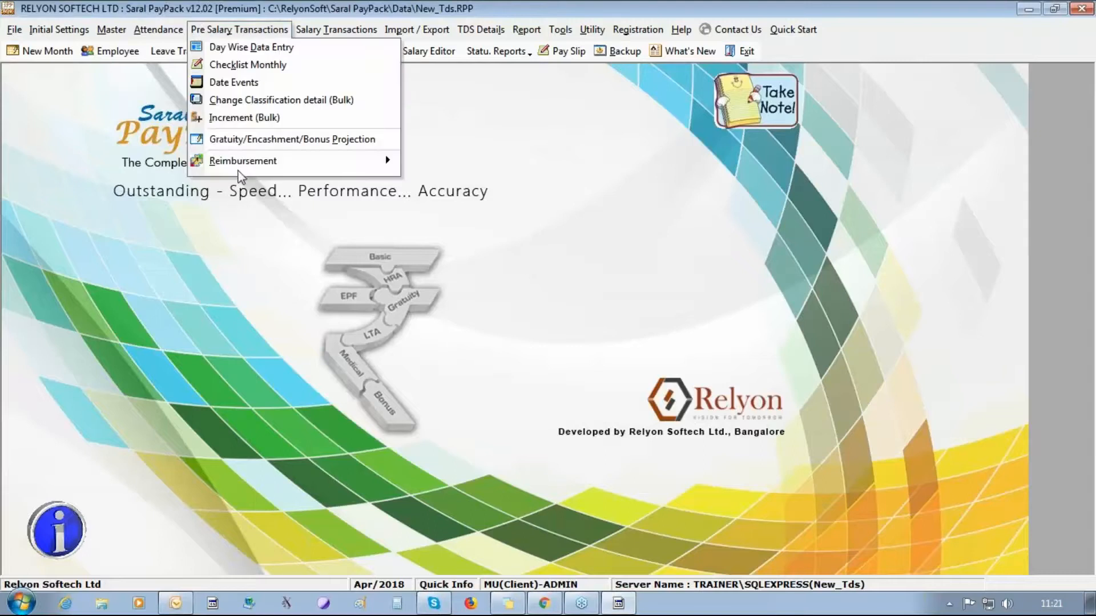
mouse_move(243, 167)
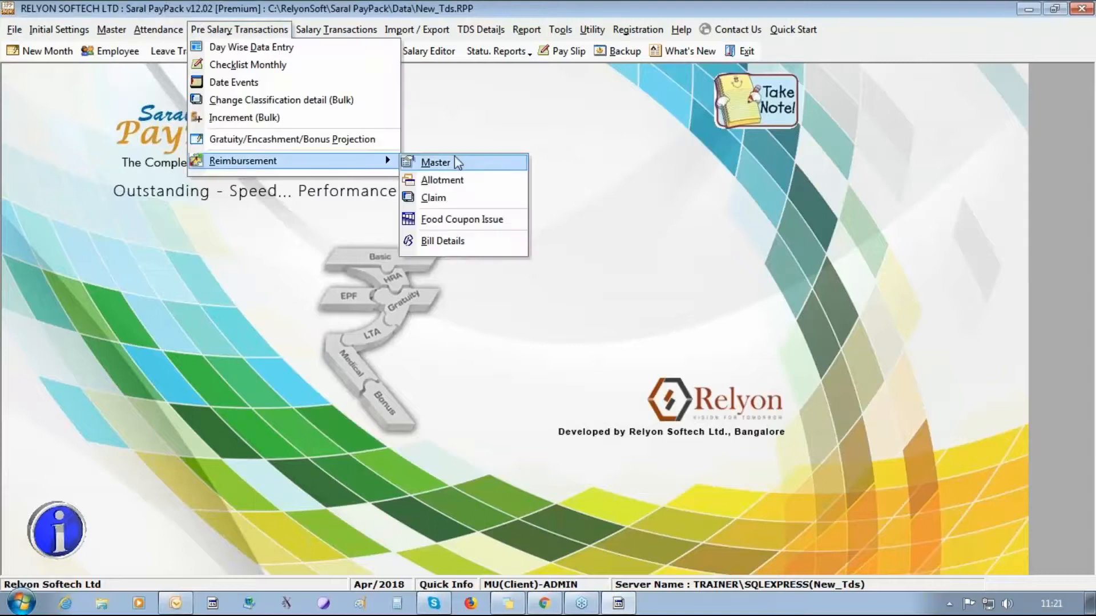
click(463, 180)
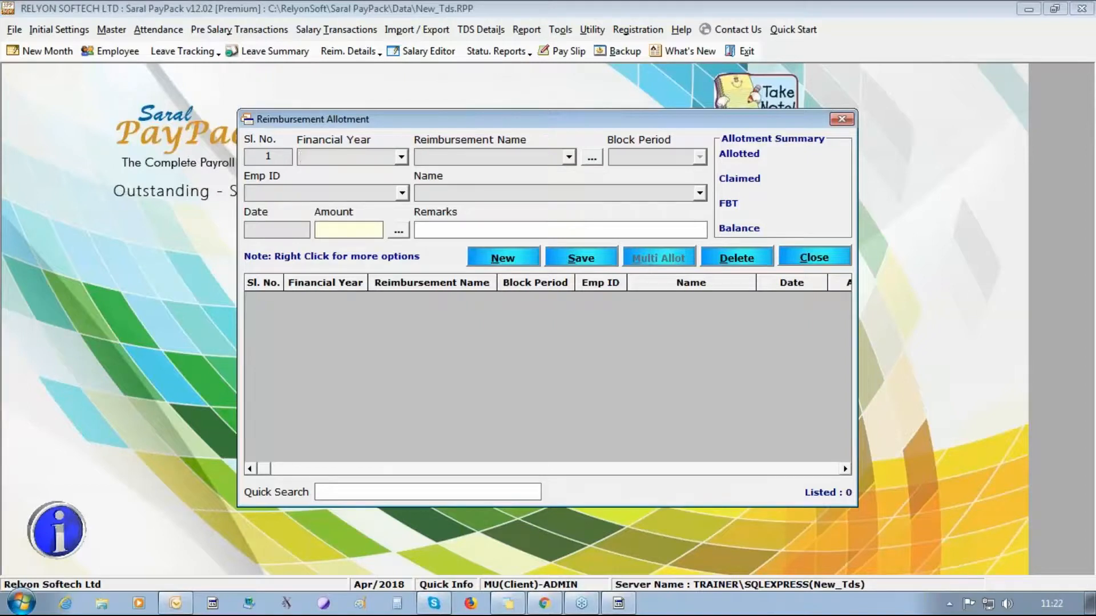
- Allot LTA to employee 1 for block 2018 - 2021, dated 01/04/2018, amount 100000
click(401, 193)
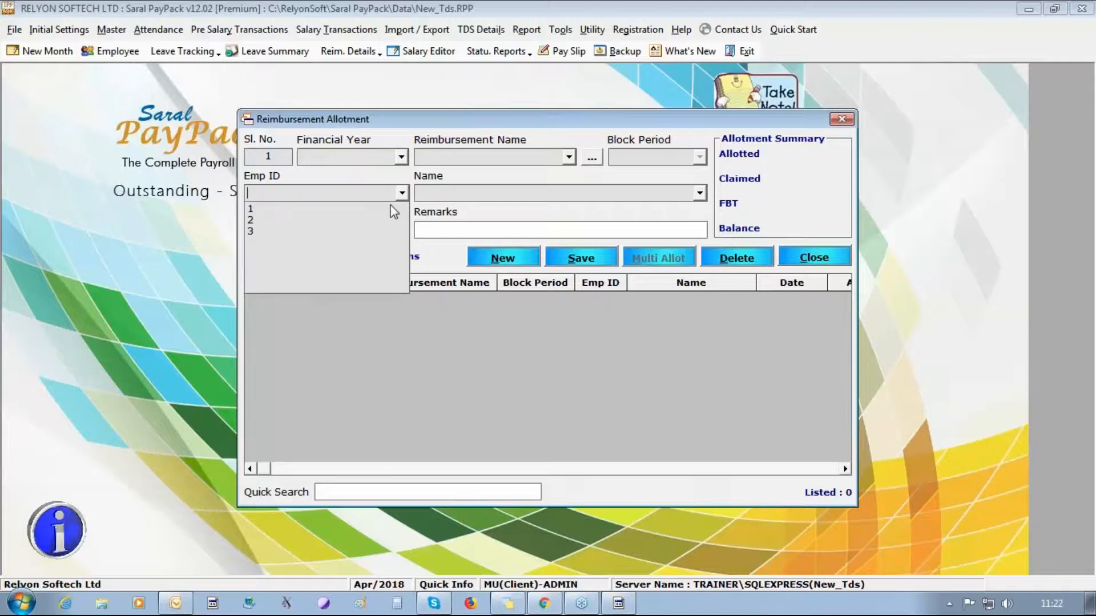
click(390, 207)
click(567, 157)
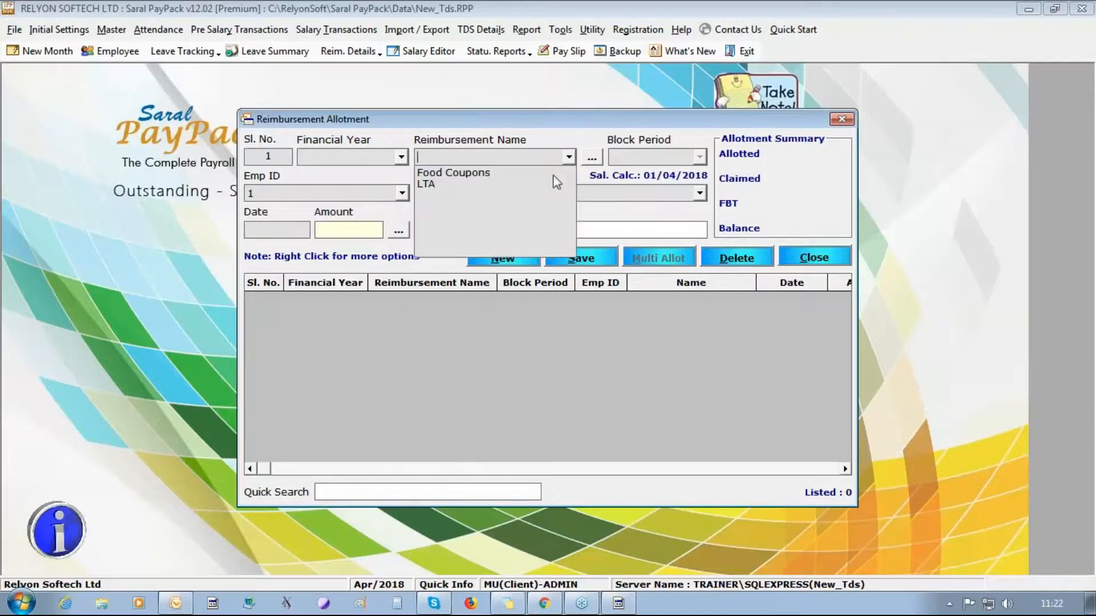
click(542, 184)
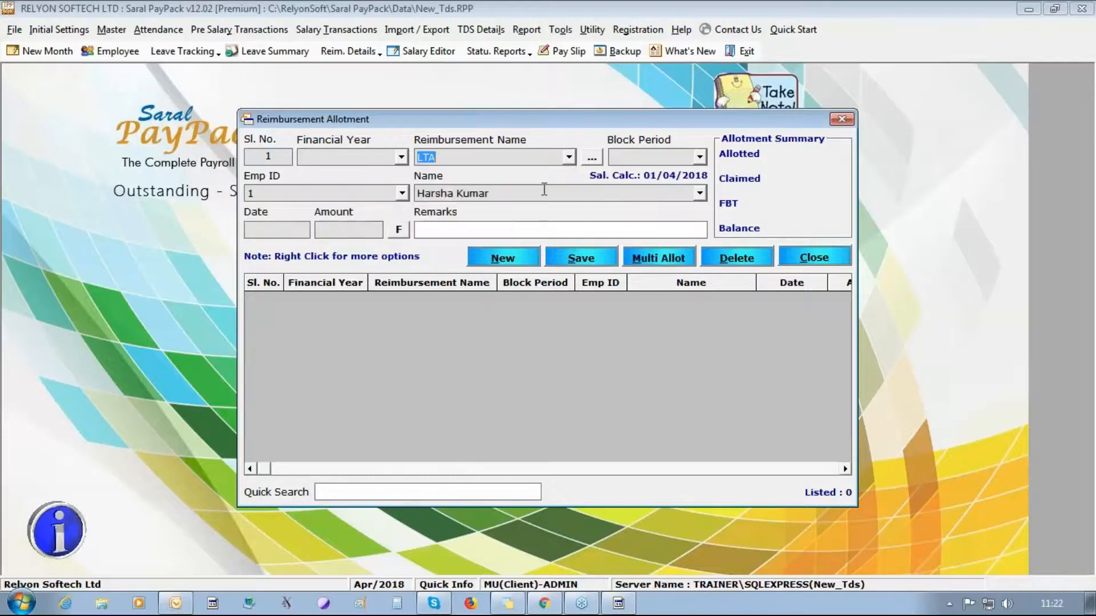
click(699, 157)
click(676, 173)
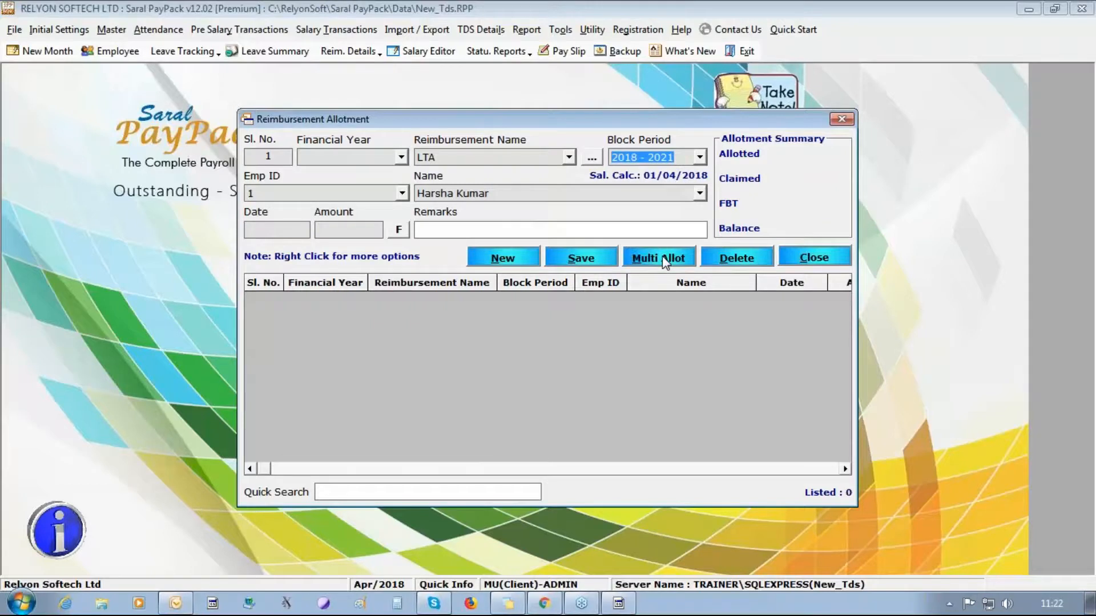
click(297, 228)
text(01/04)
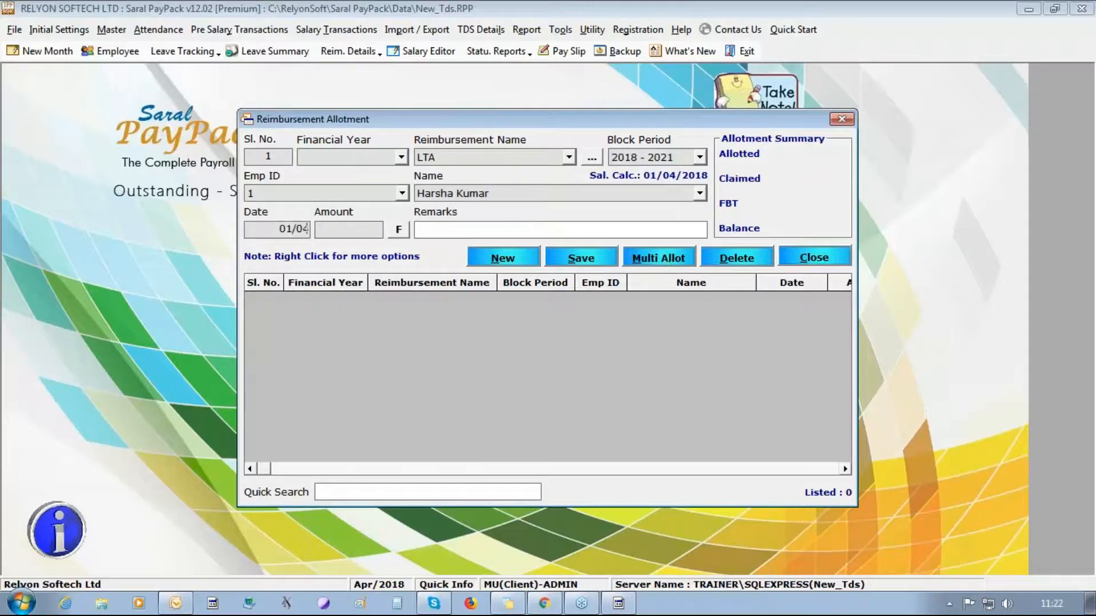
text(/2018)
key(Tab)
text(10000)
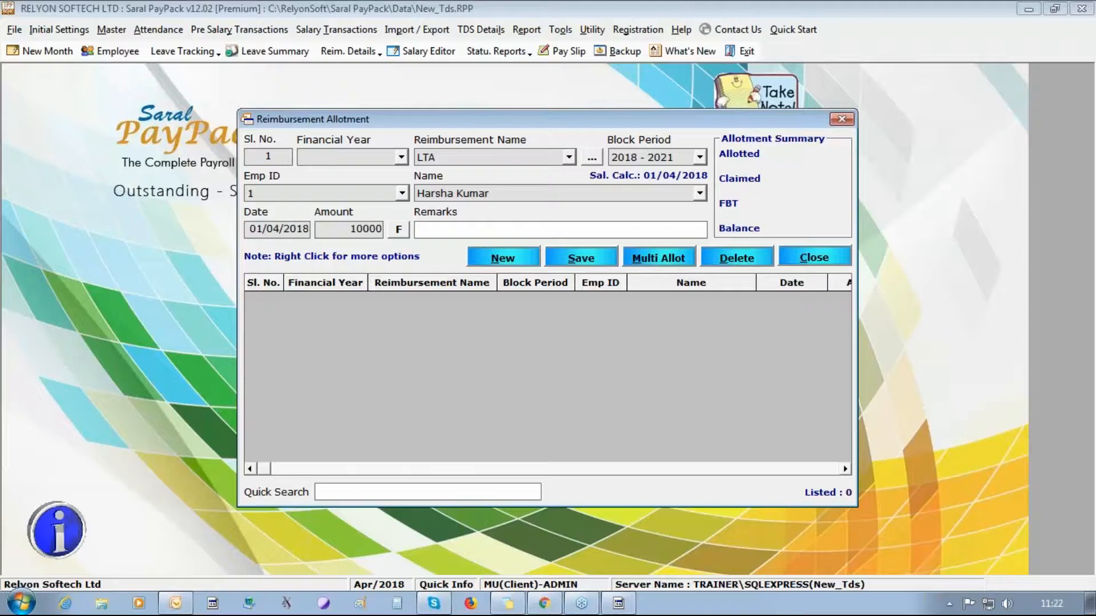
text(0)
- Set financial year 2018 - 2019, save the allotment, and close the form
click(572, 260)
click(592, 358)
click(401, 158)
click(390, 177)
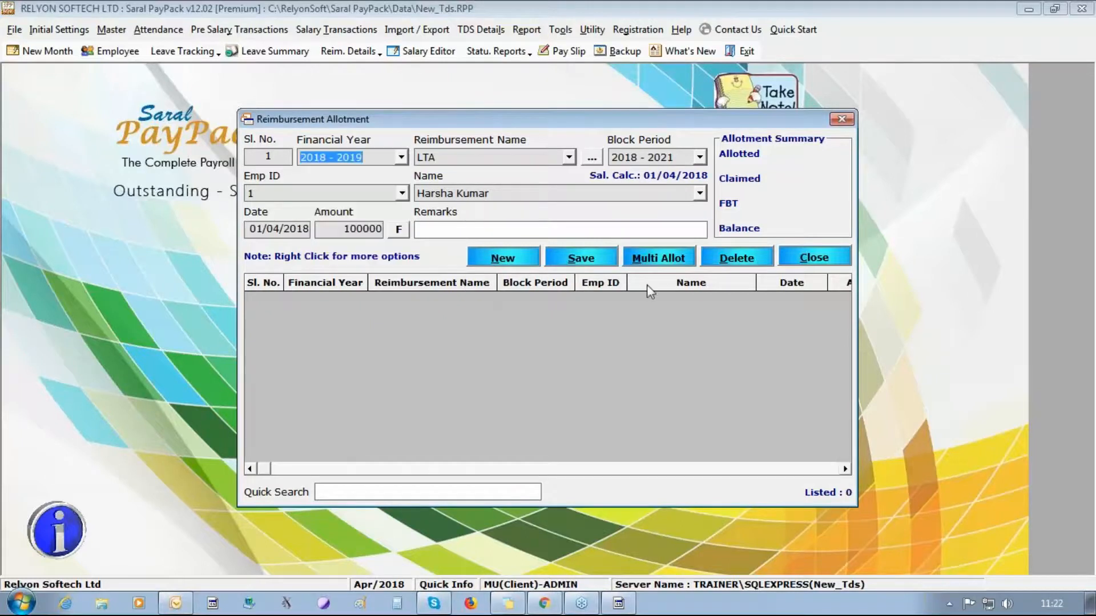
click(569, 265)
click(553, 360)
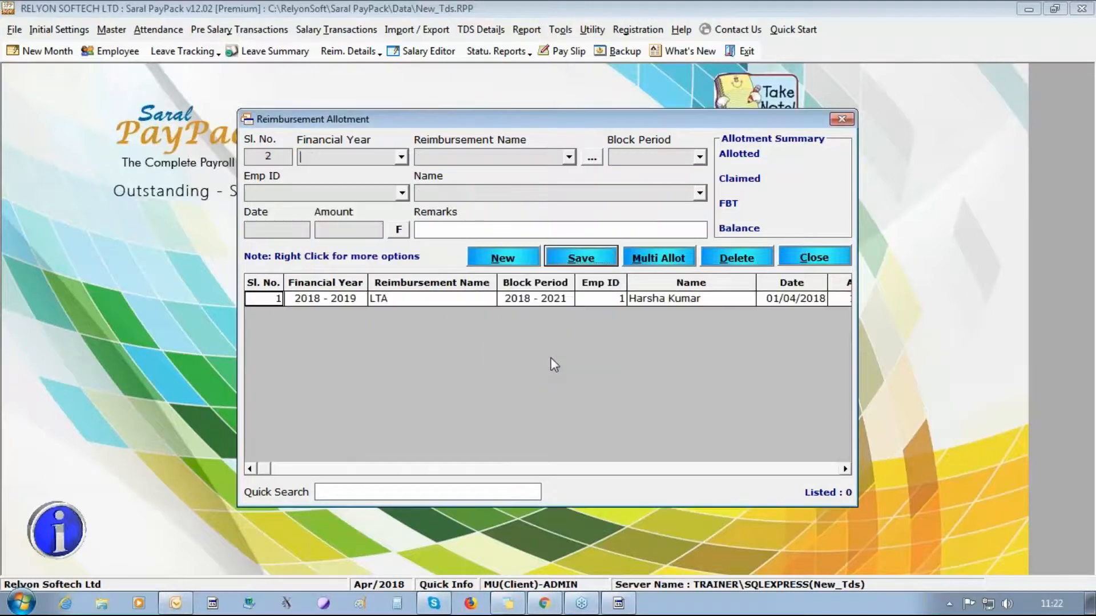
click(805, 259)
- Bring up the Pre Salary Transactions > Reimbursement submenu again
click(162, 32)
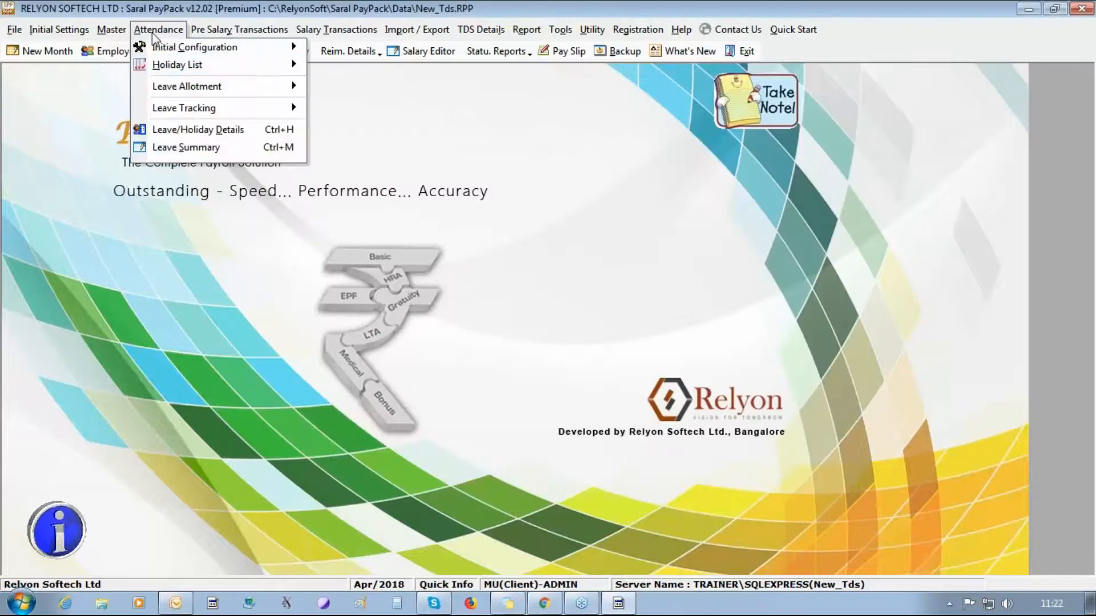
mouse_move(239, 30)
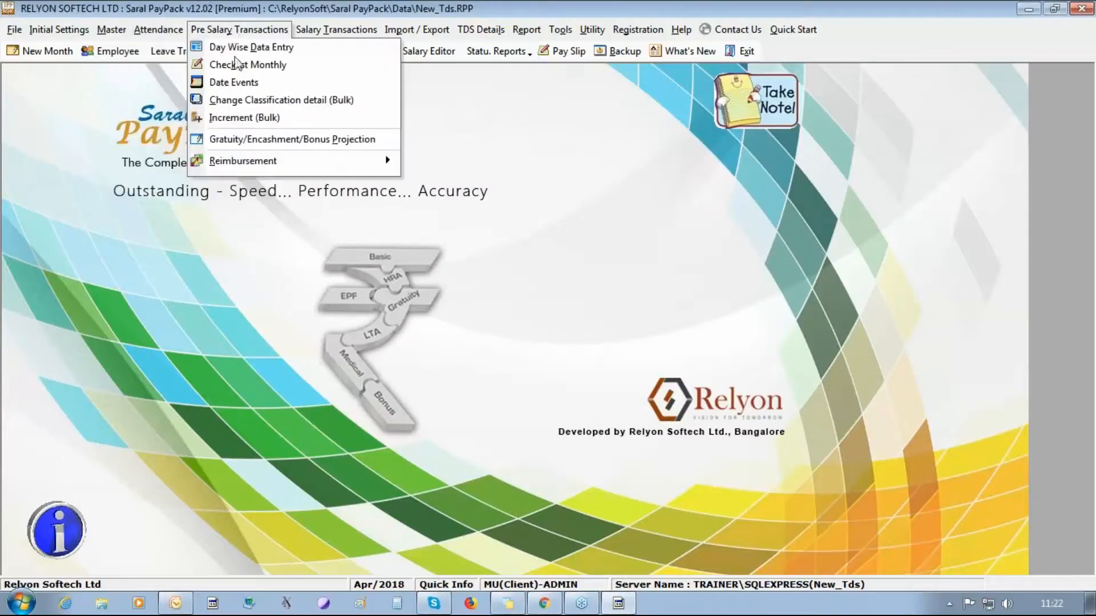
mouse_move(276, 162)
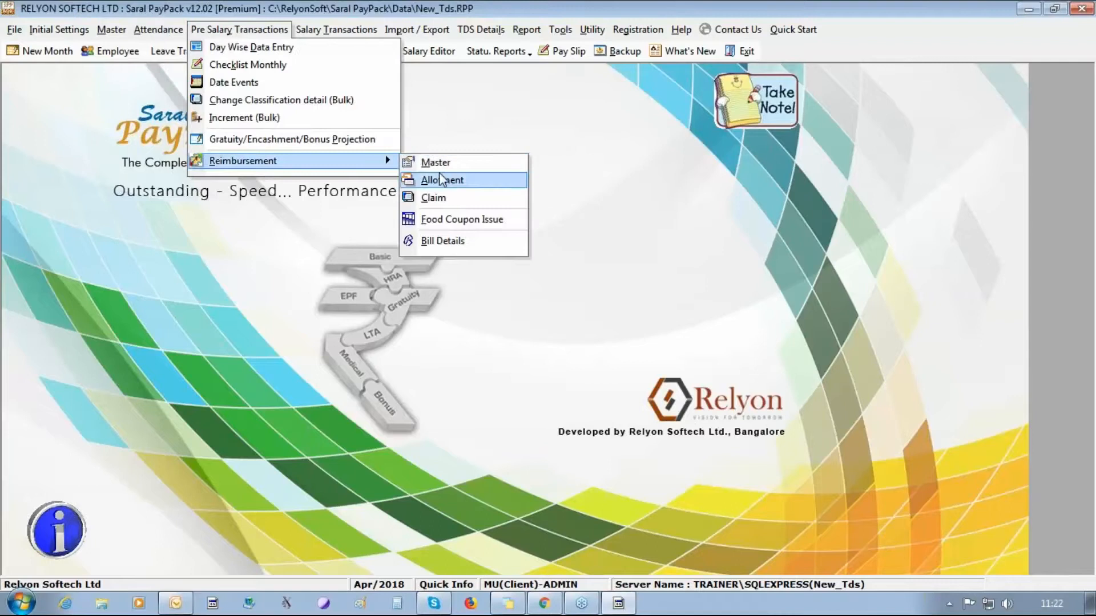
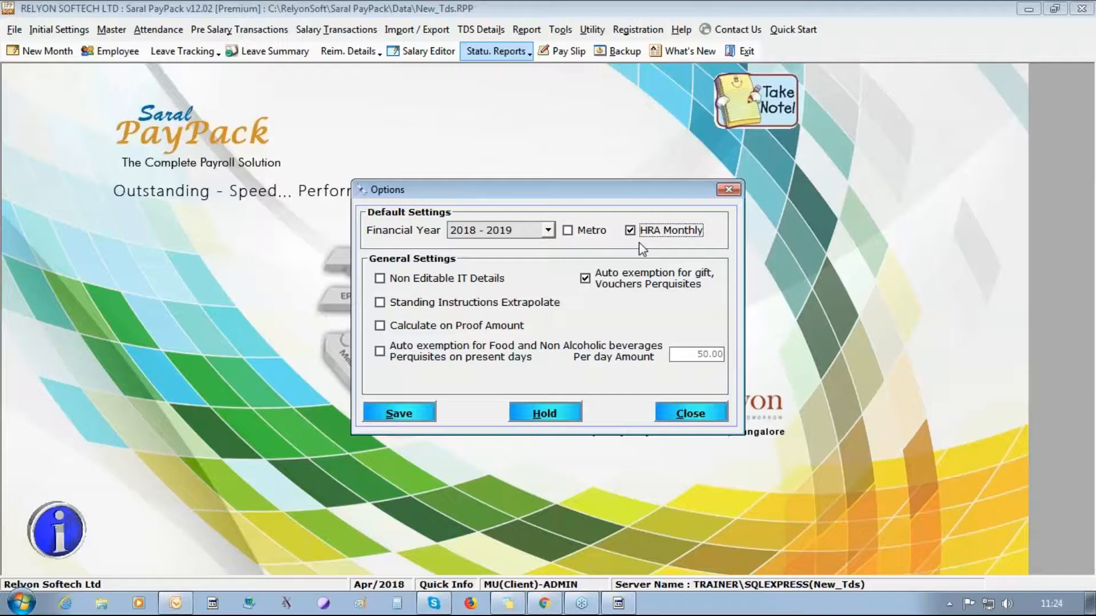
- Enable Non Editable IT Details and Calculate on Proof Amount, leave extrapolation off, and save the TDS options
click(447, 276)
click(451, 279)
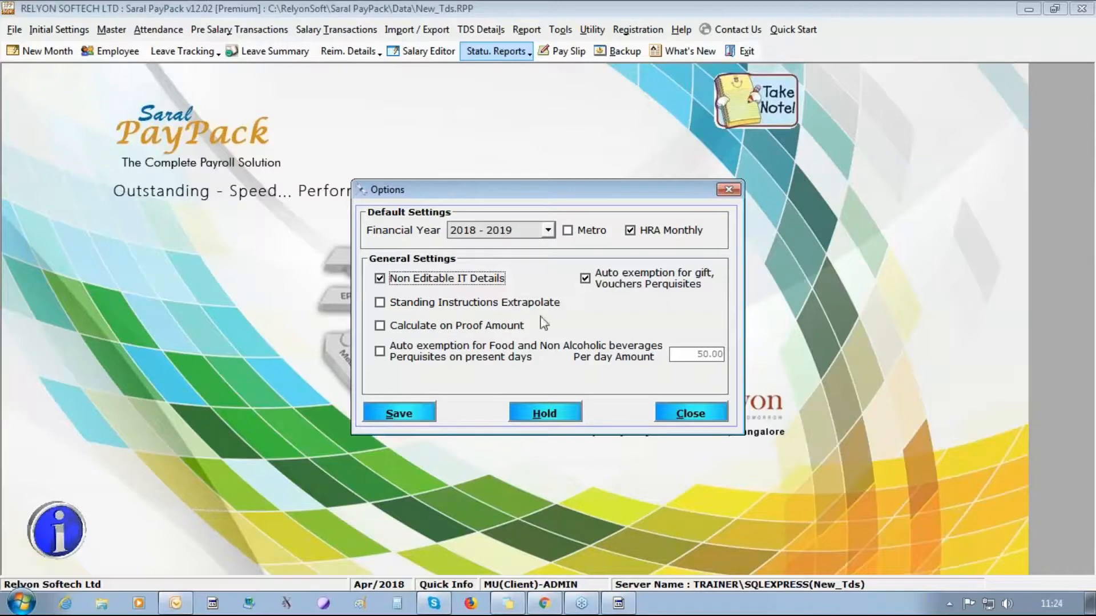
click(436, 303)
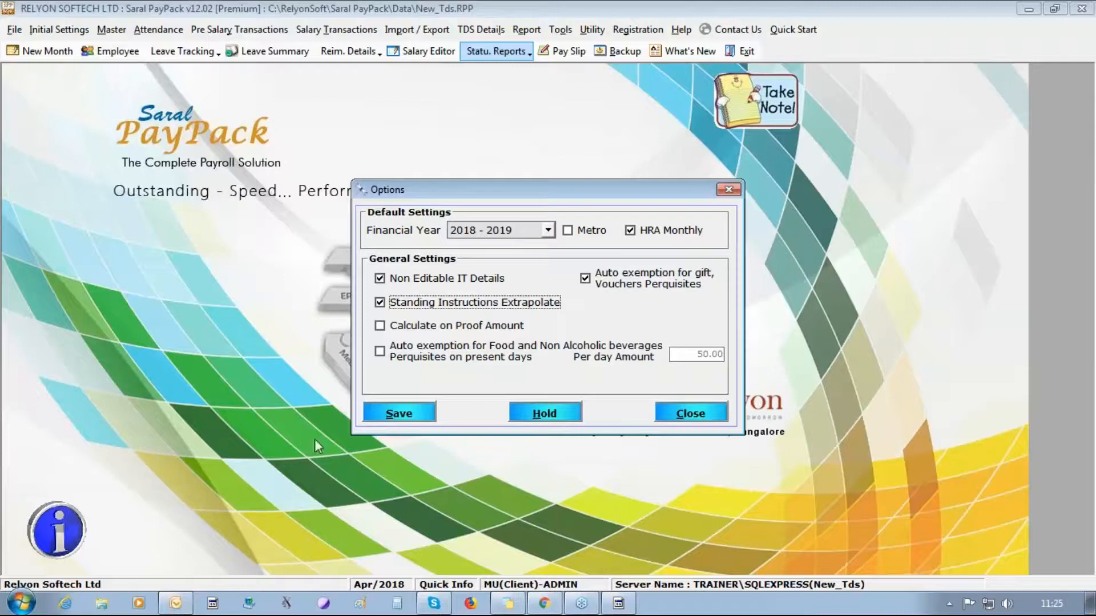
click(380, 303)
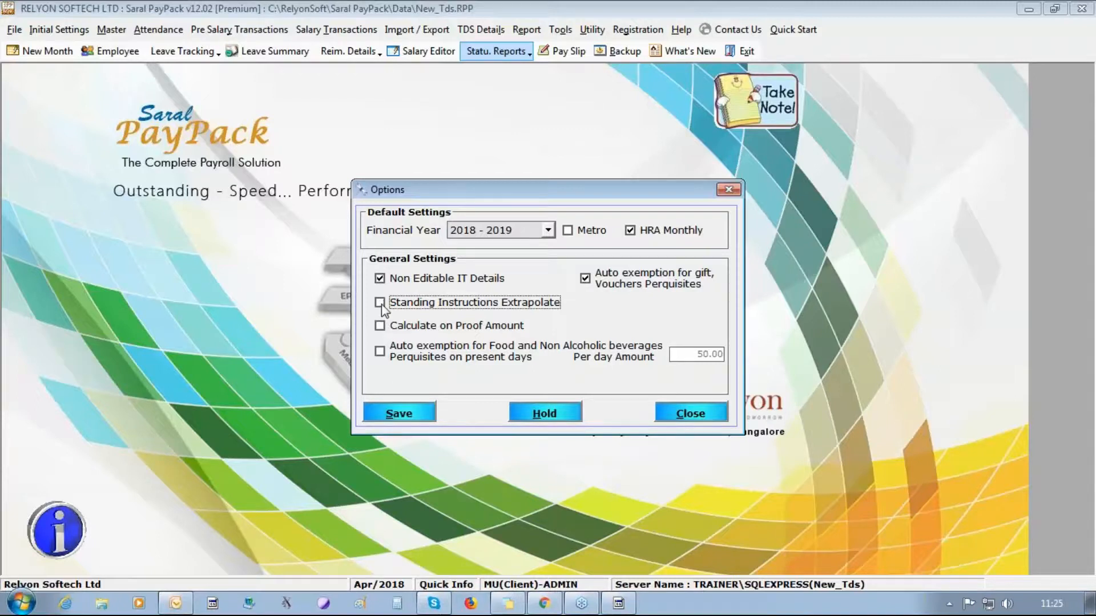
click(403, 326)
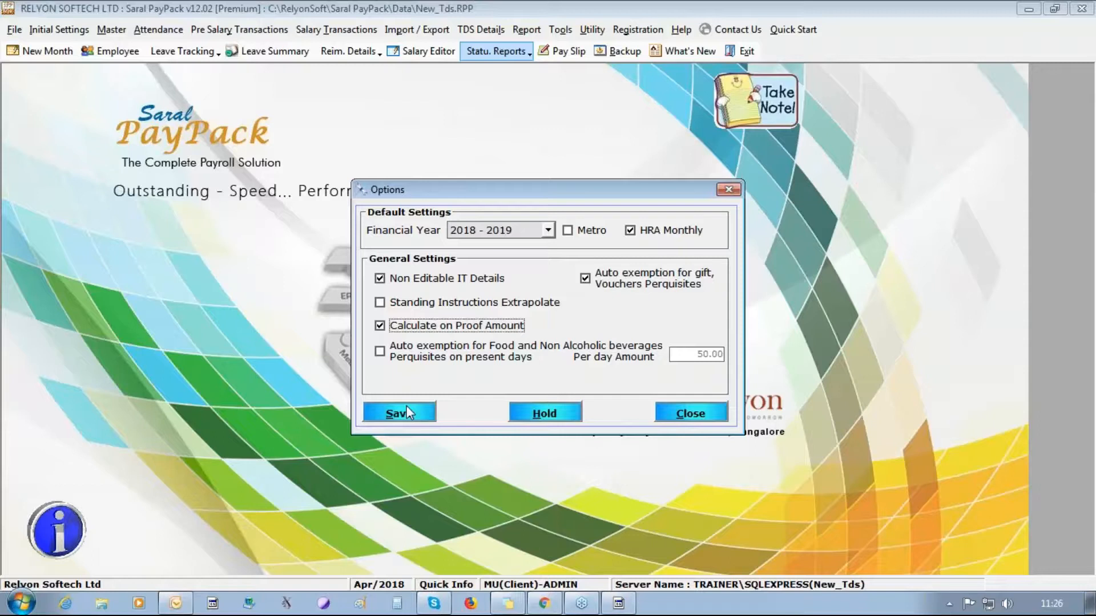
click(407, 413)
click(561, 366)
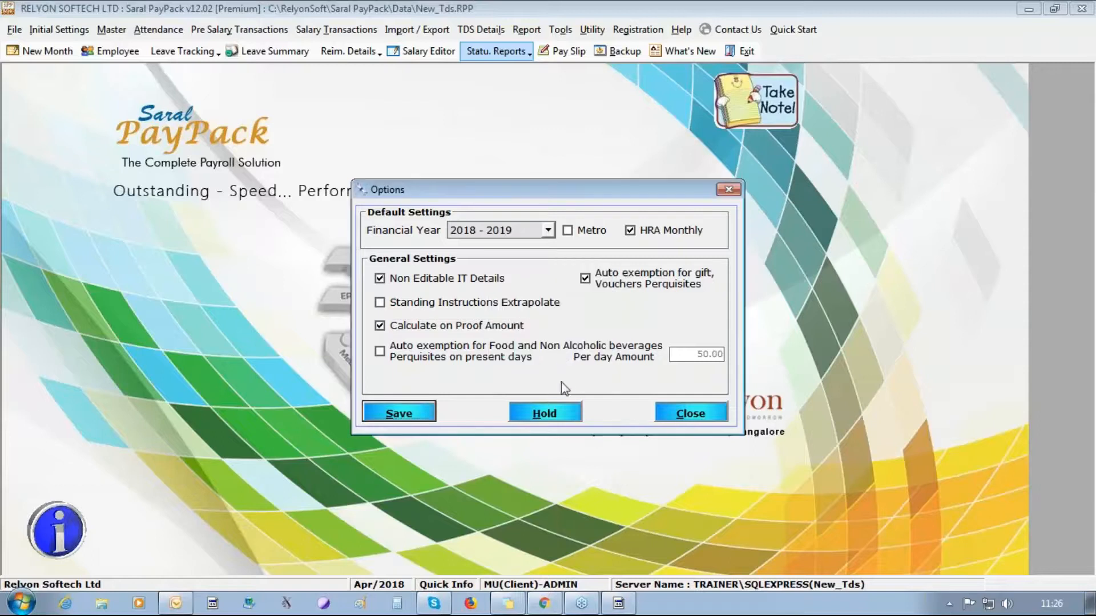
click(681, 413)
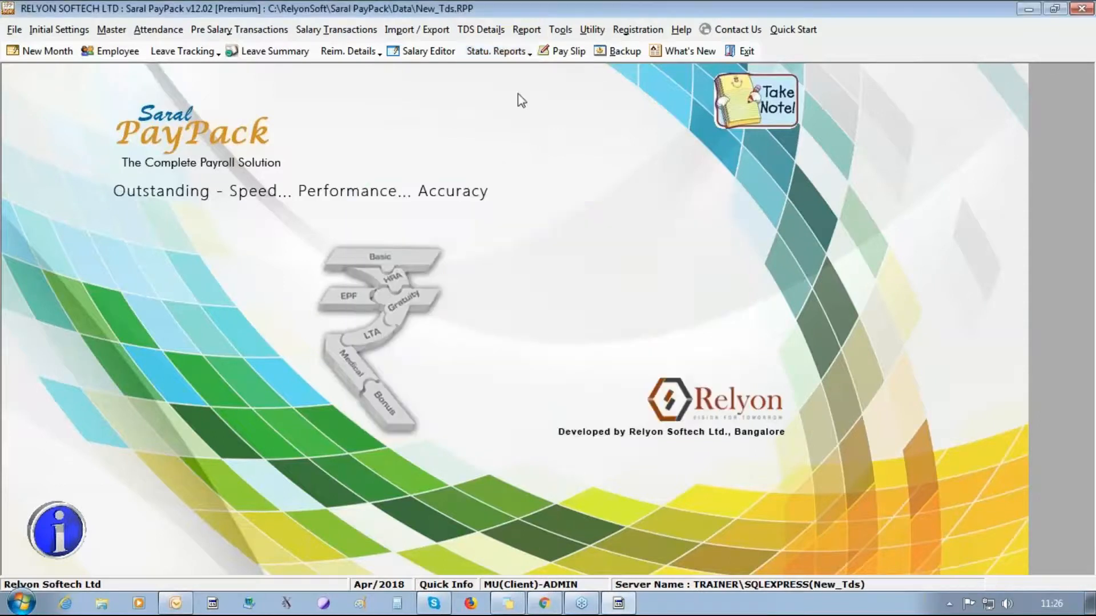
click(465, 32)
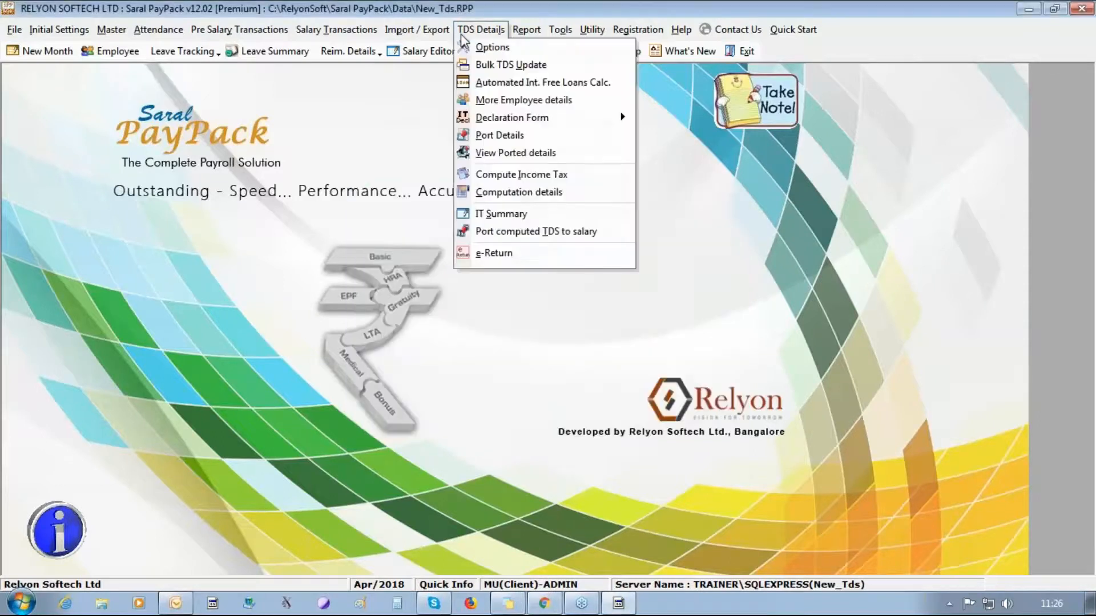
- Start Bulk TDS Update and accept all three salary recalculation prompts
click(484, 66)
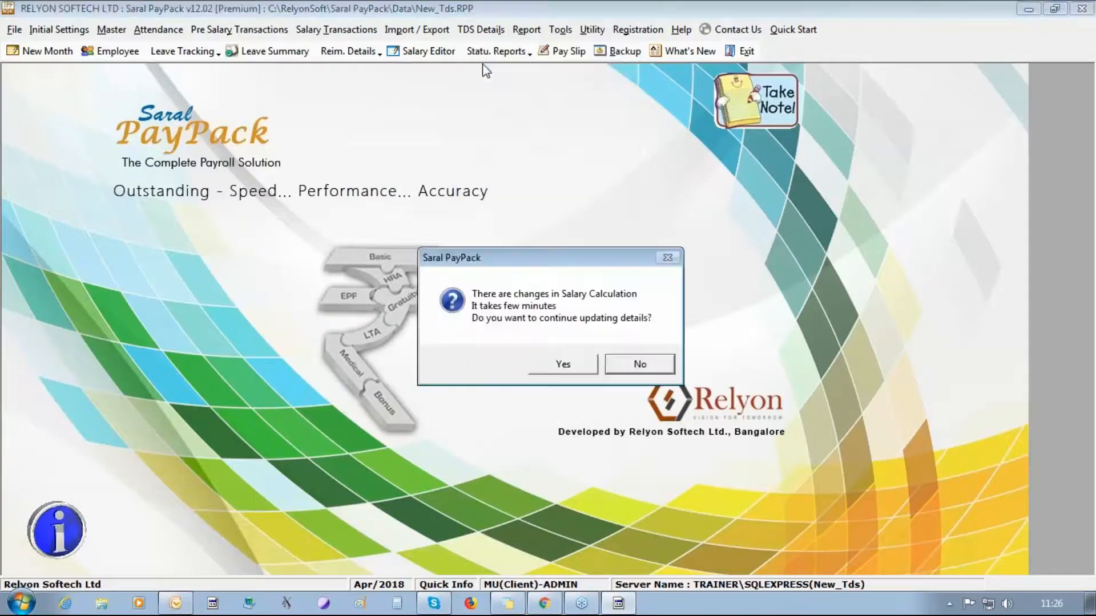
click(563, 365)
click(562, 365)
click(562, 365)
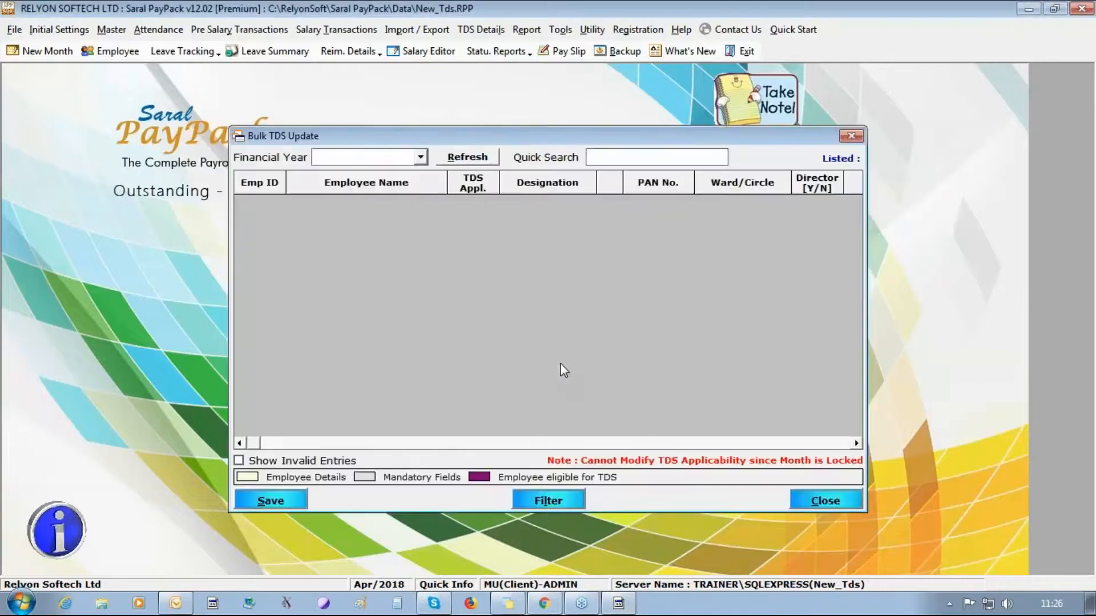
- List the employees for 2018 - 2019 and save the bulk TDS records
click(421, 157)
click(411, 171)
click(469, 161)
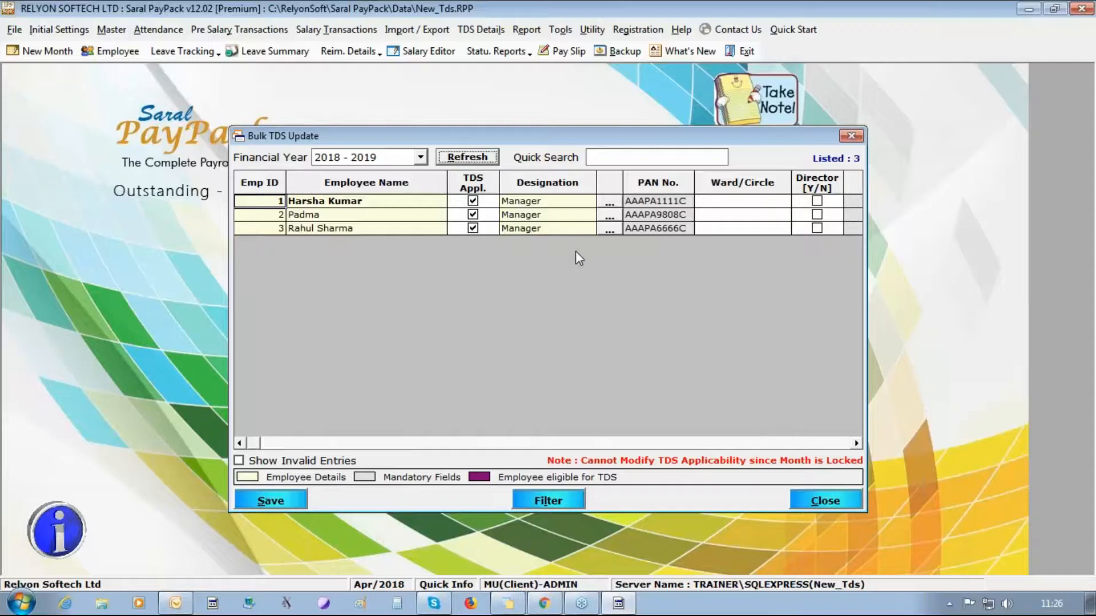
right_click(596, 205)
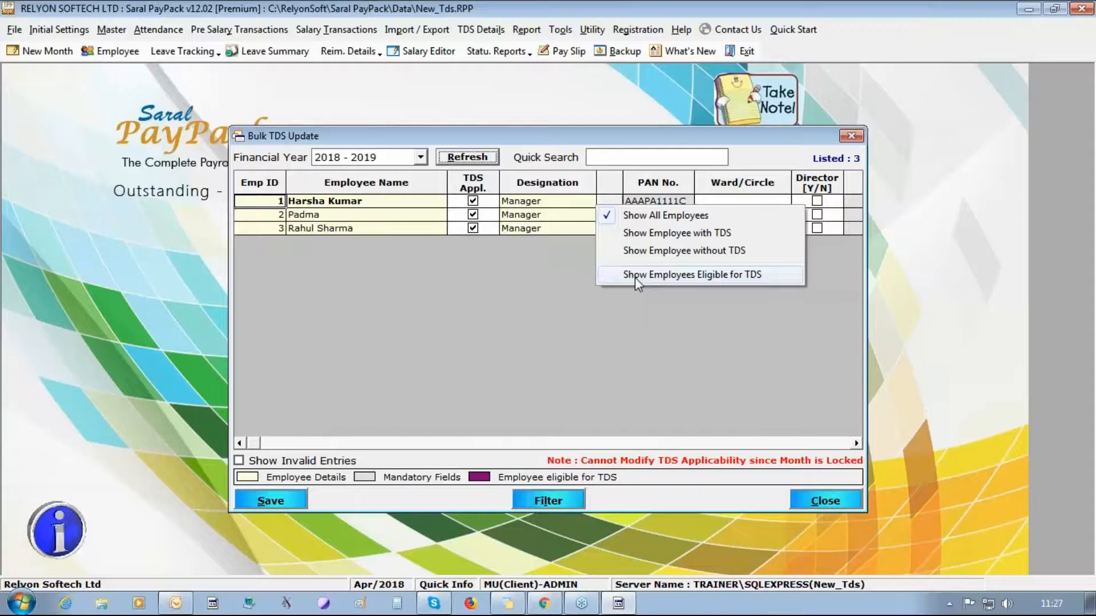
click(287, 498)
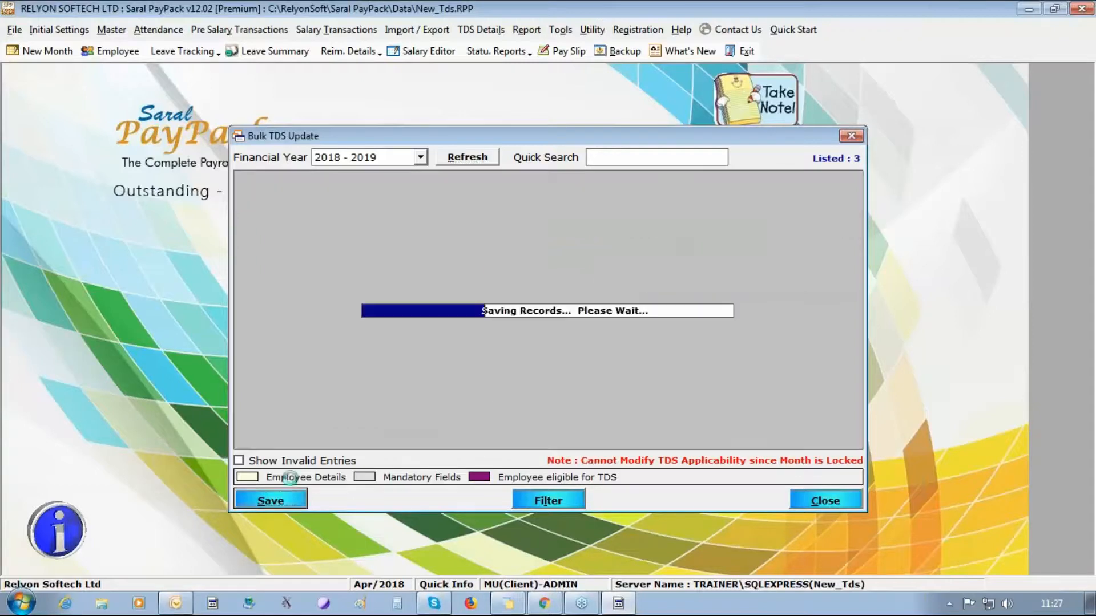
click(568, 357)
click(825, 501)
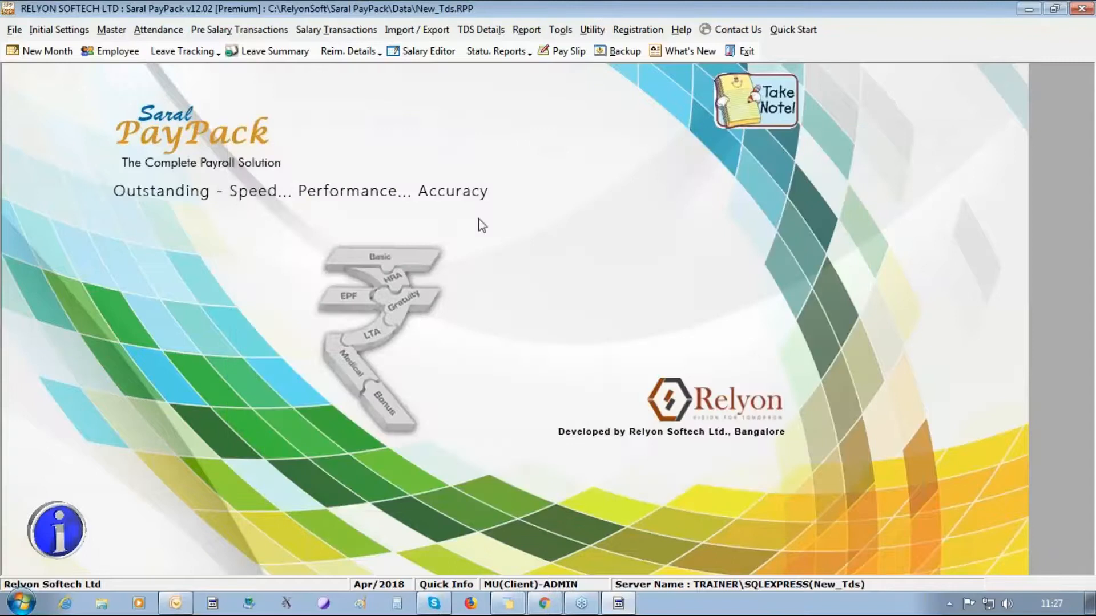
- In Rent Paid Details, mark employee 1's rent as Yearly with a total of 100000
click(481, 31)
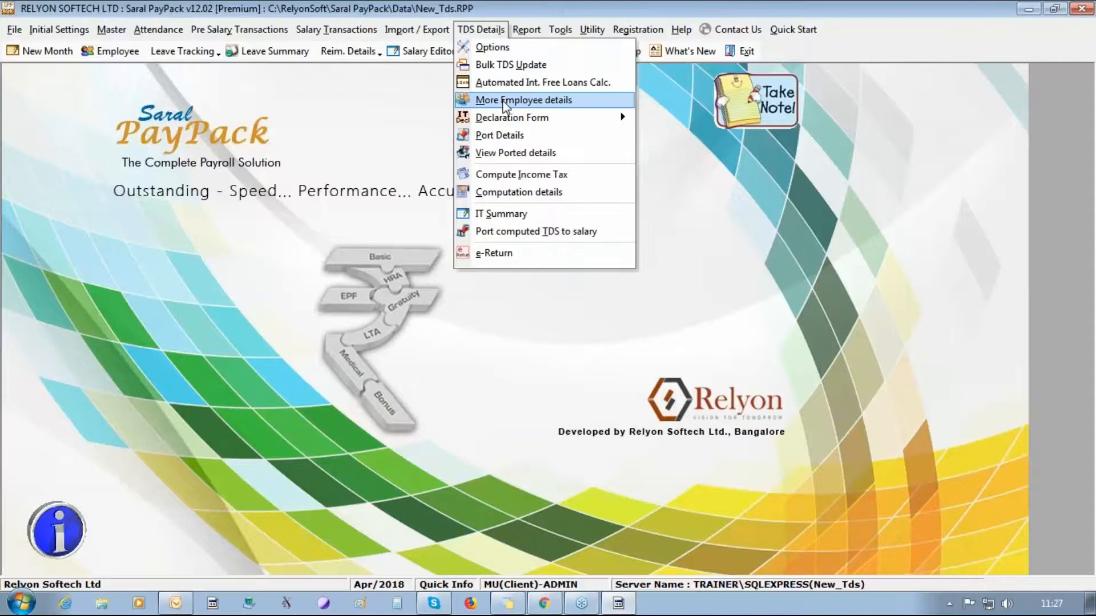
click(504, 101)
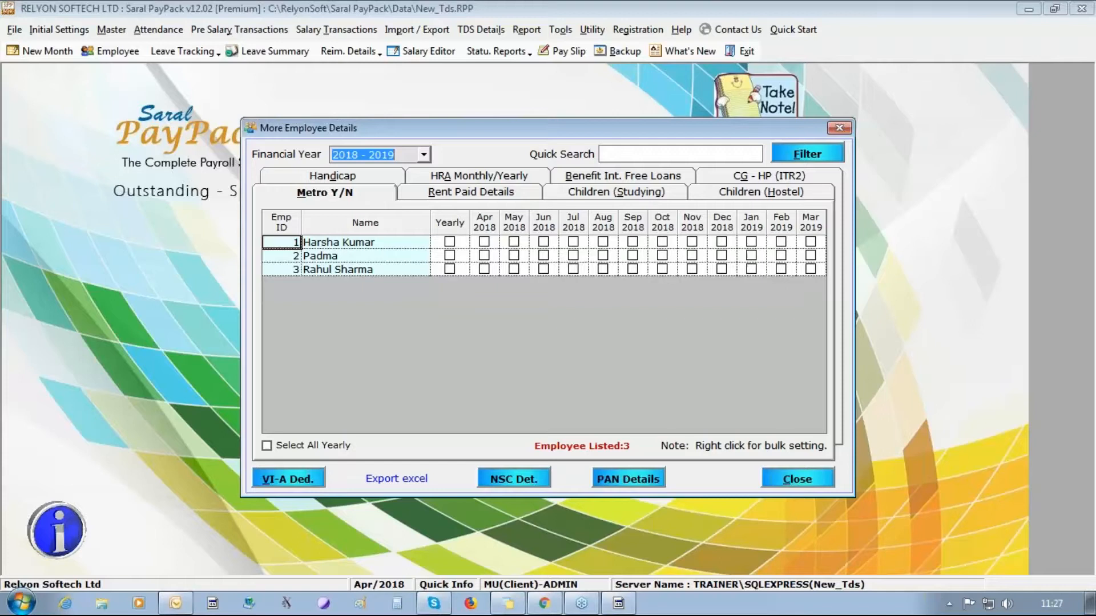
click(472, 192)
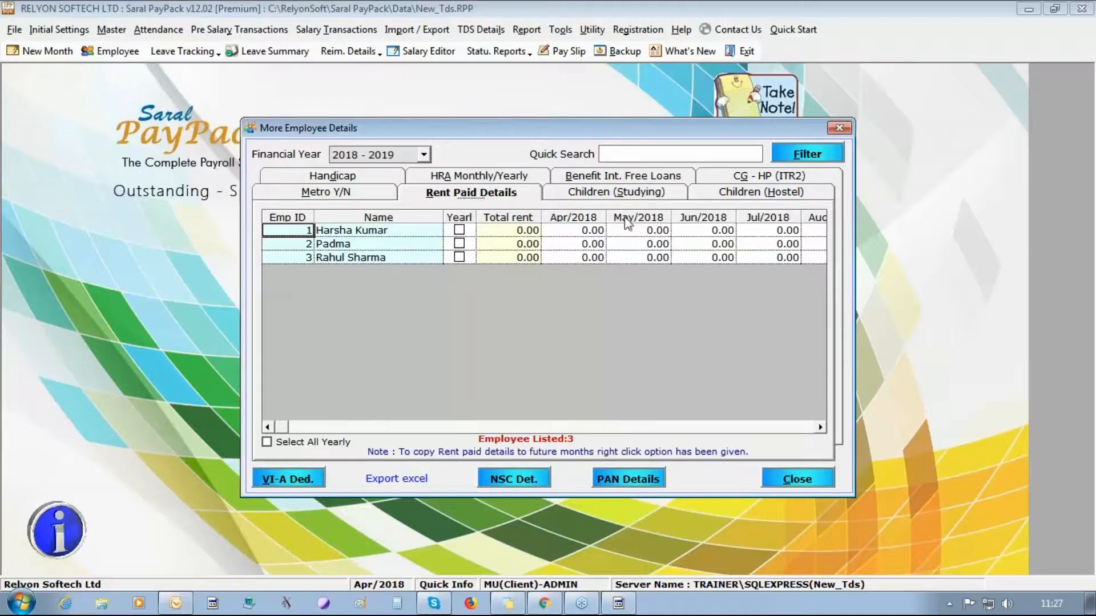
click(568, 233)
text(10000)
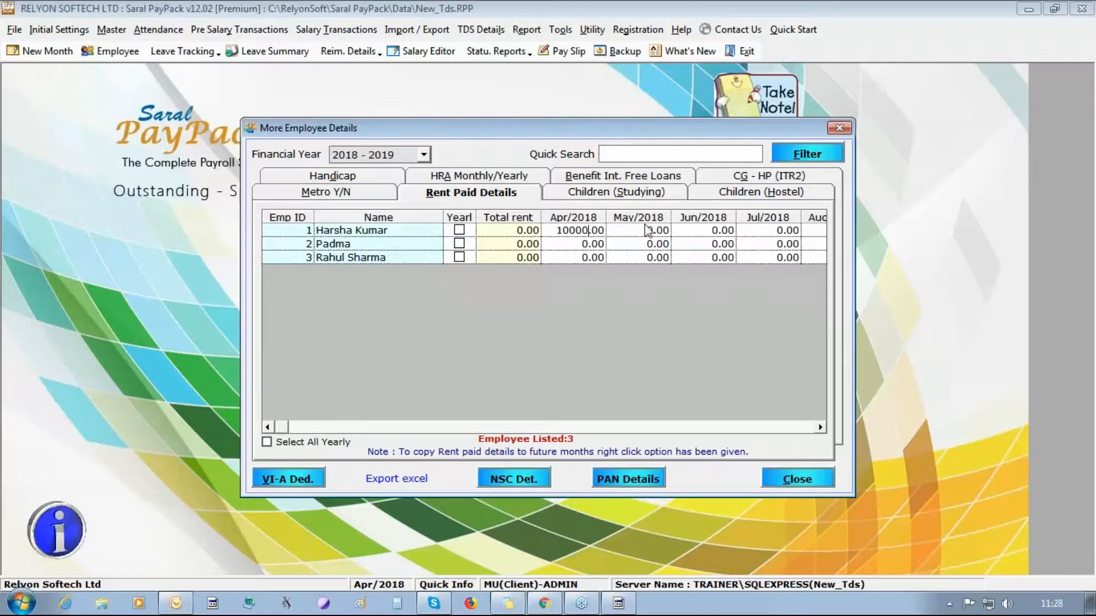
click(458, 230)
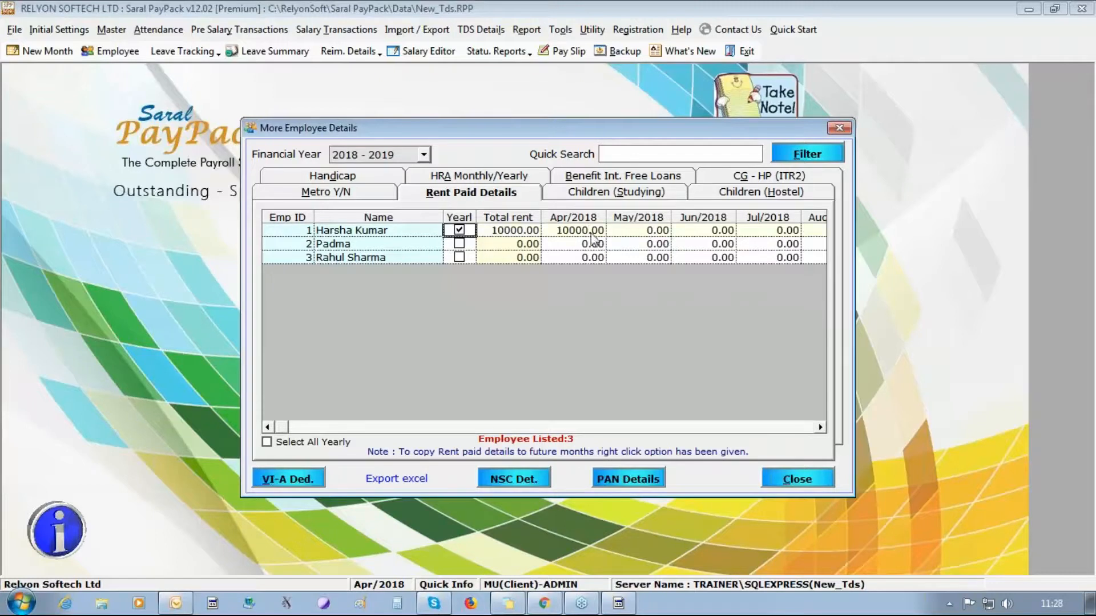
click(508, 230)
text(100000)
key(Return)
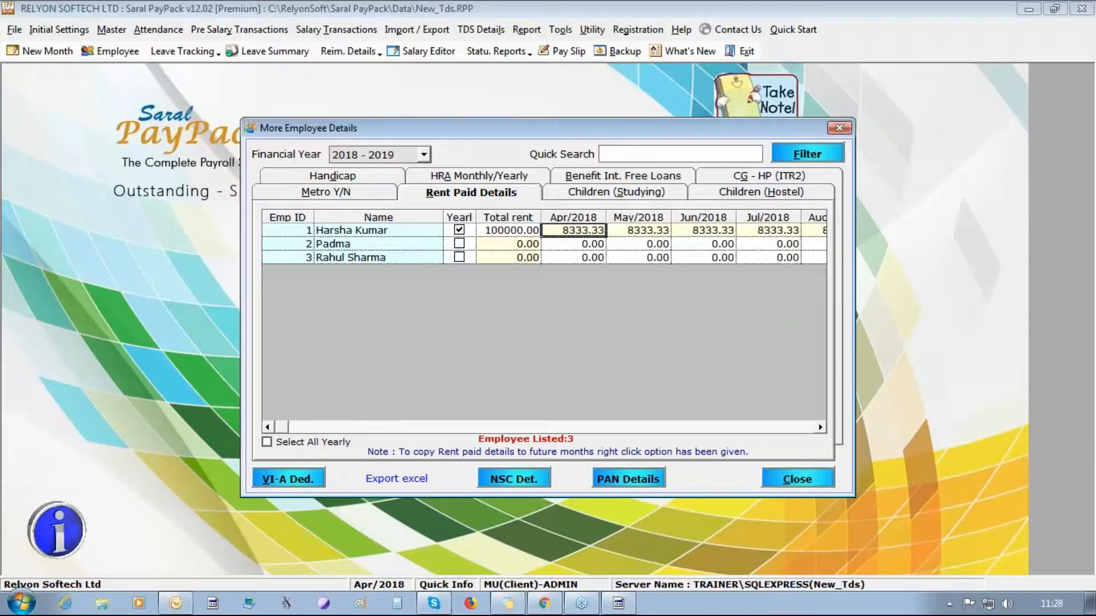
click(624, 478)
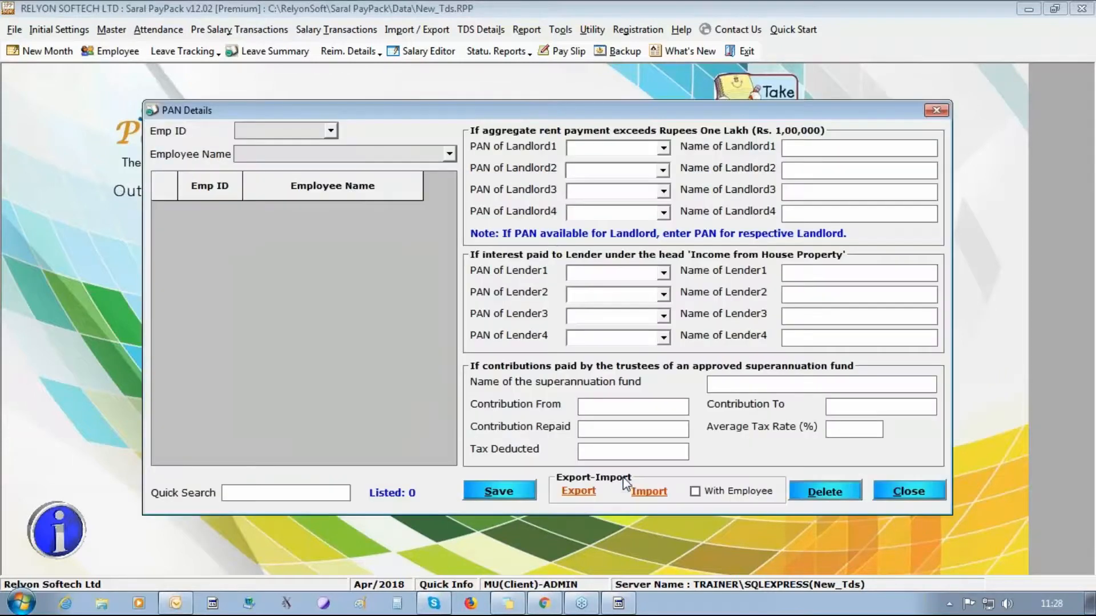
click(331, 131)
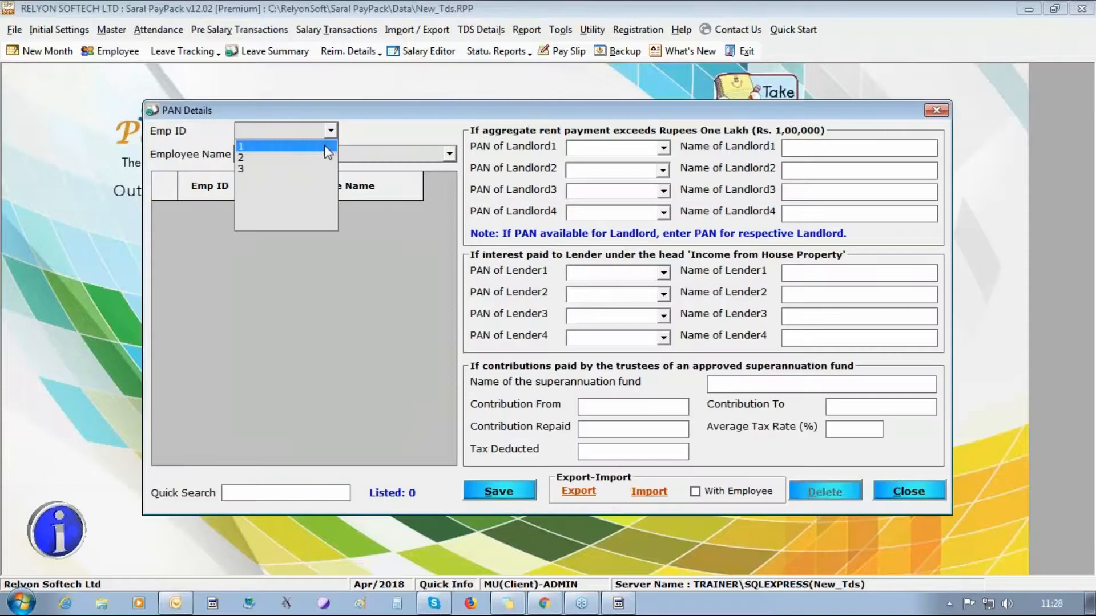
click(325, 146)
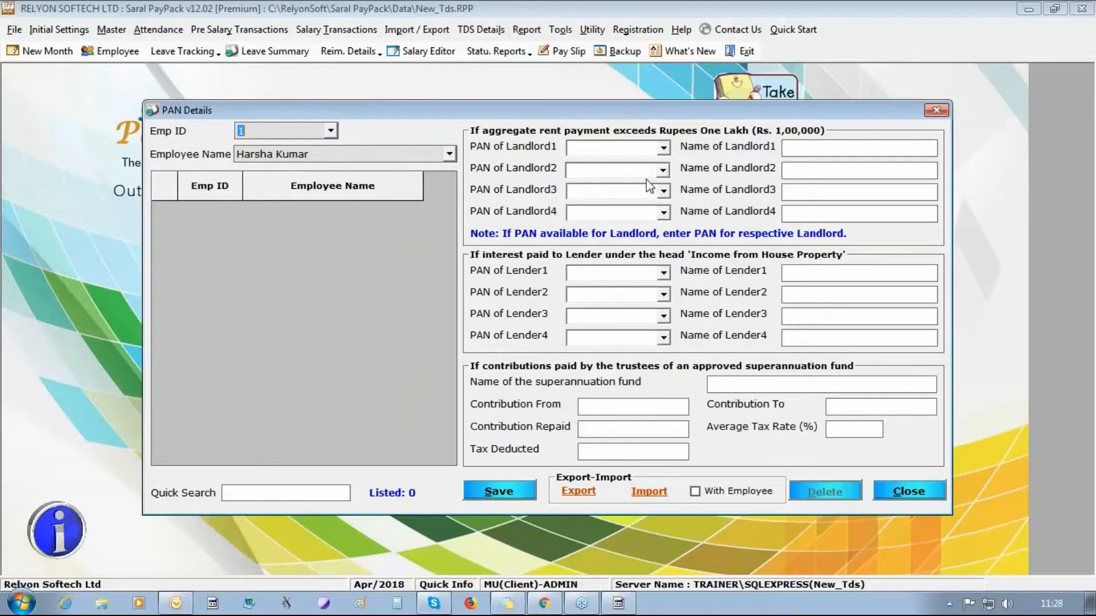
click(822, 171)
click(898, 492)
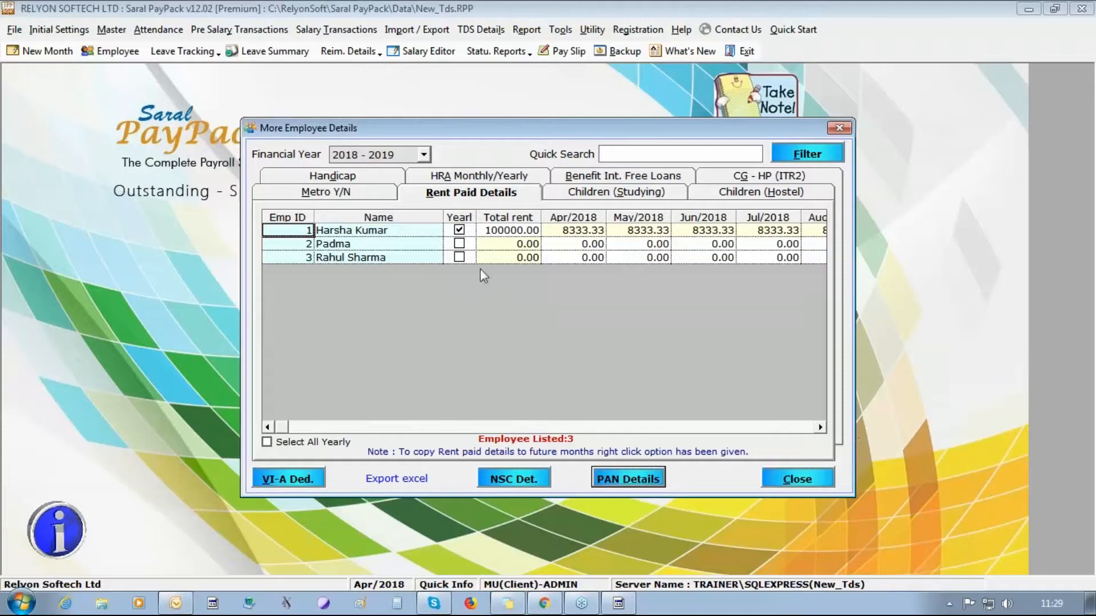
- Enter employee 3's rent as 10000 for April 2018 and 12000 for May and June
click(568, 261)
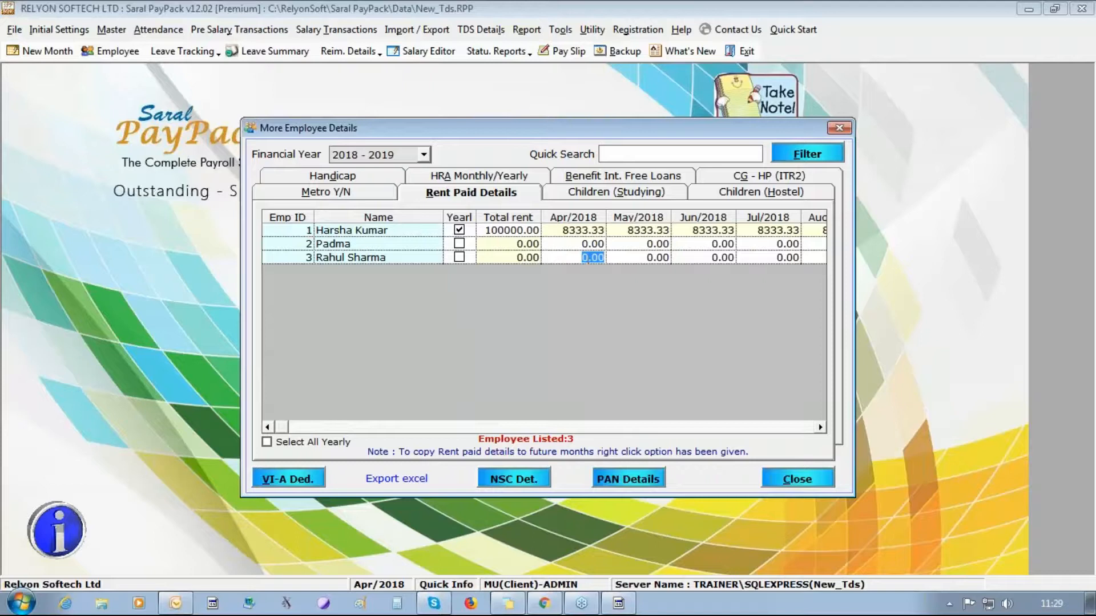
text(10000)
key(Tab)
text(1200)
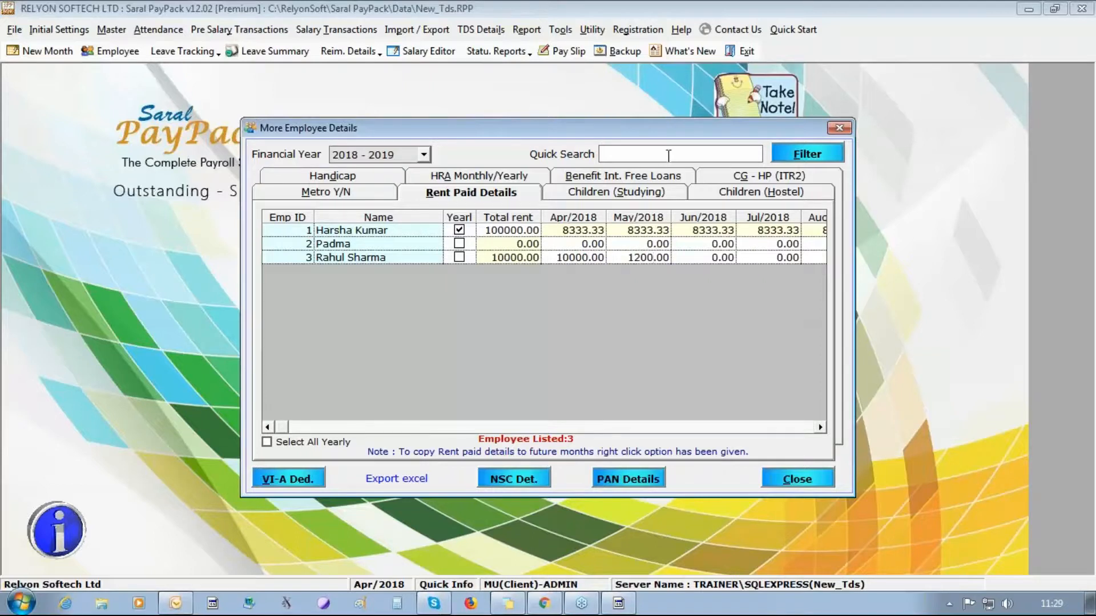
text(0)
key(Tab)
text(12000)
text(0)
key(BackSpace)
- On the CG - HP (ITR2) tab, mark employee 2's house property as let out
click(769, 175)
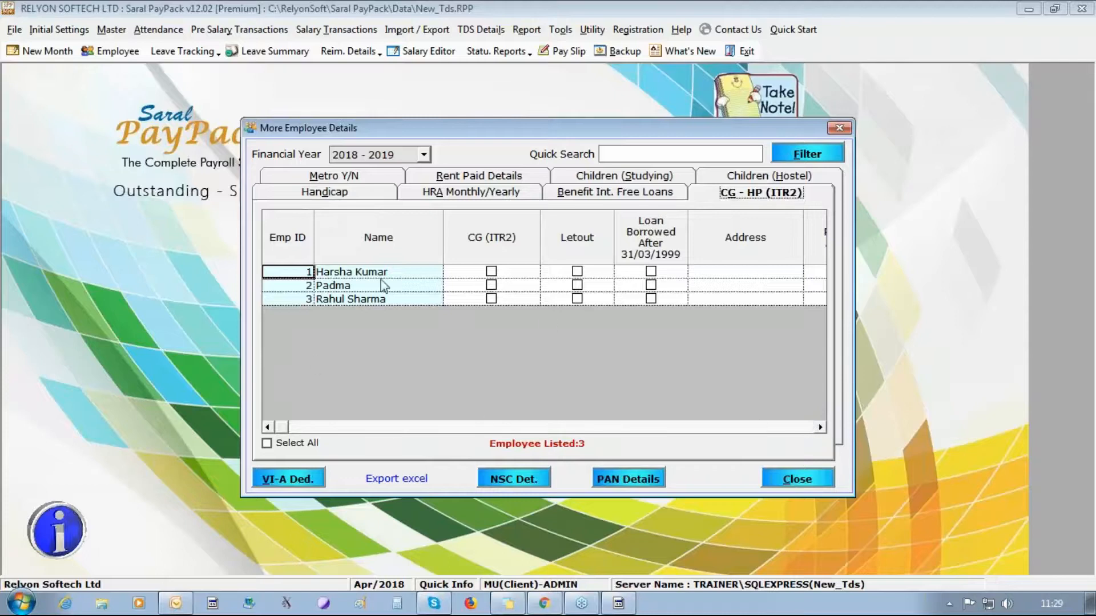
click(579, 287)
click(577, 285)
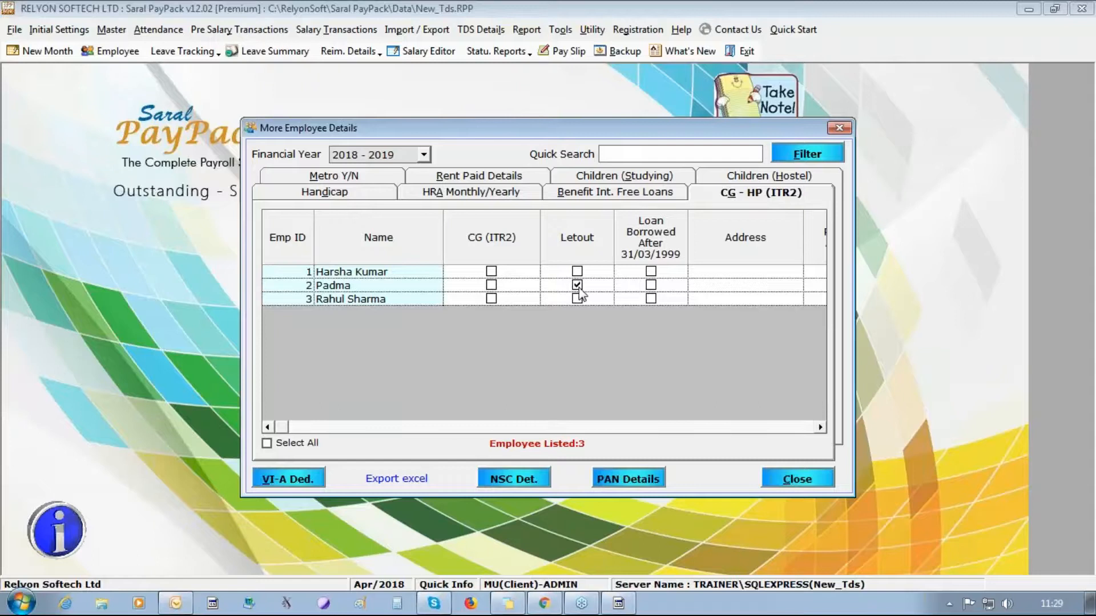
click(819, 428)
click(819, 427)
click(819, 427)
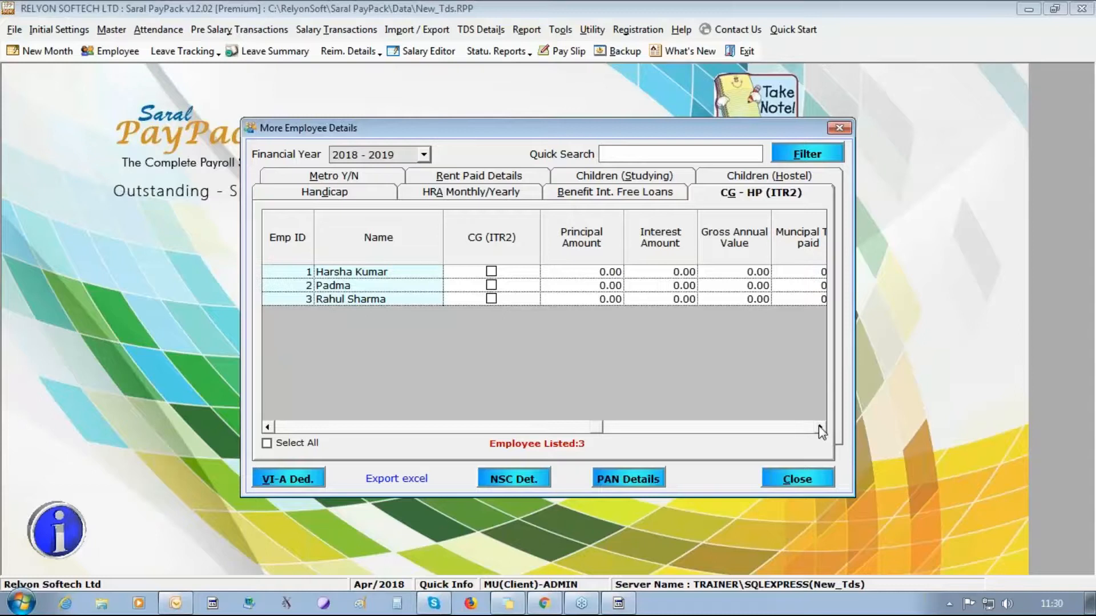
- Enter a gross annual value of 200000 for Padma, then scroll back to the Letout column
click(568, 273)
key(Down)
key(Right)
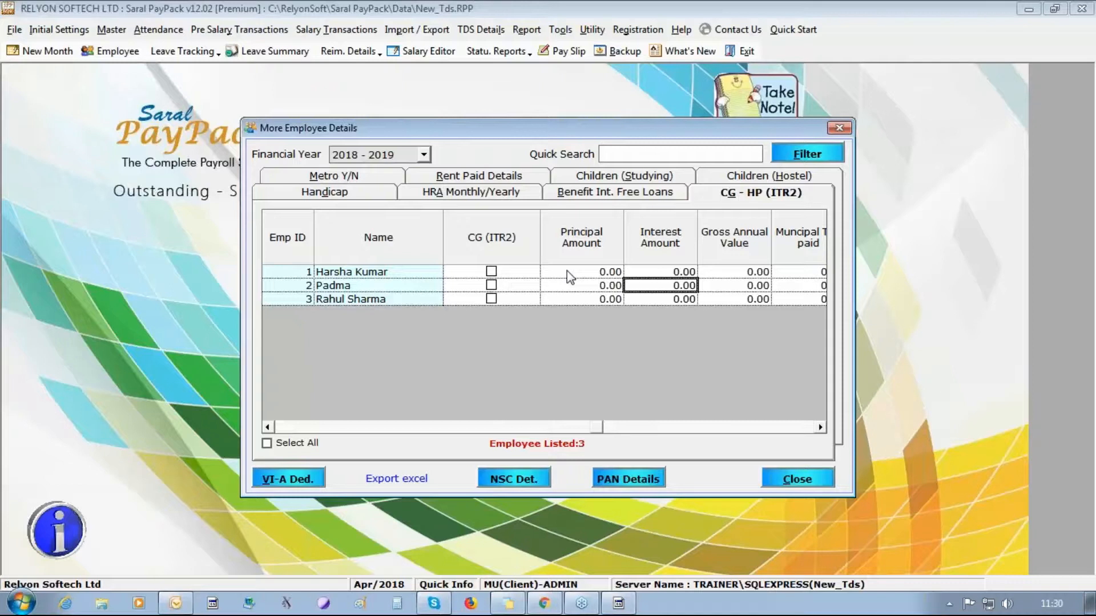
key(Right)
text(200000)
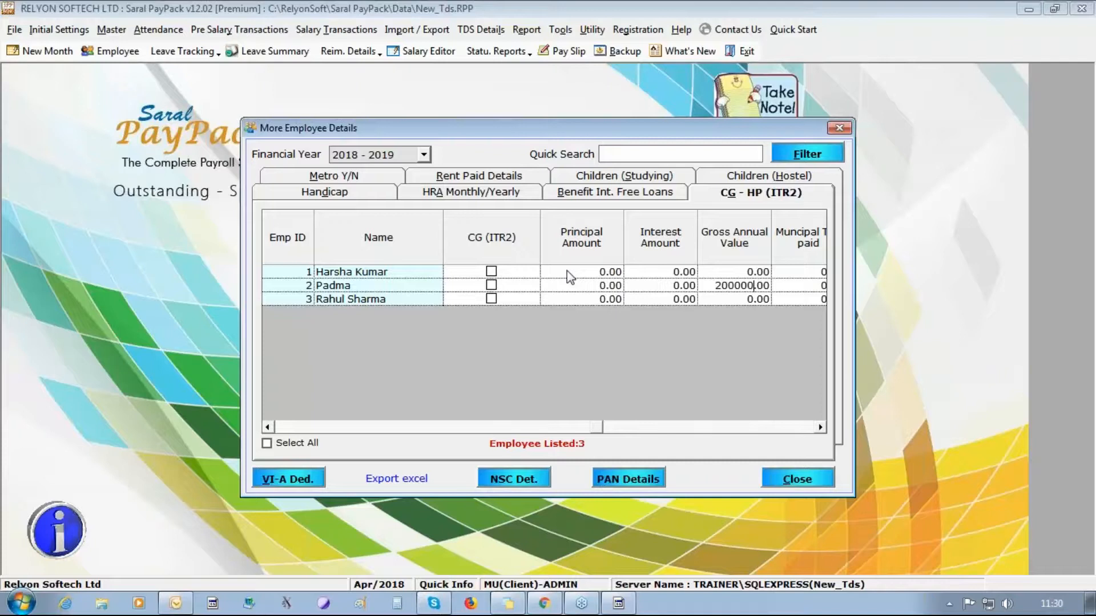
key(Right)
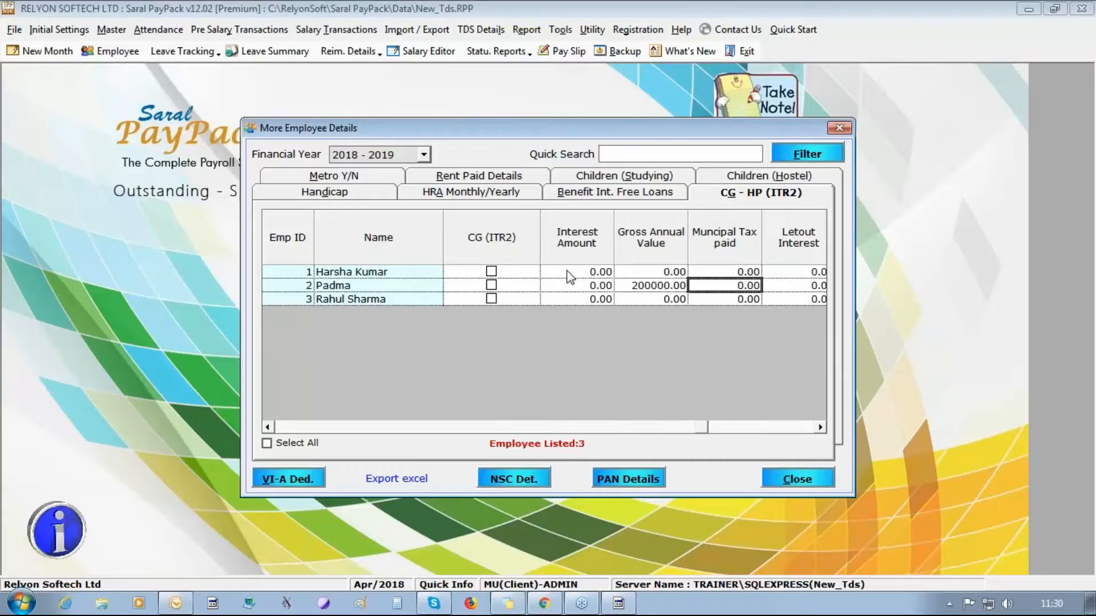
key(Right)
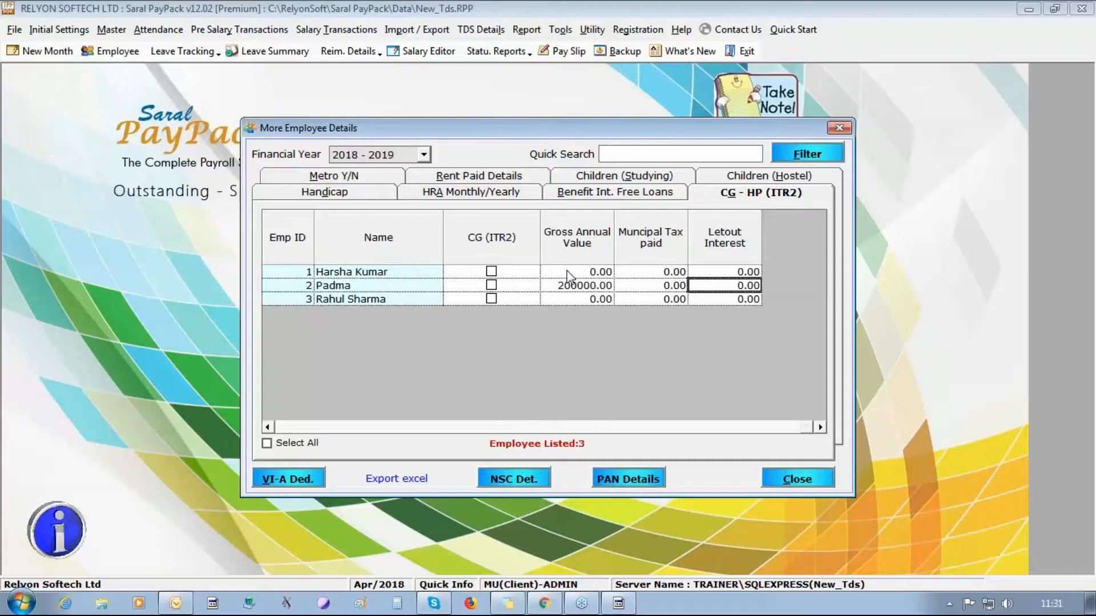
click(267, 427)
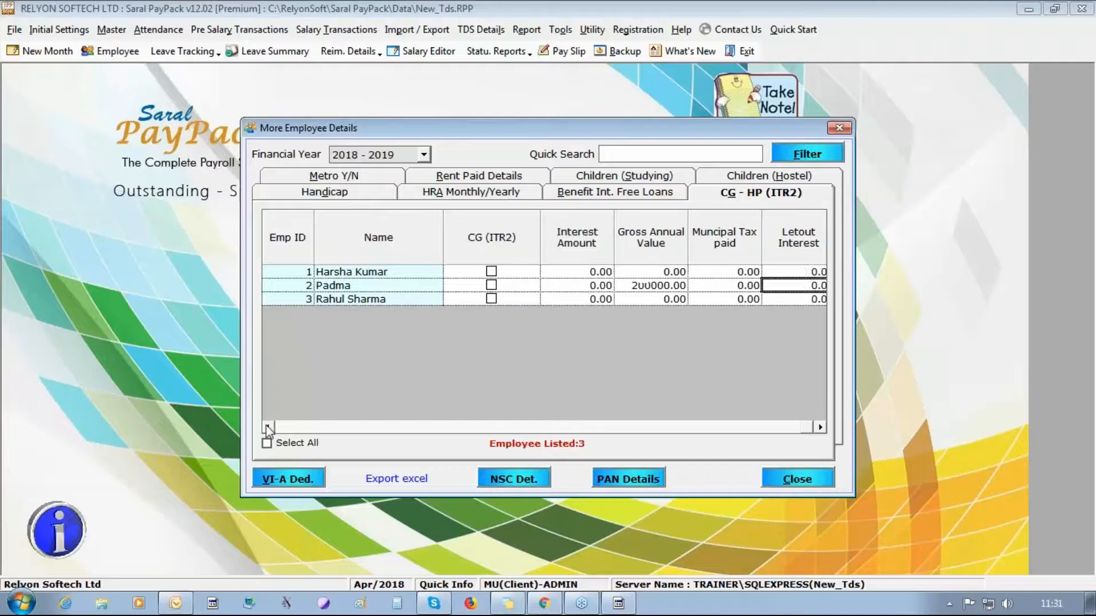
click(268, 427)
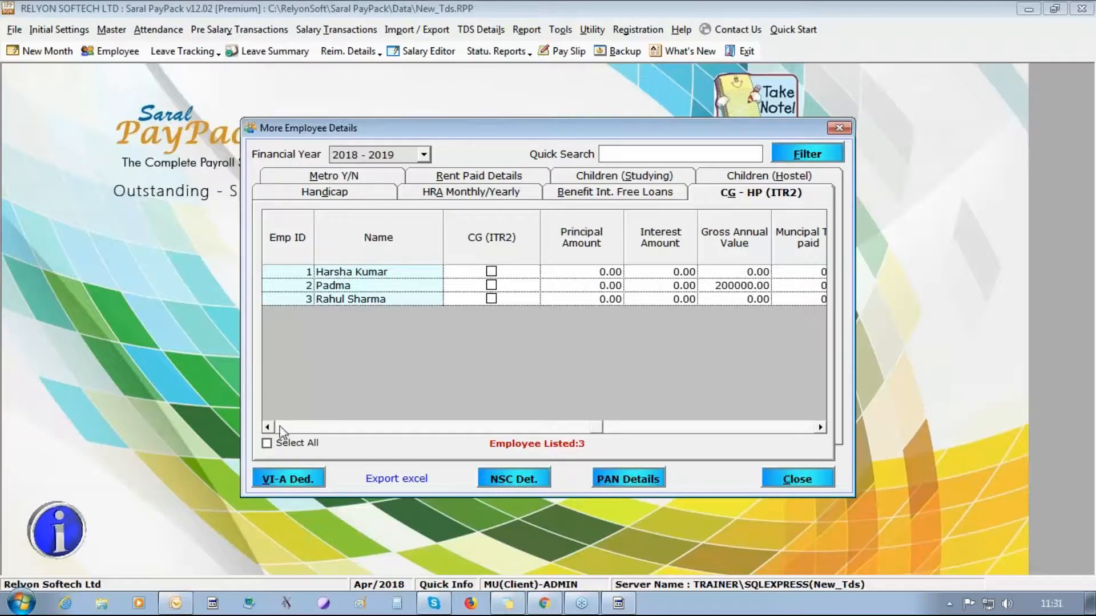
click(267, 427)
click(268, 427)
click(267, 427)
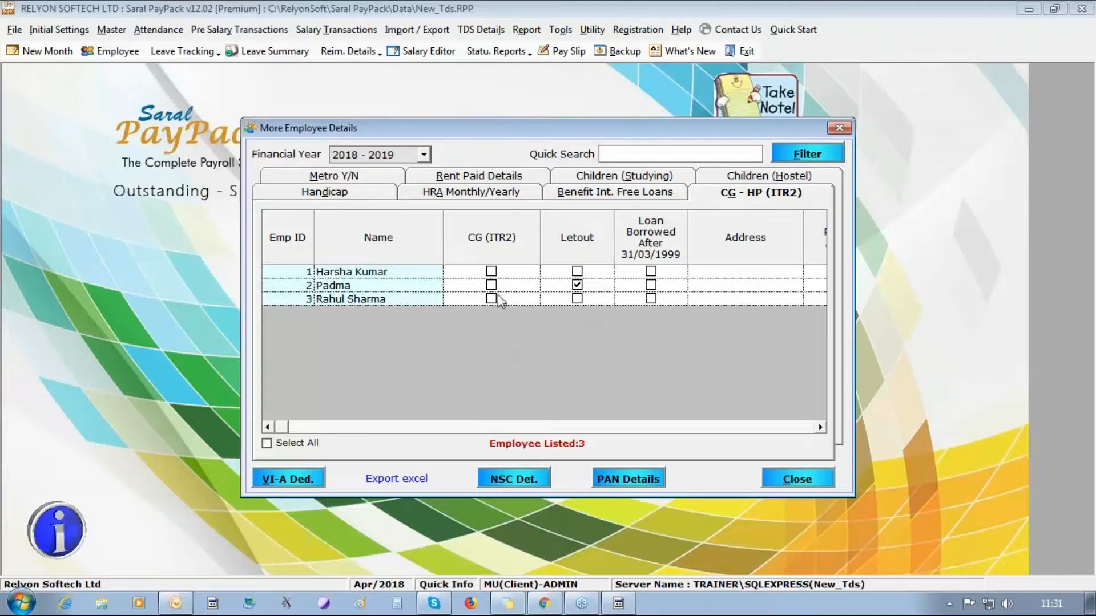
click(650, 298)
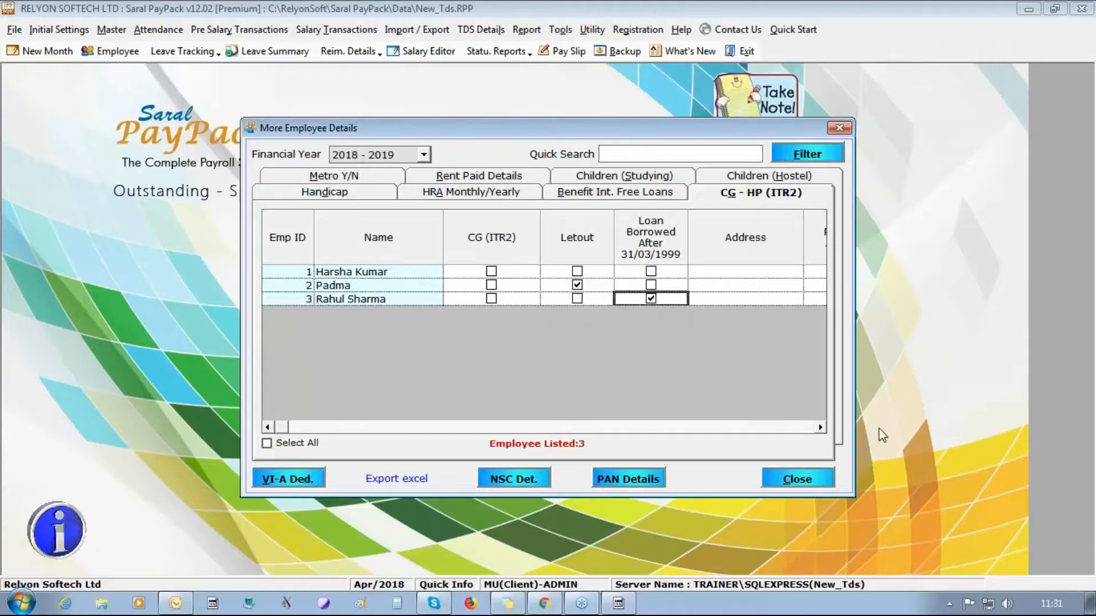
click(820, 428)
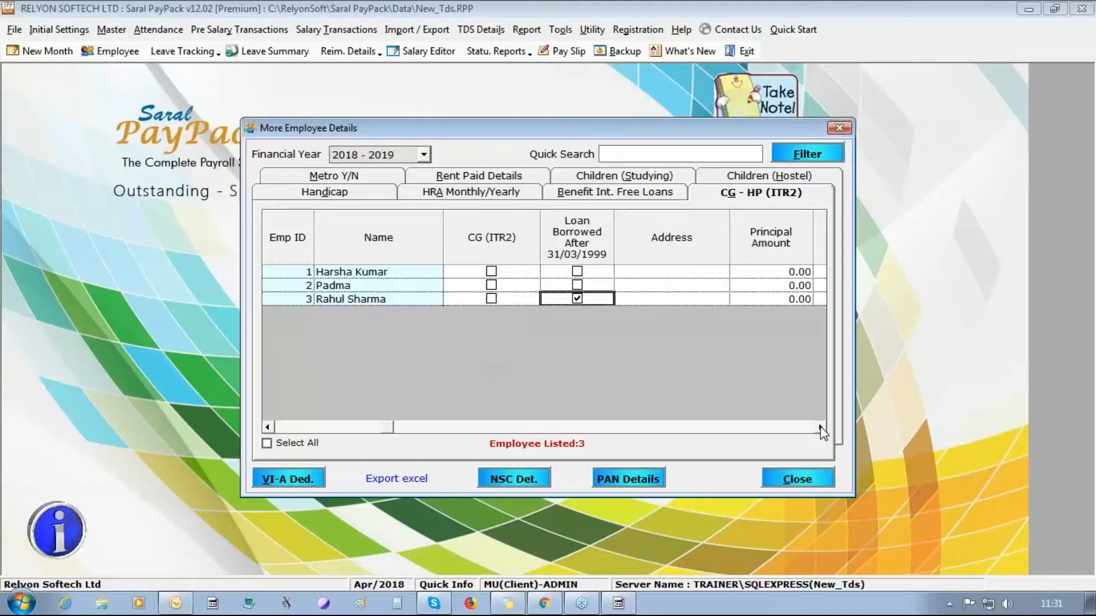
click(821, 428)
click(821, 428)
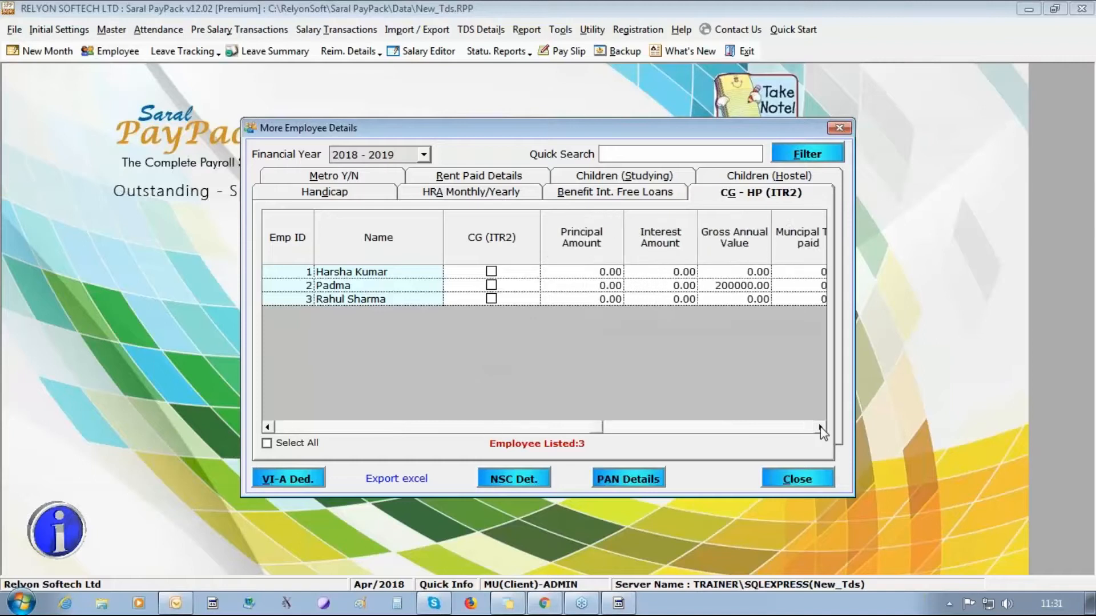
click(657, 299)
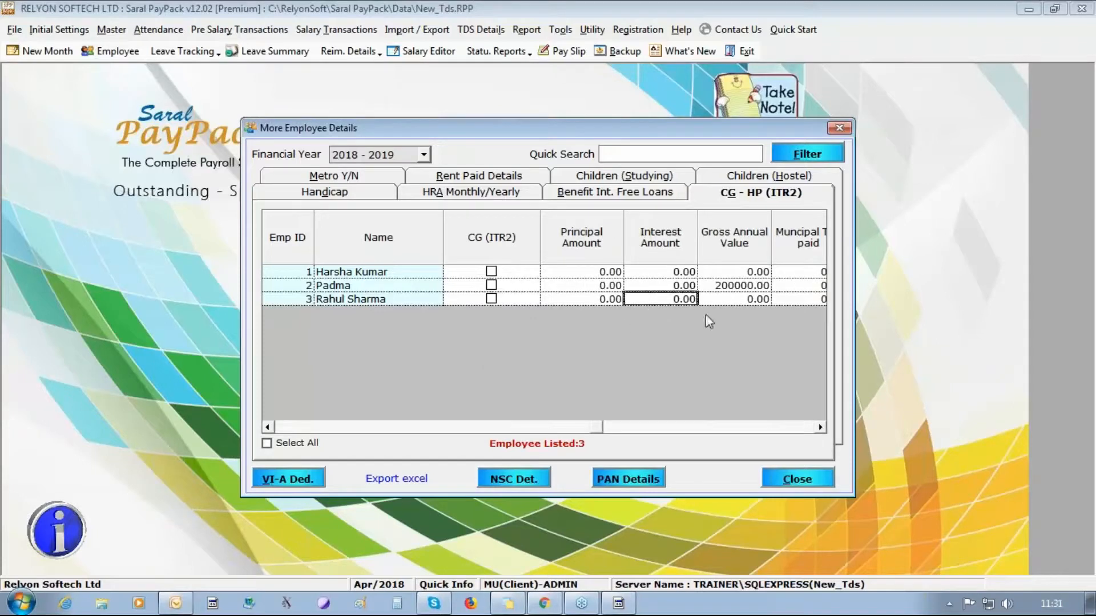
text(125000)
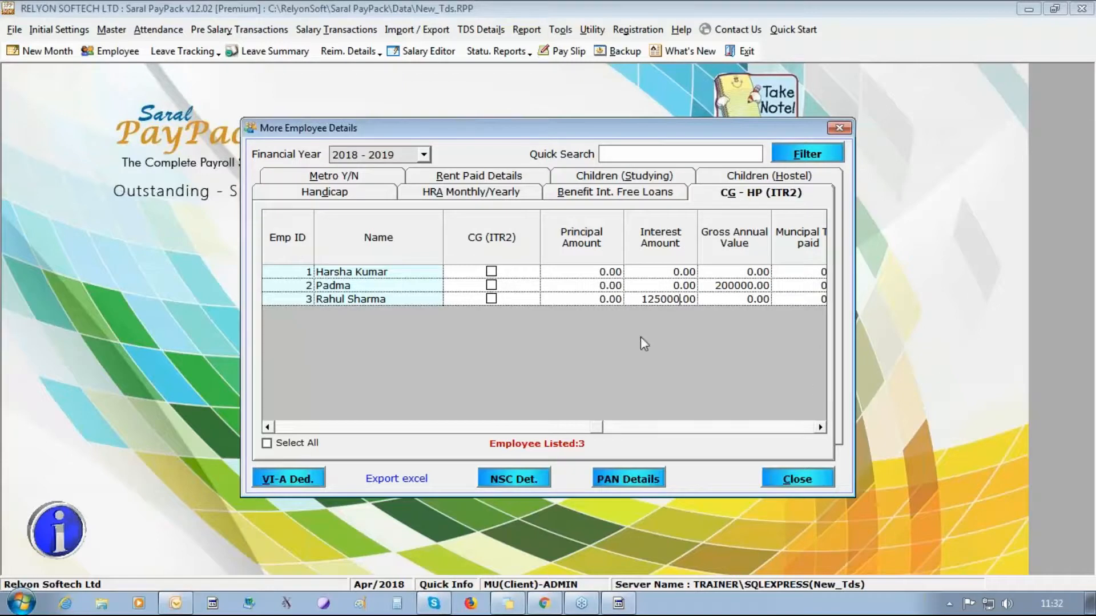
click(597, 179)
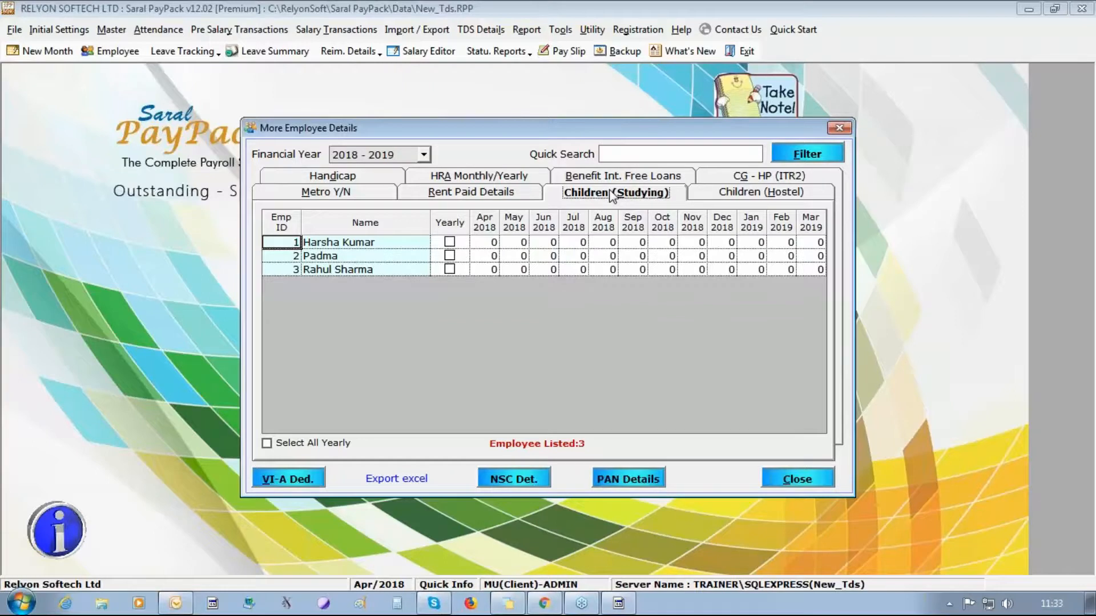
click(460, 272)
click(486, 272)
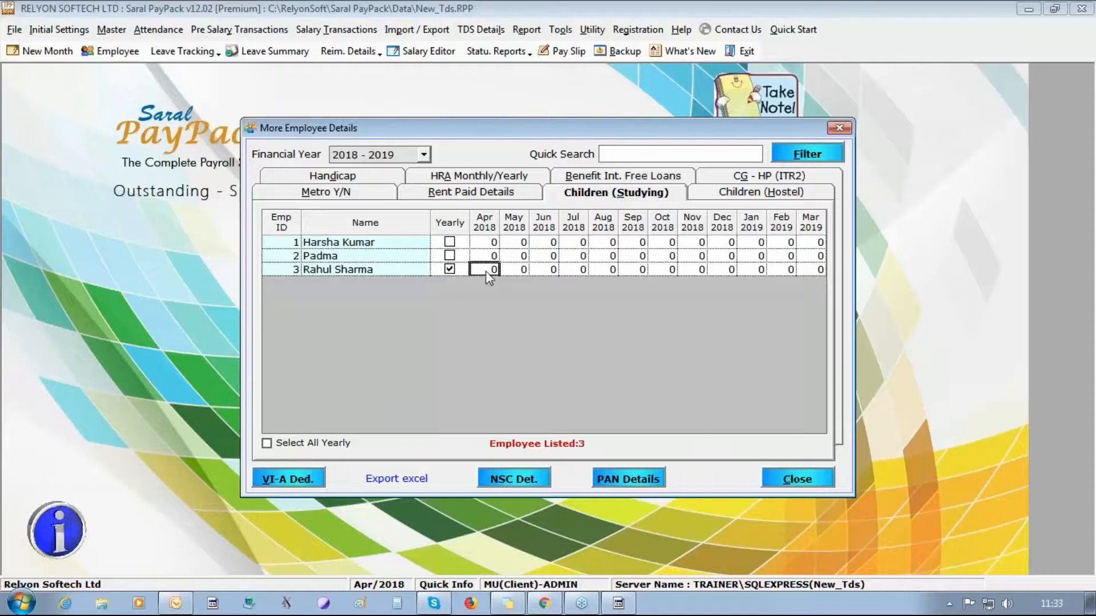
text(2)
key(Tab)
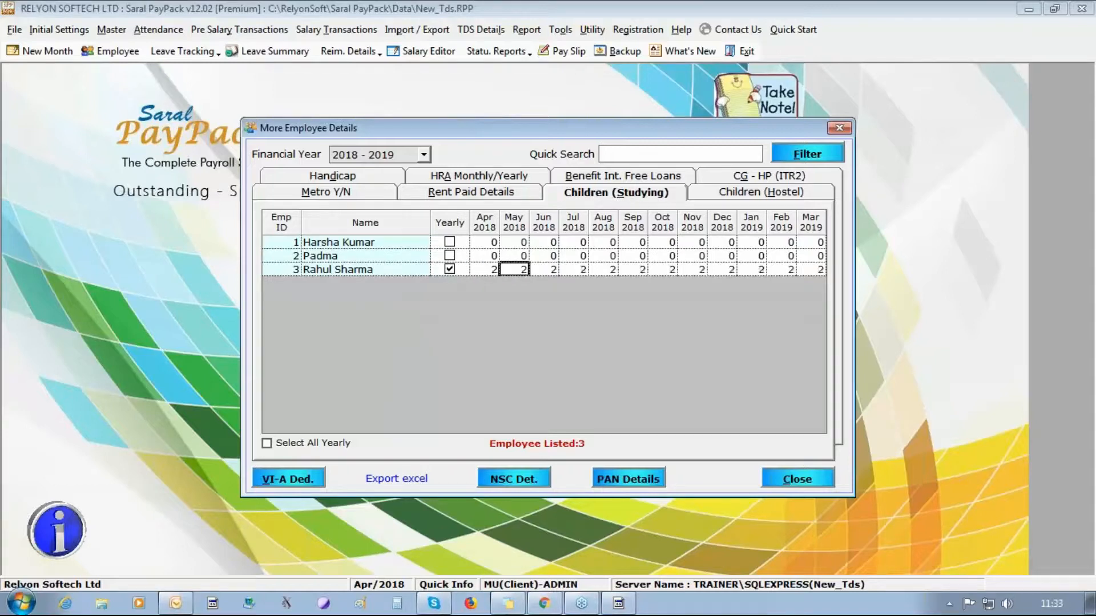
click(739, 196)
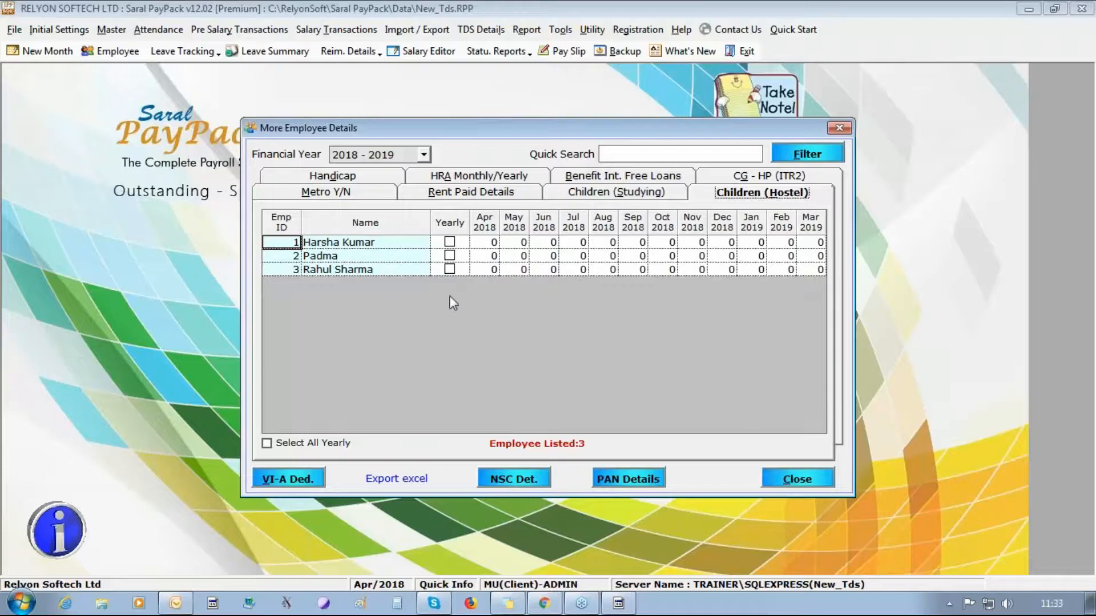
click(484, 270)
click(450, 270)
text(1)
key(Tab)
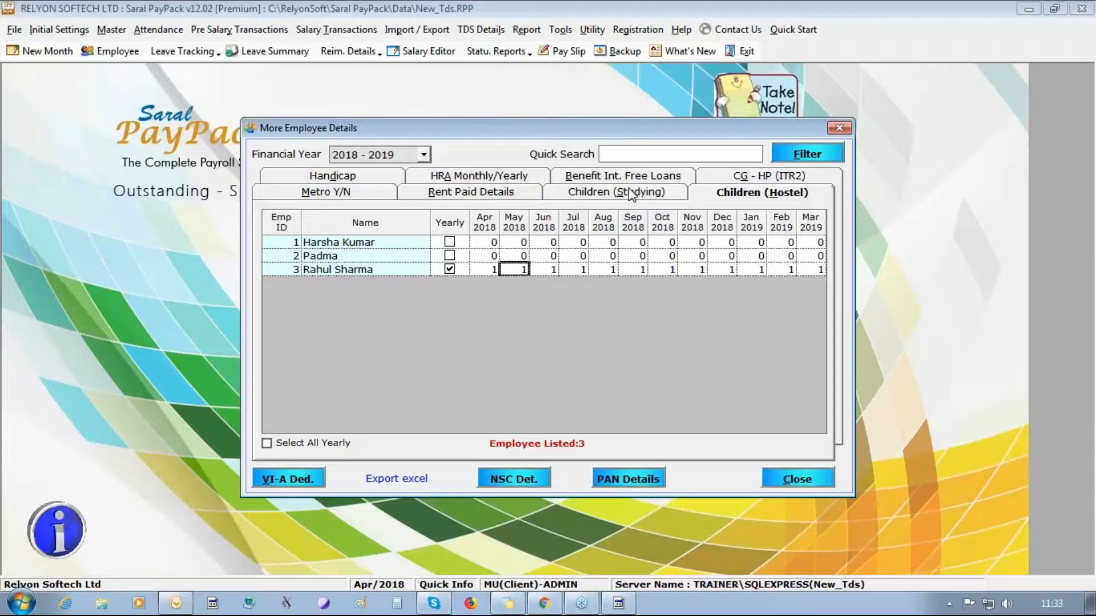
click(290, 479)
- Choose employee 1 and section 80D, entering 30,000 for self and dependants
click(460, 197)
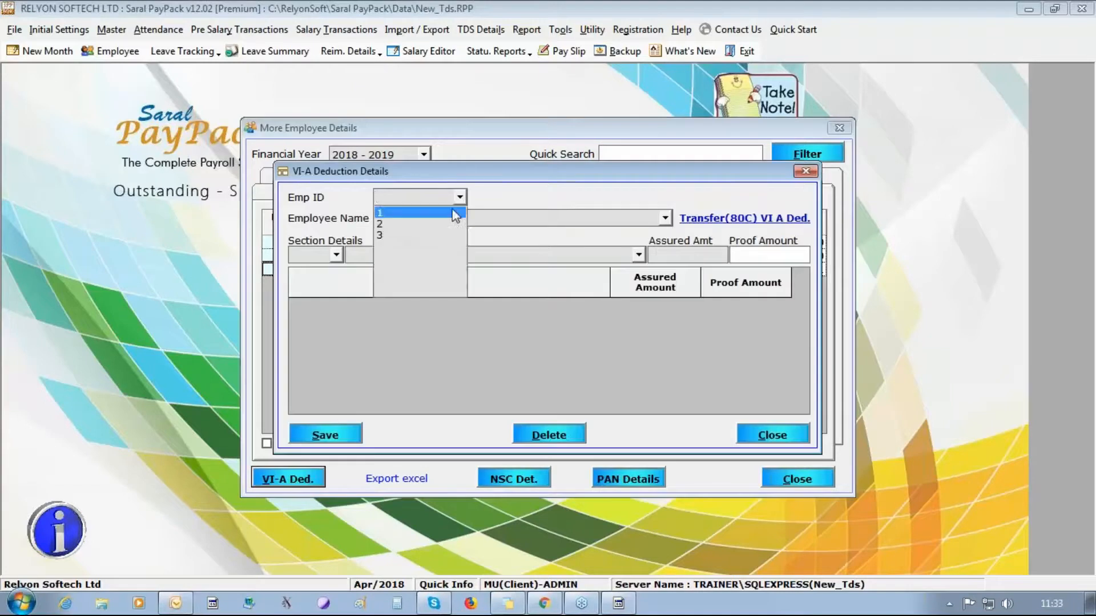
click(455, 214)
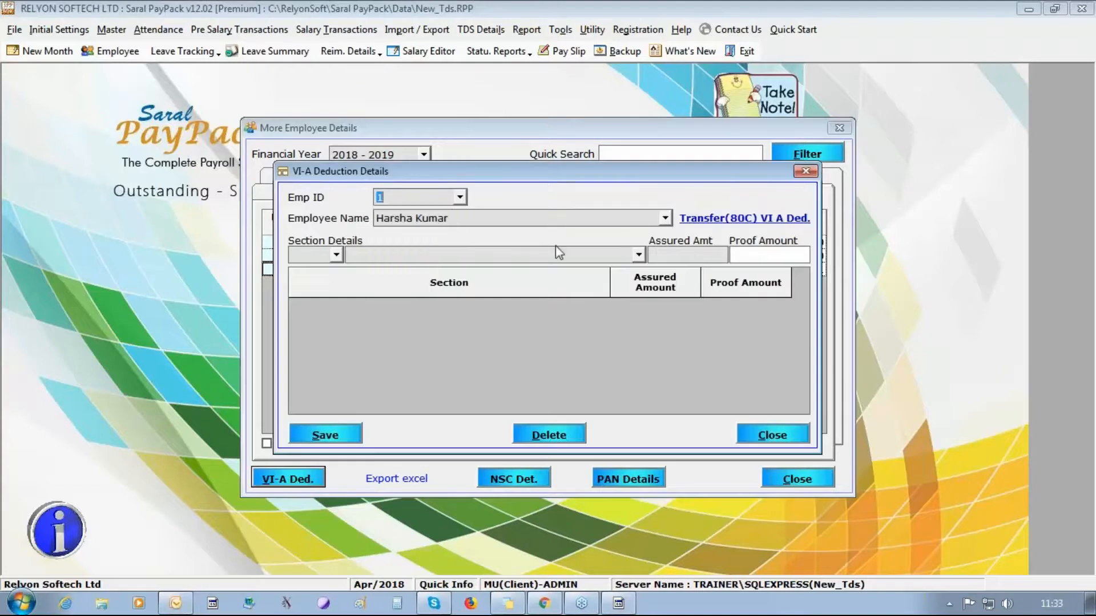
click(336, 254)
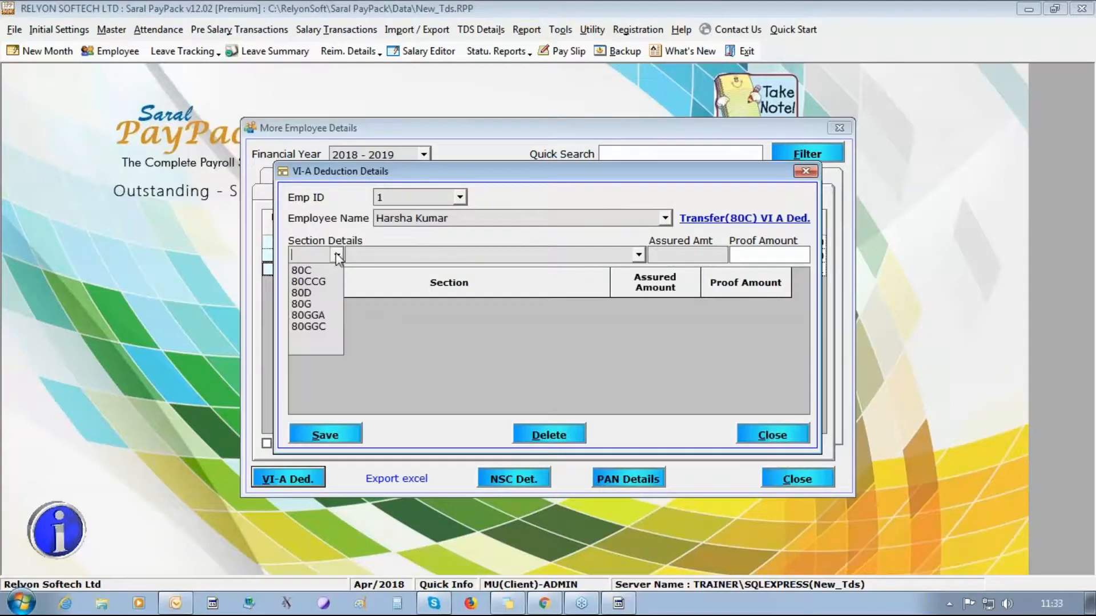
click(320, 293)
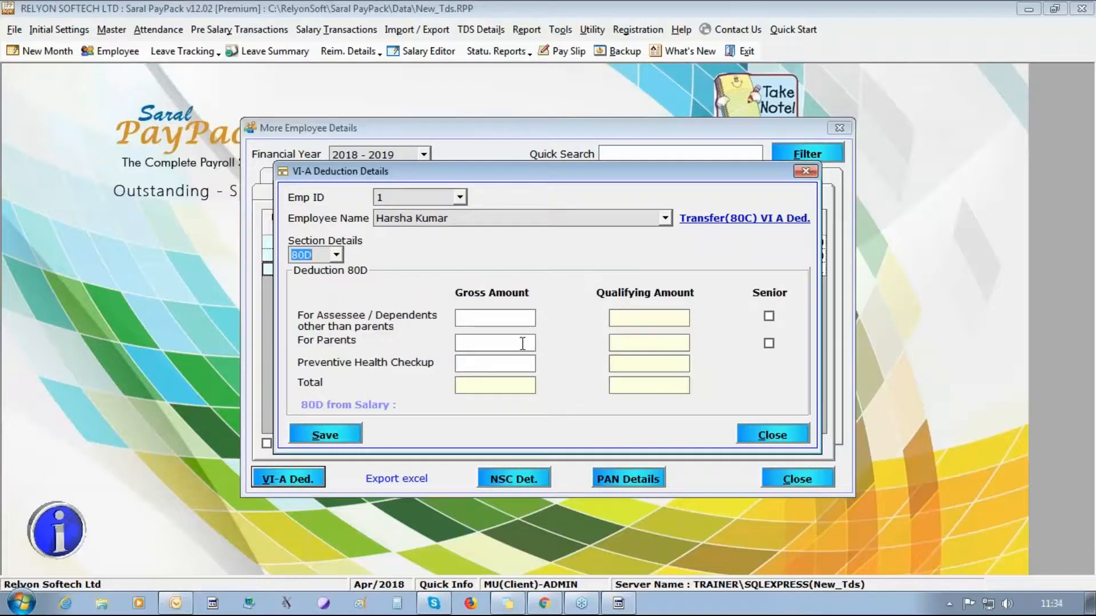
click(510, 320)
text(3)
text(0000)
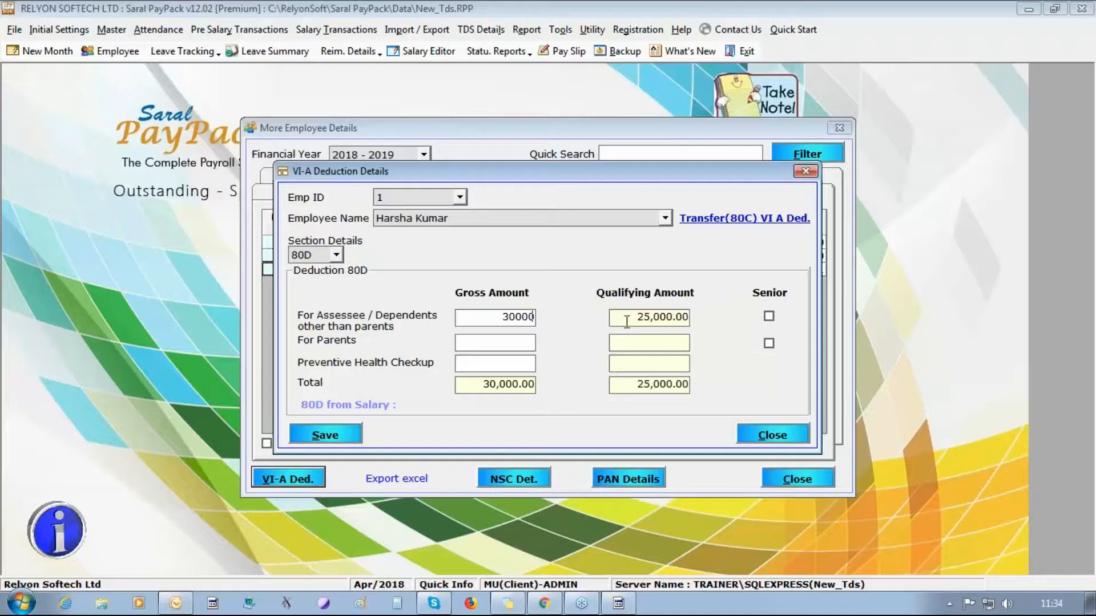
key(Tab)
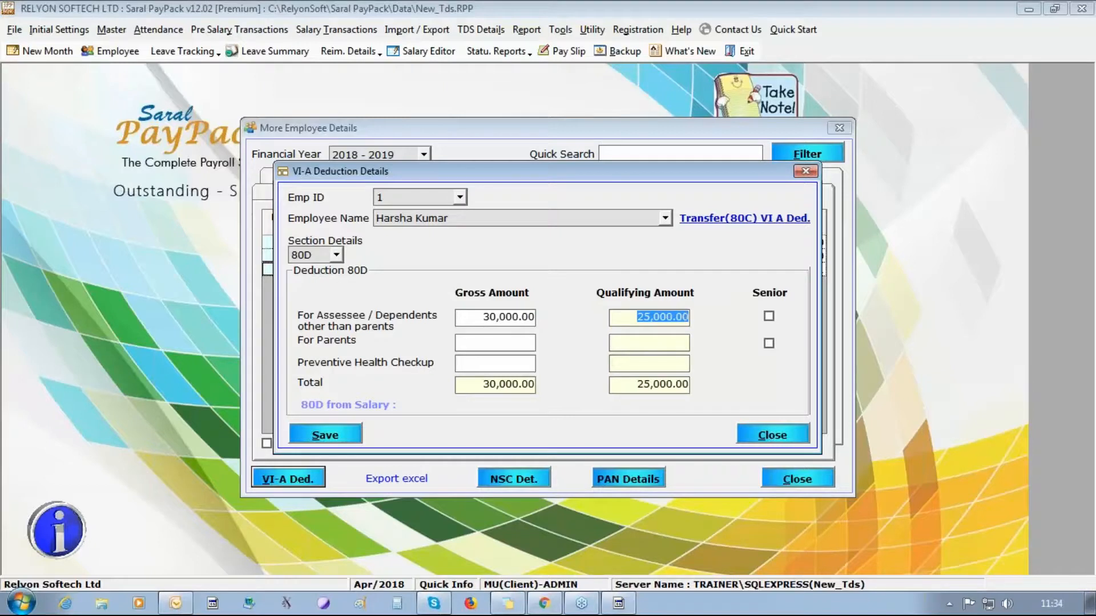
- Mark the parents as senior citizens with 30,000 gross, then save the 80D deduction
click(768, 343)
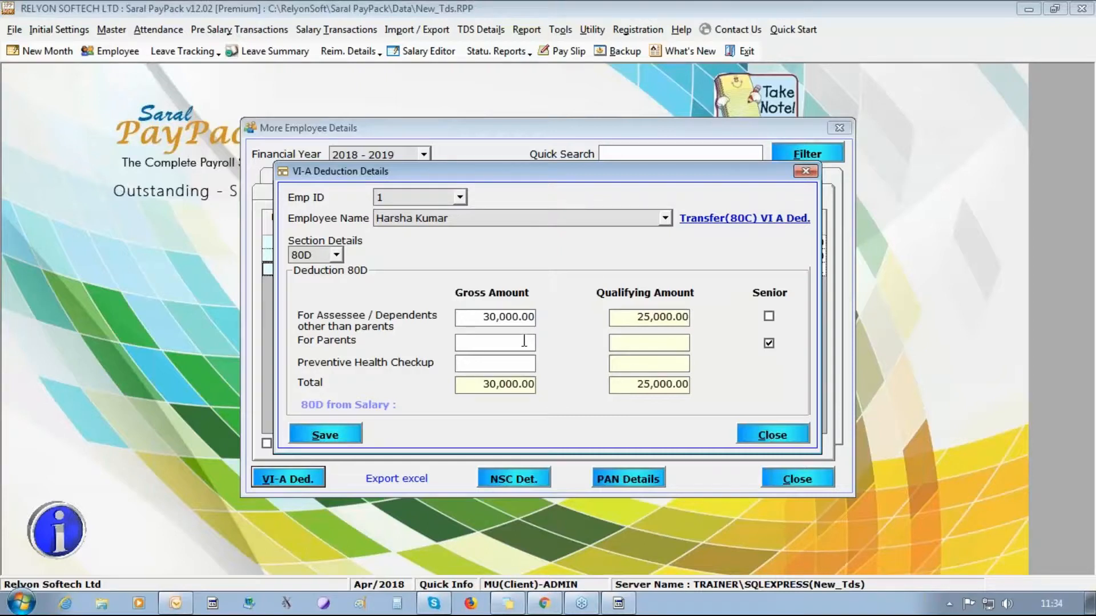
text(70000)
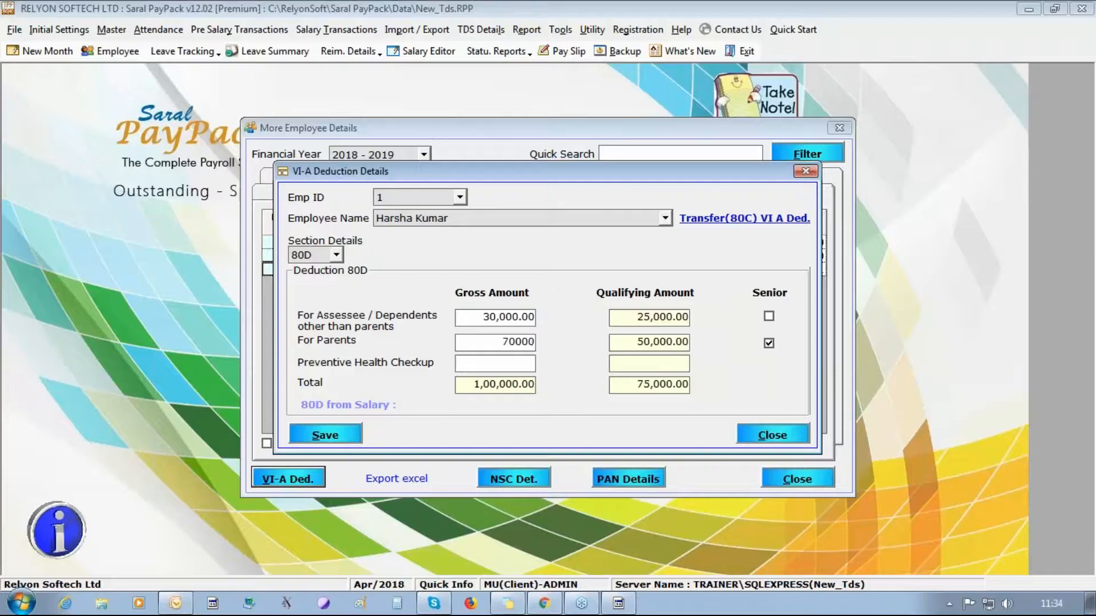
key(BackSpace)
key(BackSpace)
key(BackSpace)
key(BackSpace)
key(BackSpace)
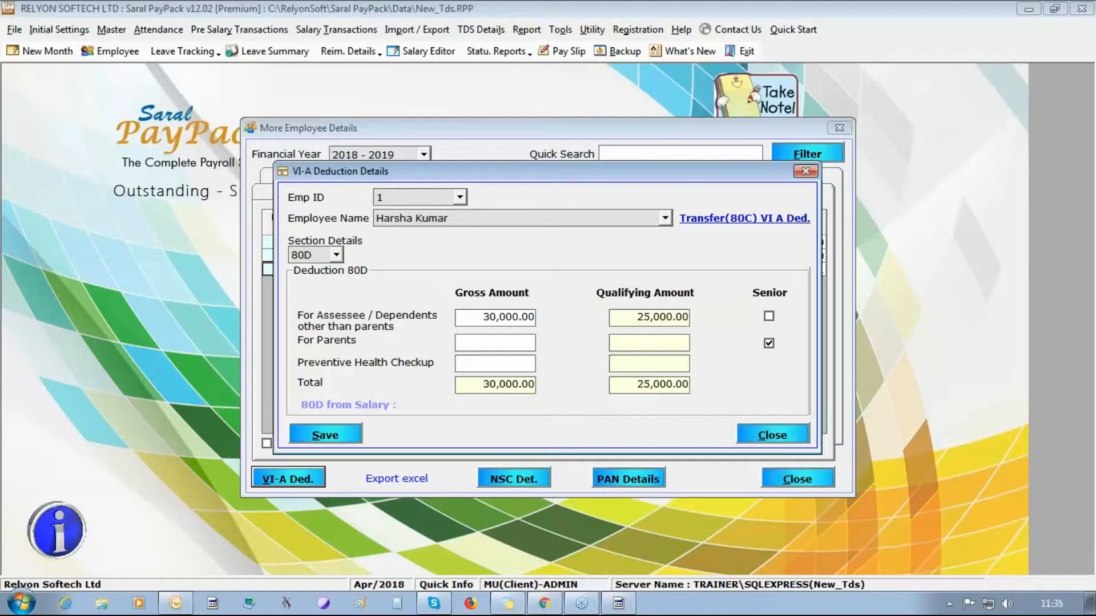
text(30000)
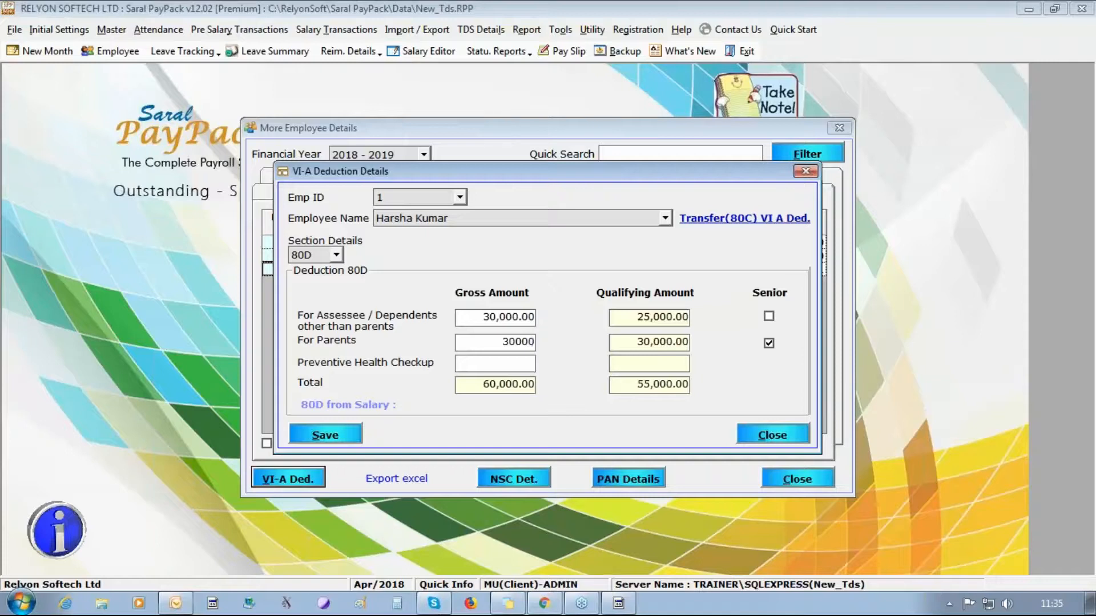
click(323, 437)
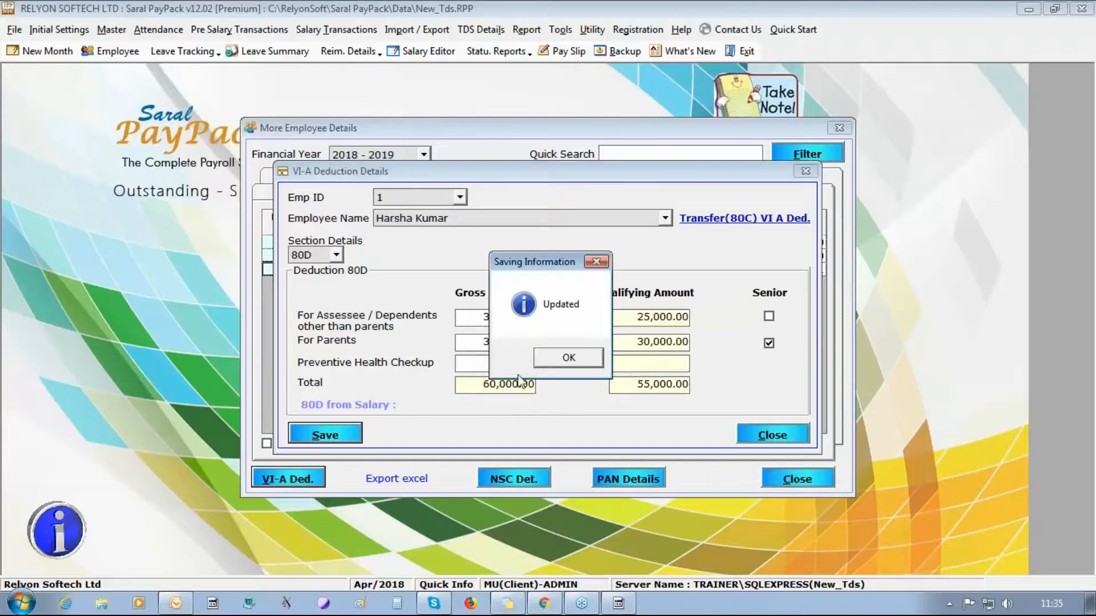
click(540, 366)
- Reopen VI-A deductions for employee 3, choosing section 80C Housing loan repayment
click(787, 437)
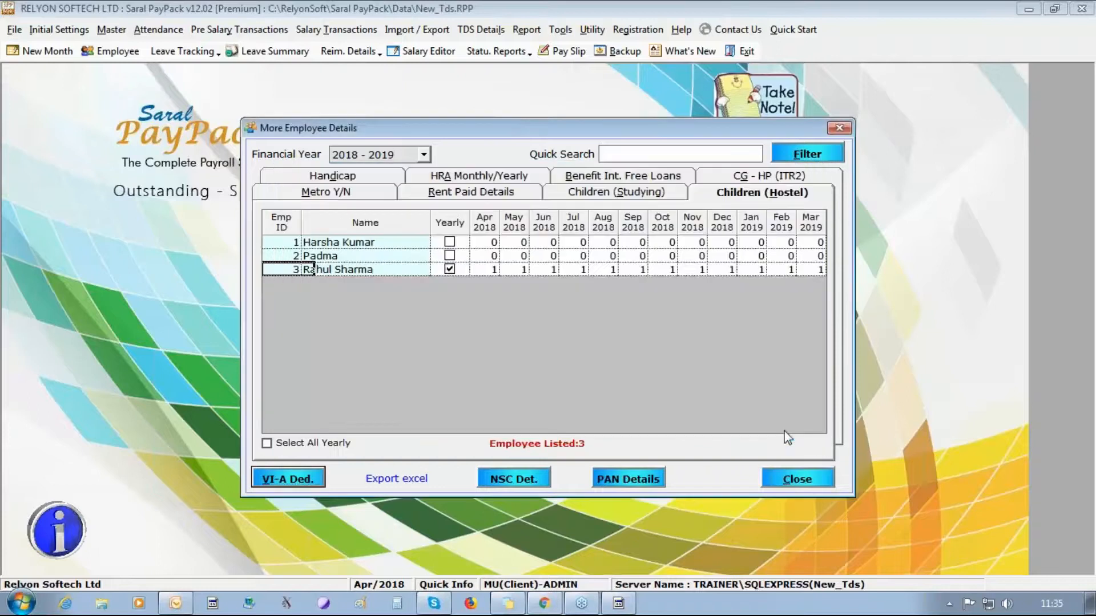
click(264, 483)
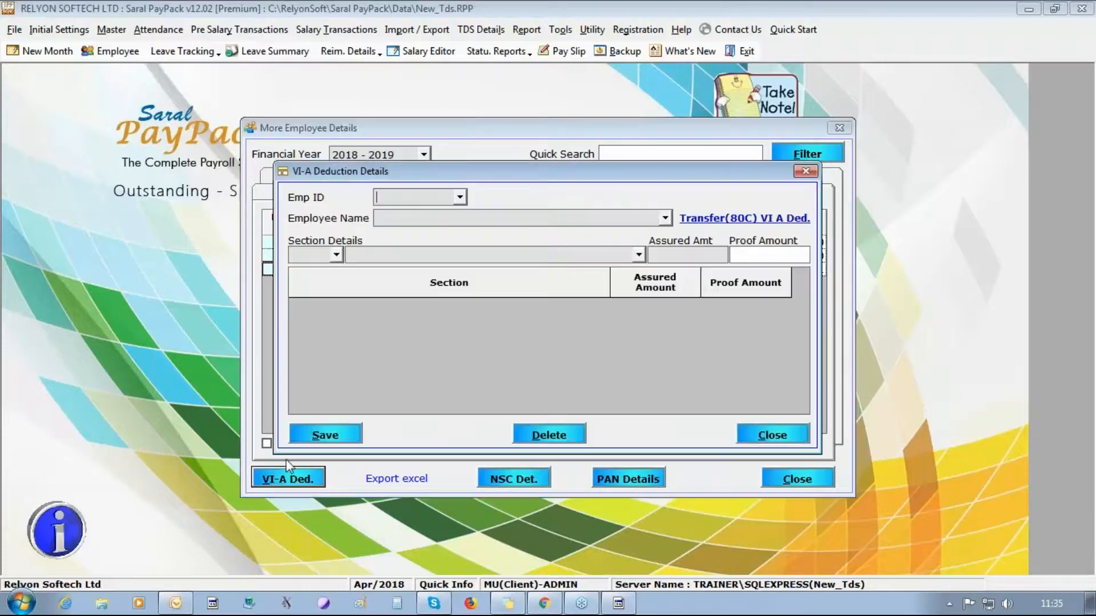
click(459, 197)
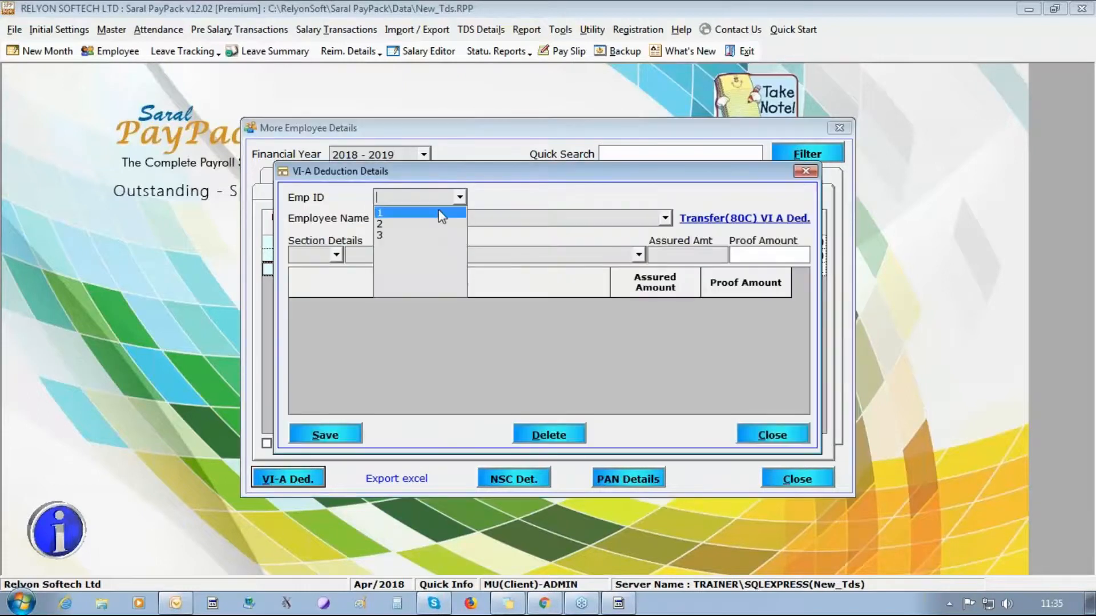
click(439, 210)
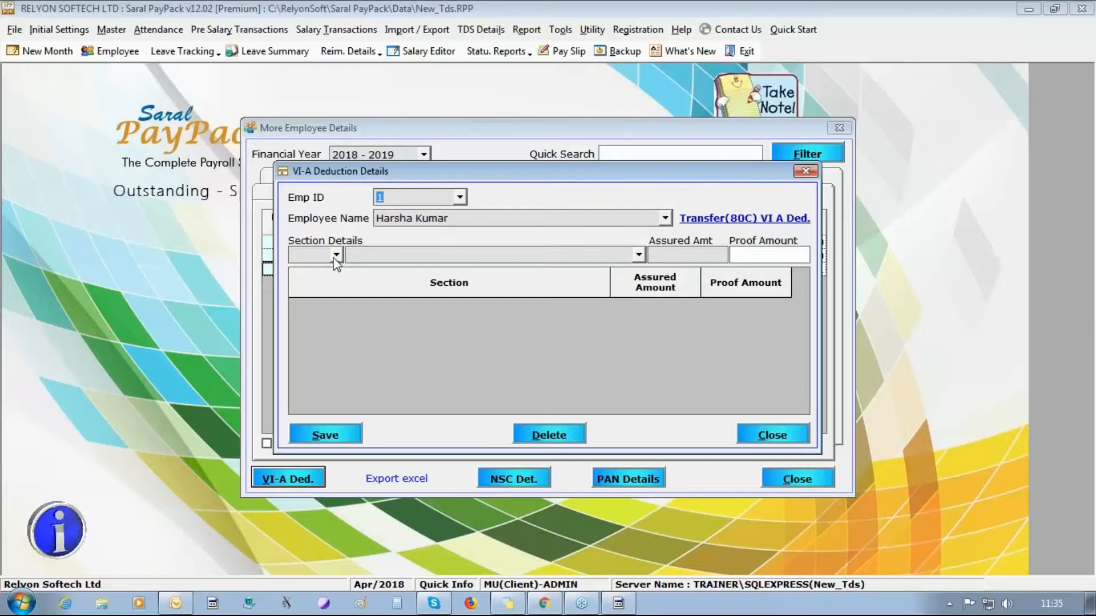
click(665, 218)
click(571, 256)
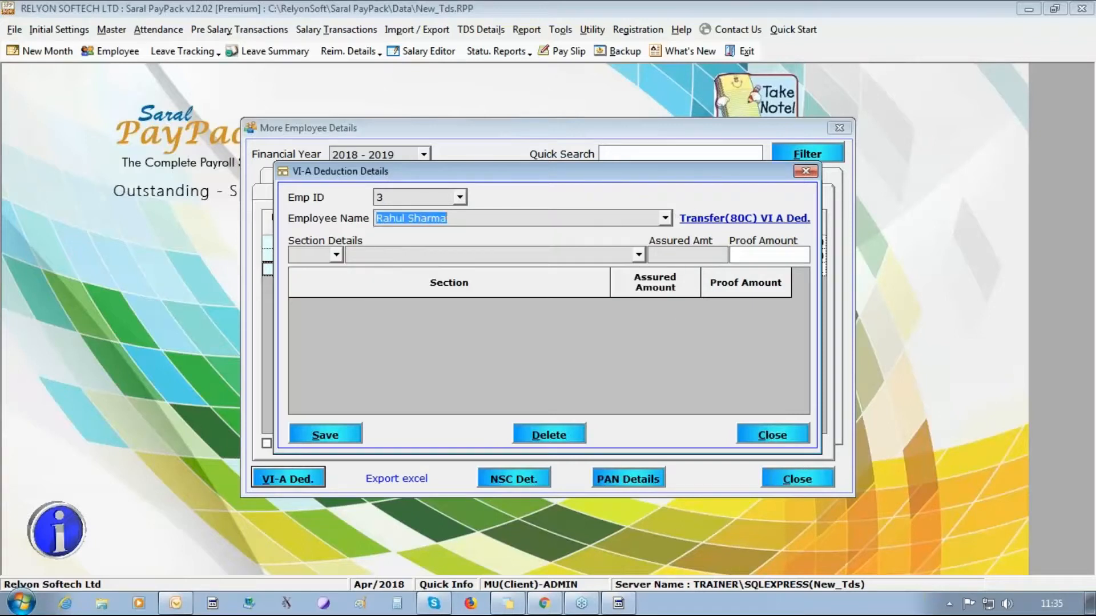
click(336, 254)
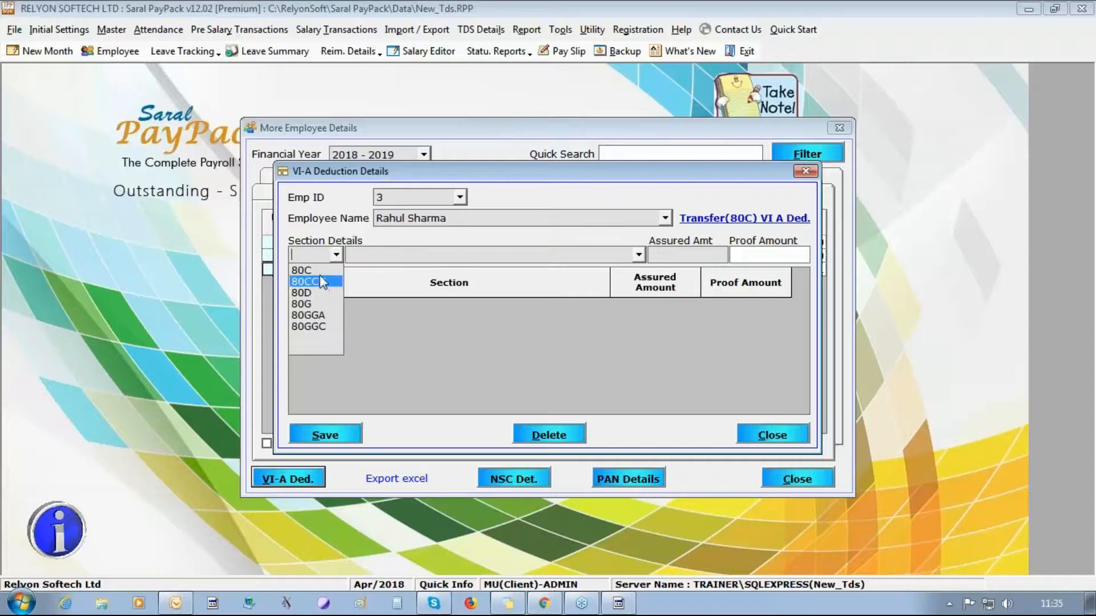
click(301, 270)
click(638, 255)
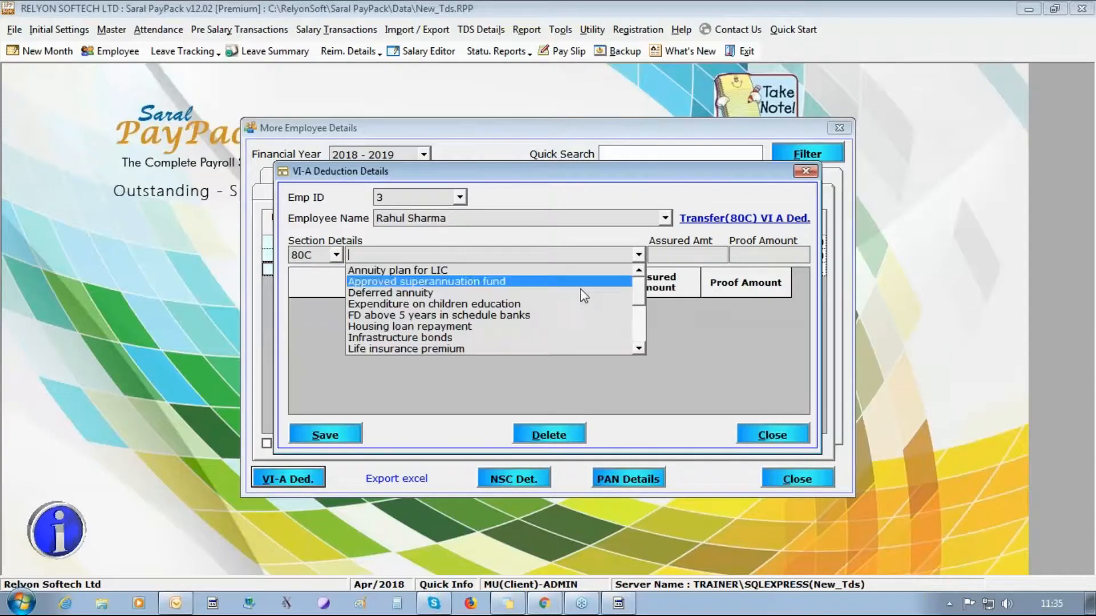
click(536, 326)
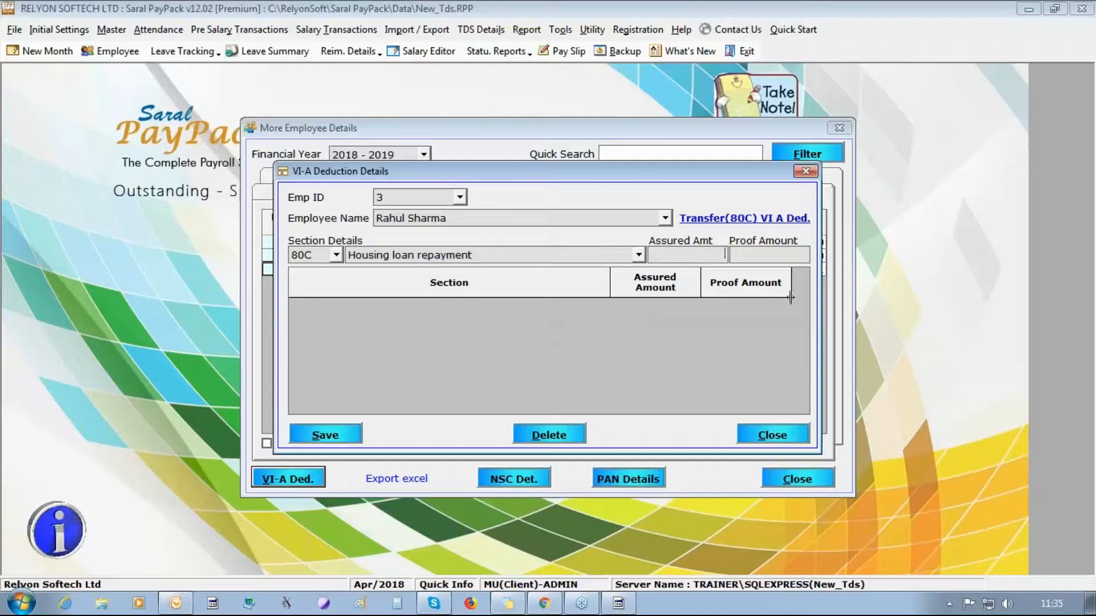
- Enter 20000 assured and 10000 proof, save the deduction, and close the window
text(20000)
key(Tab)
text(10000)
click(684, 257)
drag(749, 260, 1091, 237)
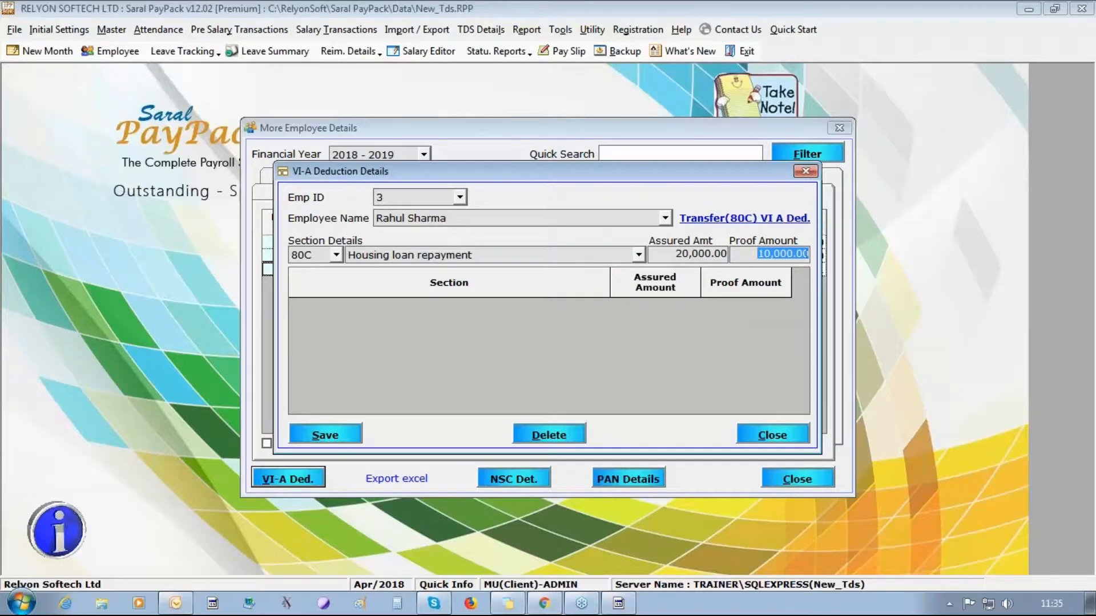
key(alt+s)
key(Return)
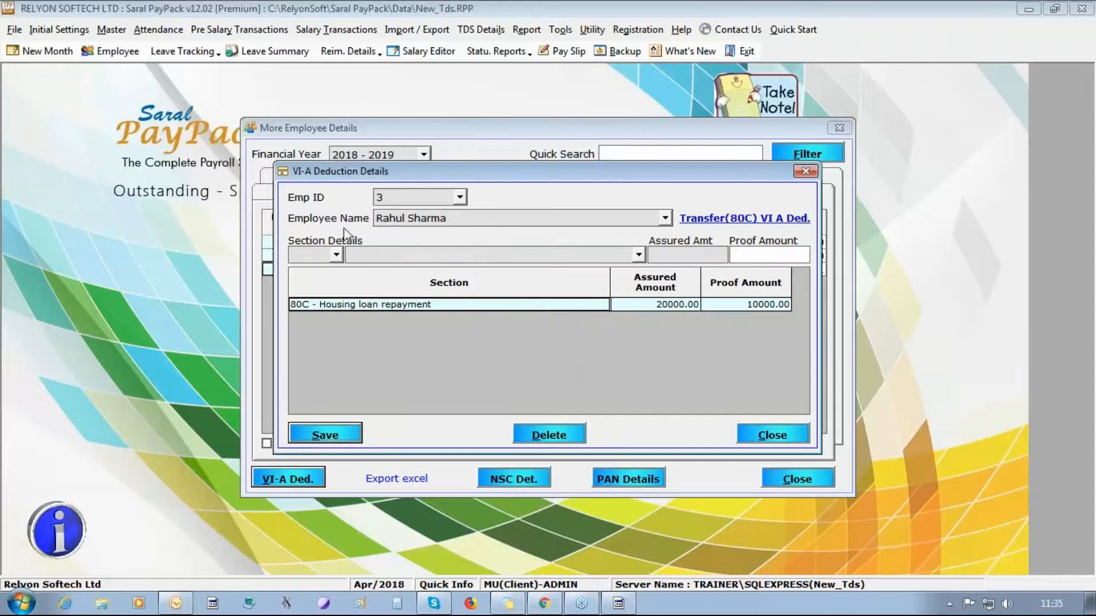
click(336, 255)
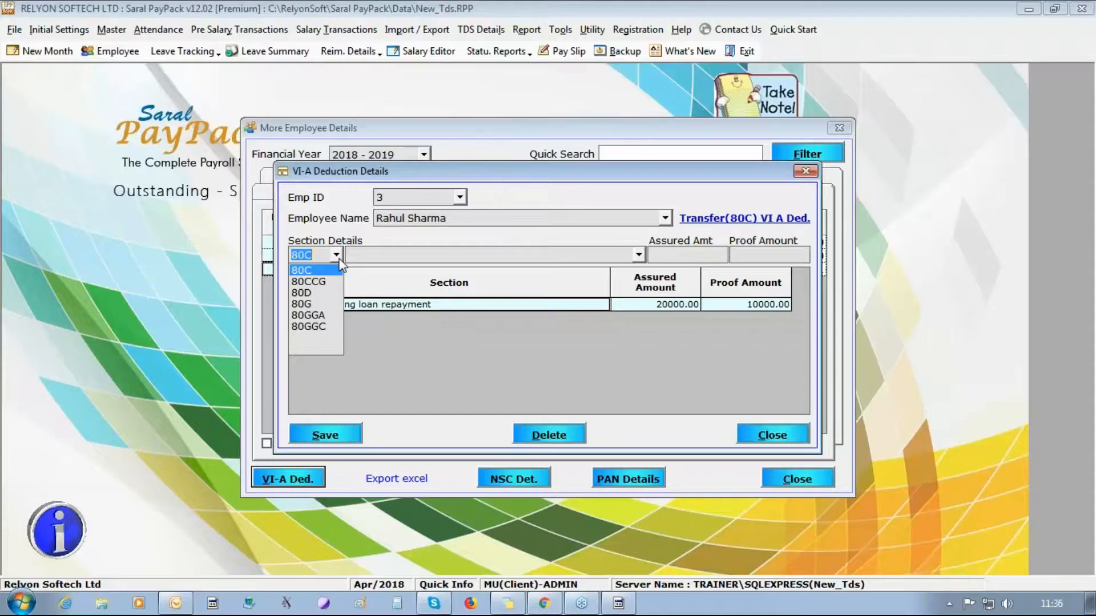
click(750, 436)
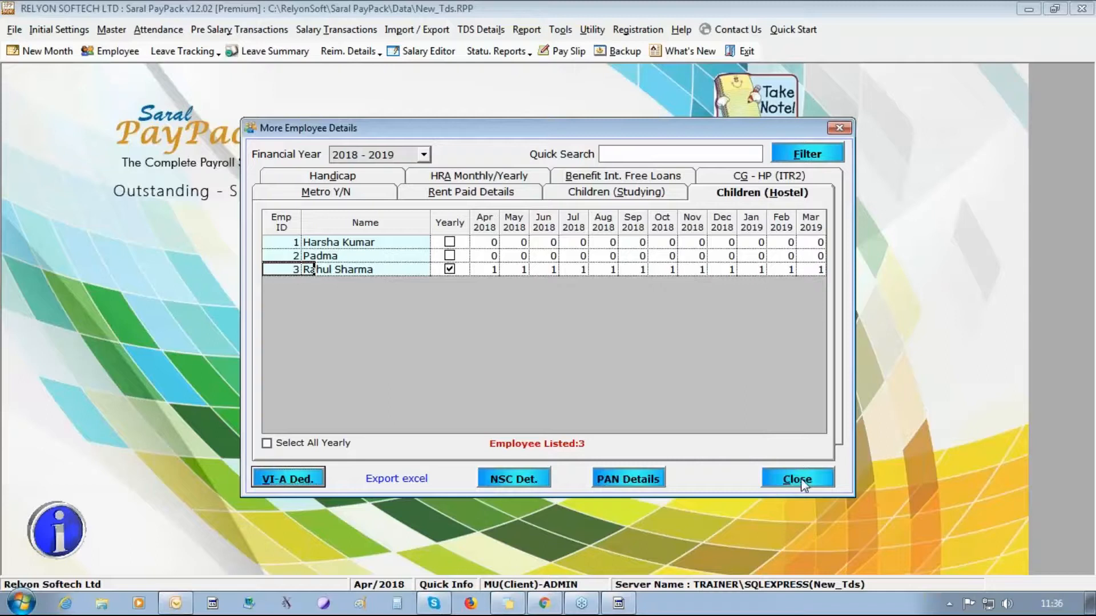
- Open the NSC certificate details and show employee 1's NSC interest adjustment
click(509, 485)
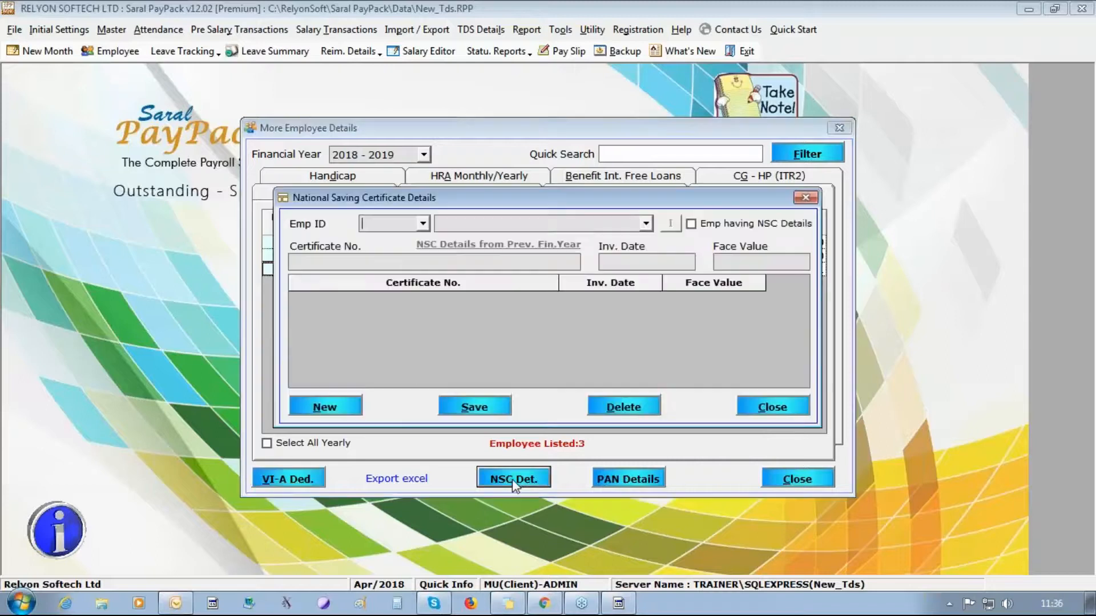
click(423, 223)
click(394, 241)
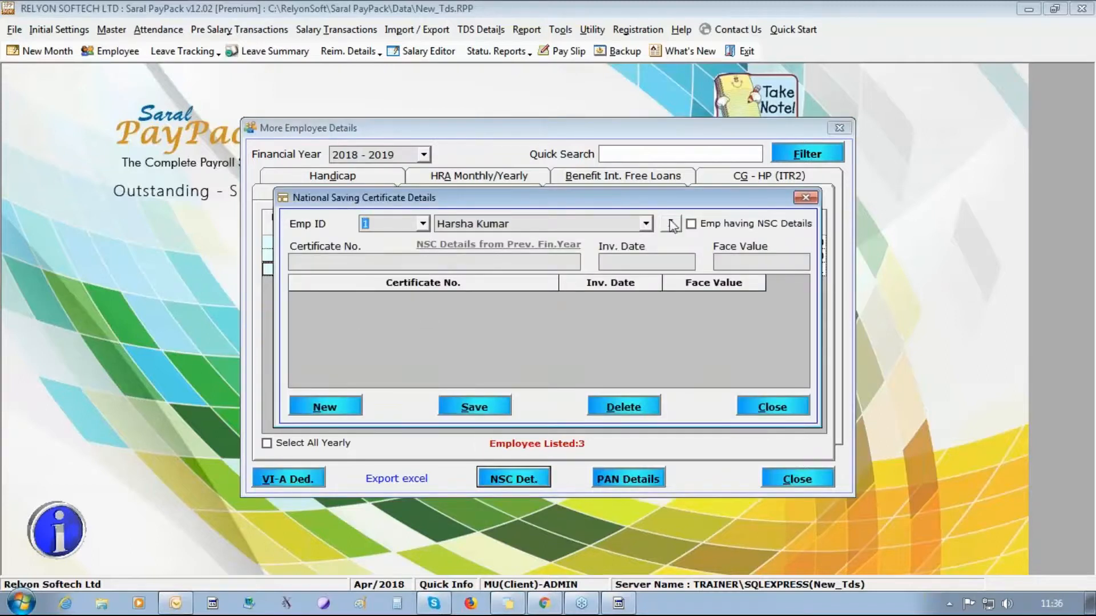
click(671, 224)
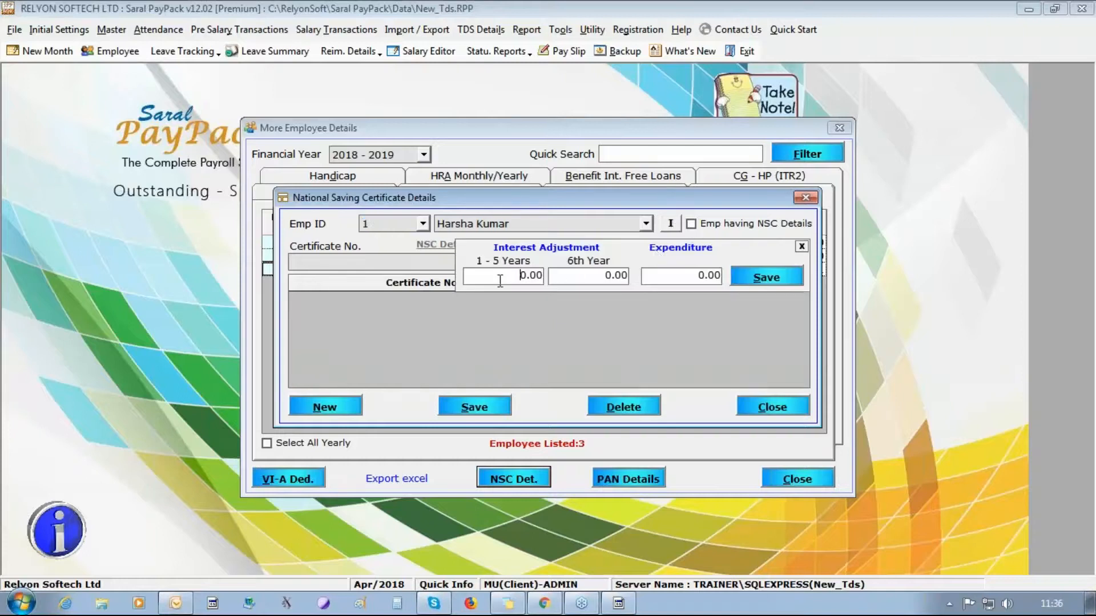
- Check the 1-5 years, 6th year and expenditure values, close without saving, then close More Employee Details
drag(500, 280, 551, 285)
click(577, 283)
click(685, 281)
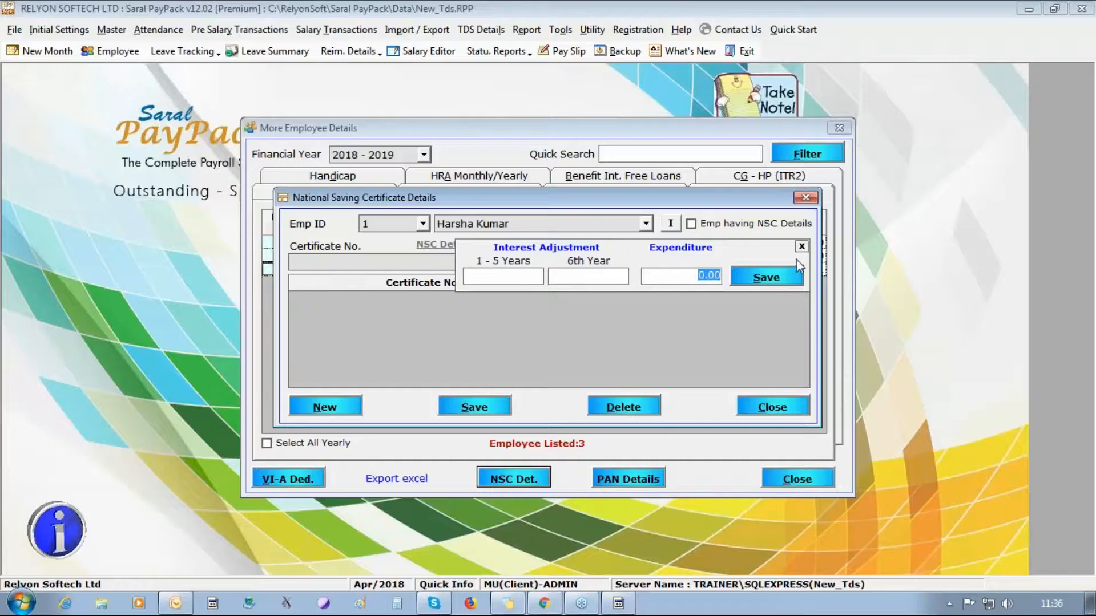
click(773, 408)
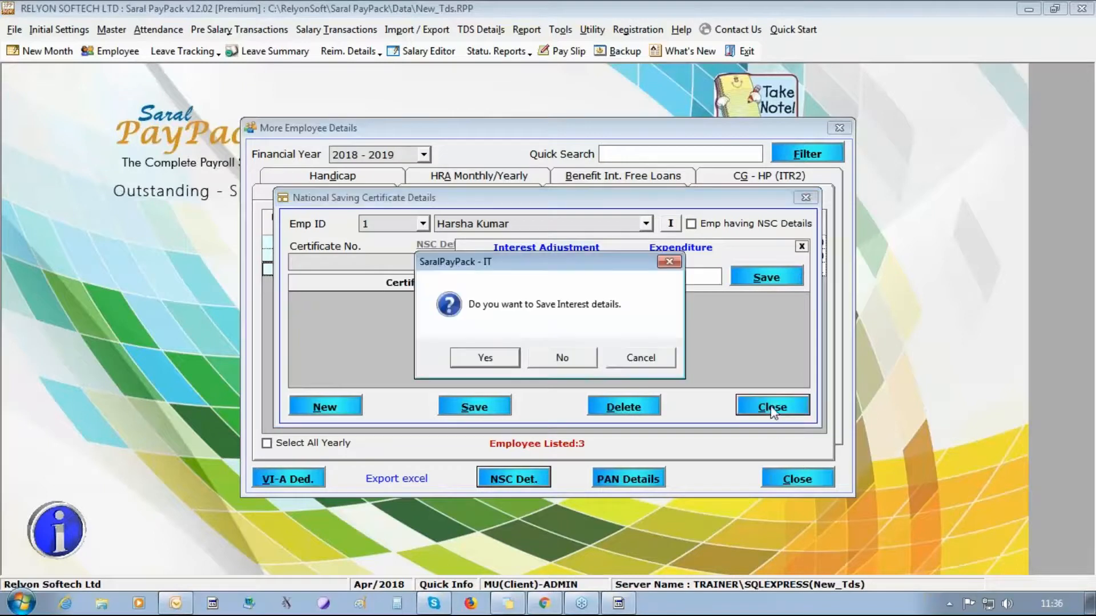
click(590, 354)
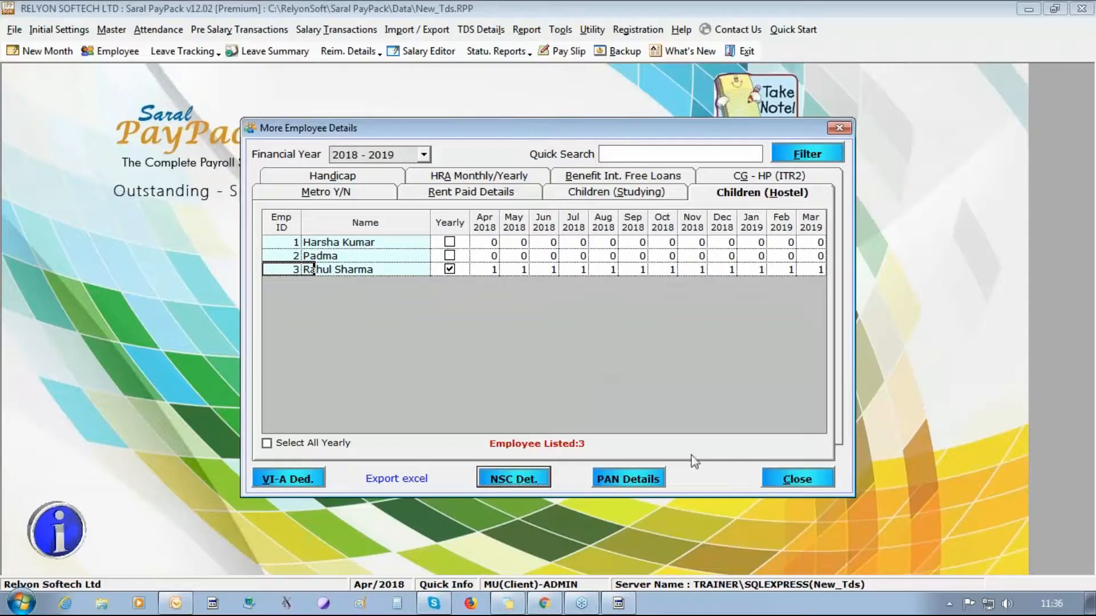
click(796, 479)
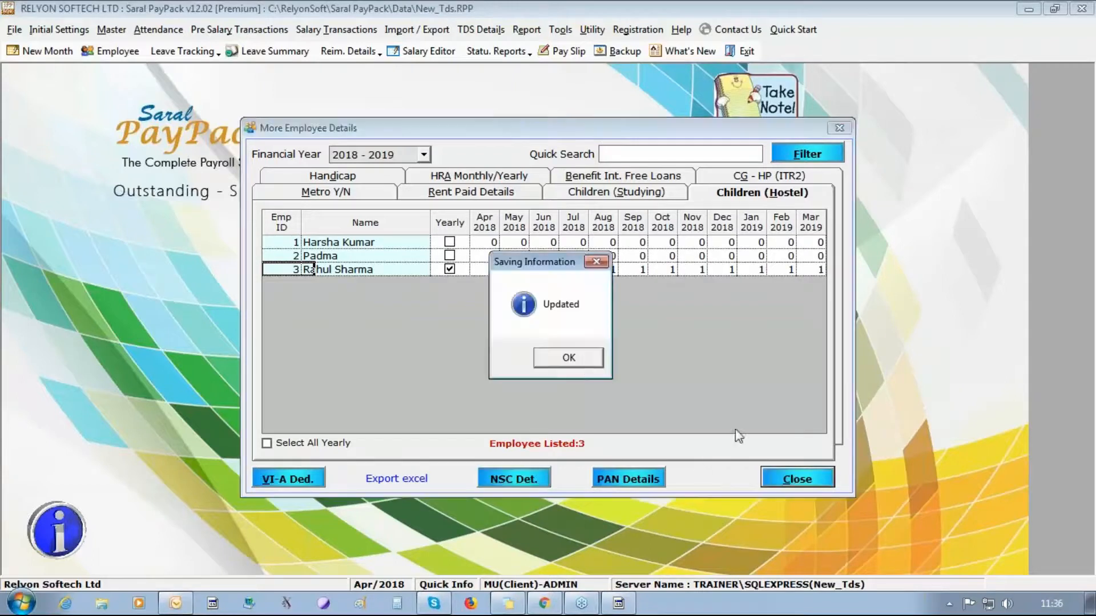
click(568, 359)
- Start Declaration Form Export, agreeing to recalculate changed salaries and port the TDS details
click(480, 30)
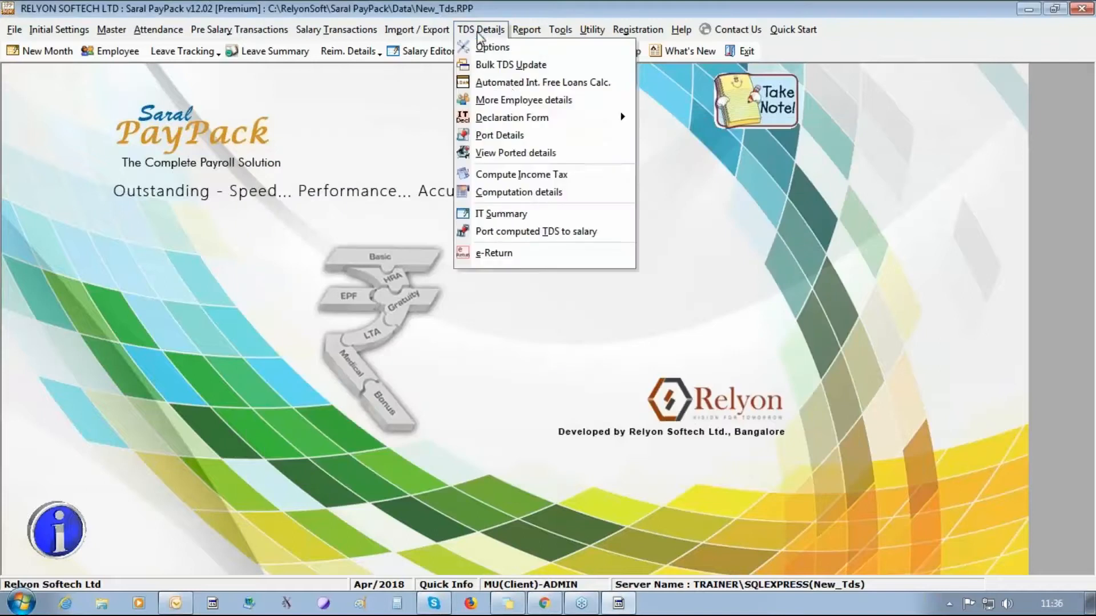
mouse_move(521, 120)
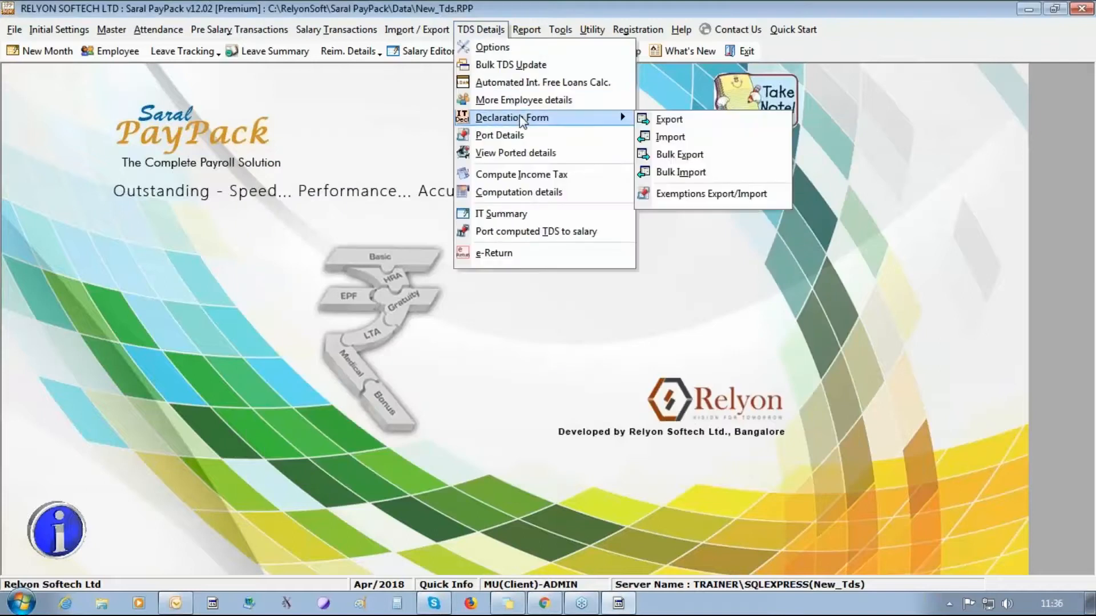
click(671, 122)
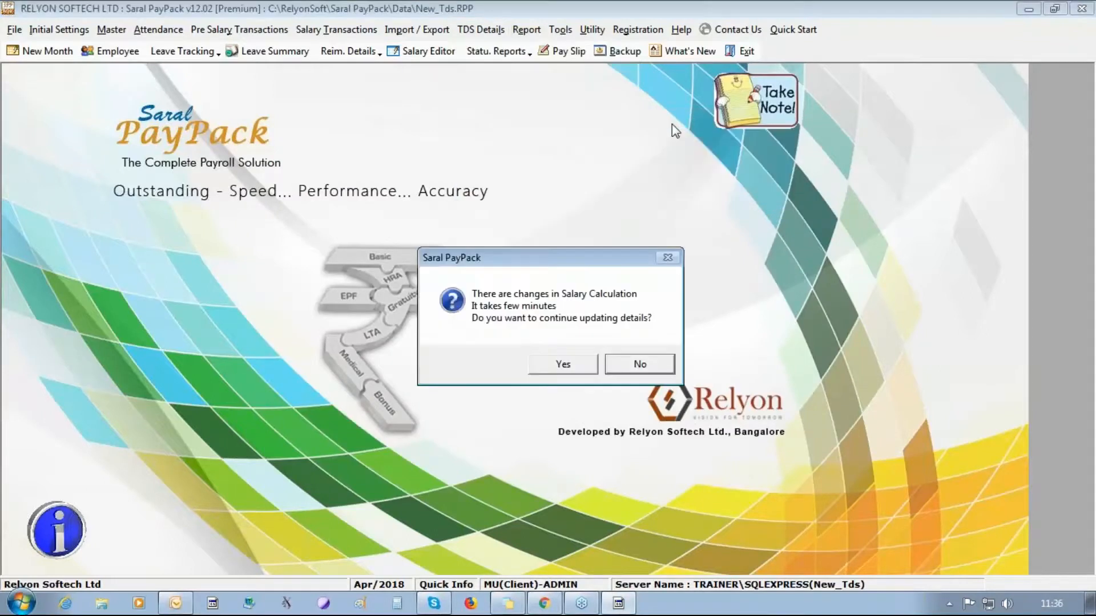
click(575, 369)
click(573, 368)
click(571, 365)
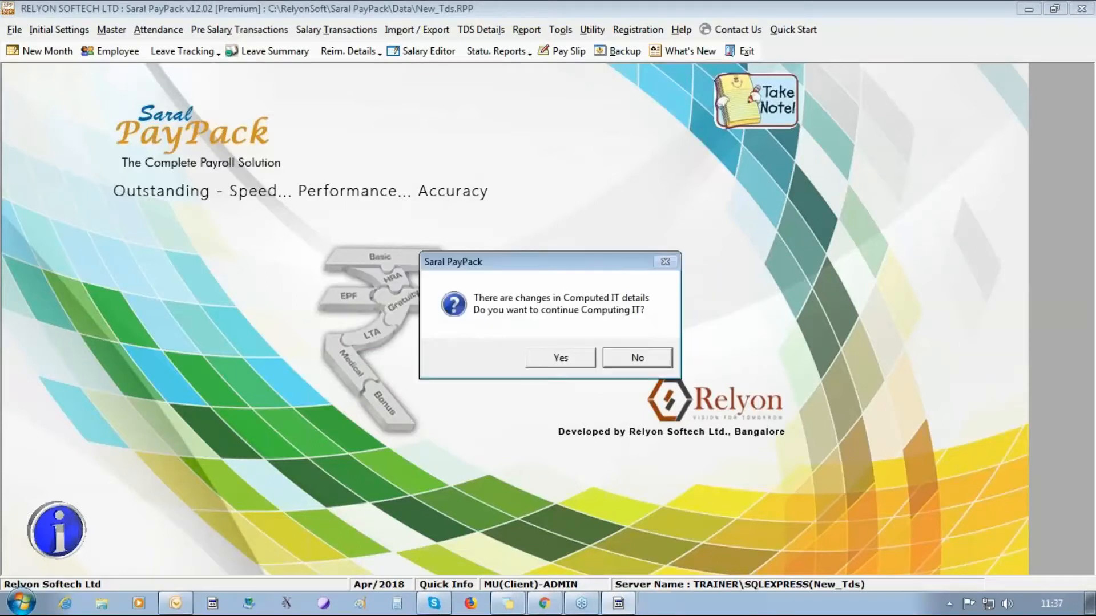
- Compute income tax for the 3 employees and close the computation window
key(Left)
key(Return)
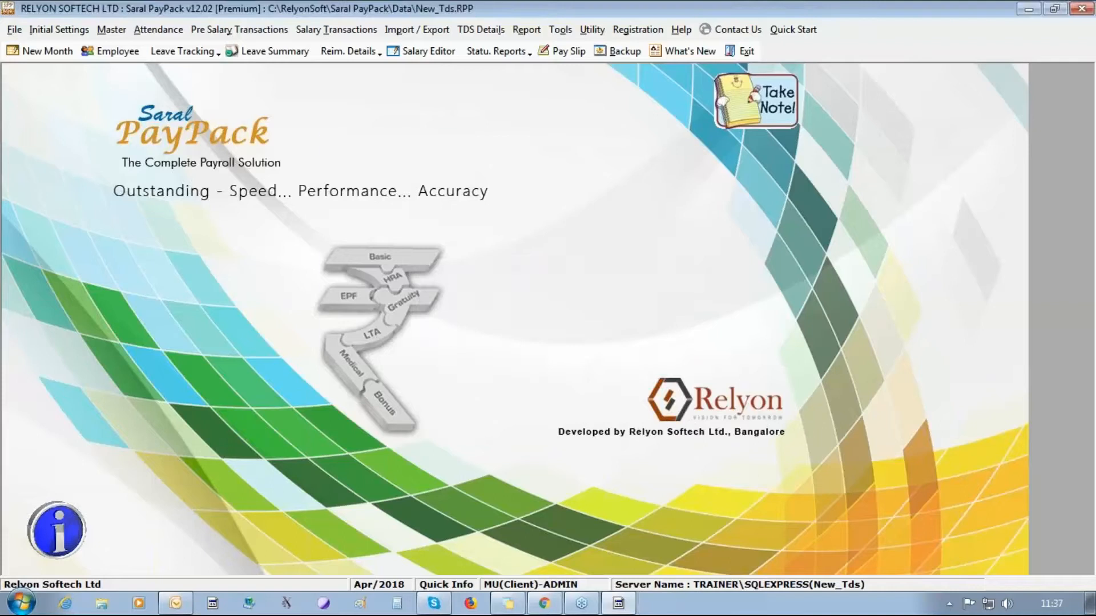
click(641, 416)
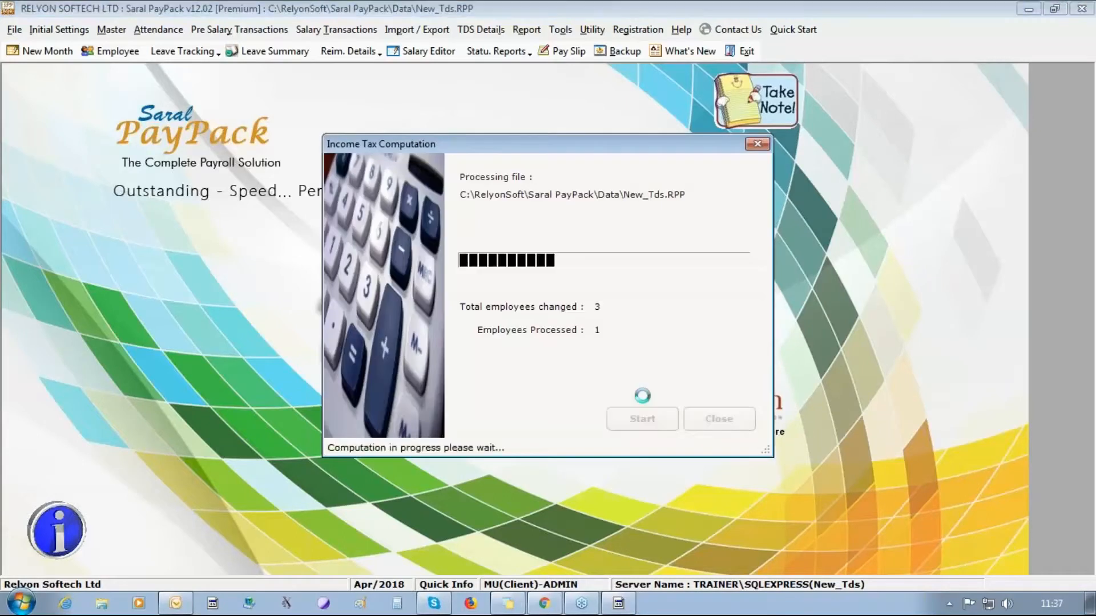
key(Return)
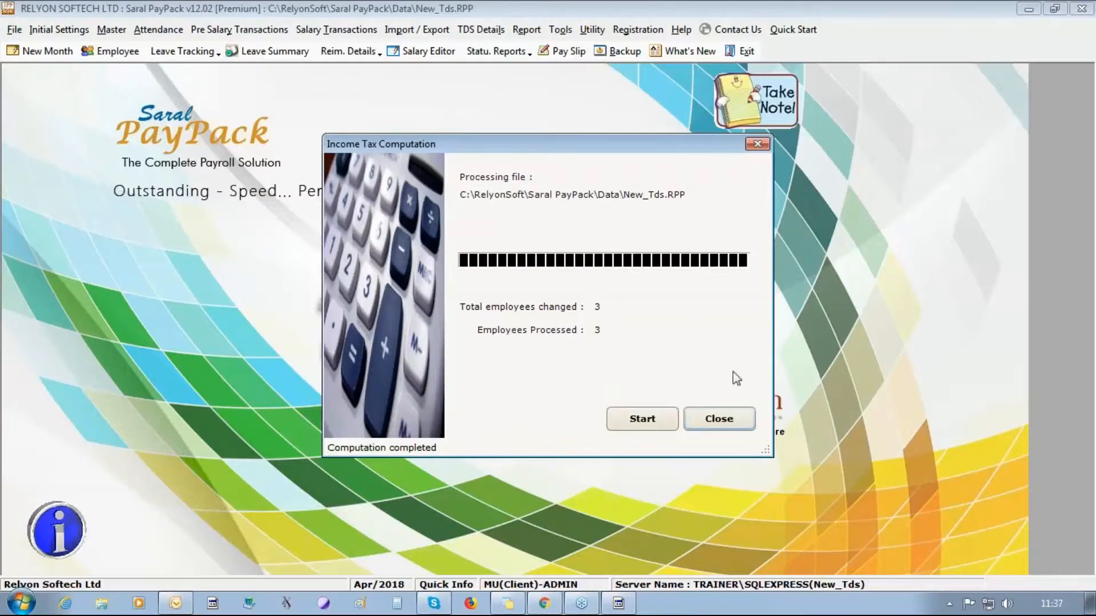
click(705, 420)
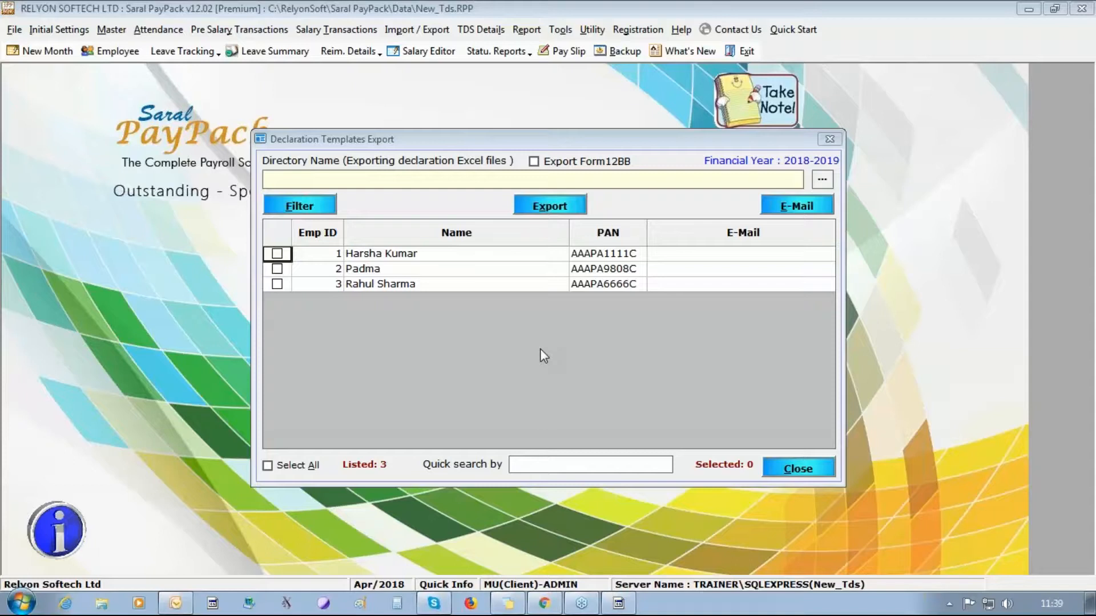
- Leave only employee ID 3 ticked in the declaration export list
click(277, 253)
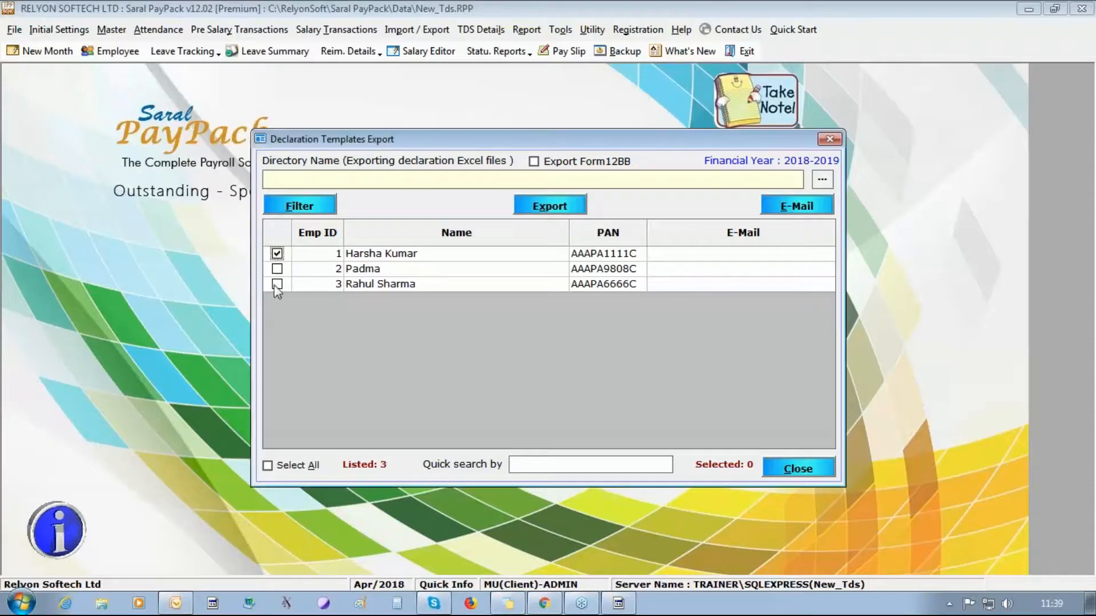
click(277, 284)
click(277, 269)
click(277, 284)
click(278, 283)
click(277, 269)
click(277, 253)
- Set Desktop as the export folder and export employee 3's declaration Excel file
click(823, 180)
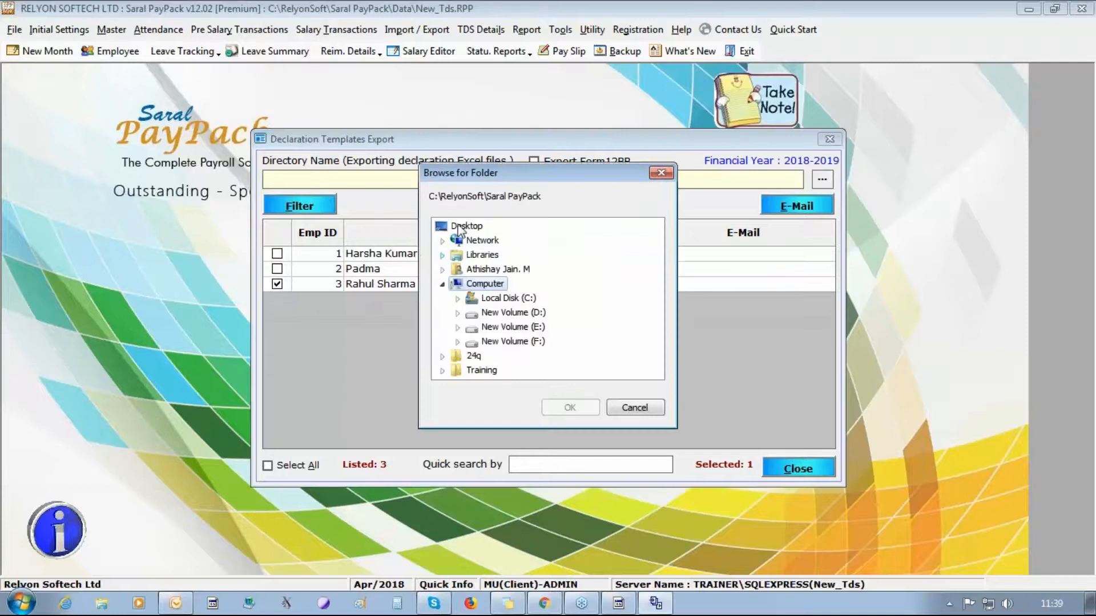
click(558, 407)
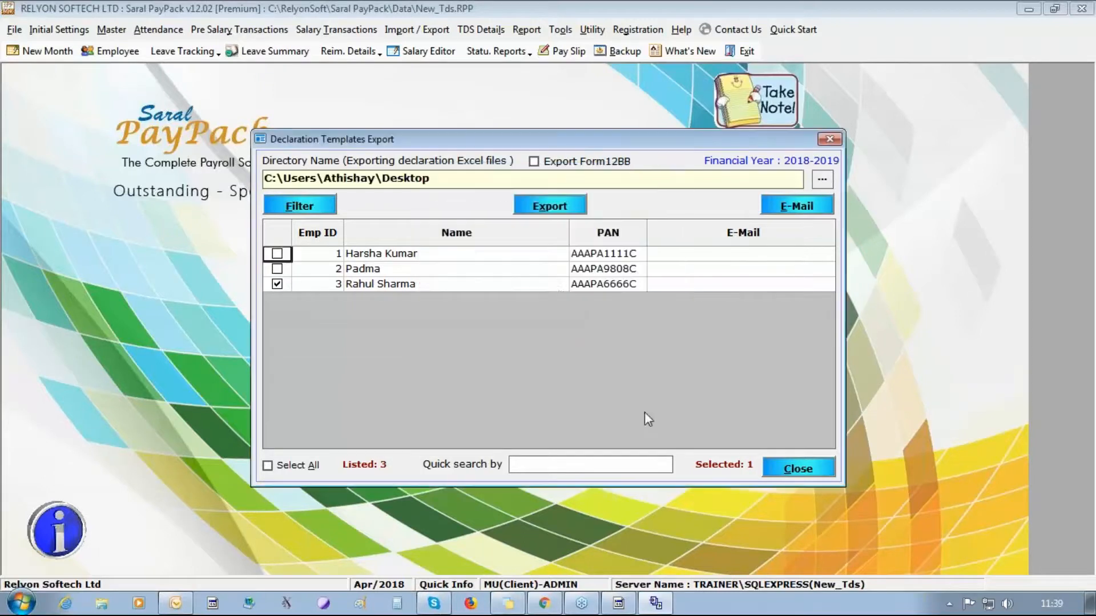
click(576, 210)
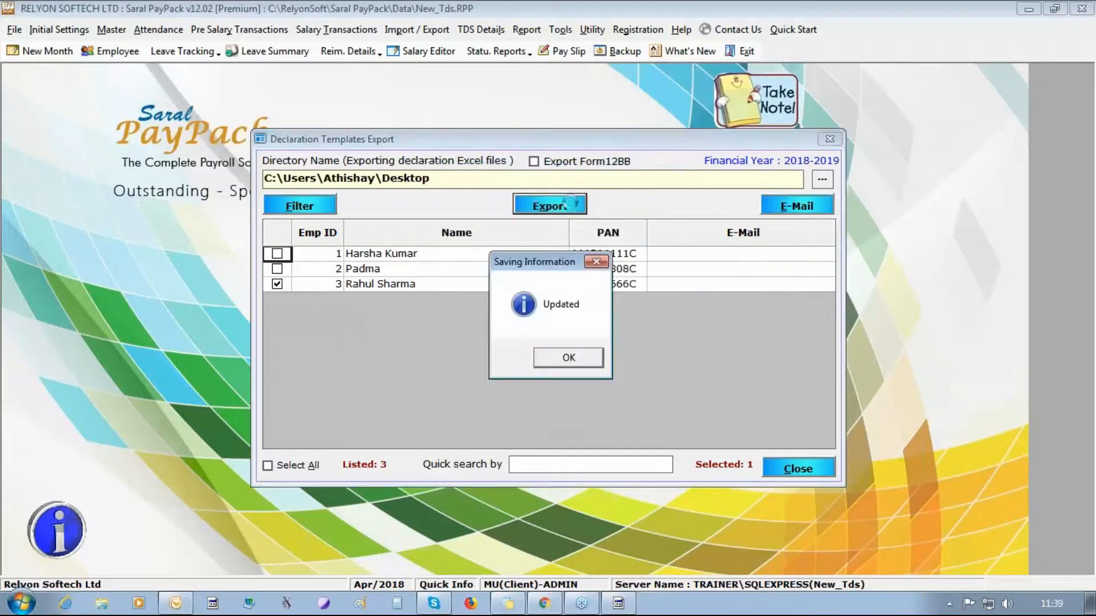
key(Return)
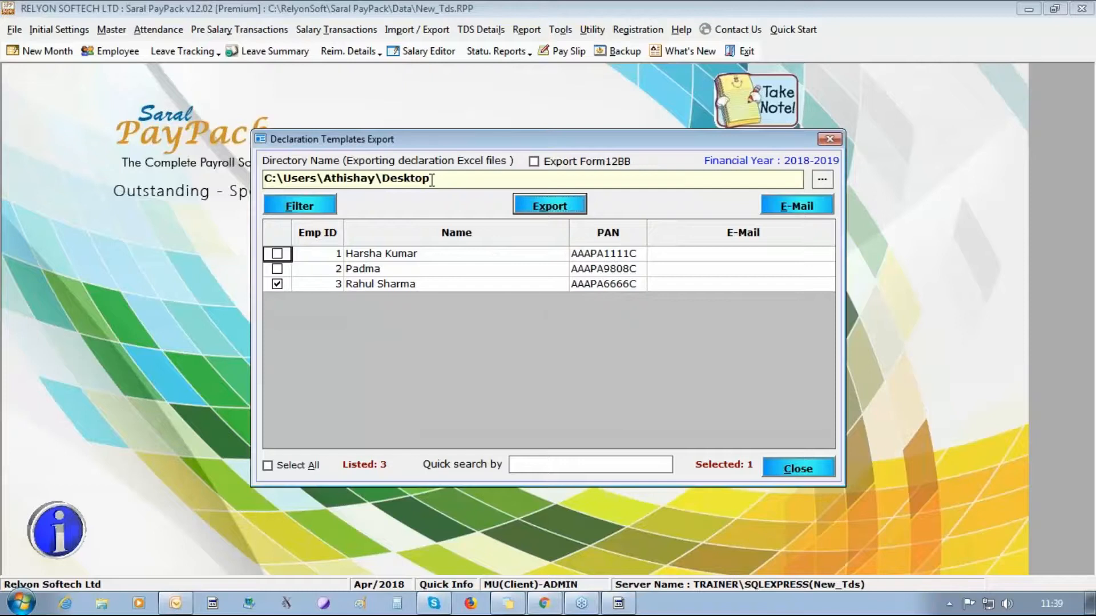
right_click(862, 594)
- Open the exported ITDecl declaration workbook from the Desktop in Excel
click(901, 540)
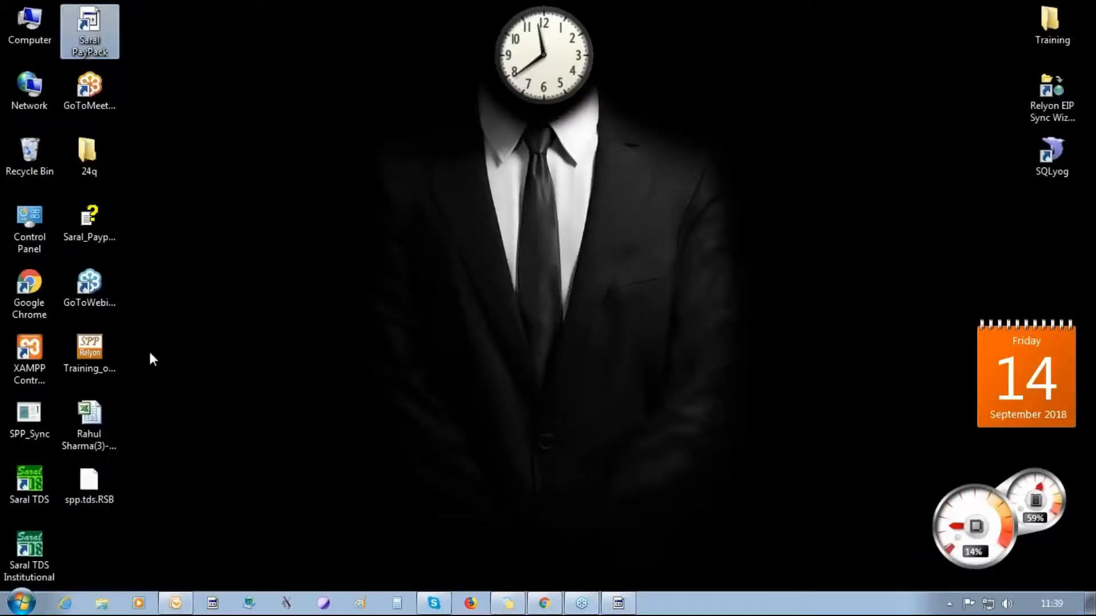
click(97, 422)
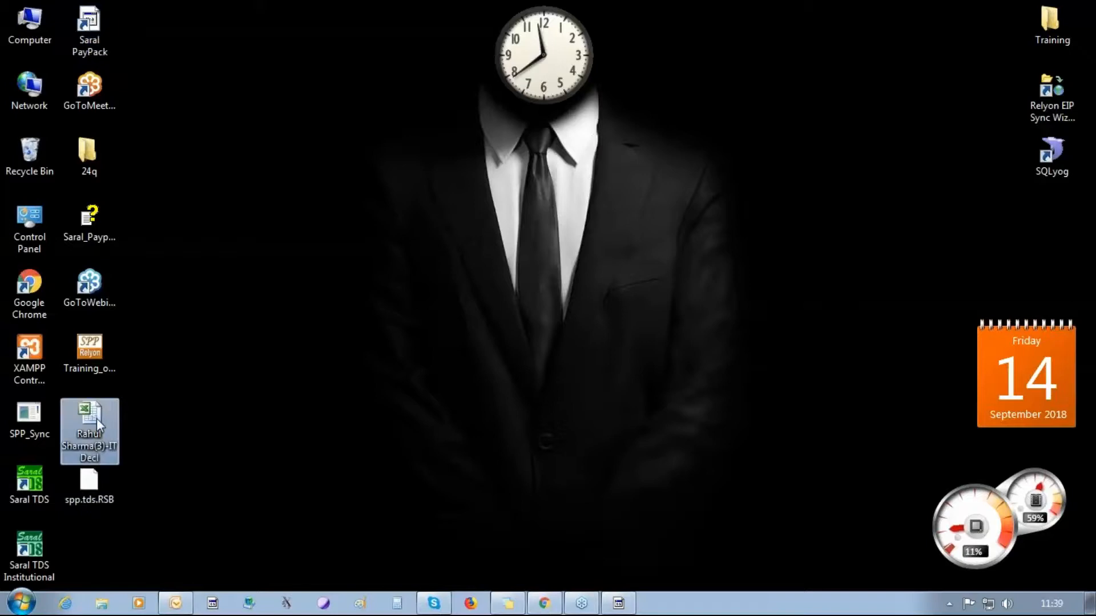
double_click(97, 421)
click(824, 51)
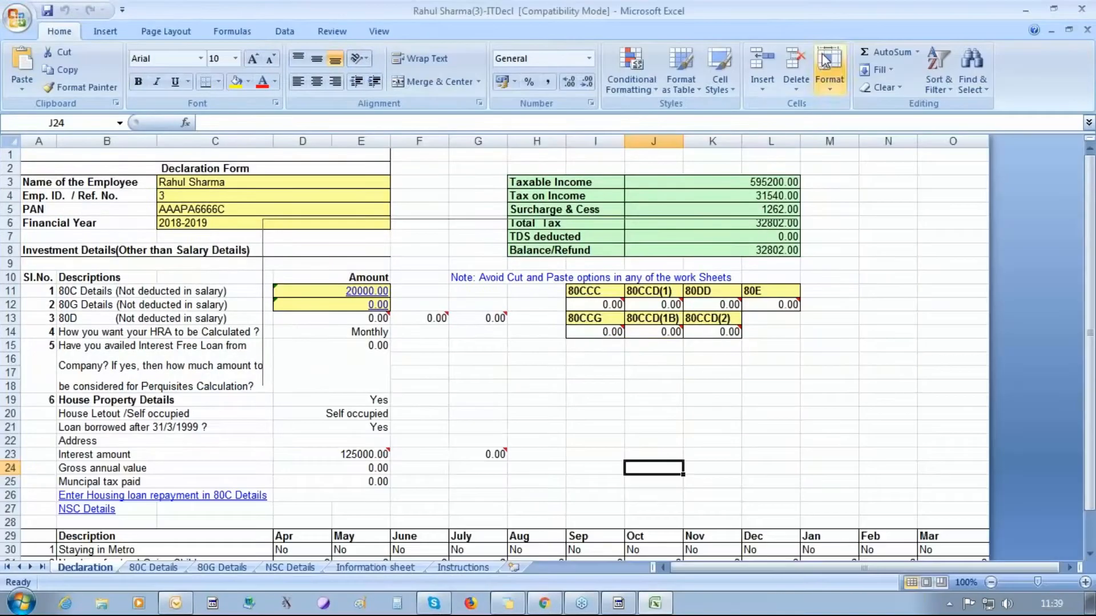
drag(1090, 336, 1090, 376)
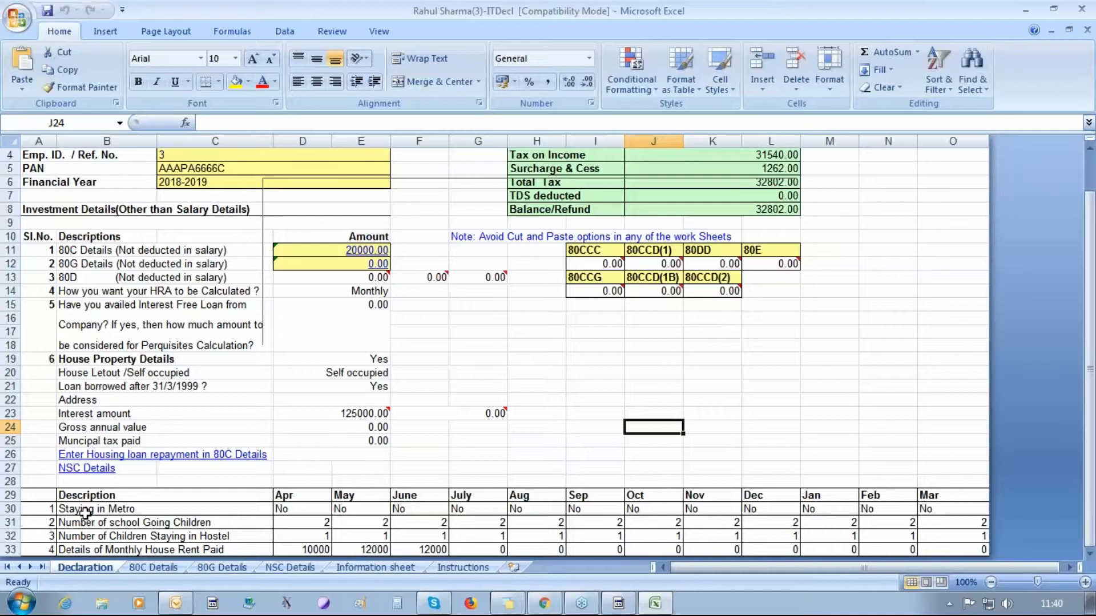
- Review the 80C Details, 80G Details, NSC Details and Information sheets, then close Excel
click(146, 568)
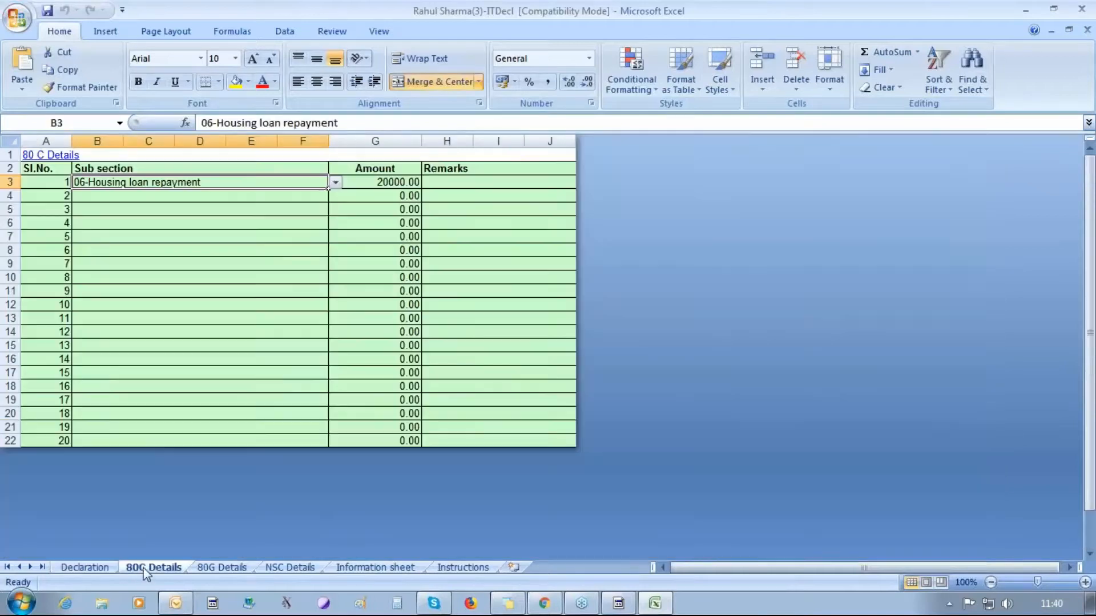
click(216, 569)
click(294, 567)
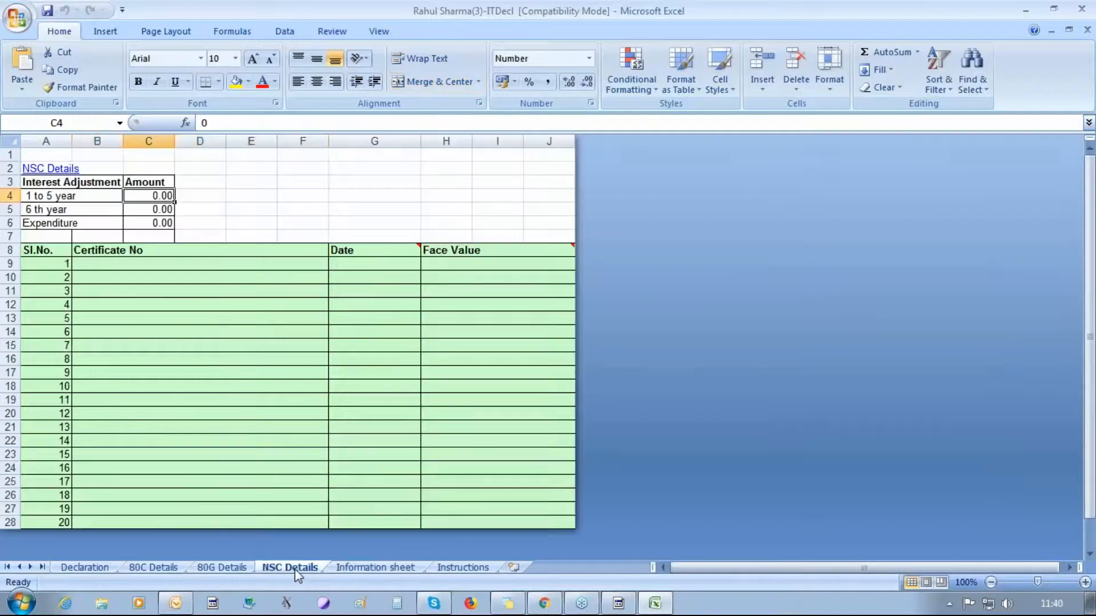
click(347, 568)
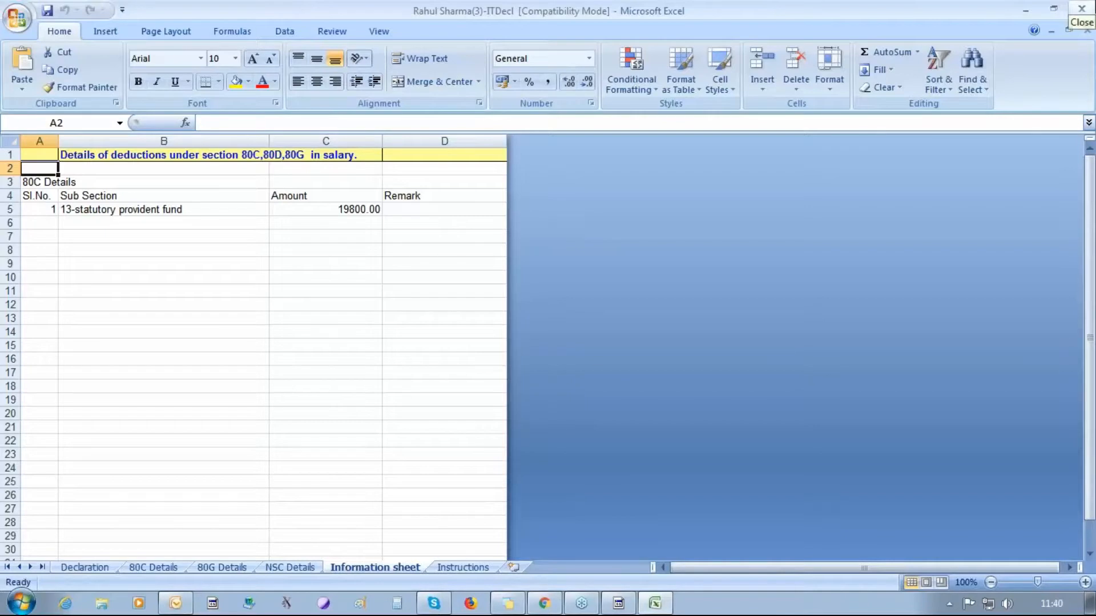
click(1080, 8)
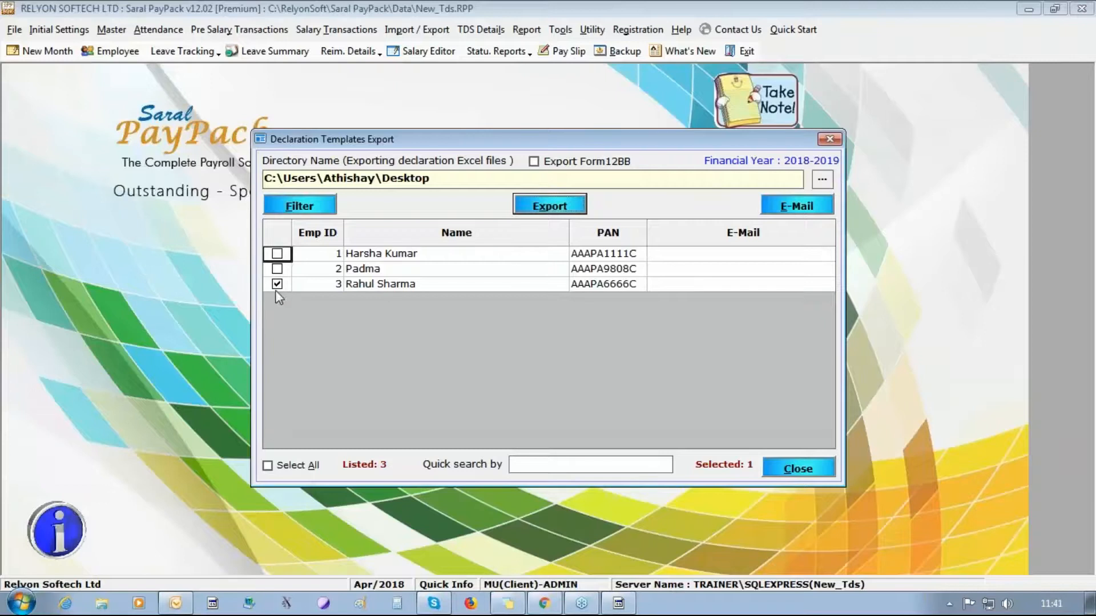
- Export employee 3's declaration again with Export Form12BB and WithData ticked
click(557, 166)
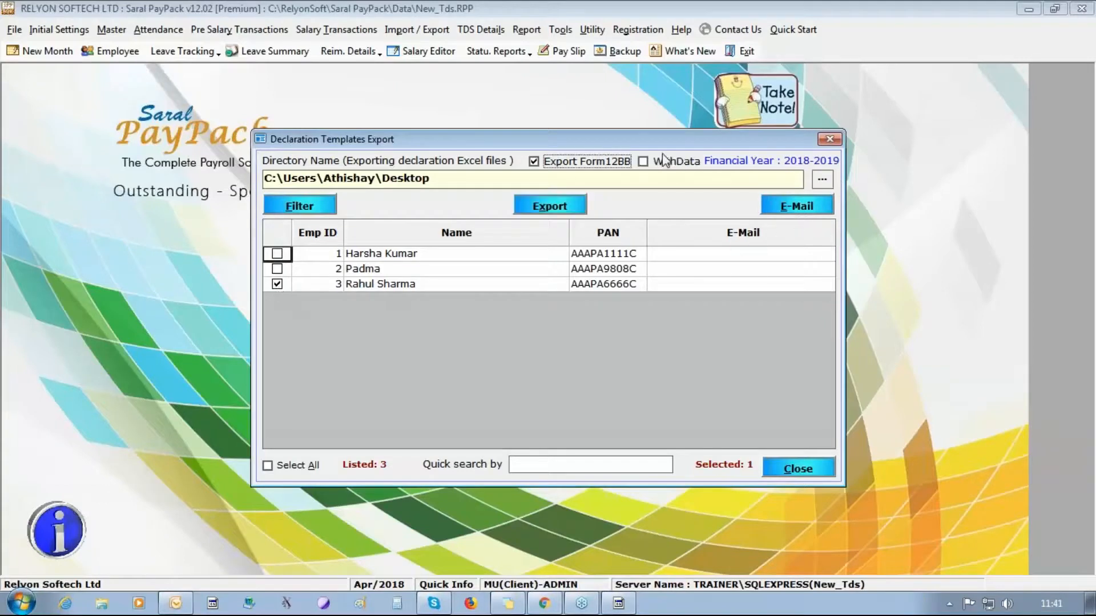
click(662, 166)
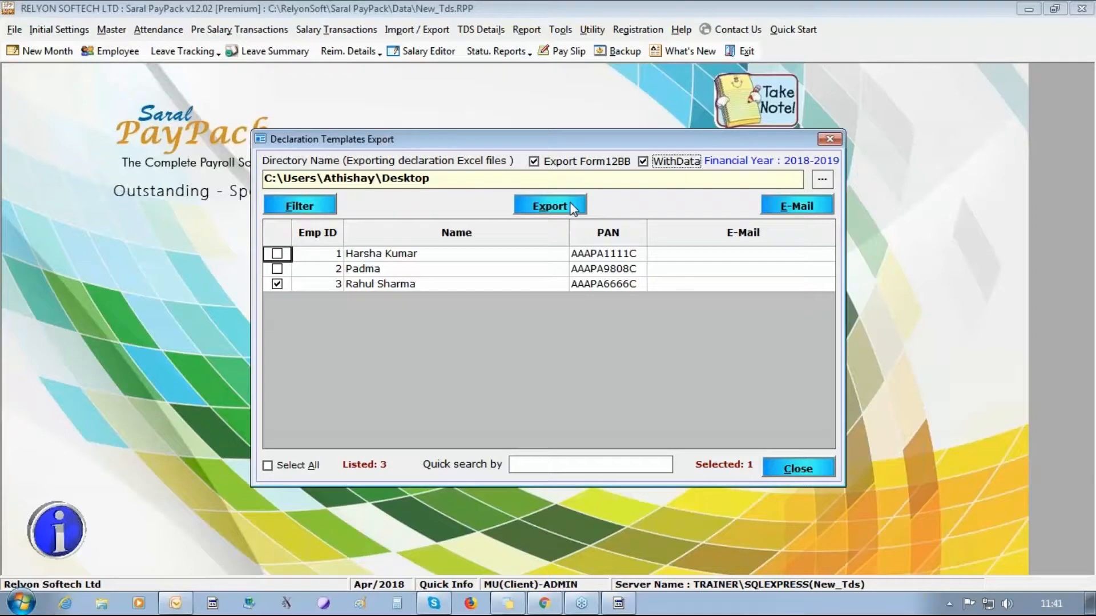
click(570, 208)
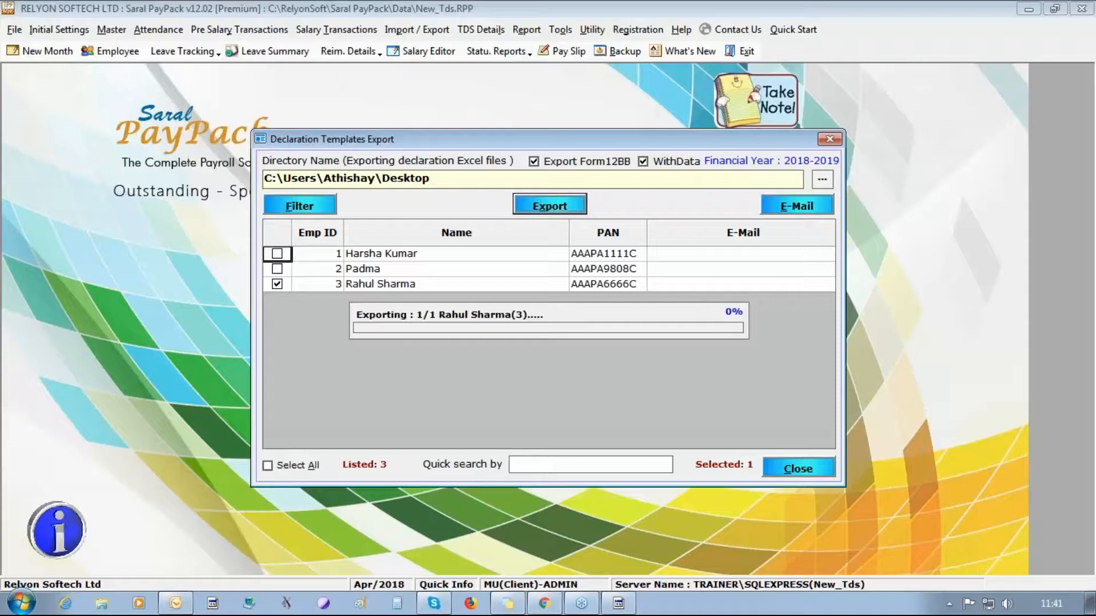
click(546, 350)
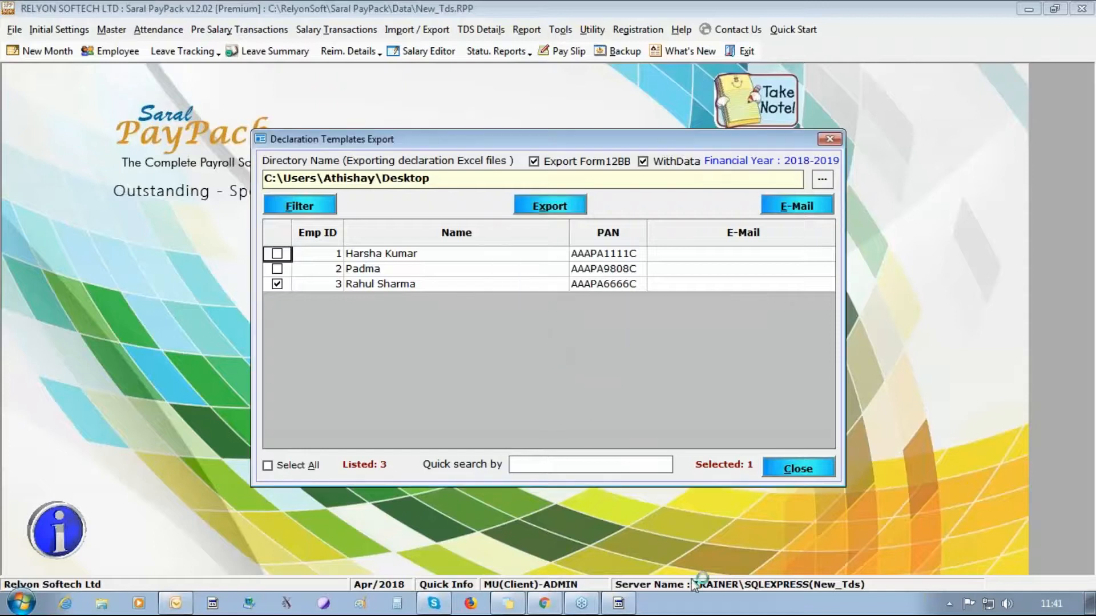
right_click(702, 606)
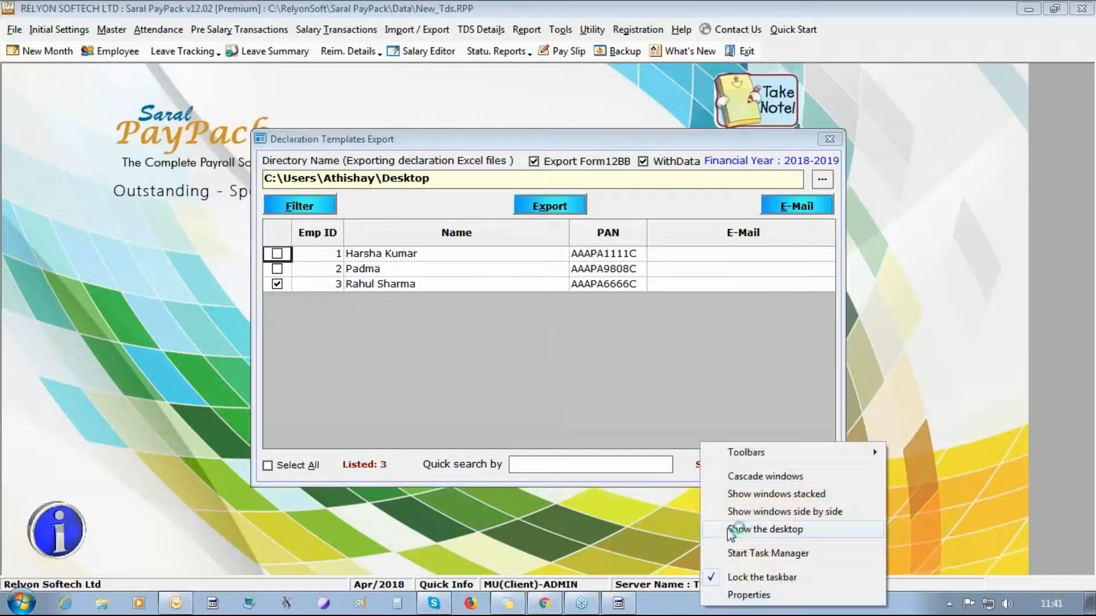
- Open the exported Form 12BB Word file and read down to the interest on borrowing claim
click(746, 532)
double_click(101, 549)
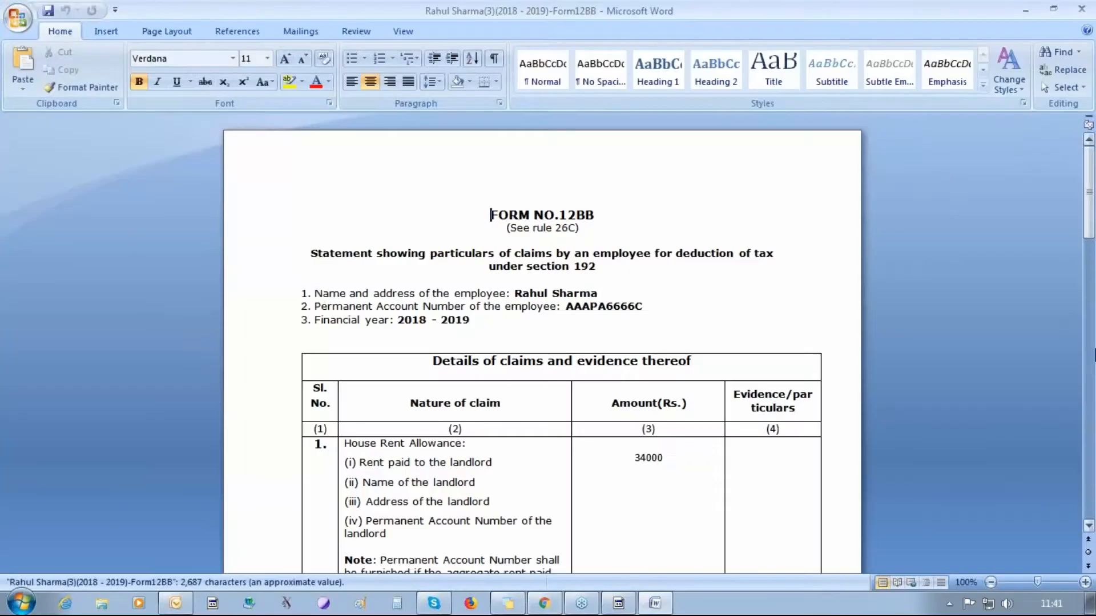
click(1089, 526)
click(1088, 526)
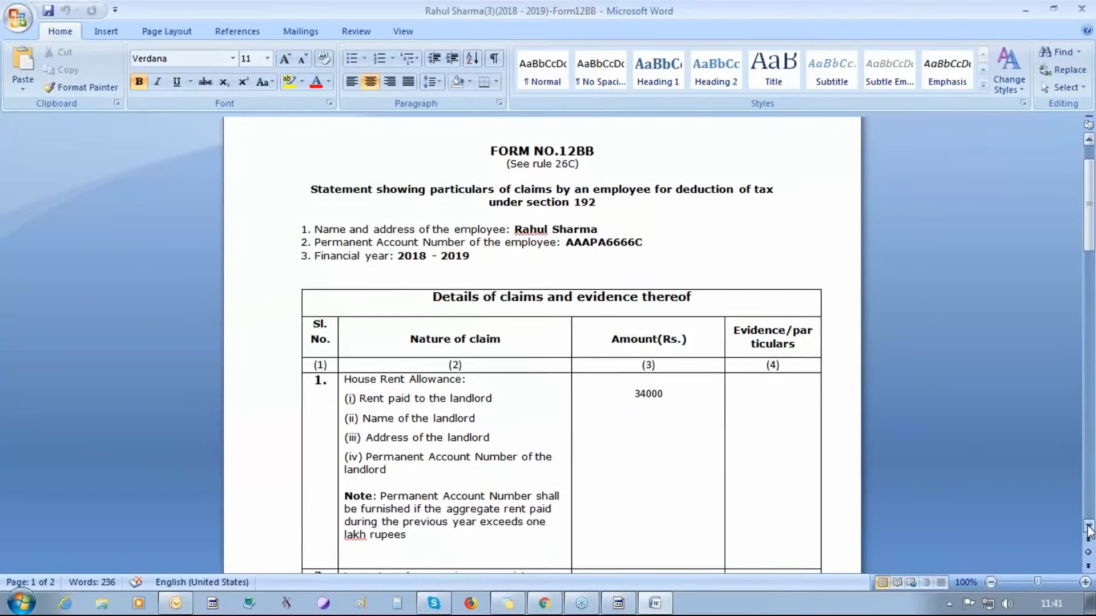
click(1087, 526)
click(1087, 526)
click(1088, 526)
click(1088, 526)
click(1087, 526)
click(1088, 526)
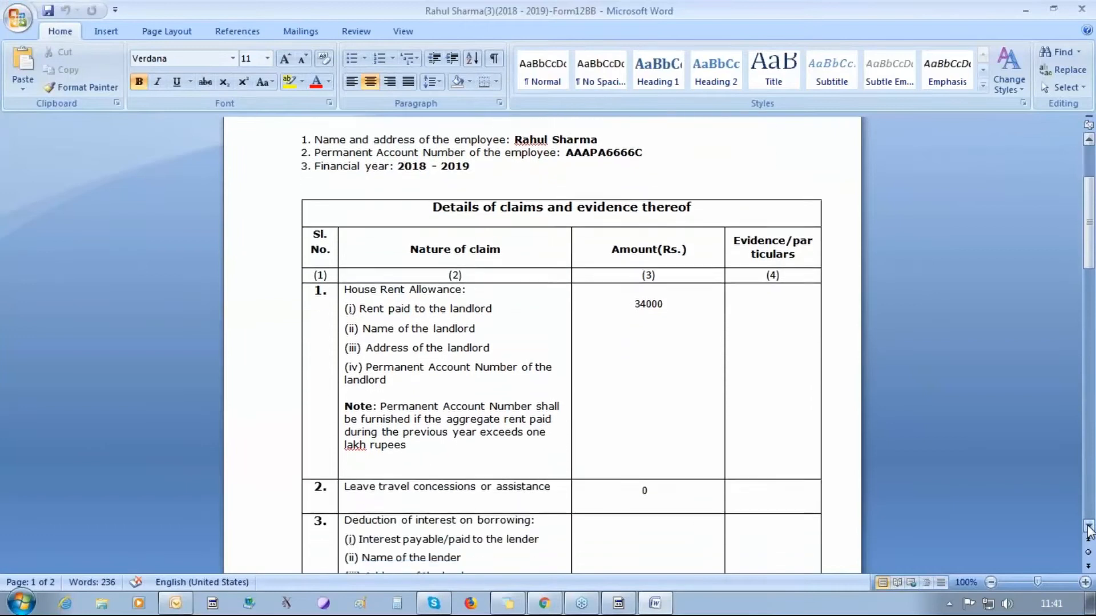
click(1088, 526)
click(1088, 526)
click(1088, 526)
- Read the Chapter VI-A deductions and Verification section, return to the top, and close Word
click(1088, 526)
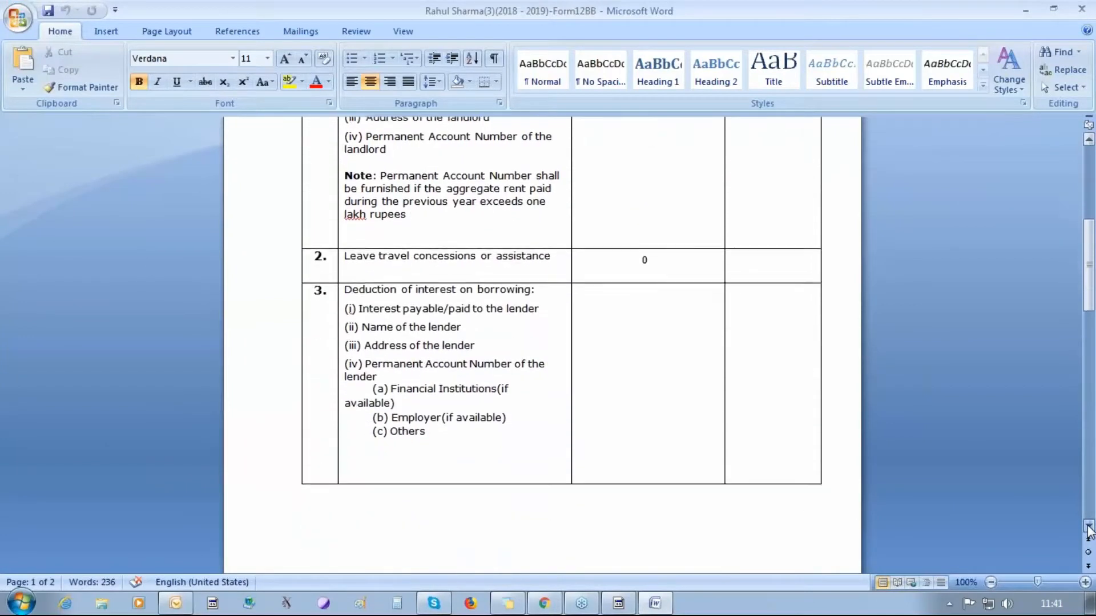
click(1088, 526)
click(1088, 526)
click(1088, 526)
click(1088, 526)
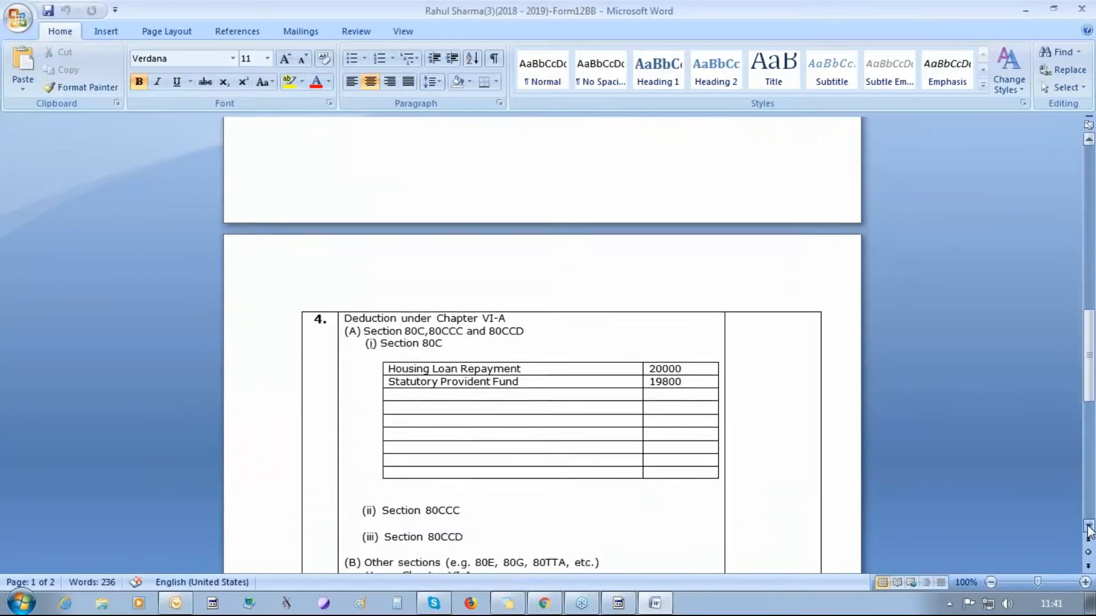
click(1088, 526)
click(1088, 526)
click(1087, 526)
click(1088, 526)
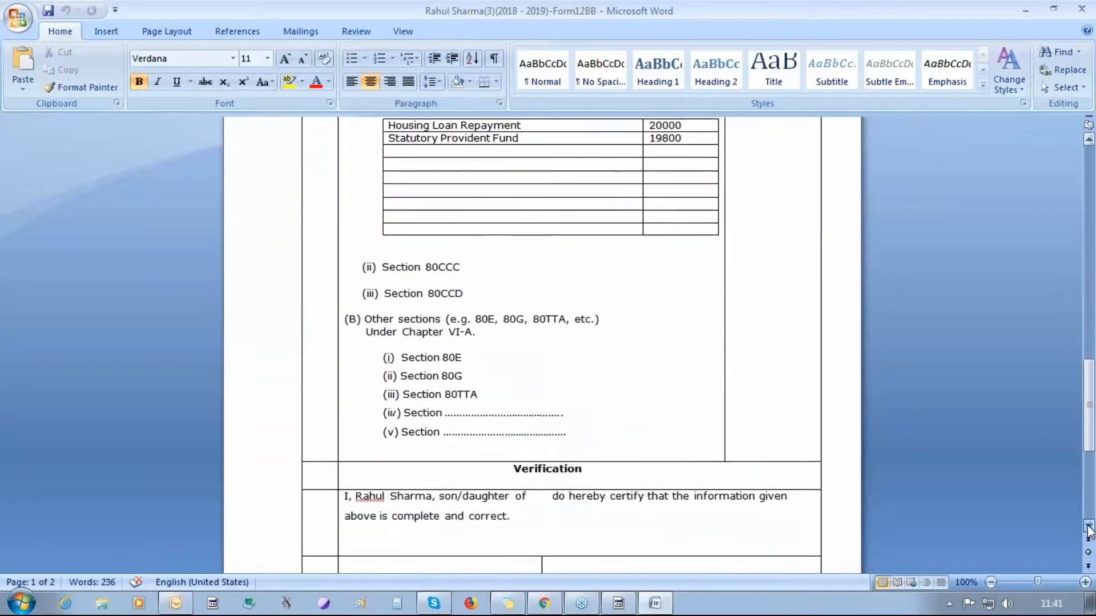
click(1087, 526)
click(1088, 526)
click(1087, 526)
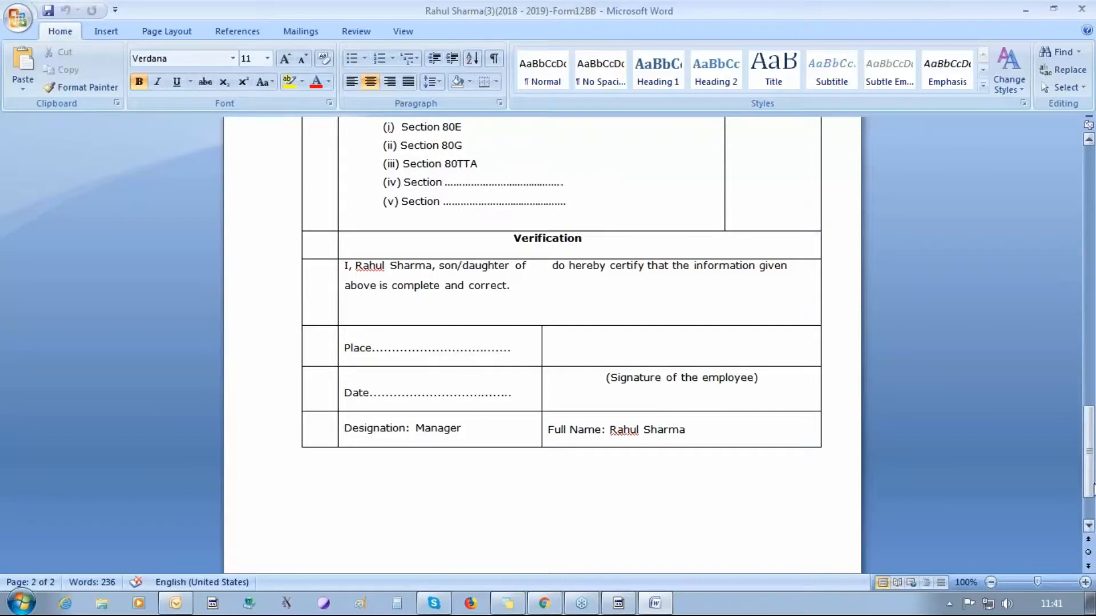
mouse_move(1088, 483)
mouse_down()
mouse_move(1082, 405)
mouse_move(1076, 481)
mouse_up()
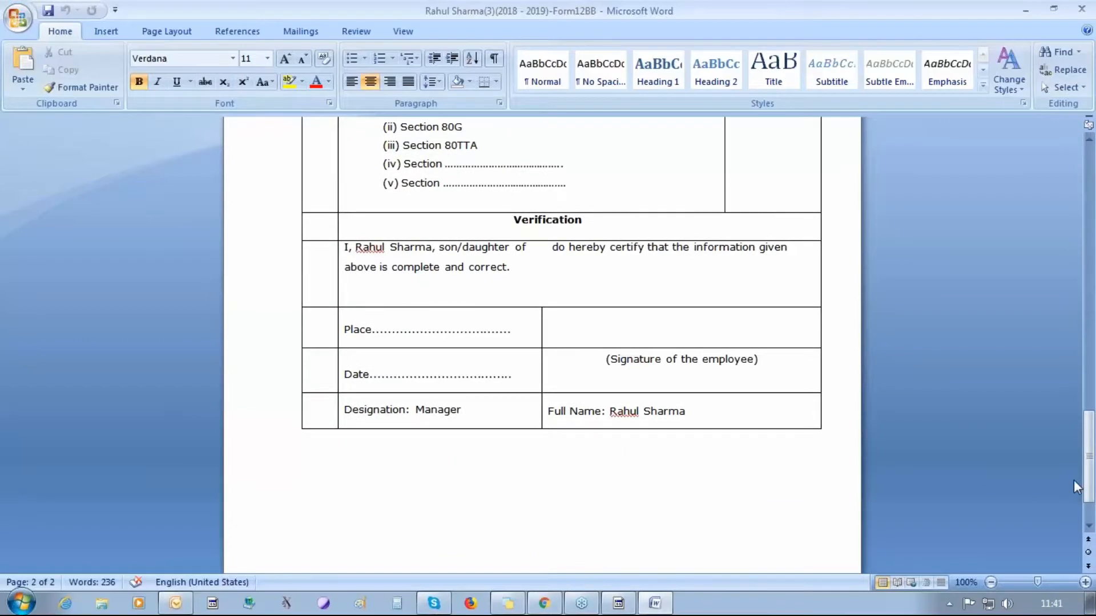
drag(1073, 481, 1075, 176)
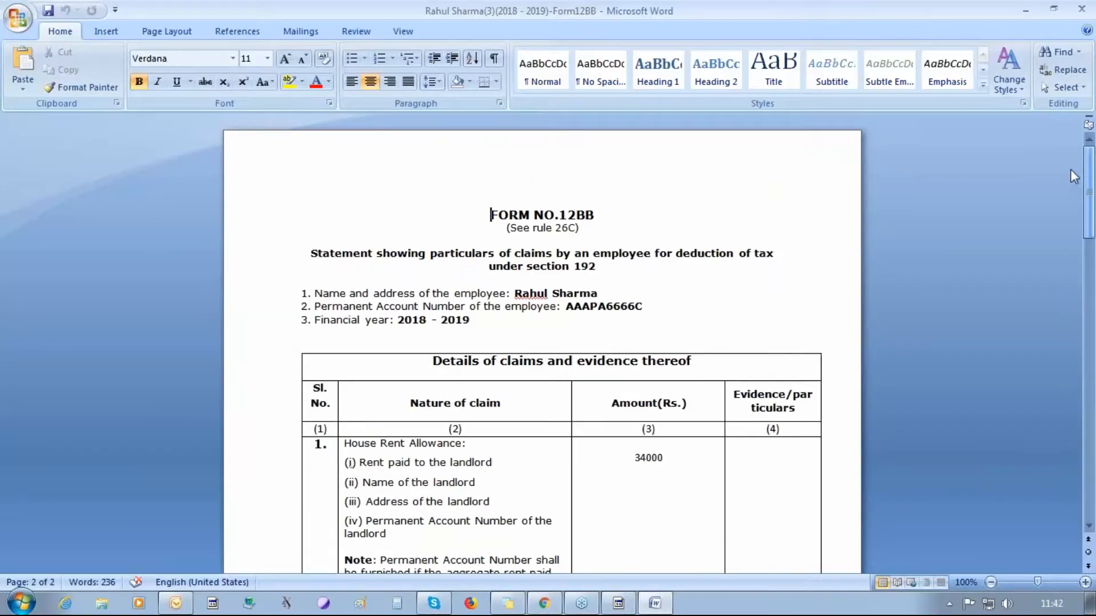
click(1084, 8)
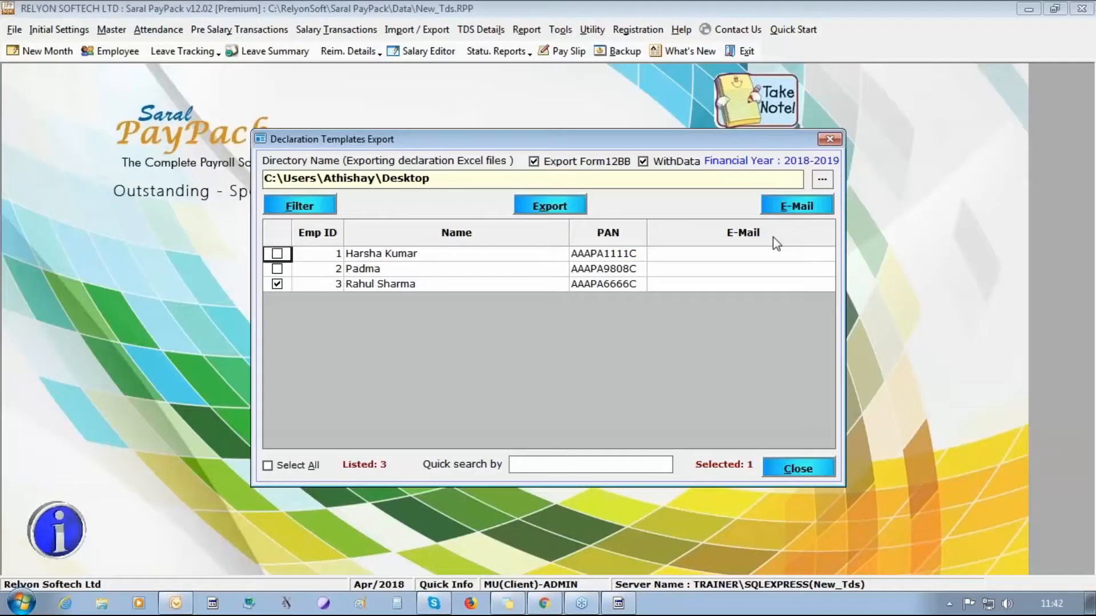
- Close the export window and open Declaration Import, loading files from the Desktop folder
click(829, 139)
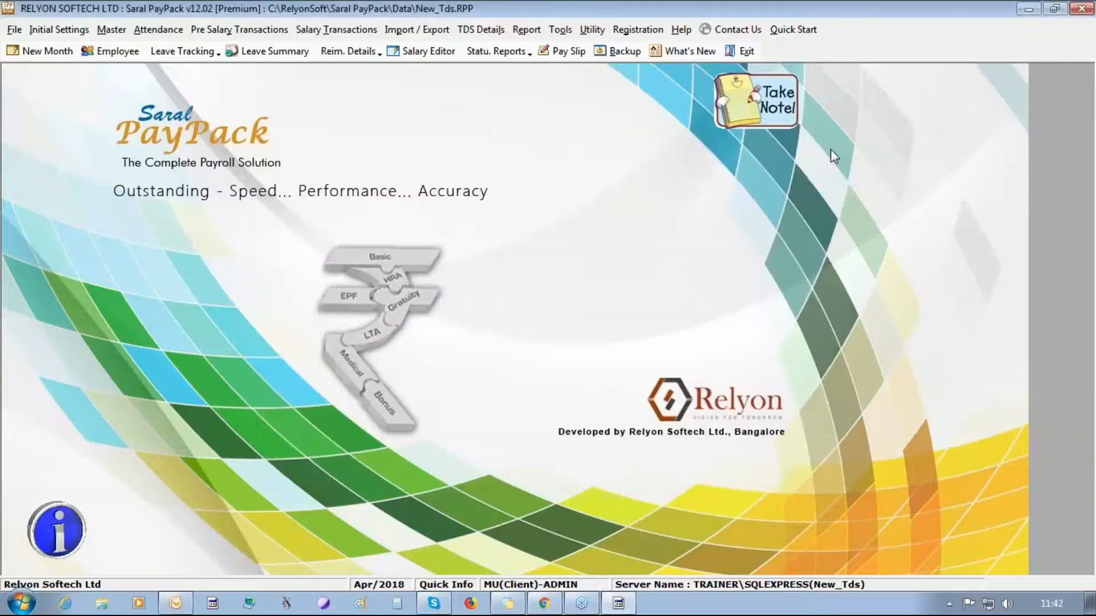
click(478, 29)
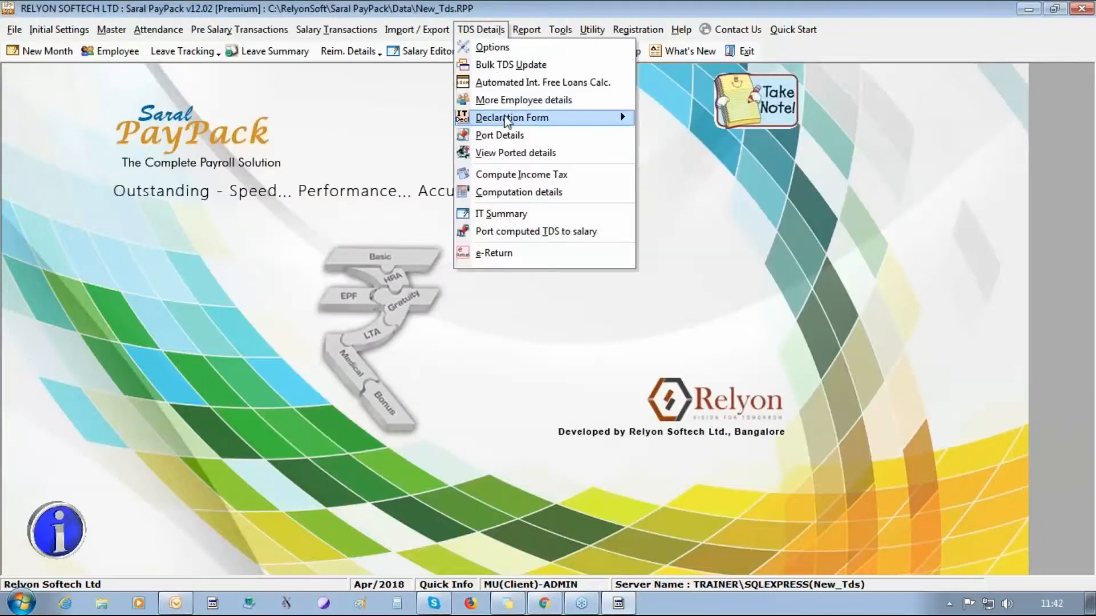
mouse_move(520, 122)
click(664, 120)
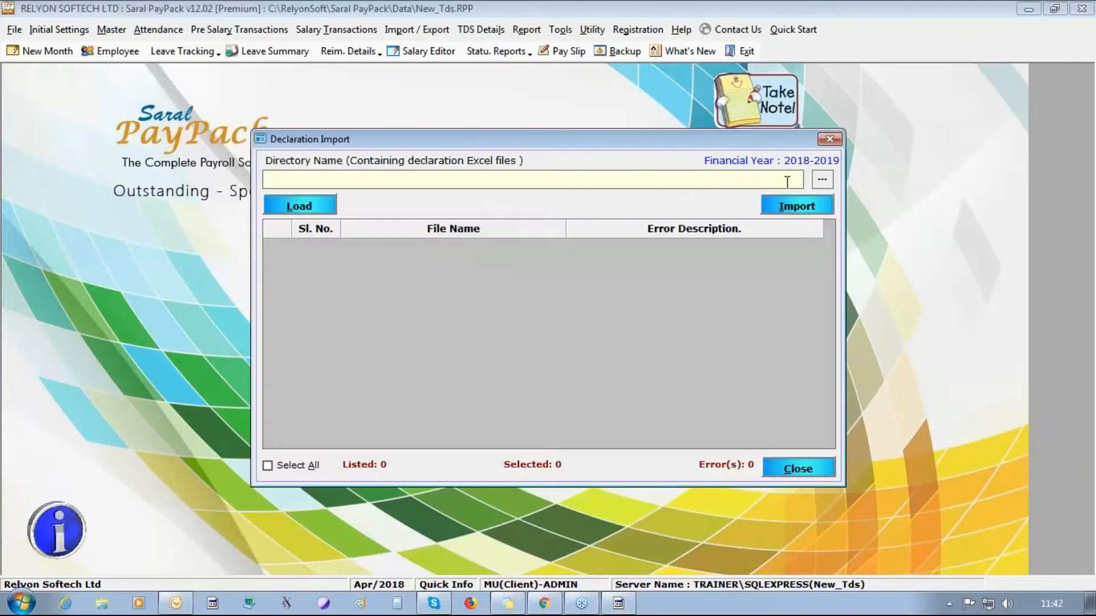
click(823, 183)
click(467, 226)
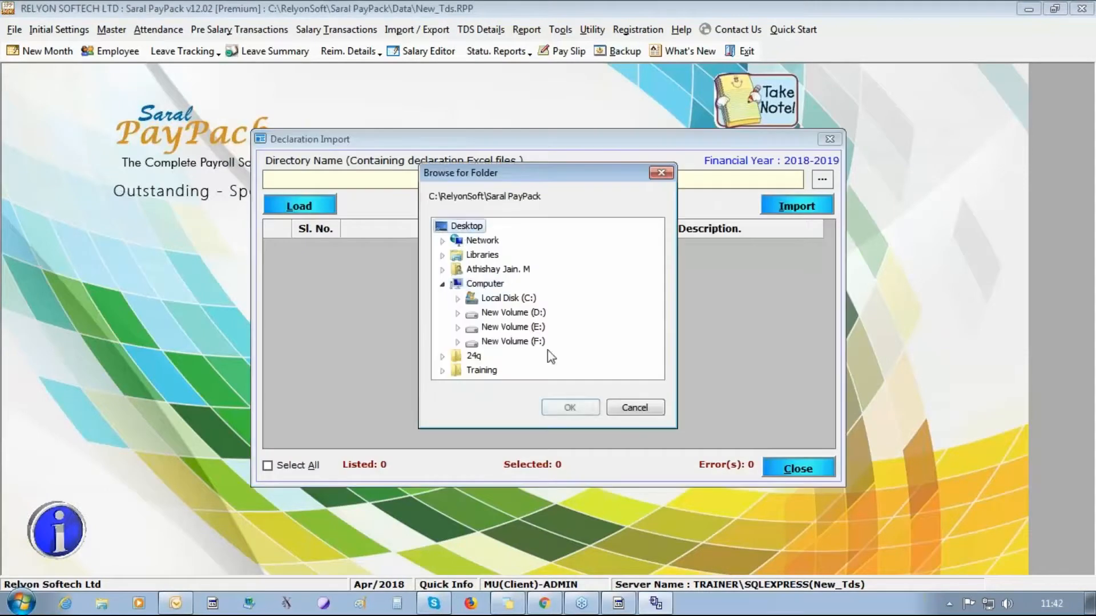
click(569, 407)
click(299, 205)
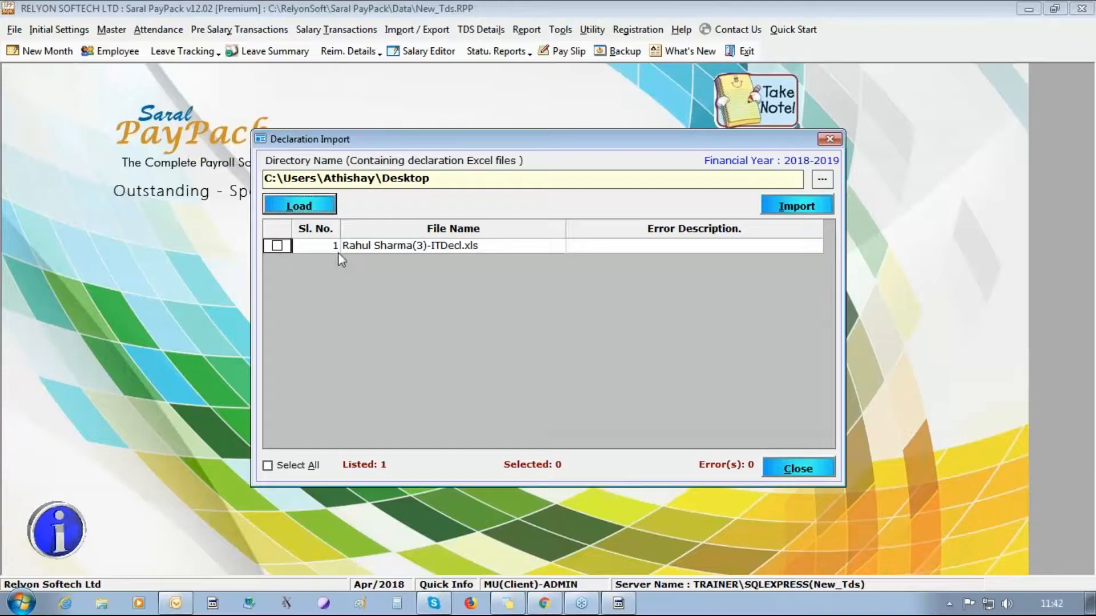
- Import employee 3's declaration Excel file, overwriting the existing declaration data
click(276, 246)
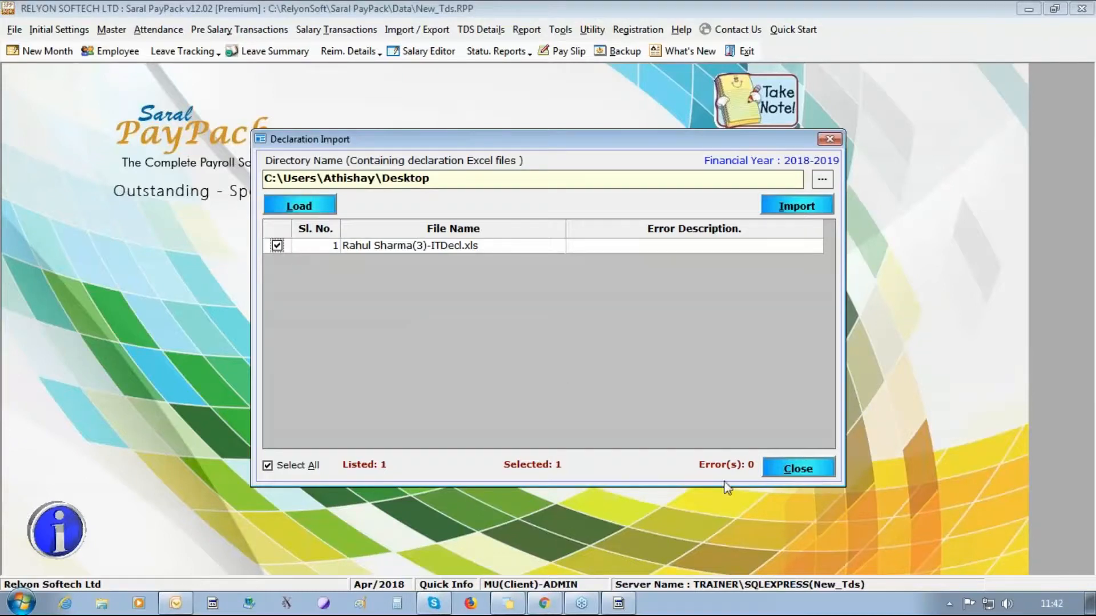
click(781, 215)
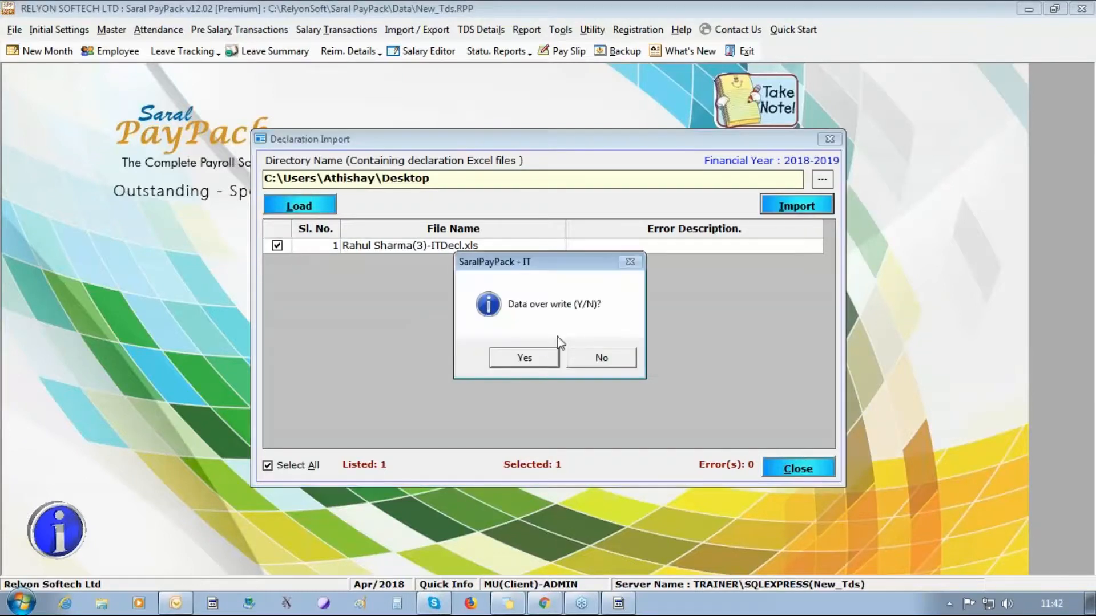
click(542, 365)
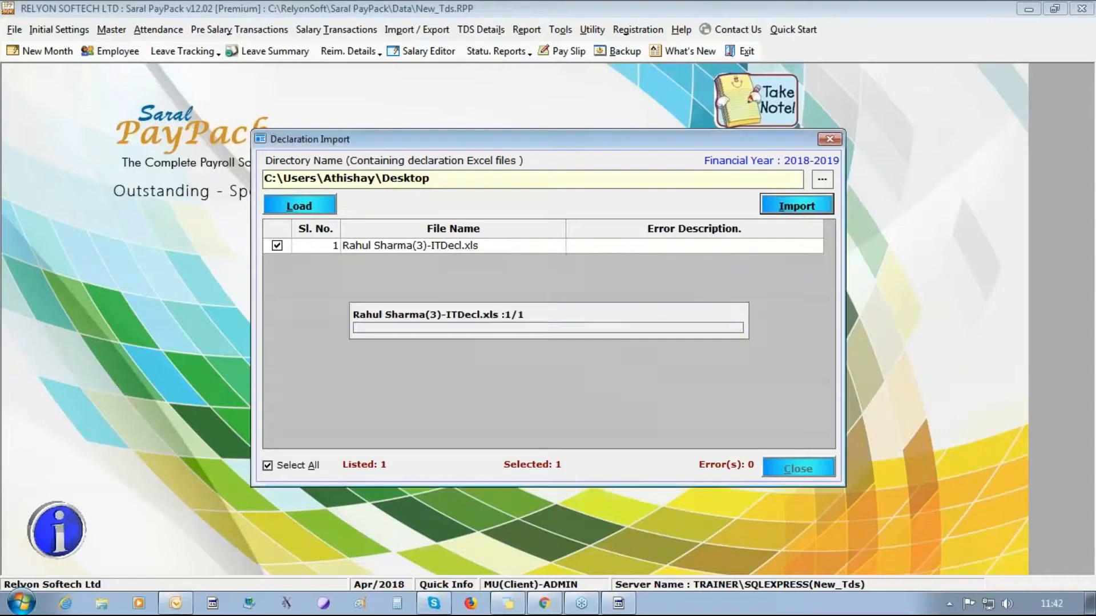
key(Return)
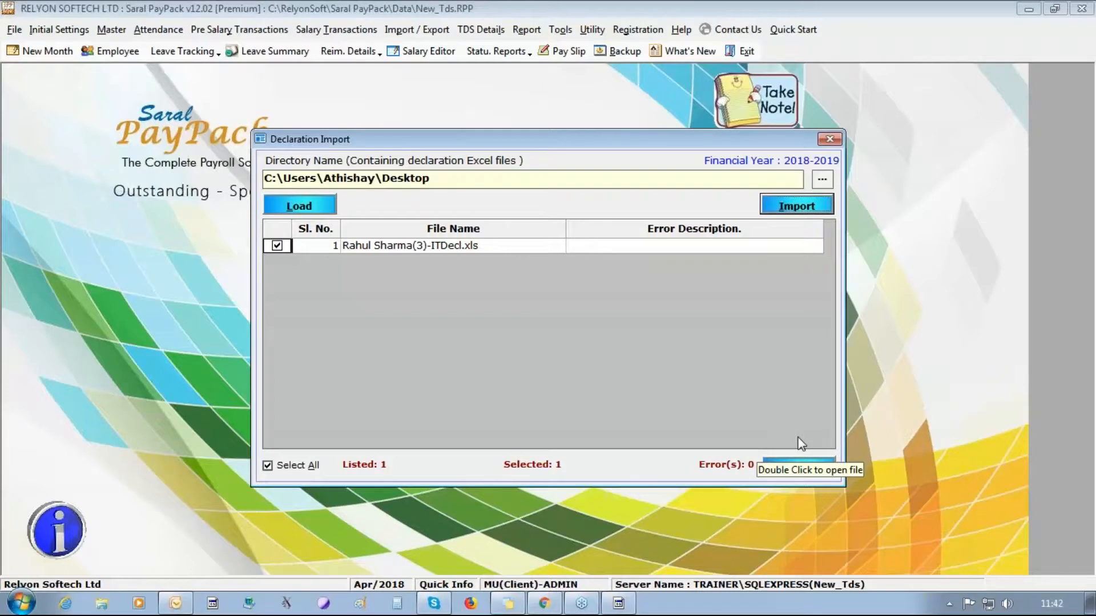
- Close the import window and start Bulk Export, agreeing to update salary calculations and port TDS
click(819, 468)
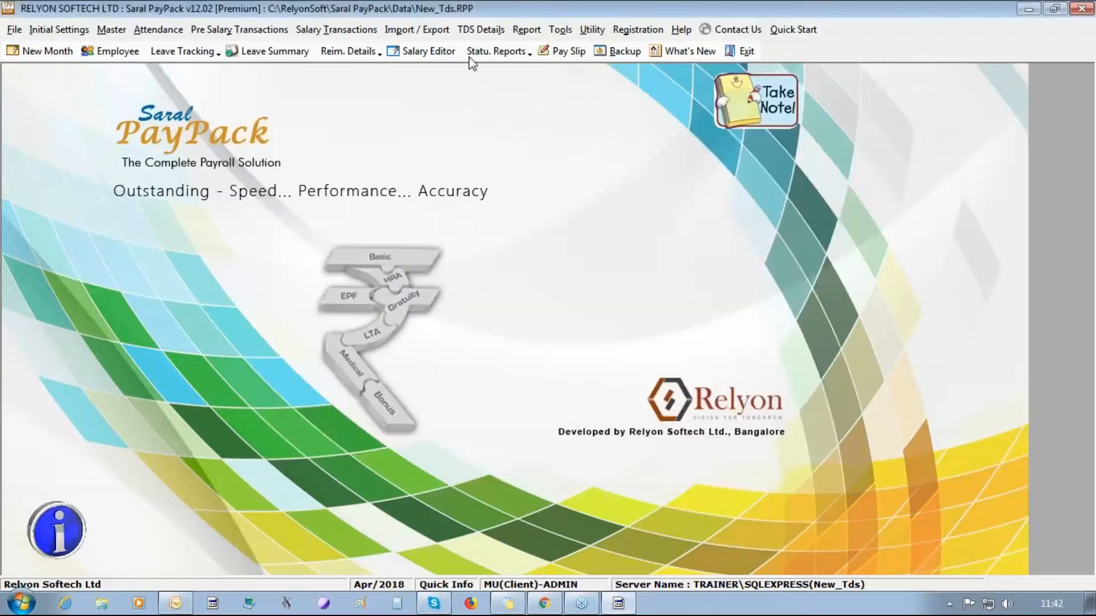
click(481, 30)
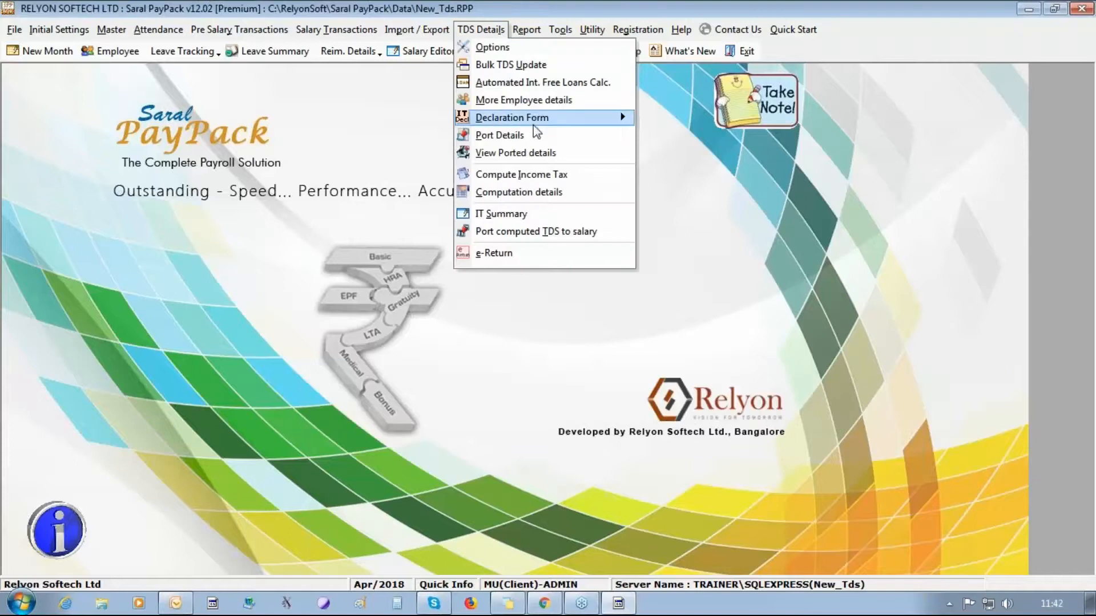
mouse_move(537, 123)
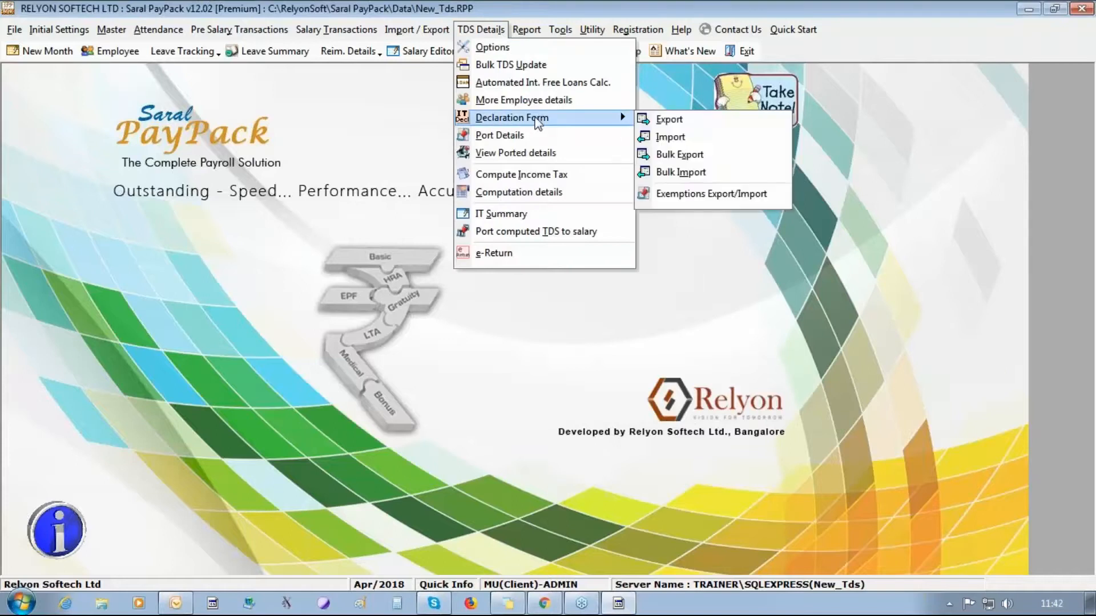
click(700, 157)
click(557, 365)
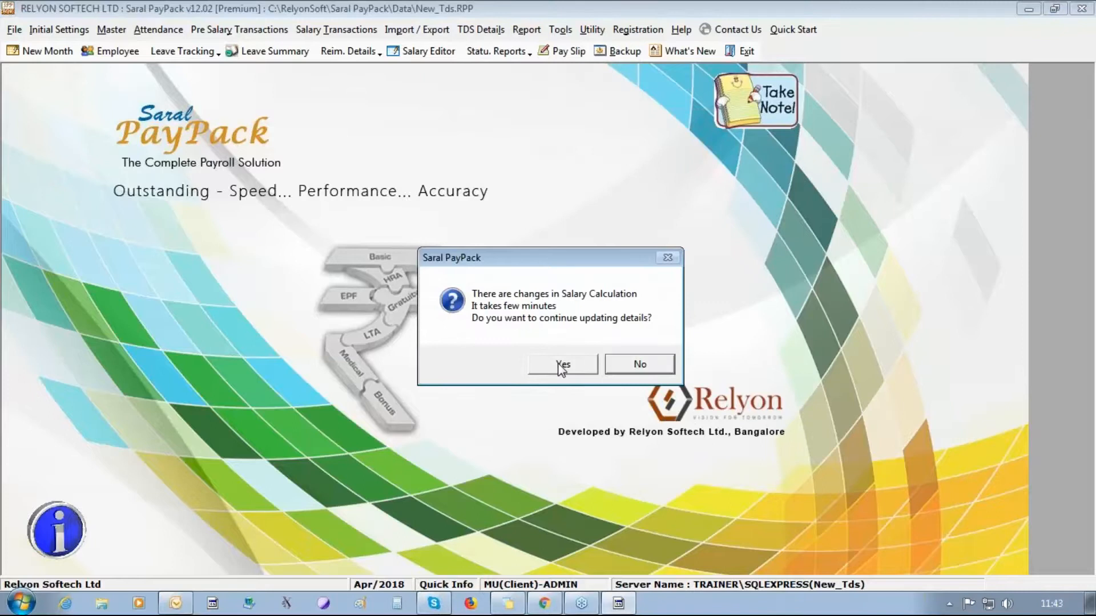
click(559, 365)
click(562, 359)
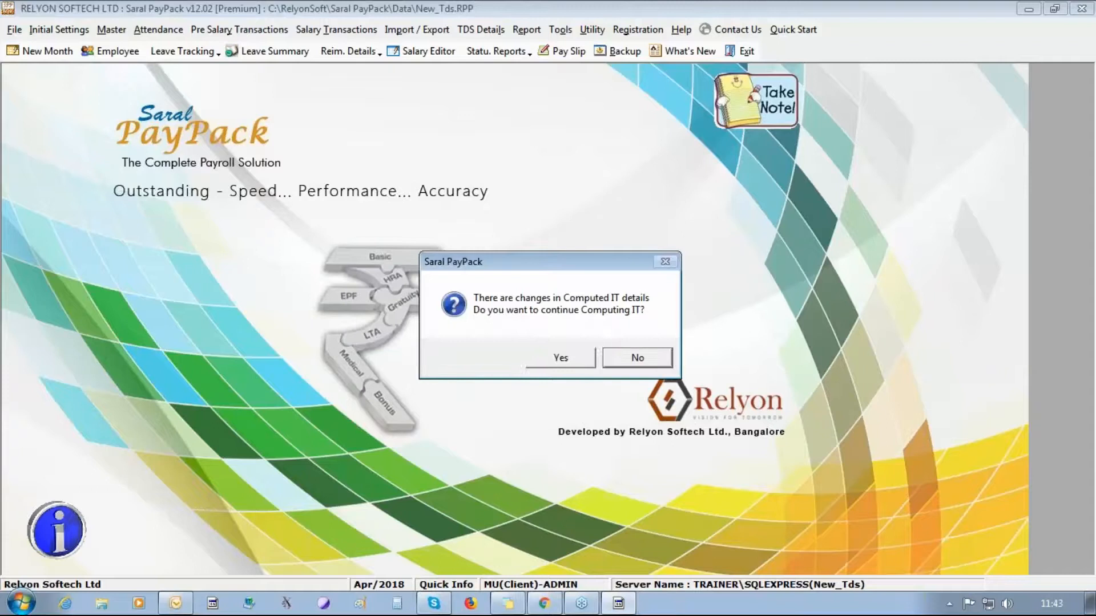
- Compute income tax for the changed employee and close the computation window
click(560, 358)
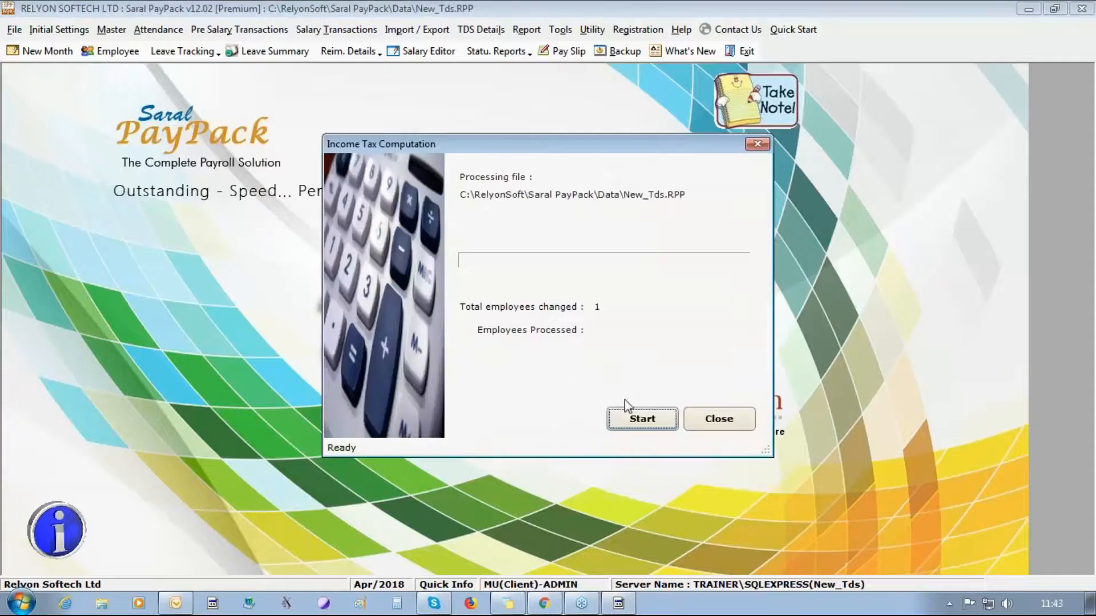
click(632, 414)
click(546, 322)
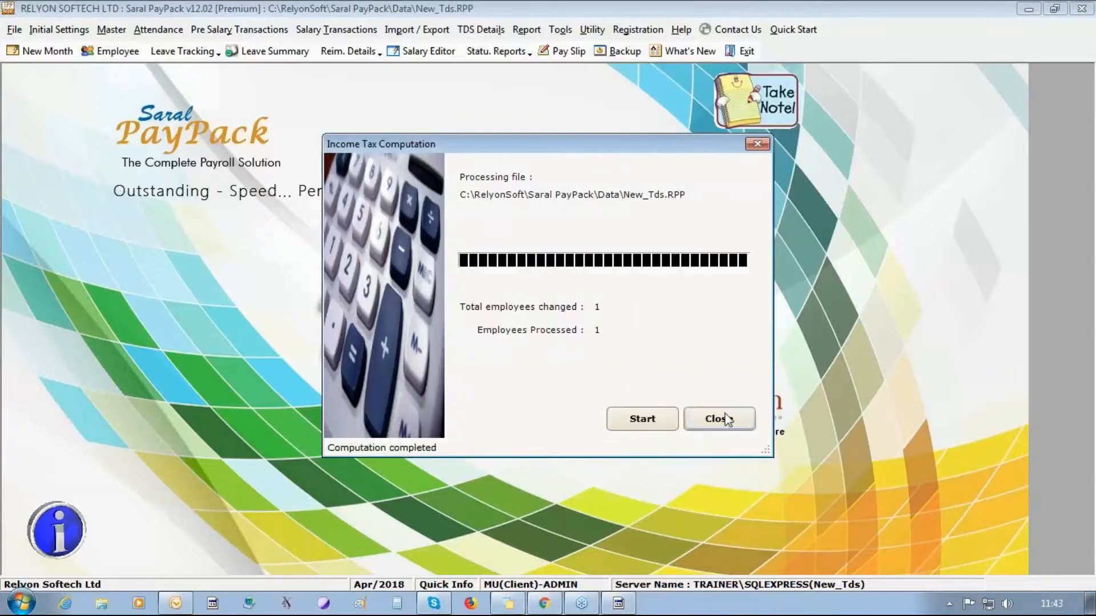
click(718, 418)
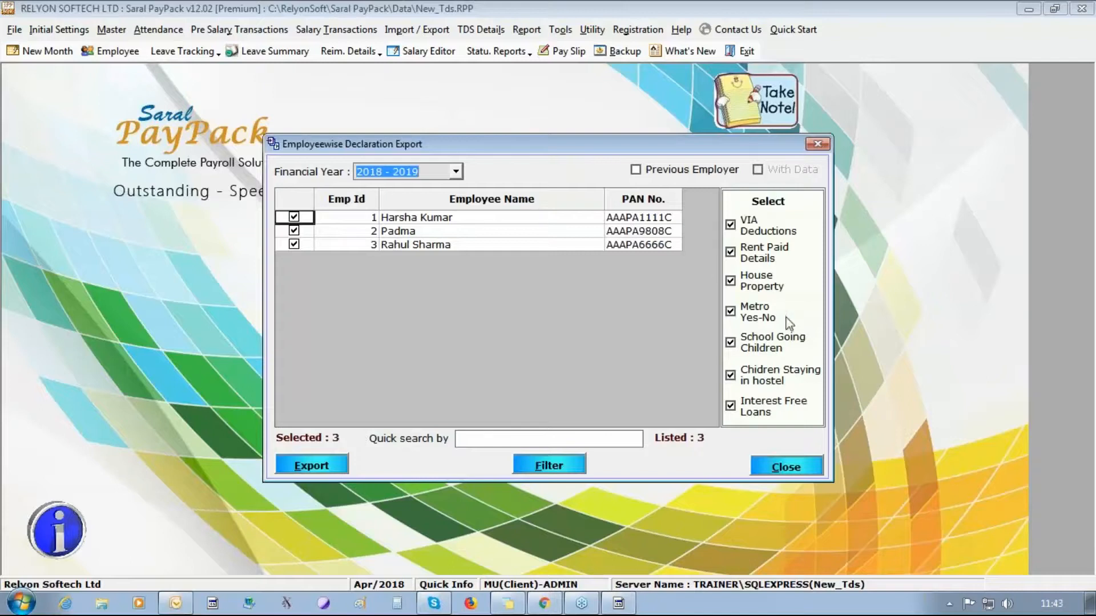
- Export all three employees' declarations and review the 80C, 80G, Rent, HouseProperty, Metro and children sheets
click(307, 470)
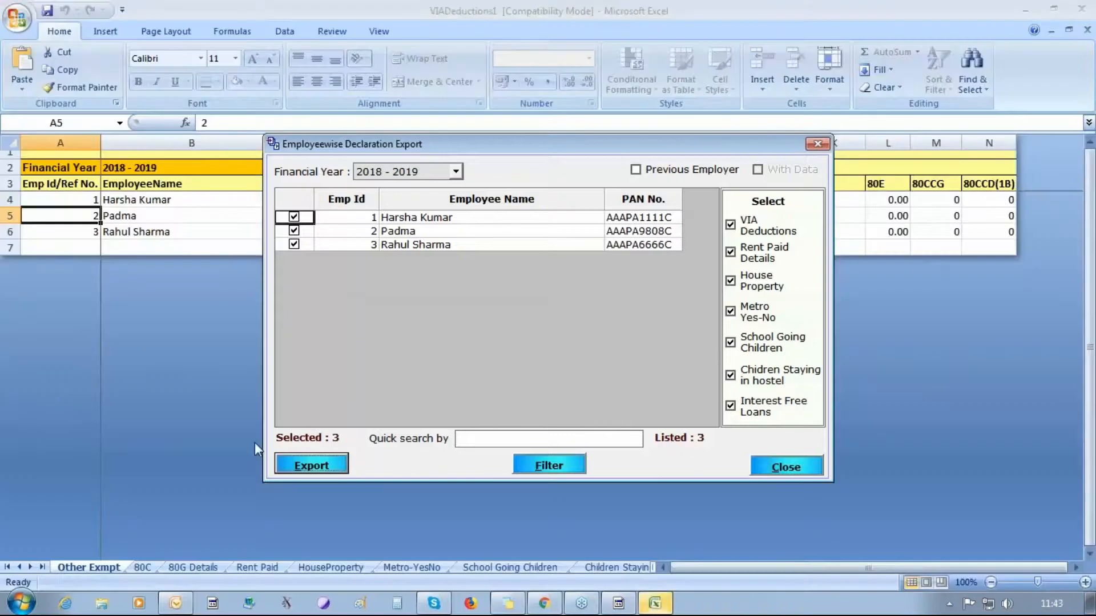
click(111, 373)
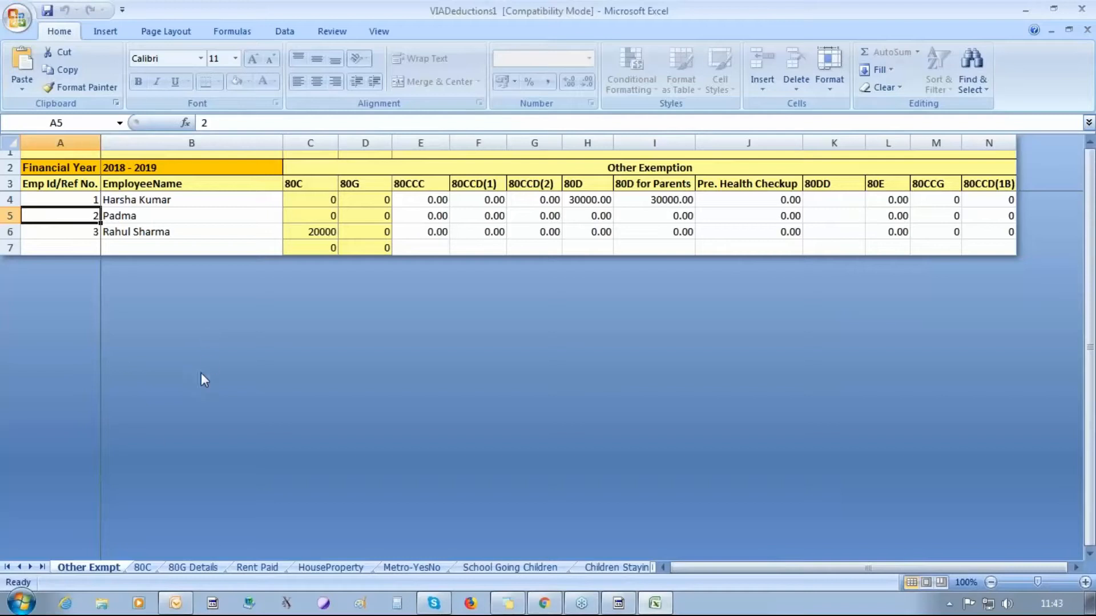
click(143, 568)
click(193, 567)
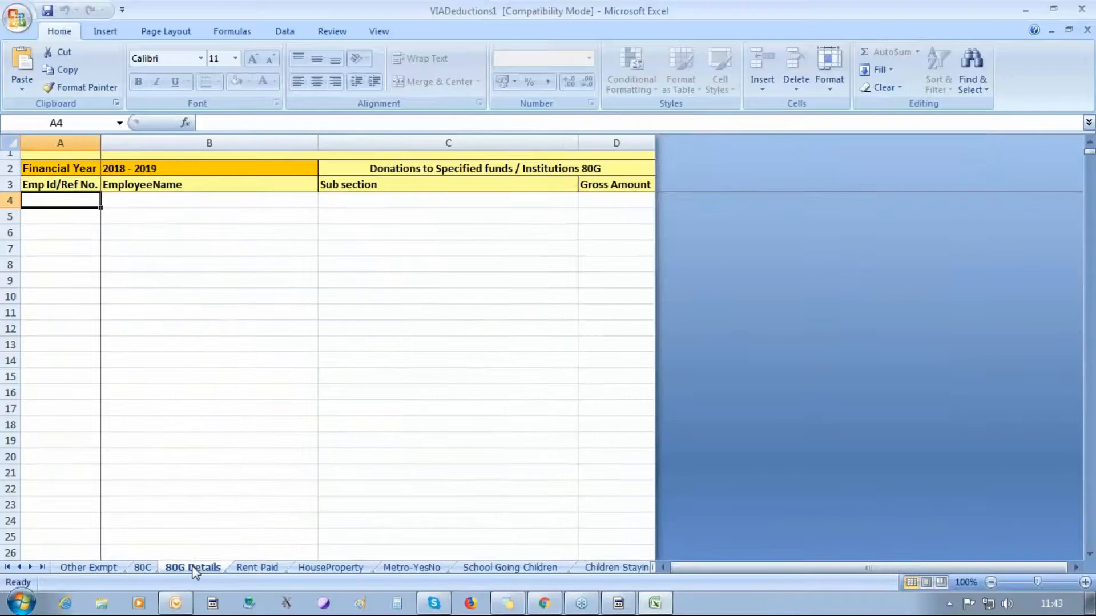
click(255, 569)
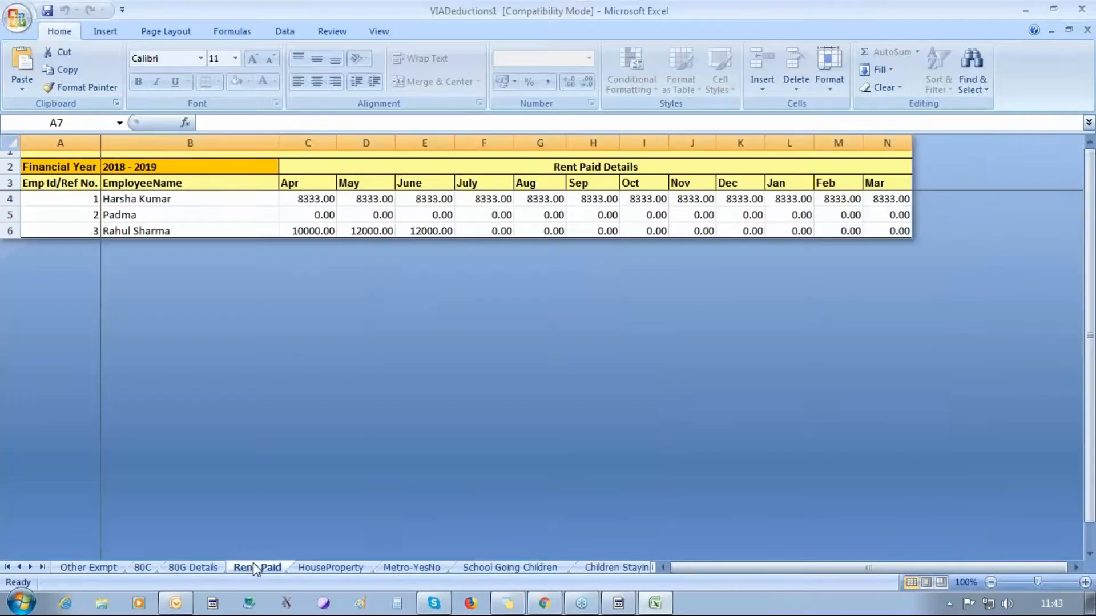
click(314, 568)
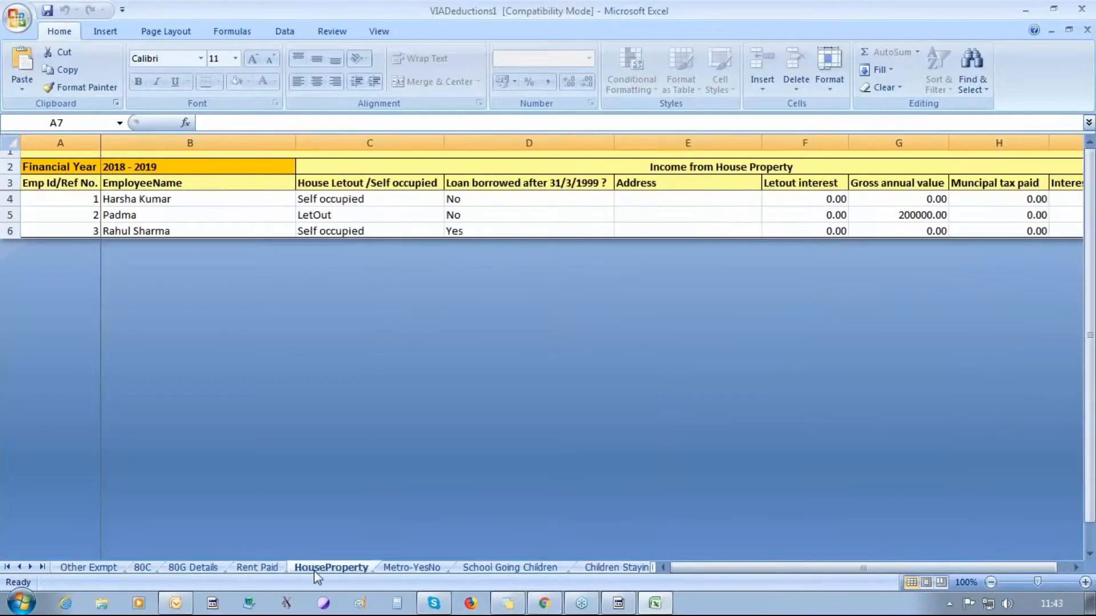
click(399, 568)
click(484, 567)
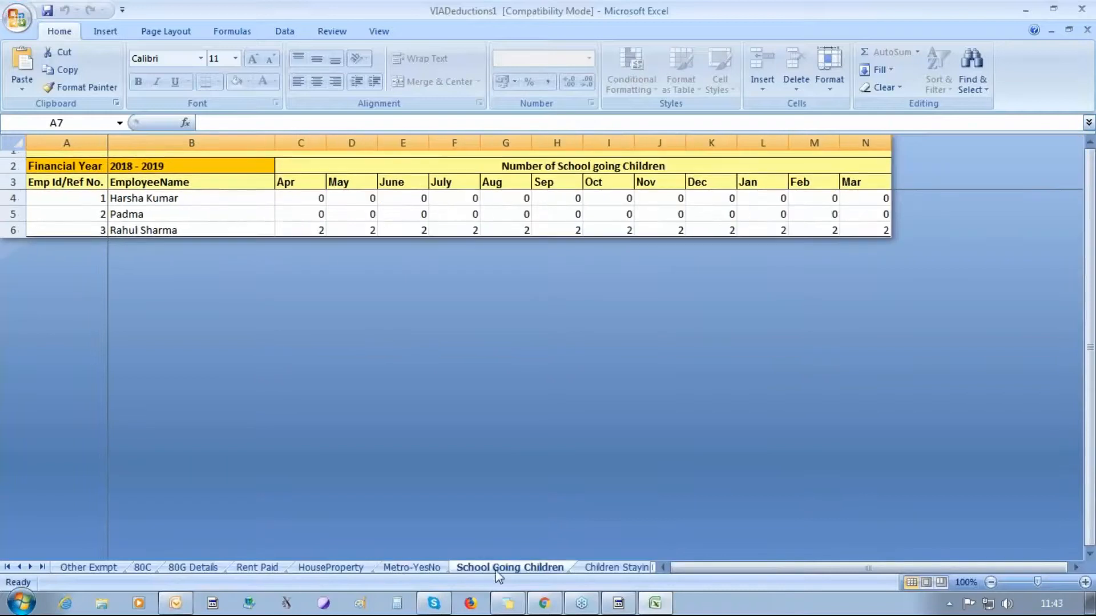
click(601, 567)
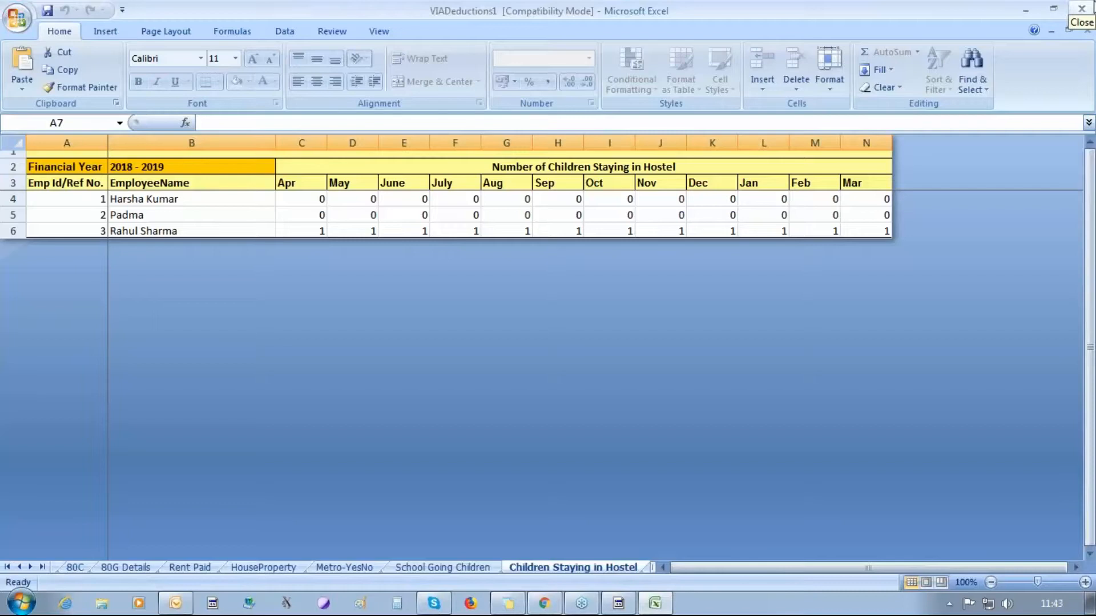
- Save the workbook as VIADeductions1 on the Desktop and close Excel
click(1082, 8)
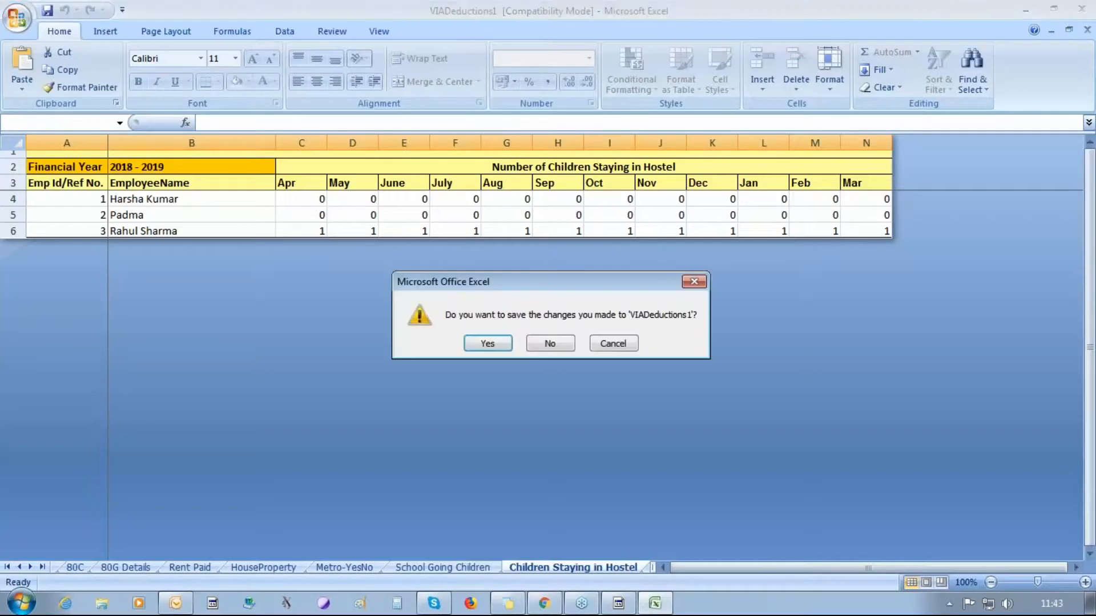
click(504, 350)
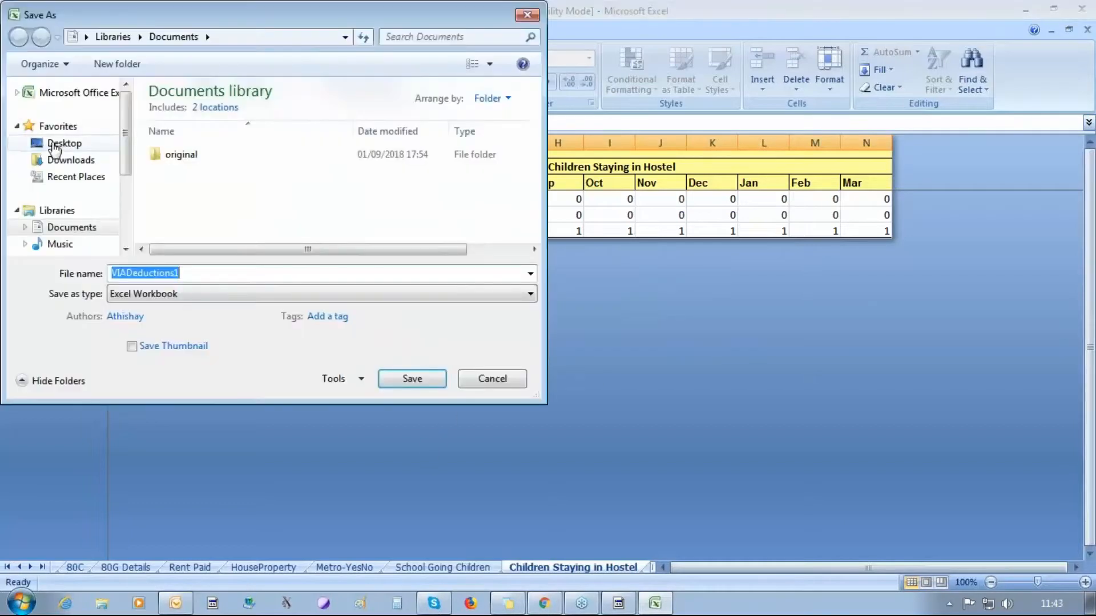
click(55, 145)
click(410, 379)
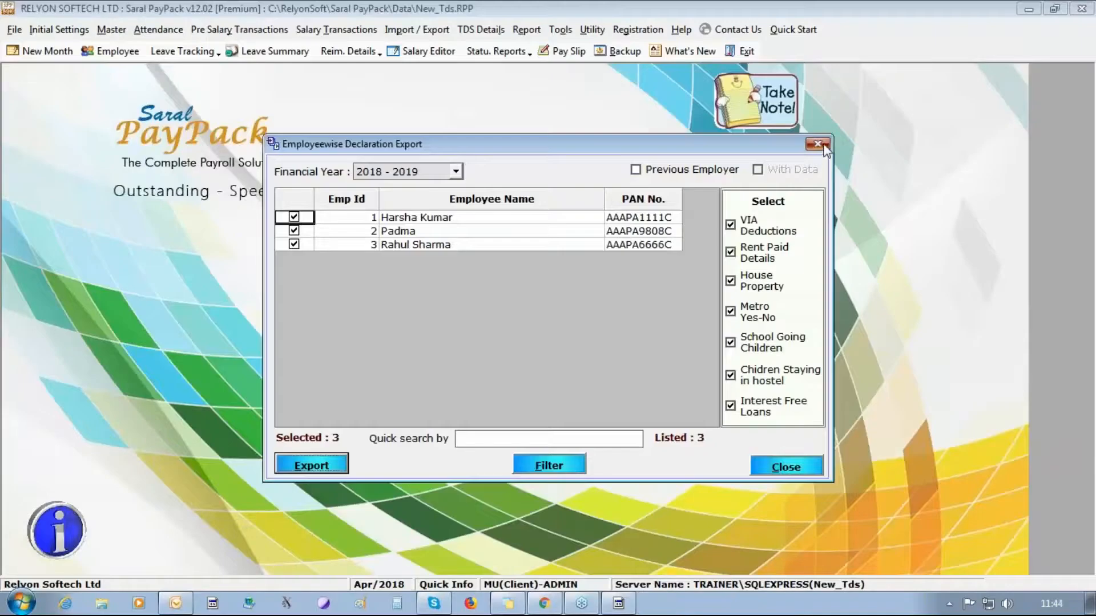
- Close the export window and start Bulk Import, confirming the salary calculation update twice
click(822, 146)
click(481, 29)
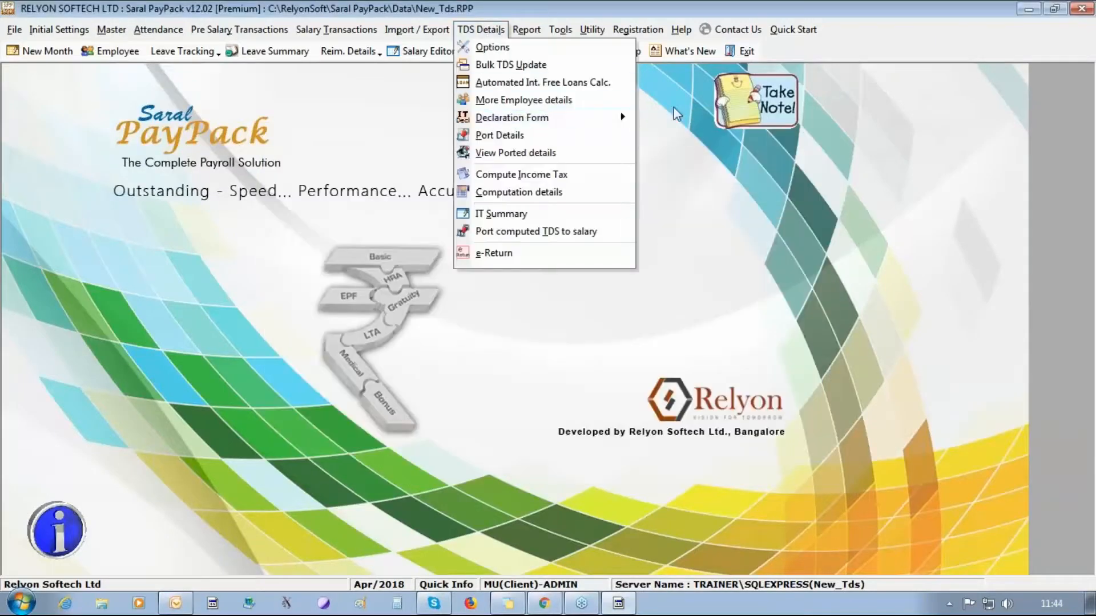
mouse_move(582, 118)
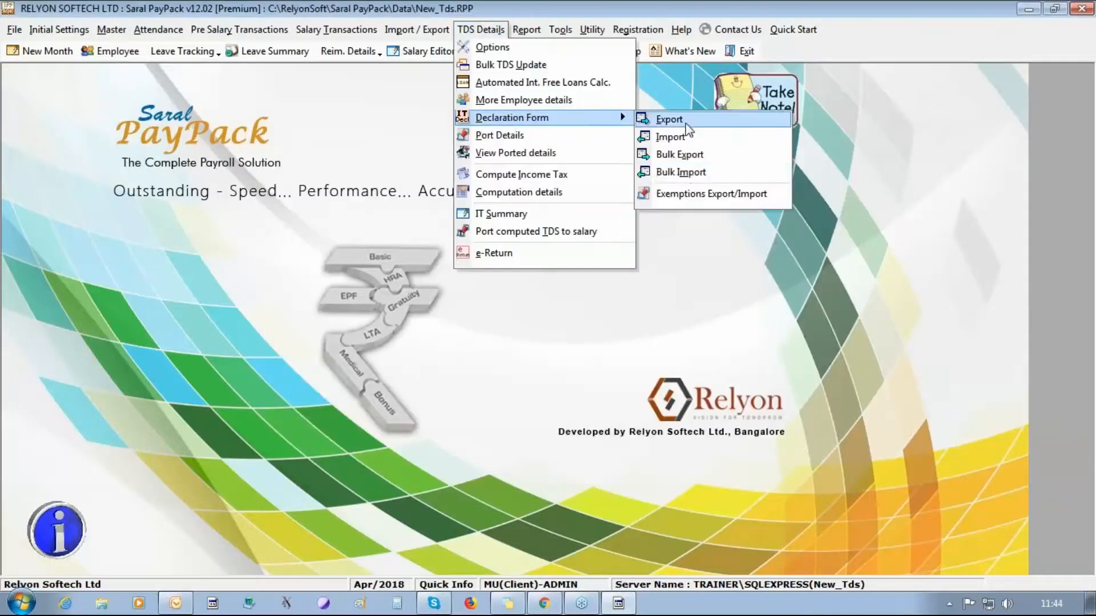
click(692, 173)
click(563, 364)
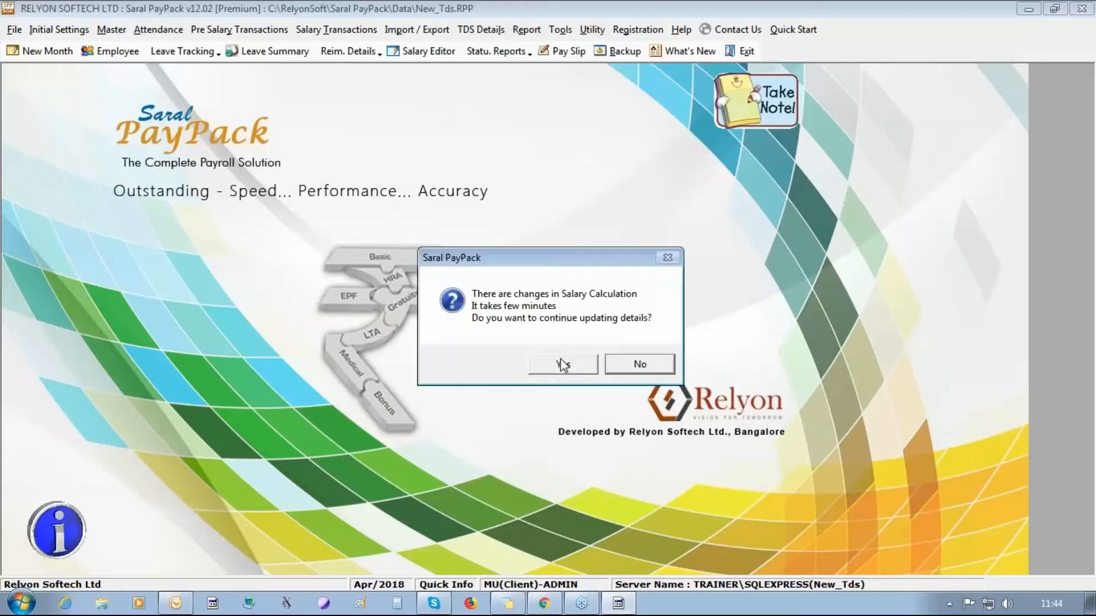
click(563, 364)
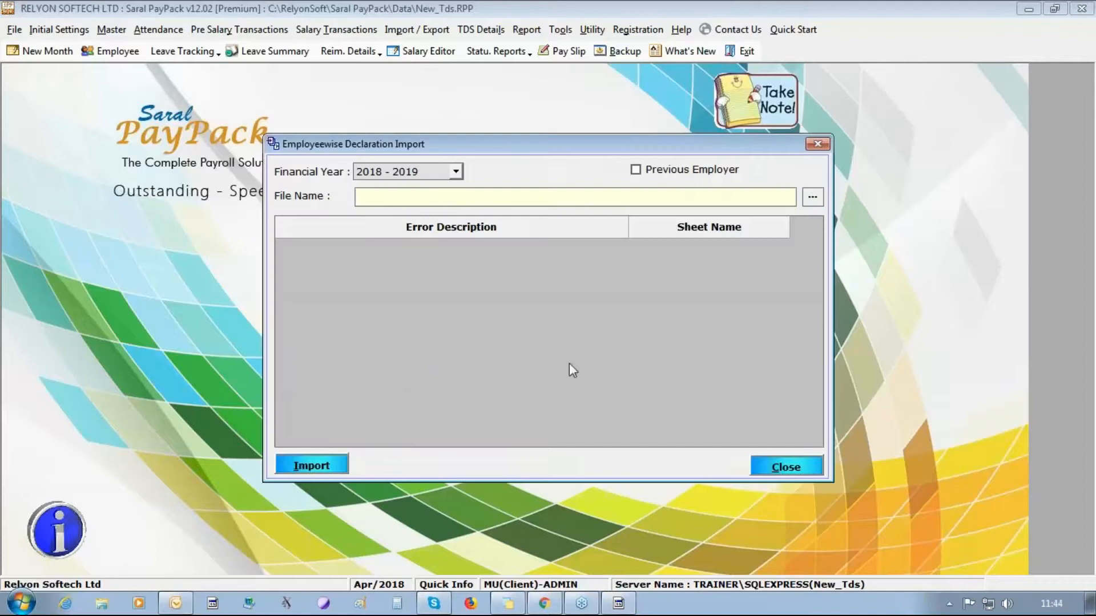
- Import Desktop\VIADeductions1.xlsx, overwriting existing declaration data, and close the import window
click(813, 197)
click(326, 243)
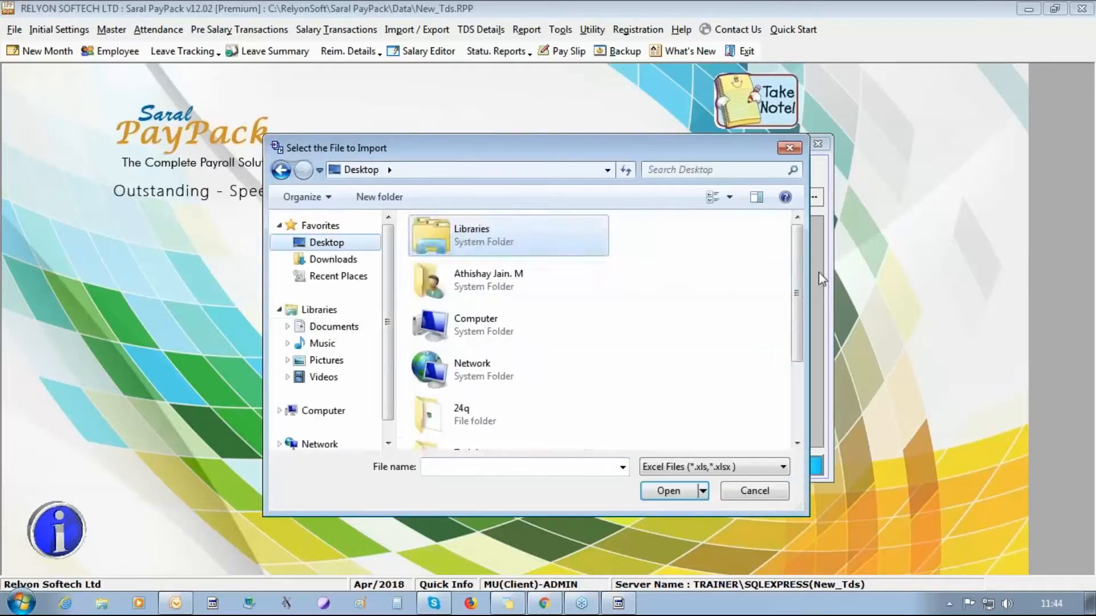
scroll(796, 293, down, 1)
drag(795, 292, 795, 381)
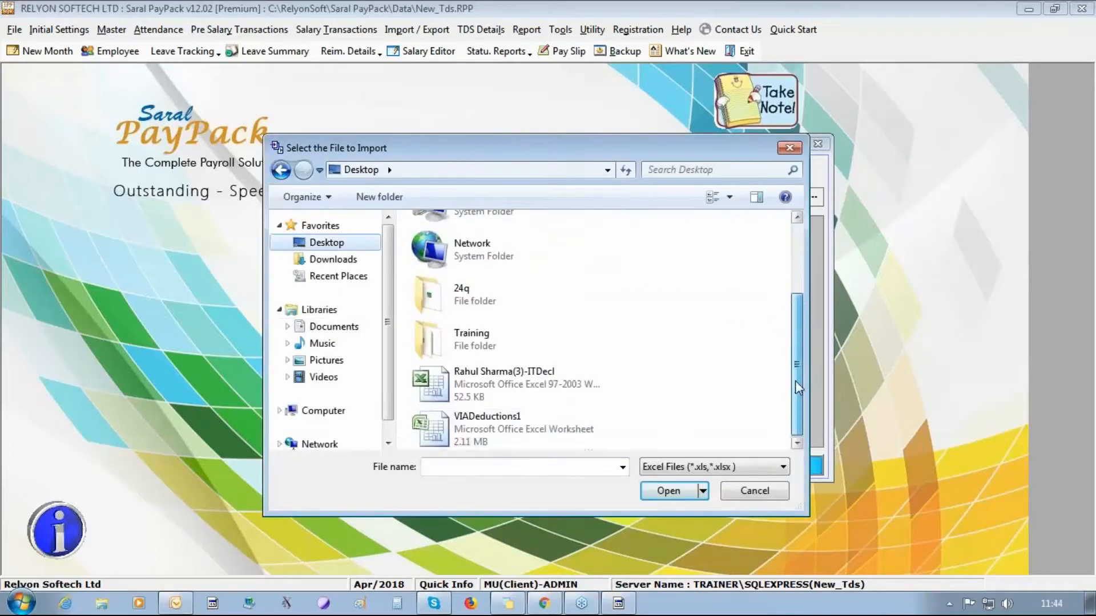
double_click(467, 432)
click(308, 467)
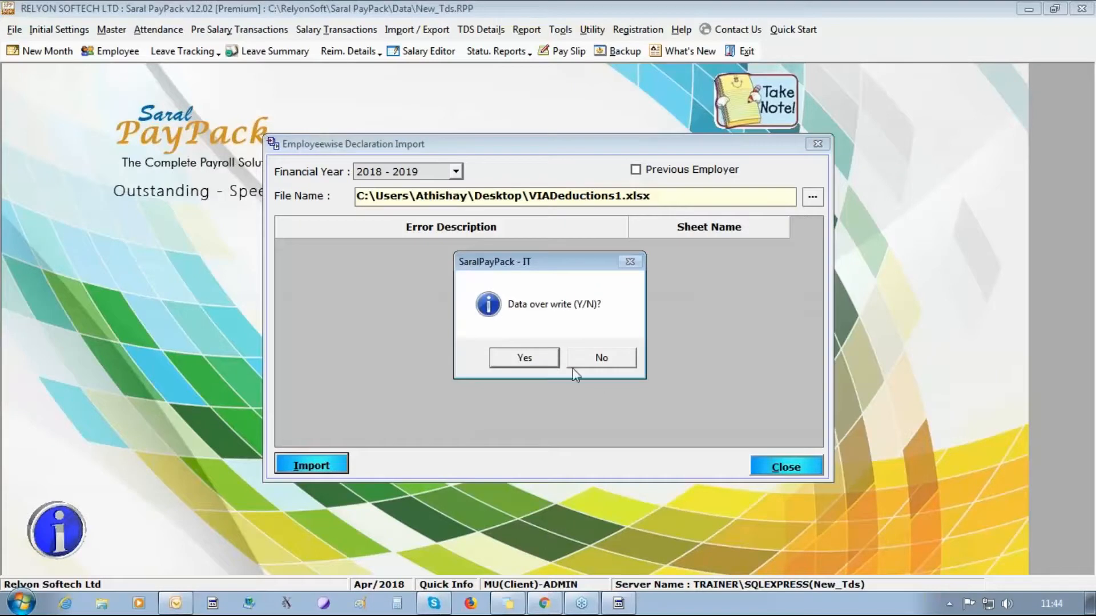
click(524, 358)
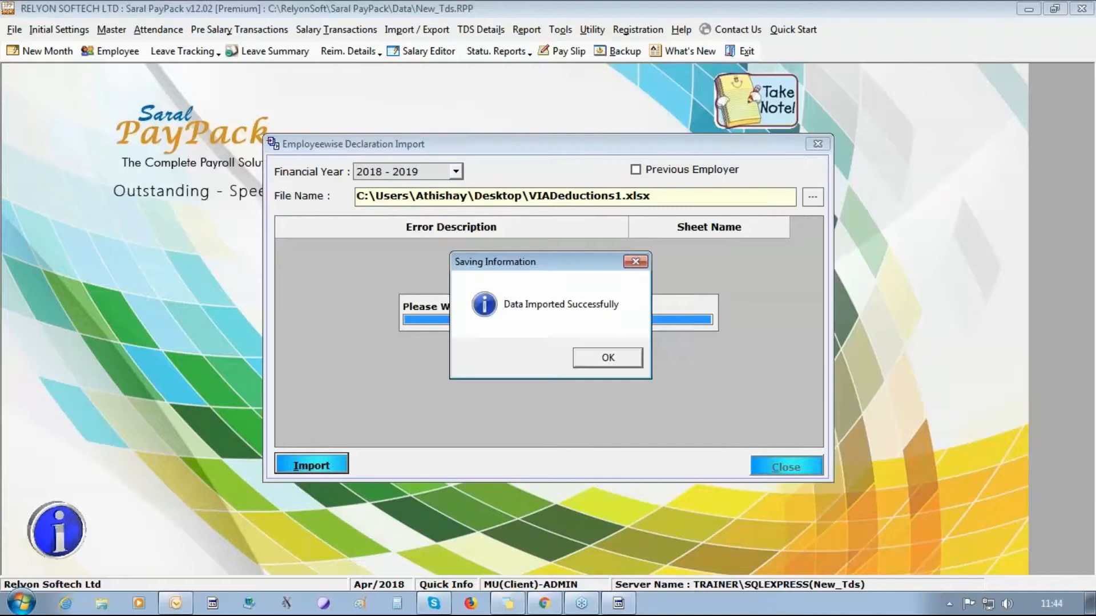
key(Return)
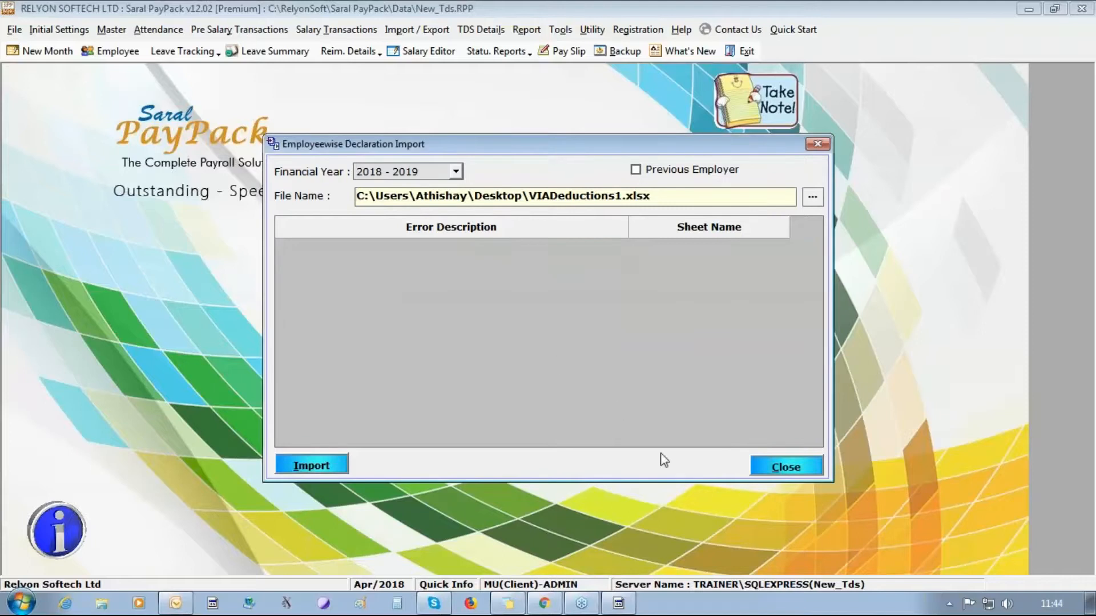
click(770, 465)
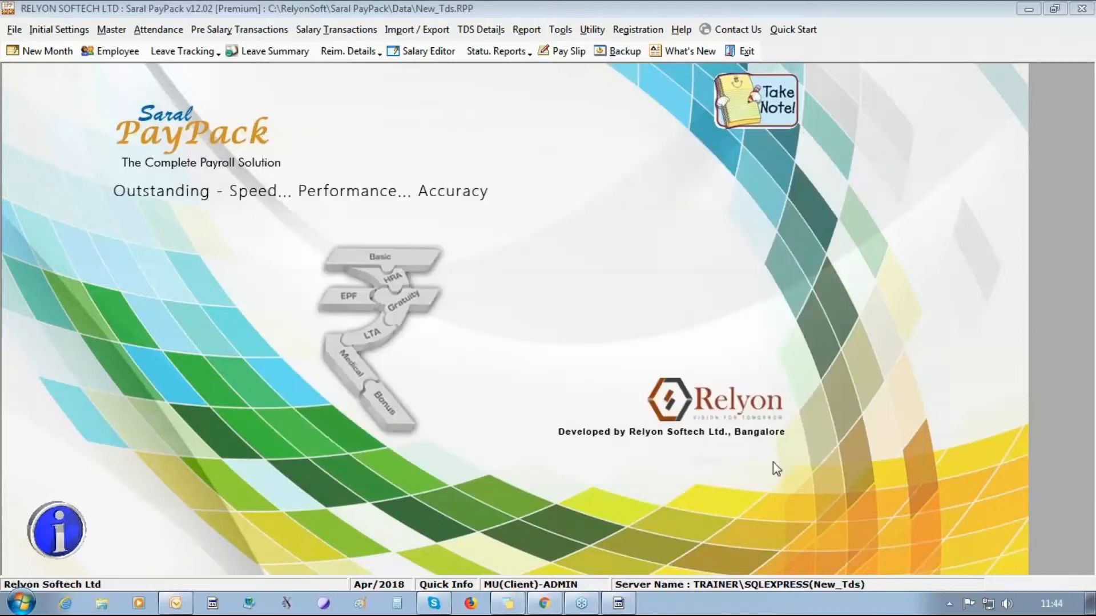
- Open More Employee Details and review the Children (Studying), Children (Hostel) and CG - HP (ITR2) details
click(481, 30)
click(519, 98)
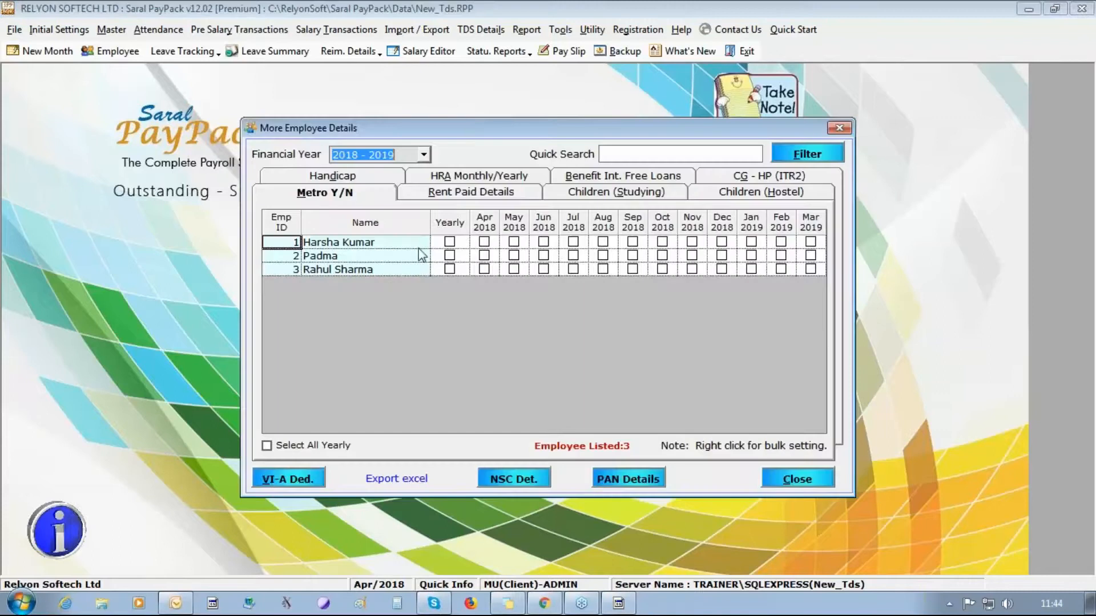
click(636, 193)
click(767, 197)
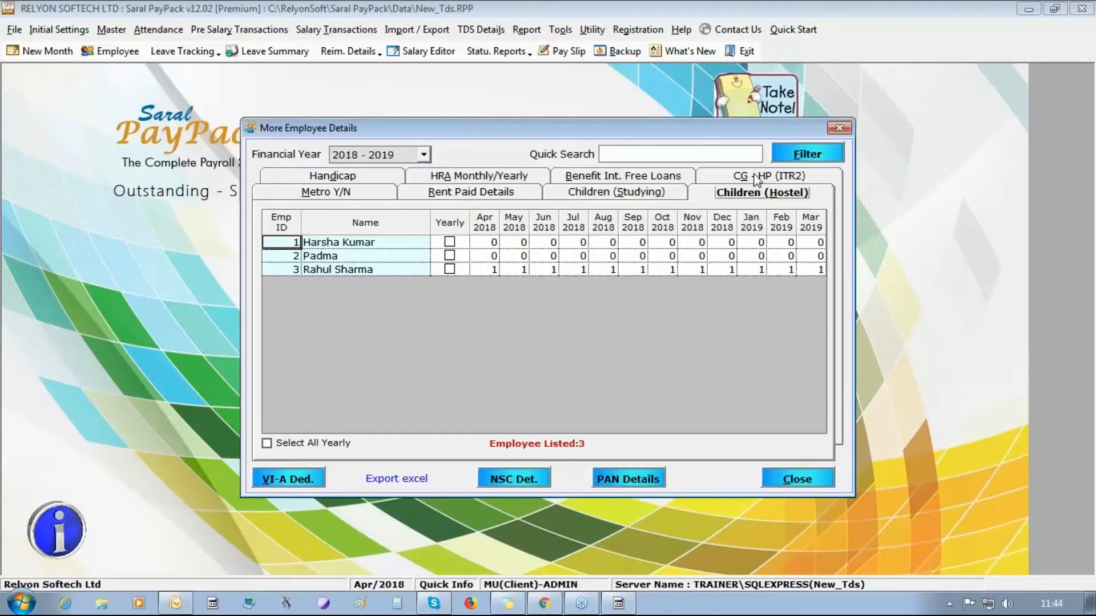
click(759, 177)
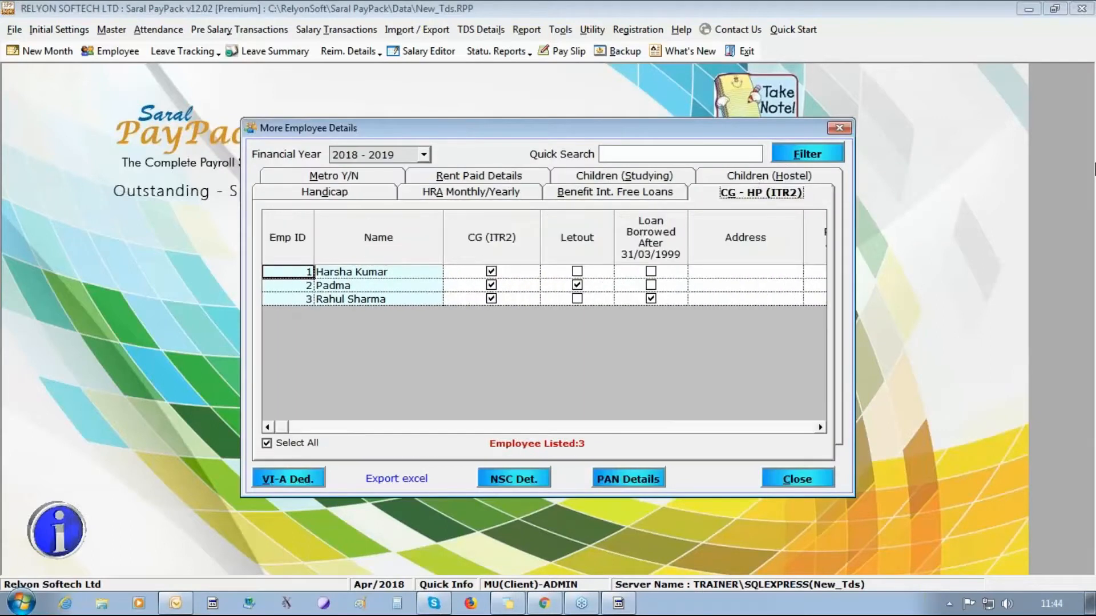
- Close the More Employee Details window and bring up the TDS Details menu
click(1079, 54)
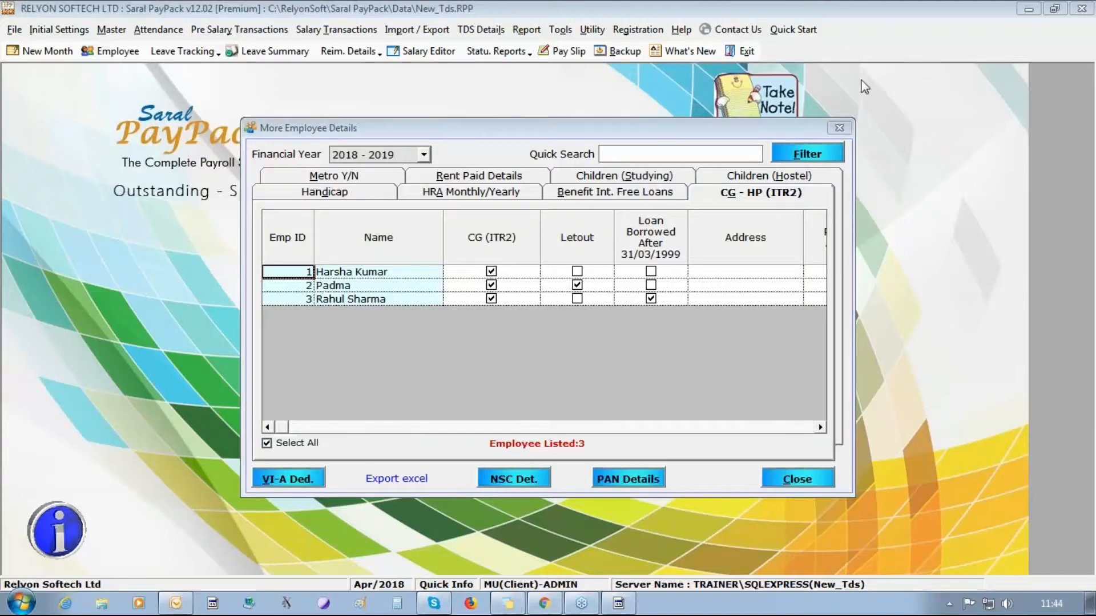
click(834, 127)
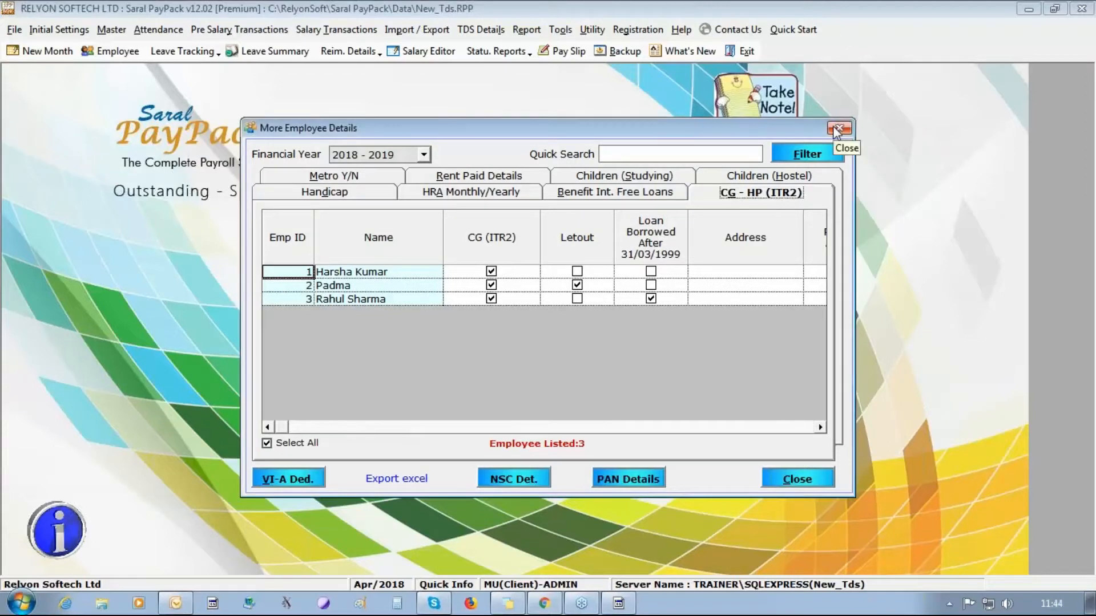
click(837, 129)
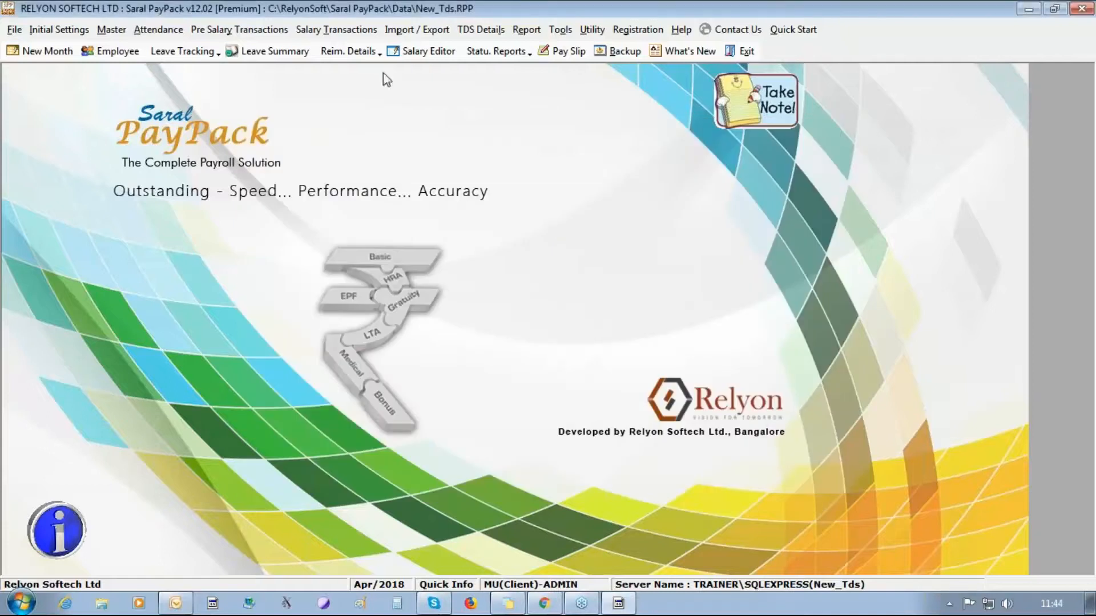
click(494, 40)
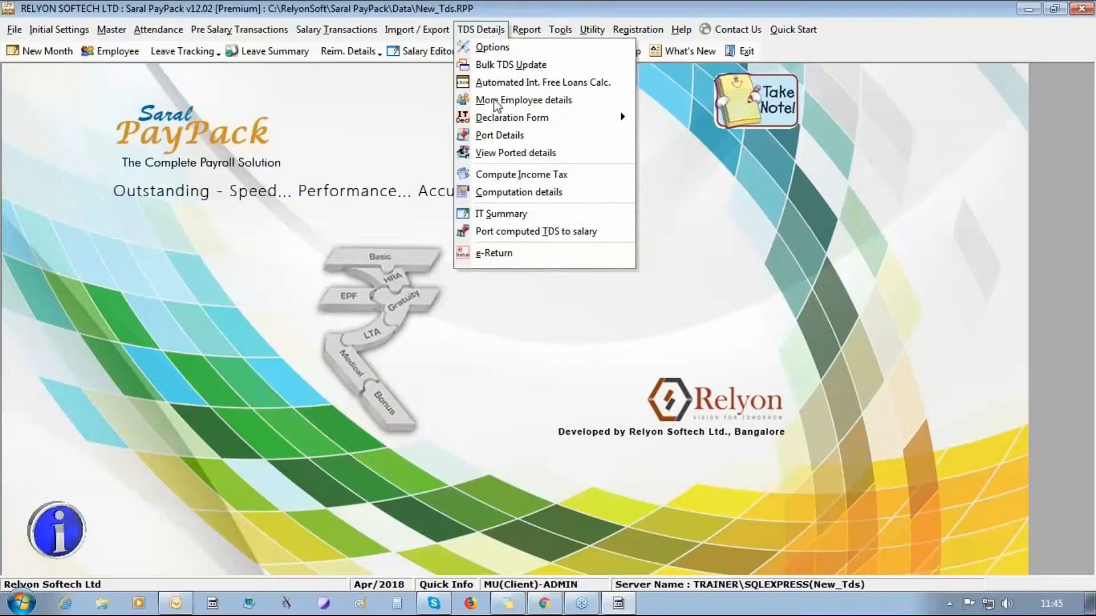
- Update salary calculations, then port TDS details for all three employees for 2018 - 2019
click(501, 136)
click(557, 372)
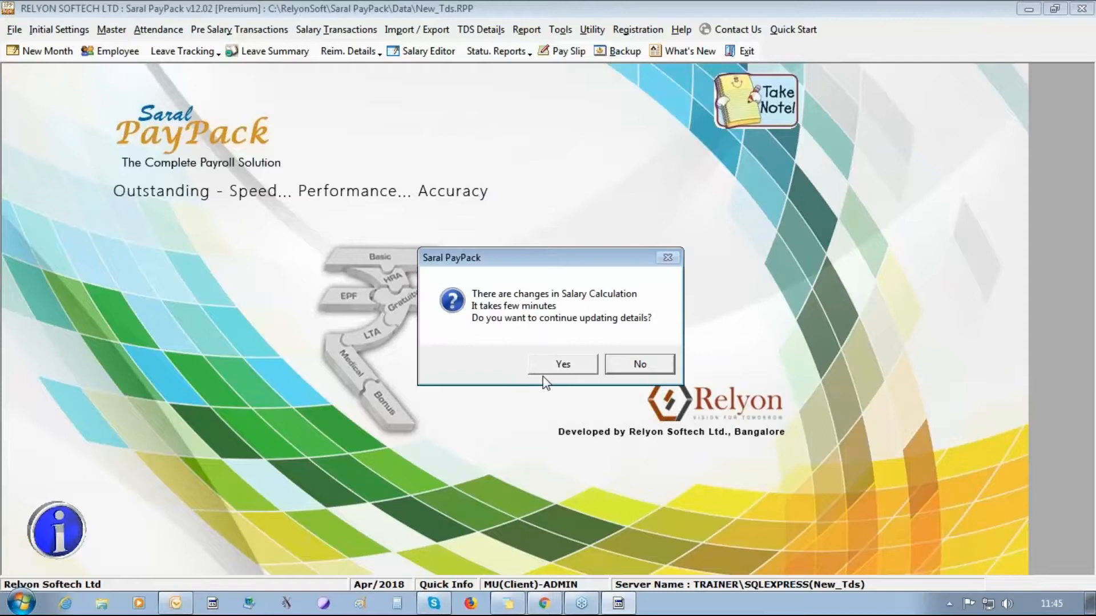
click(547, 369)
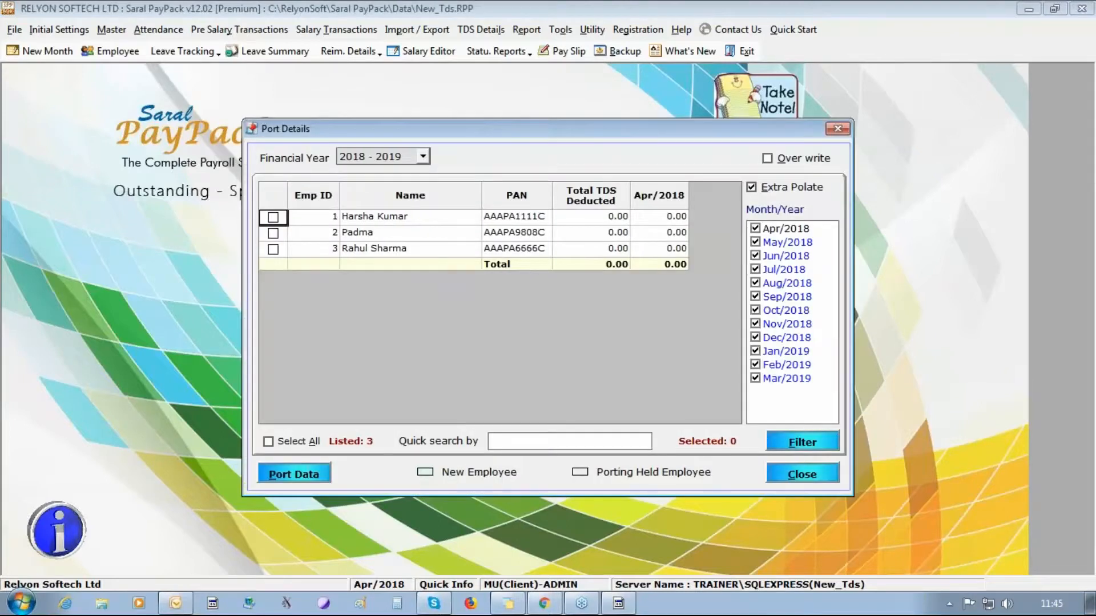
click(269, 442)
click(294, 476)
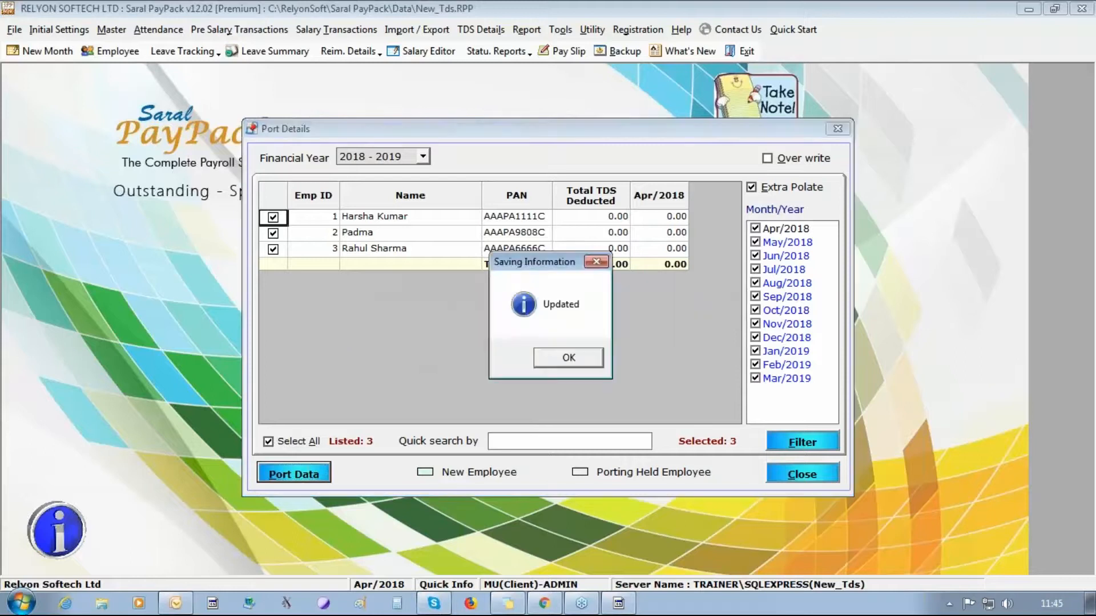
key(Return)
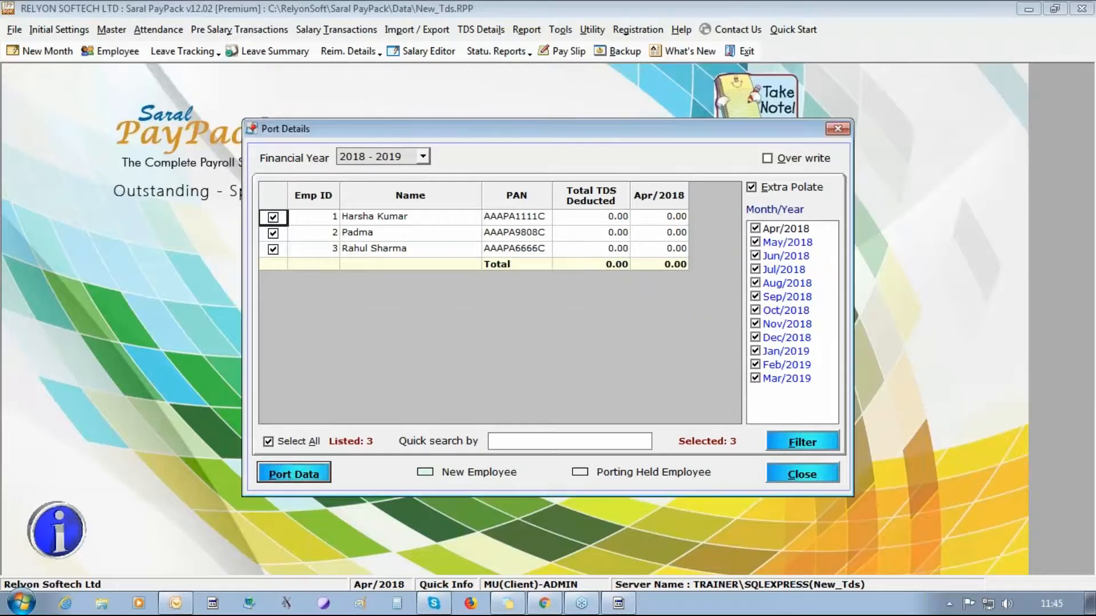
click(802, 474)
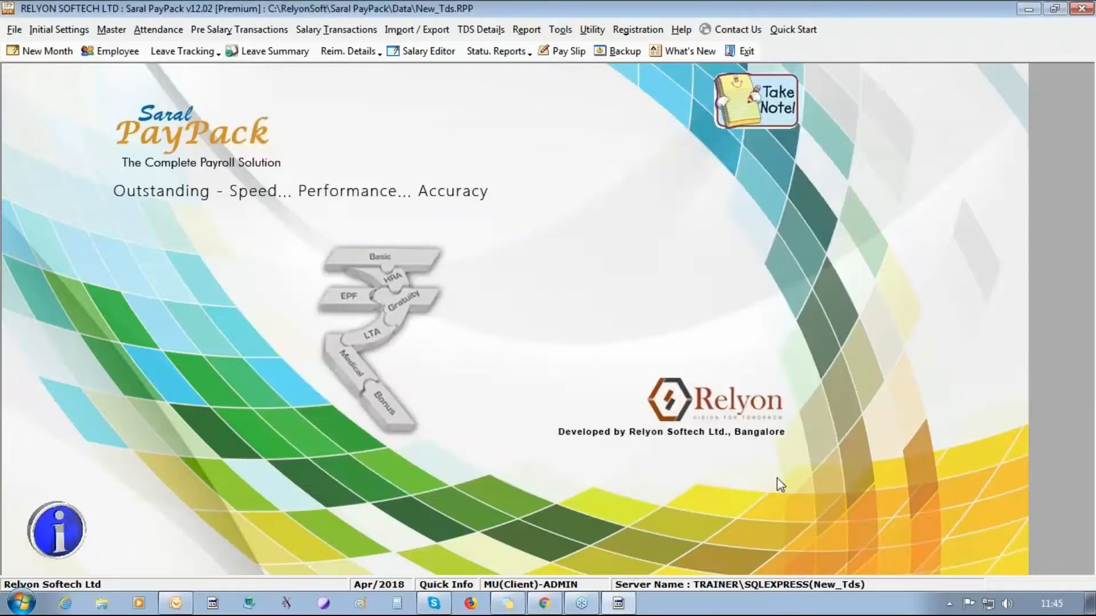
- Open View Ported Details, agreeing to update salary calculations first
click(495, 32)
click(522, 171)
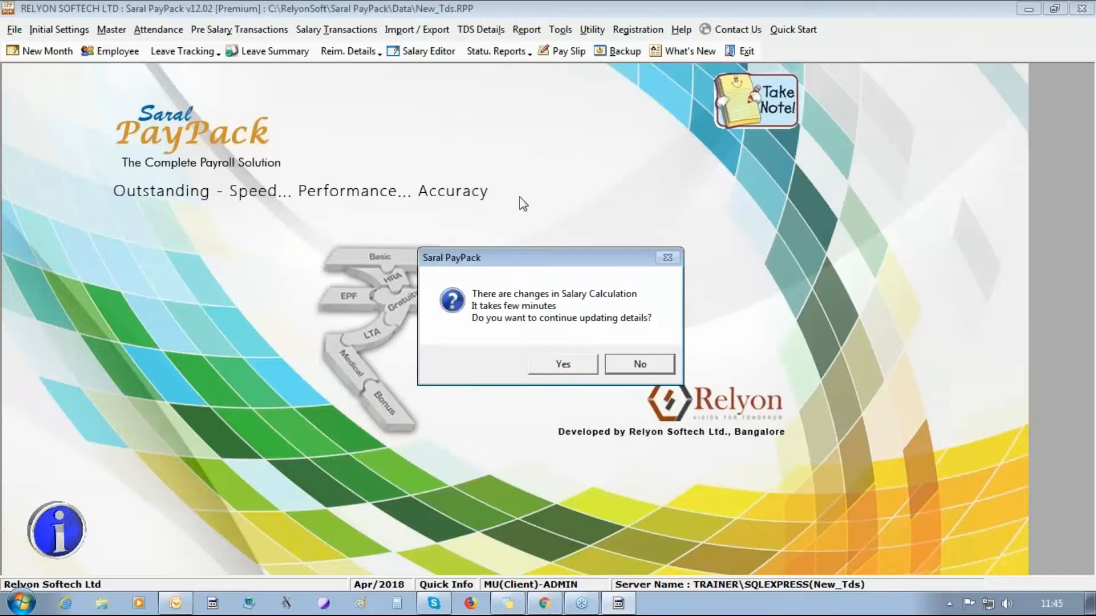
click(557, 372)
click(581, 364)
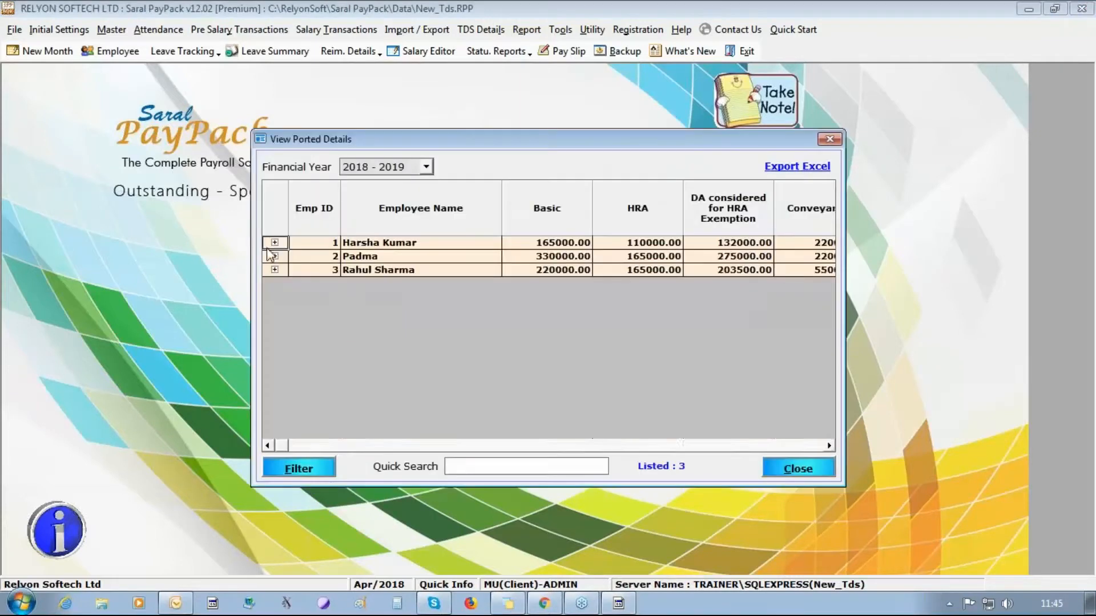
click(273, 242)
click(565, 274)
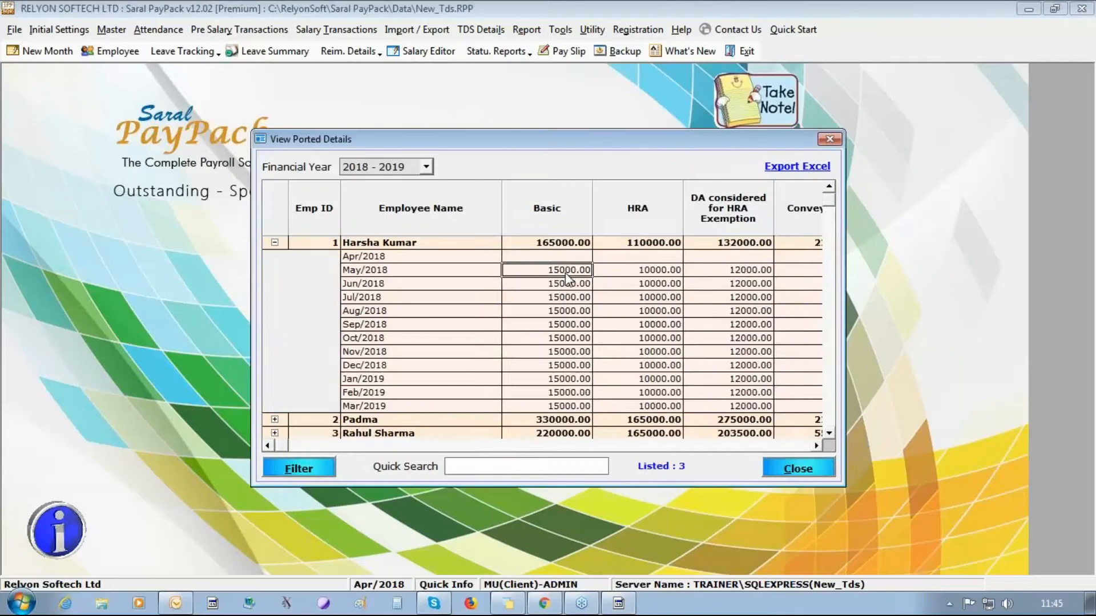
key(Right)
key(Right)
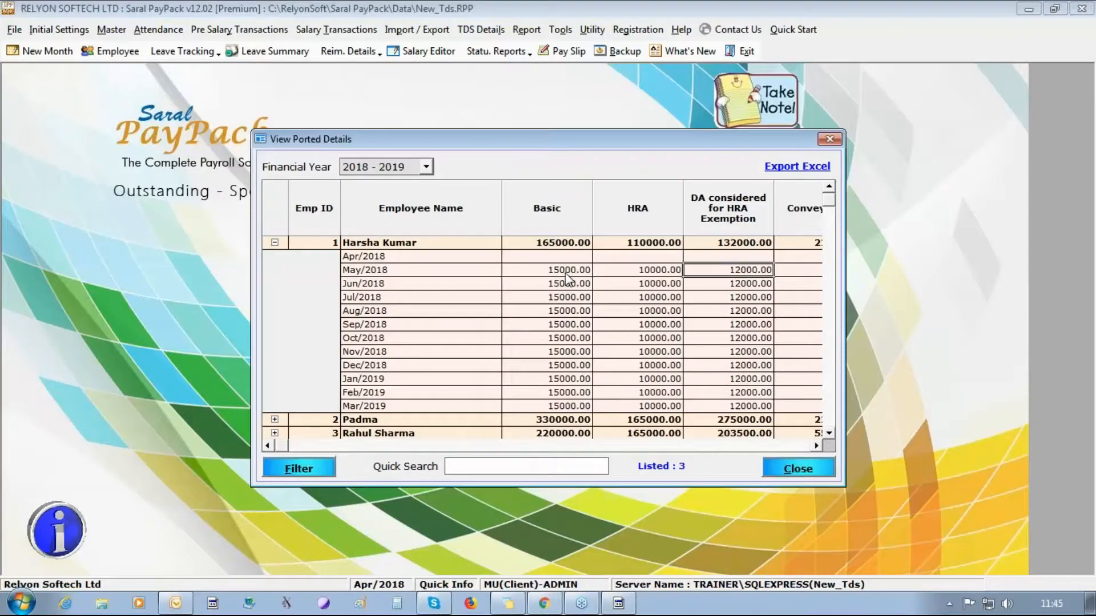
key(Down)
key(Down)
key(Down)
key(Right)
key(Right)
key(Right)
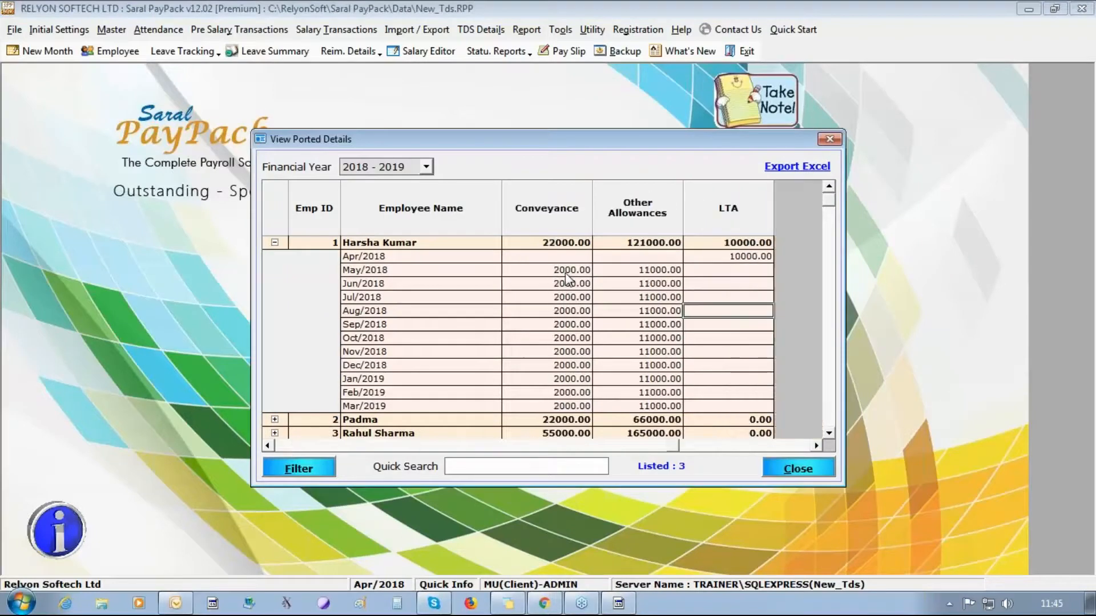
key(Down)
key(Down)
key(Down)
key(Down)
key(Down)
key(Down)
key(Down)
key(Down)
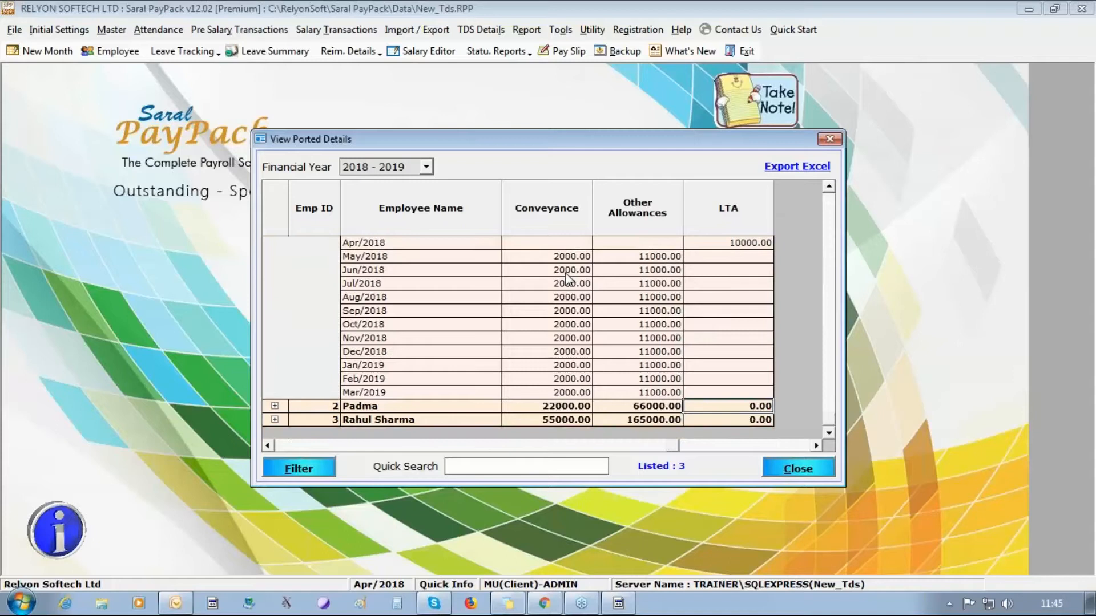
click(275, 405)
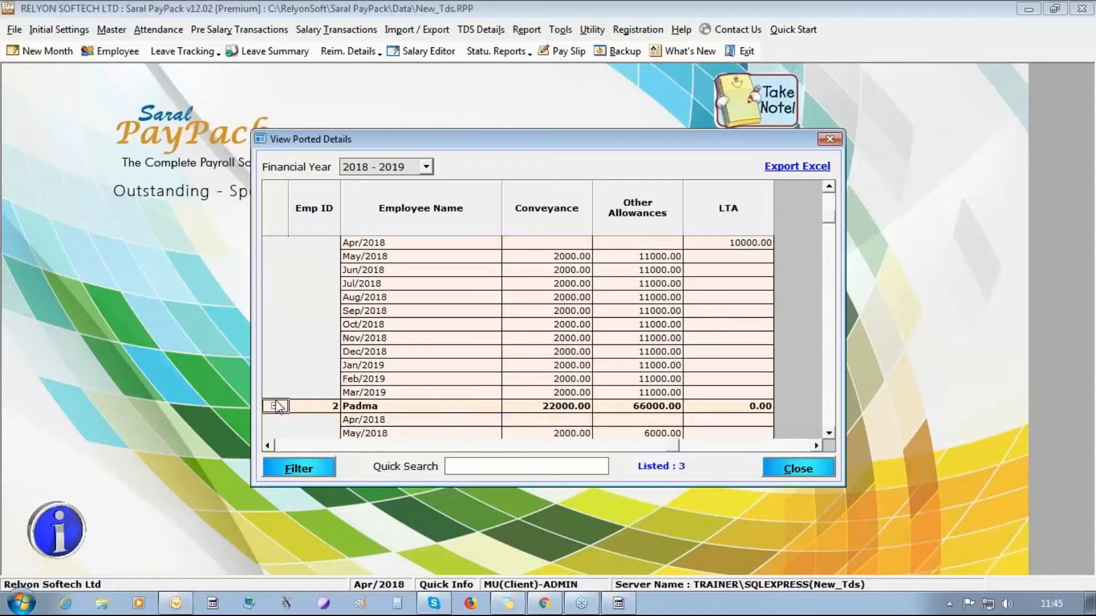
click(830, 434)
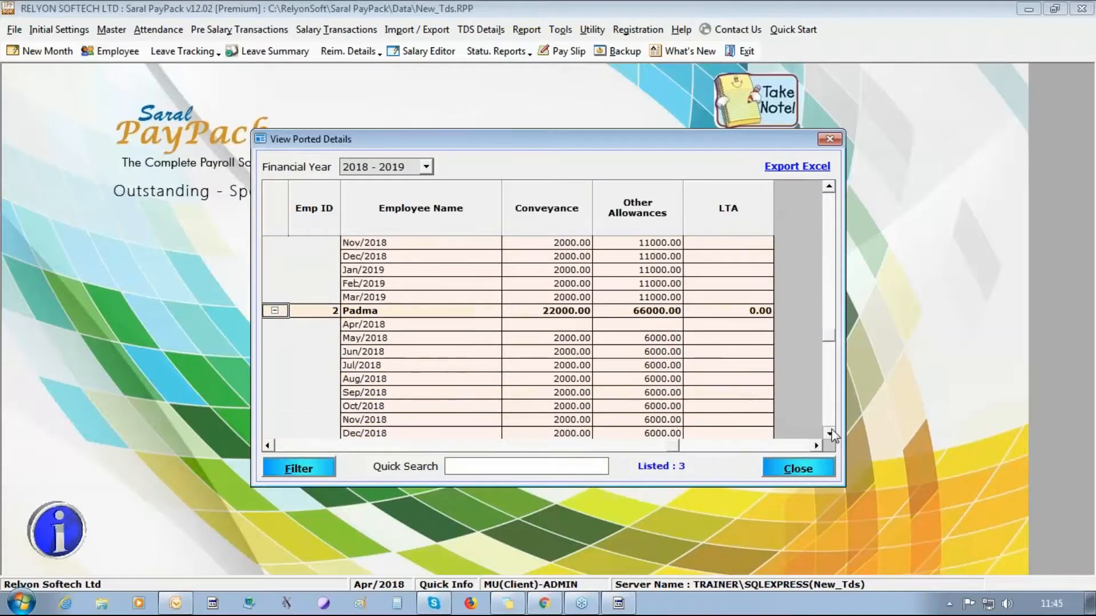
click(830, 434)
click(824, 473)
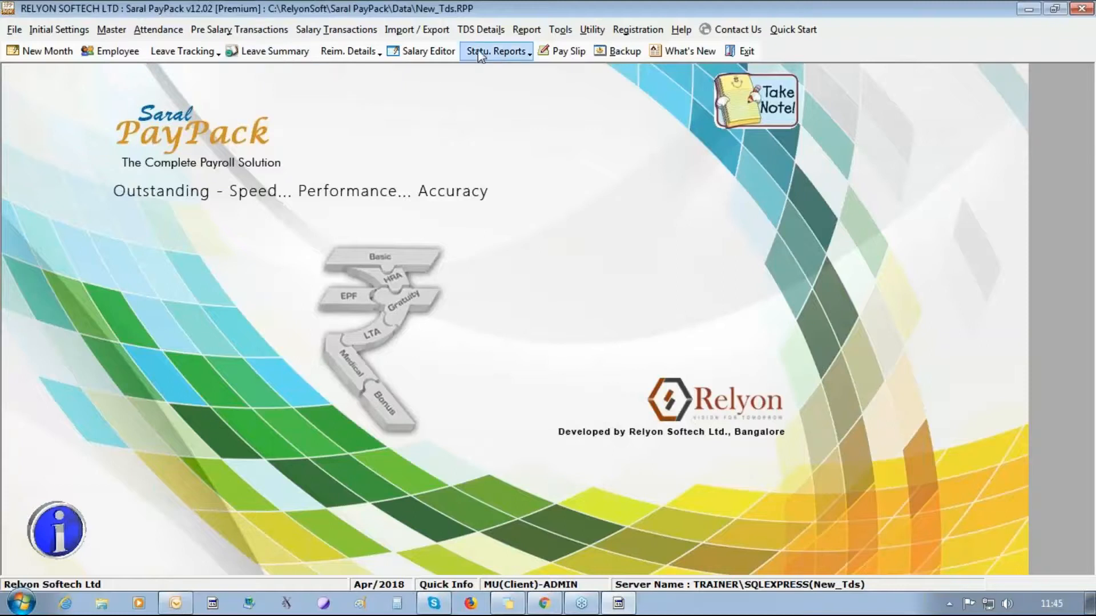
- Re-port TDS details for all three employees, overwriting the earlier data
click(487, 30)
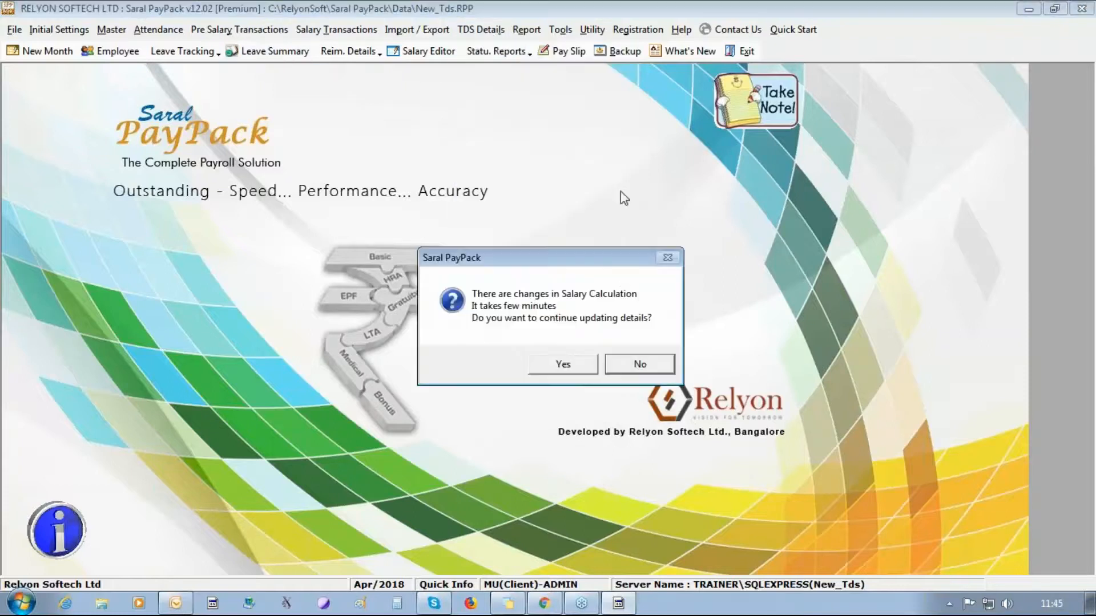
click(573, 365)
click(573, 365)
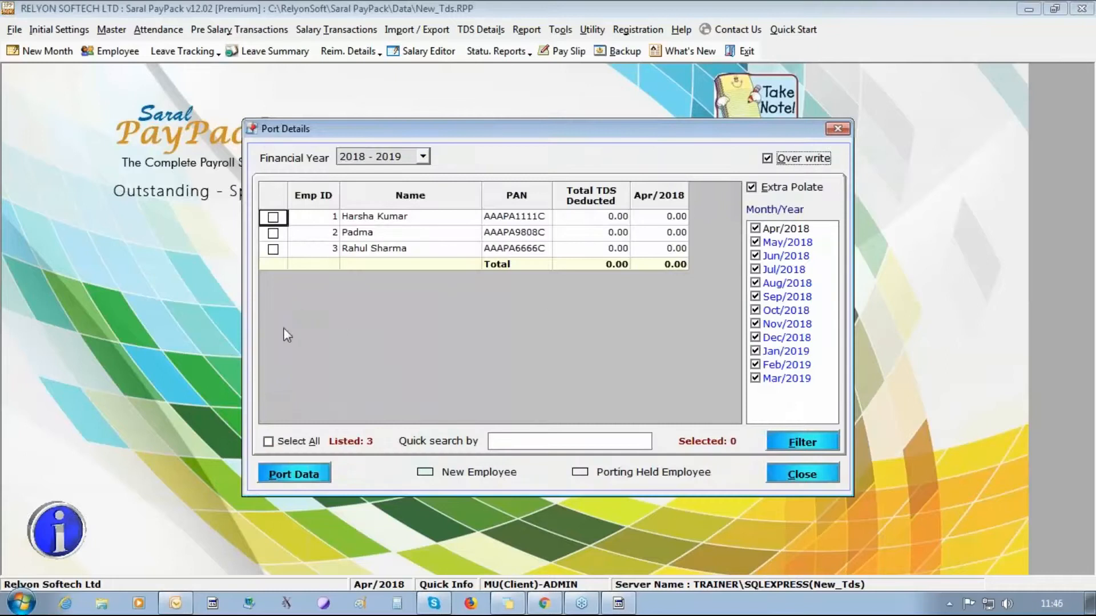
click(268, 442)
click(293, 474)
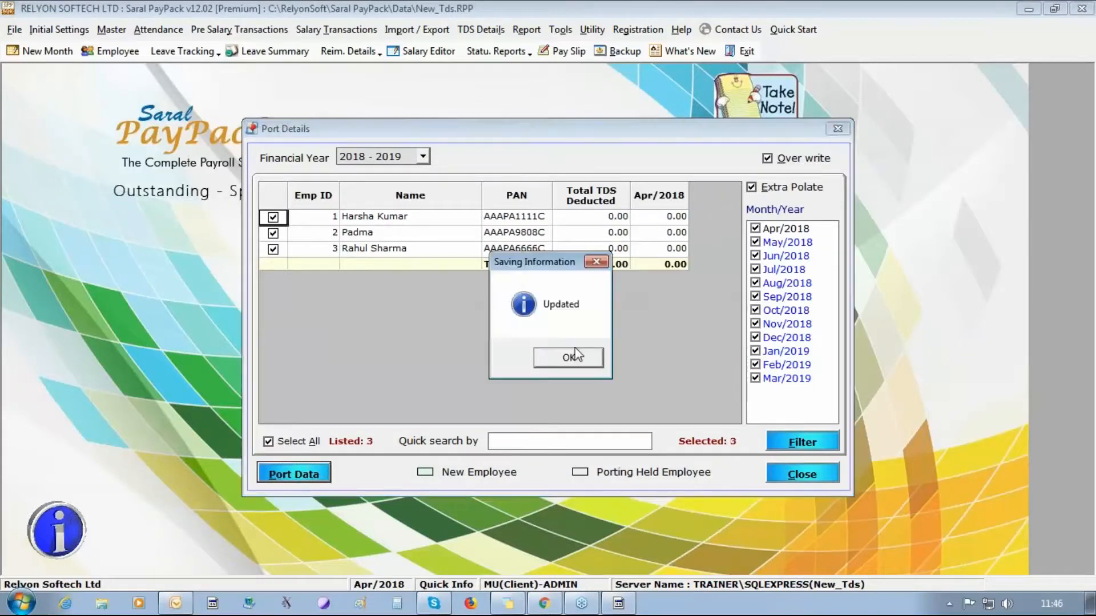
click(574, 350)
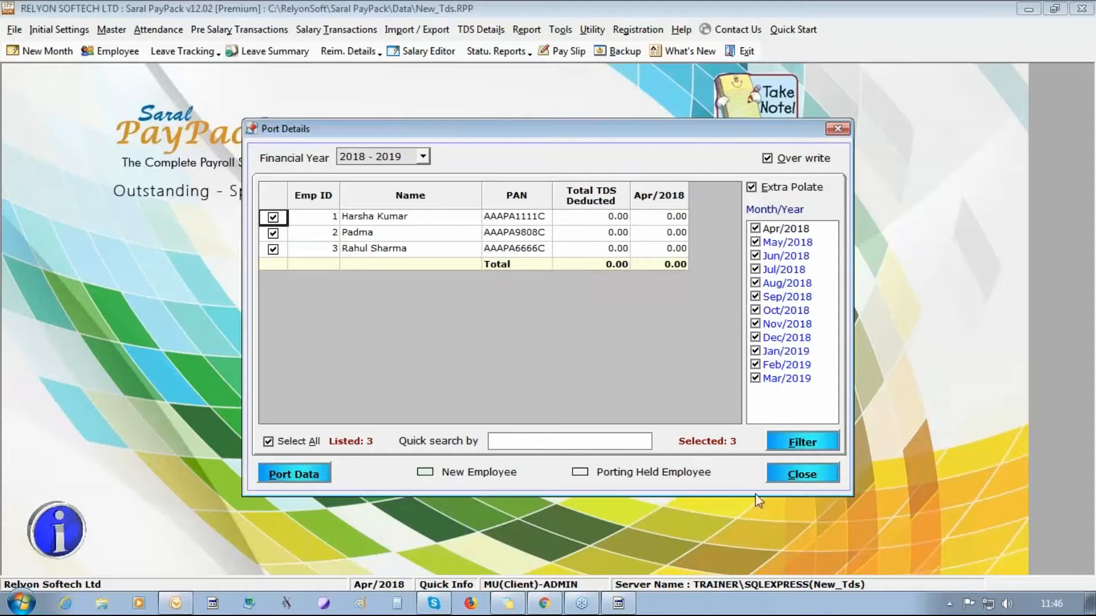
click(799, 472)
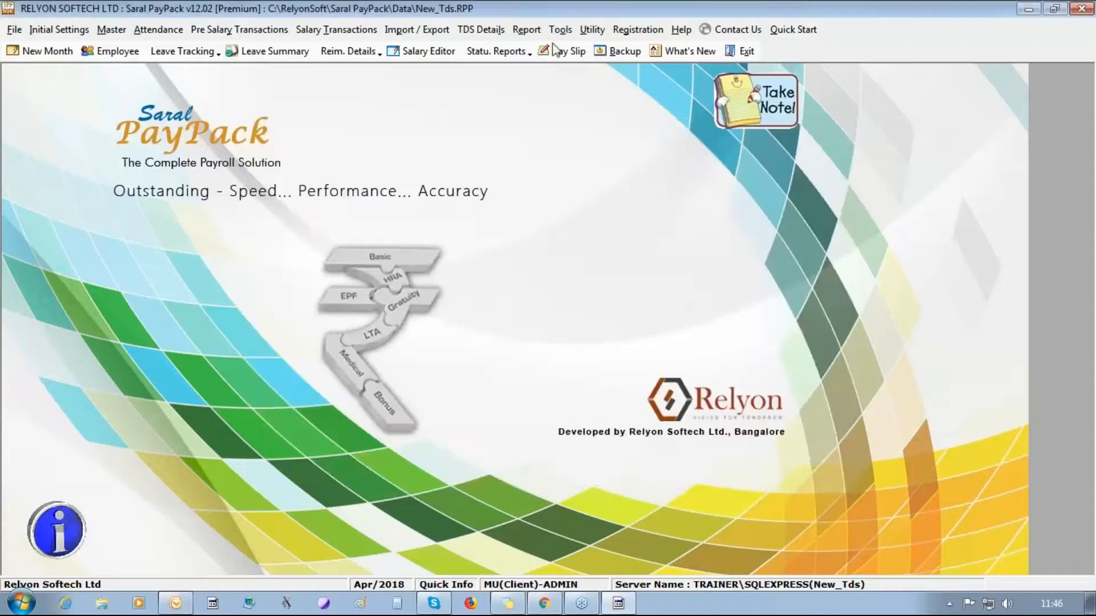
click(481, 29)
click(500, 135)
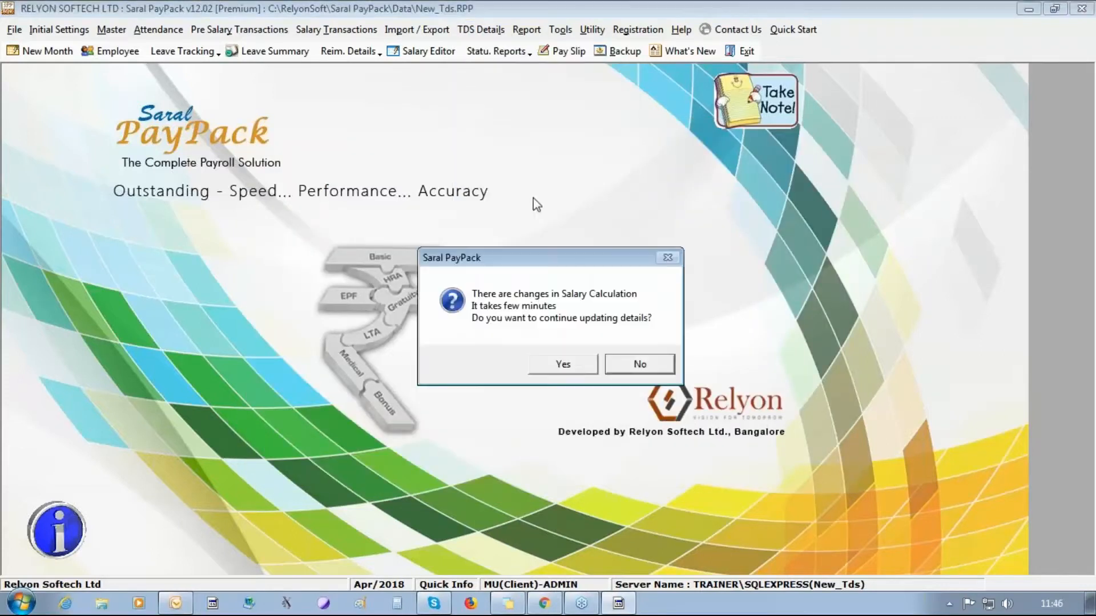
click(570, 364)
click(556, 368)
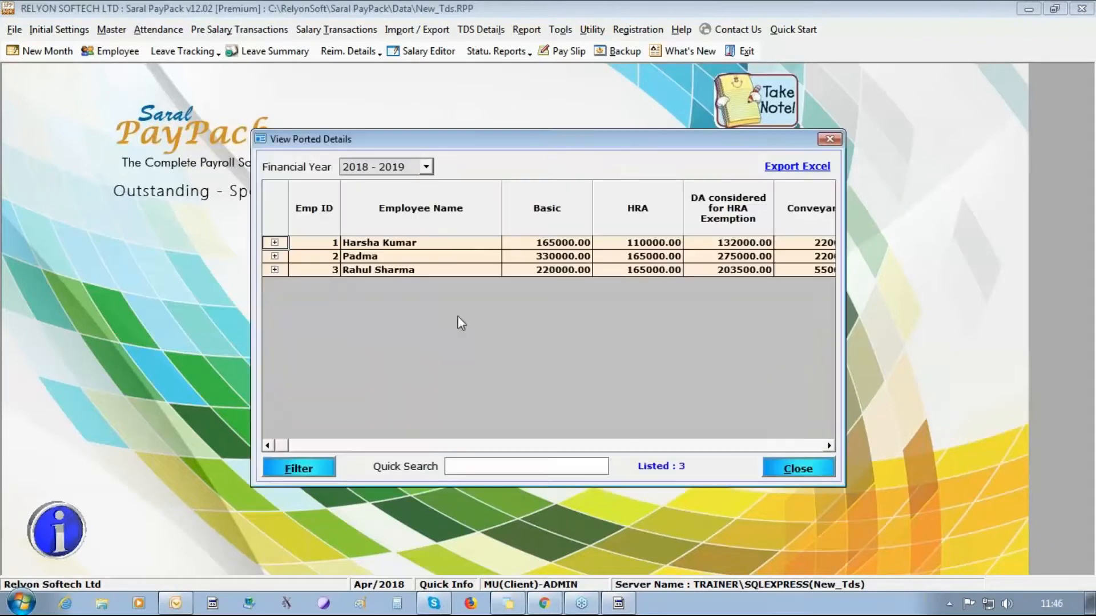
click(274, 243)
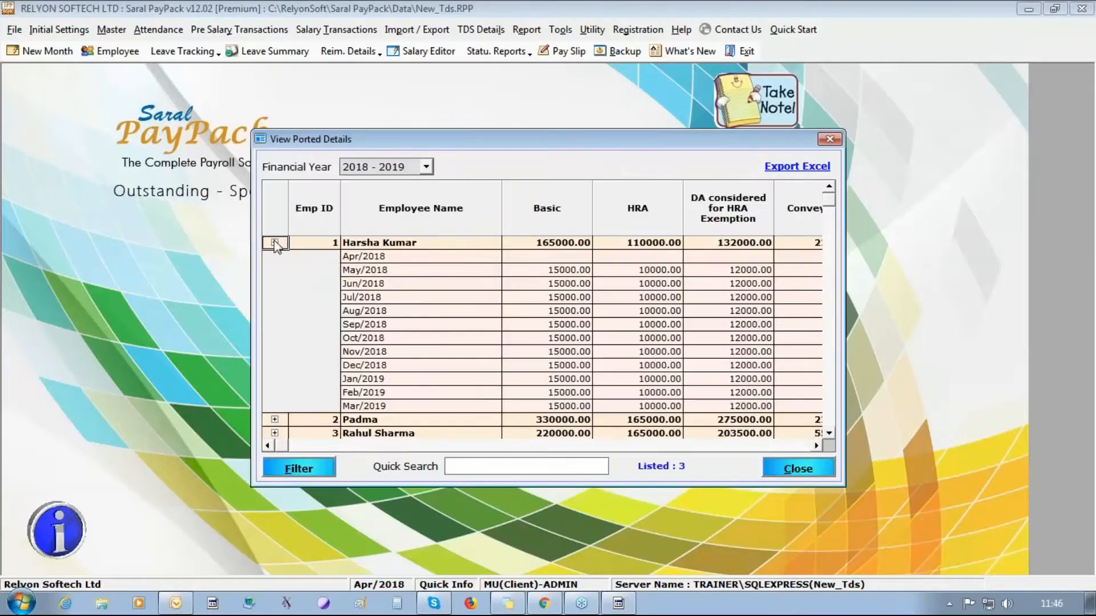
click(274, 243)
click(833, 471)
click(421, 50)
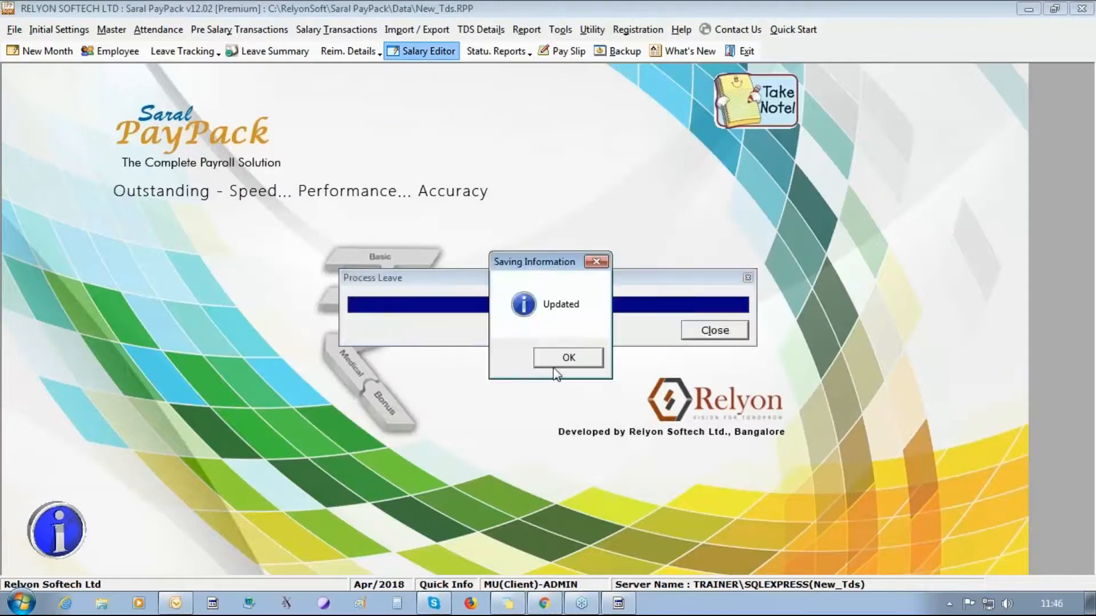
- Update ESI applicability for all three employees
click(556, 363)
click(558, 366)
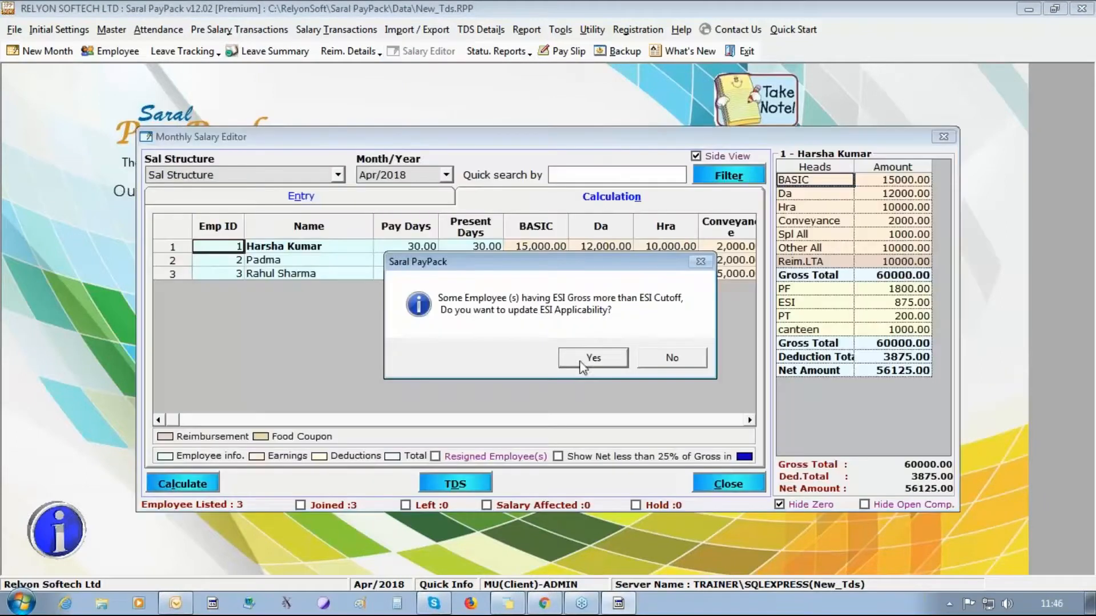
click(581, 358)
click(333, 432)
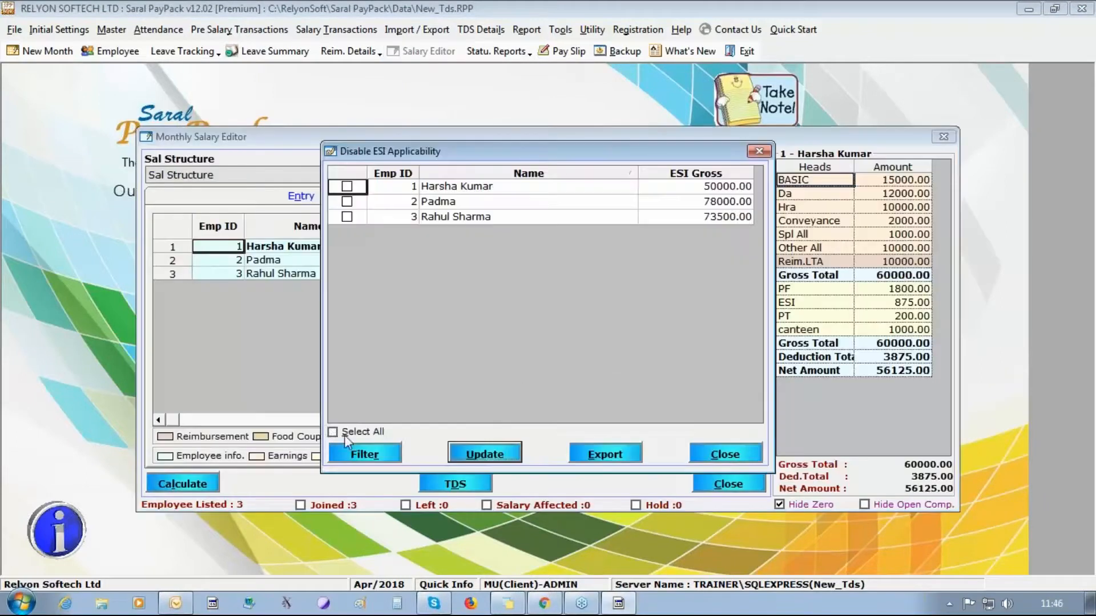
click(513, 455)
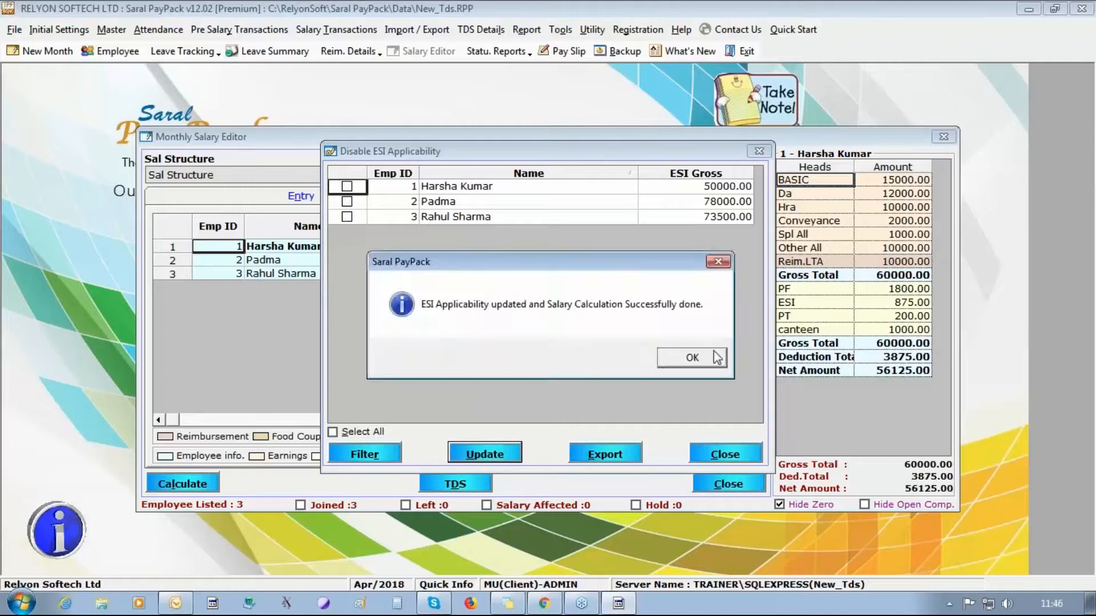
click(713, 358)
click(731, 448)
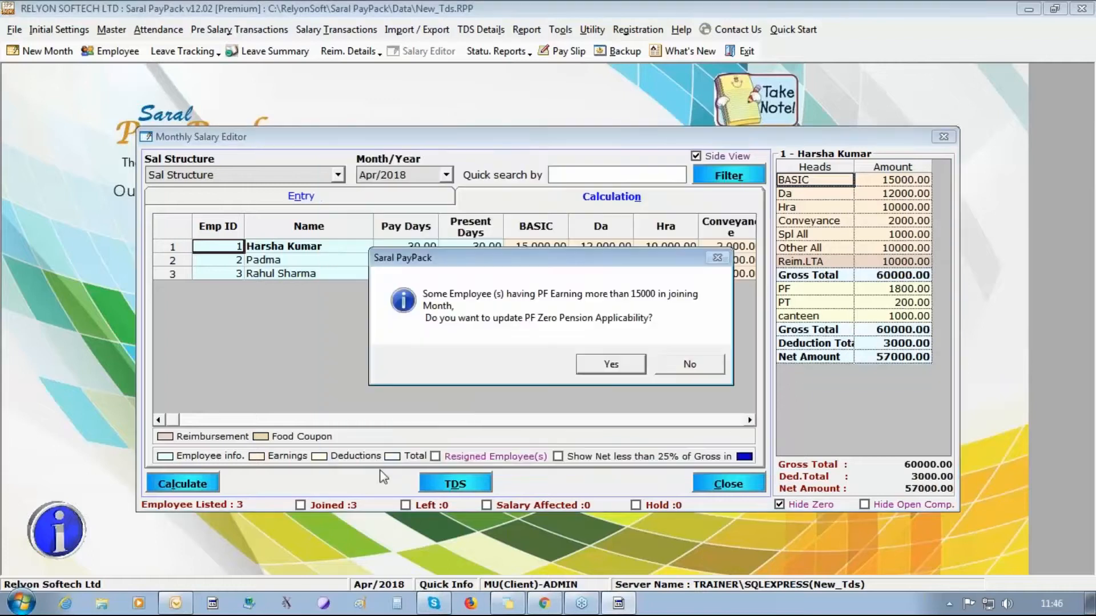
- Apply PF zero pension to all three employees and recalculate their salaries
click(614, 365)
click(333, 432)
click(485, 454)
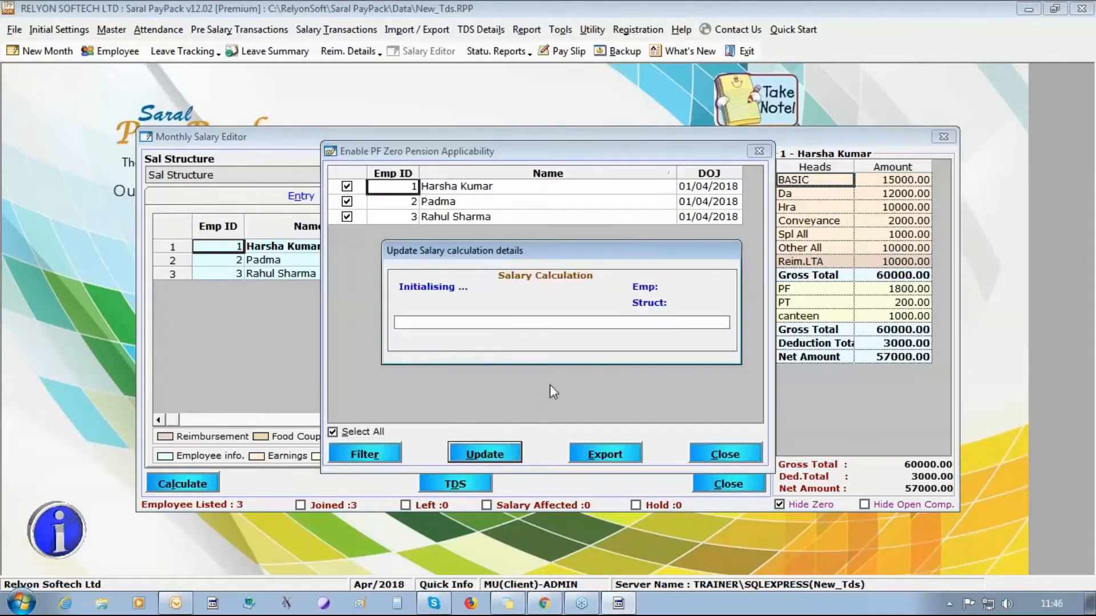
click(696, 358)
click(723, 453)
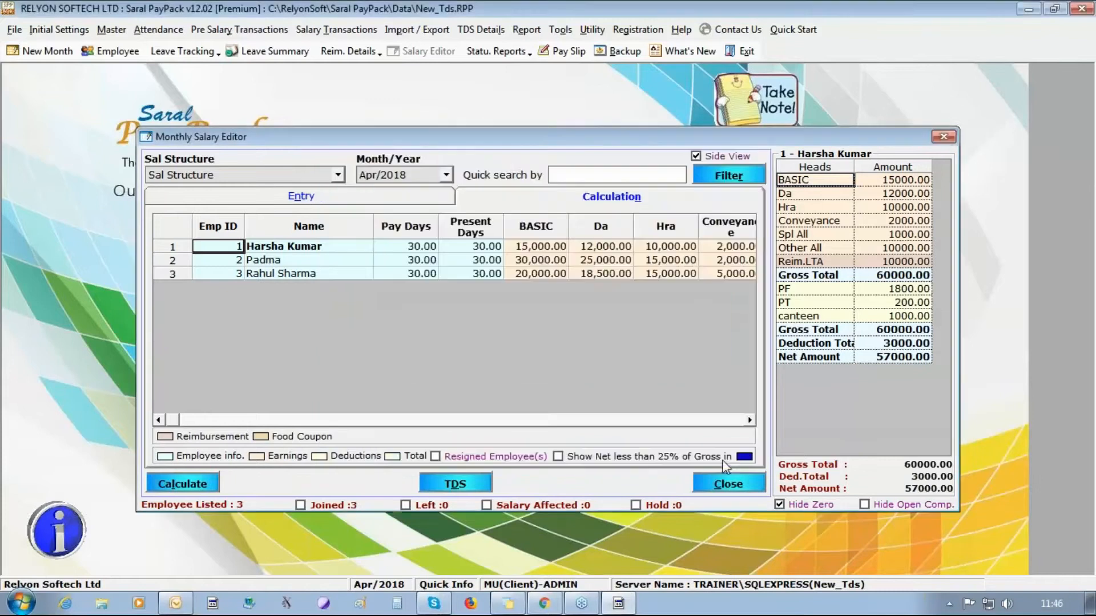
- Port the salary data to TDS, compute income tax, and close the salary editor
click(471, 482)
click(569, 357)
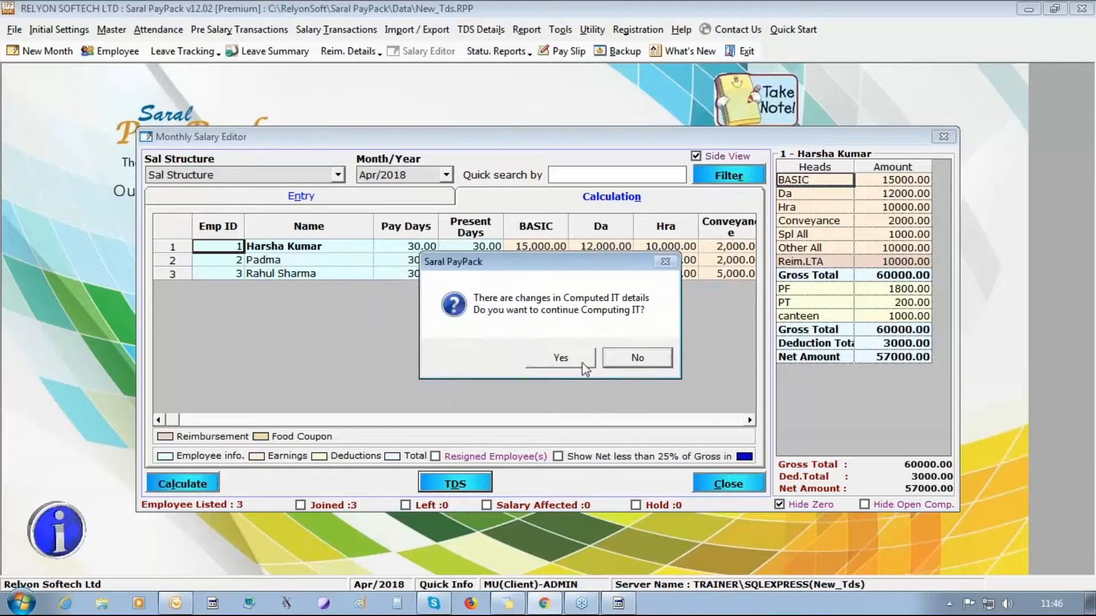
click(583, 364)
click(624, 417)
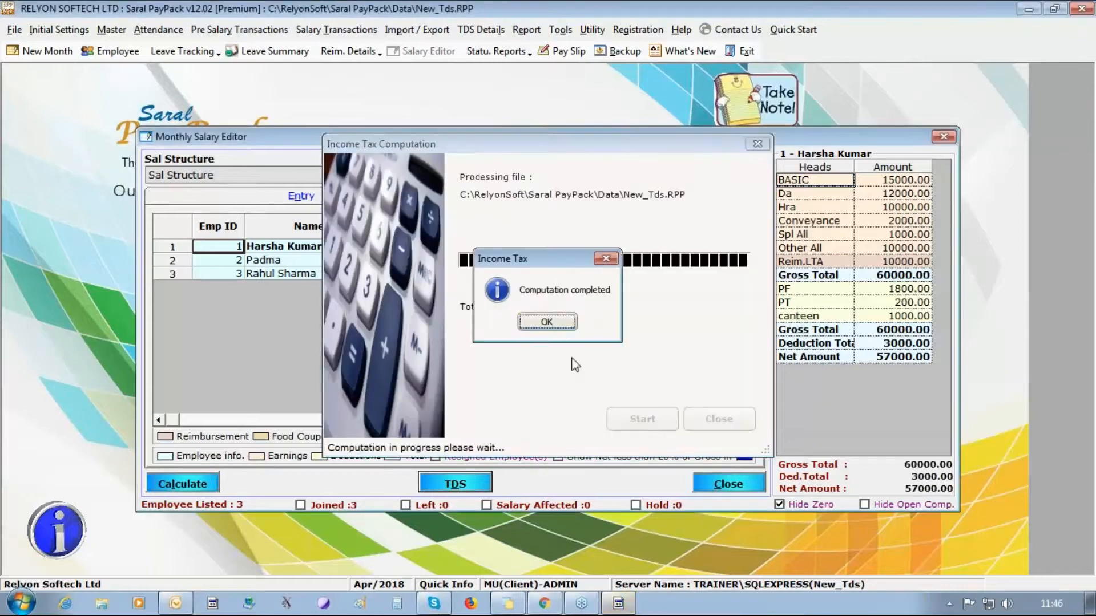
click(560, 320)
click(701, 412)
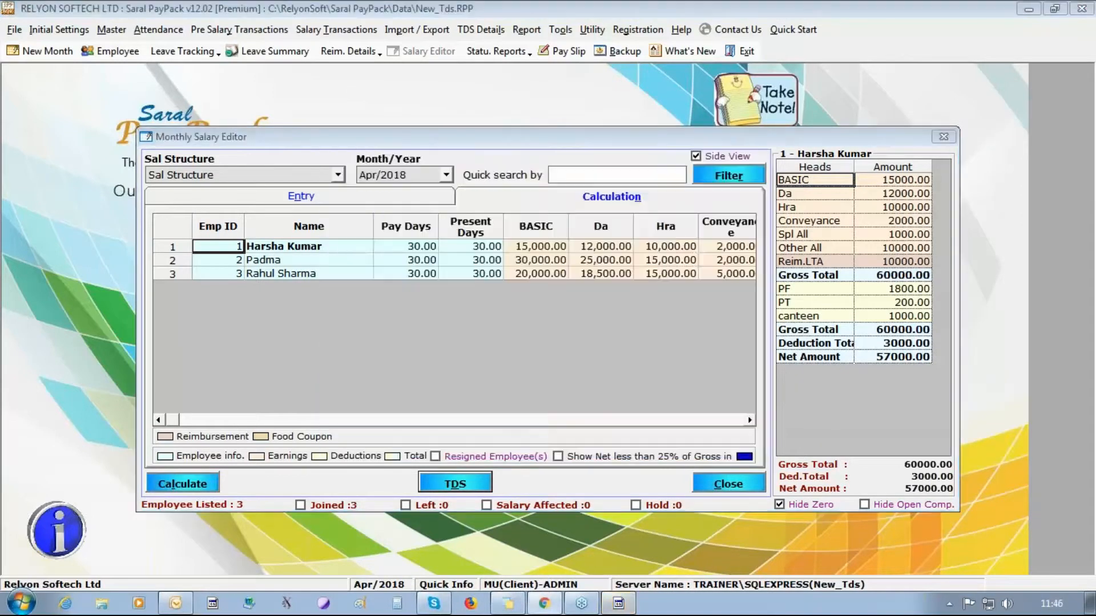
click(825, 100)
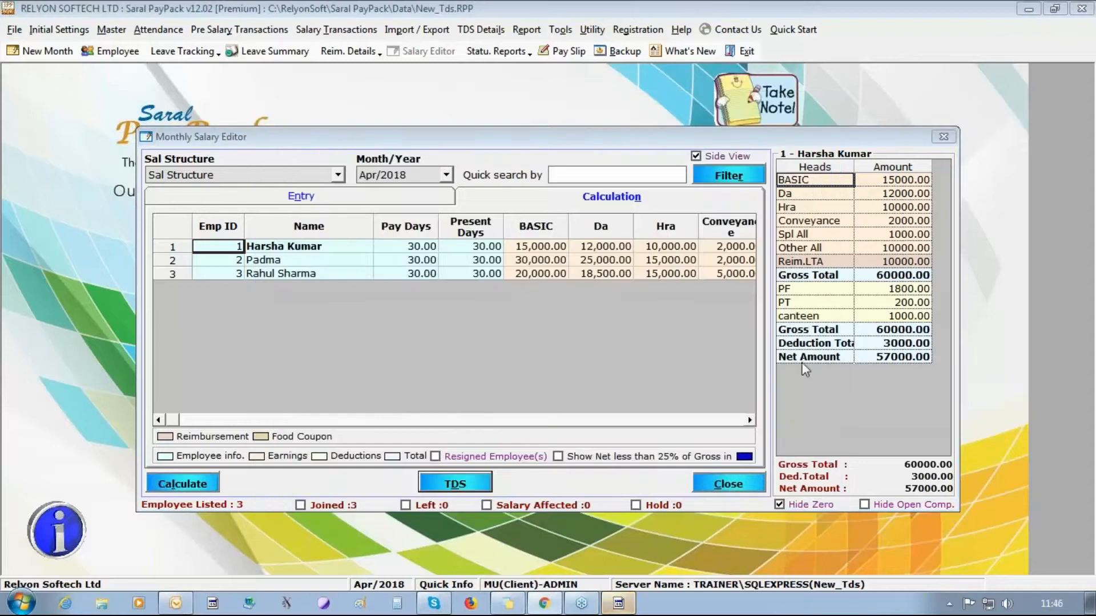
click(728, 488)
- Port the salary details of all three employees for 2018-2019
click(480, 29)
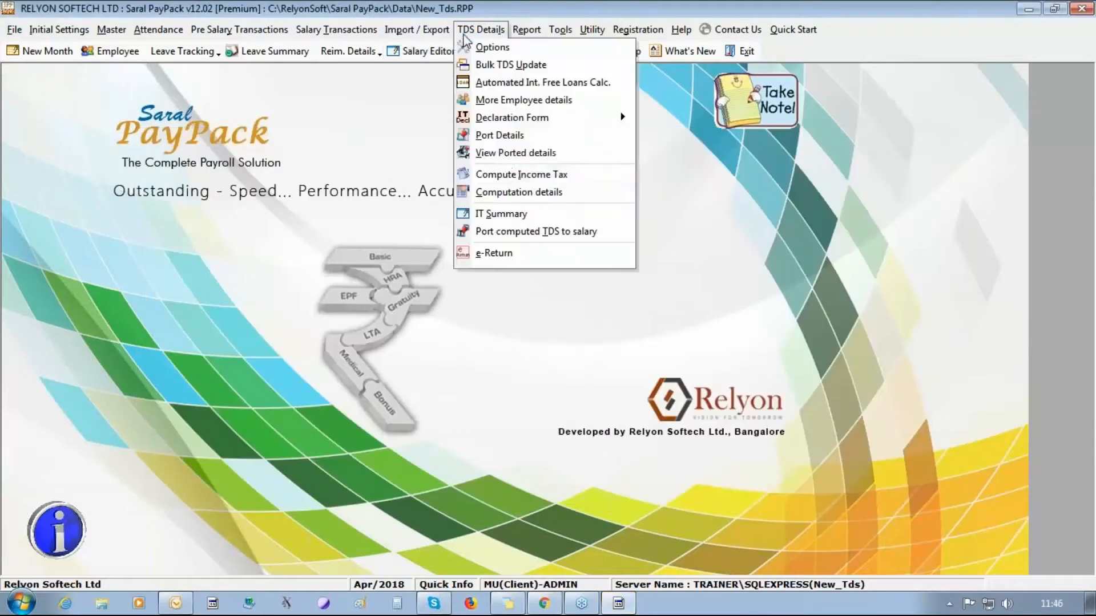
click(502, 141)
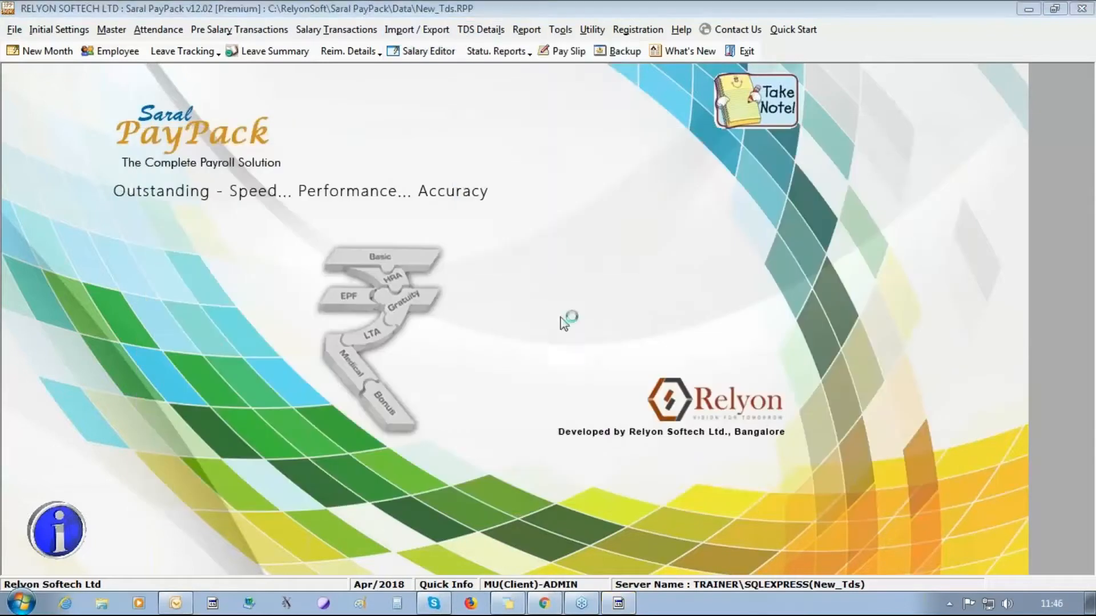
click(293, 475)
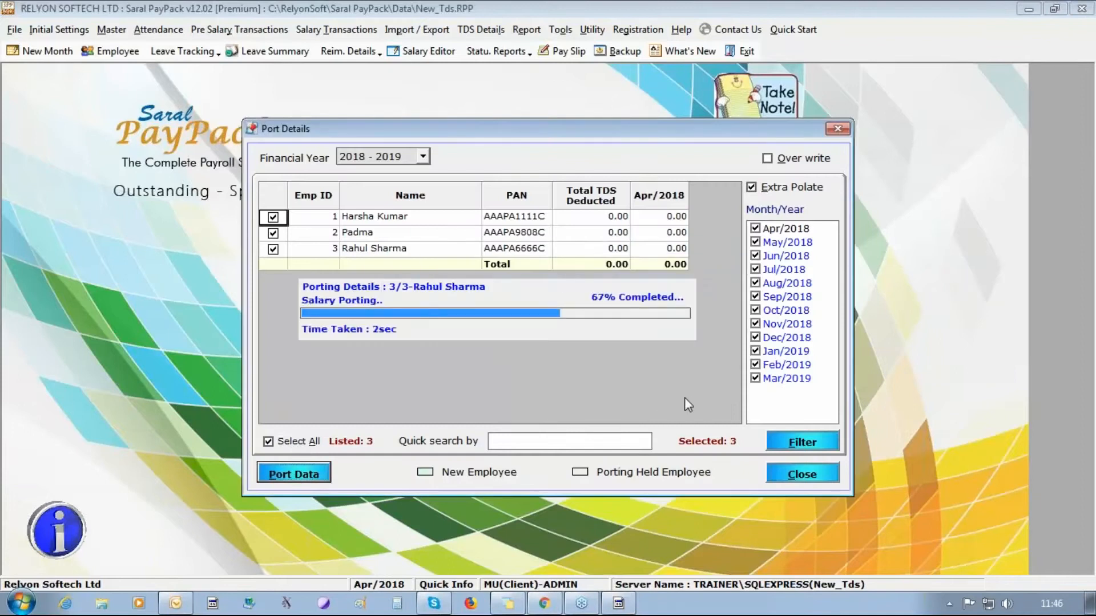
click(568, 353)
click(817, 472)
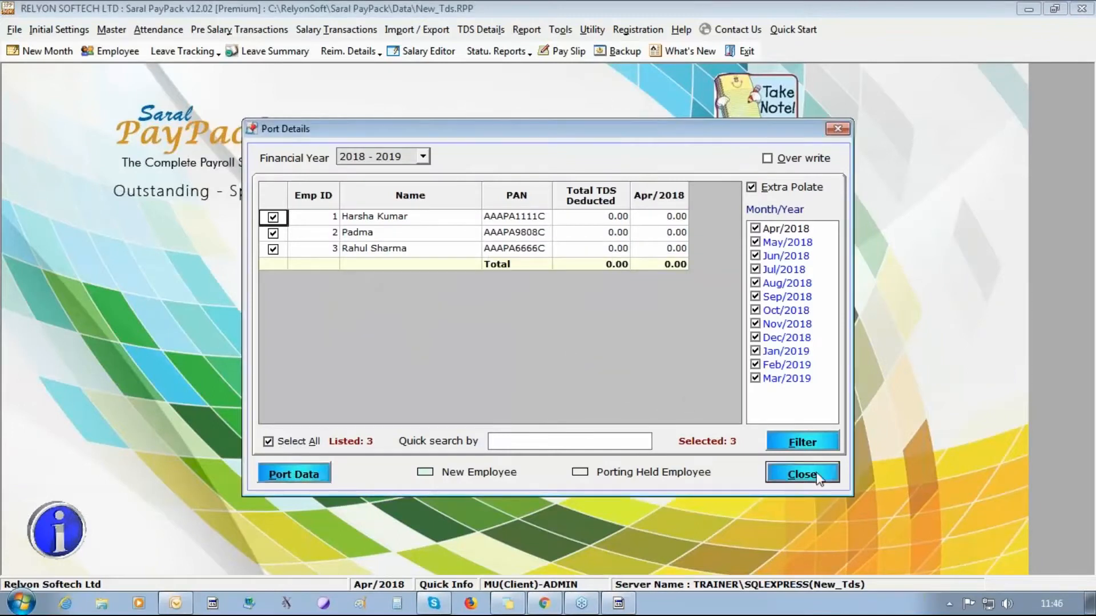
- Check the first employee's ported Apr/2018 figures: Basic 15000.00 and HRA 10000.00
click(480, 29)
click(583, 245)
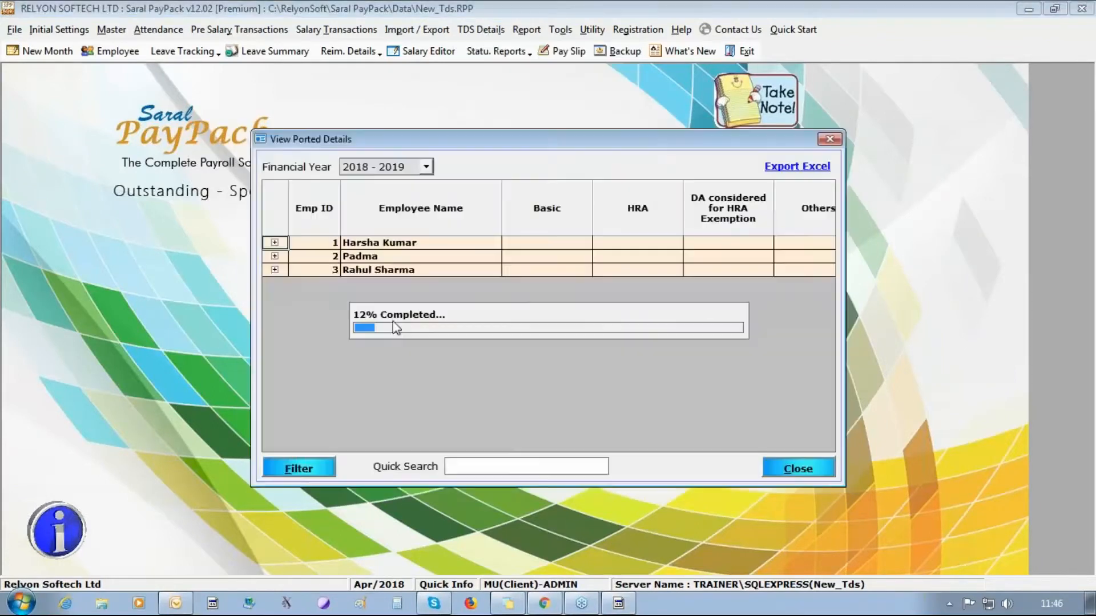
click(274, 243)
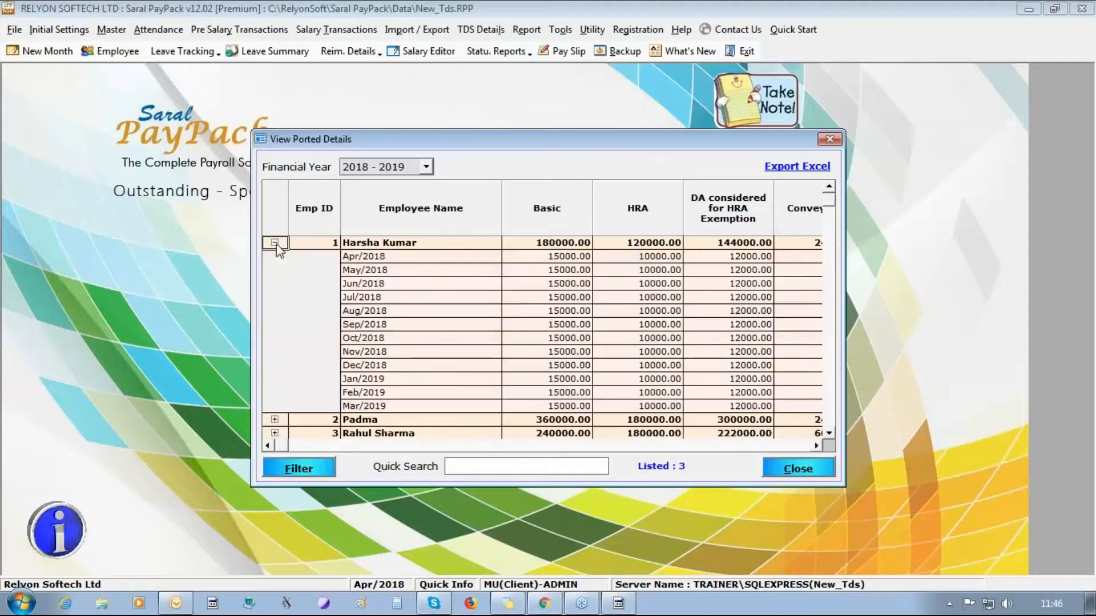
click(549, 258)
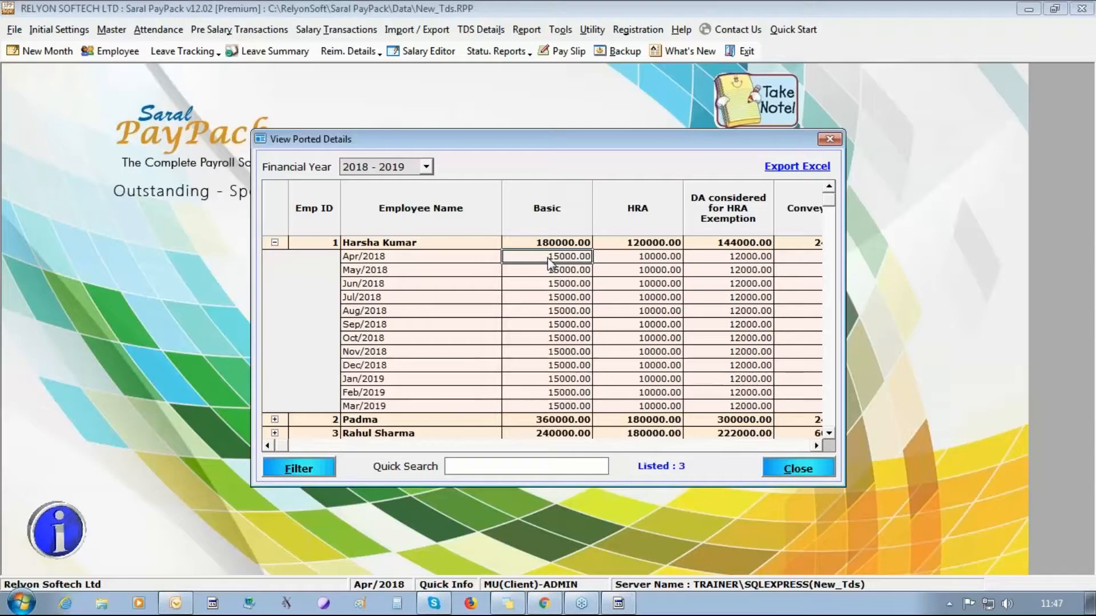
click(783, 467)
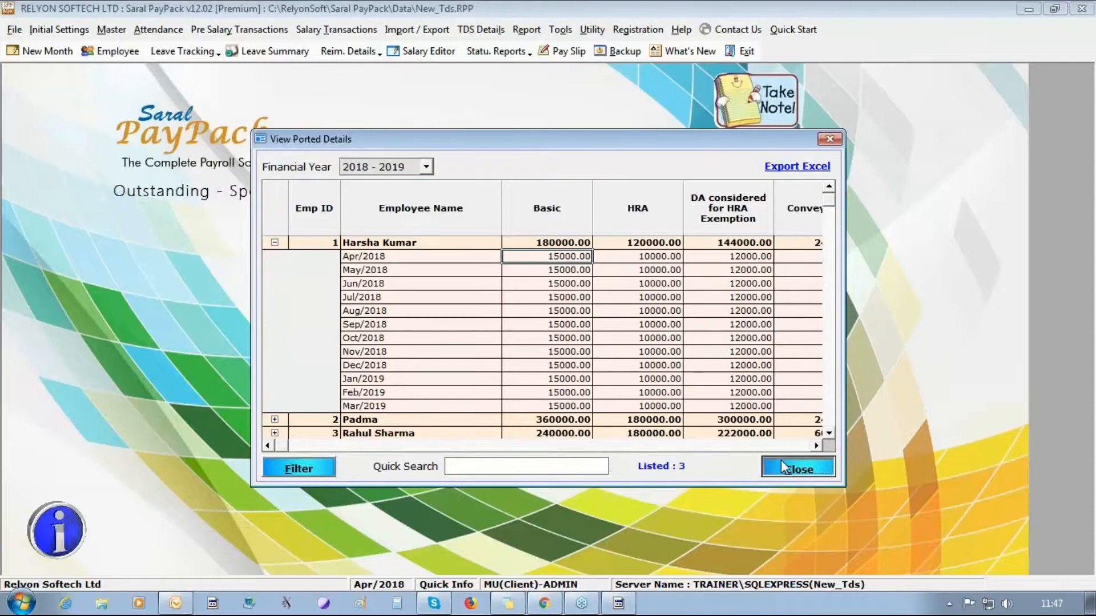
click(489, 30)
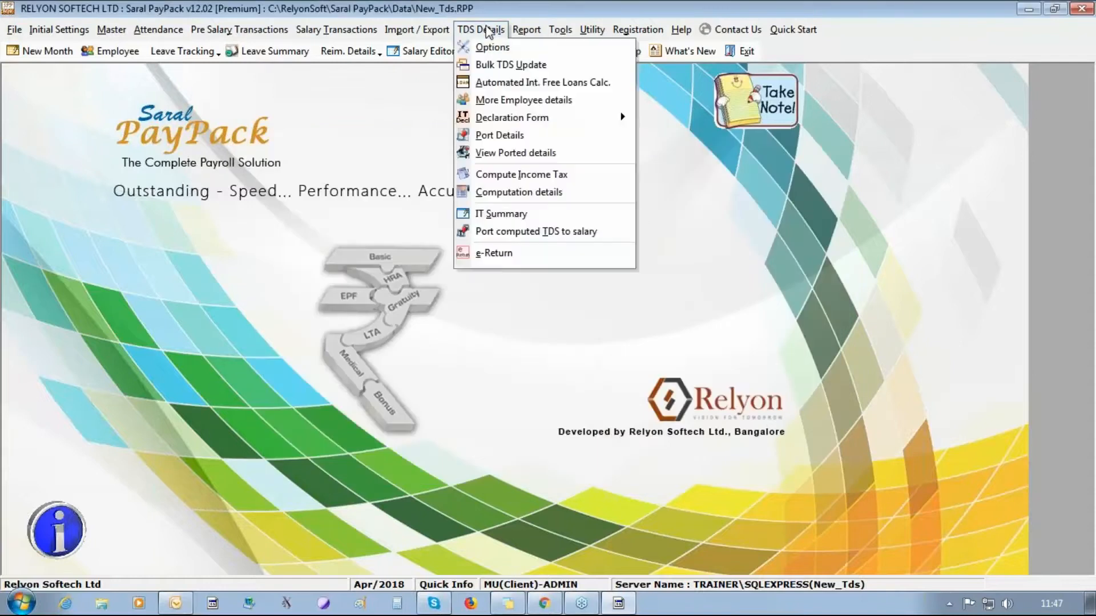
- Run Compute Income Tax for all 3 changed employees and close the computation window
click(514, 173)
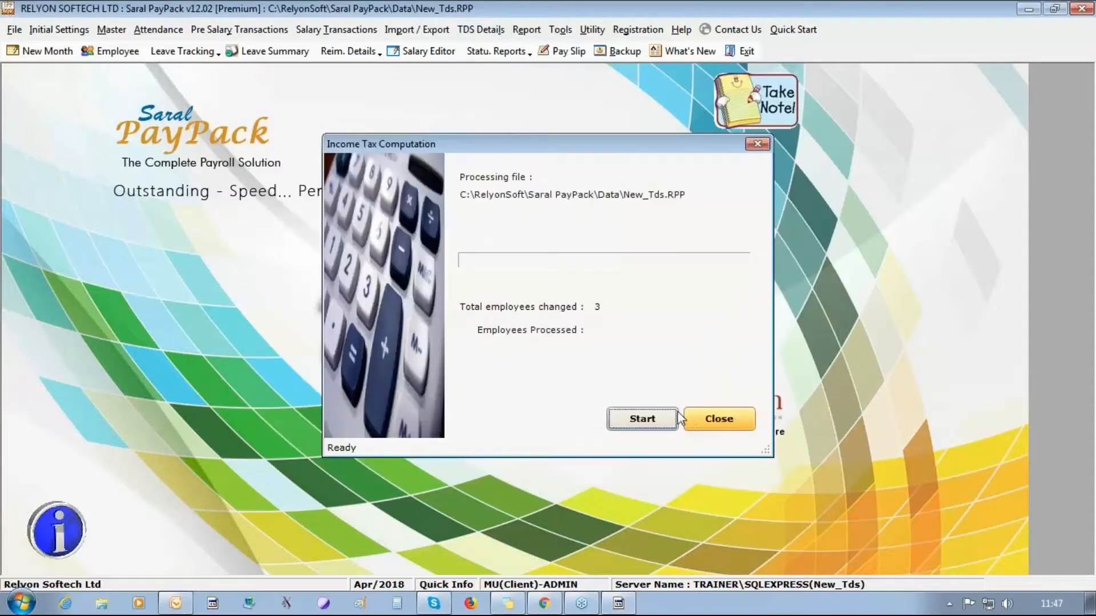
click(674, 418)
key(Return)
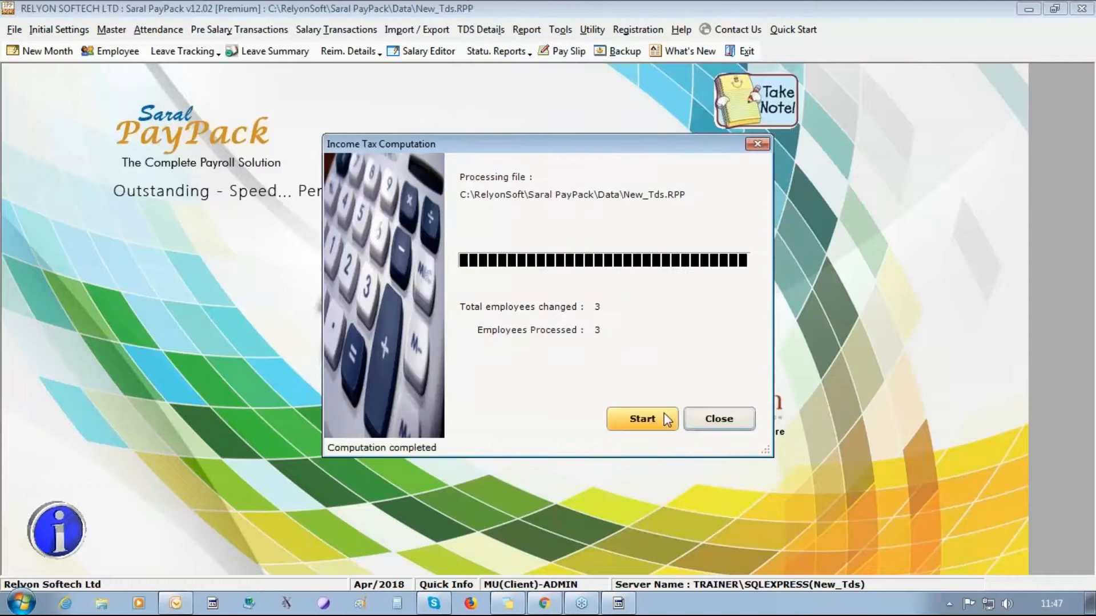
click(740, 420)
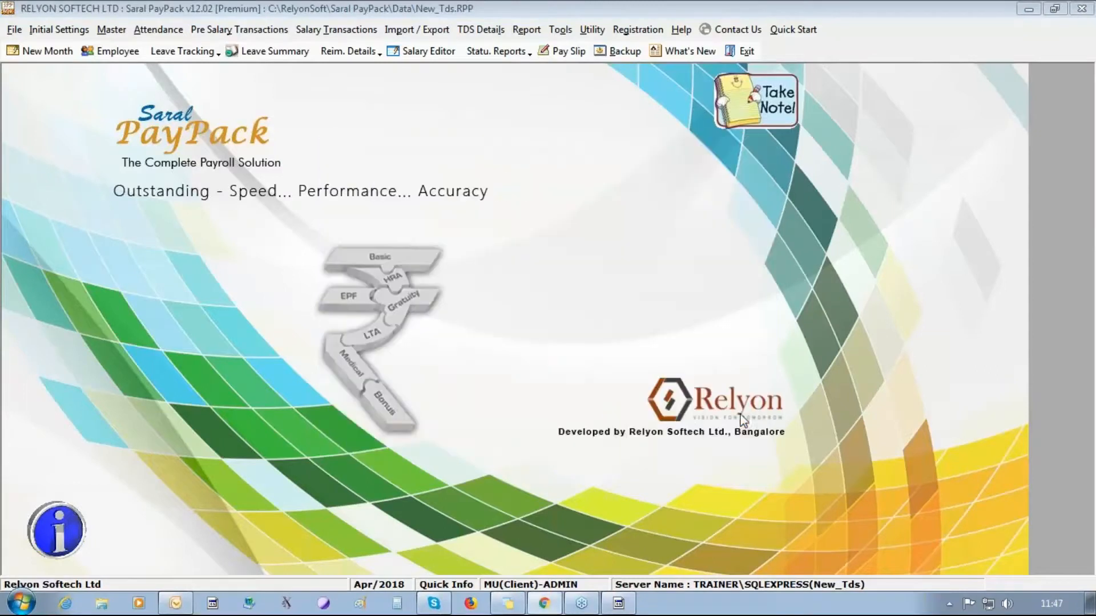
click(479, 29)
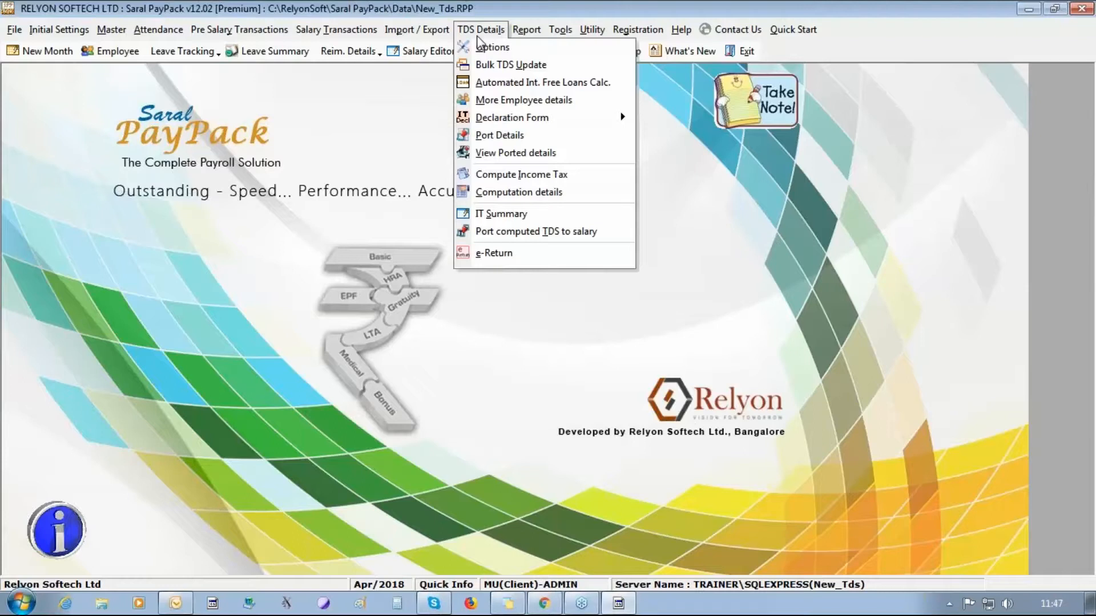
- Show employee 1's monthly allowances: HRA 10000 with 5633 exempt, conveyance 2000
click(530, 193)
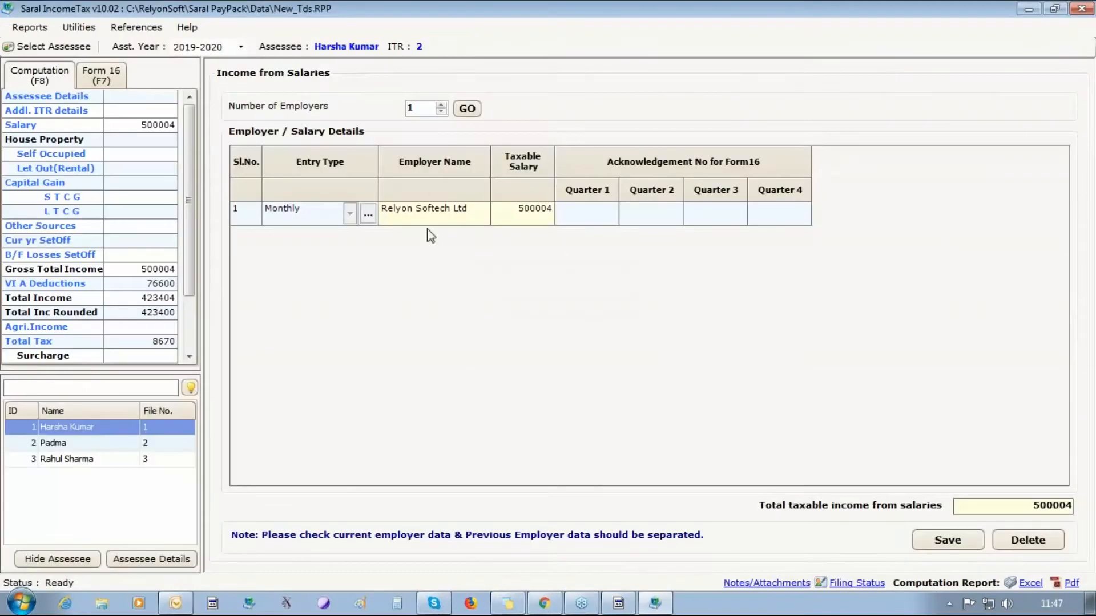
click(374, 217)
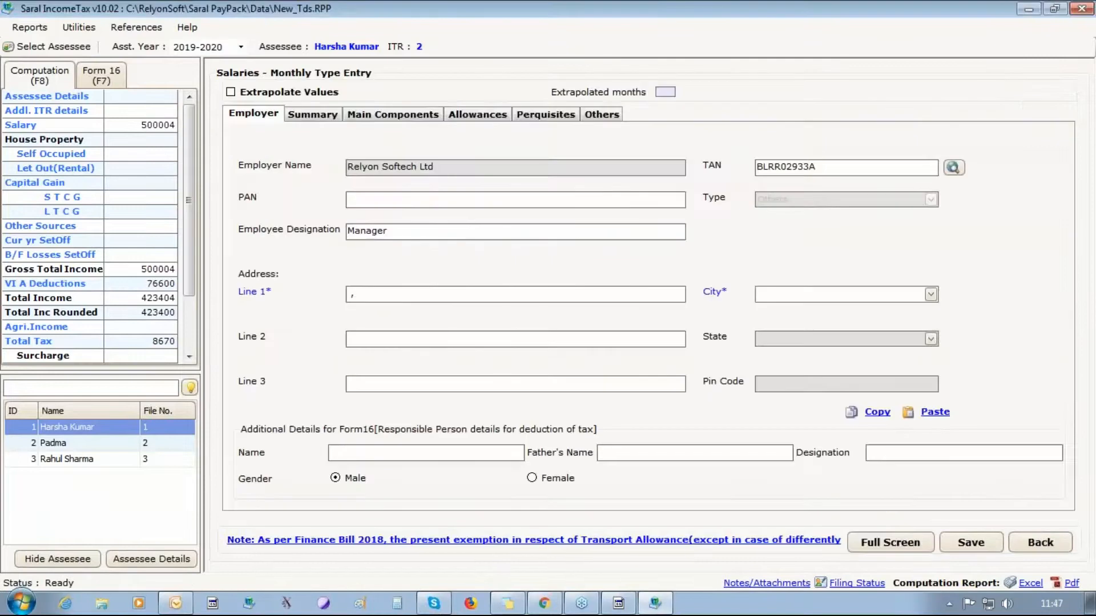
click(309, 116)
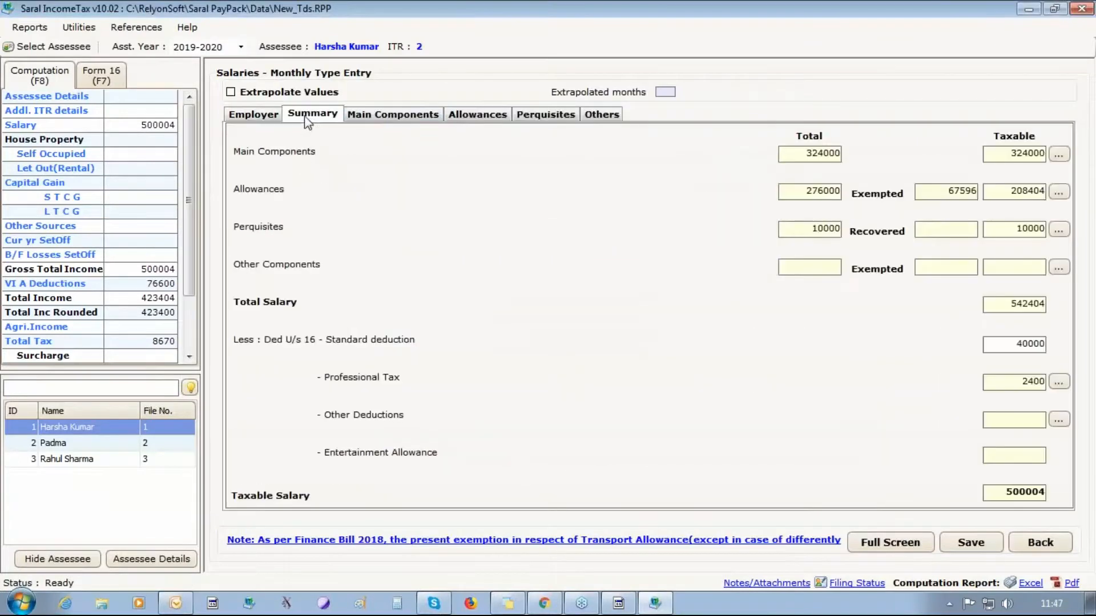
click(392, 117)
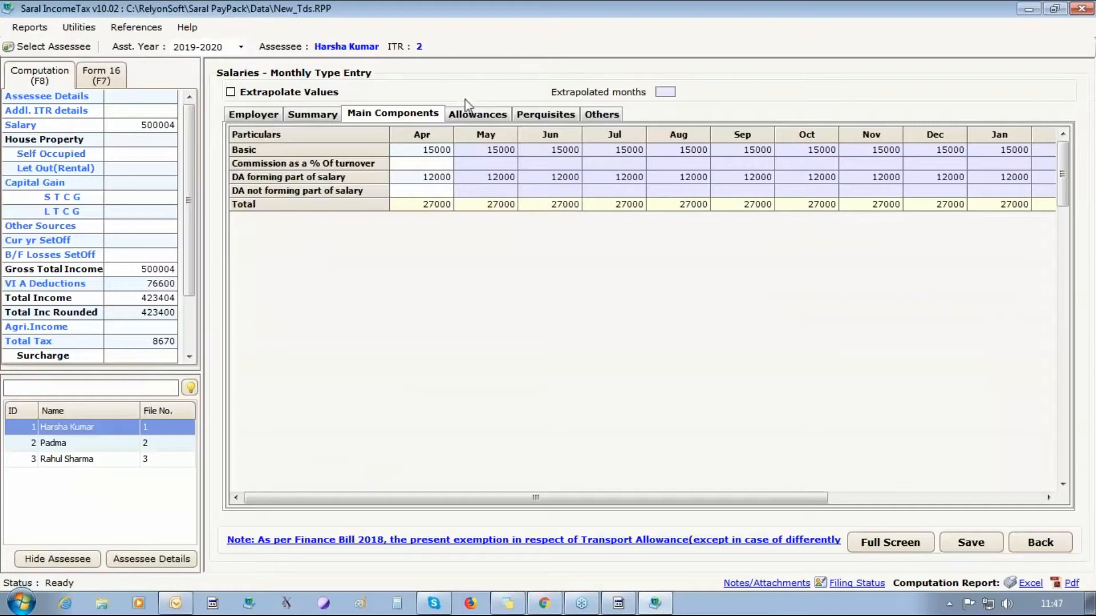
click(472, 113)
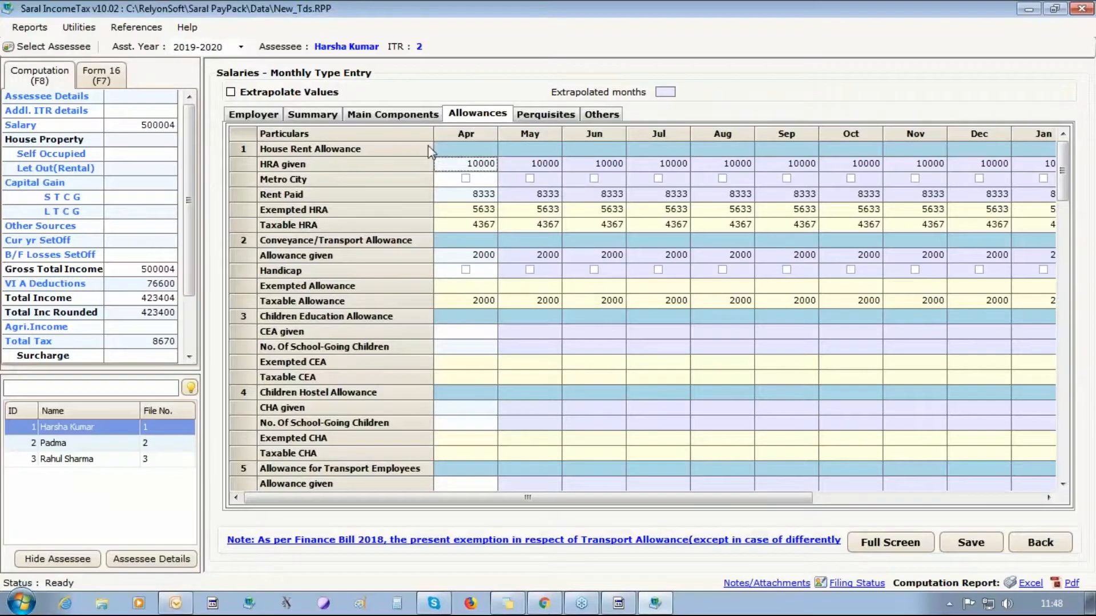
- Review the third assessee's main components and monthly allowances: HRA 15000 and conveyance 5000
click(89, 444)
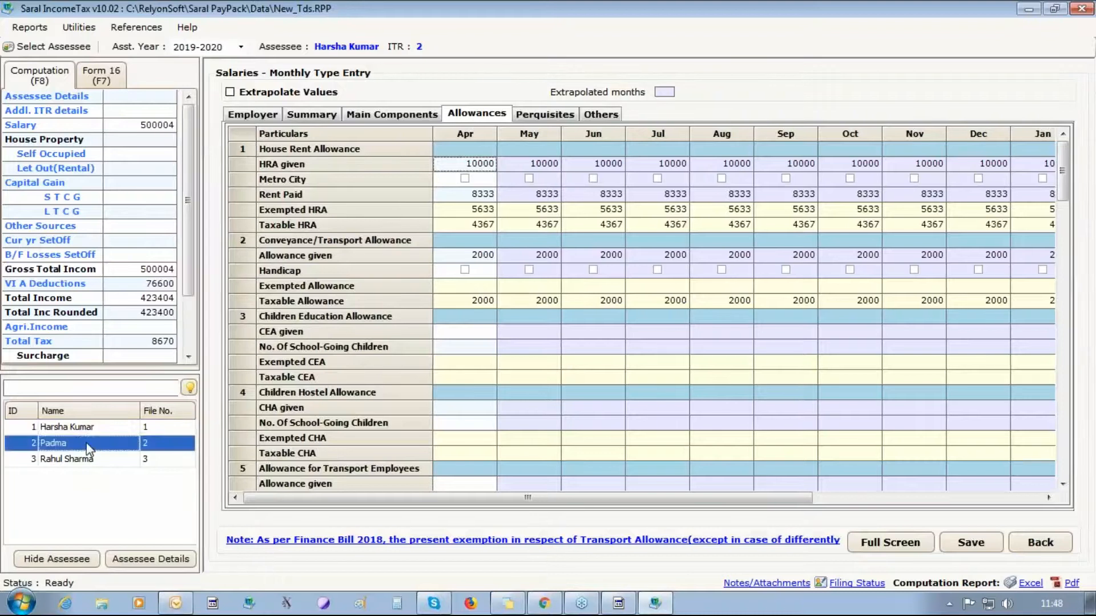
key(Down)
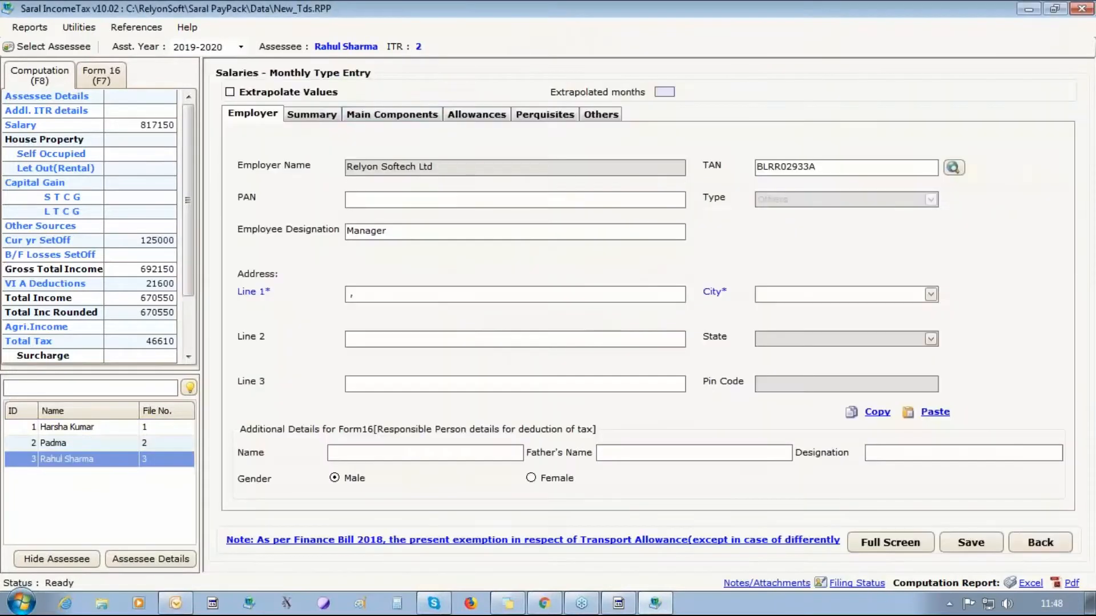
click(367, 114)
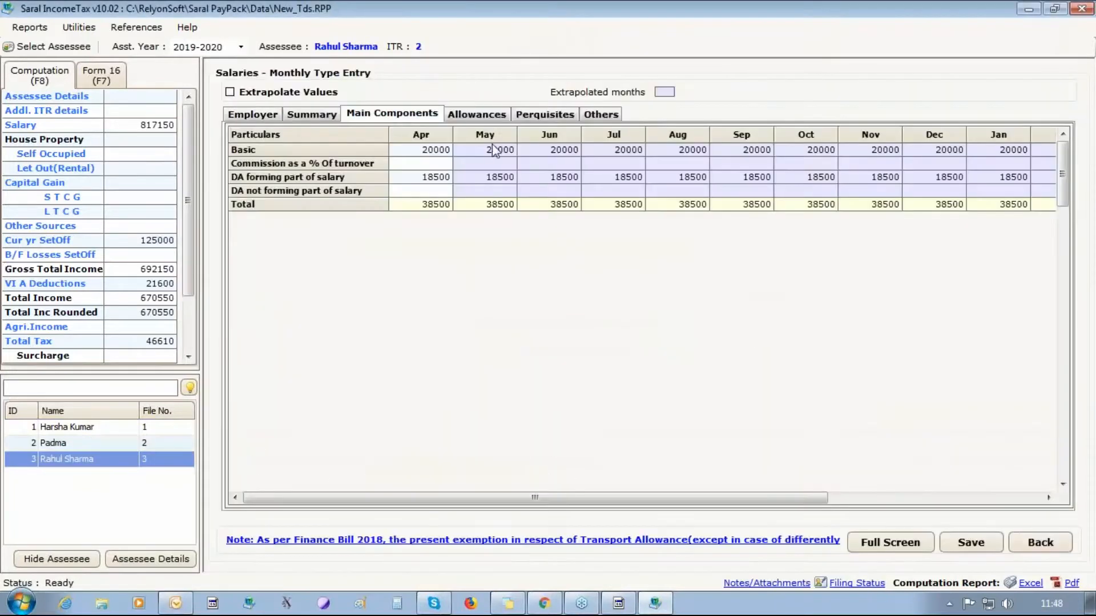
click(494, 114)
click(457, 331)
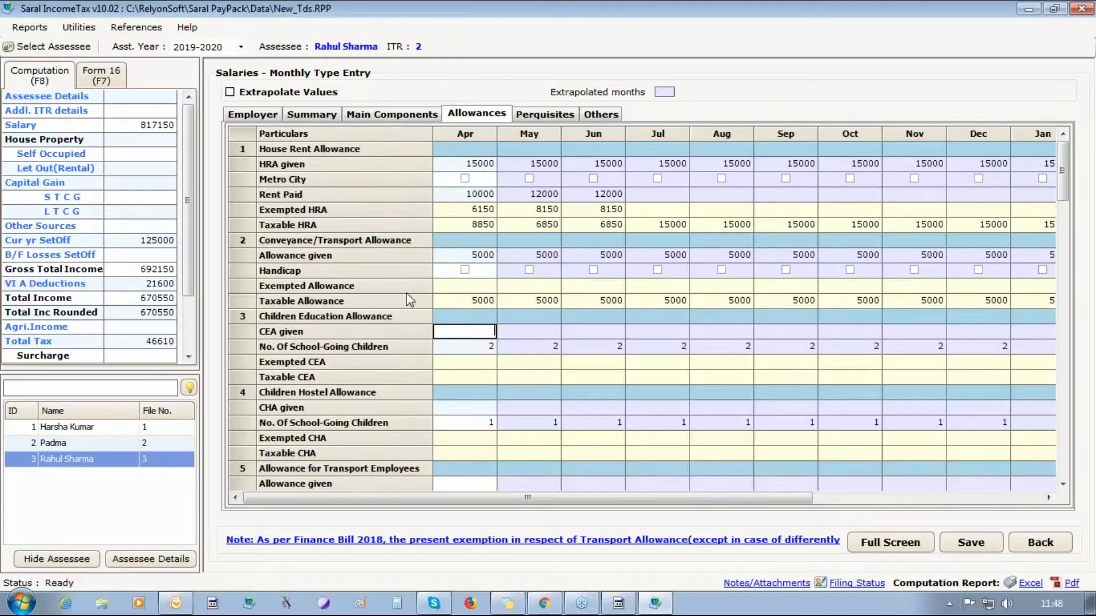
- Untick Non Editable IT Details in the TDS options, save, and reopen the income-tax computation details
click(1081, 8)
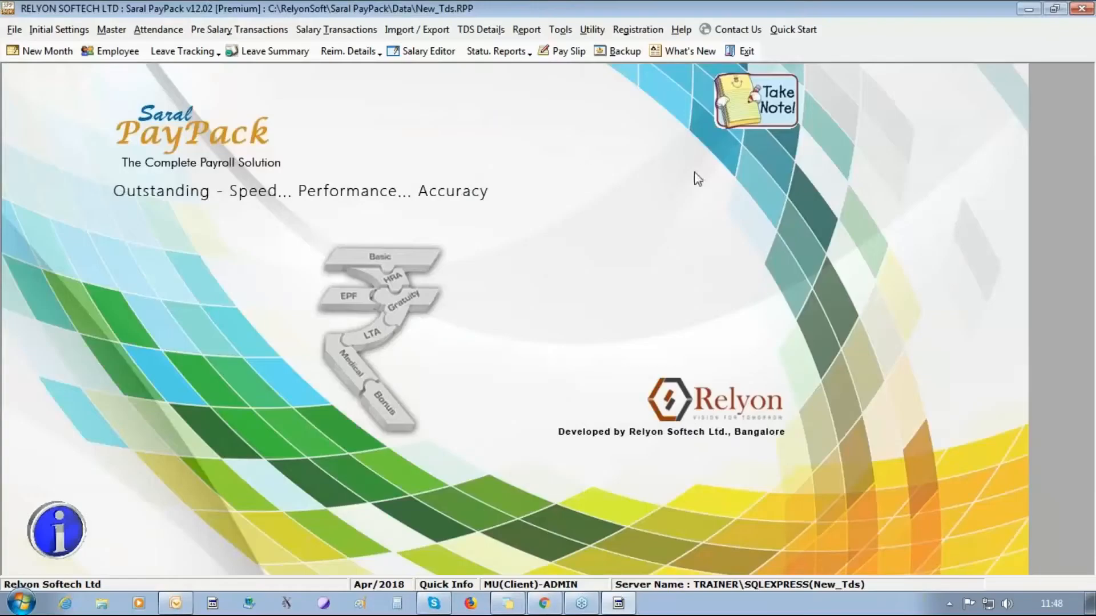
click(411, 33)
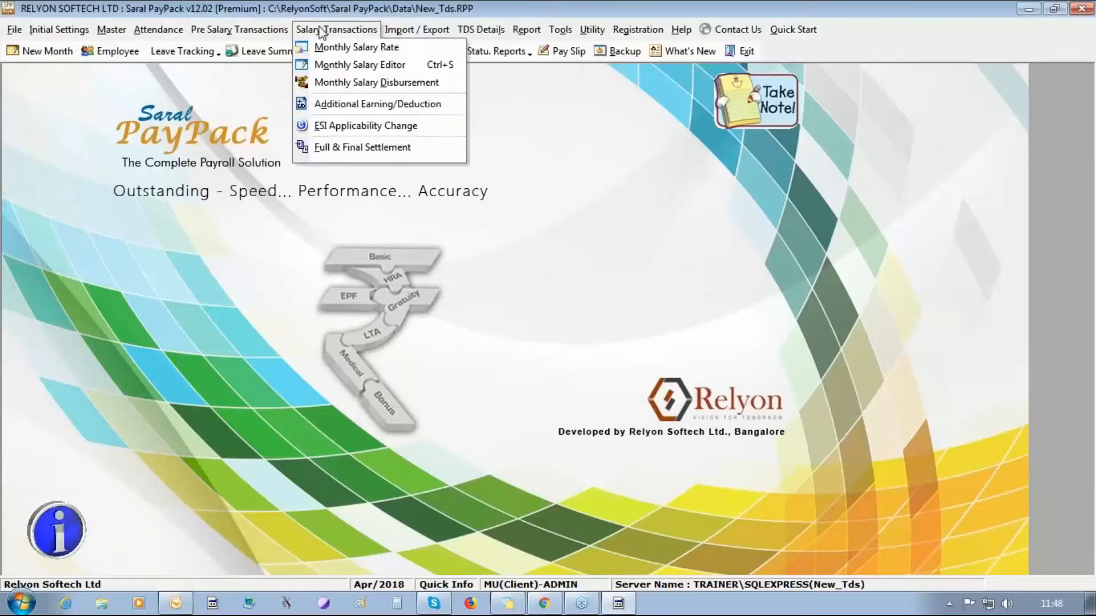
mouse_move(480, 30)
click(492, 48)
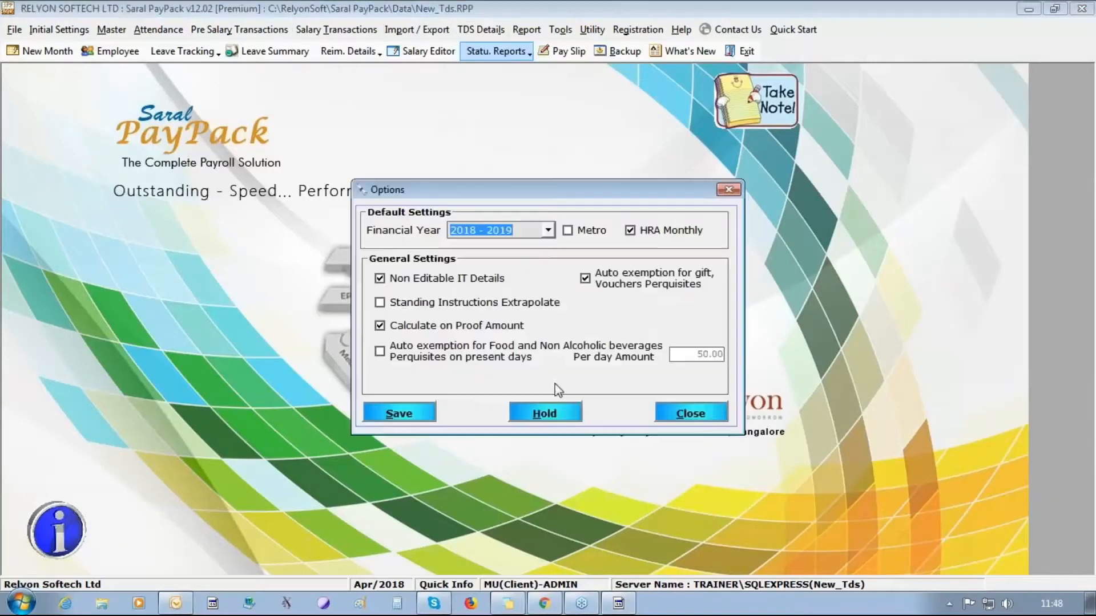
click(404, 280)
click(399, 412)
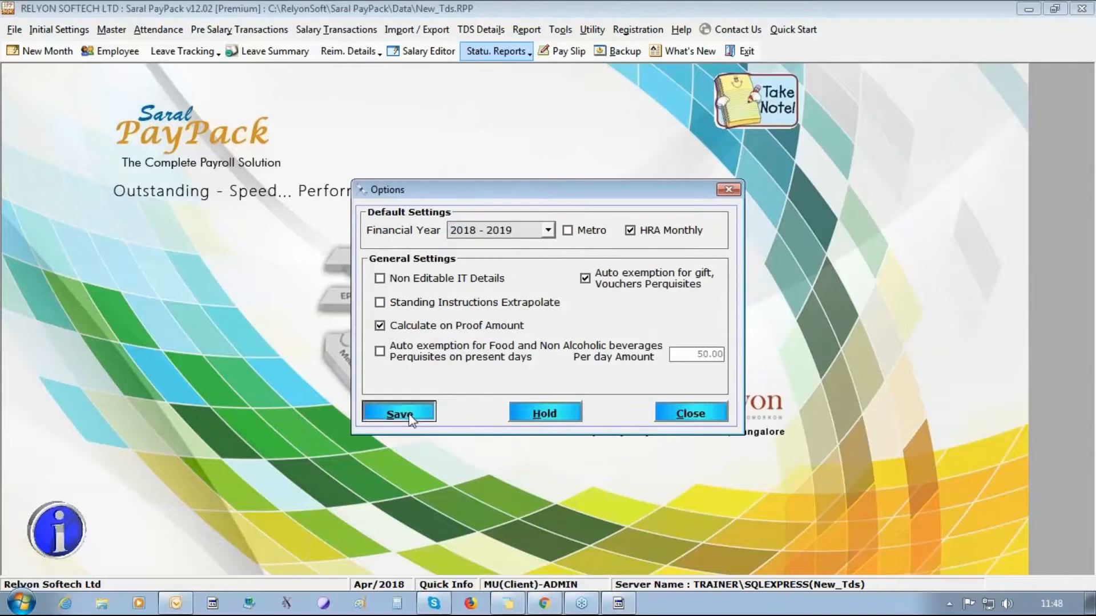
click(576, 361)
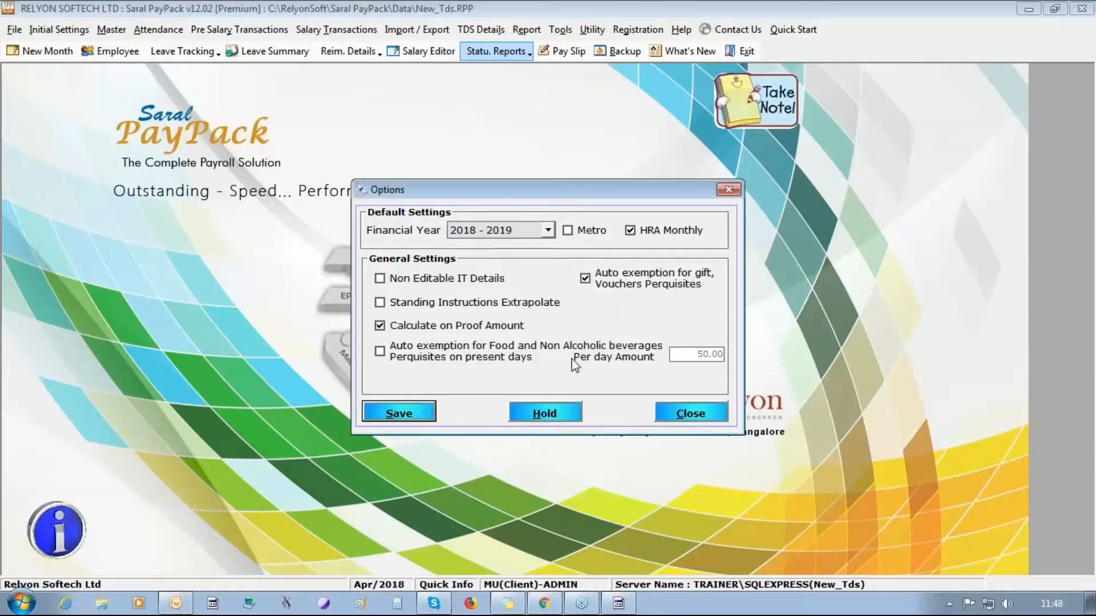
click(681, 415)
click(483, 30)
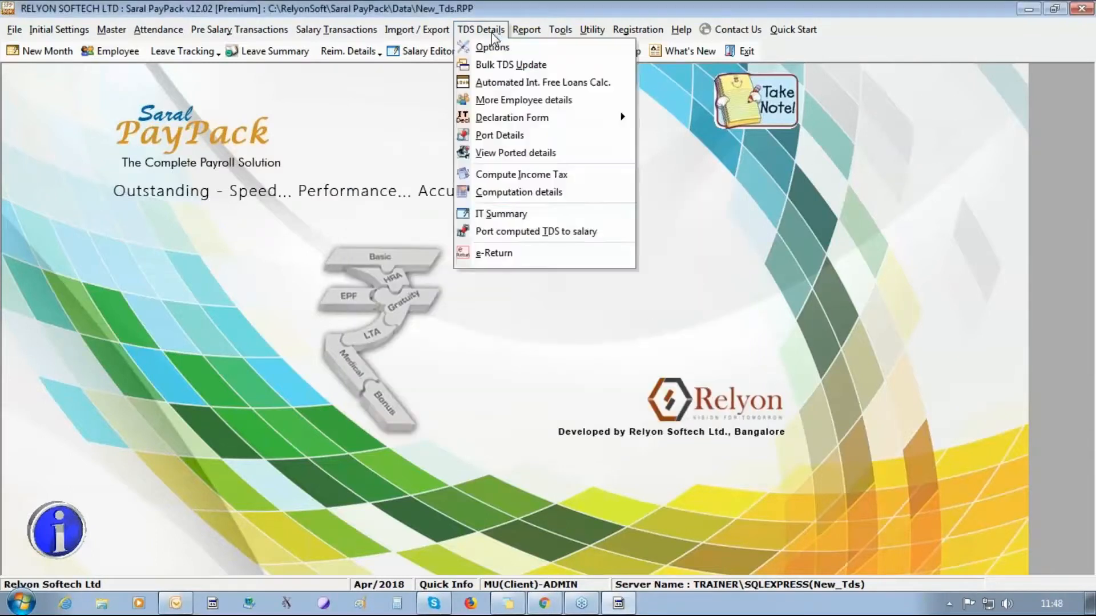
click(539, 194)
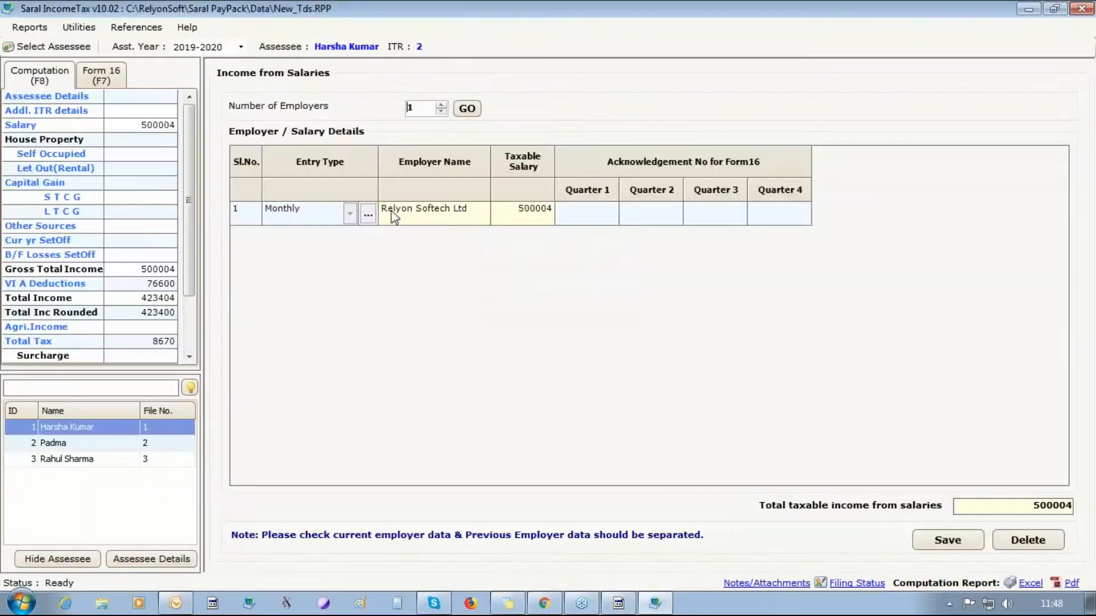
- Enter the third assessee's April CEA given 1000 and CHA given 2000, then save
click(91, 460)
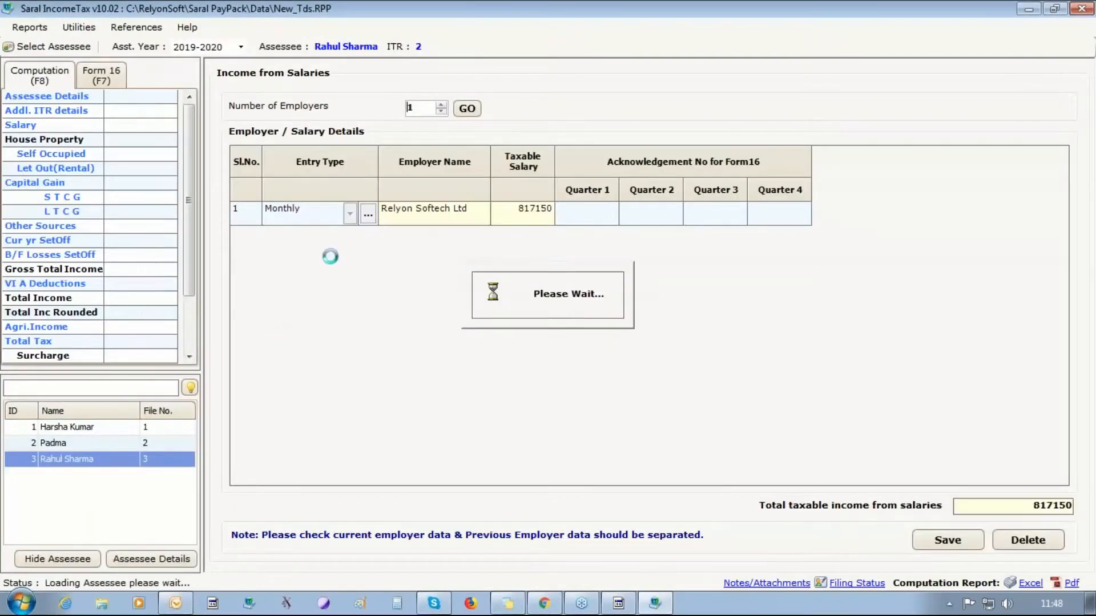
click(374, 216)
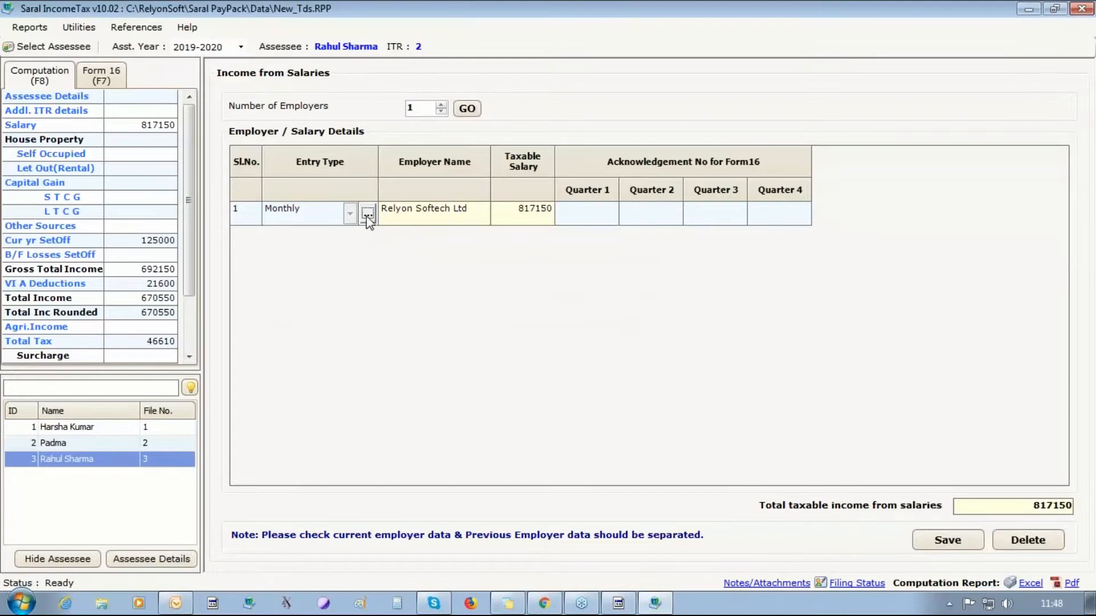
click(368, 215)
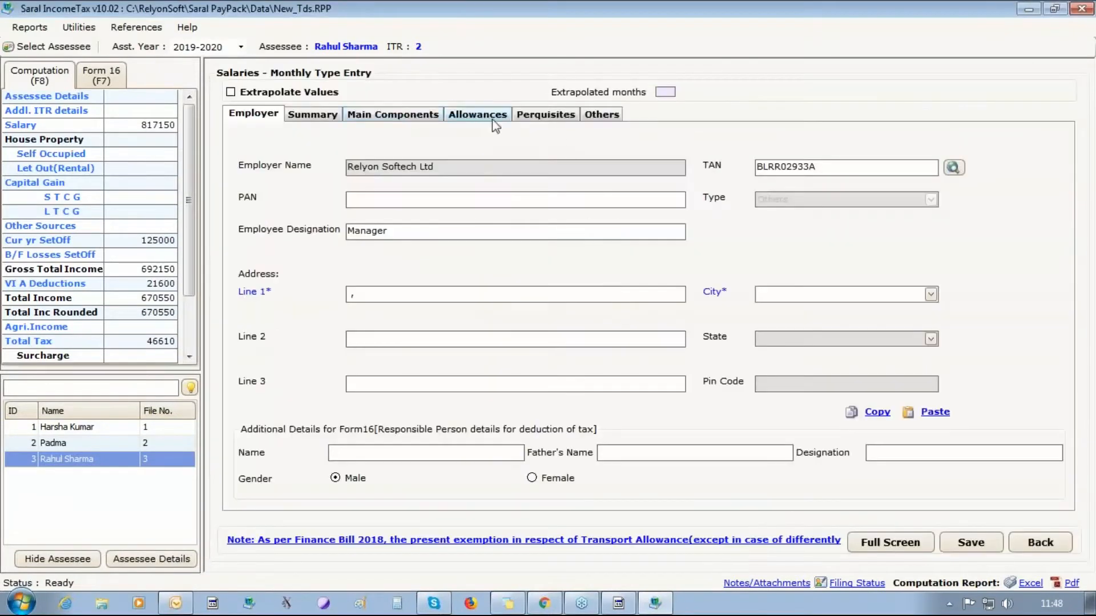
click(477, 114)
text(1000)
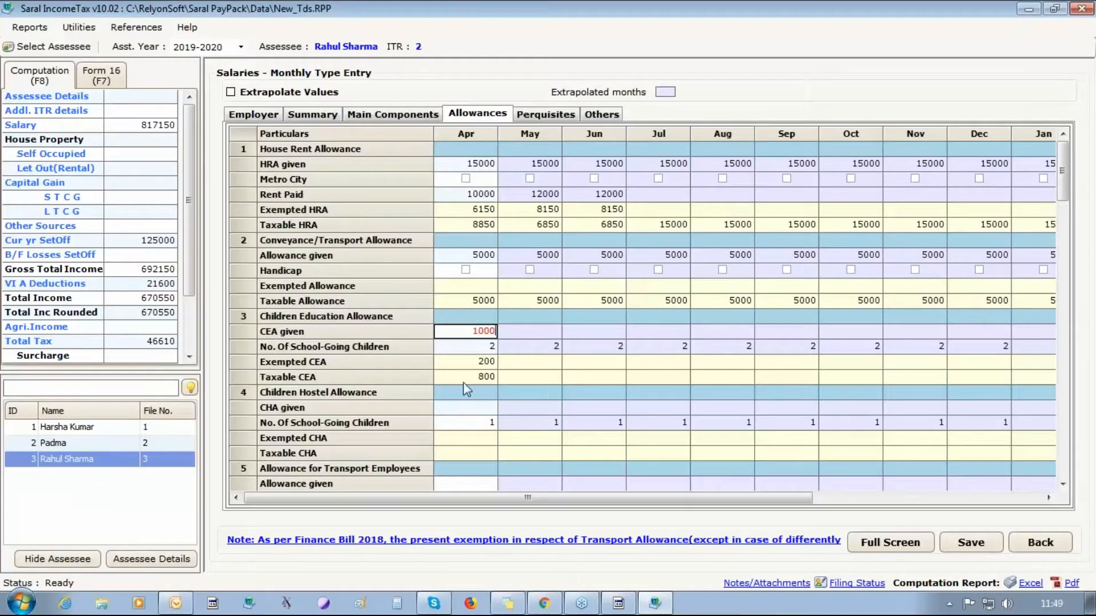
click(466, 407)
text(2000)
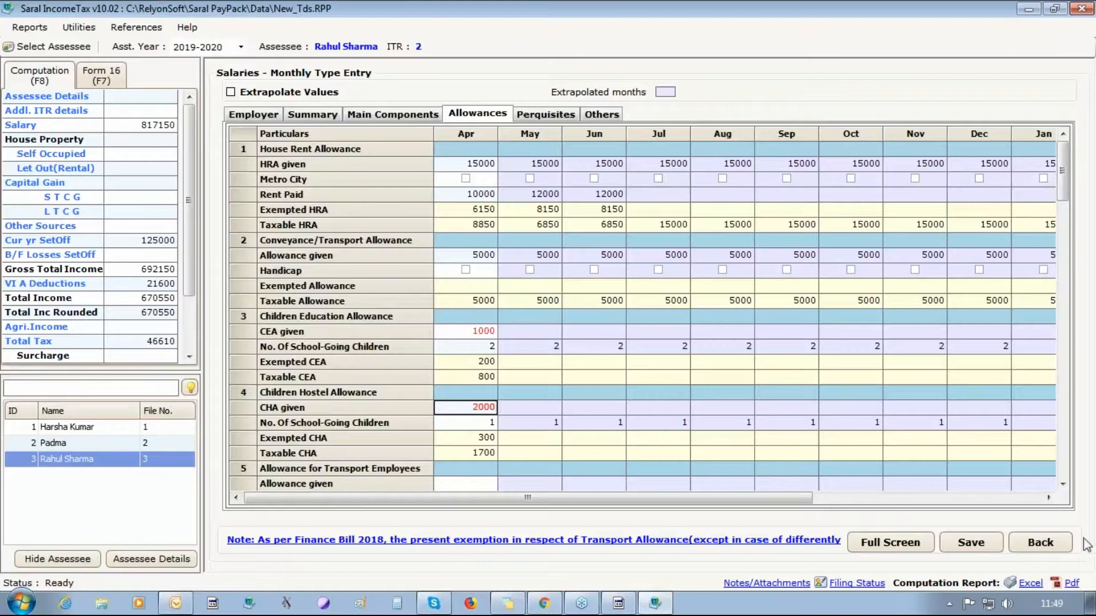
click(1063, 484)
click(1062, 484)
click(1062, 484)
click(1062, 484)
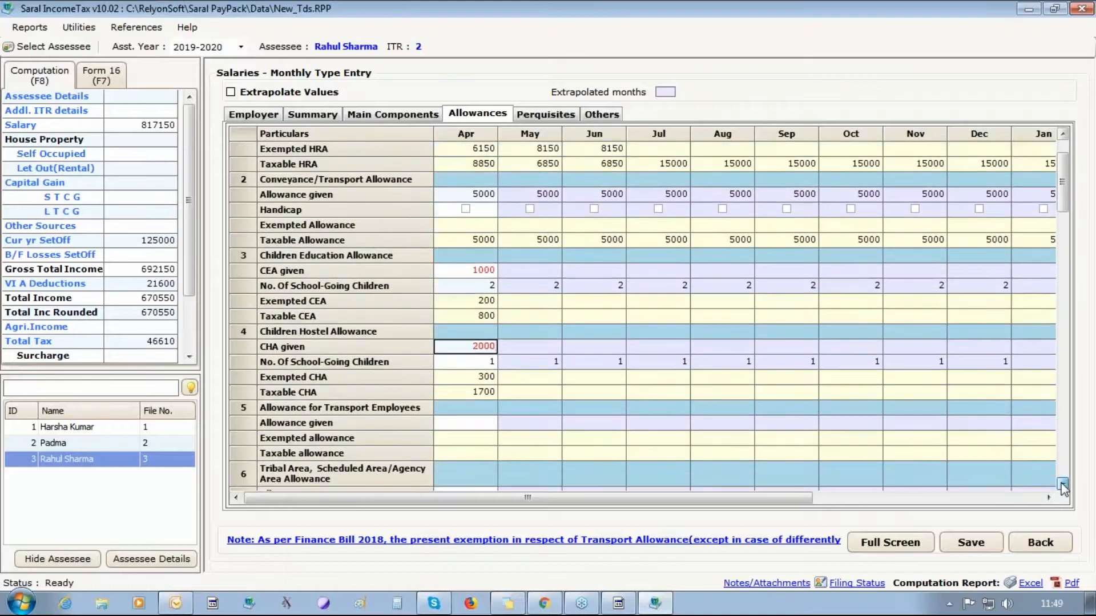
click(1000, 545)
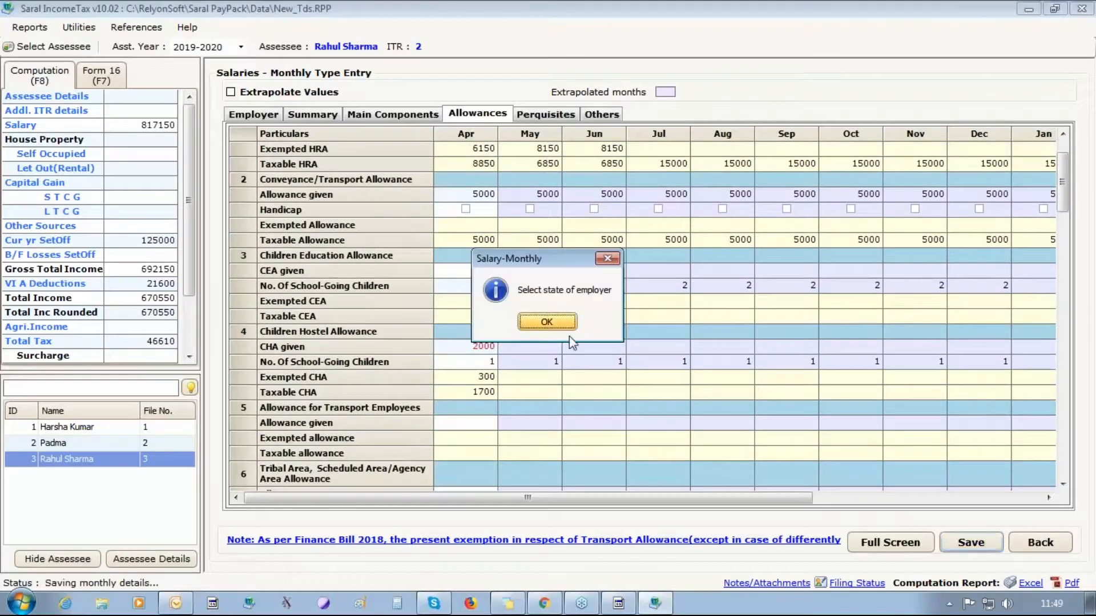
click(538, 322)
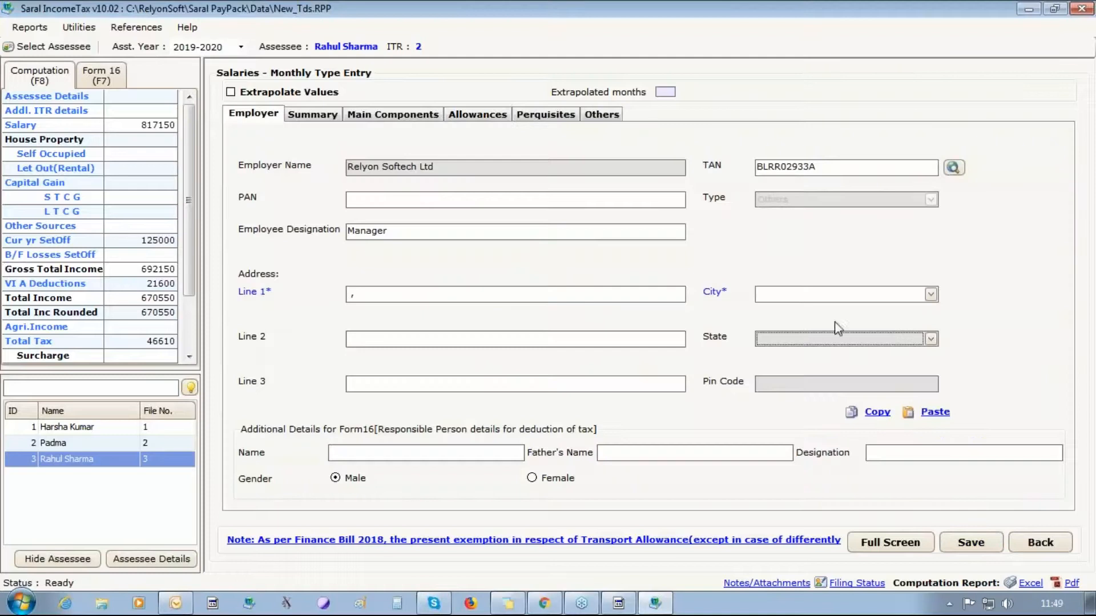
- Fill in the employer's city Bangalore, state KARNATAKA and pin code 560086, then save
click(819, 295)
text(bangalore)
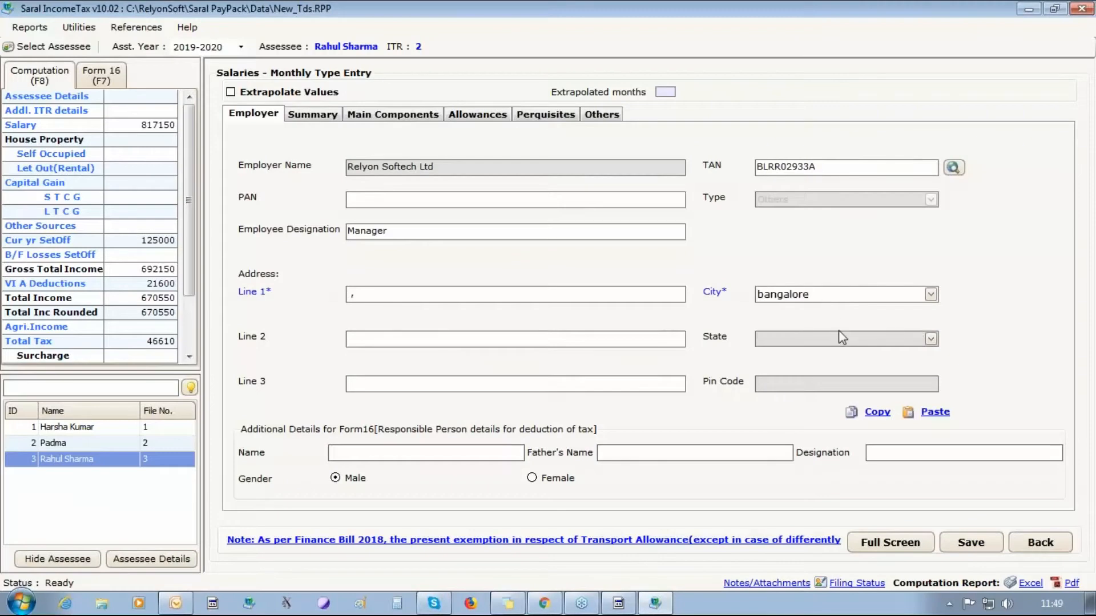
text(ka)
key(BackSpace)
key(BackSpace)
click(844, 341)
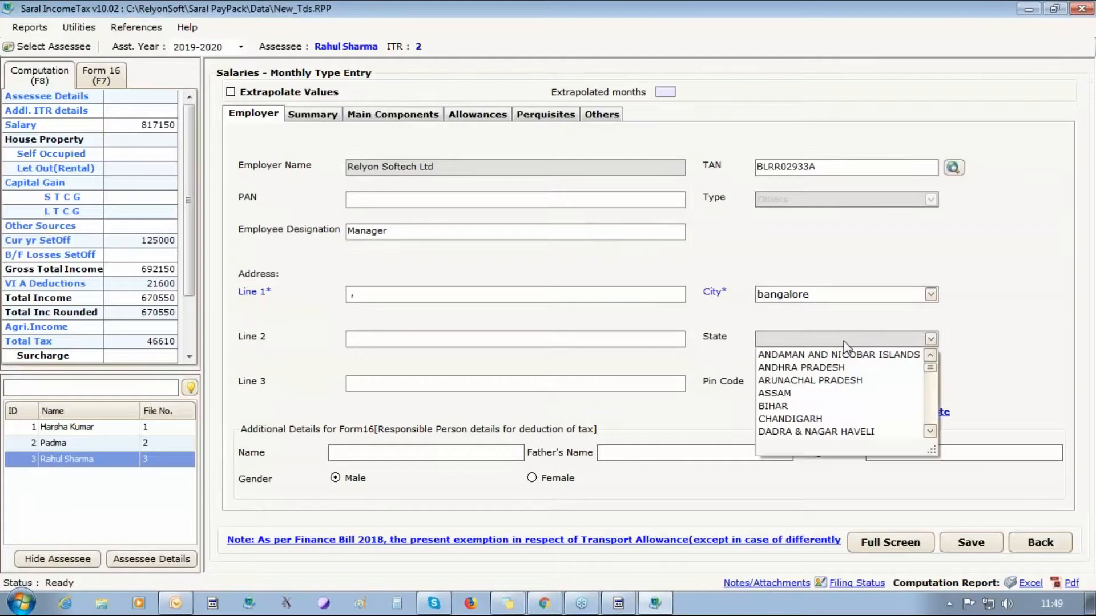
key(k)
click(806, 435)
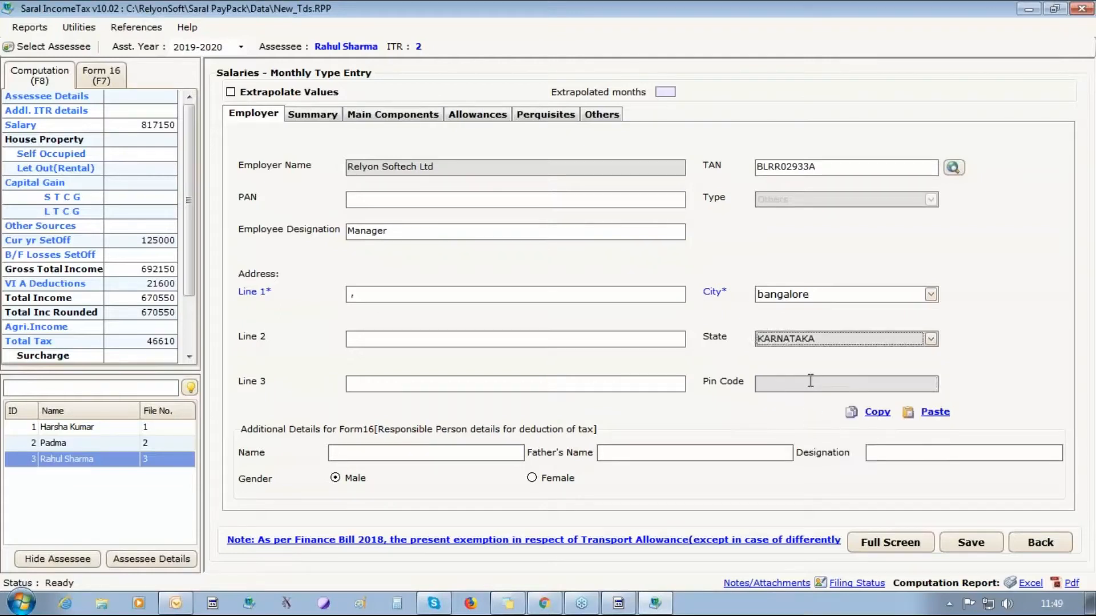
click(810, 381)
text(560086)
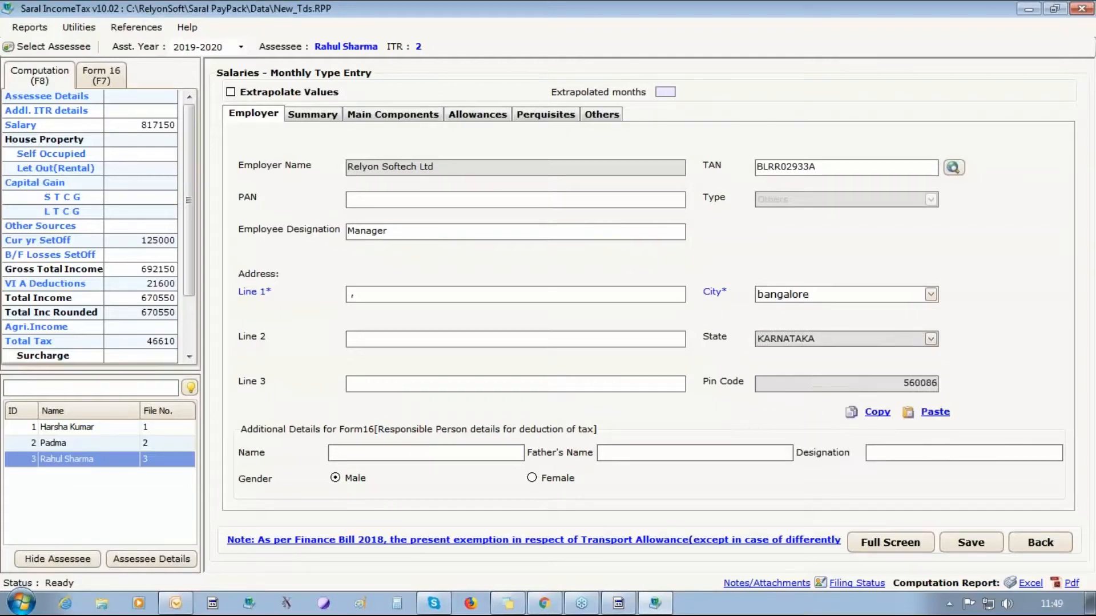
click(973, 547)
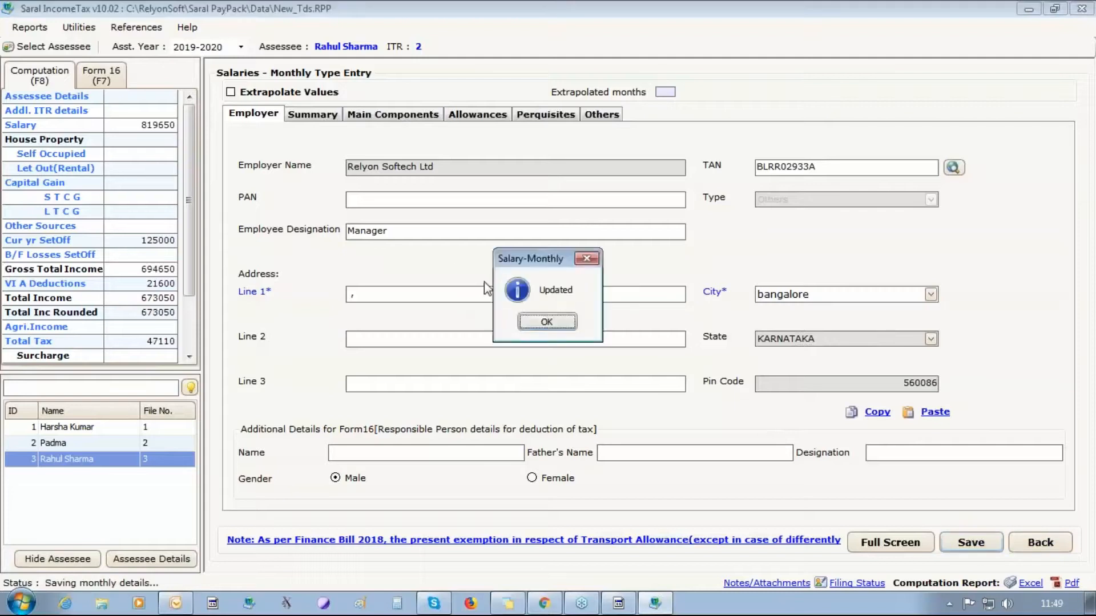
click(525, 321)
click(475, 114)
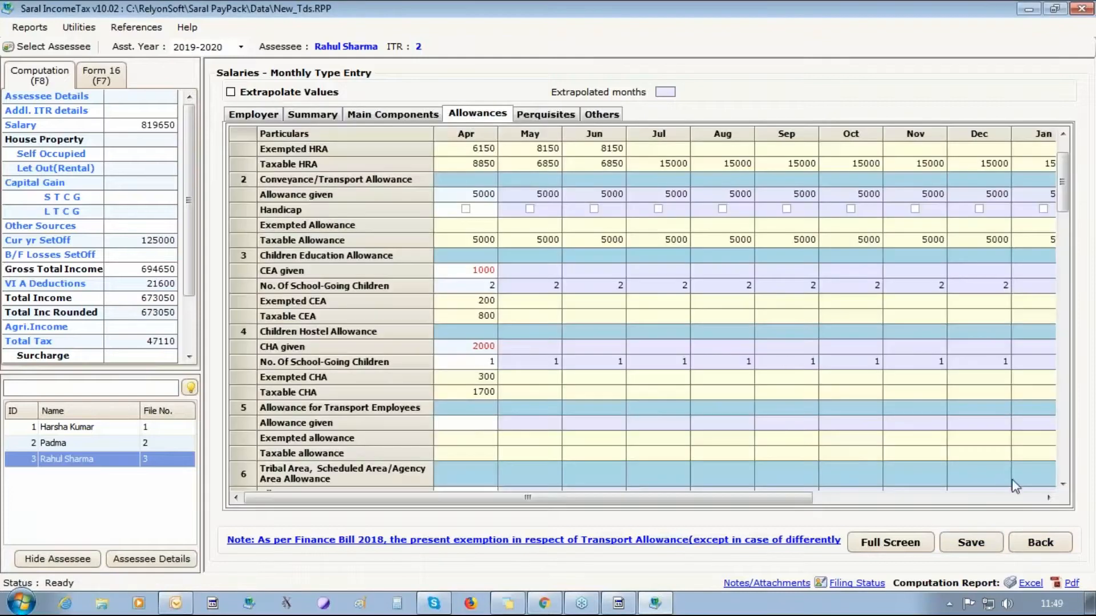
- Review the third assessee's monthly perquisites and other salary items grids
click(1062, 484)
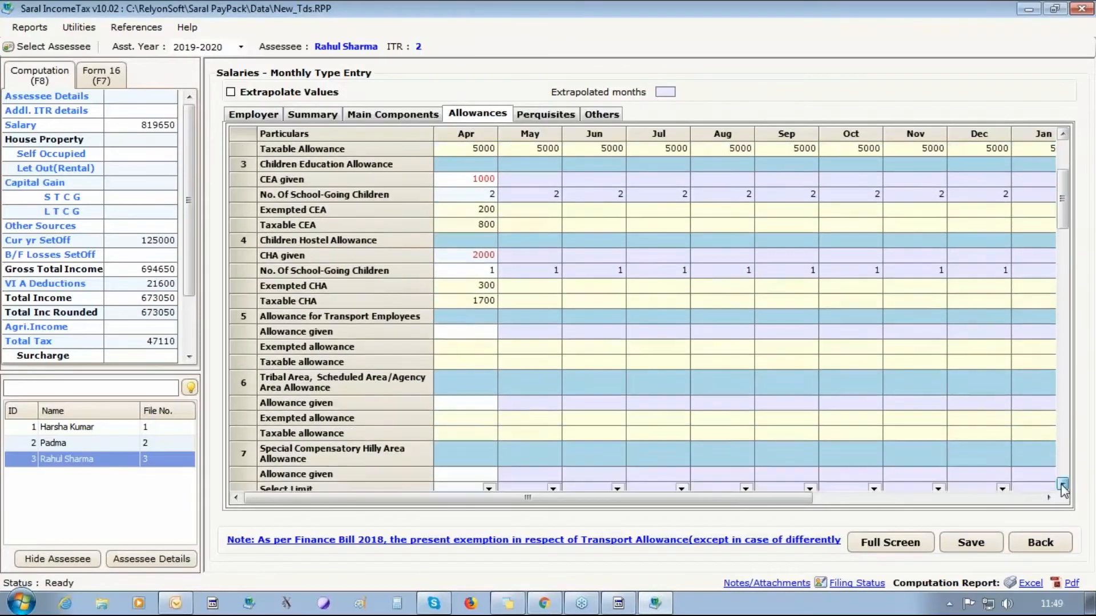
drag(1062, 484, 1062, 484)
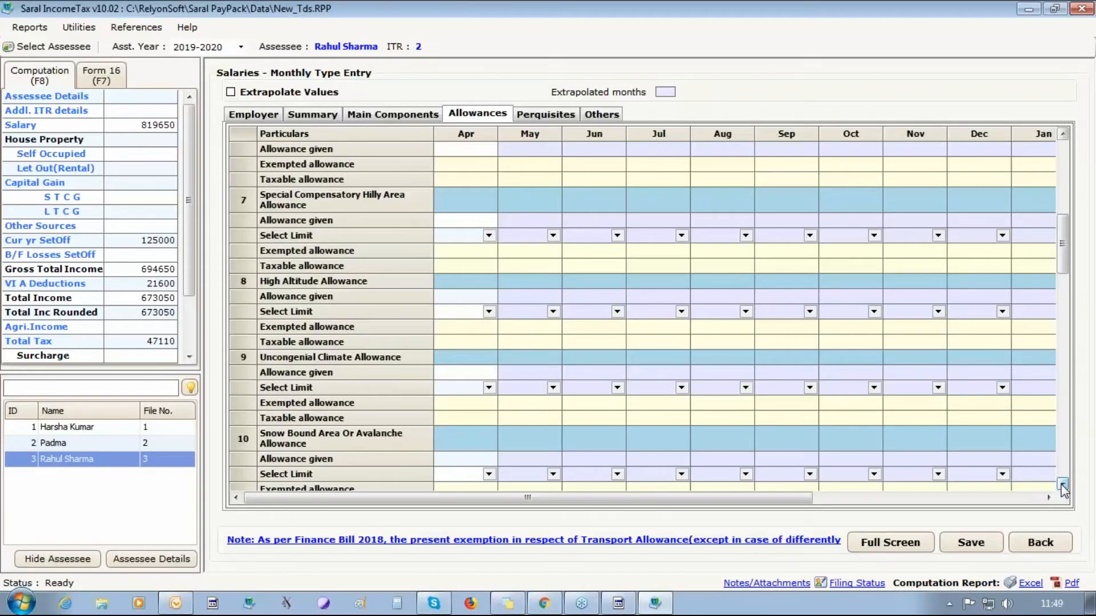
click(545, 114)
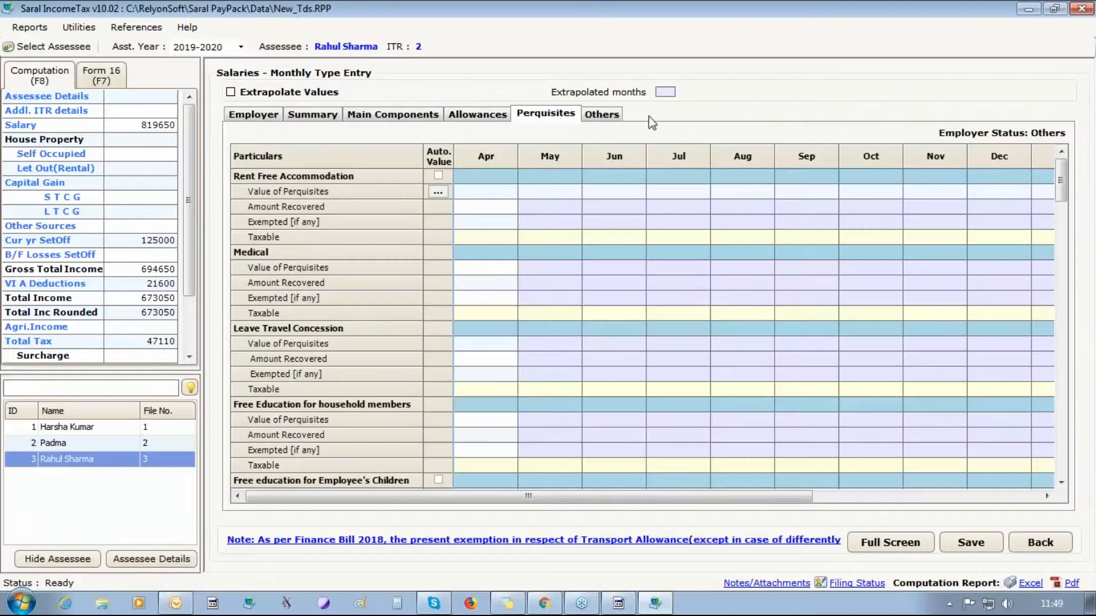
click(615, 116)
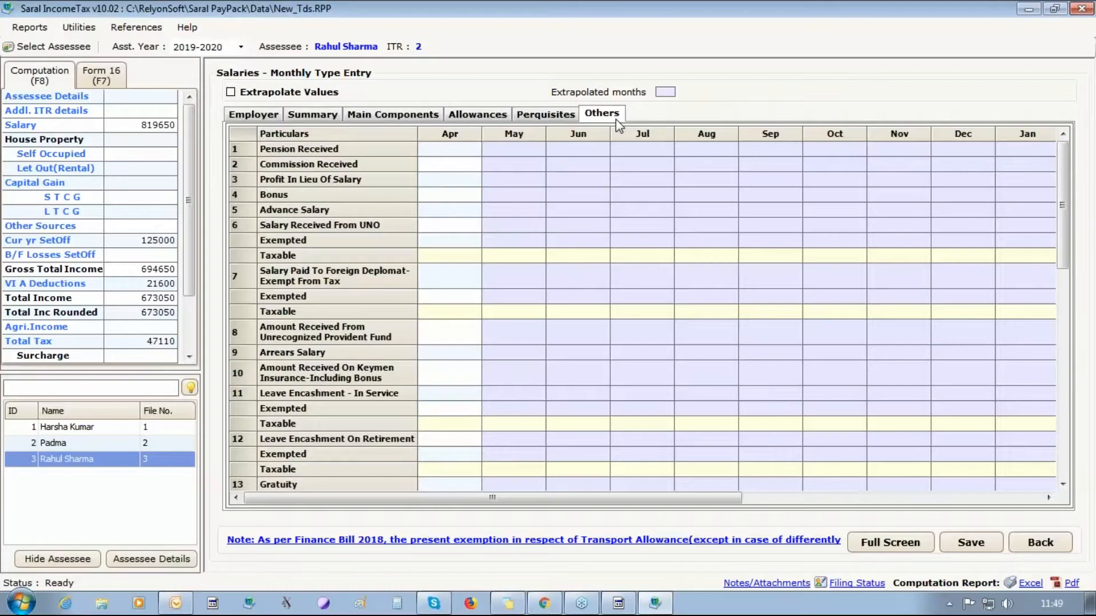
click(1062, 484)
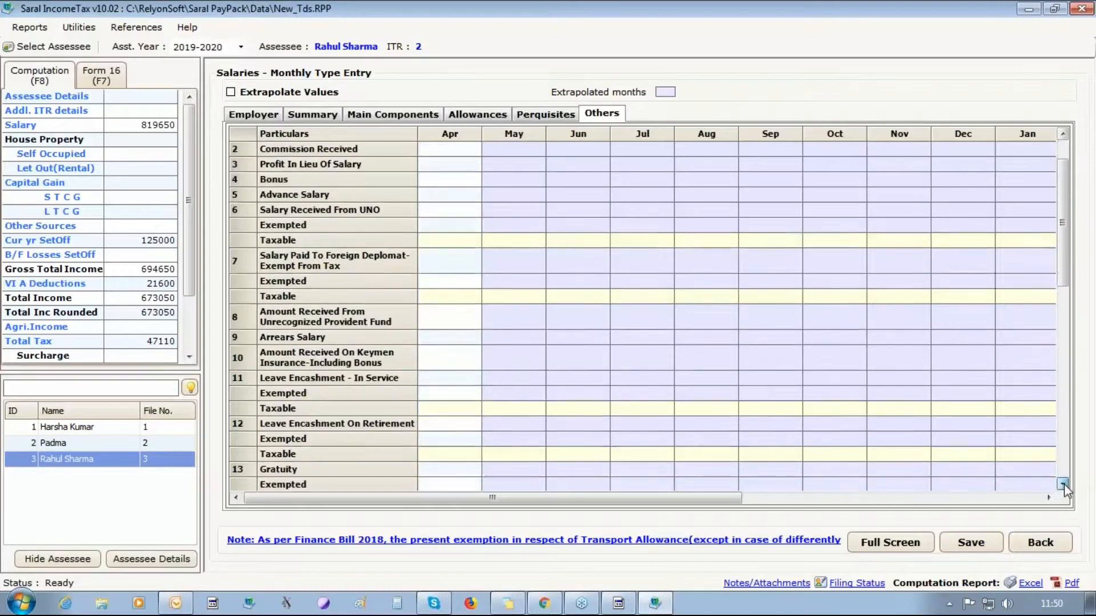
click(1064, 486)
click(1064, 486)
click(1064, 486)
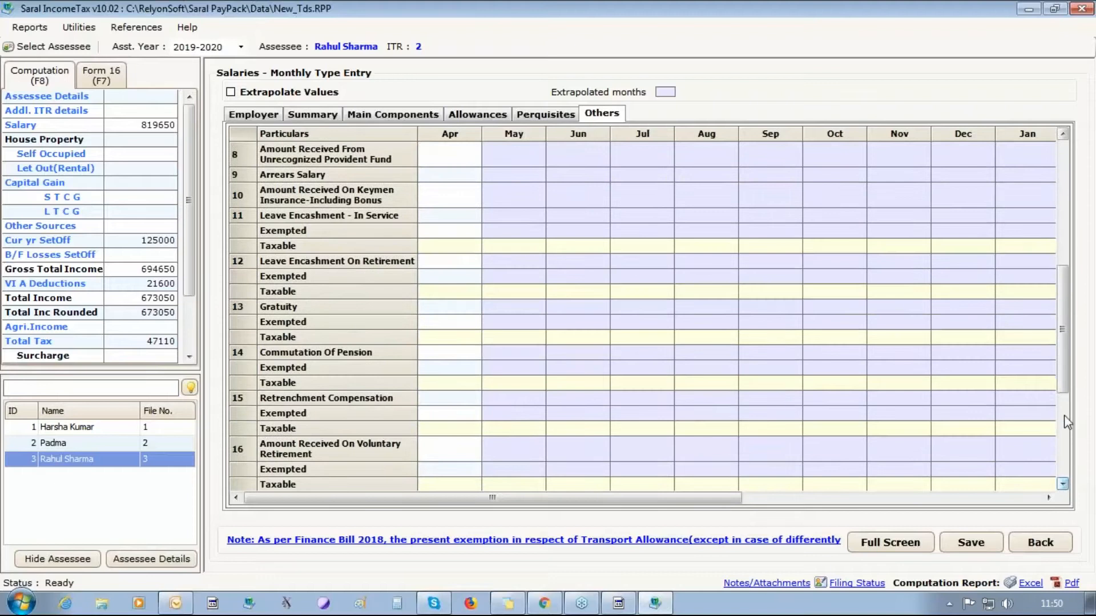
drag(1064, 389, 1060, 290)
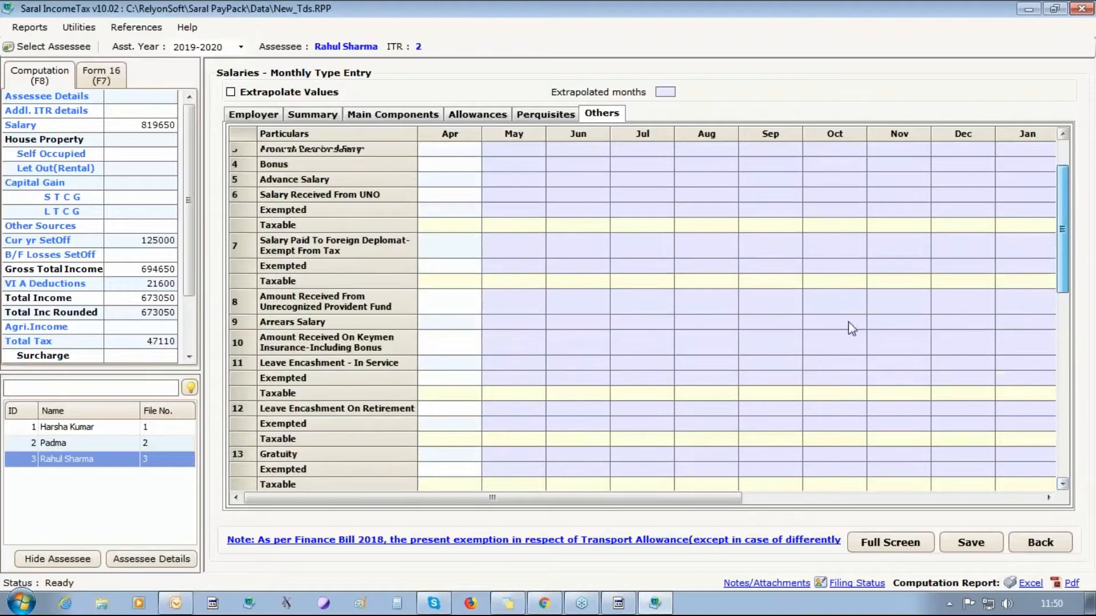
click(76, 440)
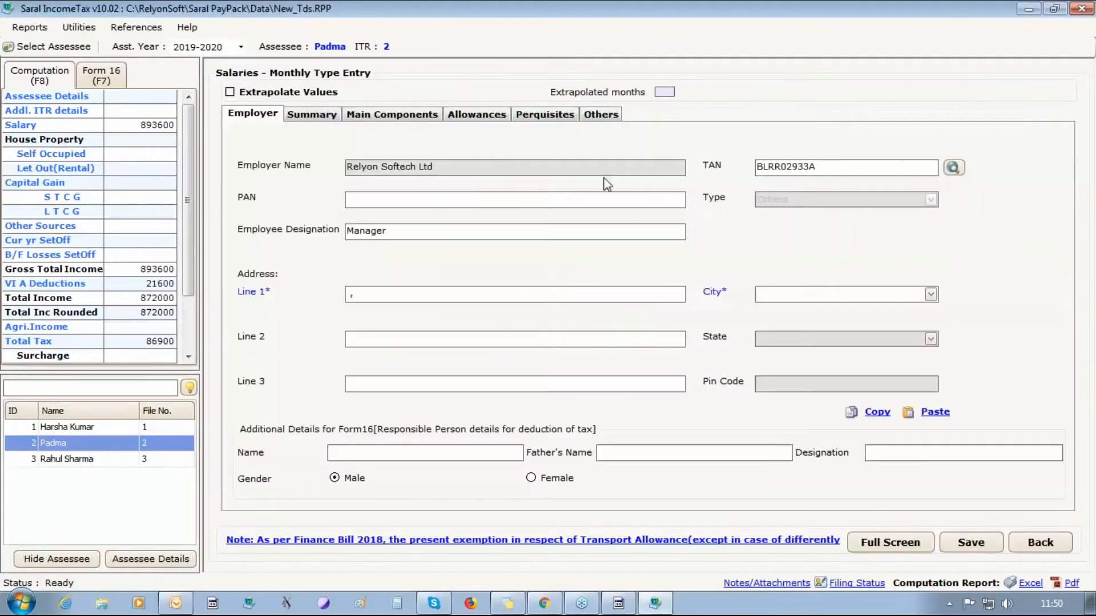
click(600, 114)
click(1063, 484)
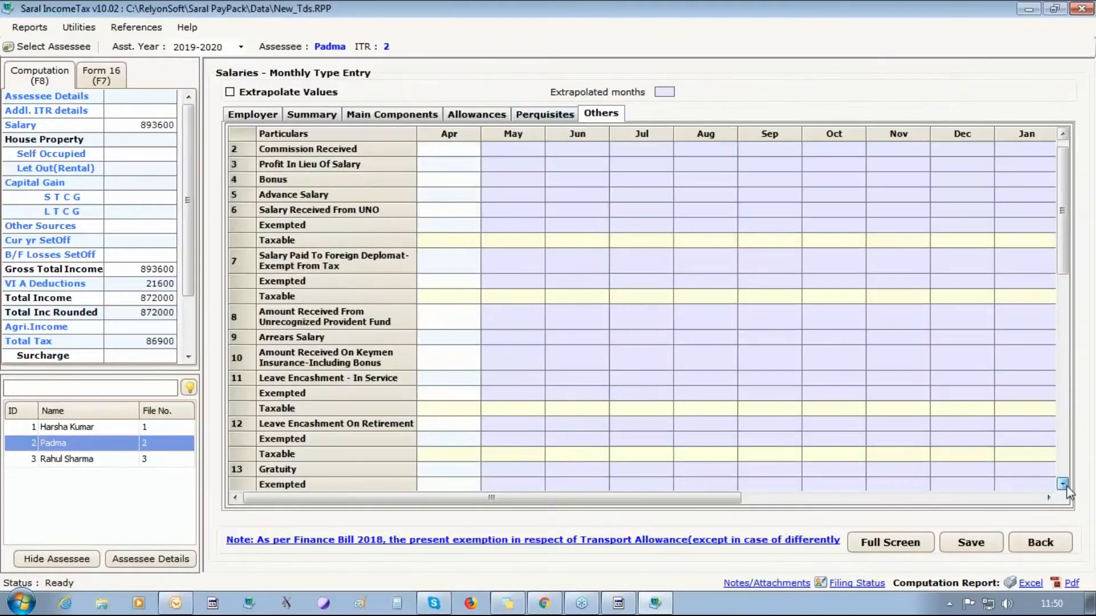
click(1063, 485)
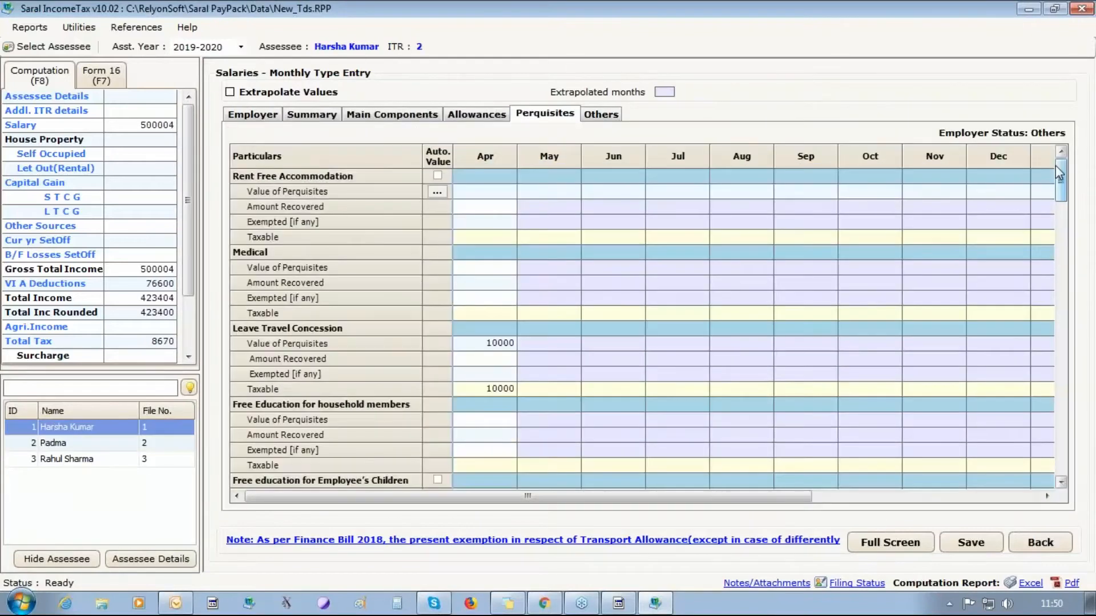
click(462, 342)
scroll(733, 425, down, 3)
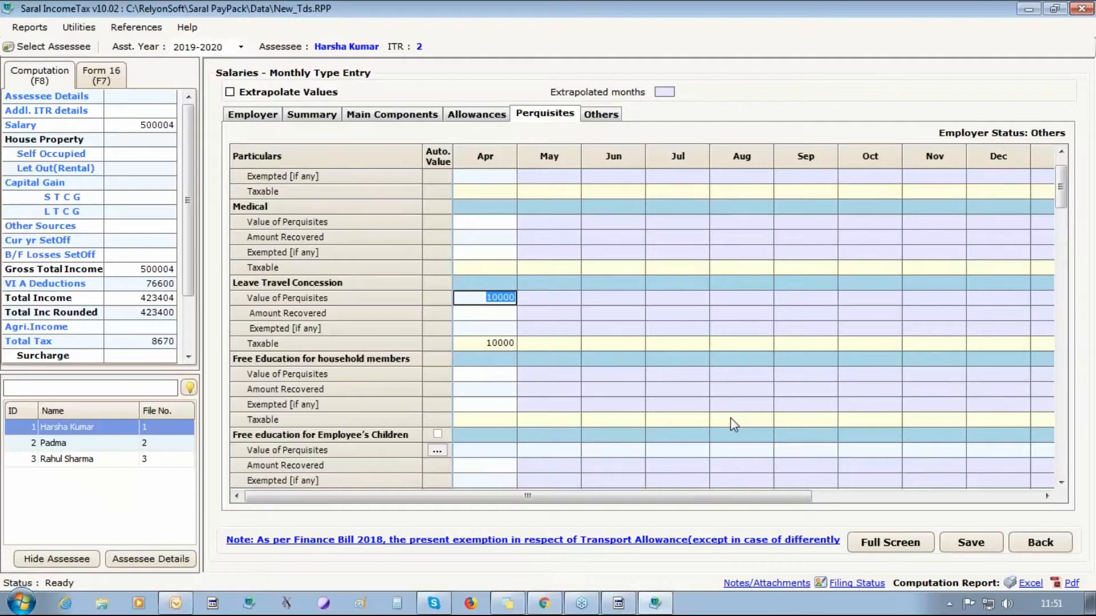
click(596, 116)
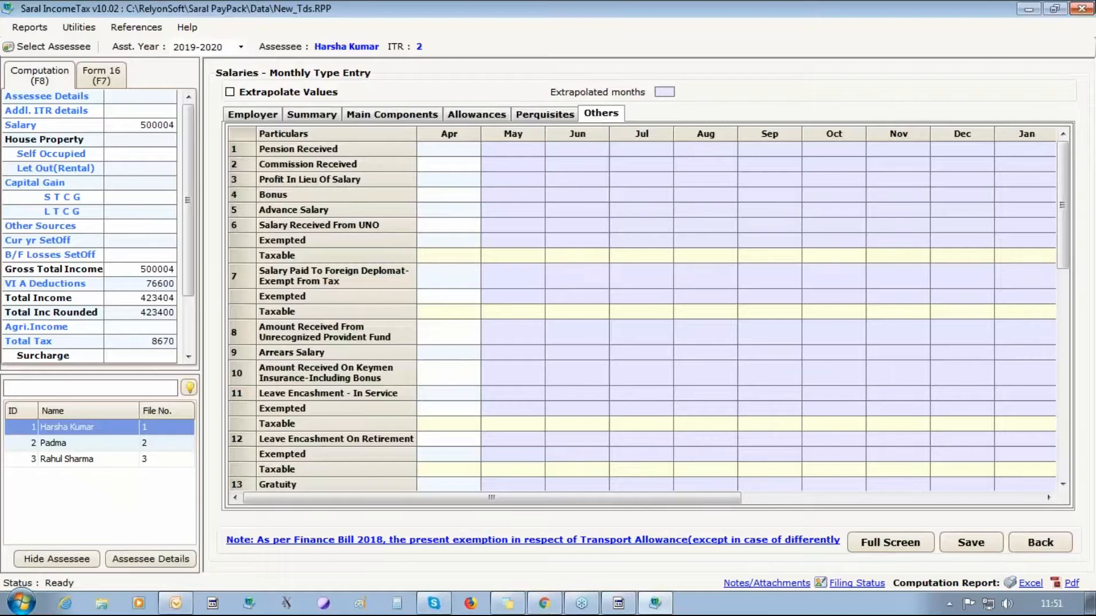
click(1081, 8)
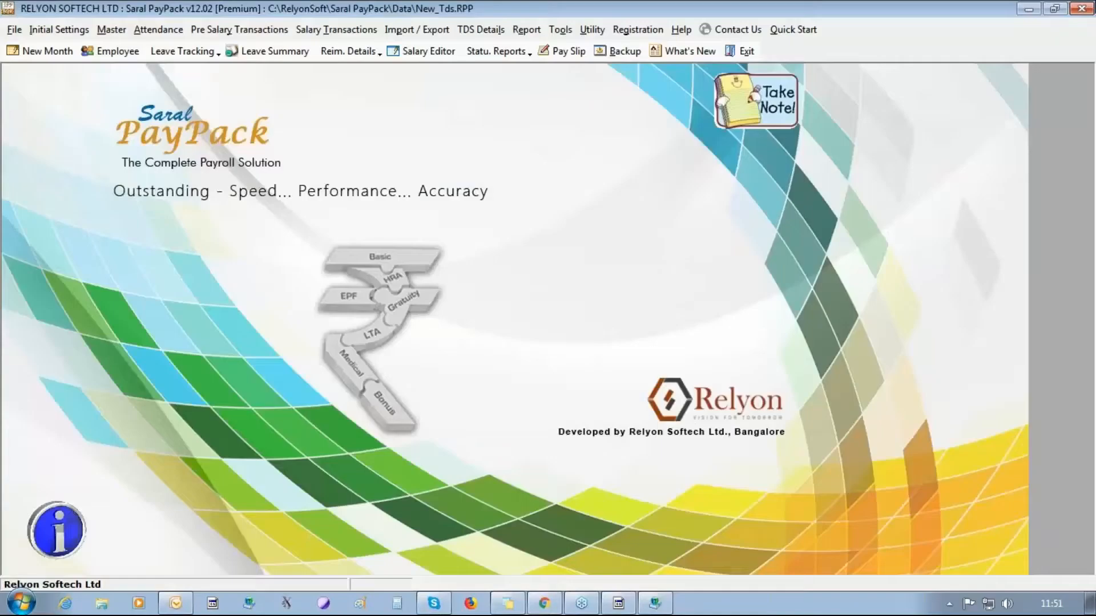
- Tick Bonus in Initial Settings > Company Details and save the change
click(59, 29)
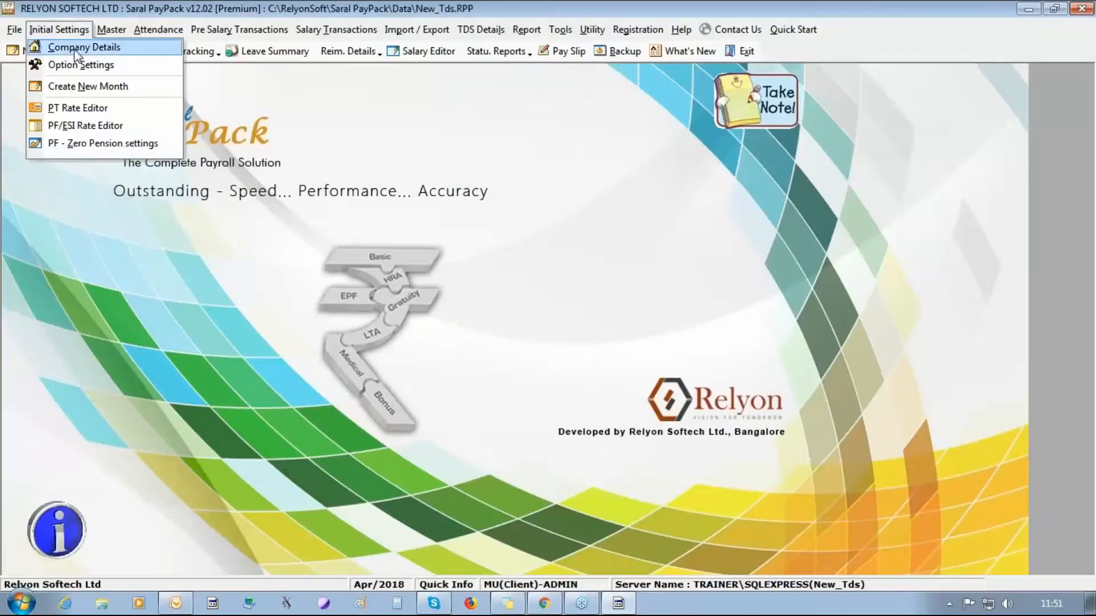
click(77, 50)
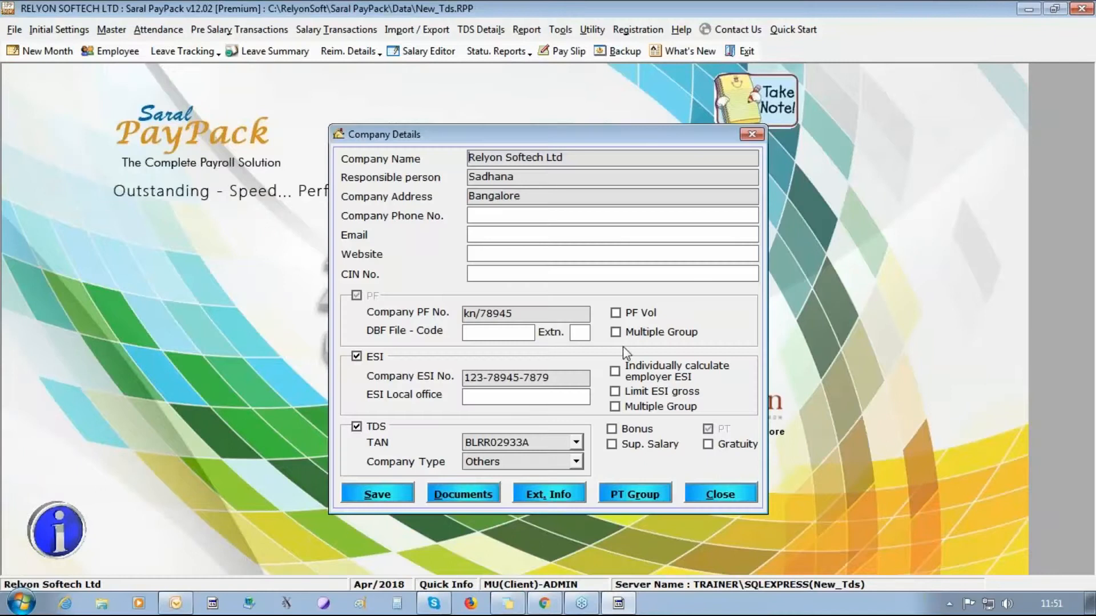
click(612, 429)
click(375, 495)
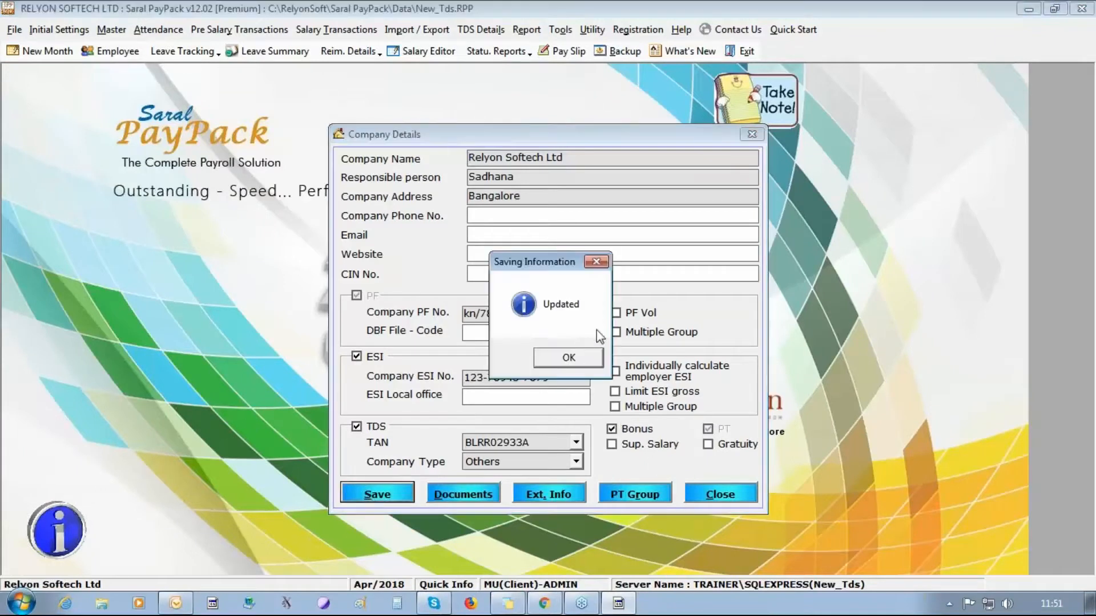
click(589, 363)
click(753, 497)
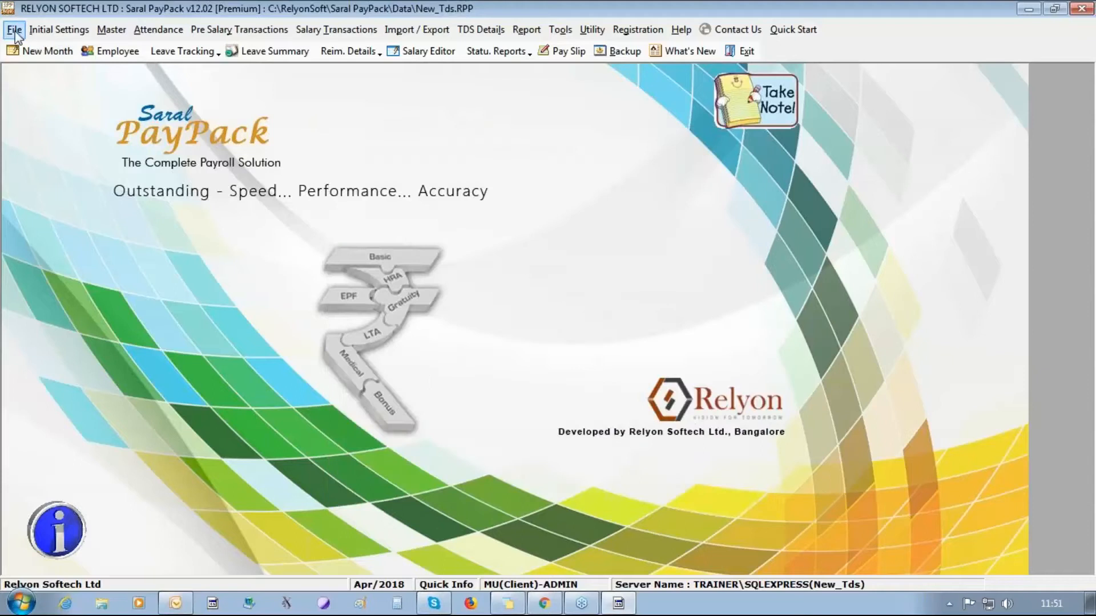
- Create the May/2018 payroll month
click(41, 50)
click(467, 328)
click(543, 361)
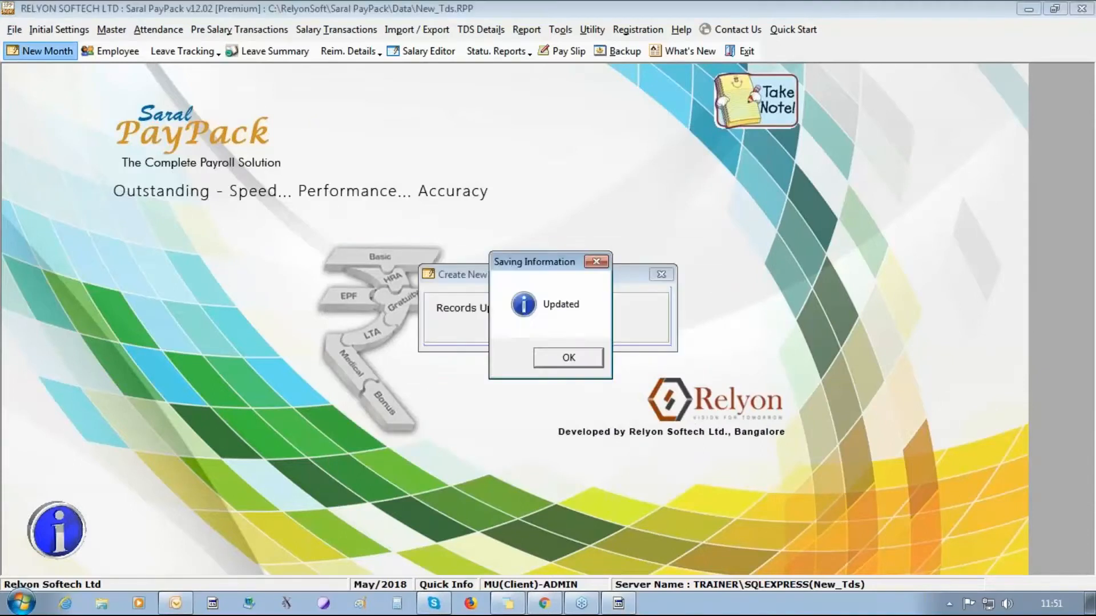
click(569, 359)
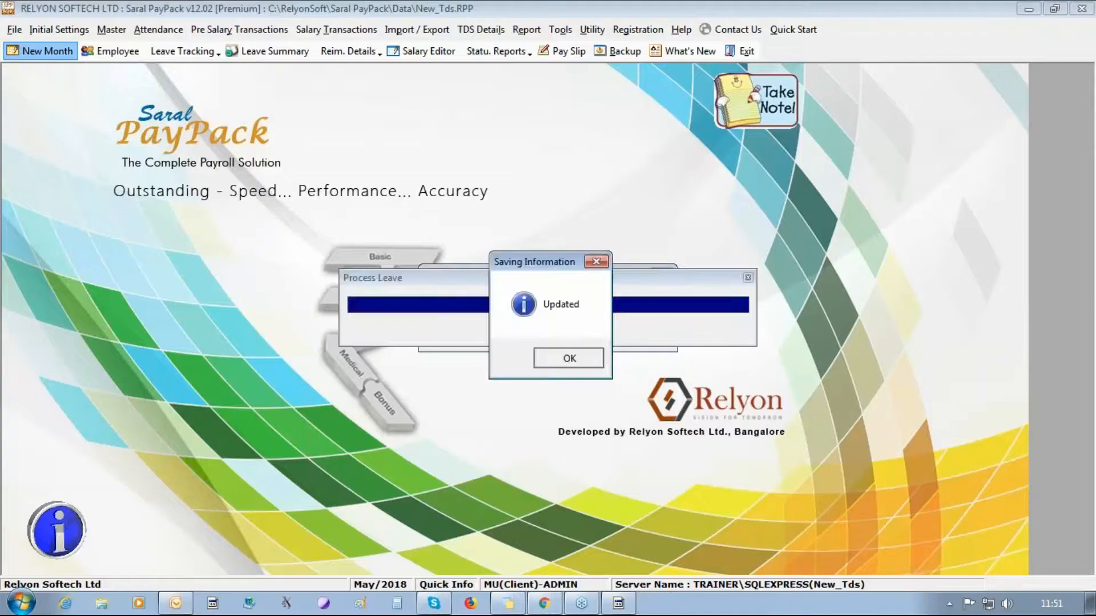
click(567, 358)
click(624, 337)
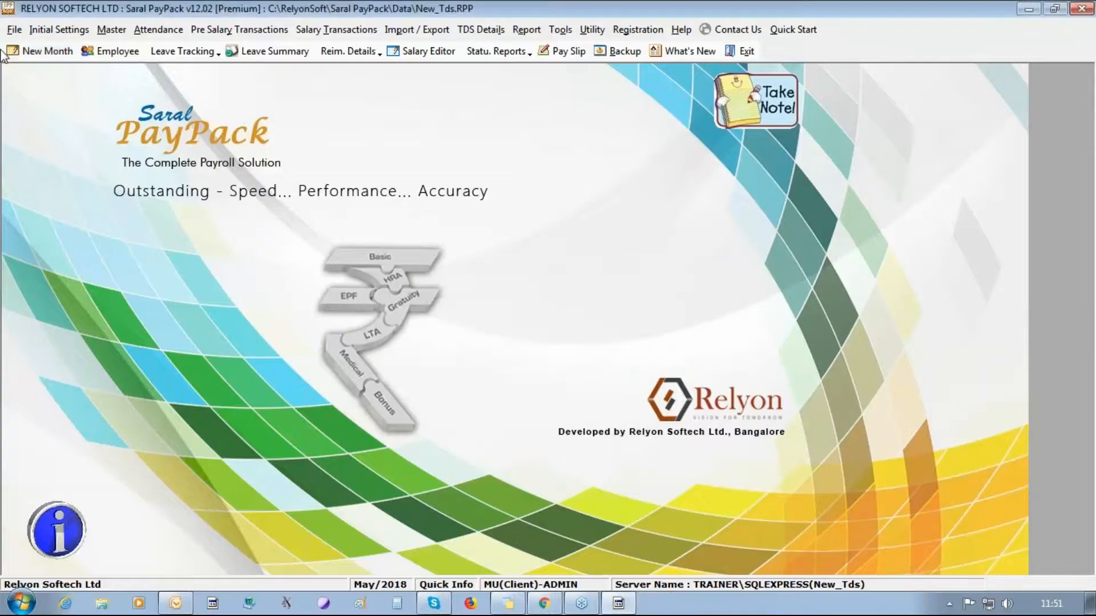
- Create the Jun/2018 payroll month
click(41, 51)
click(461, 332)
click(547, 356)
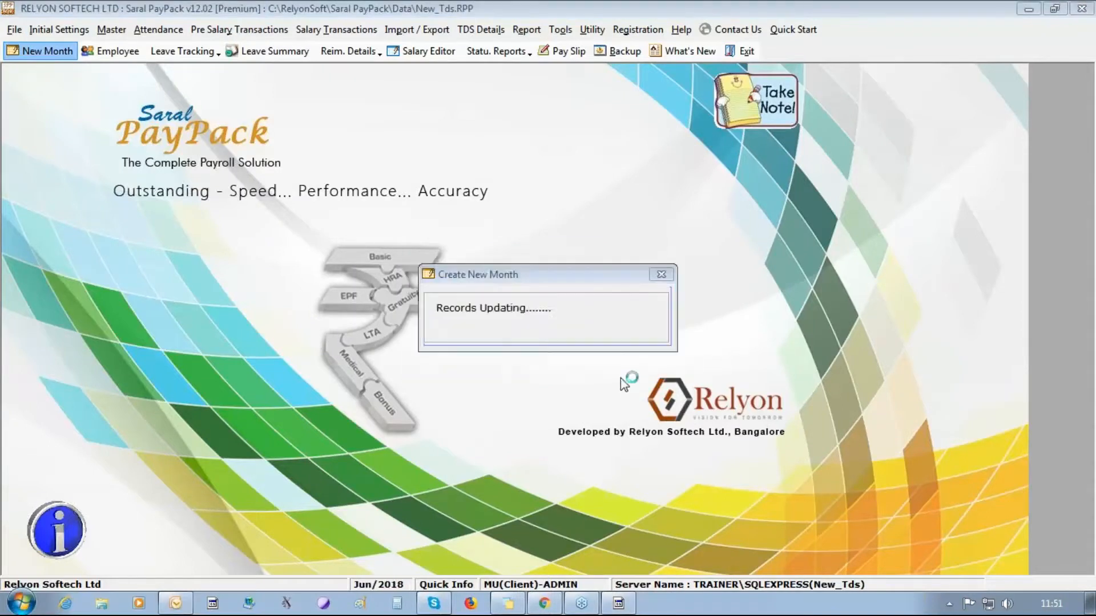
click(570, 359)
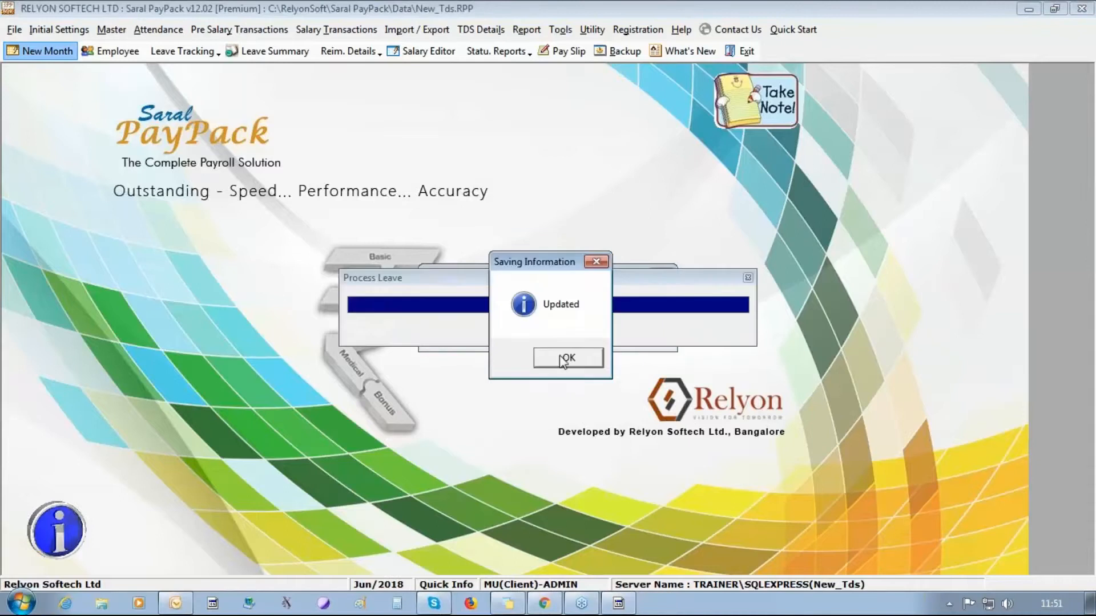
click(566, 359)
click(628, 337)
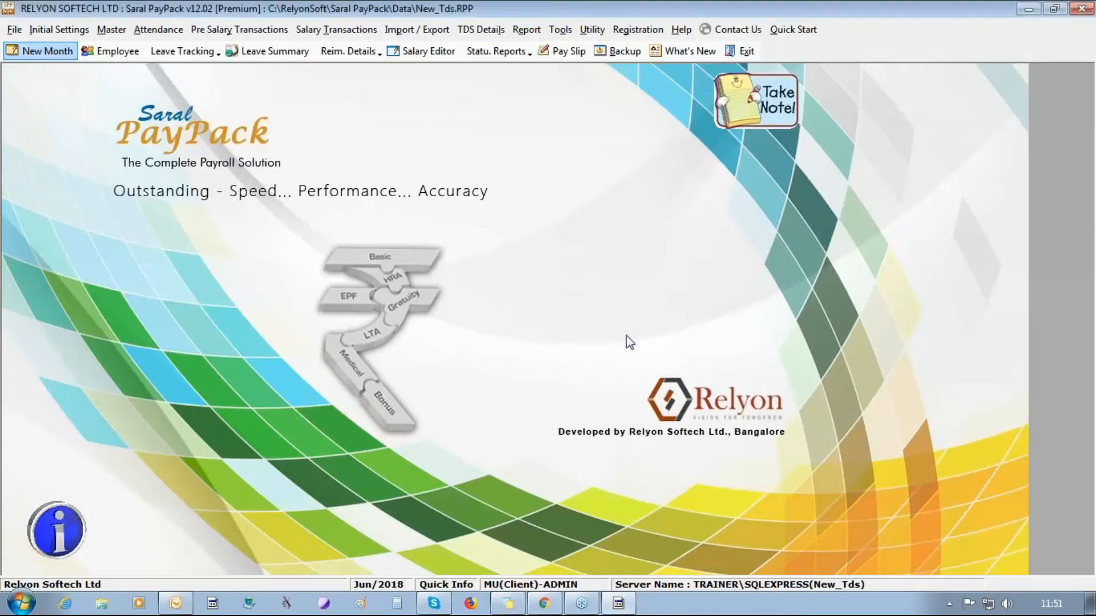
- Add a bonus head named 'bonus' under Pre Salary Transactions > Bonus and open its definition
click(232, 31)
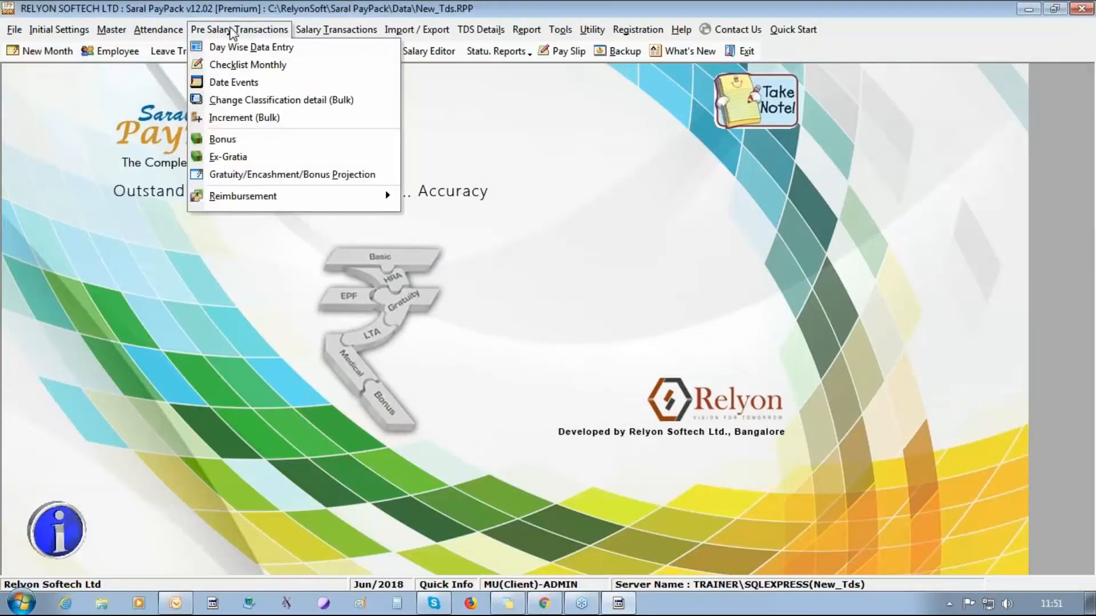
click(235, 141)
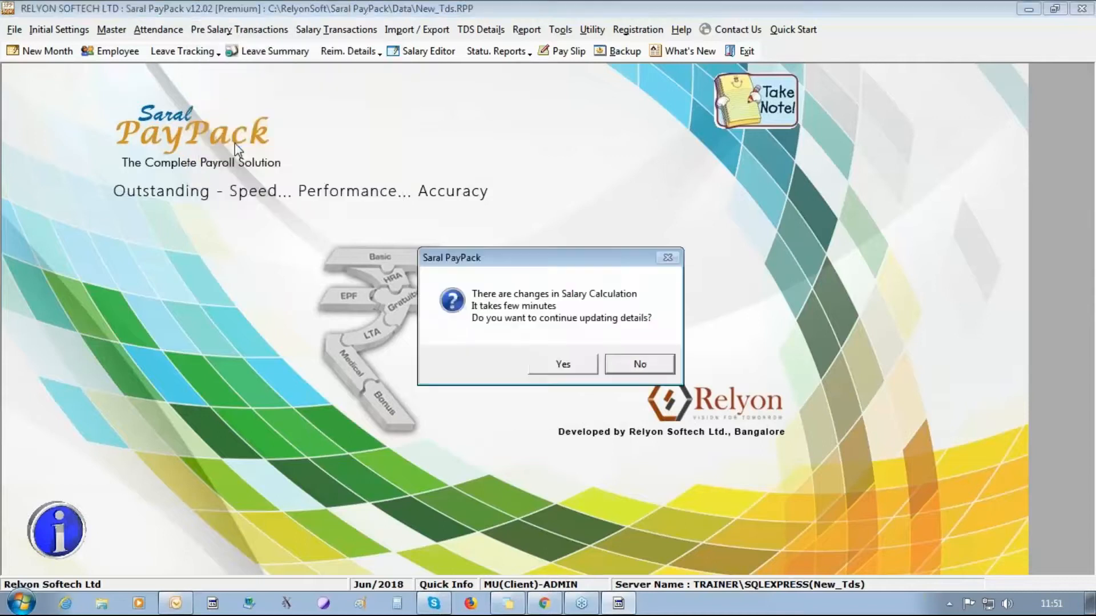
click(548, 366)
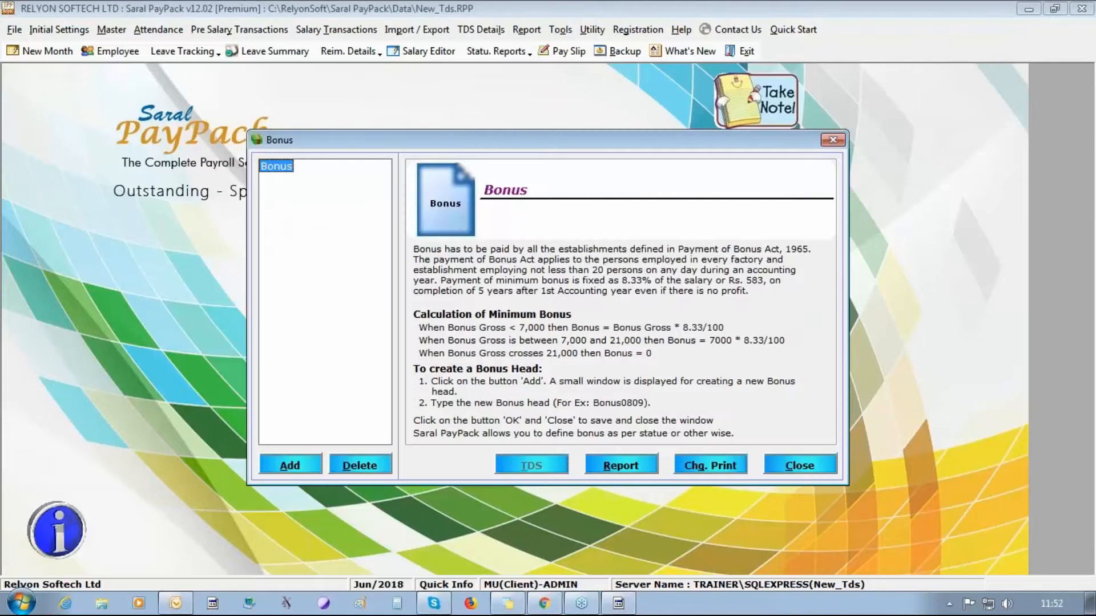
click(282, 475)
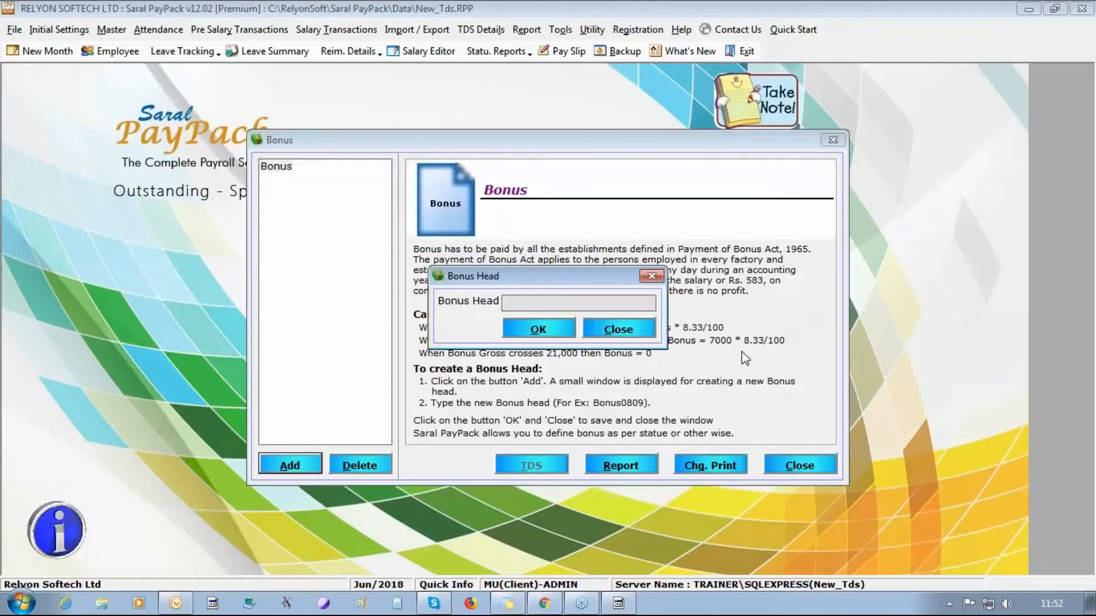
text(bonus)
click(520, 328)
click(565, 356)
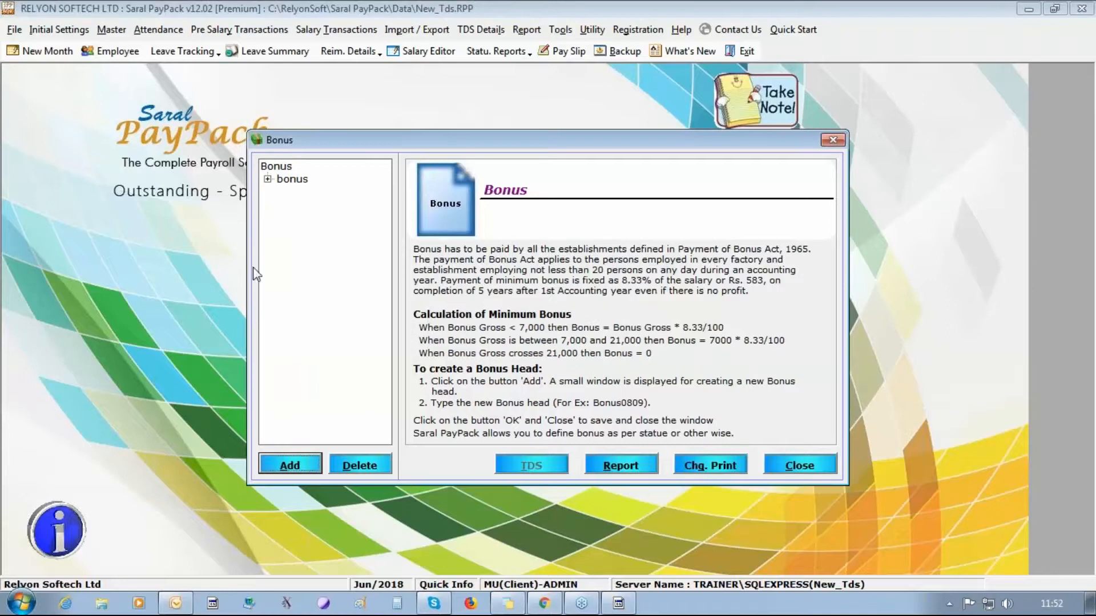
click(268, 179)
click(302, 192)
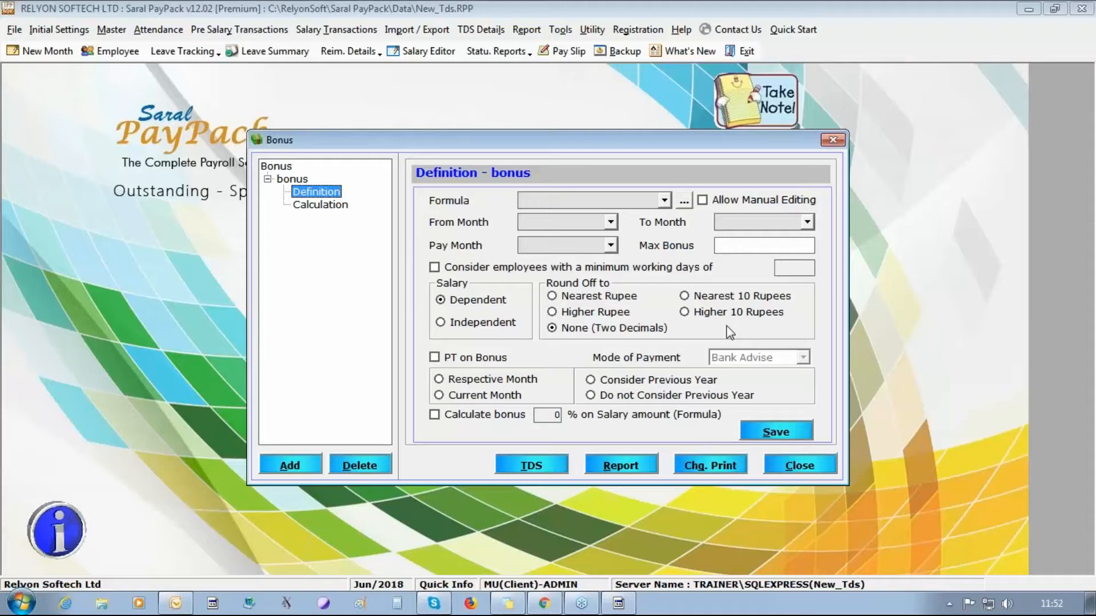
- Allow manual bonus editing and set the bonus period and pay month to Apr/2018
click(703, 200)
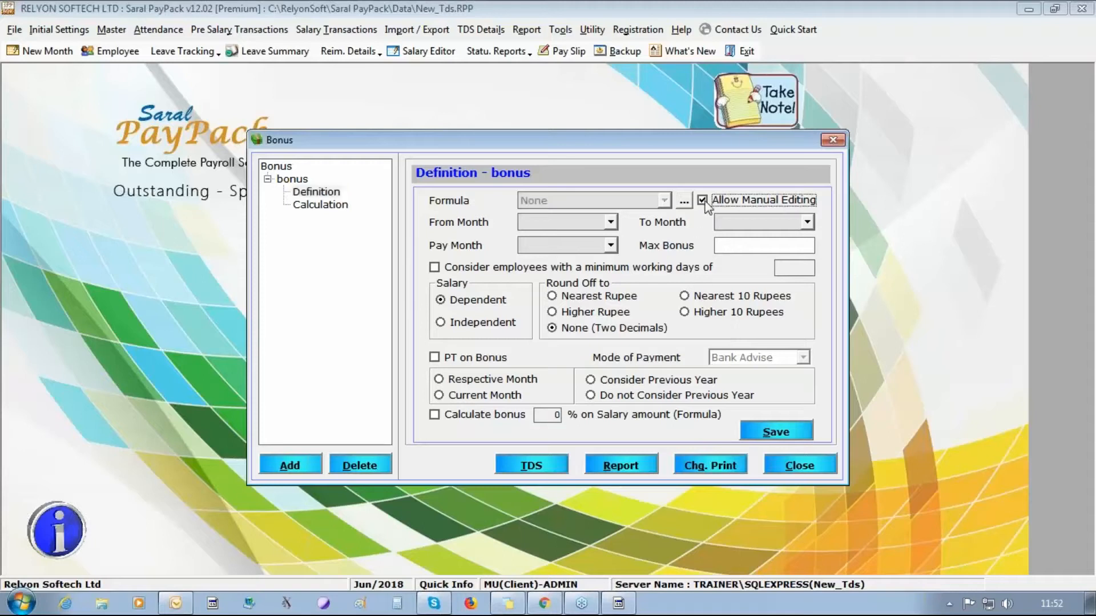
click(610, 222)
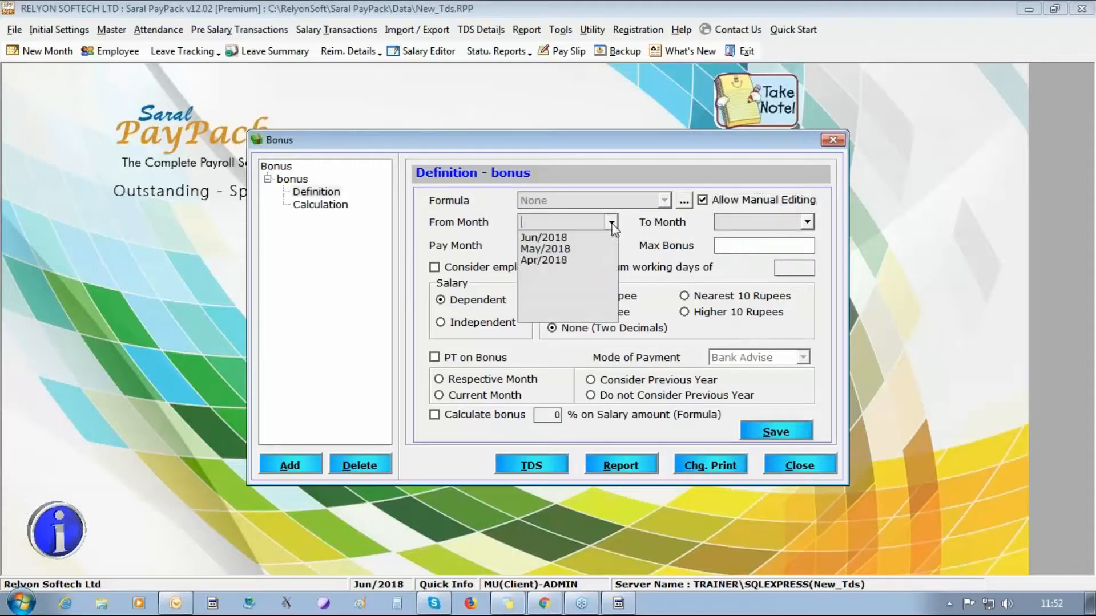
click(583, 263)
click(806, 222)
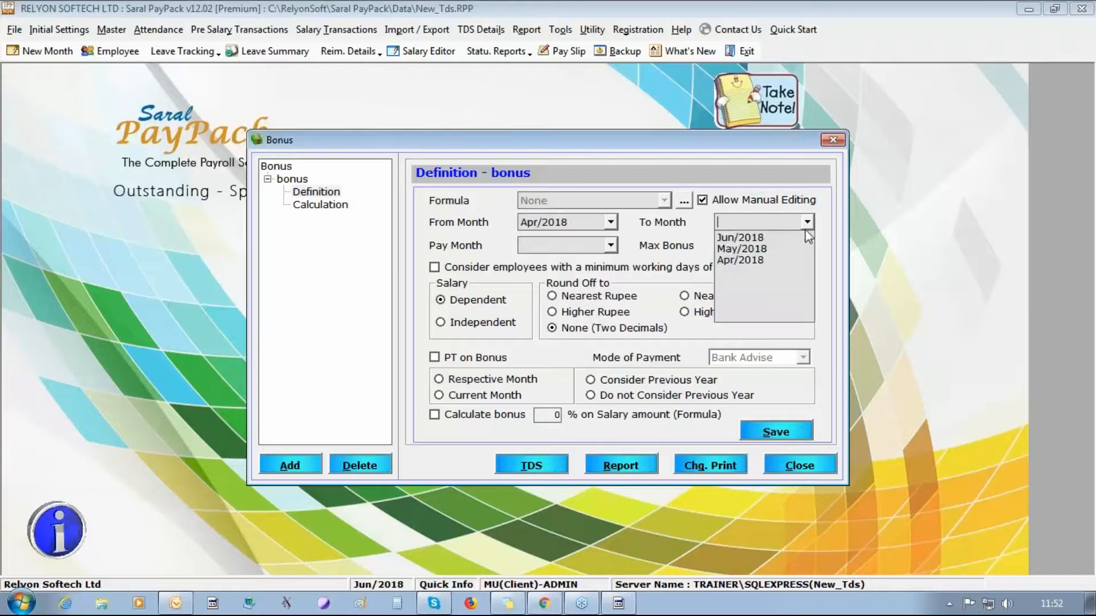
click(736, 259)
click(610, 245)
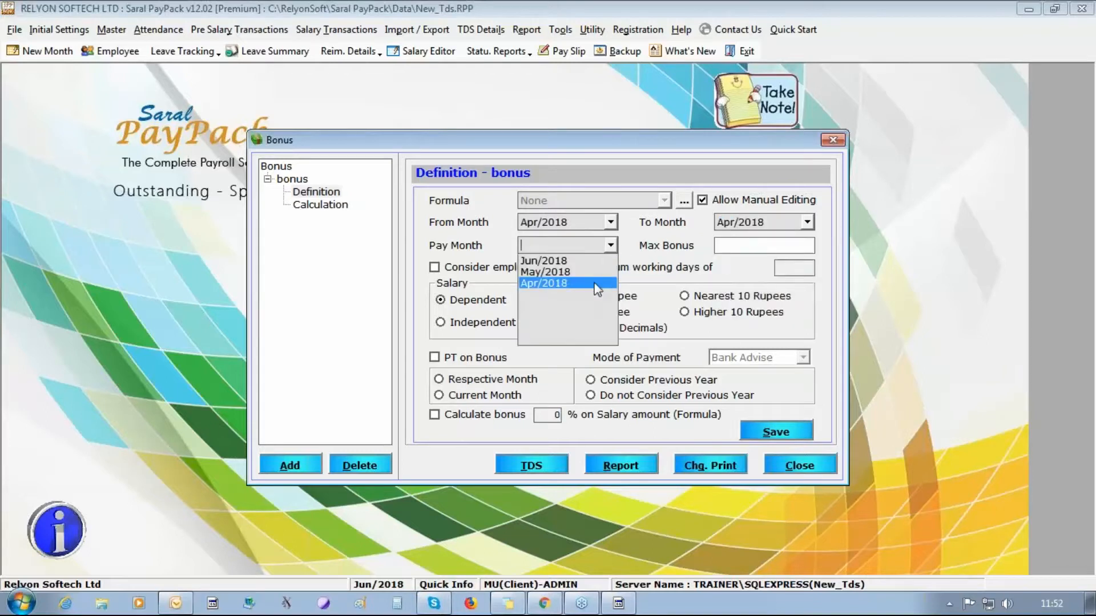
click(597, 285)
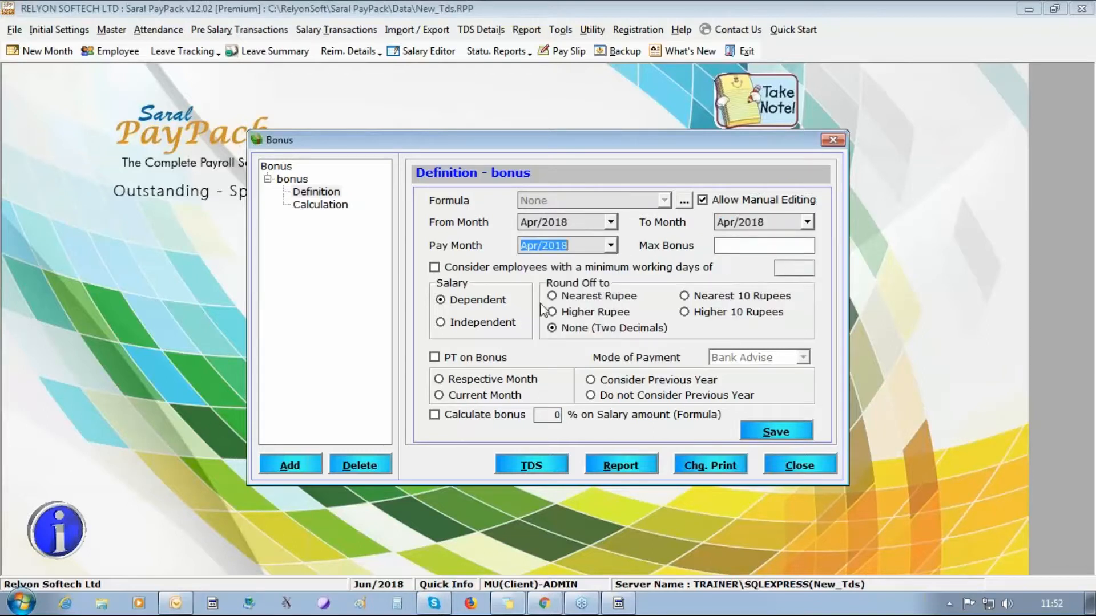
- Keep the bonus salary-dependent with Bank Advise payment, save the definition, and show the Calculation grid
click(461, 329)
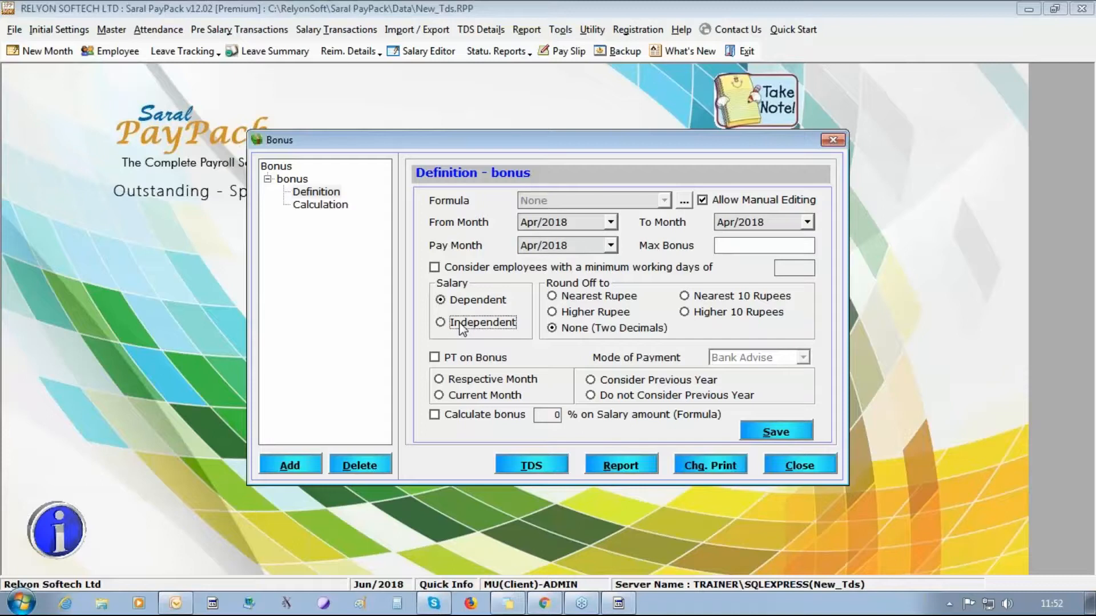
click(804, 358)
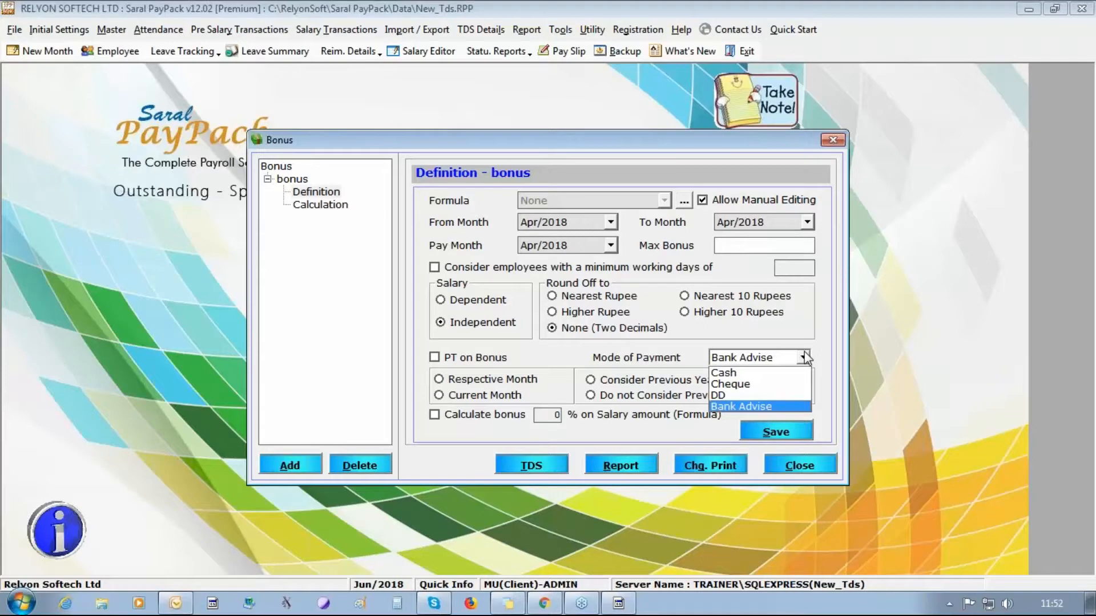
click(804, 358)
click(473, 301)
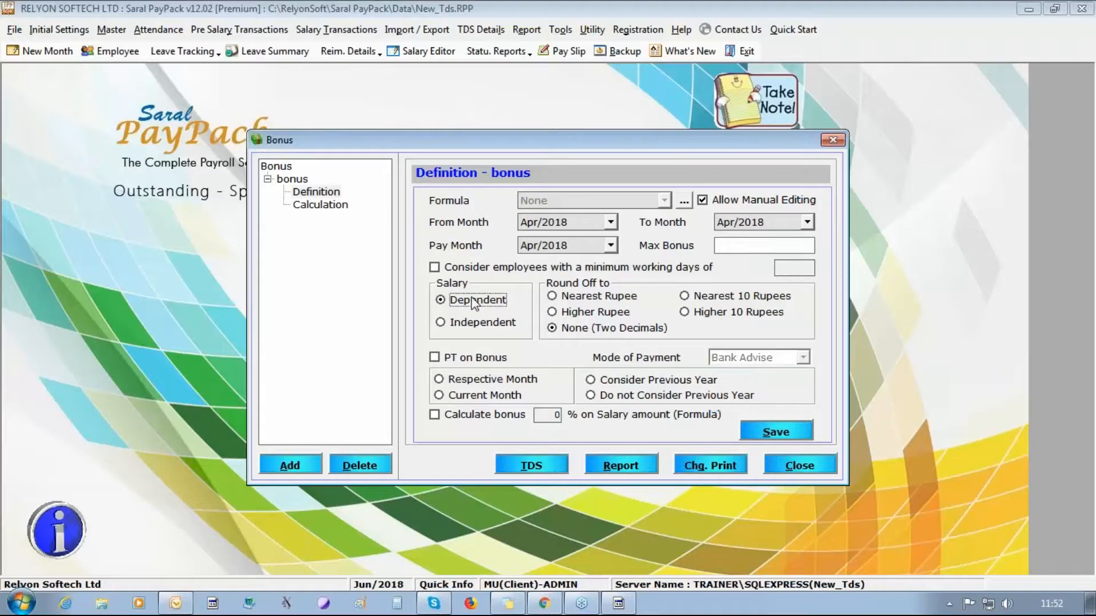
click(778, 434)
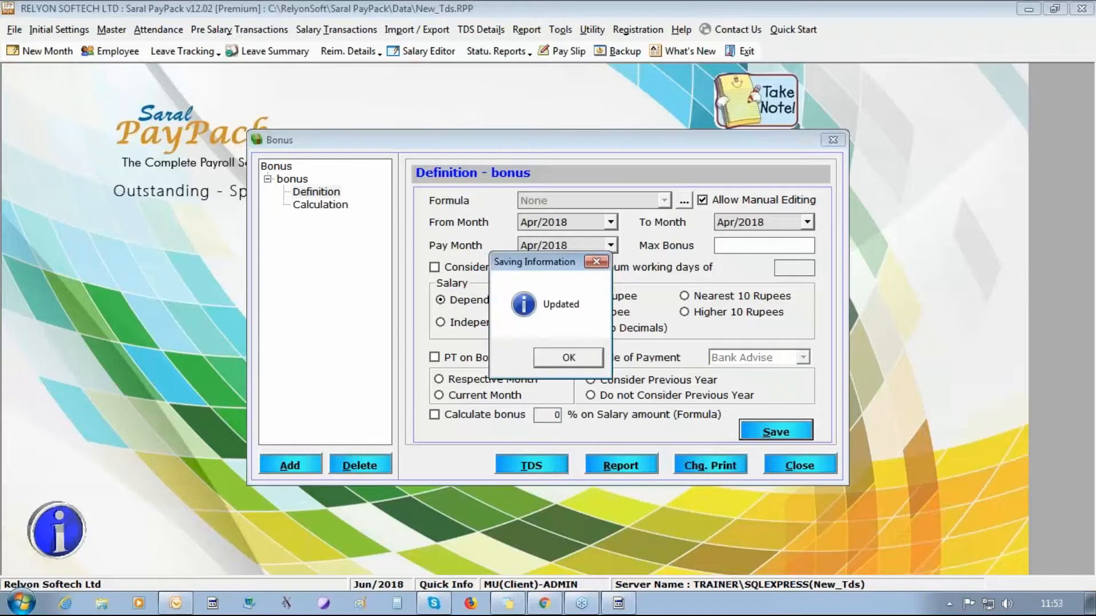
key(Return)
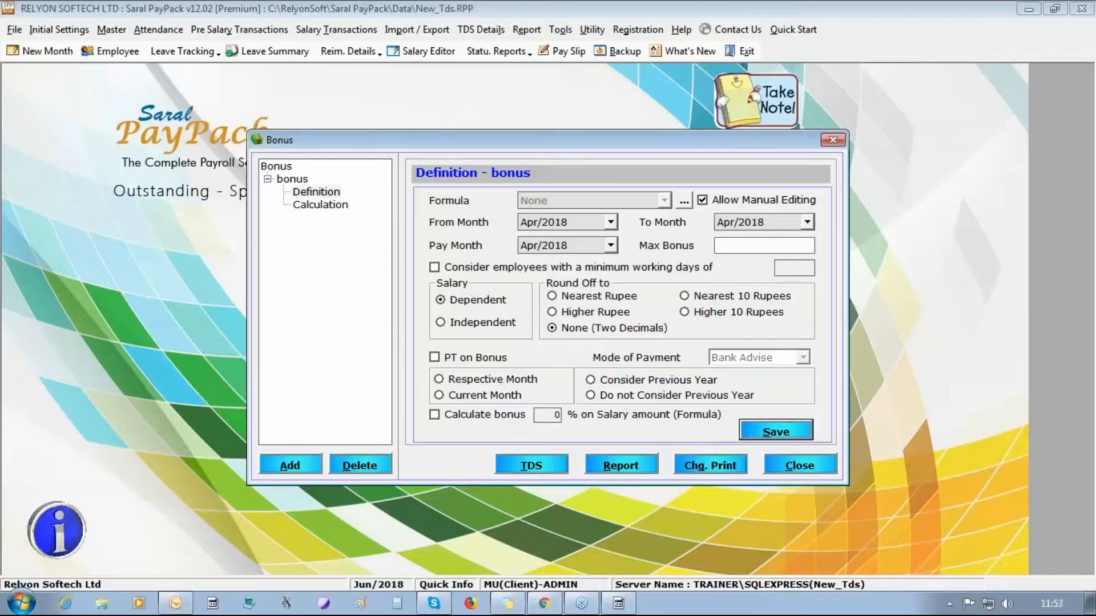
click(319, 204)
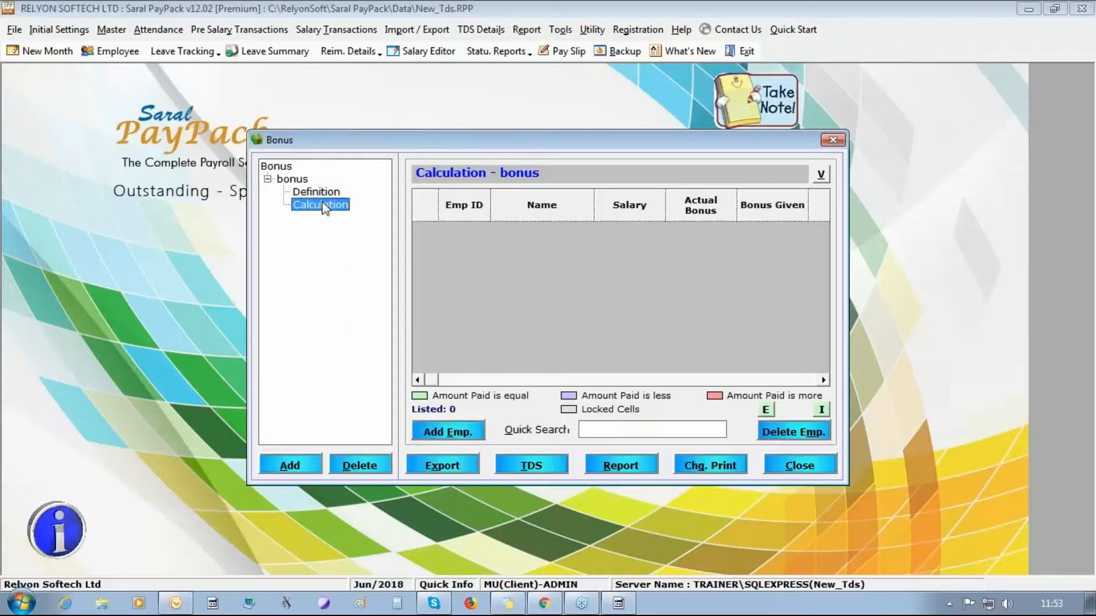
- Add all three employees to the bonus calculation through the Advanced Filter
click(454, 432)
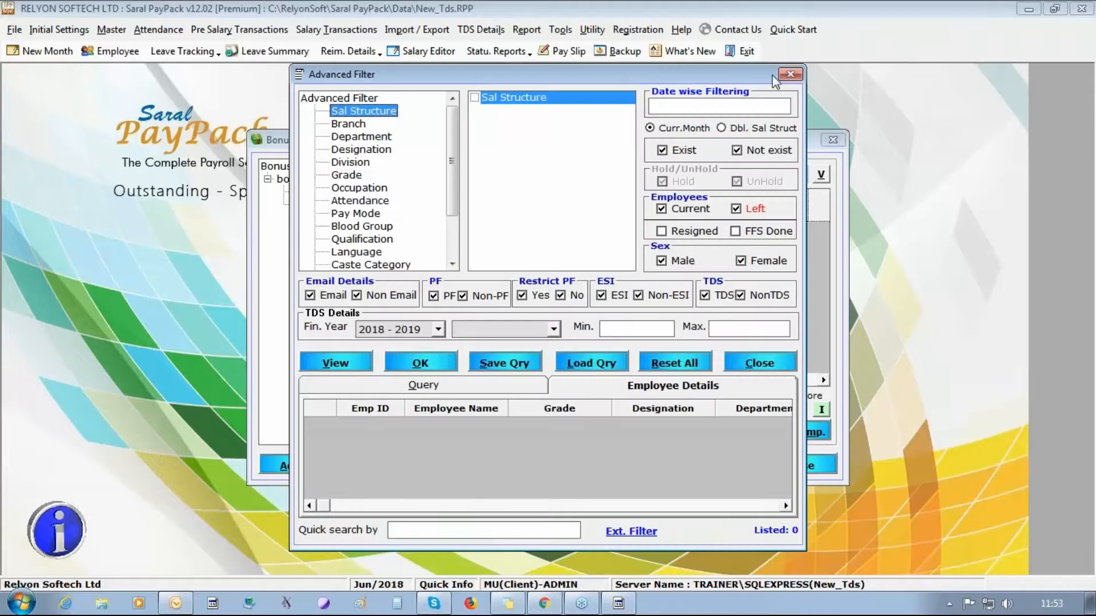
drag(755, 80, 625, 80)
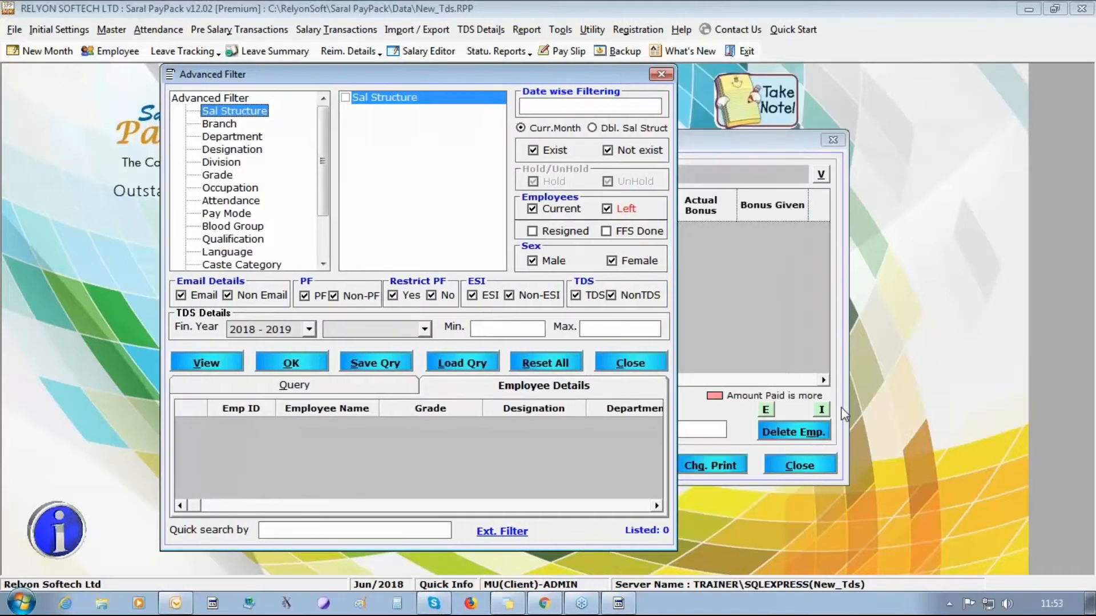
click(205, 363)
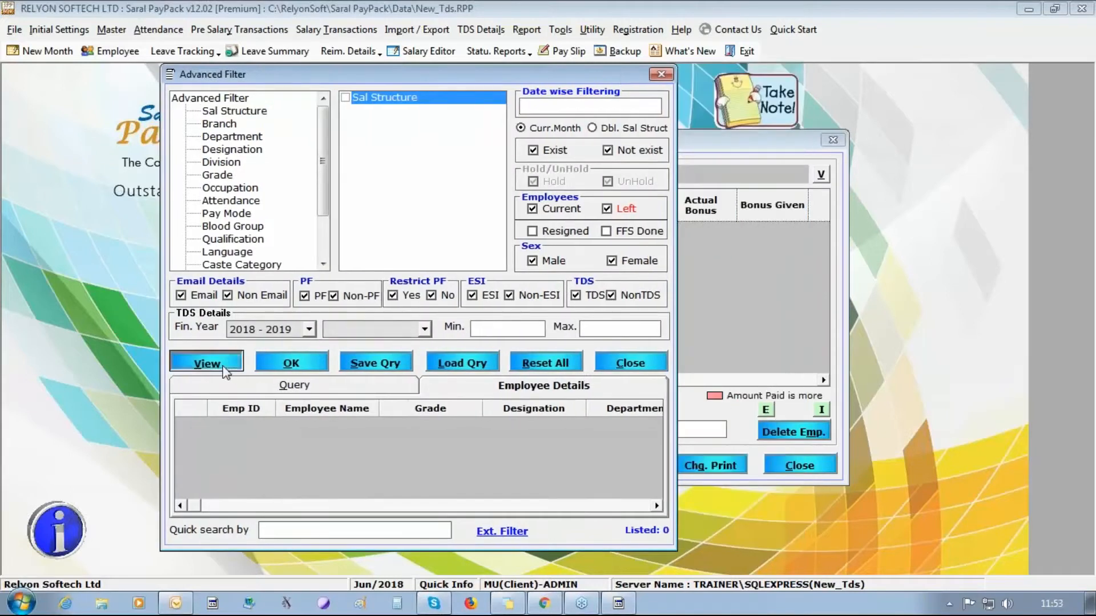
click(291, 362)
click(685, 228)
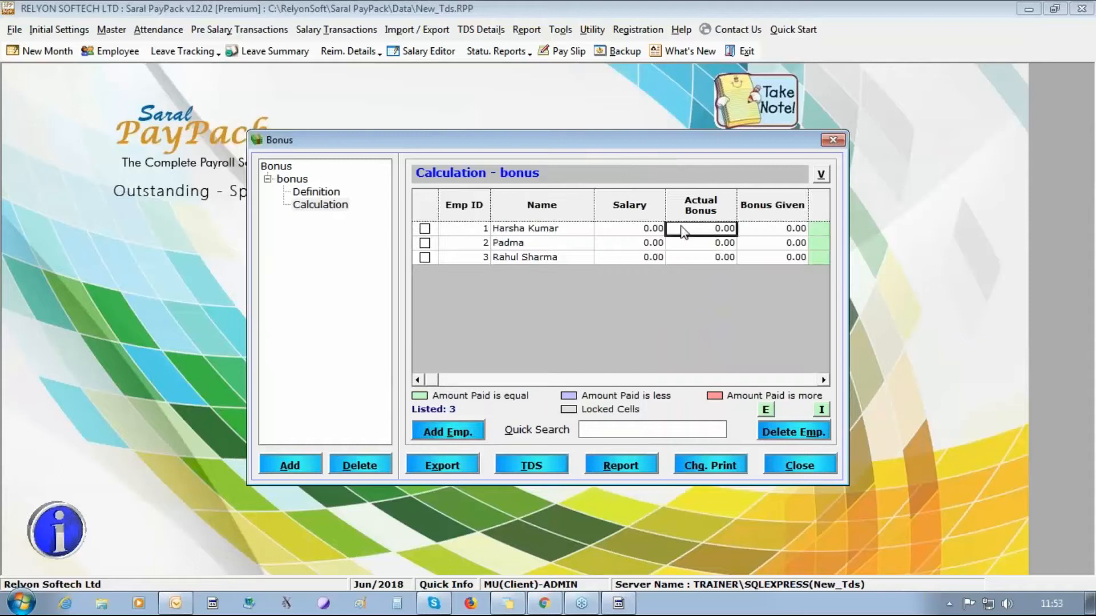
text(30000)
key(BackSpace)
key(BackSpace)
key(BackSpace)
key(BackSpace)
text(2000)
key(Down)
text(2000)
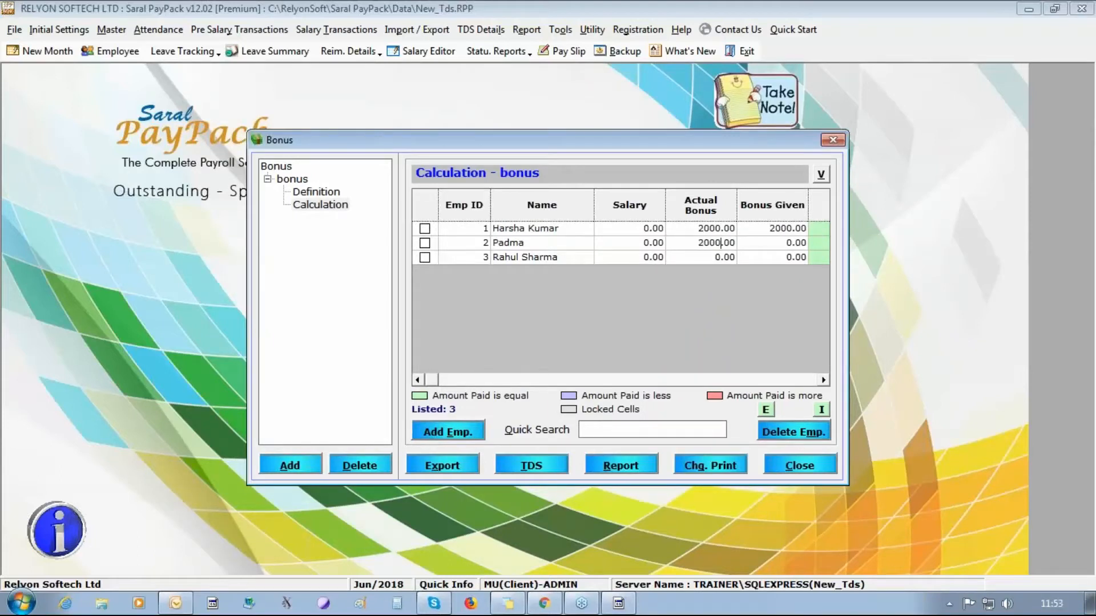
key(Down)
text(20000)
key(Up)
text(20000)
key(Up)
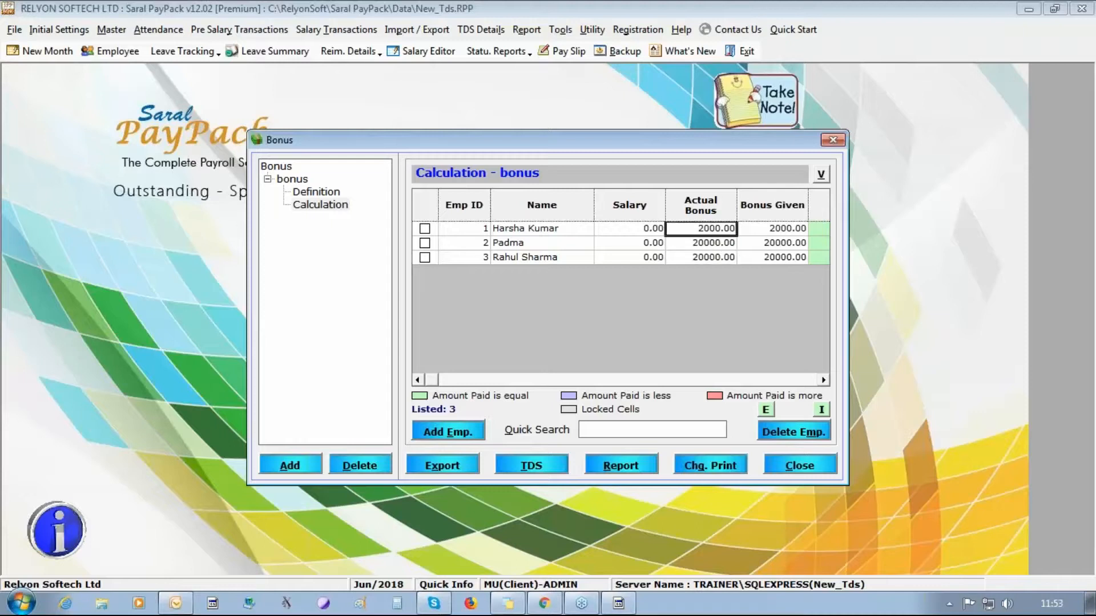
text(20000)
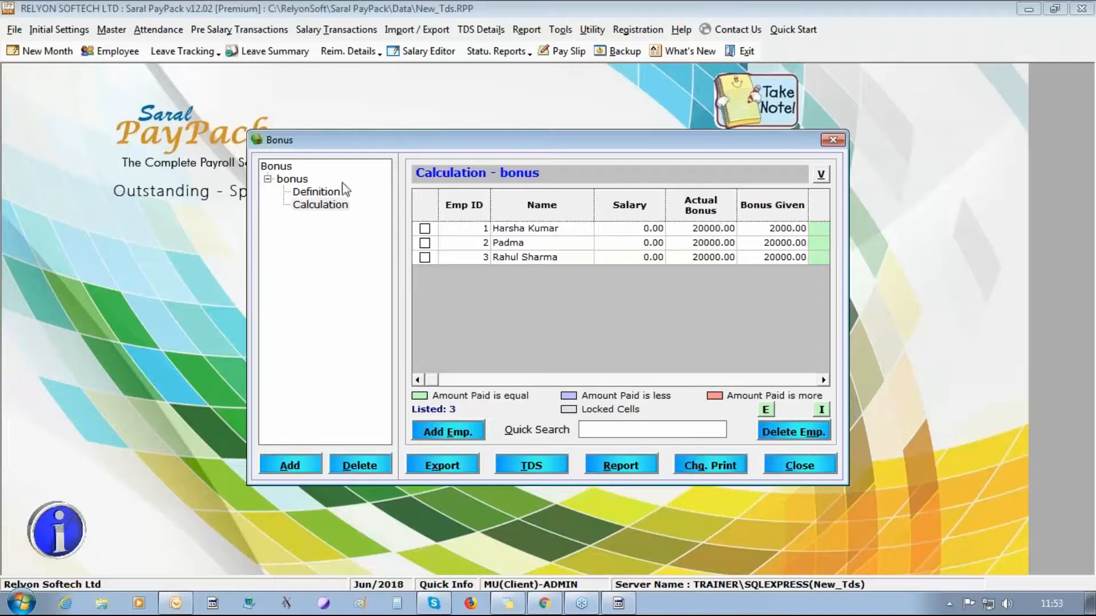
click(311, 192)
click(320, 204)
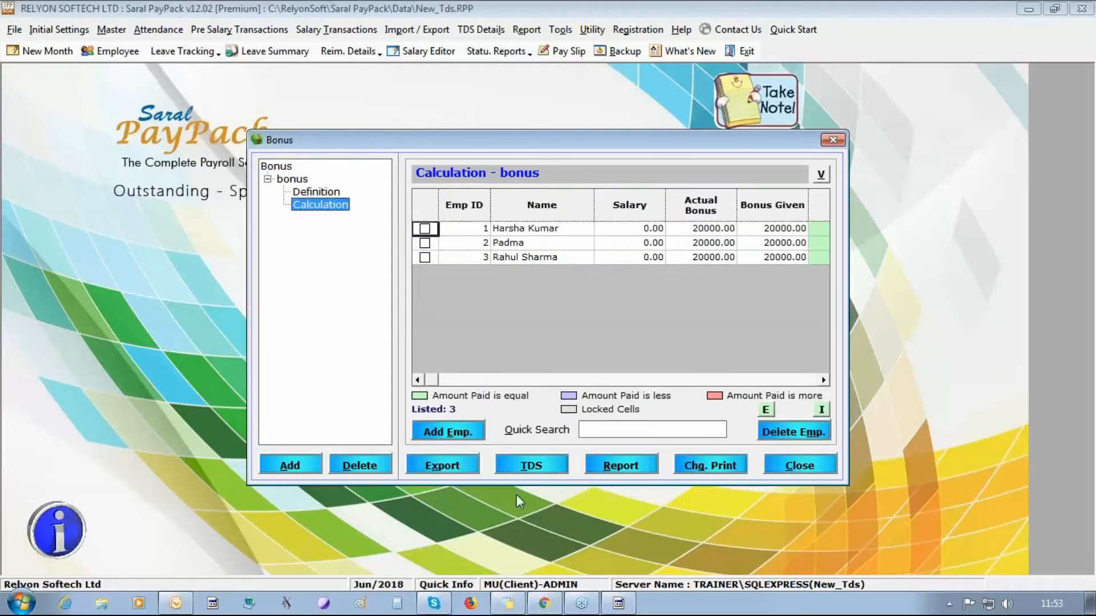
- Attempt one-time TDS on the bonus for all employees, save after the not-ported error, and close the Bonus windows
click(530, 466)
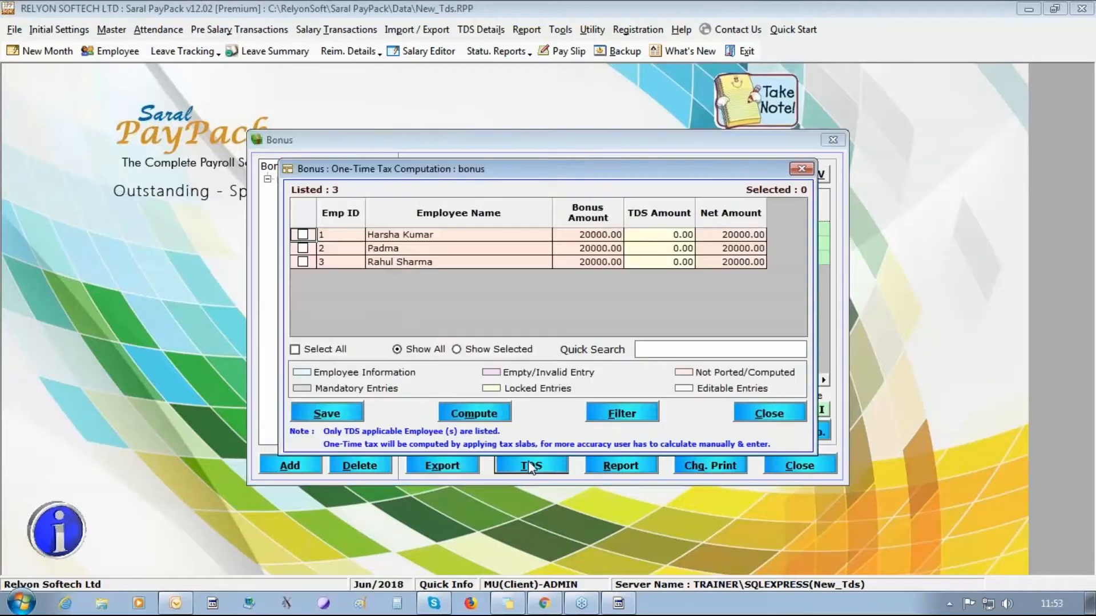
click(296, 349)
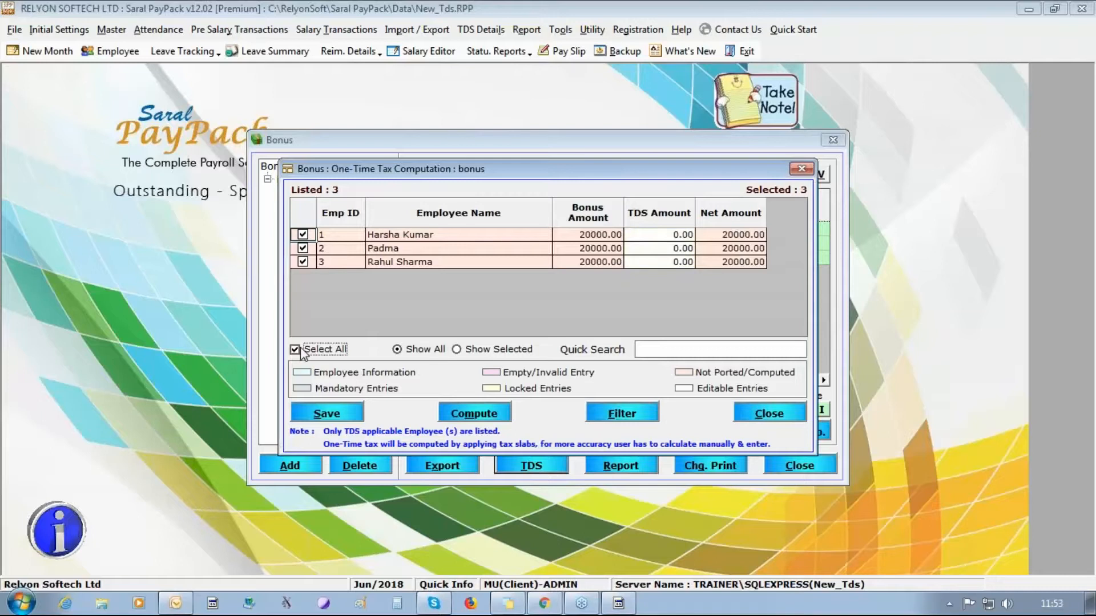
click(469, 416)
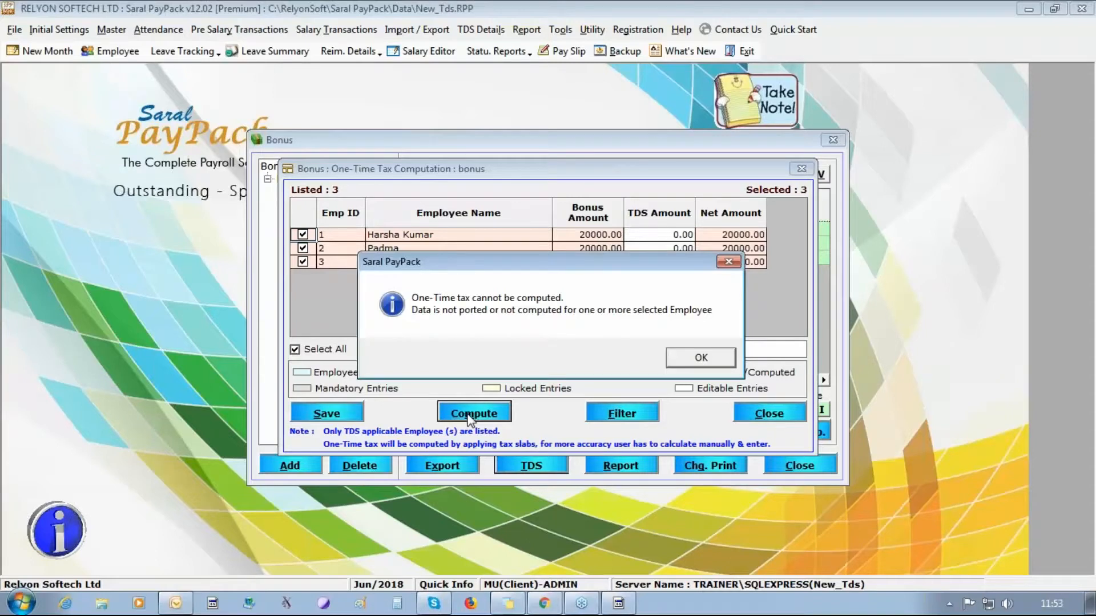
click(701, 358)
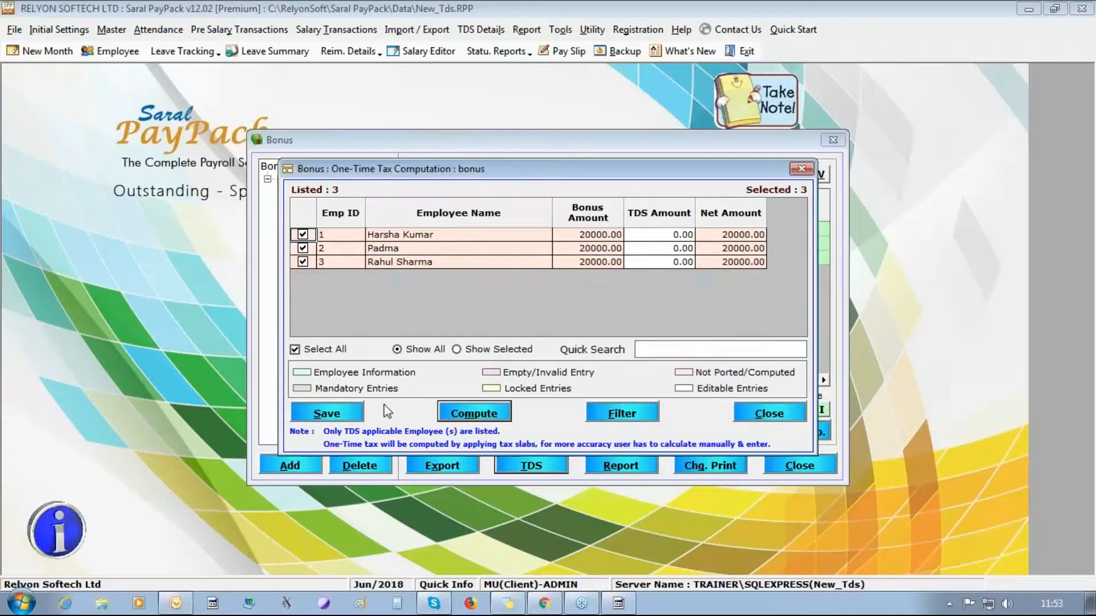
click(326, 413)
click(577, 357)
click(771, 414)
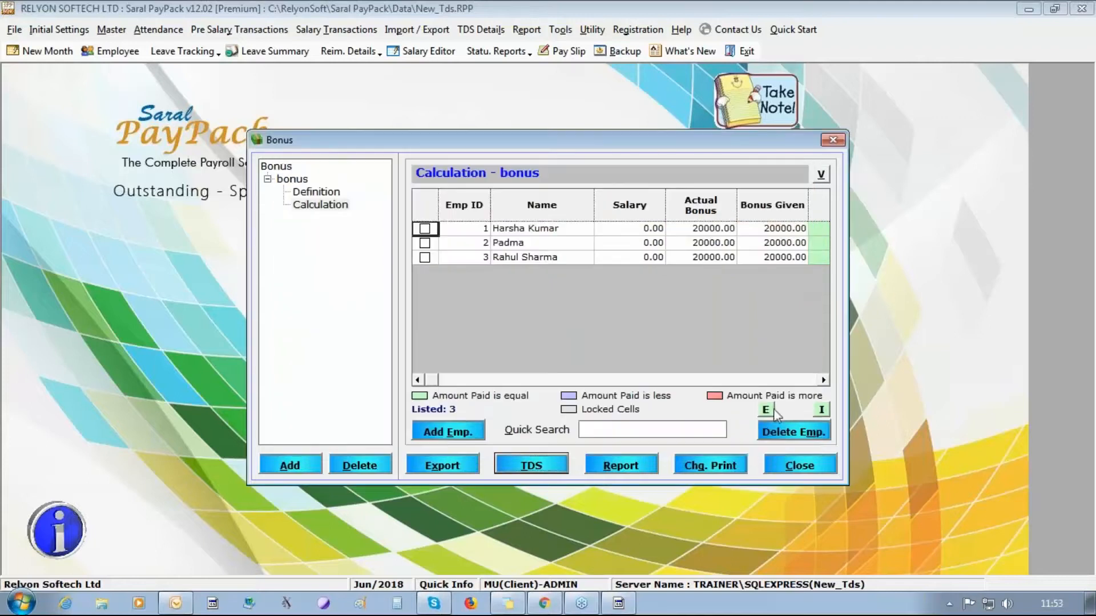
click(799, 466)
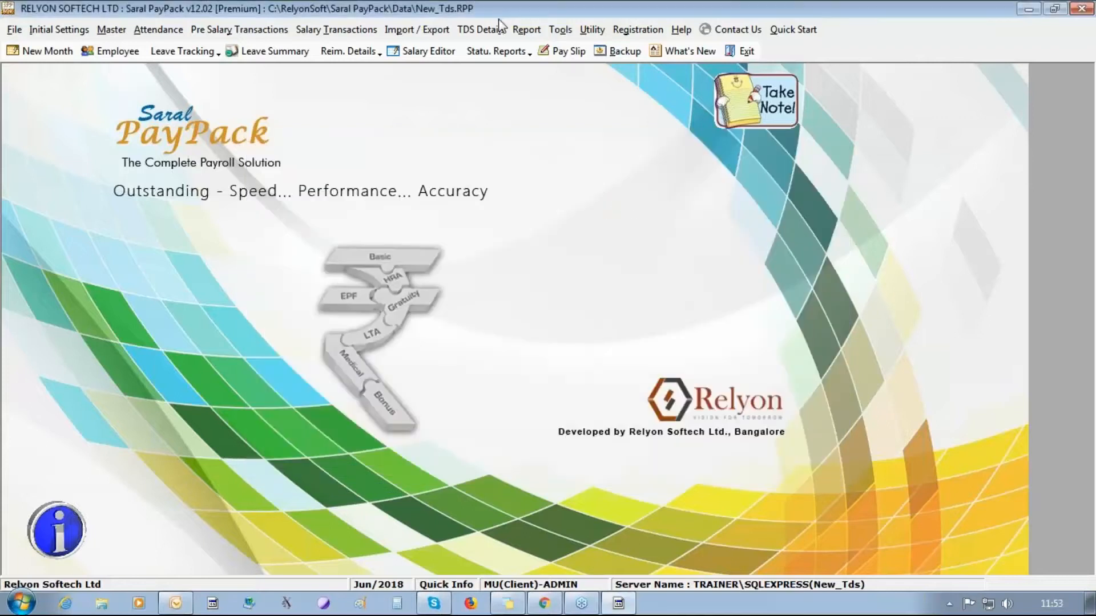
- Port the 2018-2019 TDS details for all three employees, accepting the salary and theoretical-salary update prompts
click(486, 29)
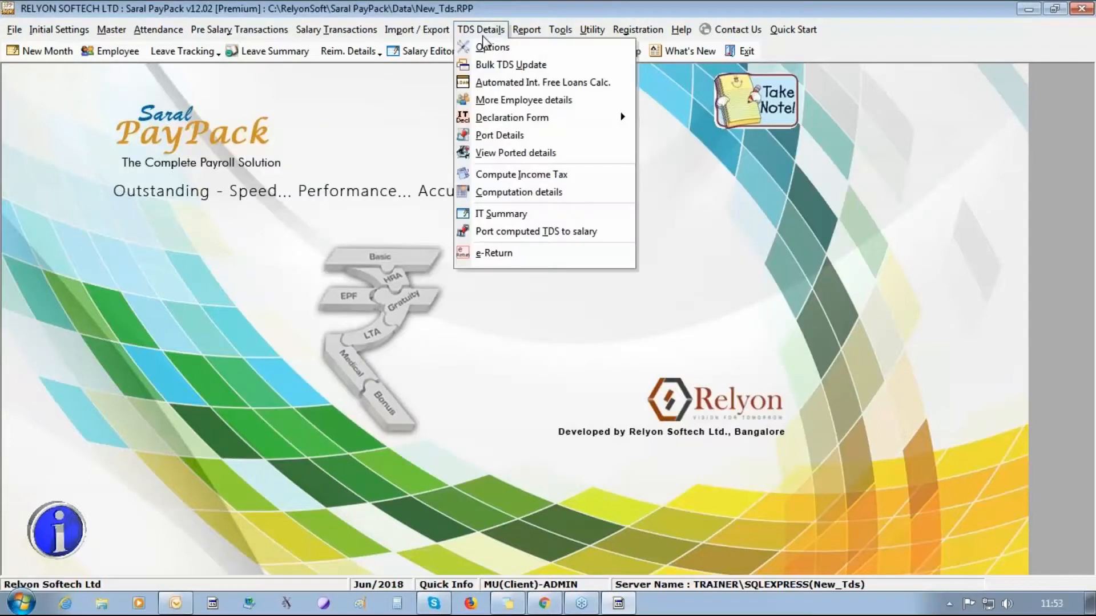
click(492, 135)
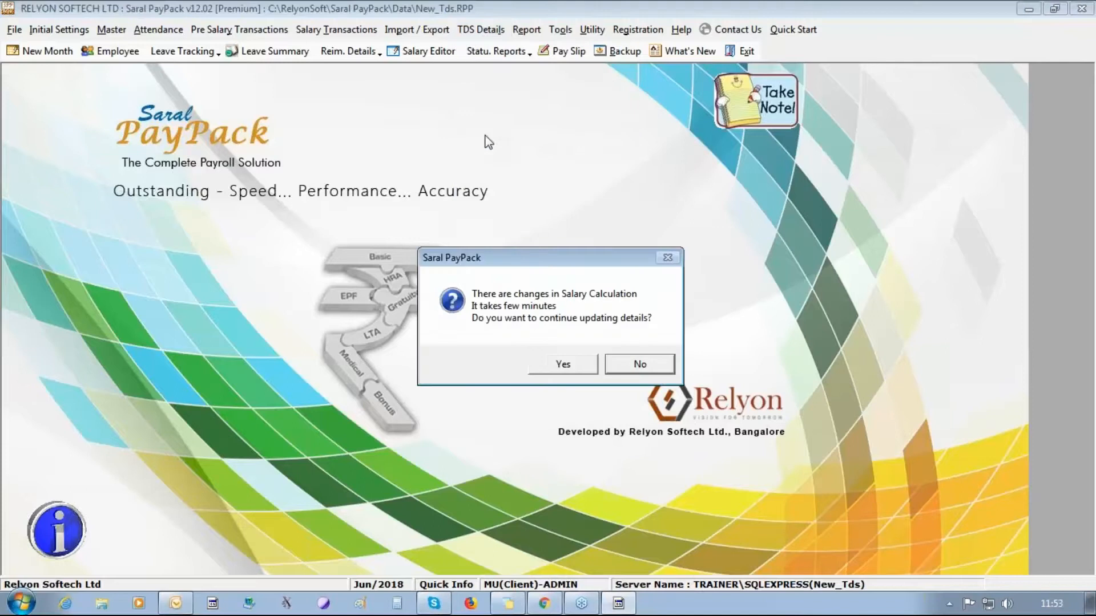
click(539, 364)
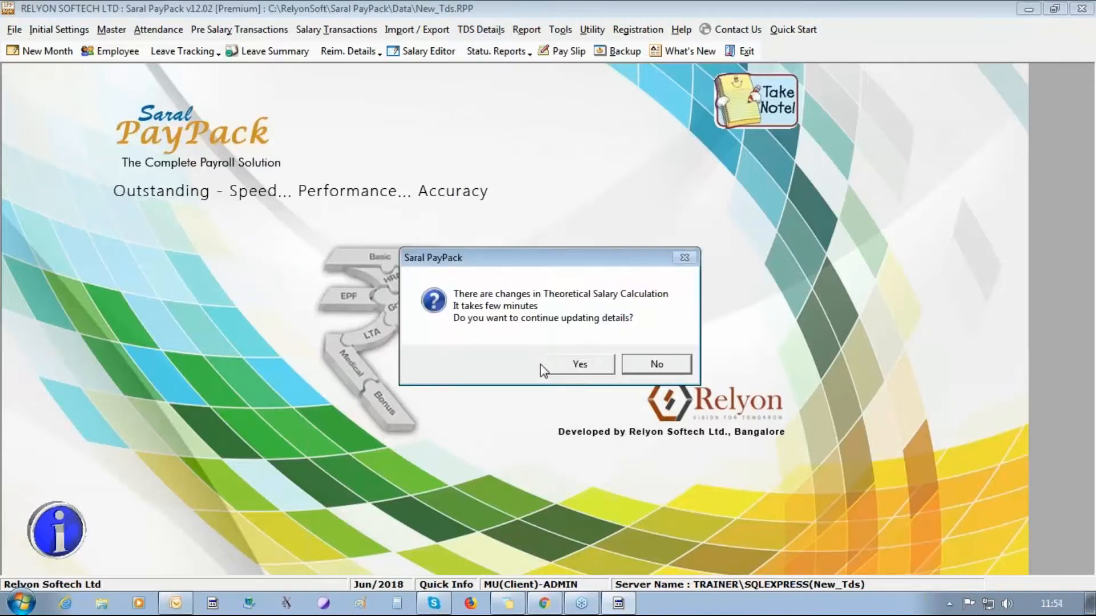
click(569, 370)
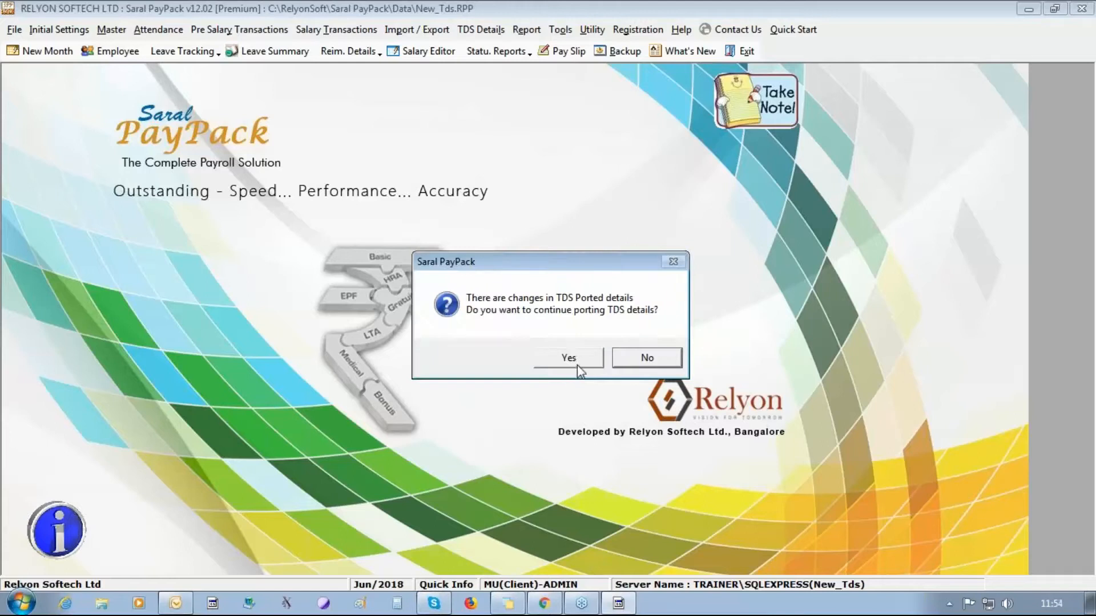
click(571, 358)
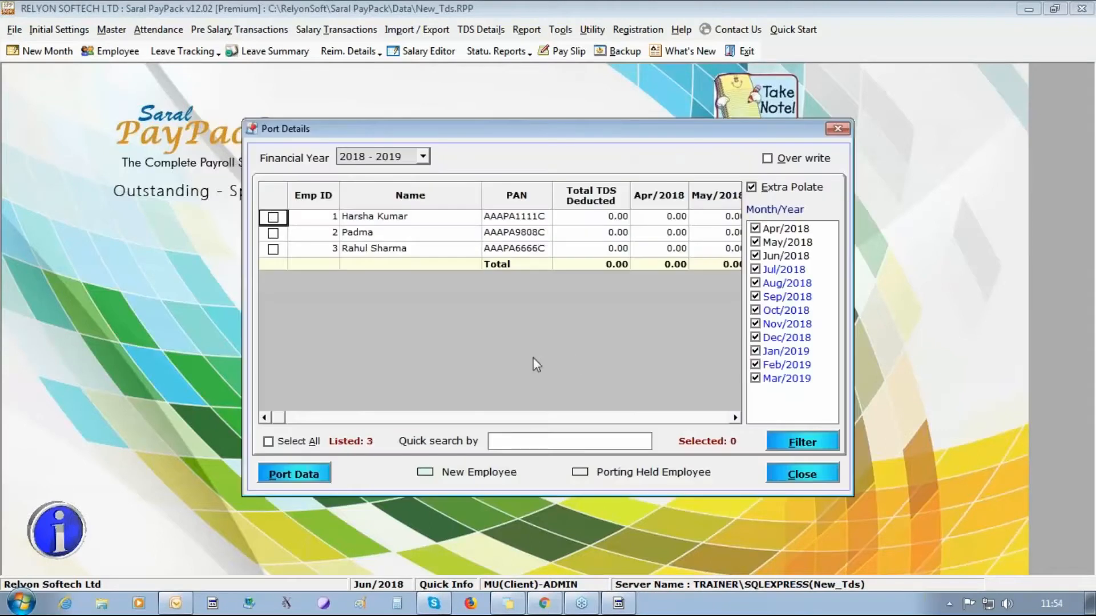
click(282, 444)
click(294, 473)
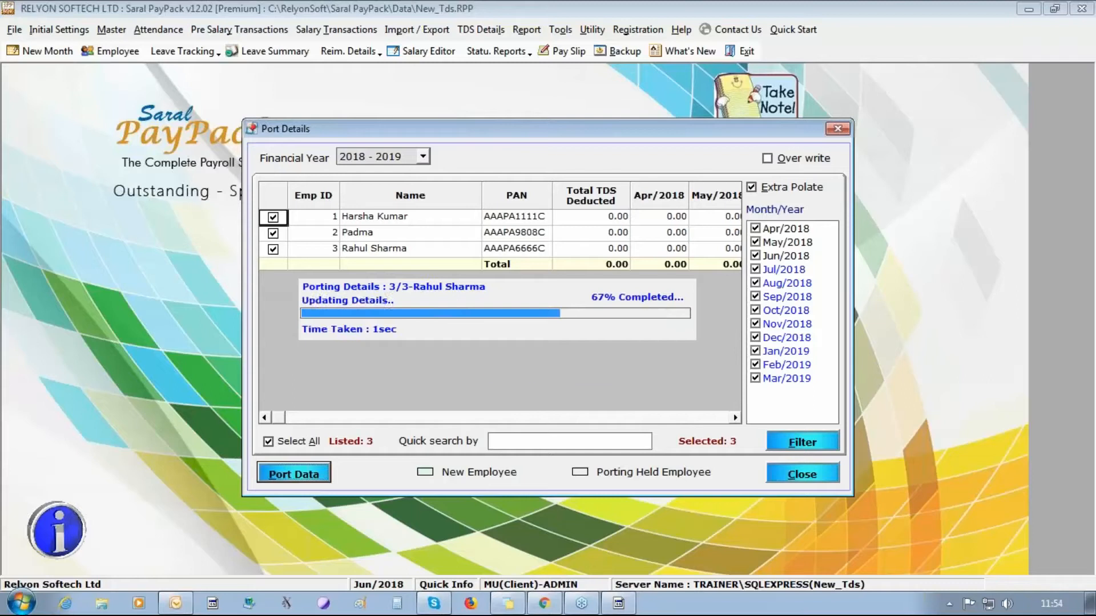
click(540, 361)
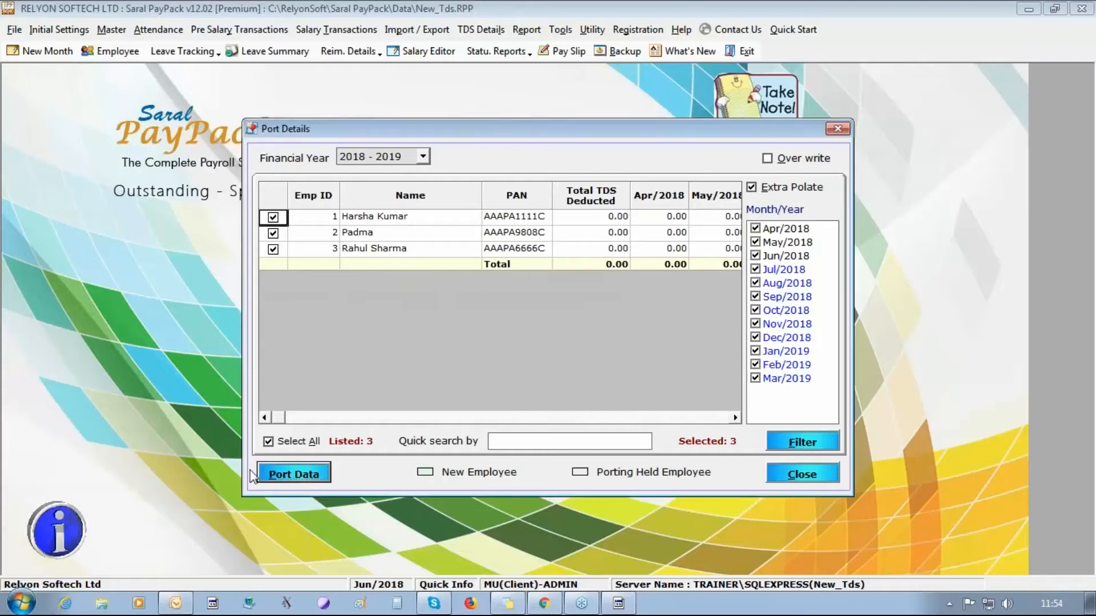
click(803, 482)
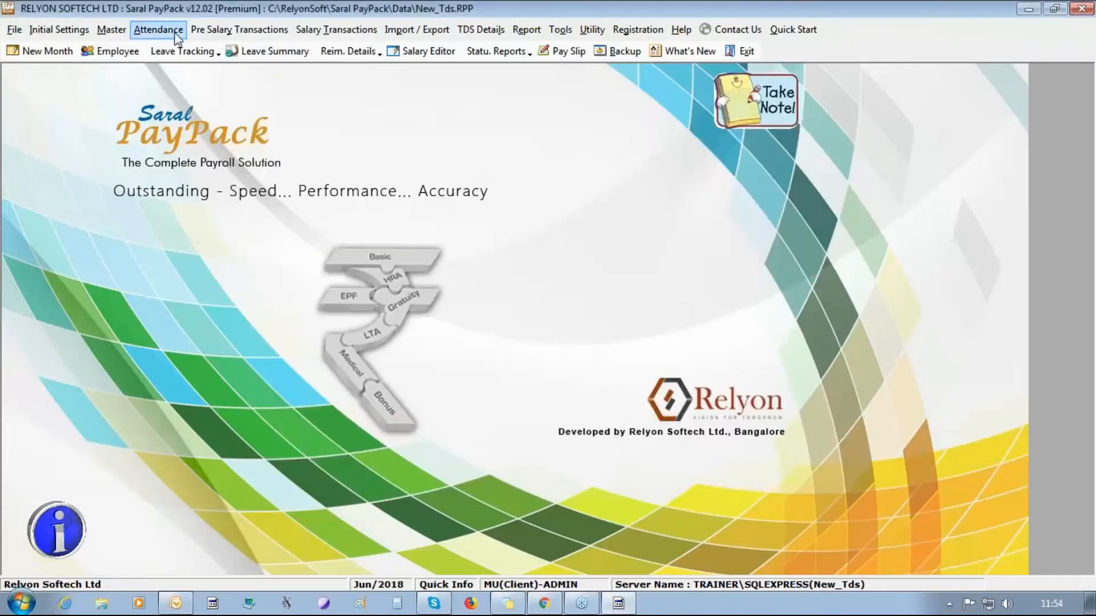
- Bring up the bonus head's calculation grid and its one-time tax computation
click(239, 29)
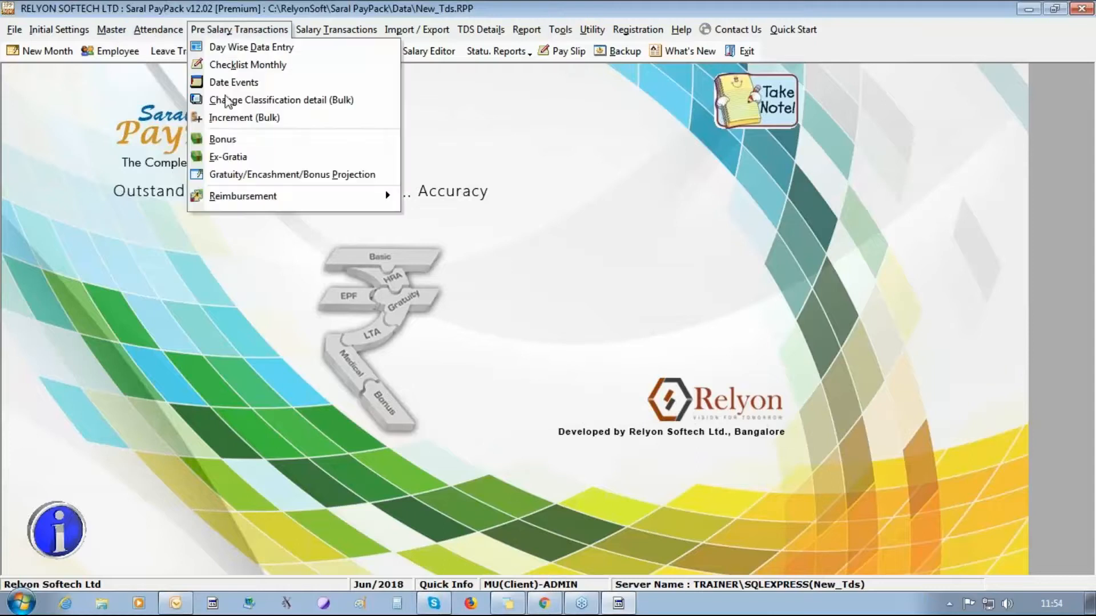
click(403, 286)
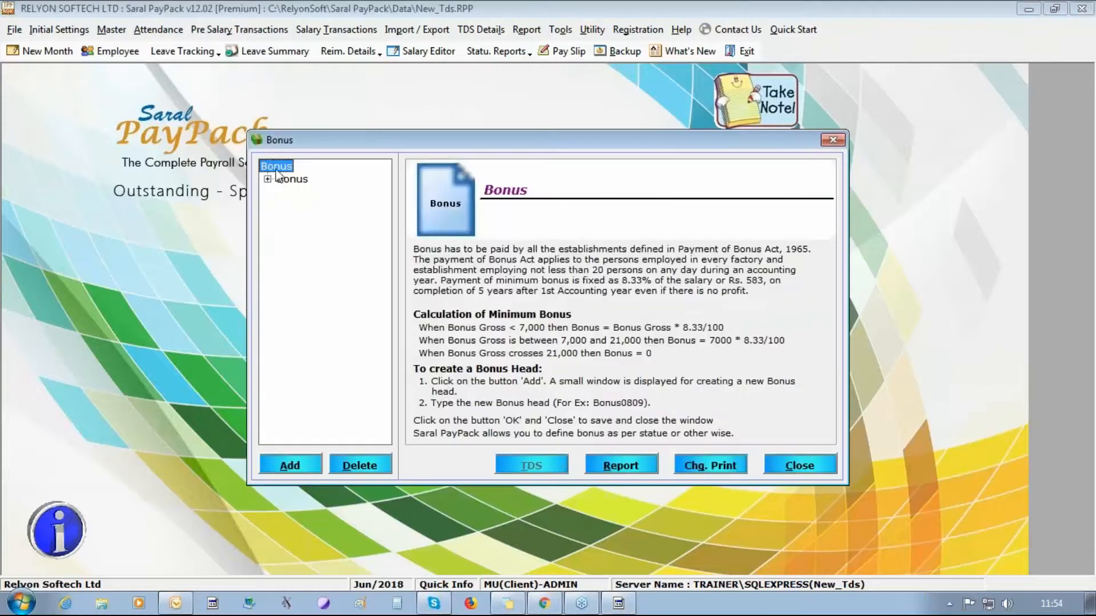
click(268, 179)
click(313, 195)
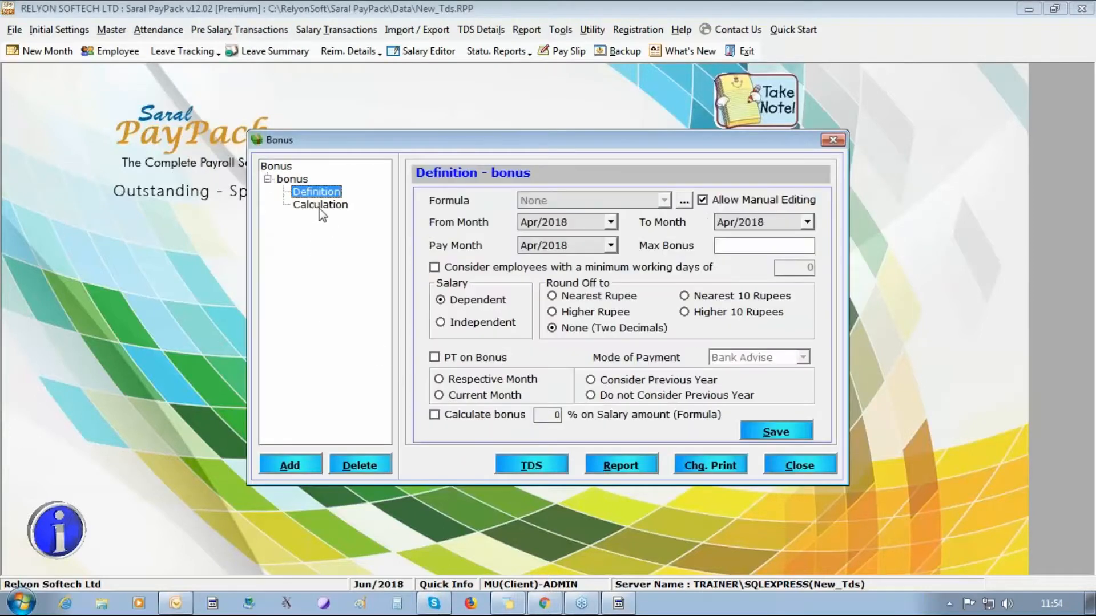
click(320, 206)
click(522, 467)
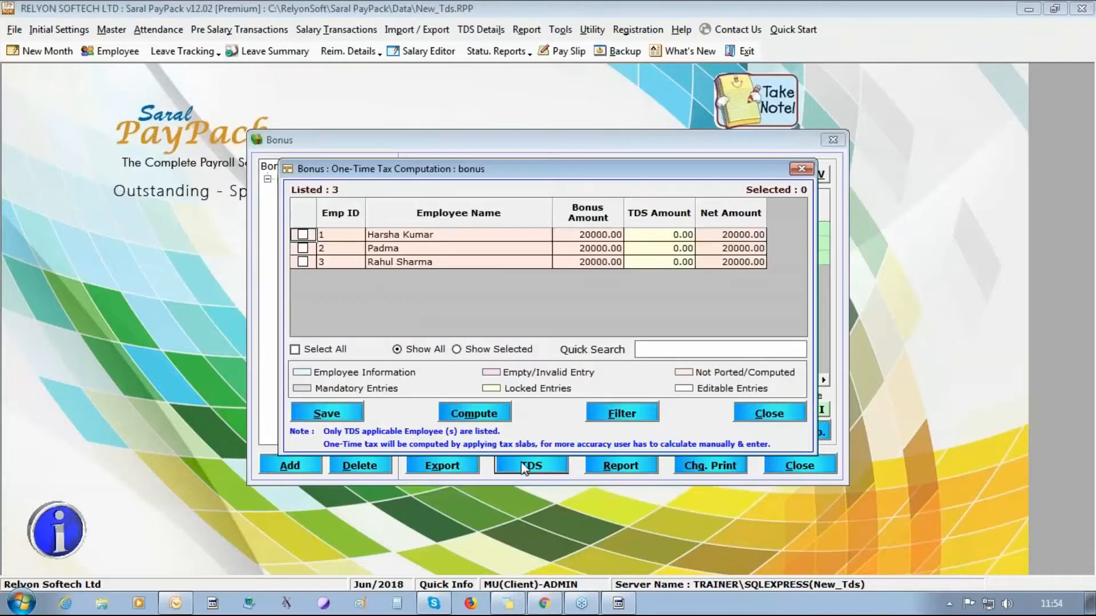
- Compute and save one-time bonus TDS for all three employees (1040.00, 4160.00, 4160.00)
click(295, 349)
click(473, 413)
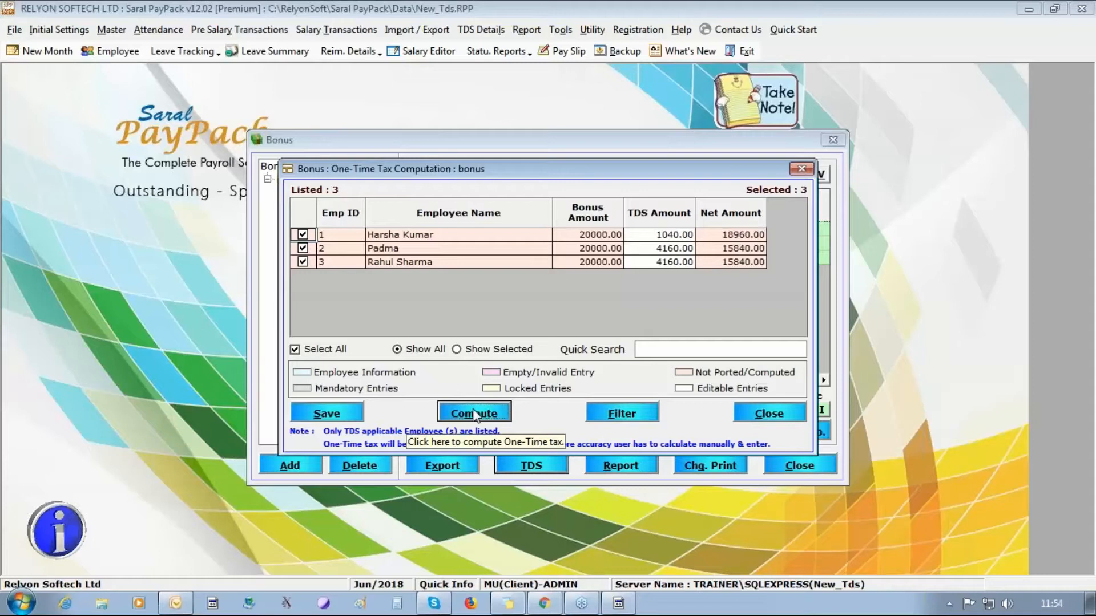
click(656, 235)
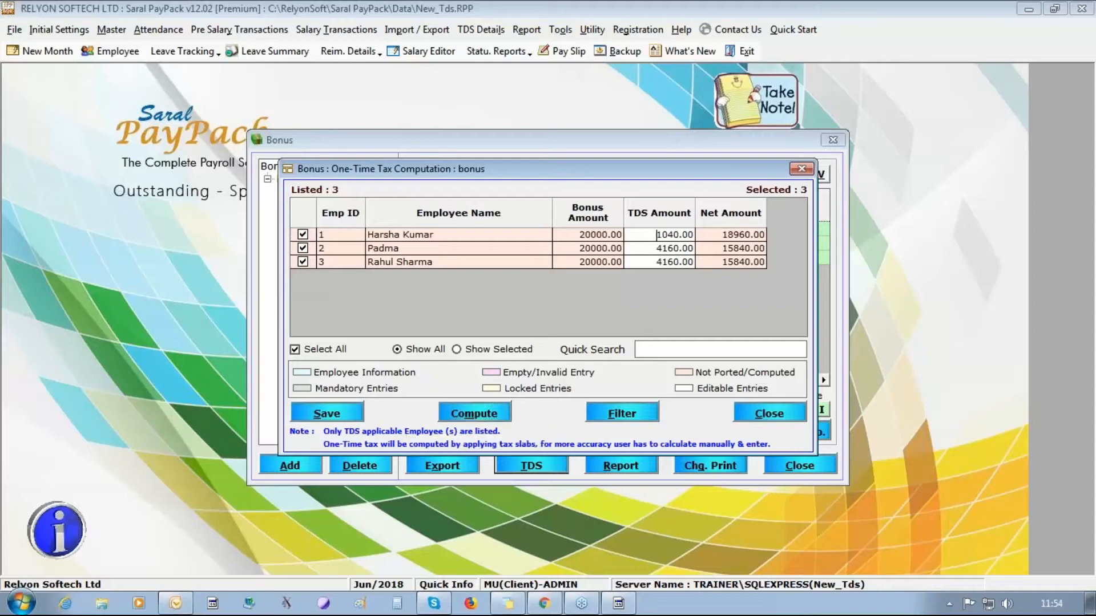
drag(657, 235, 704, 242)
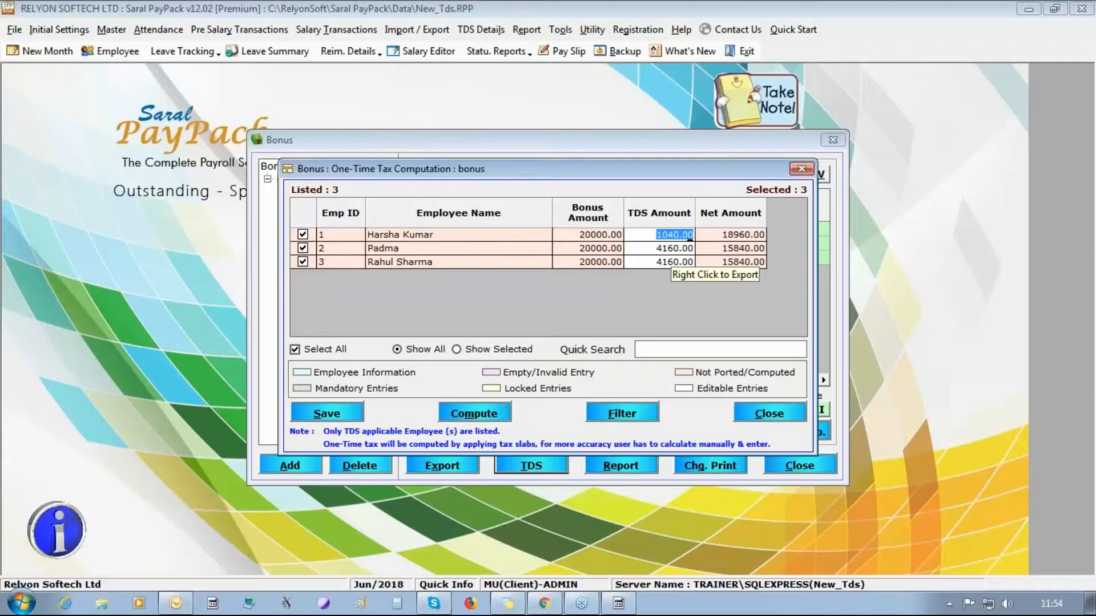
click(330, 412)
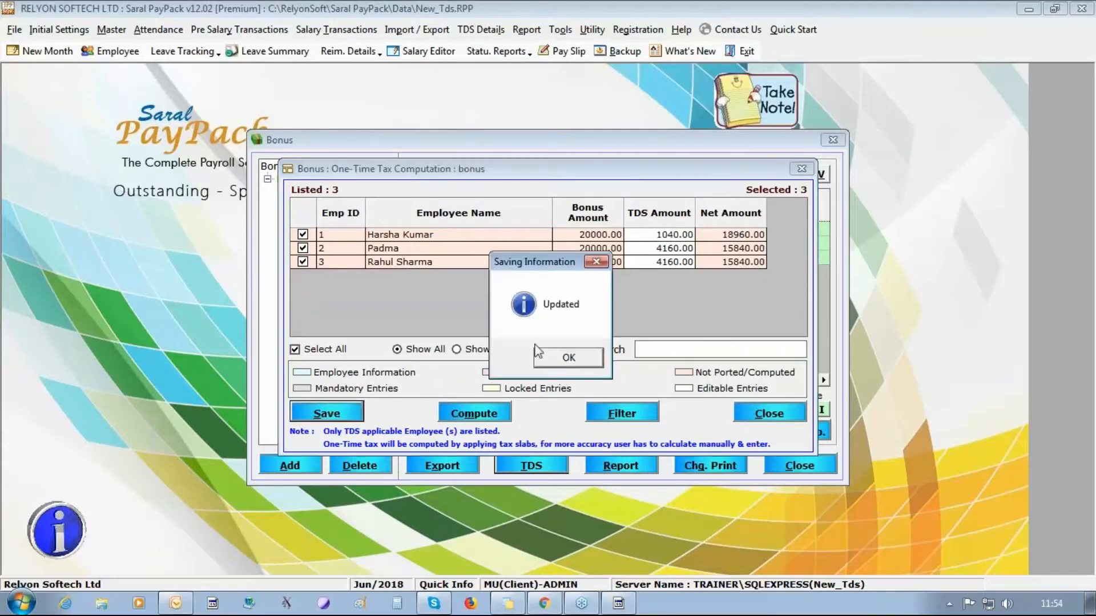
click(572, 364)
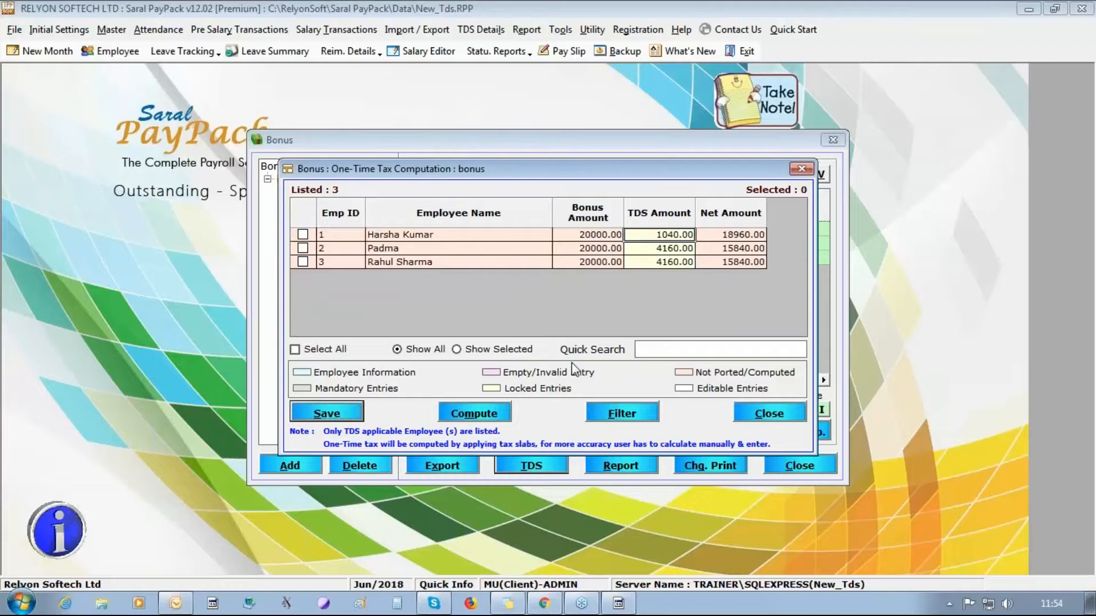
click(771, 419)
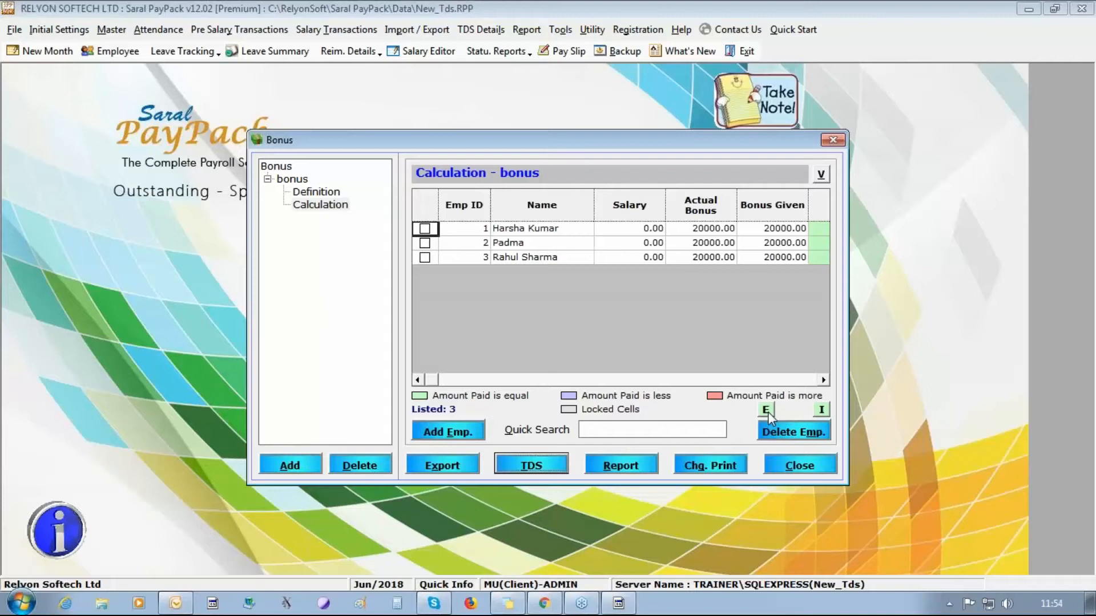
click(790, 467)
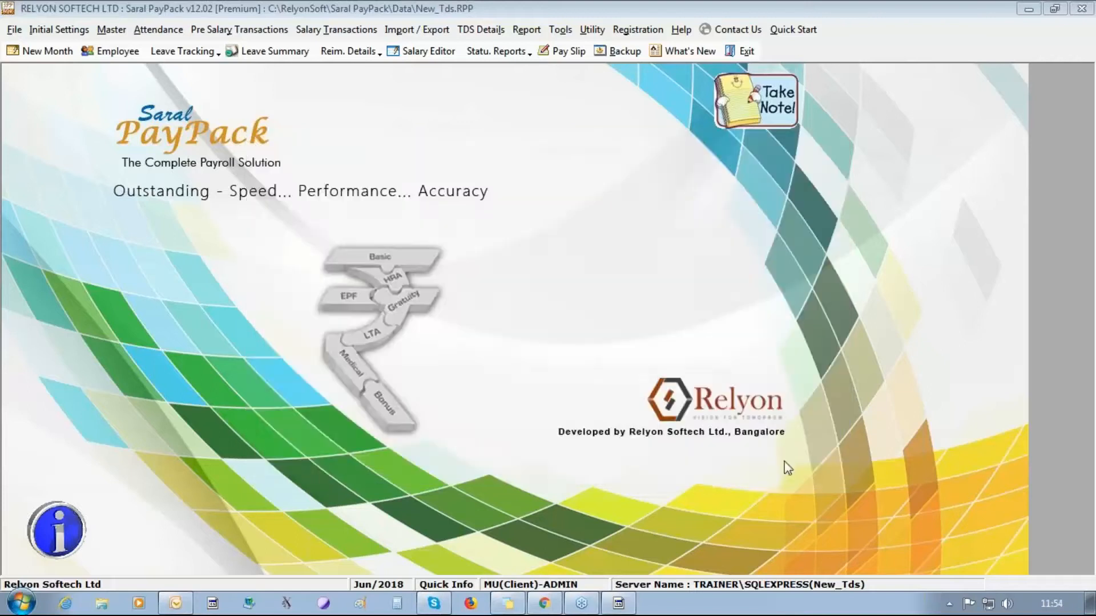
- View the ported TDS details, agreeing to update the salary calculation and port the data
click(481, 29)
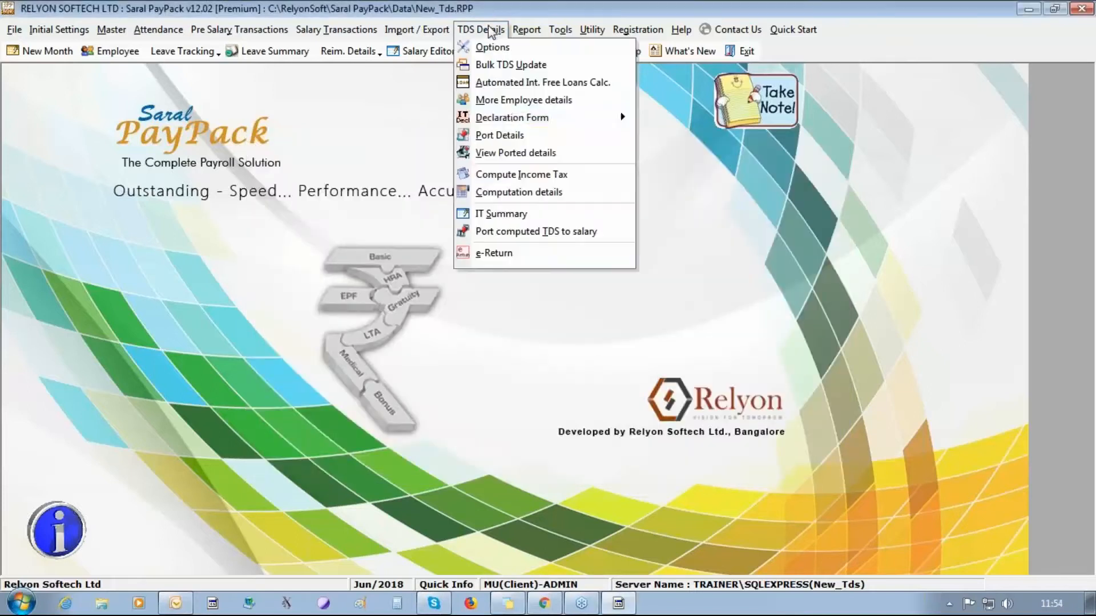
click(518, 157)
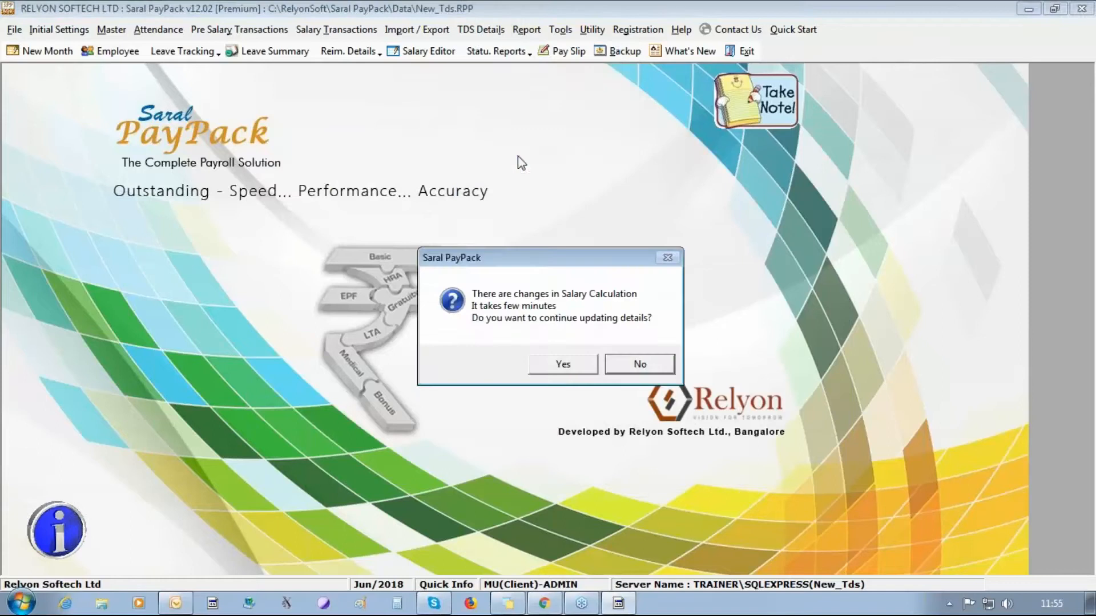
click(564, 365)
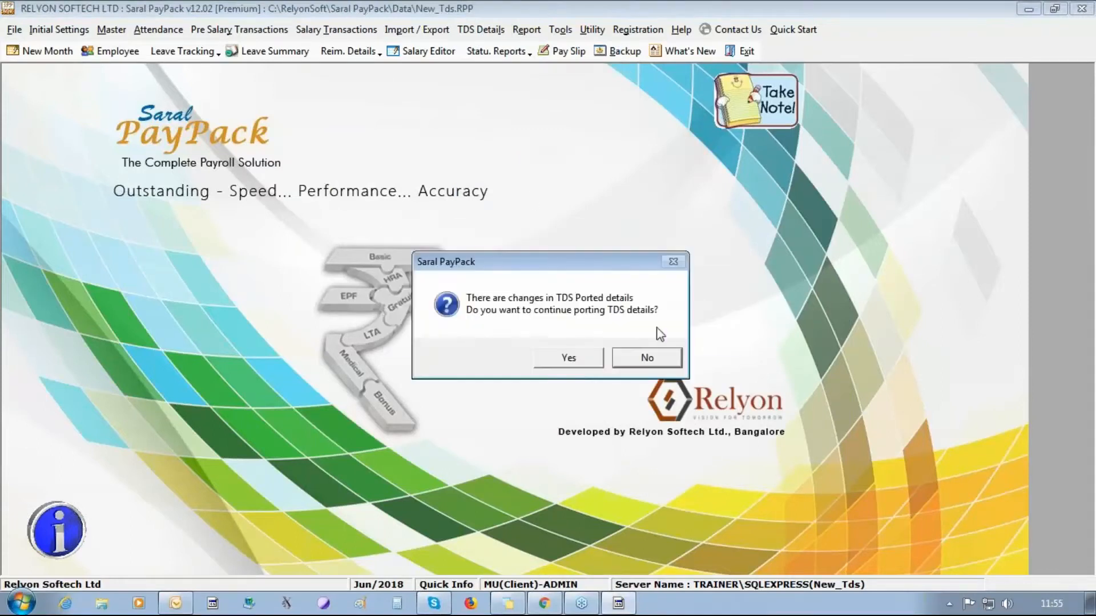
click(570, 358)
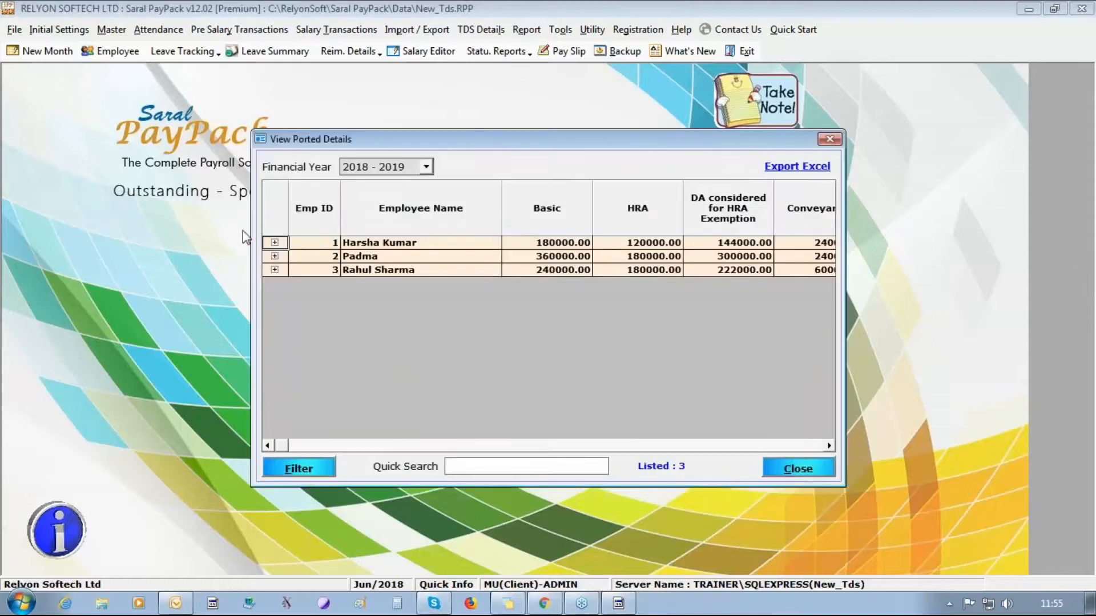
click(275, 242)
key(End)
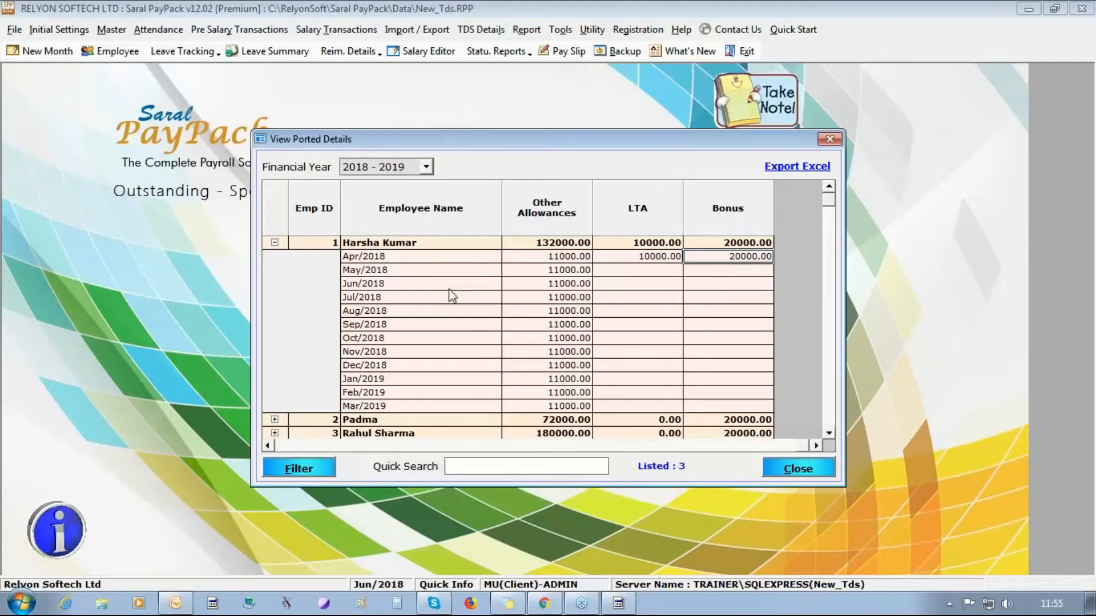
scroll(505, 305, down, 1)
scroll(1091, 244, up, 1)
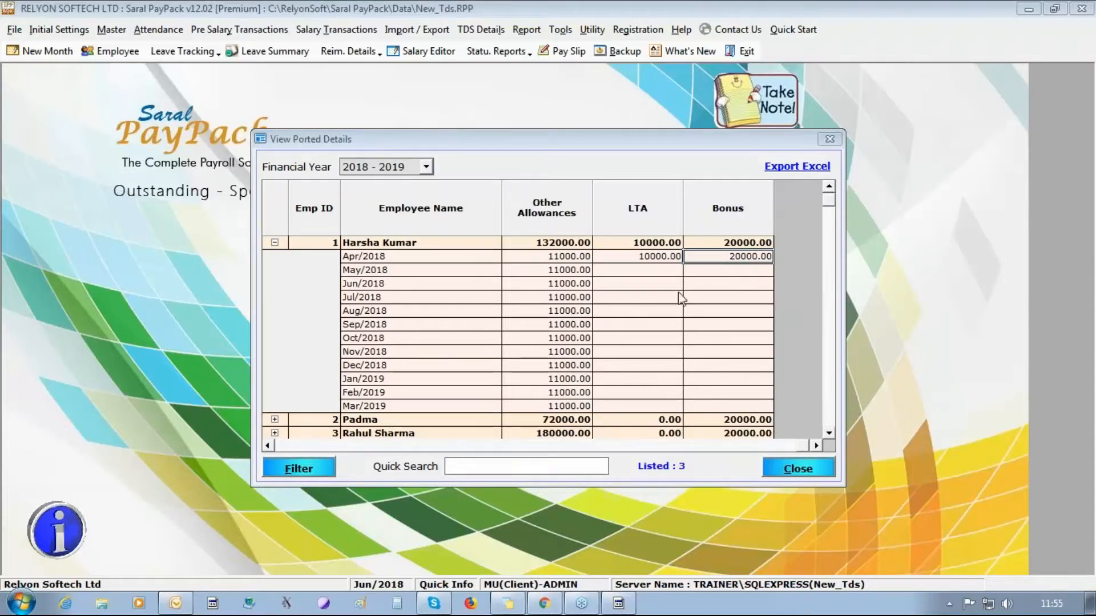
click(817, 469)
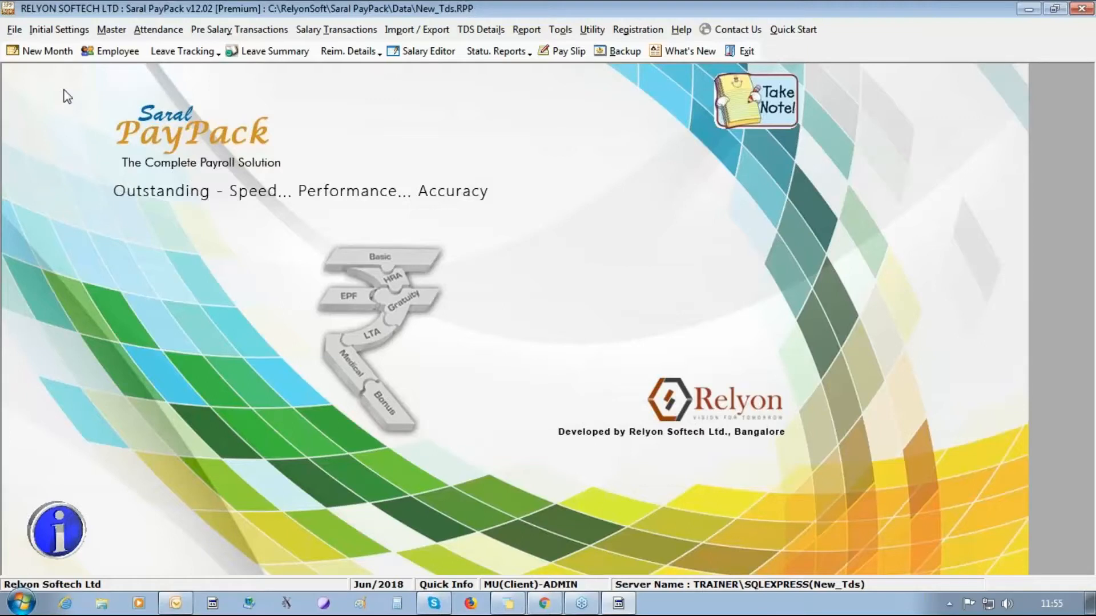
- Define a new leave type EARNED LEAVE with short name EL
click(161, 29)
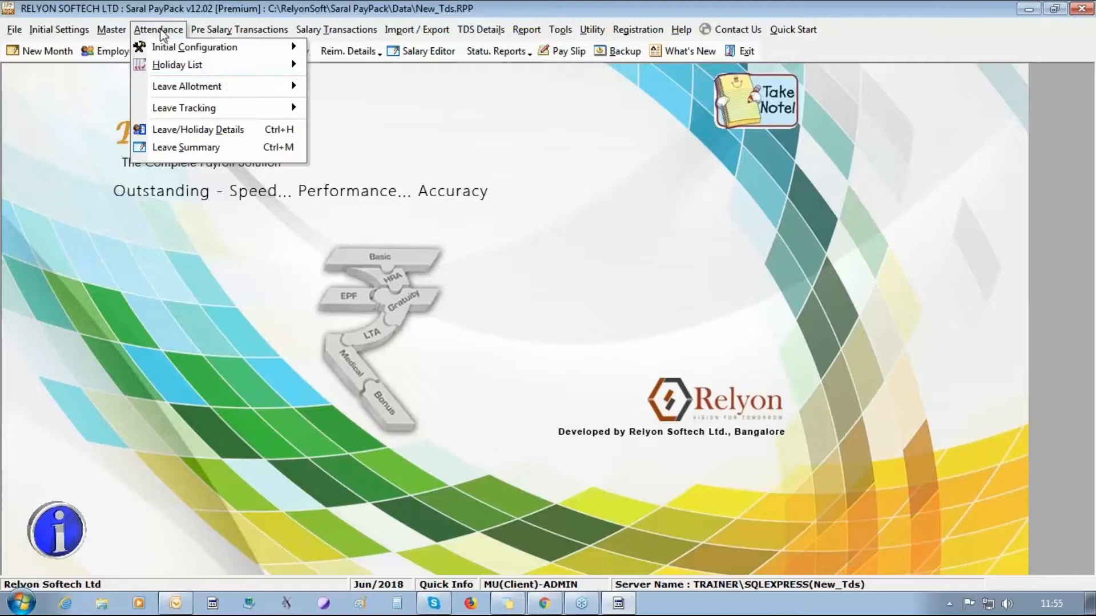
mouse_move(265, 86)
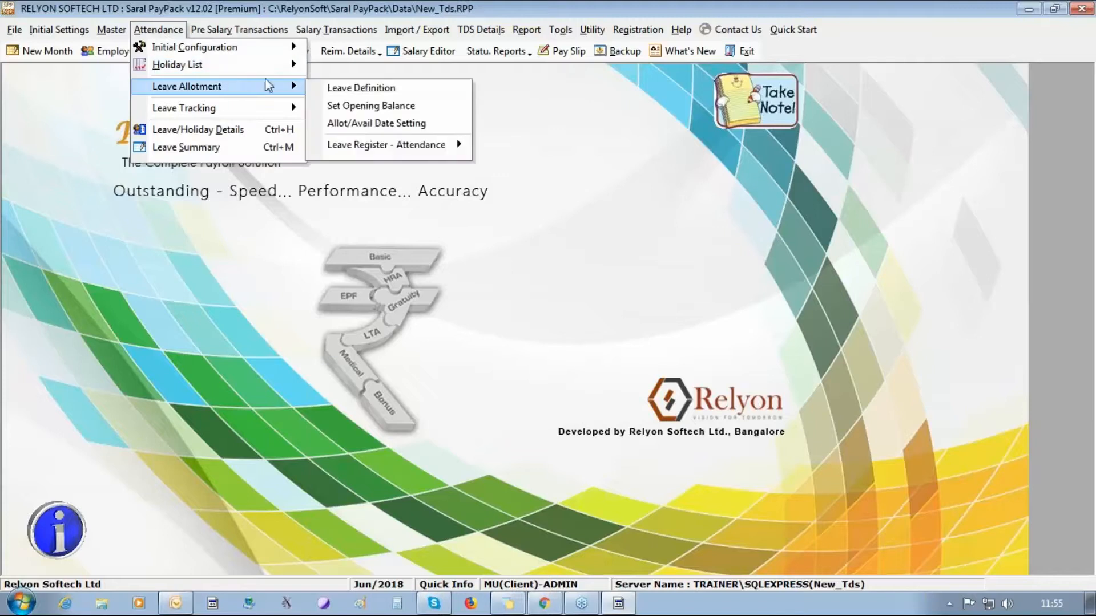
click(349, 87)
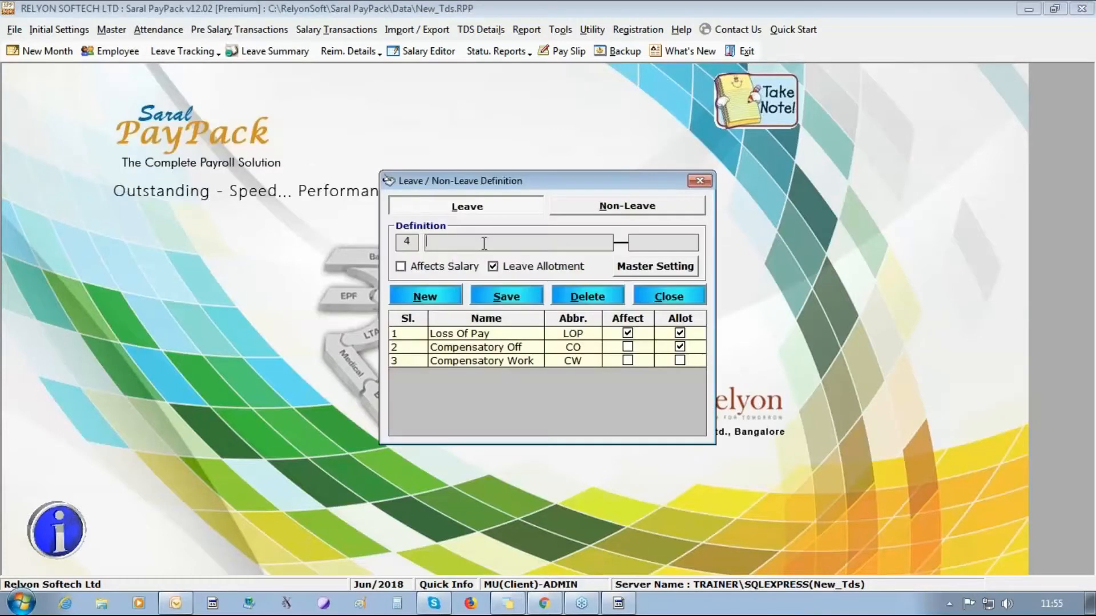
text(EARNED)
text( LEAVE)
text(EL)
click(534, 294)
click(548, 361)
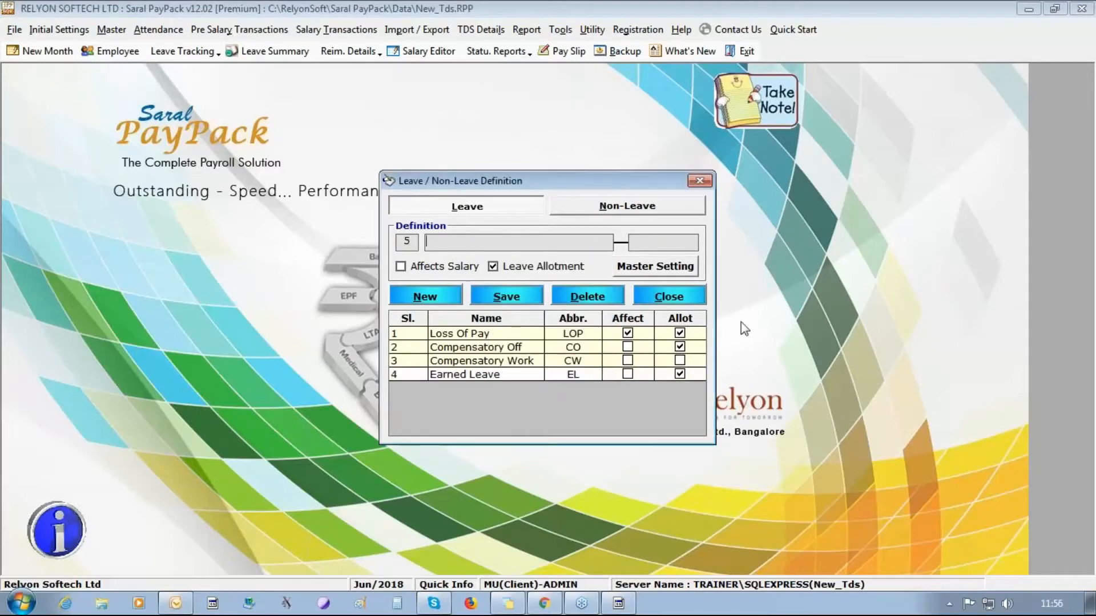
- Allow EARNED LEAVE encashment and carry over, effective from Apr/2018, and save the setting
click(665, 266)
click(404, 151)
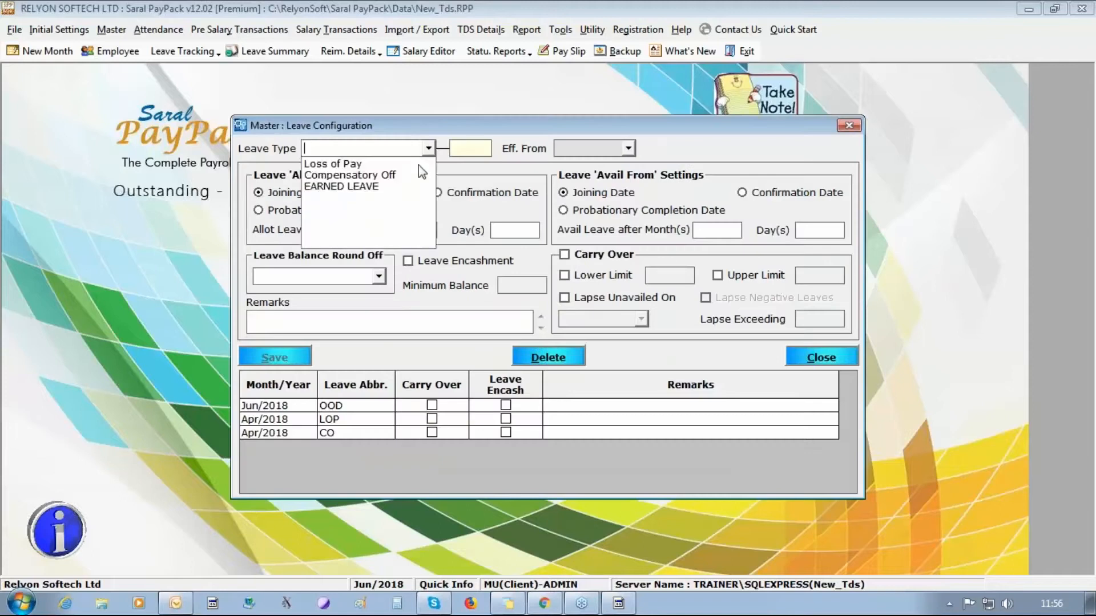
click(400, 184)
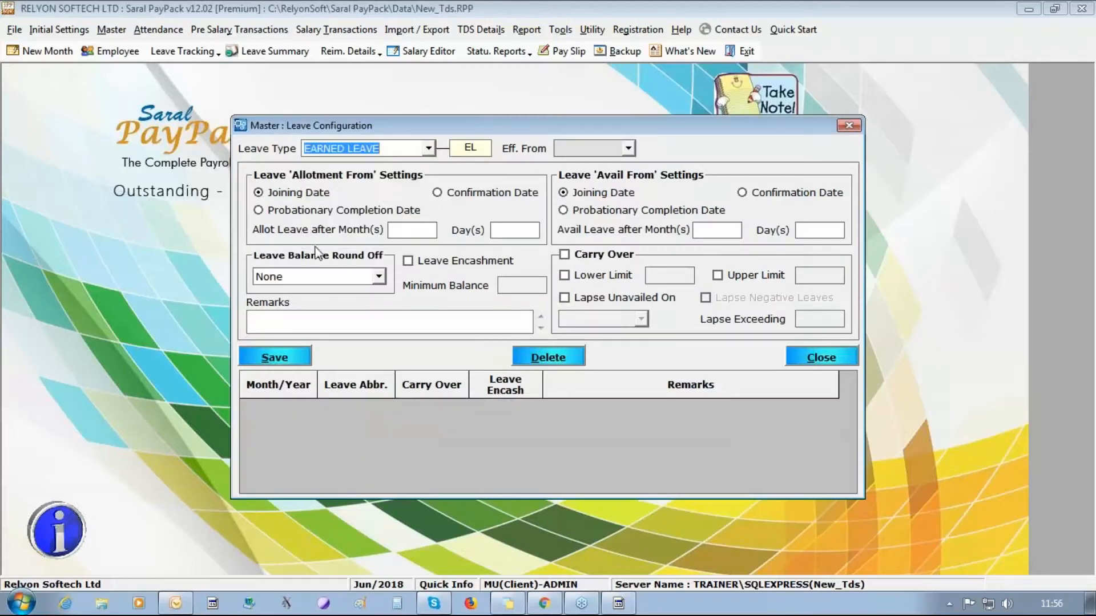
click(408, 261)
click(566, 255)
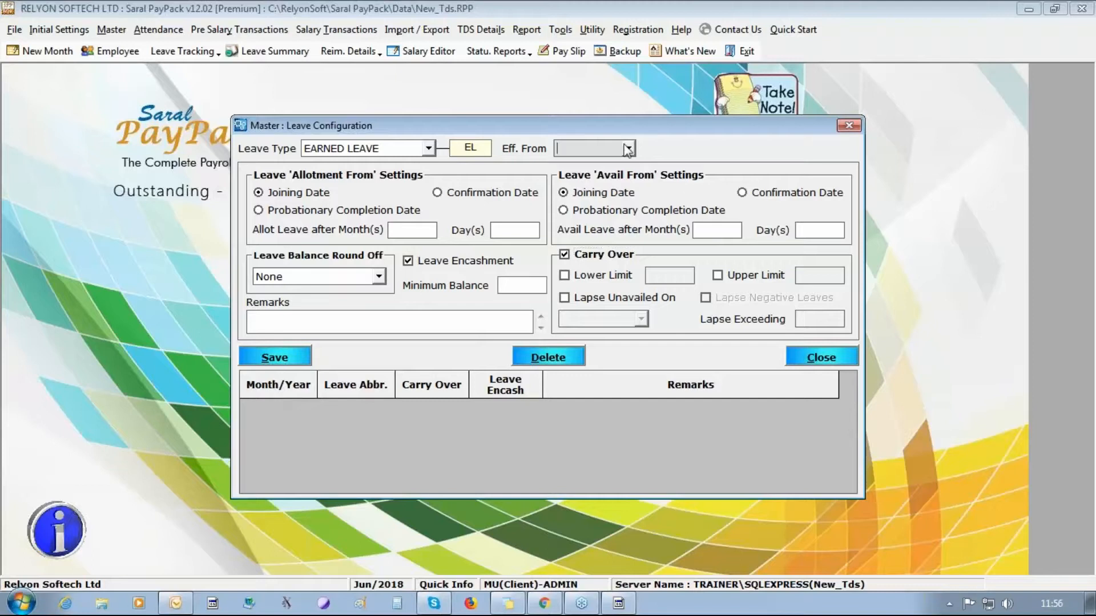
click(627, 149)
click(610, 190)
click(299, 359)
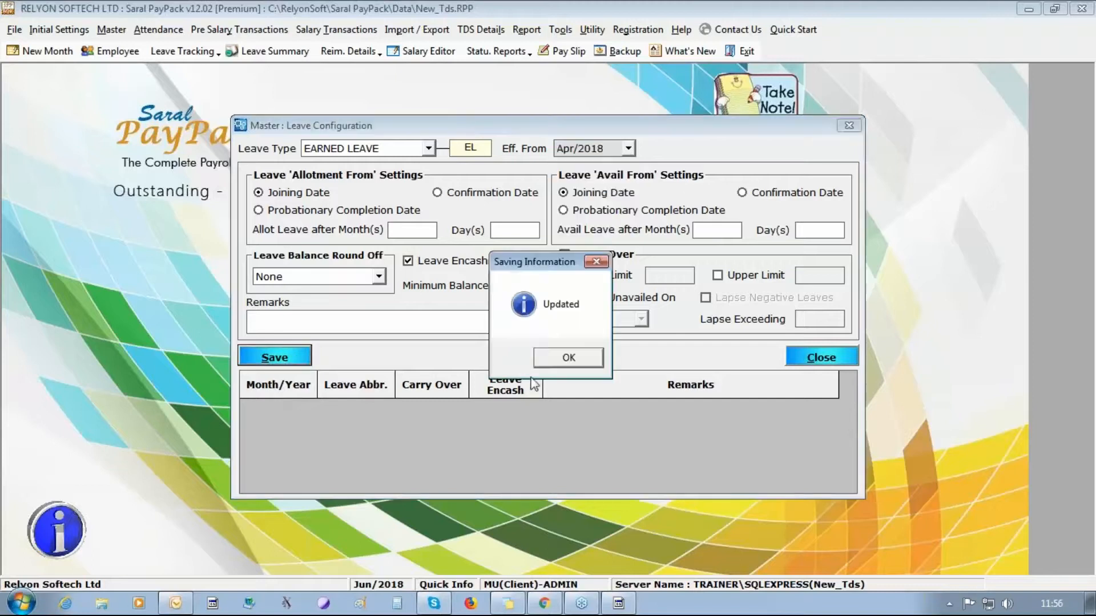
click(562, 359)
click(828, 351)
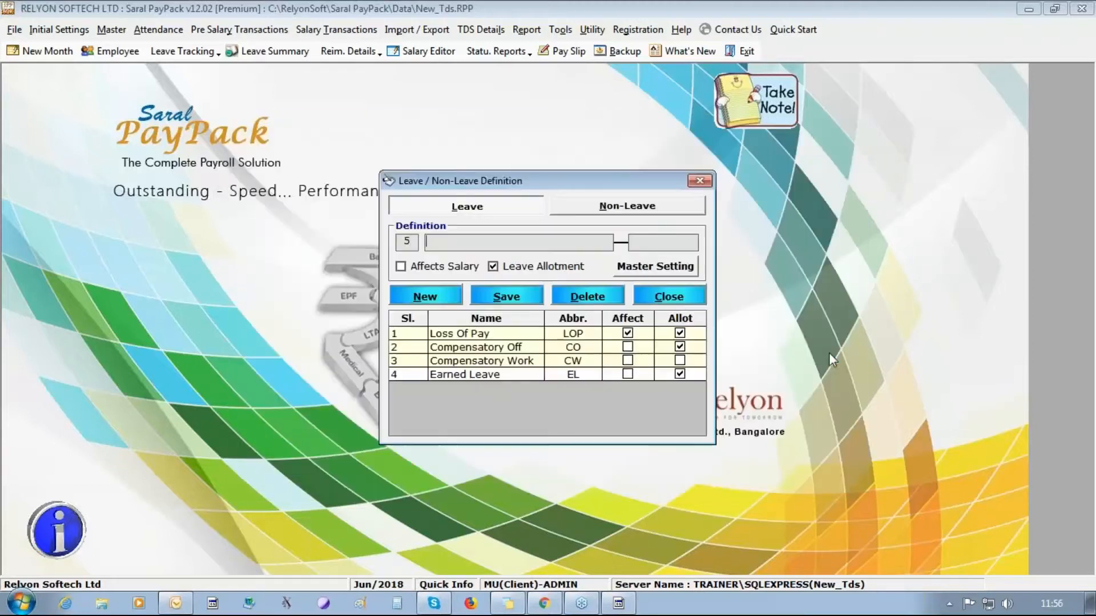
click(657, 297)
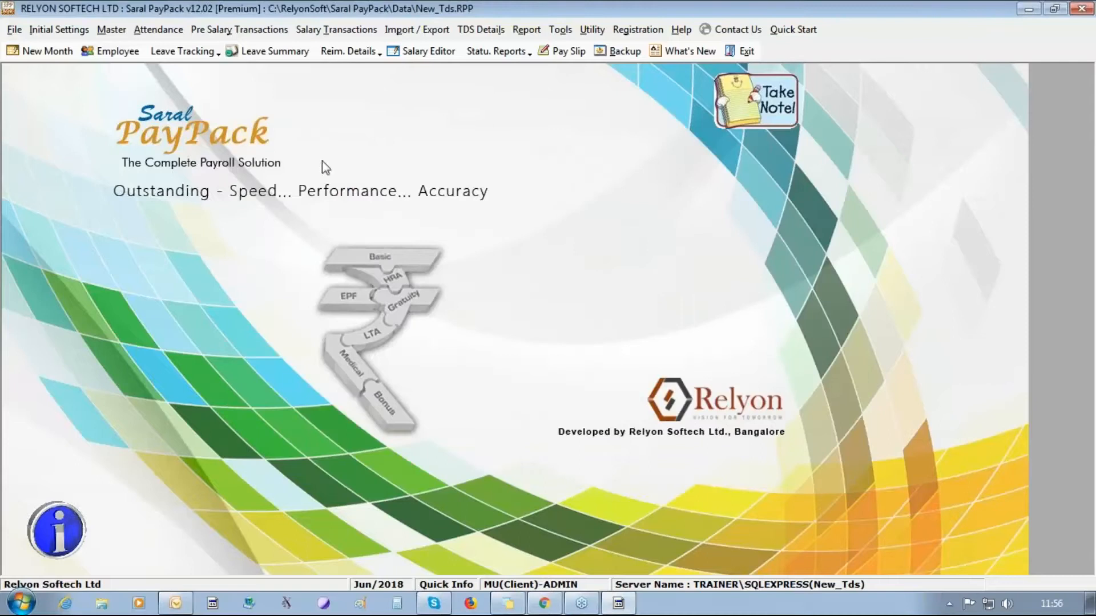
- Enter an EL opening balance of 20 for each of the three employees
click(158, 29)
mouse_move(183, 112)
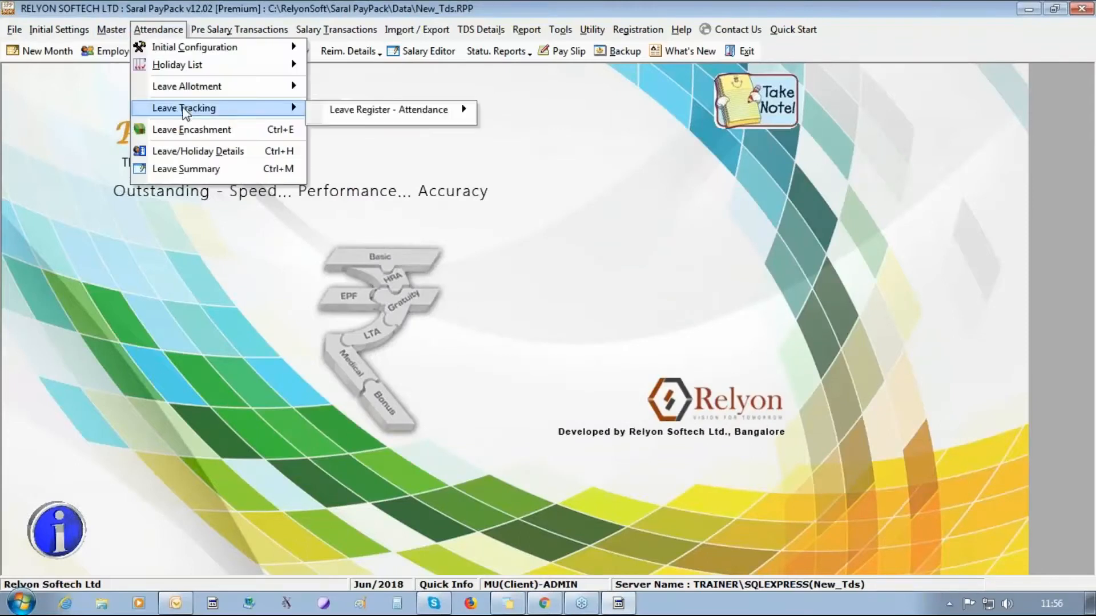
mouse_move(228, 86)
click(421, 105)
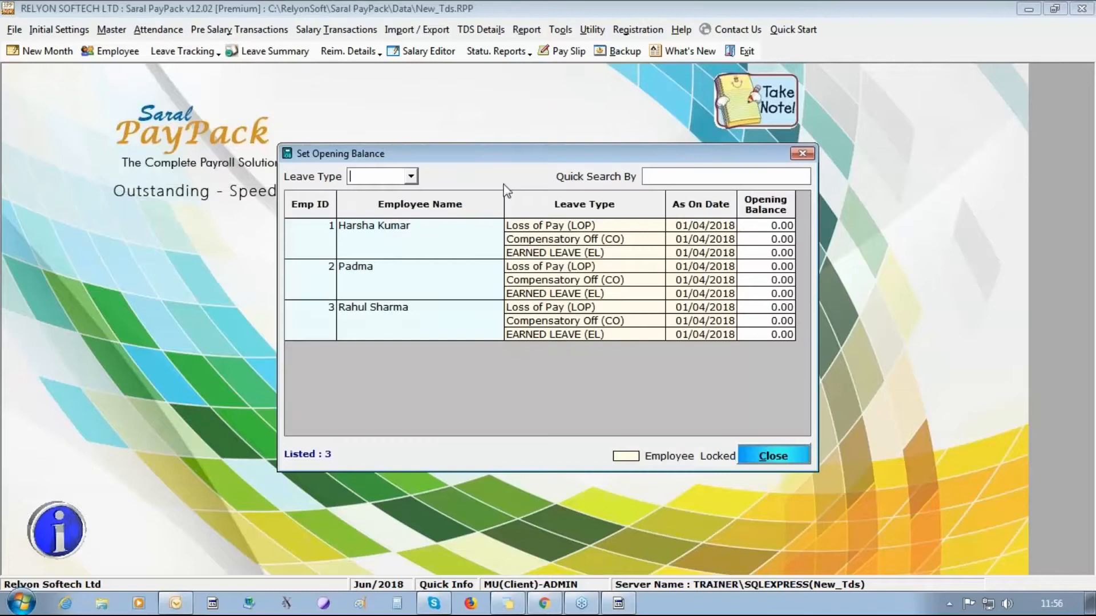
click(410, 176)
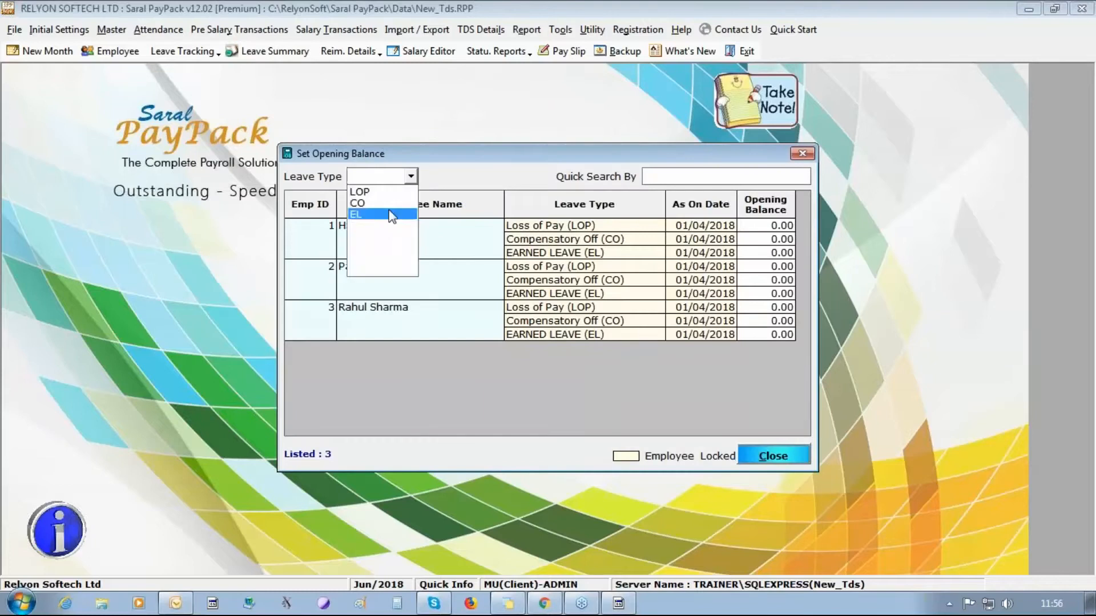
click(761, 222)
text(20)
key(Return)
text(20)
key(Return)
text(20)
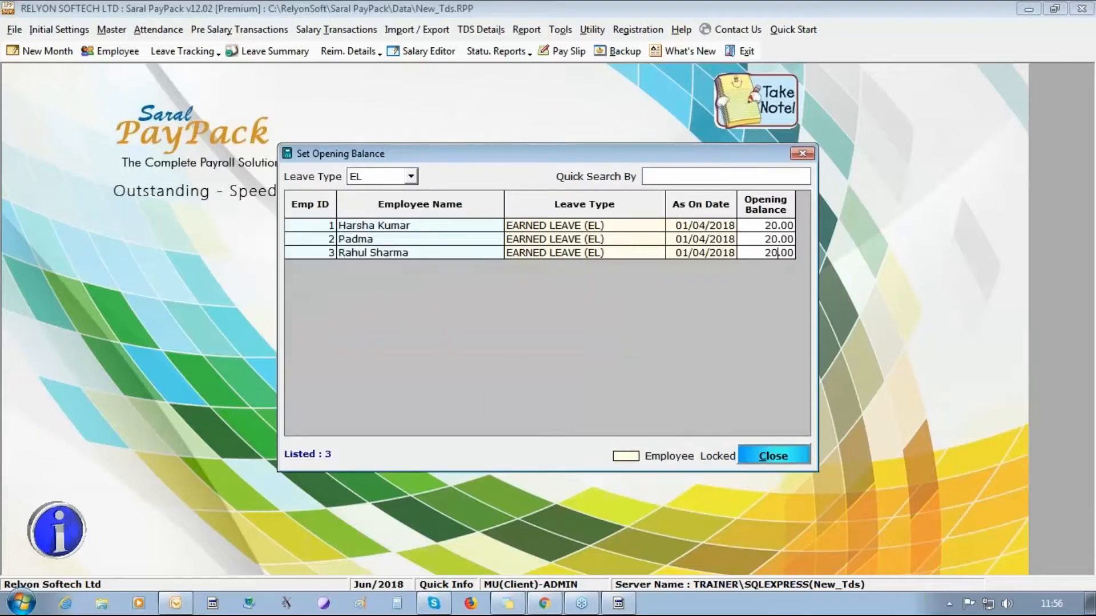
click(765, 456)
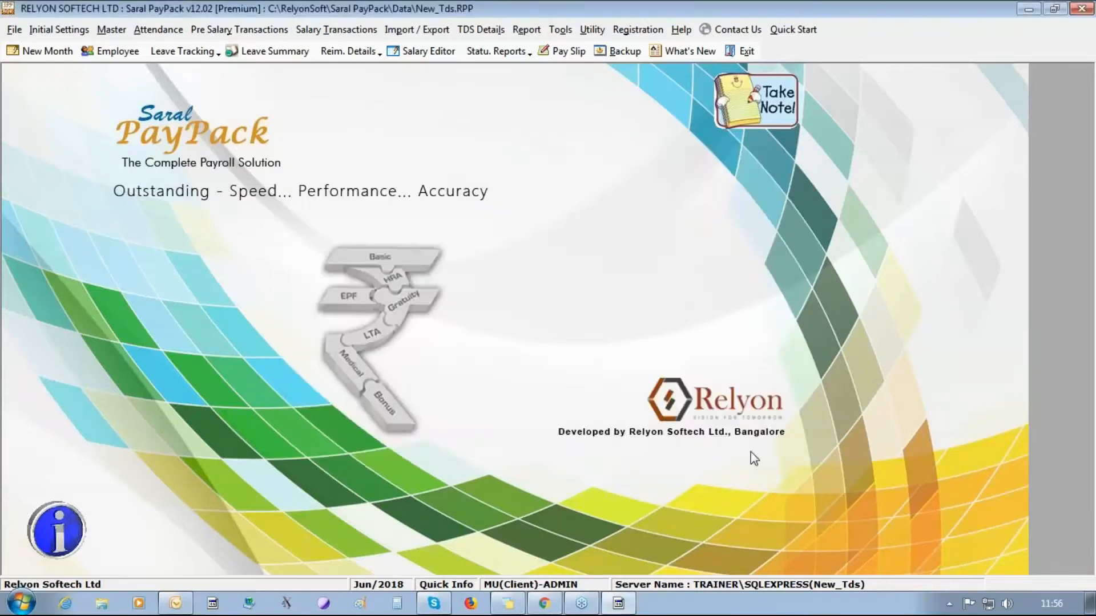
click(146, 36)
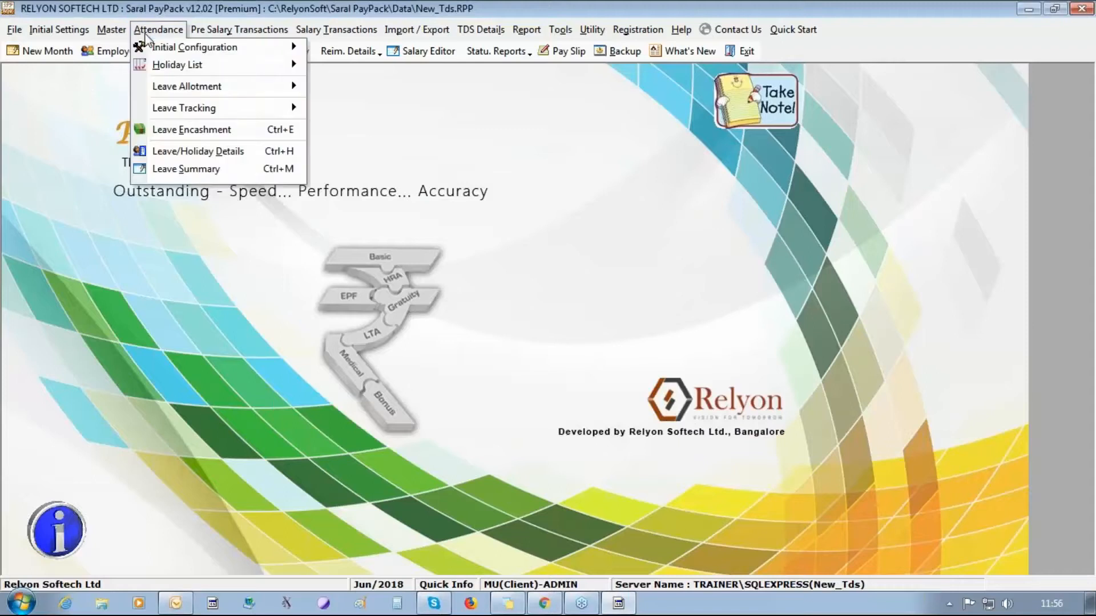
- Start a leave encashment for May/2018, employee 1, leave type EL
click(174, 129)
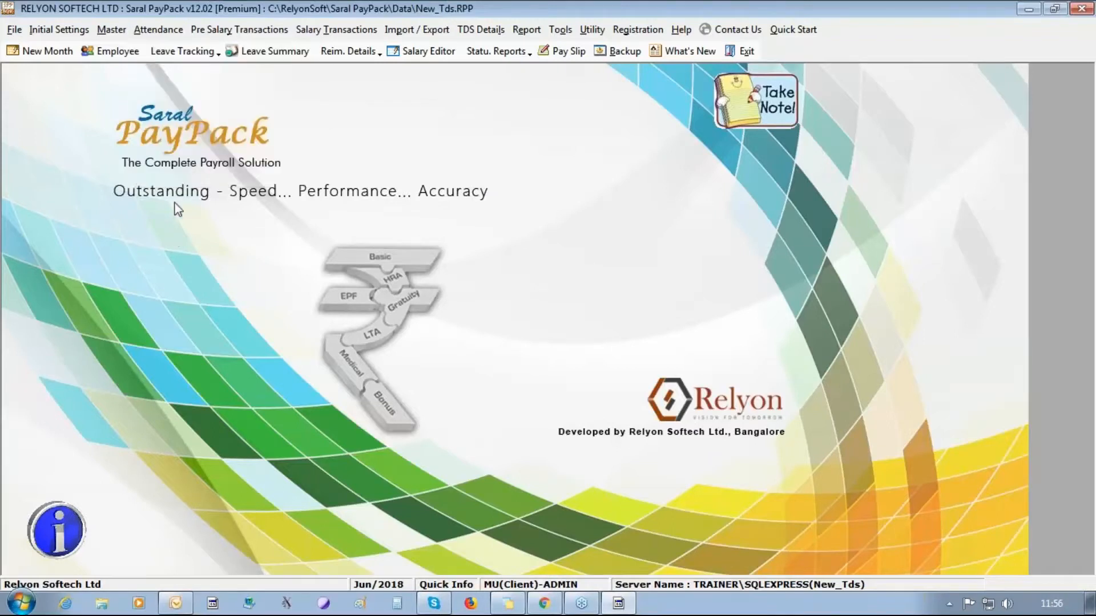
click(154, 31)
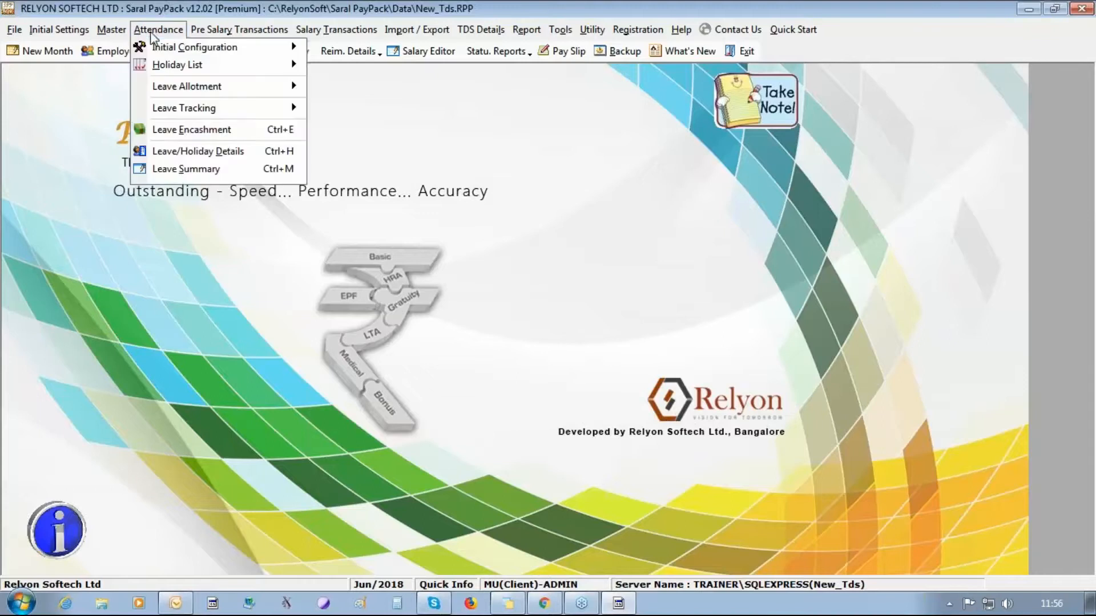
click(187, 132)
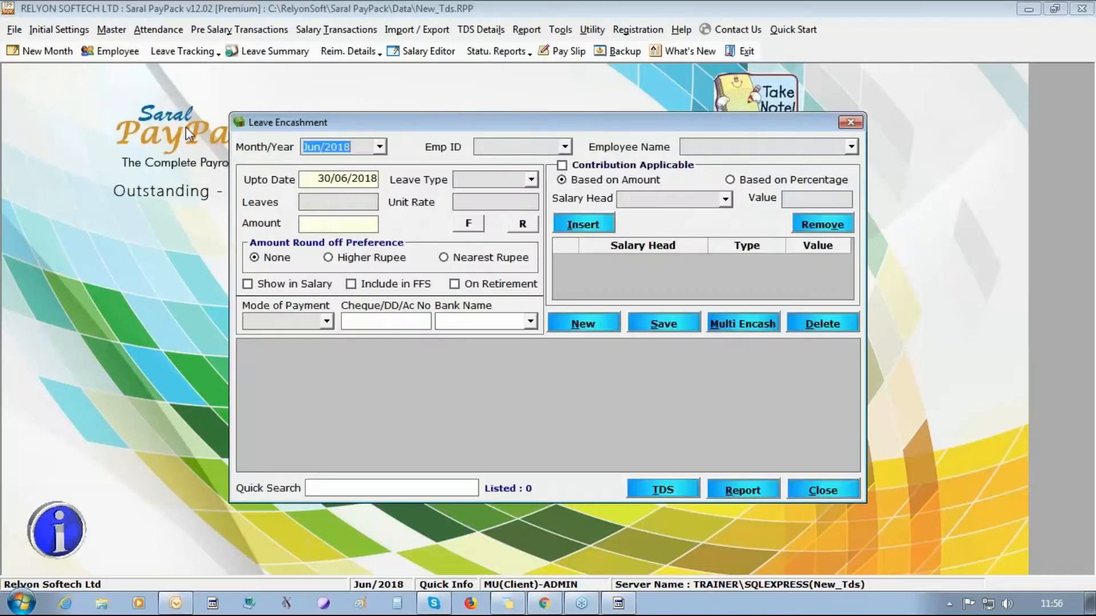
click(565, 148)
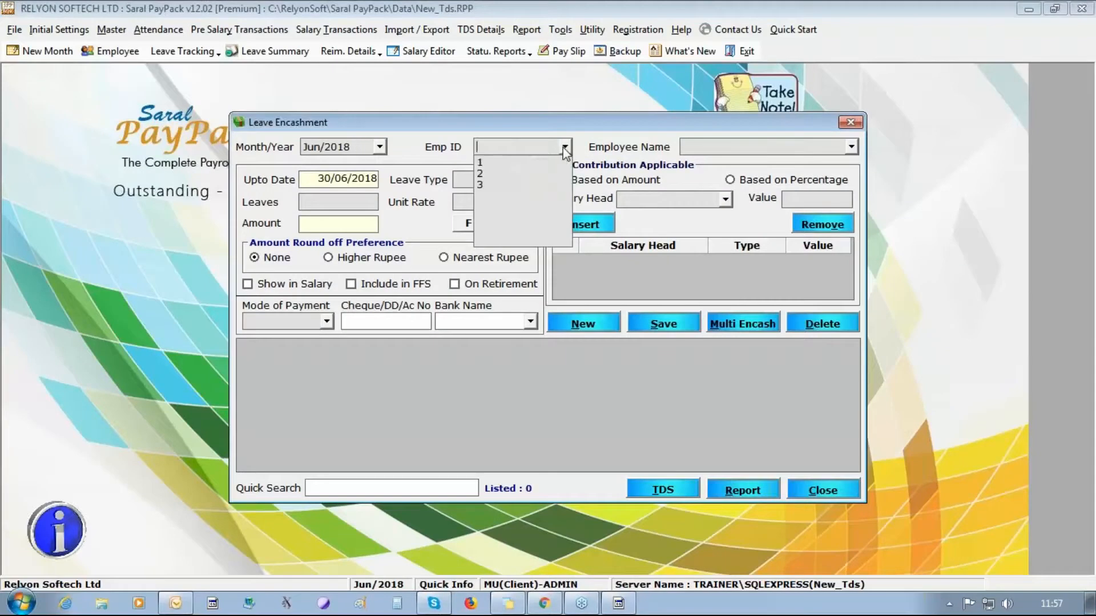
click(530, 192)
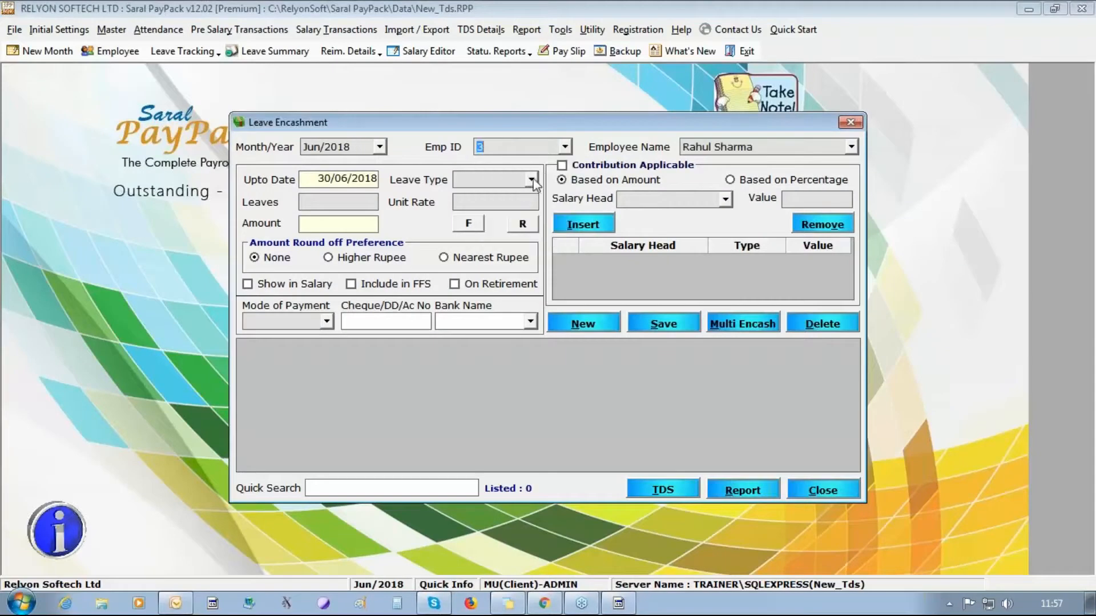
click(531, 179)
click(485, 193)
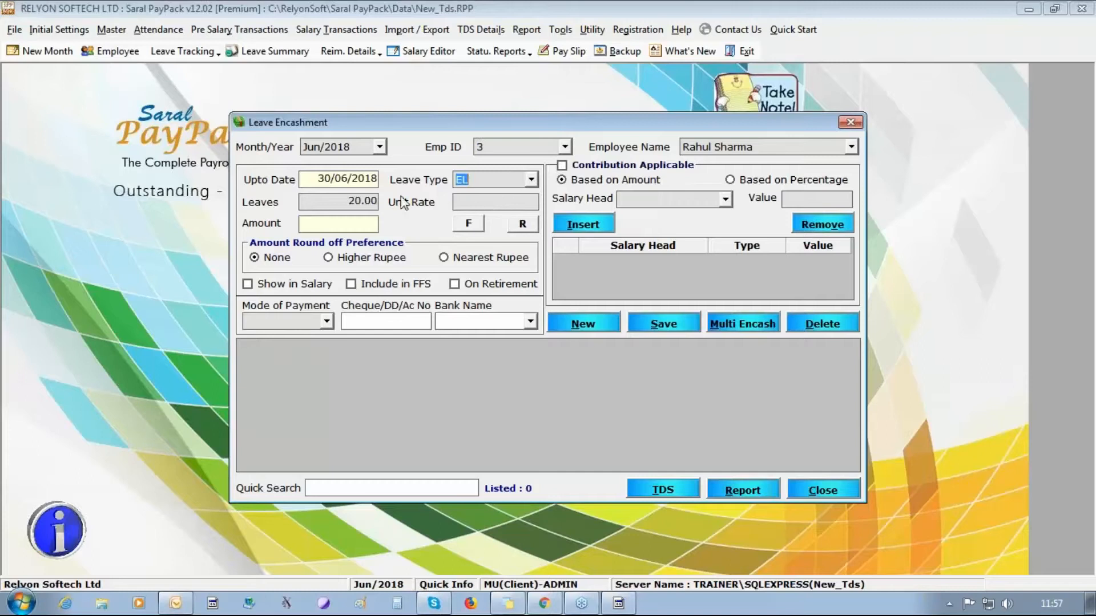
click(380, 147)
click(360, 174)
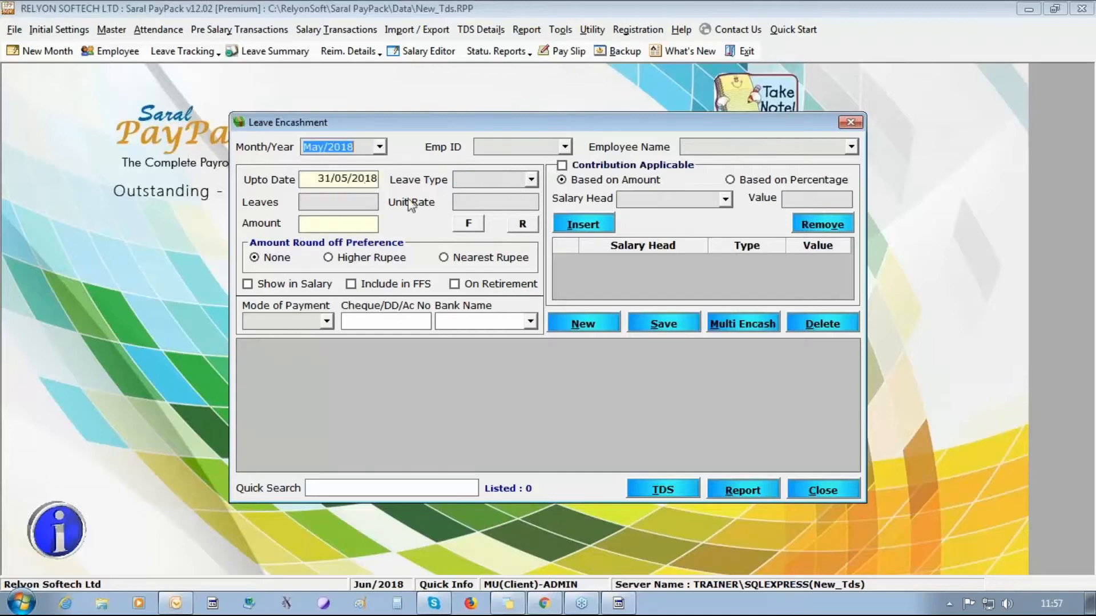
click(532, 180)
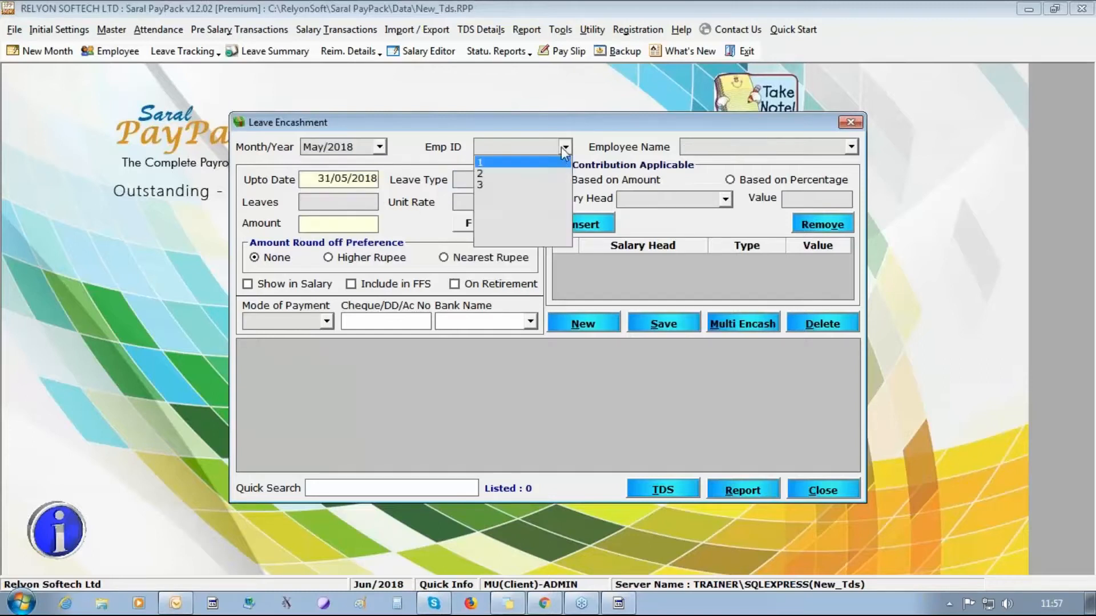
click(564, 147)
click(559, 162)
click(532, 180)
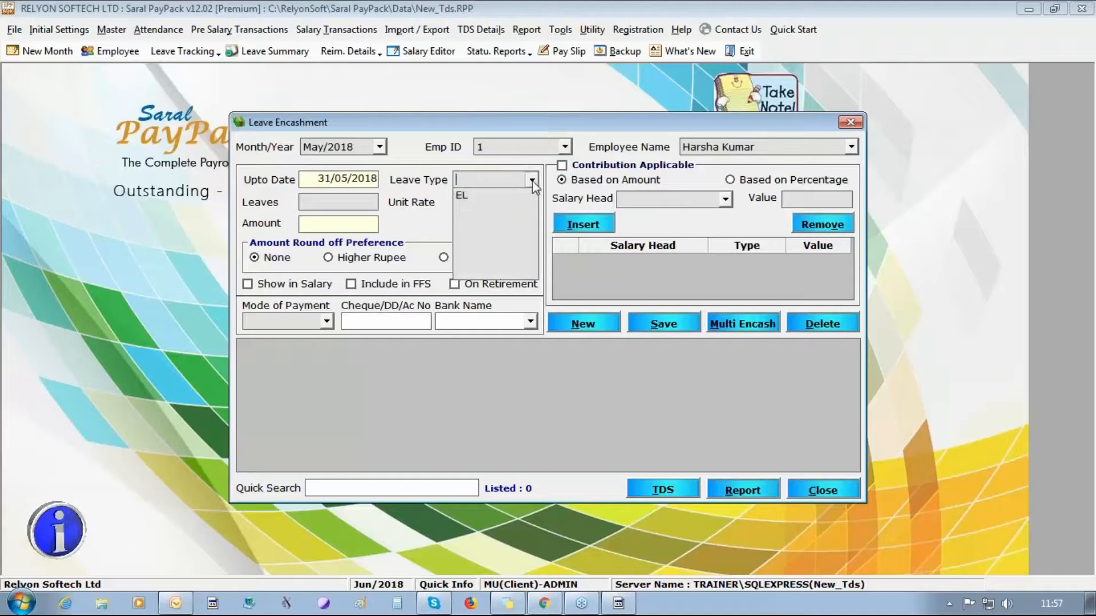
click(517, 194)
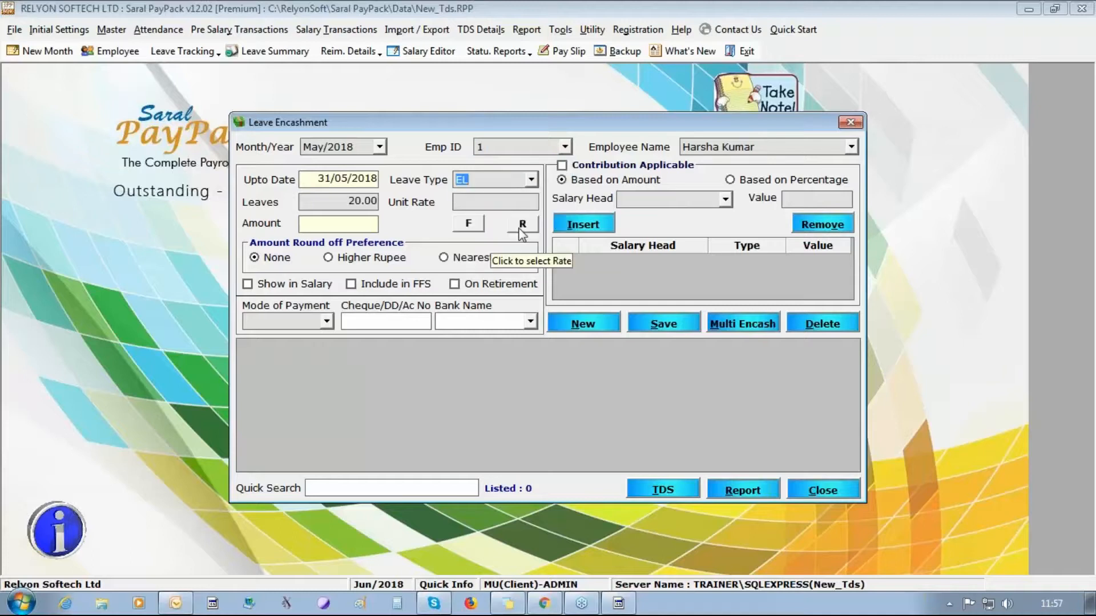
- Build the 870.97 unit rate from BASIC and Da, rounding to the higher rupee
drag(337, 203, 640, 214)
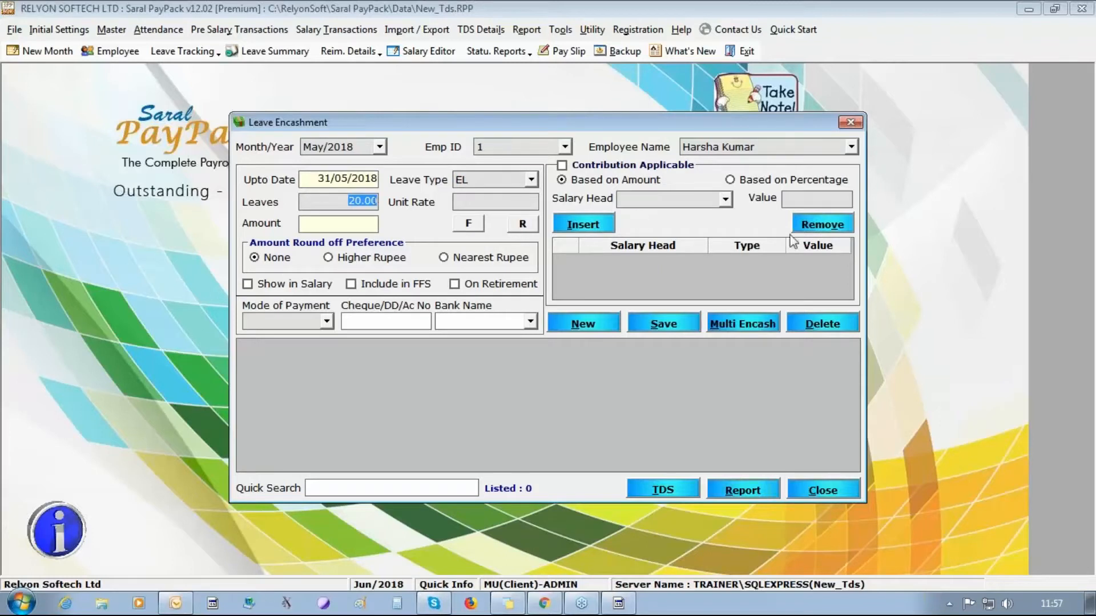
click(484, 200)
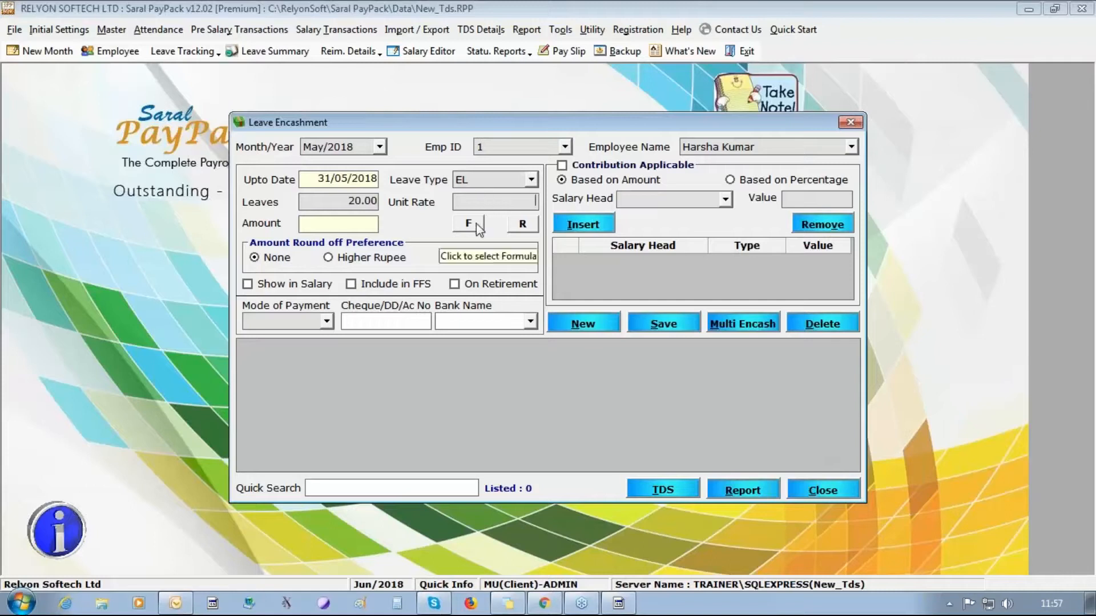
click(469, 224)
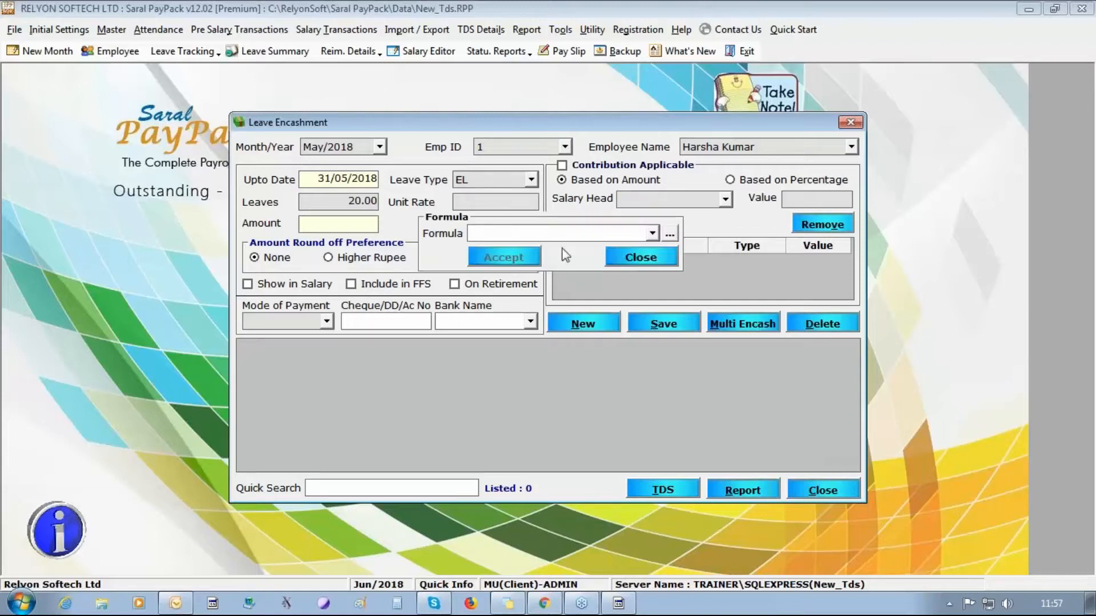
click(631, 259)
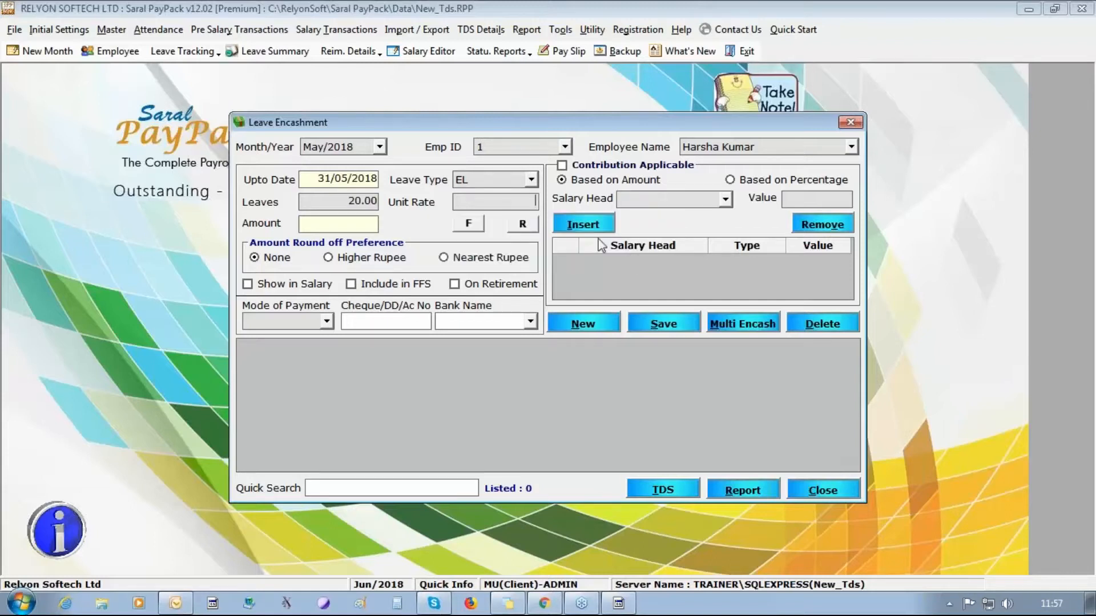
click(531, 224)
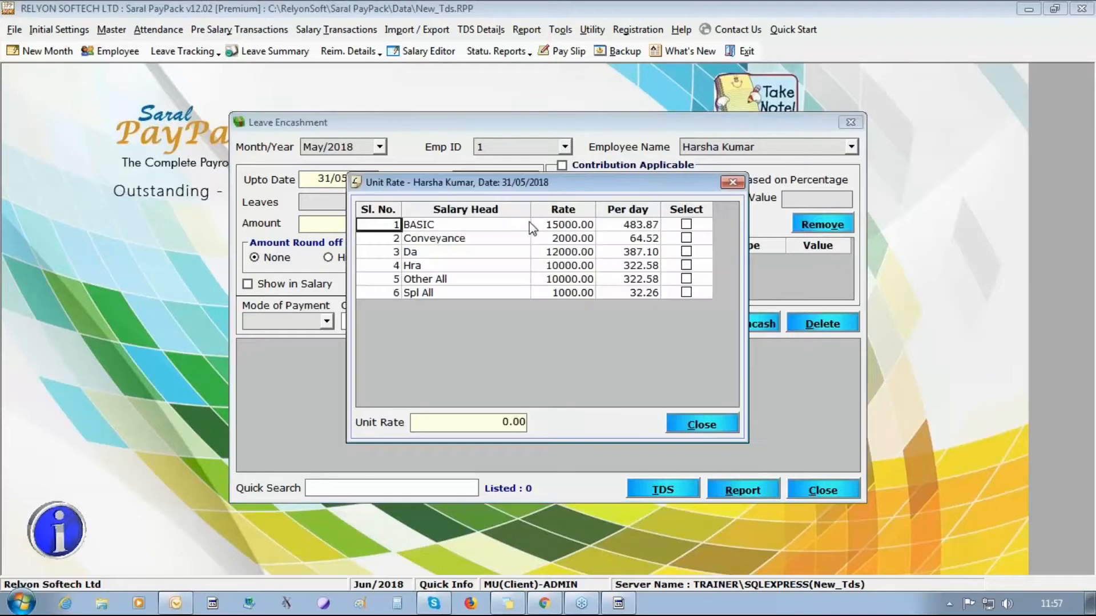
click(686, 225)
click(686, 251)
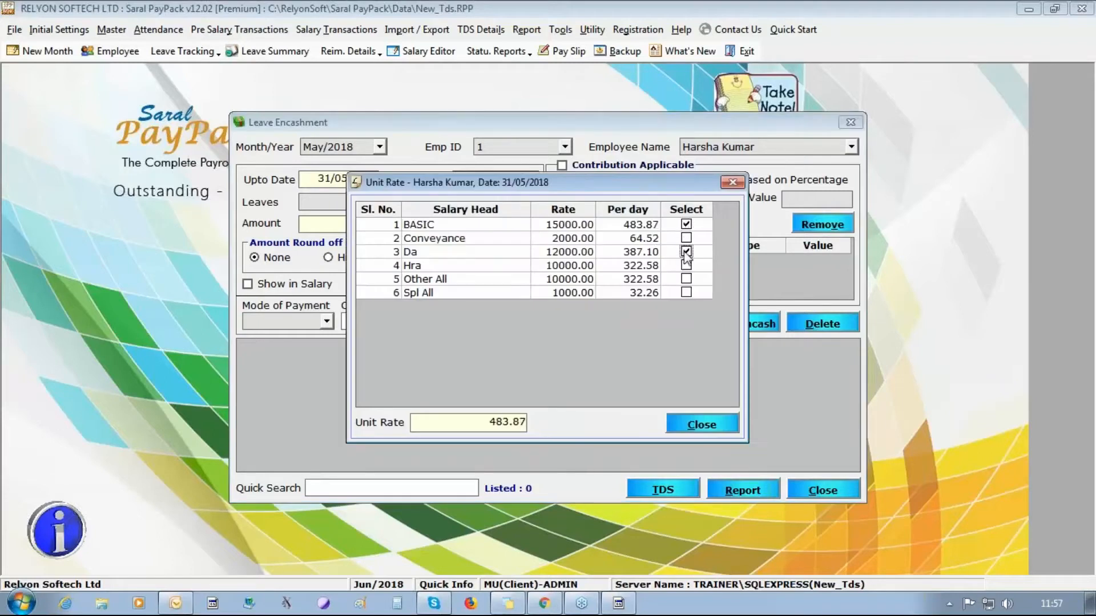
click(699, 423)
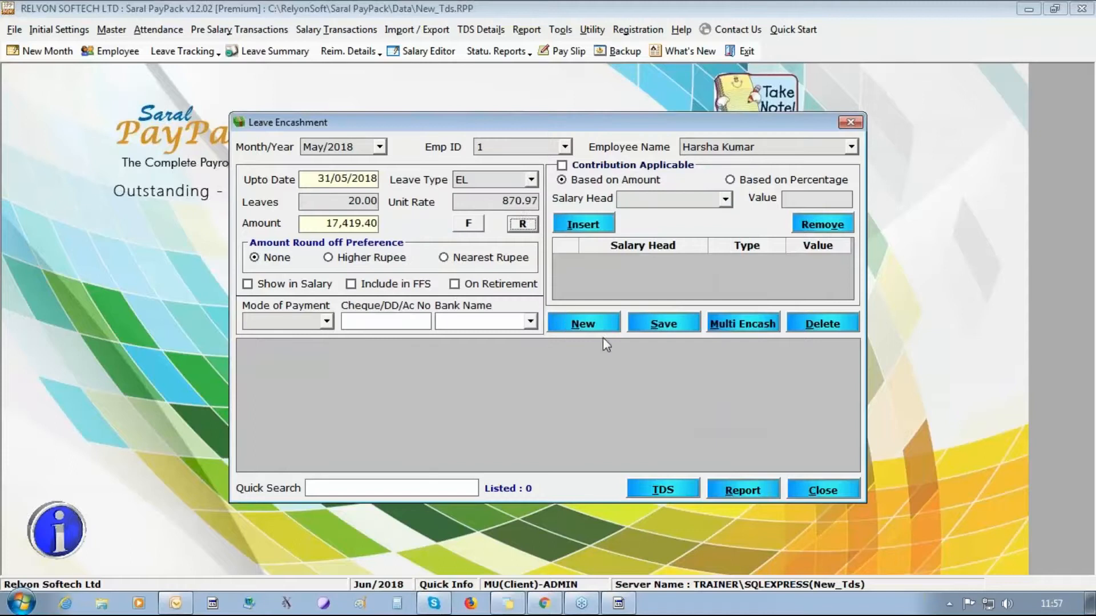
click(524, 224)
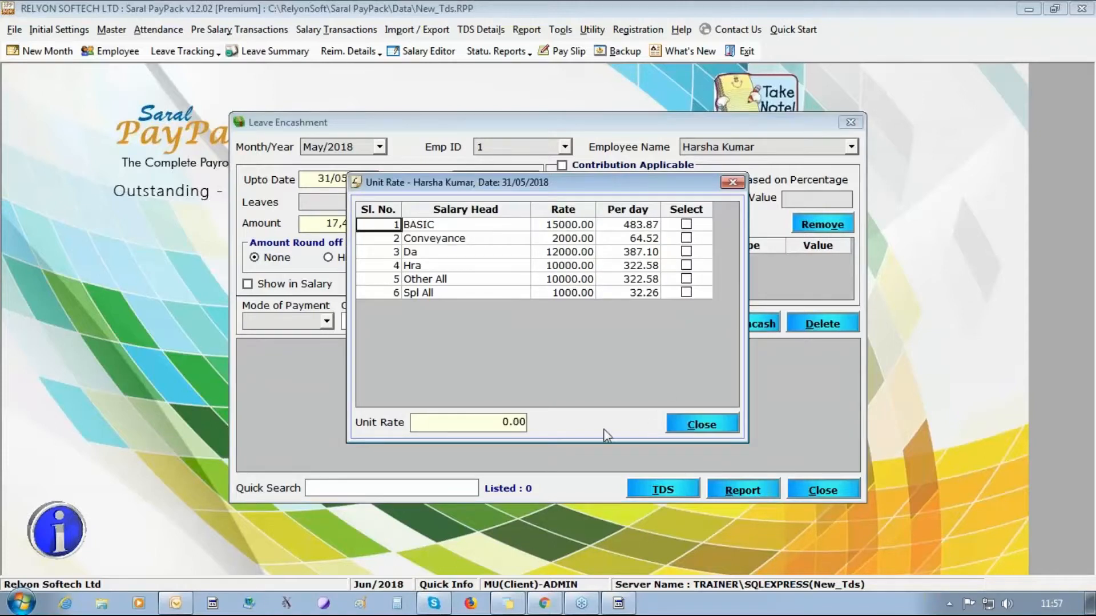
click(703, 427)
click(365, 258)
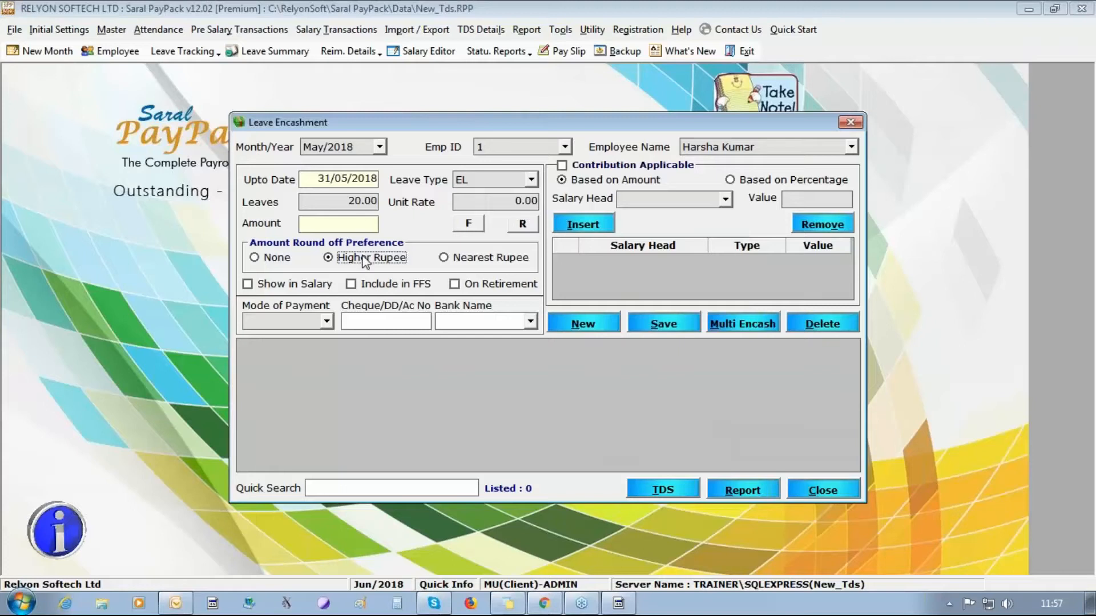
click(524, 223)
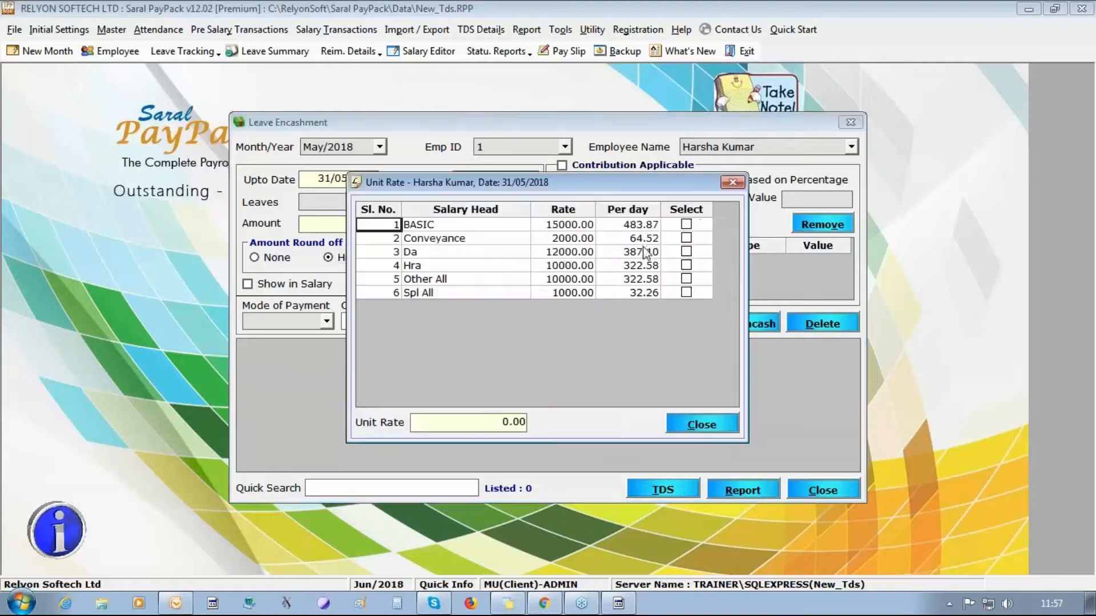
click(686, 224)
click(686, 252)
click(702, 425)
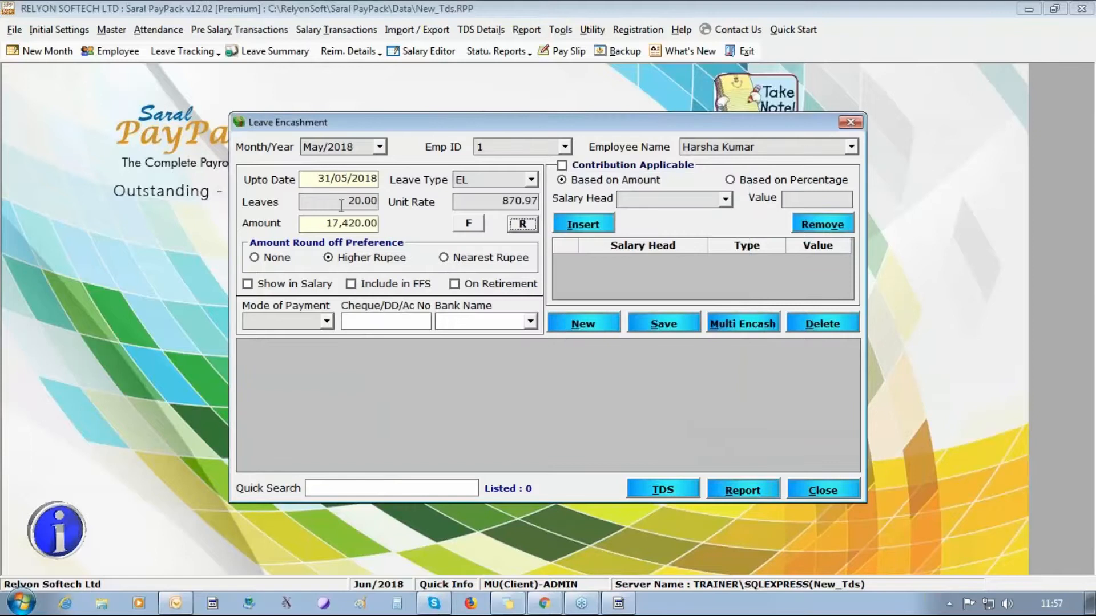
drag(494, 201, 555, 206)
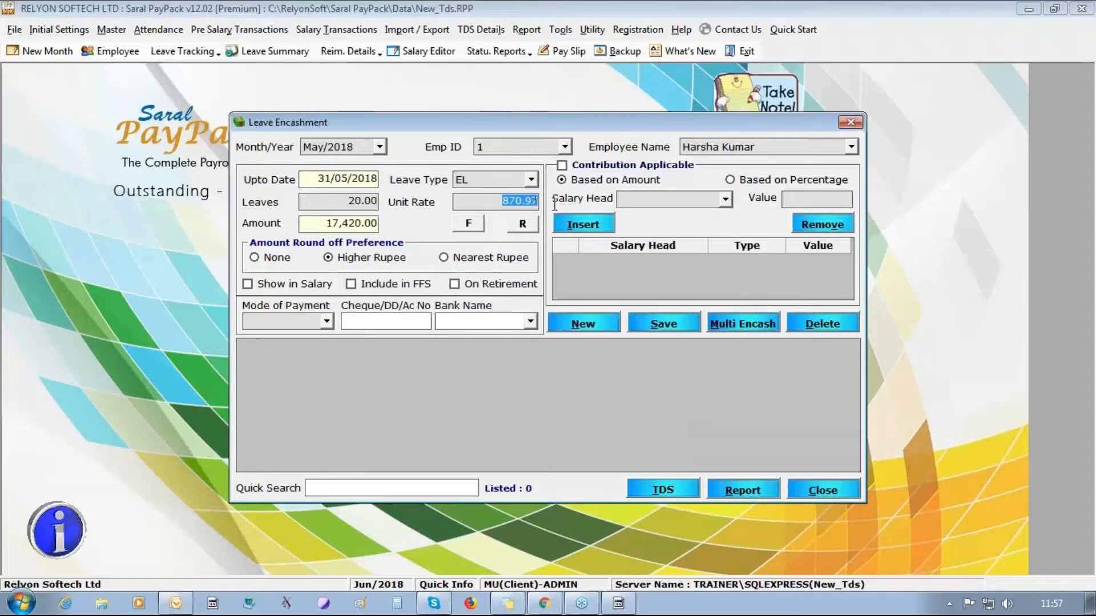
- Pay the 17,420.00 encashment with salary and save it, encashing all 20 leaves
click(294, 284)
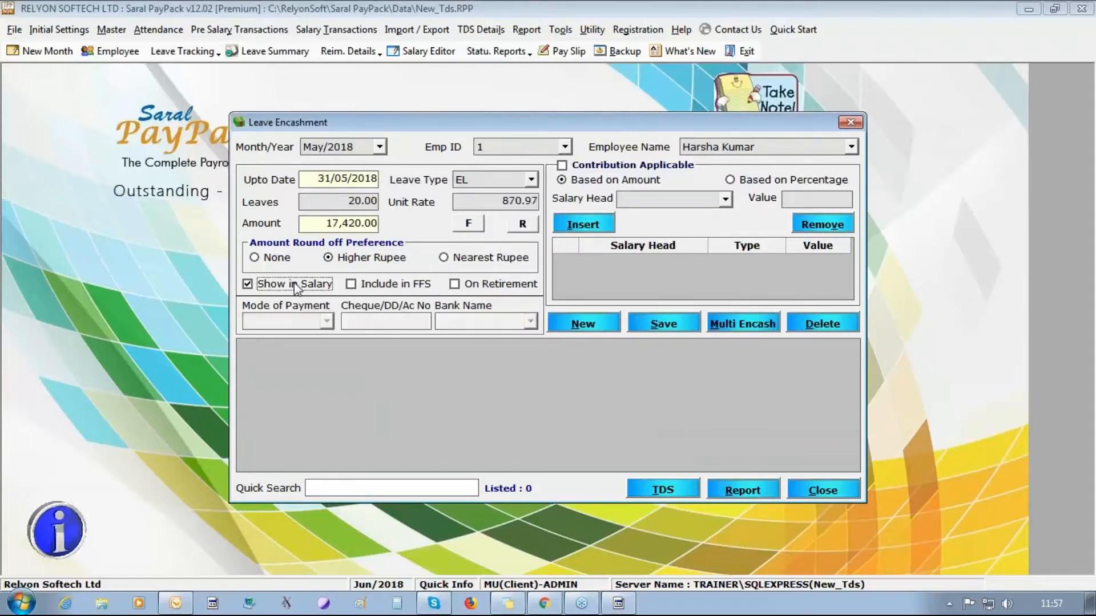
click(666, 325)
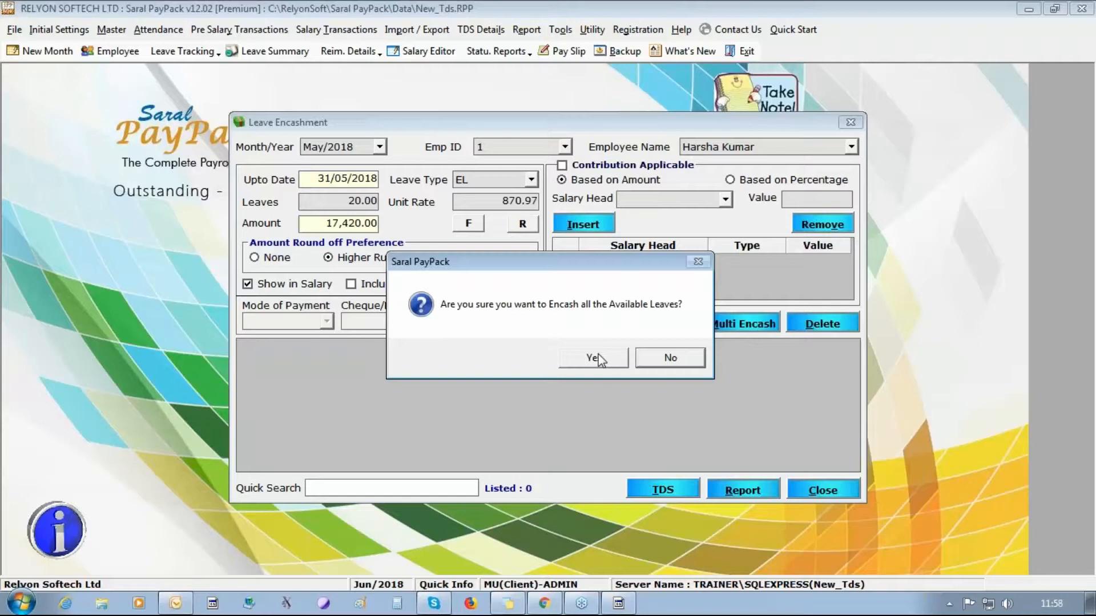
click(593, 359)
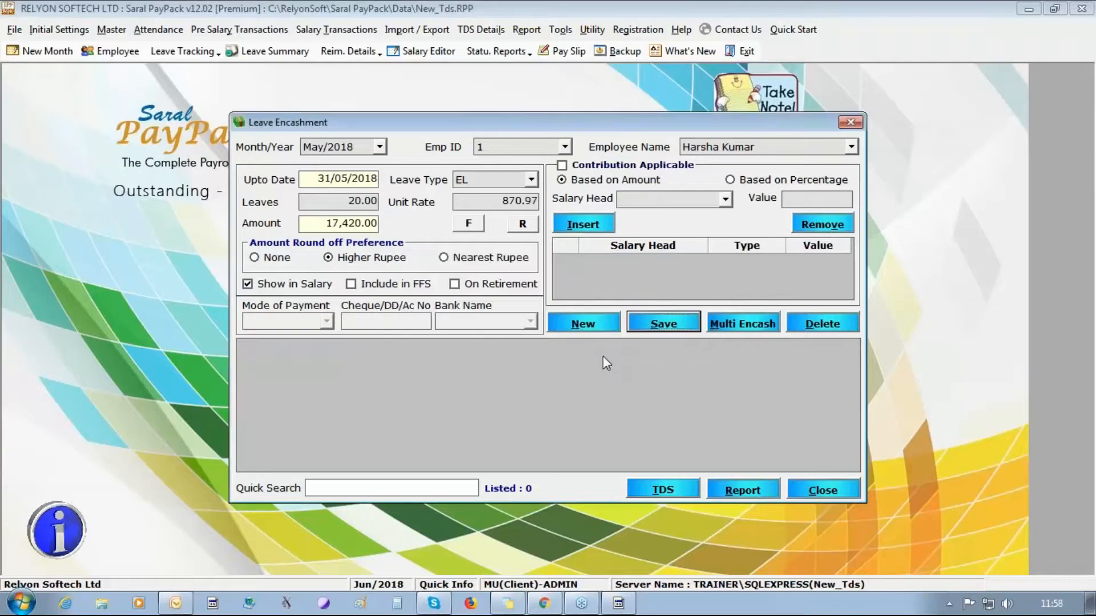
click(570, 358)
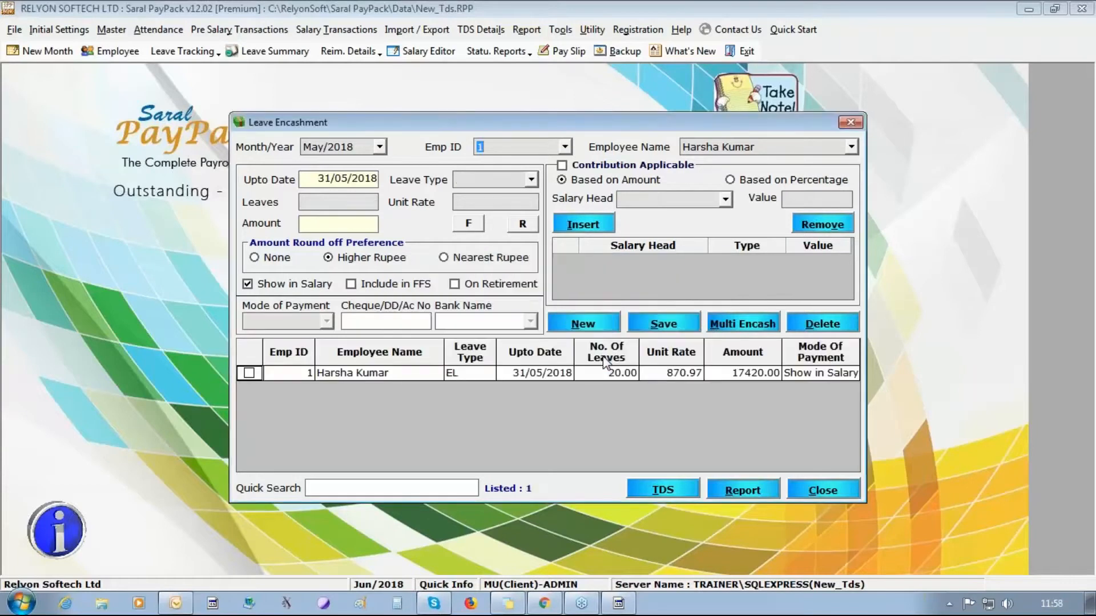
click(545, 373)
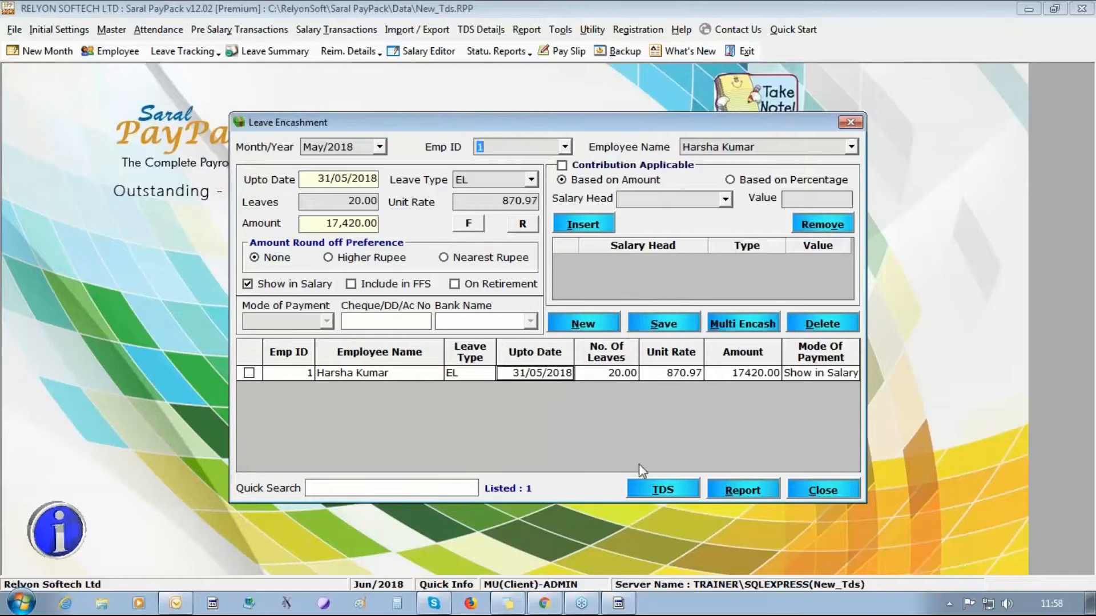
click(638, 489)
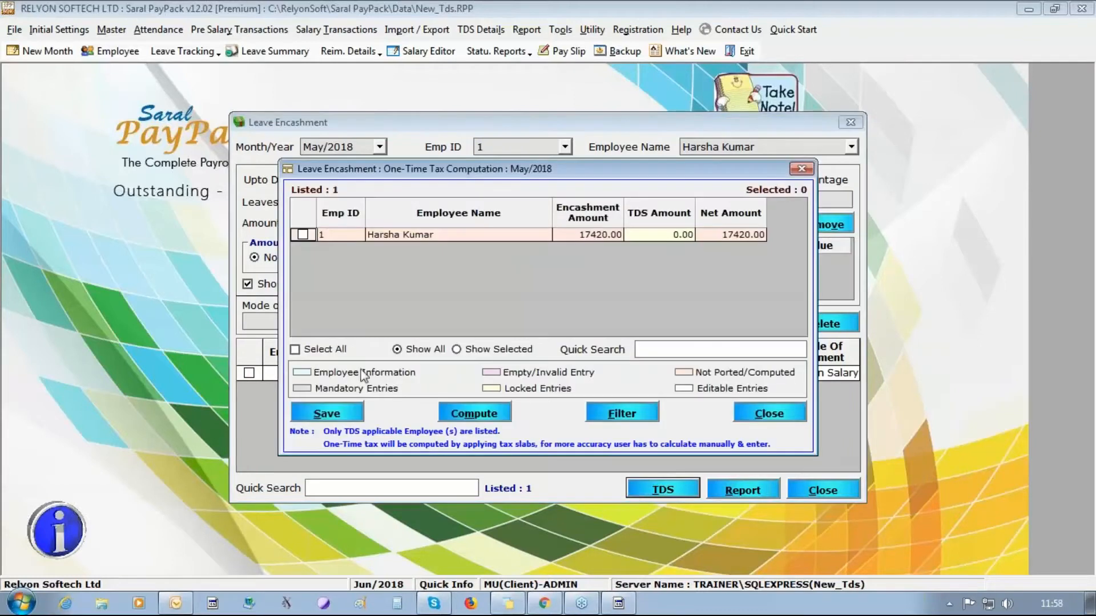
- Attempt one-time tax on the 17420.00 encashment, save despite the not-ported warning, and close
click(319, 349)
click(462, 415)
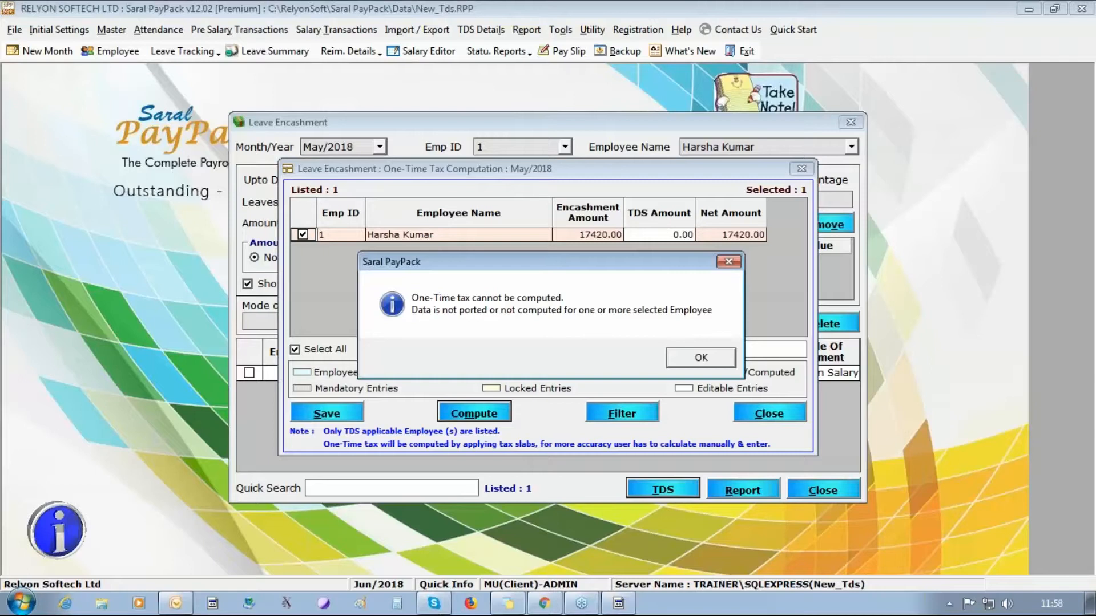
click(687, 358)
click(322, 413)
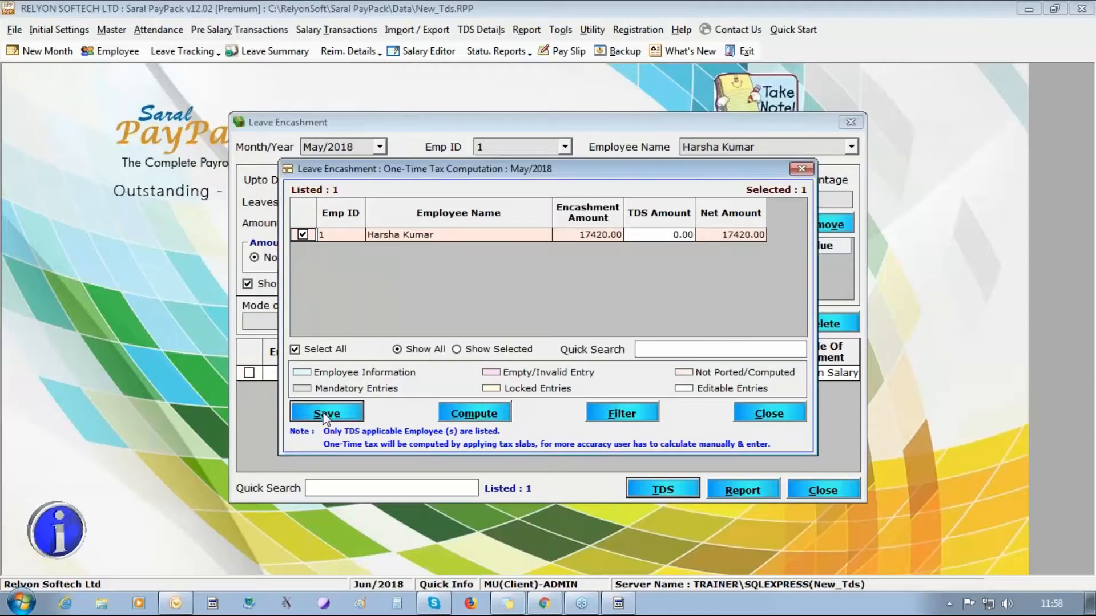
click(570, 358)
click(803, 417)
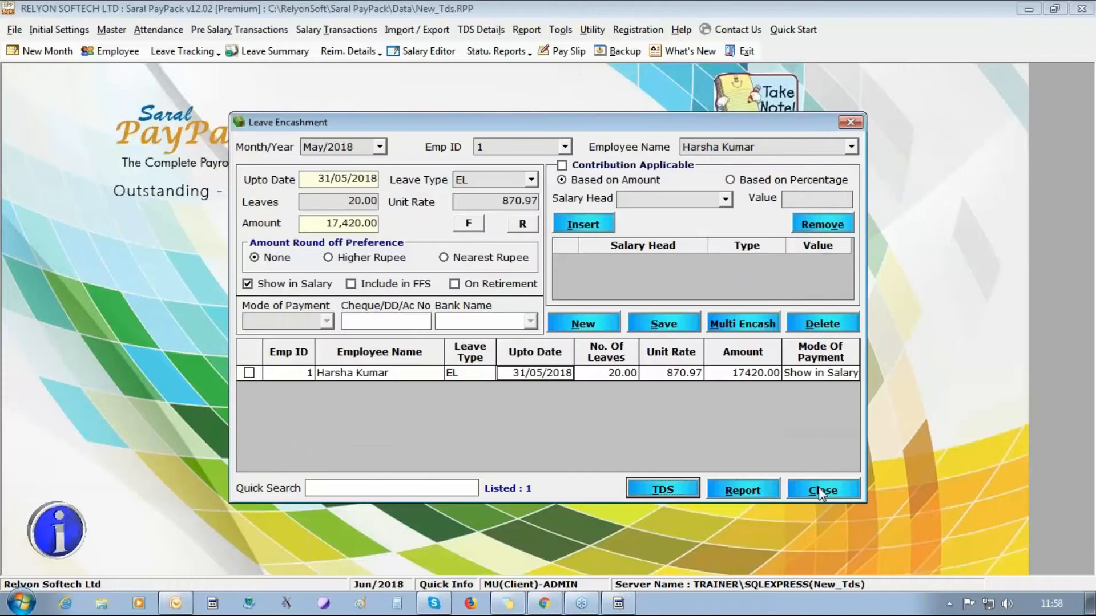
click(818, 489)
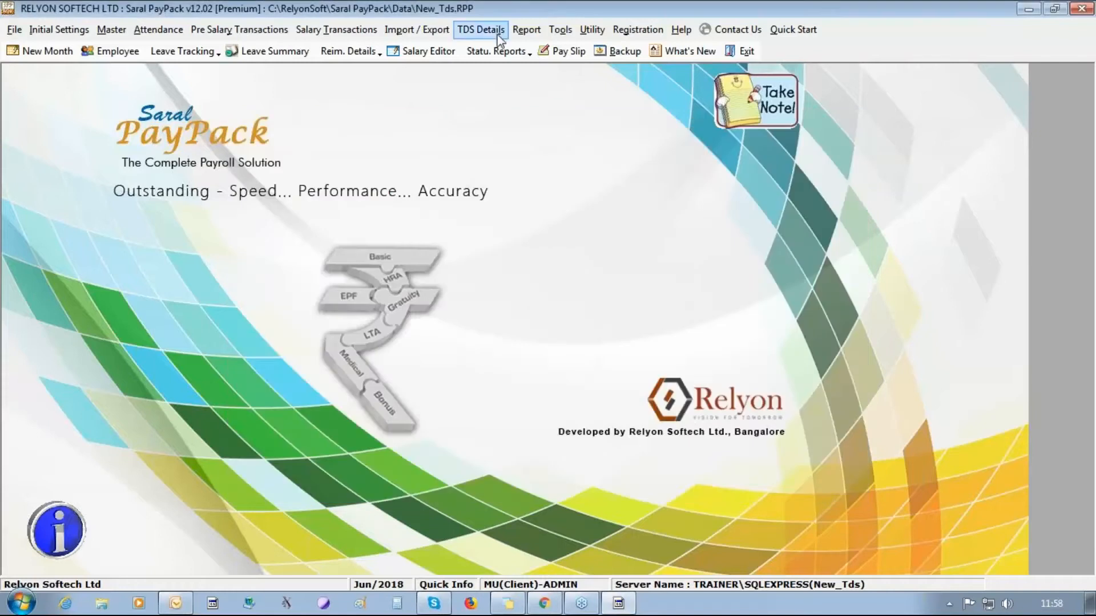
- Re-port the 2018-2019 TDS details for all three employees, accepting both update prompts
click(483, 29)
click(499, 136)
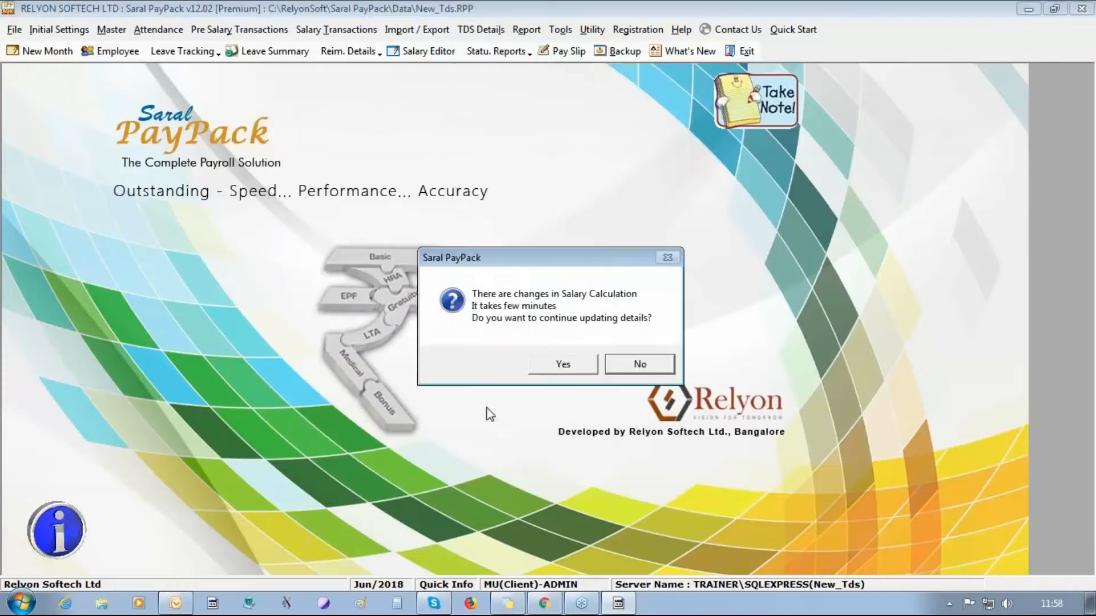
click(571, 357)
click(570, 358)
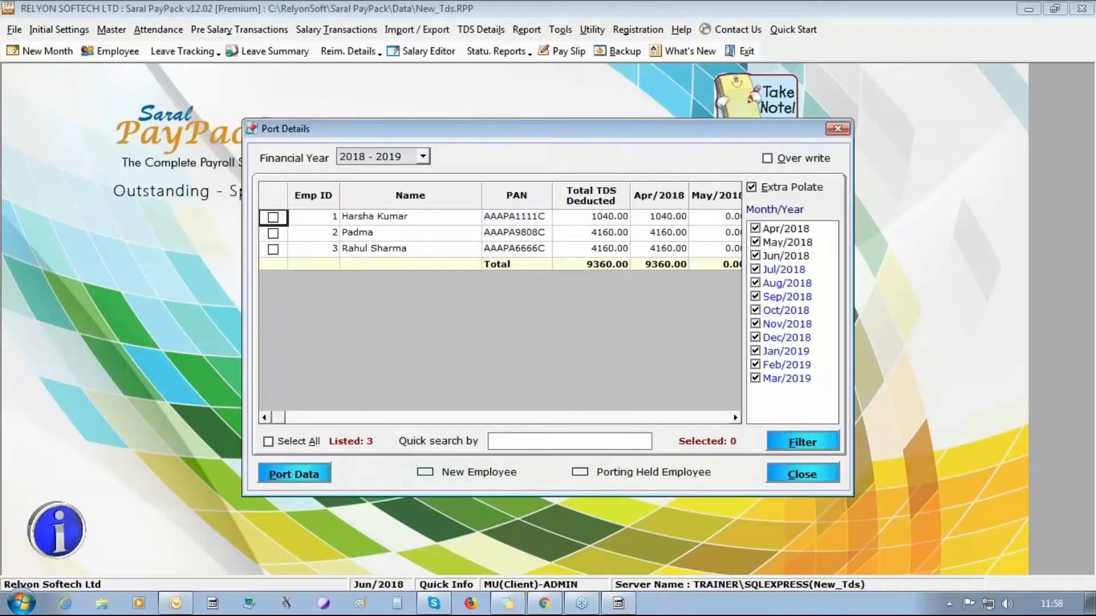
click(269, 442)
click(292, 475)
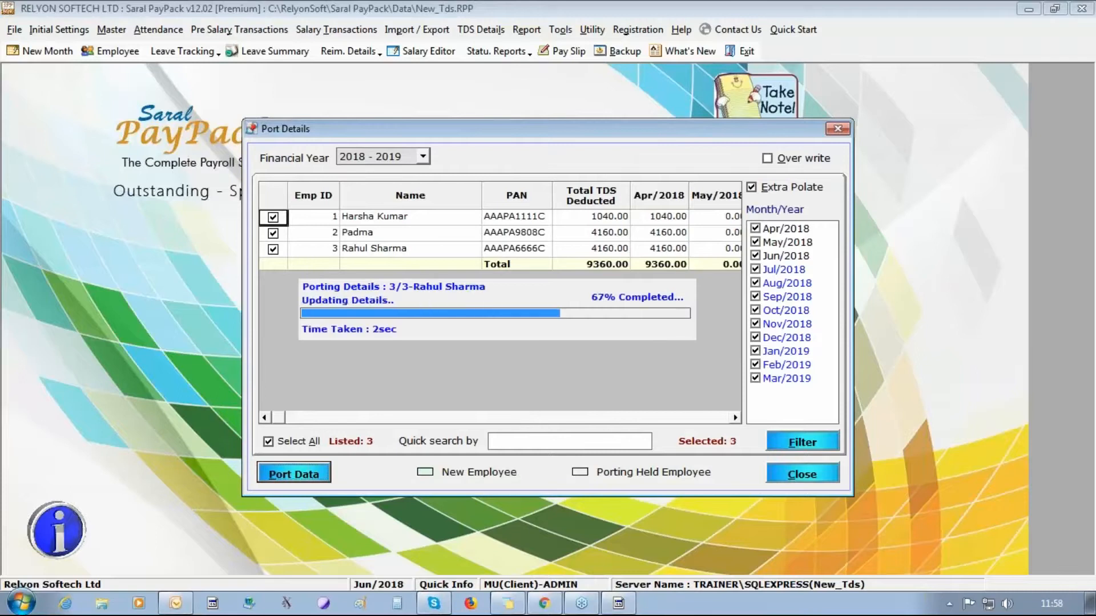
click(597, 365)
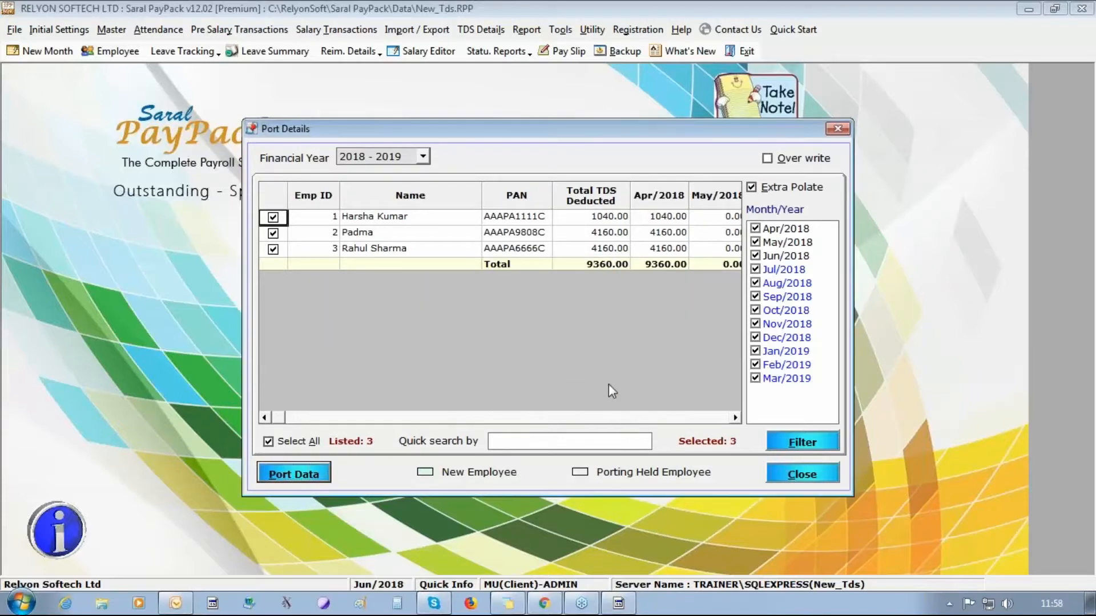
click(774, 478)
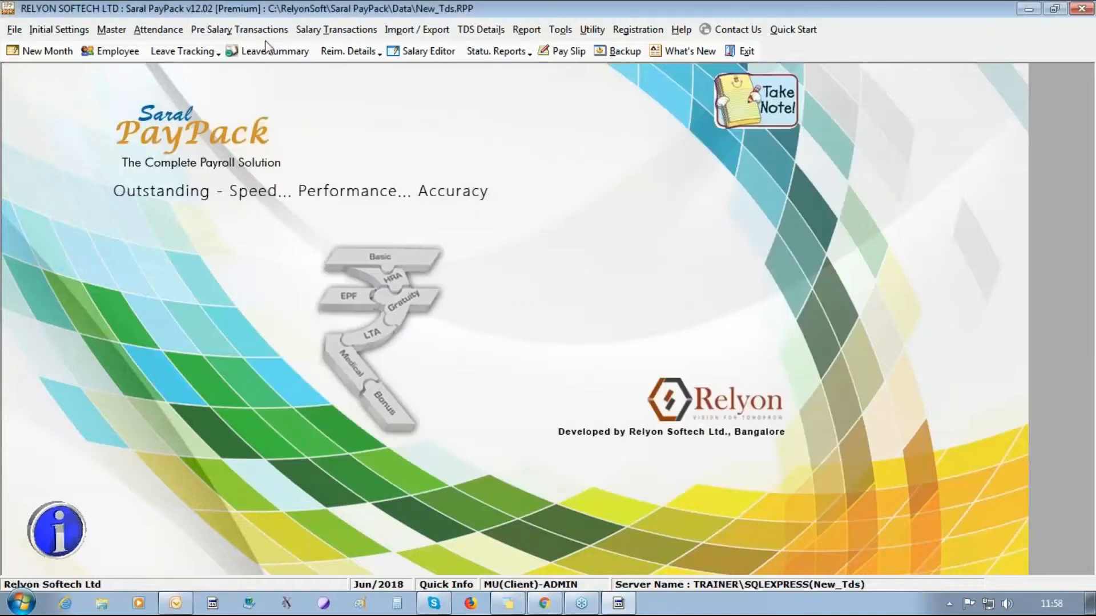
click(162, 30)
- Load employee 1's May/2018 leave encashment record
click(173, 131)
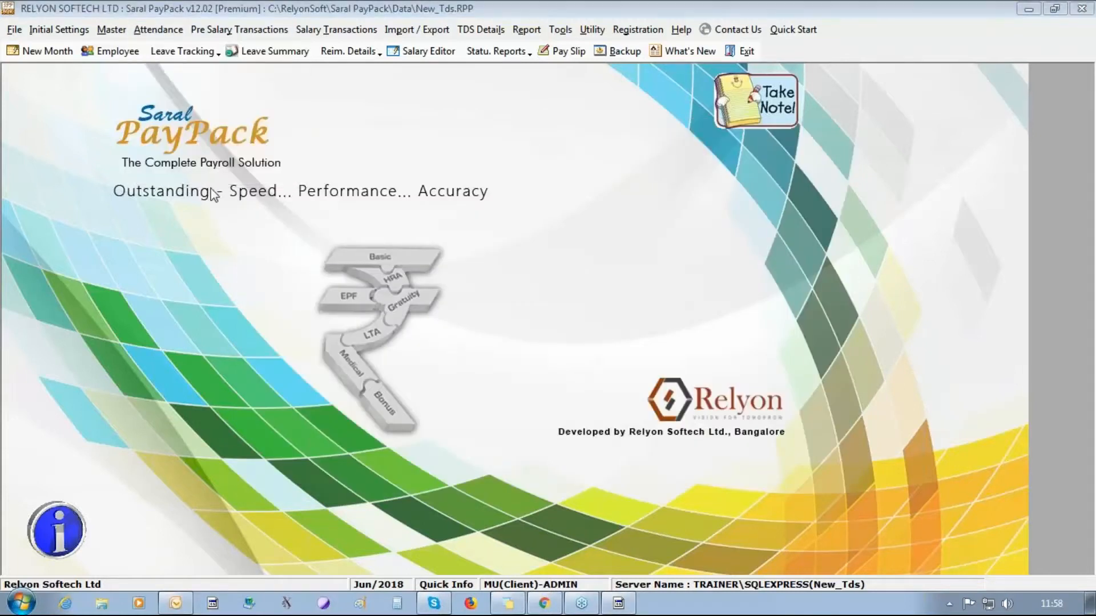
click(562, 147)
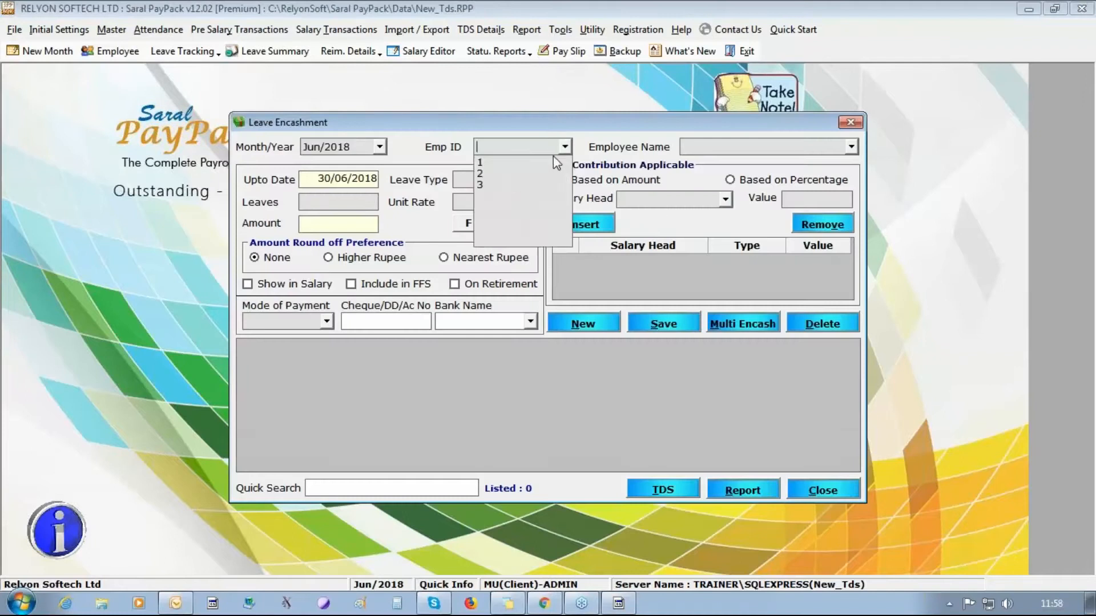
click(484, 163)
click(379, 147)
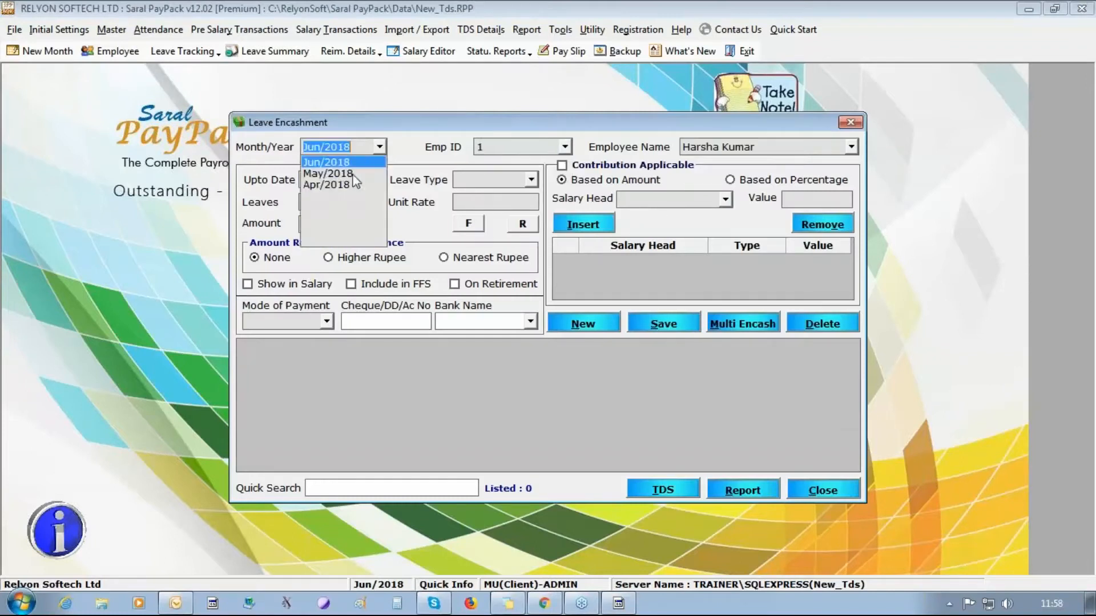
click(328, 173)
click(568, 372)
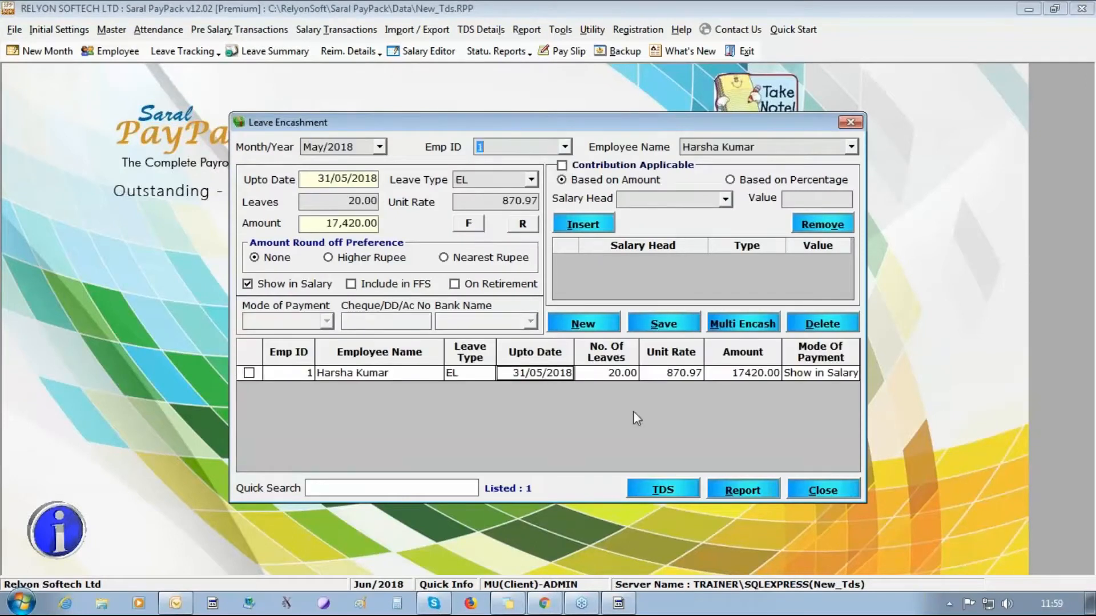
- Compute and save the 906.00 one-time TDS on the 17,420 encashment, then close both windows
click(662, 492)
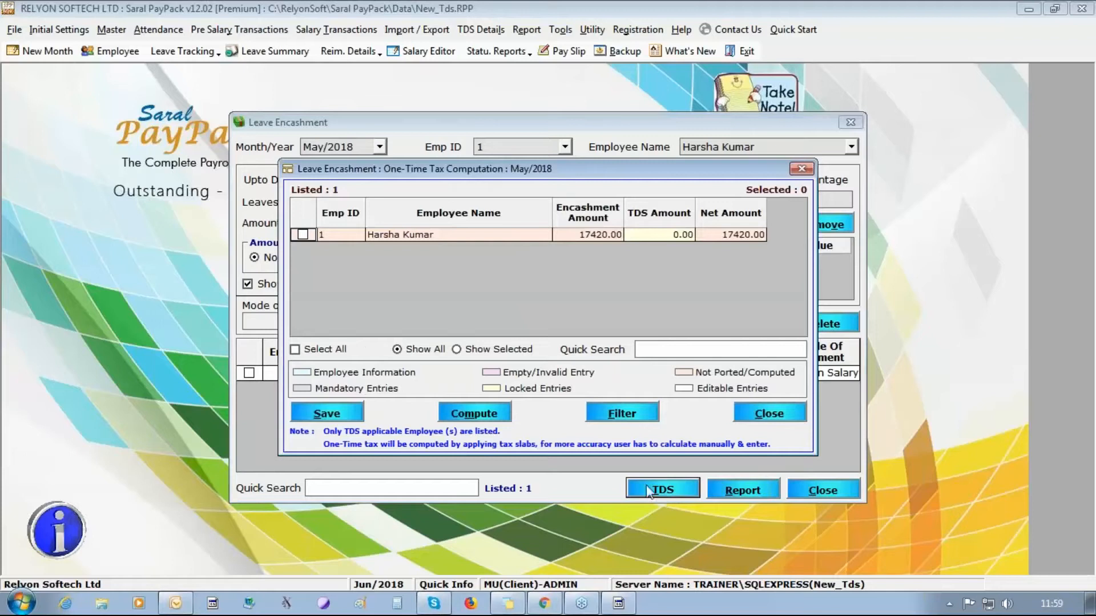
click(324, 348)
click(462, 414)
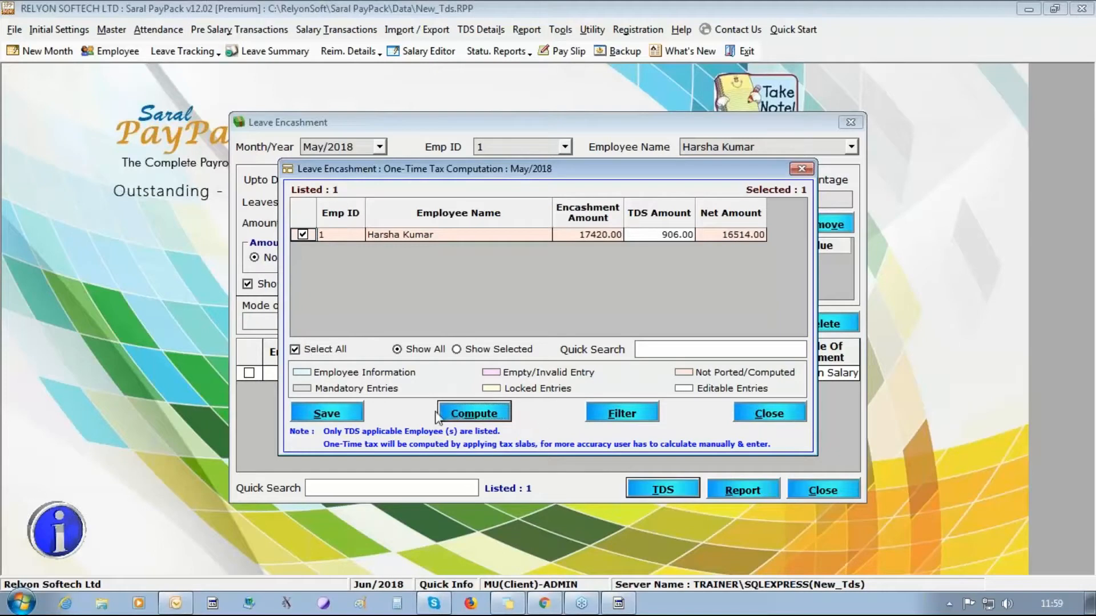
click(678, 235)
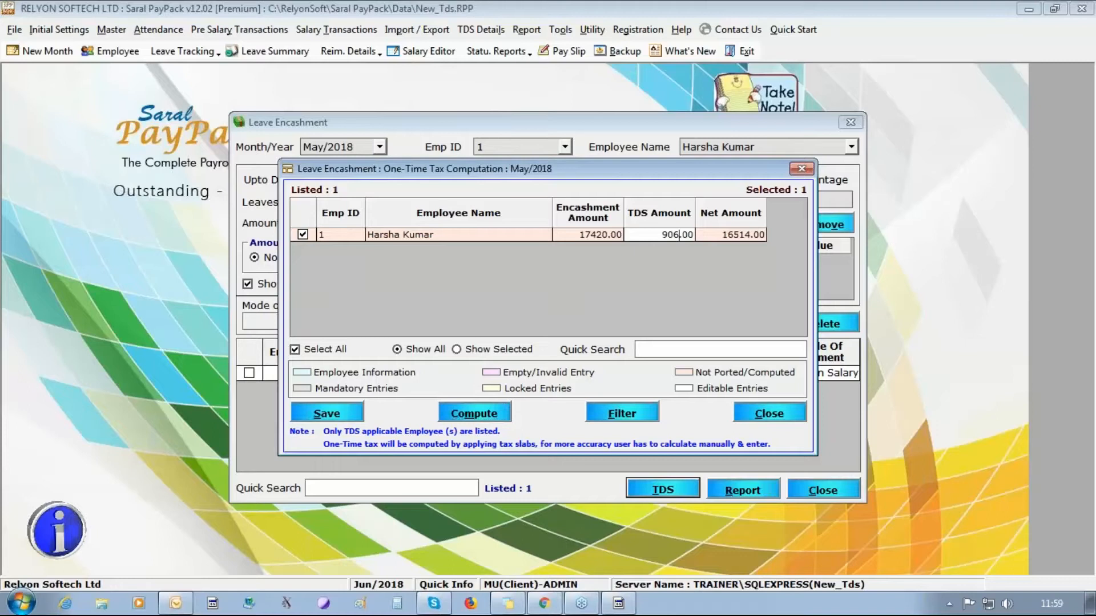
double_click(679, 234)
click(331, 413)
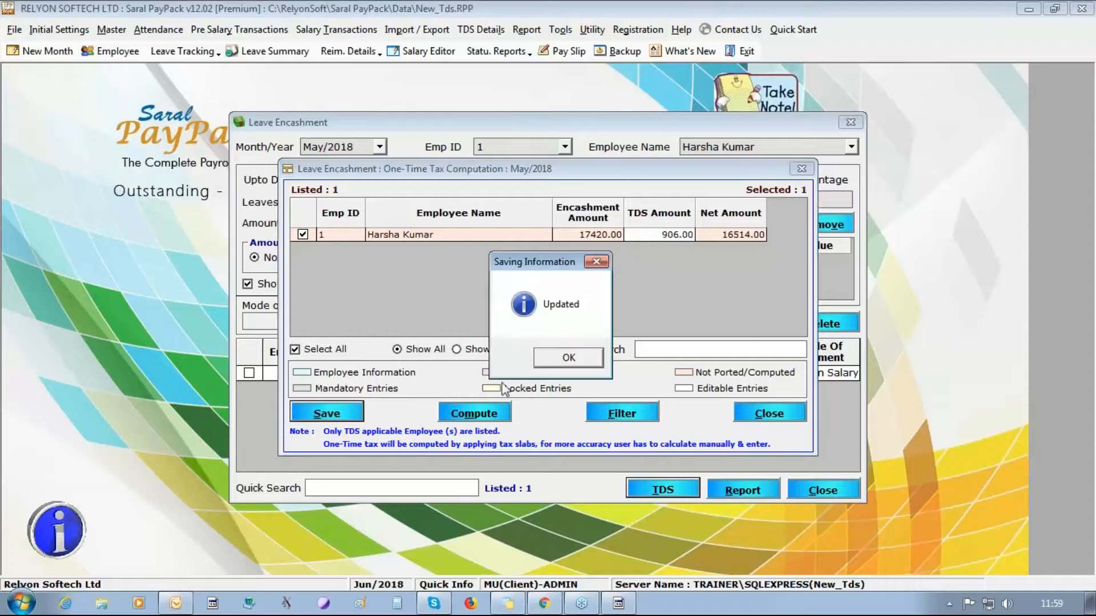
key(Return)
click(750, 414)
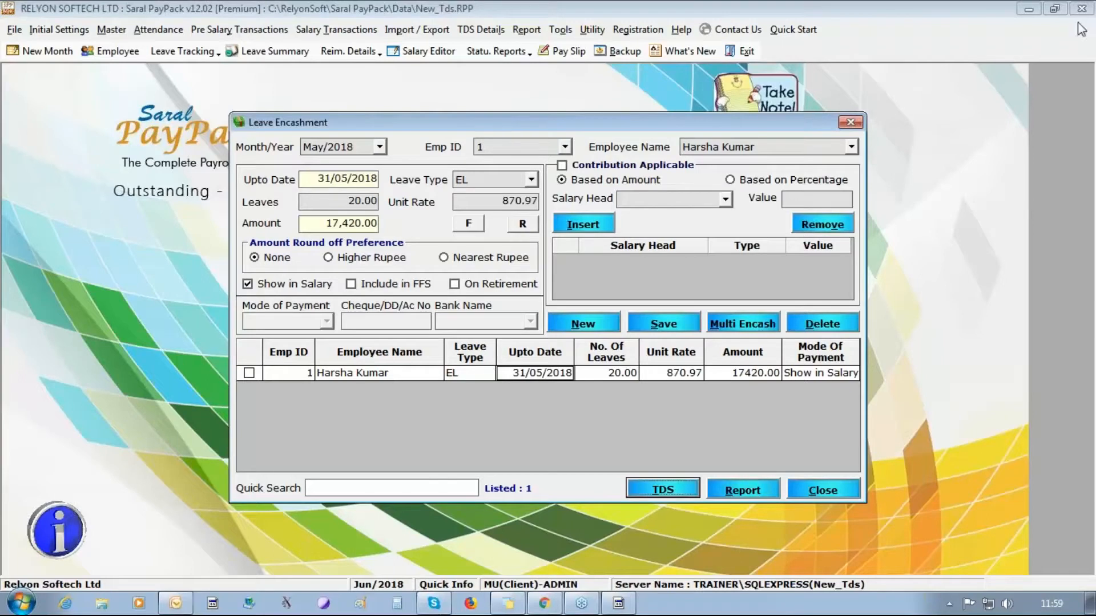
click(836, 489)
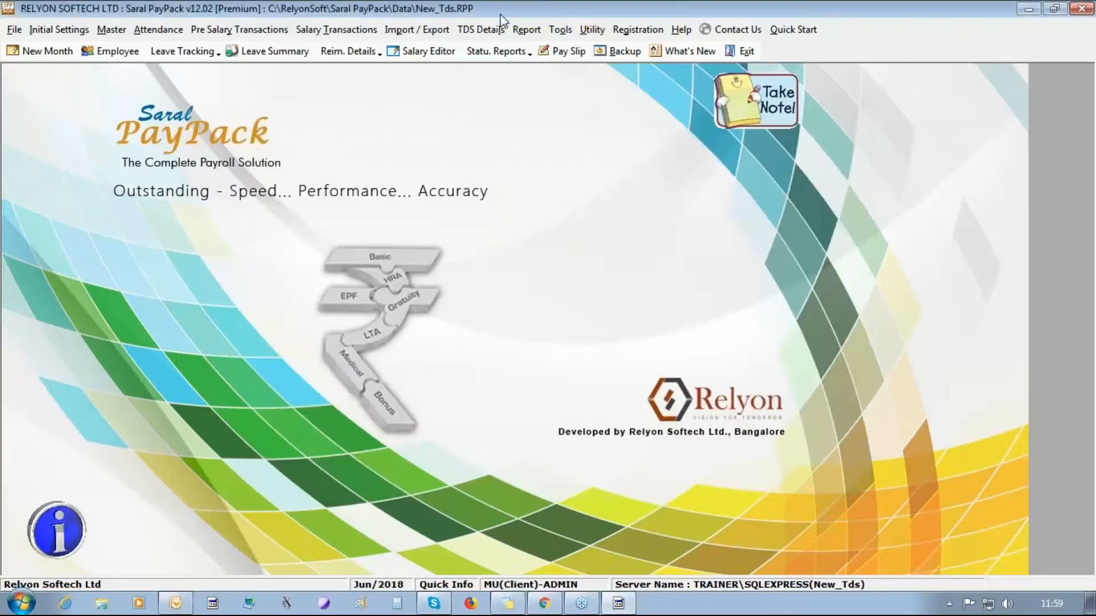
- Port all three employees' salary and TDS details to Saral IncomeTax
click(489, 29)
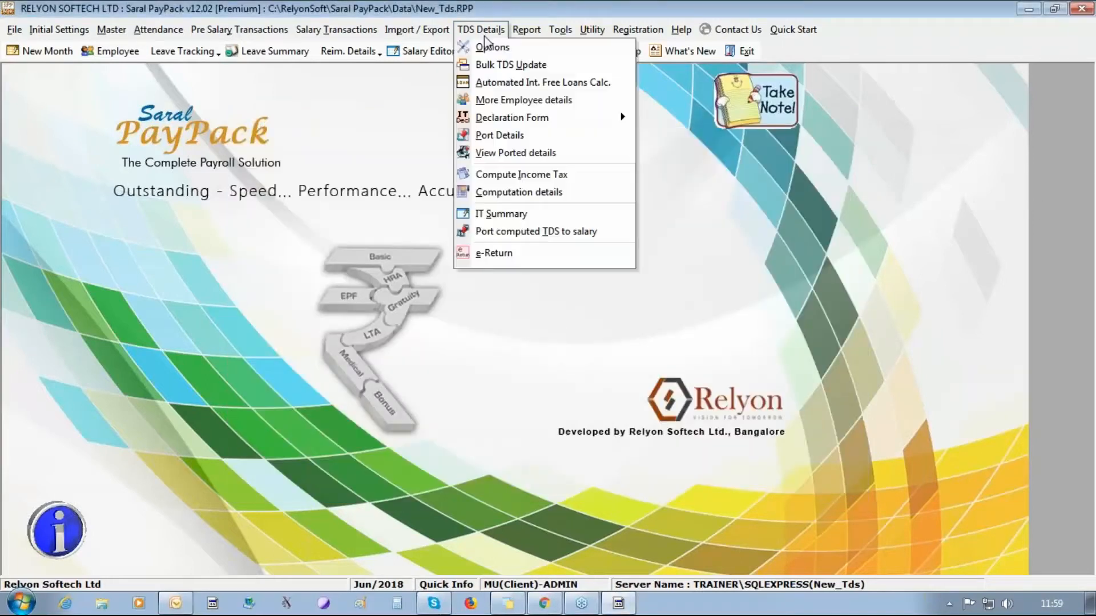
click(496, 137)
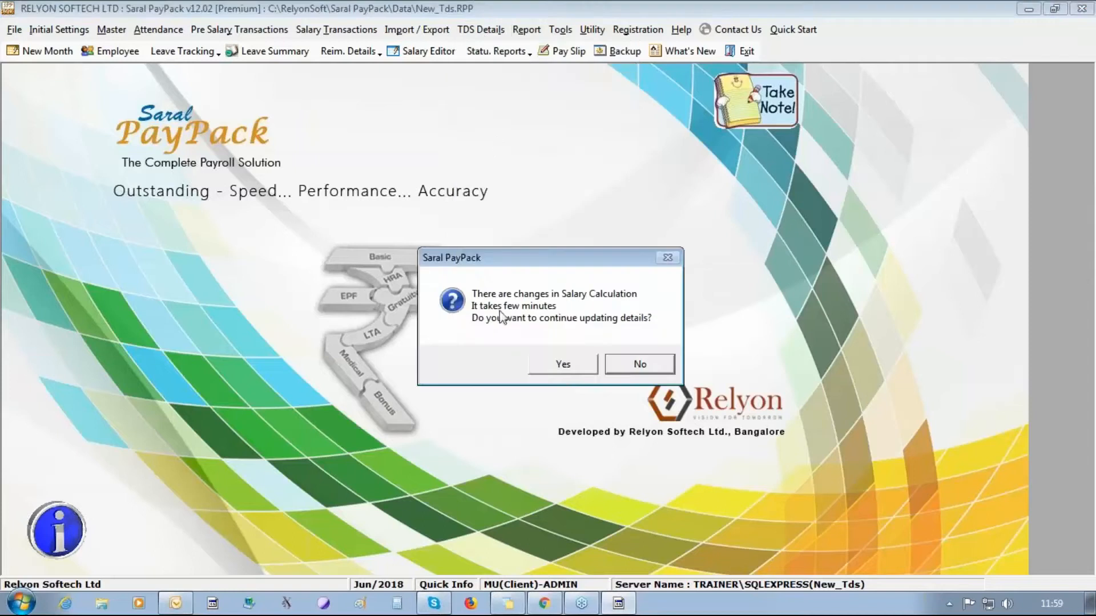
click(563, 365)
click(562, 365)
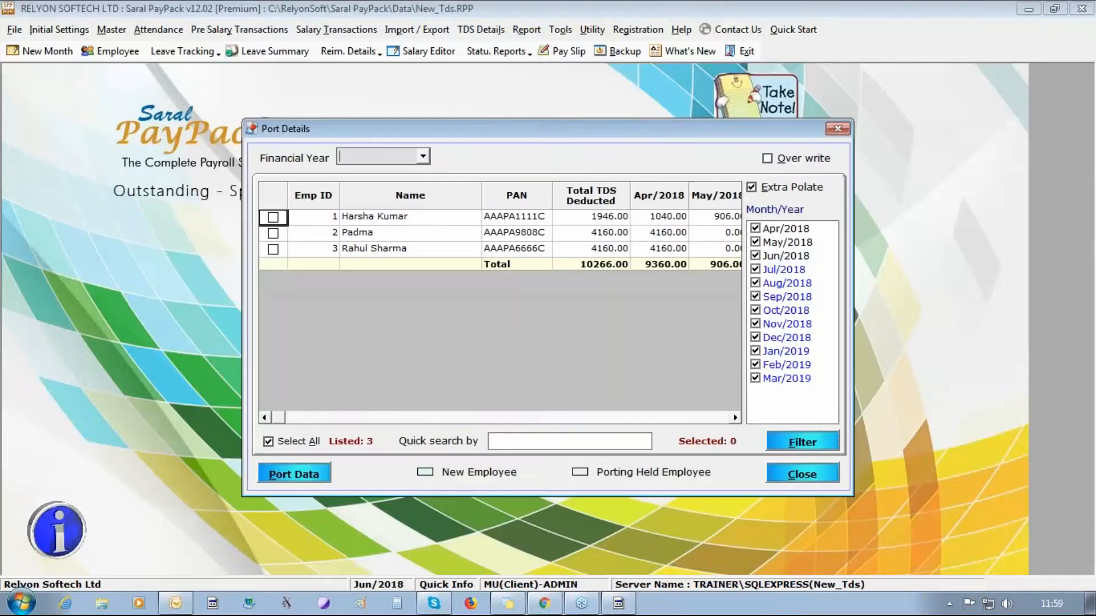
click(306, 471)
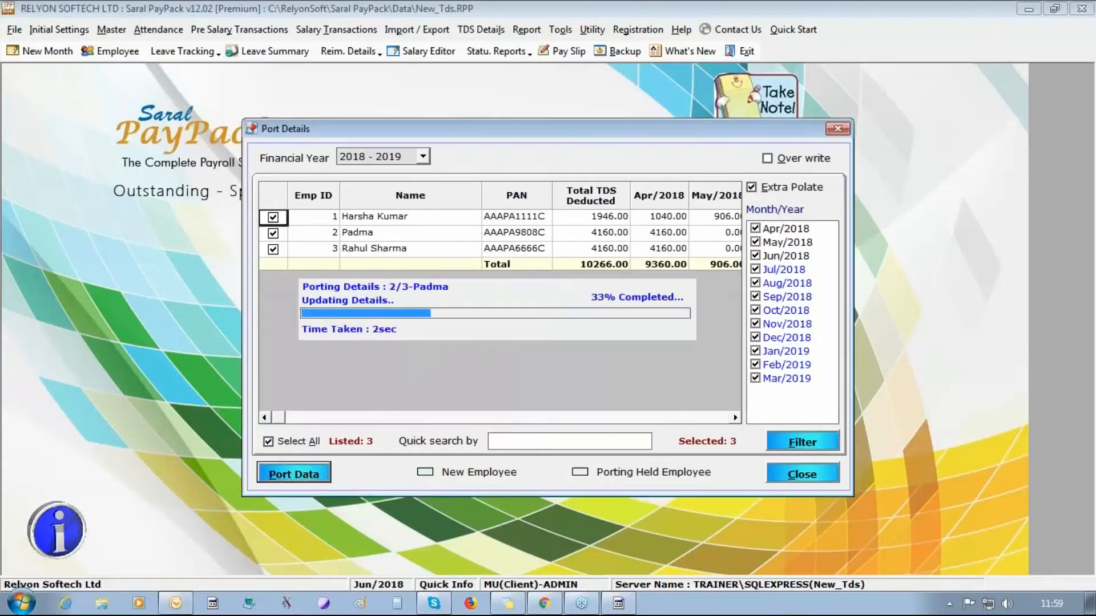
click(505, 356)
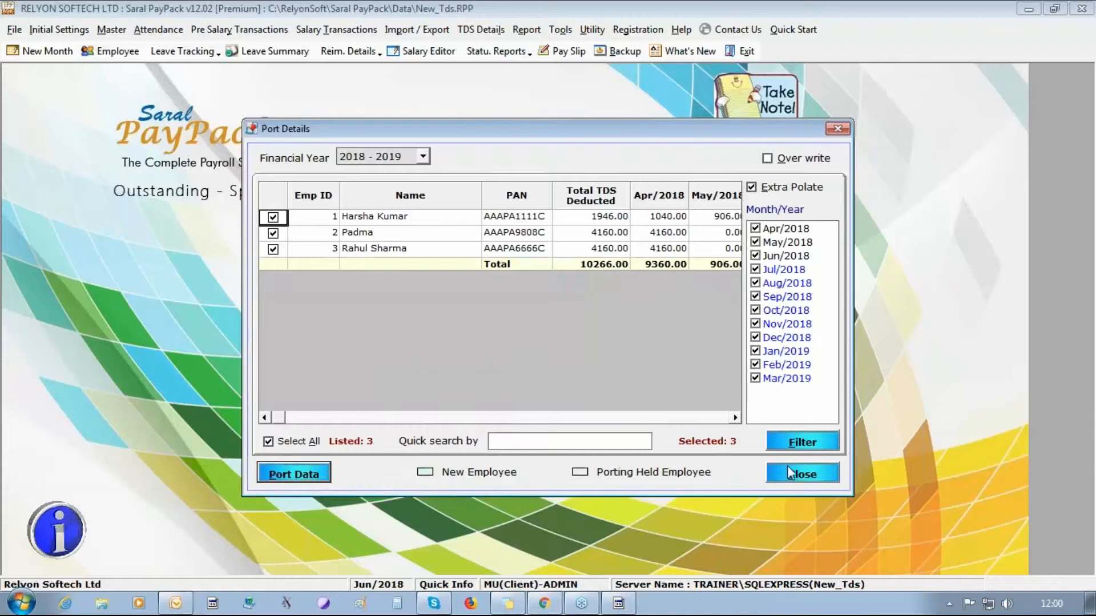
click(789, 473)
- Check the ported details to confirm the May leave encashment was carried over
click(481, 29)
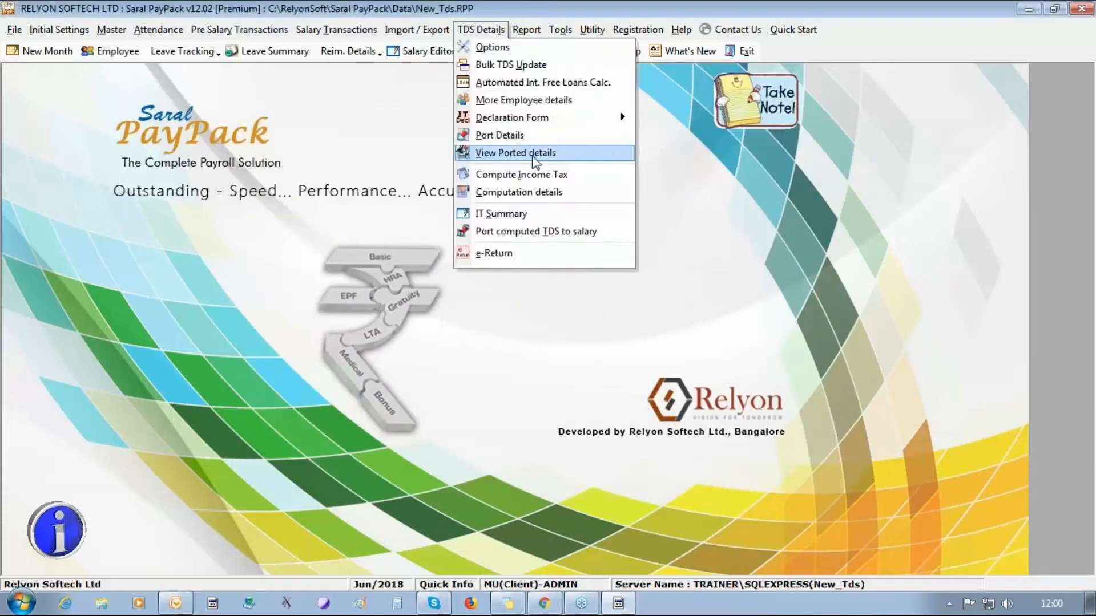
click(515, 153)
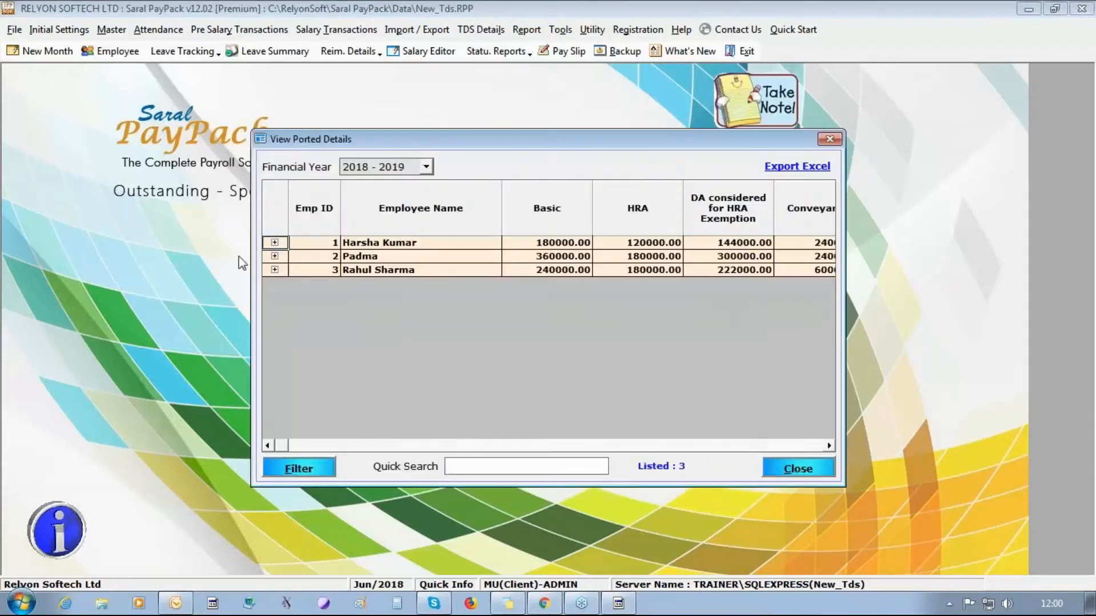
click(273, 243)
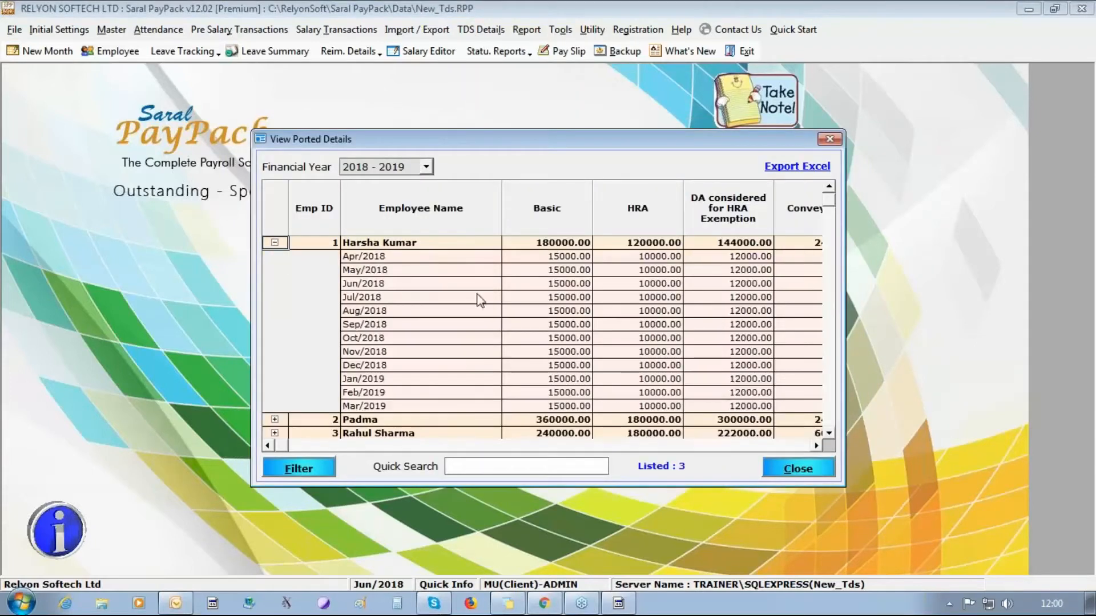
click(817, 446)
click(816, 446)
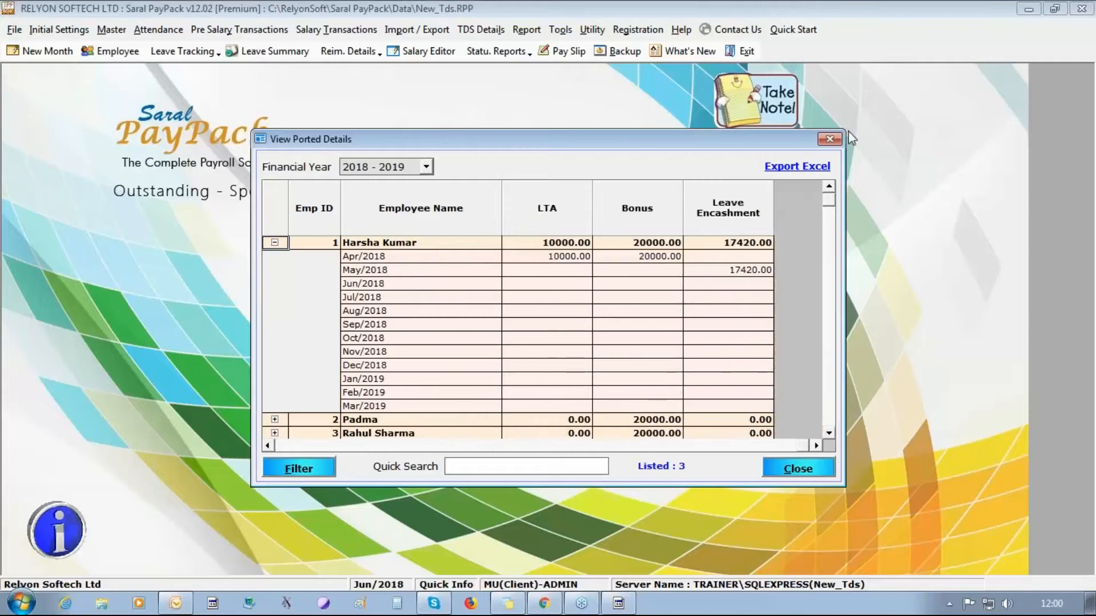
click(830, 140)
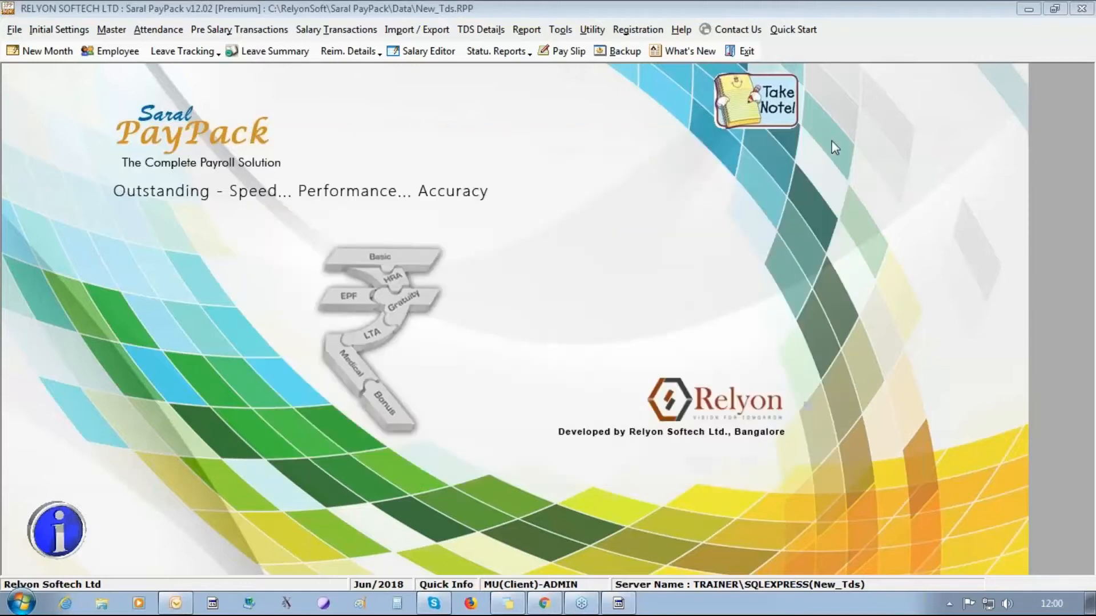
- Recompute income tax for all employees
click(480, 29)
click(517, 174)
click(635, 420)
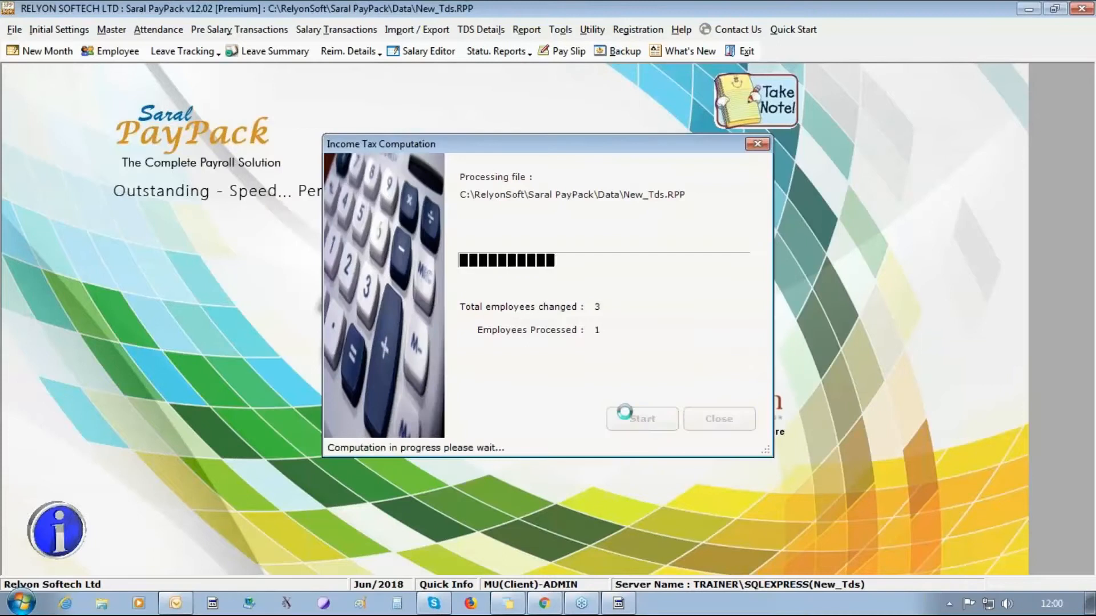
click(551, 320)
click(718, 419)
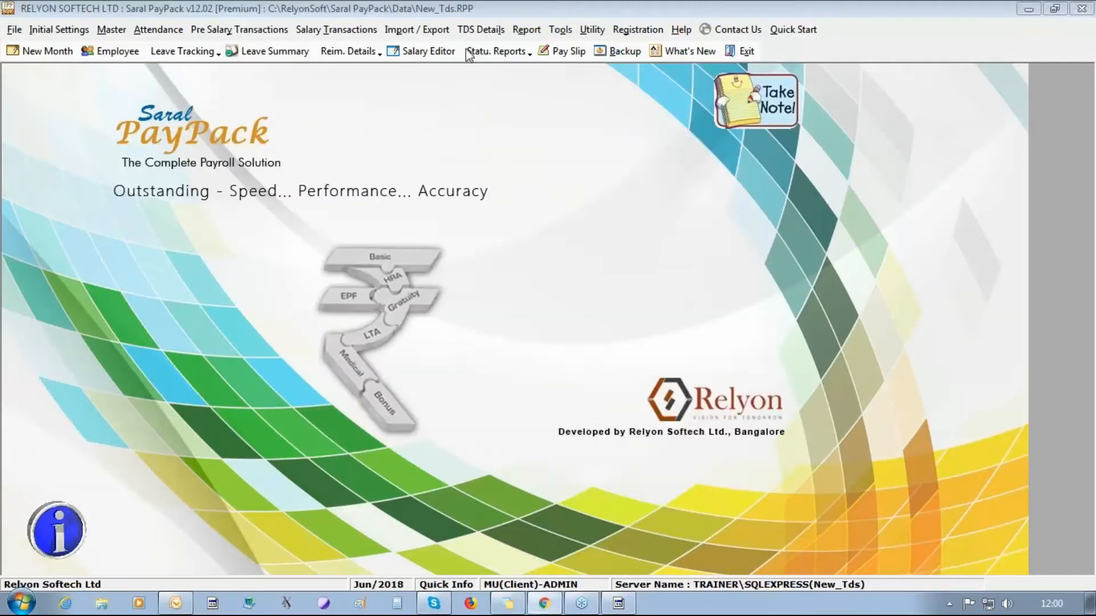
click(482, 29)
- In computation details, review assessee 3's allowances, perquisites and other components, including the 20000 April bonus
click(553, 193)
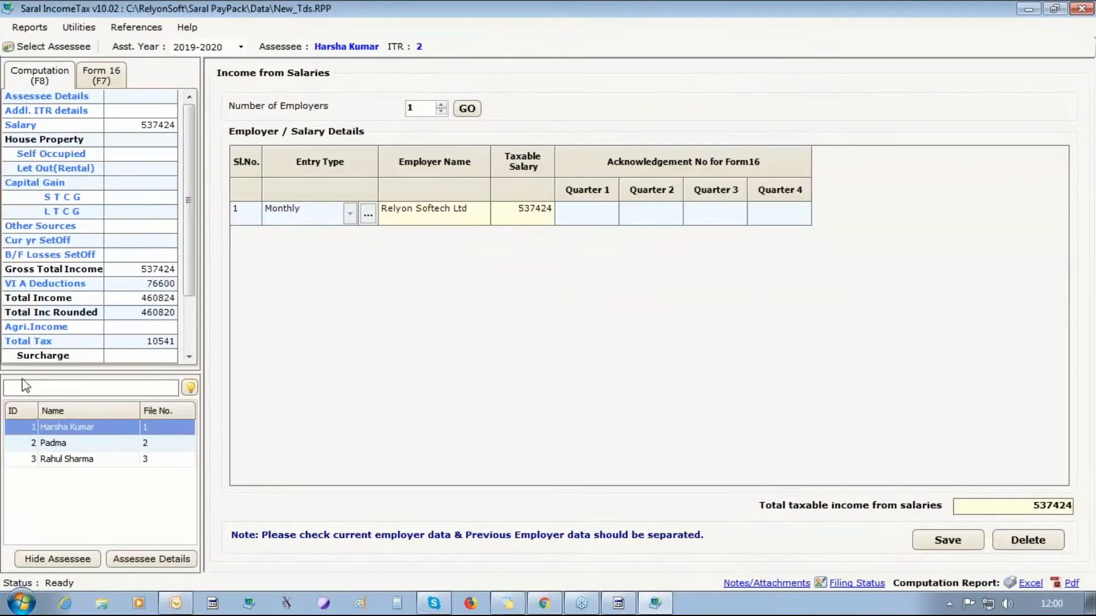
click(52, 460)
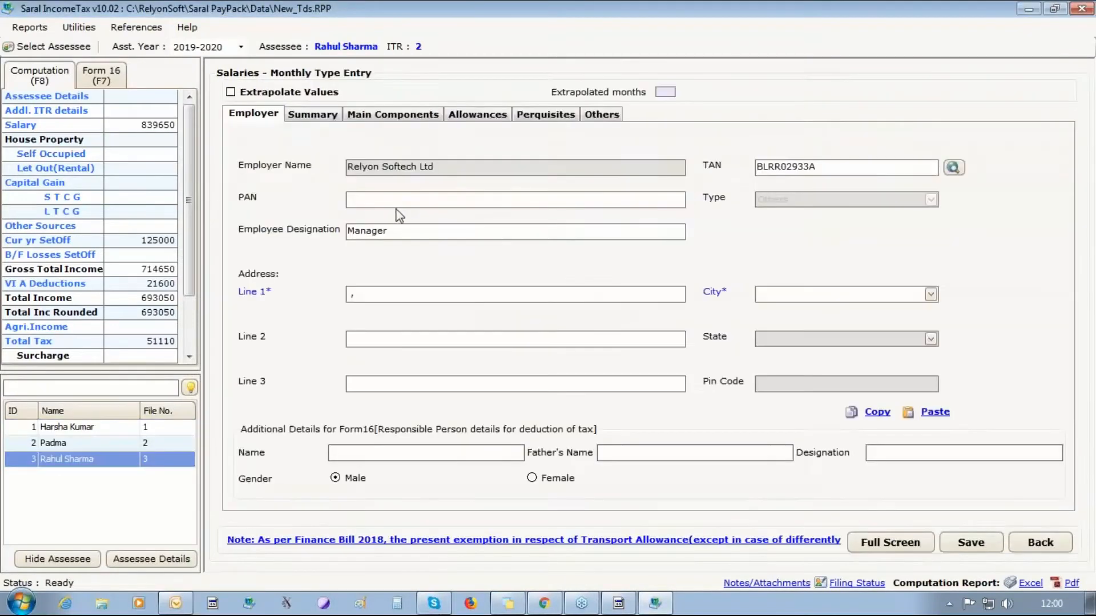
click(495, 117)
click(542, 117)
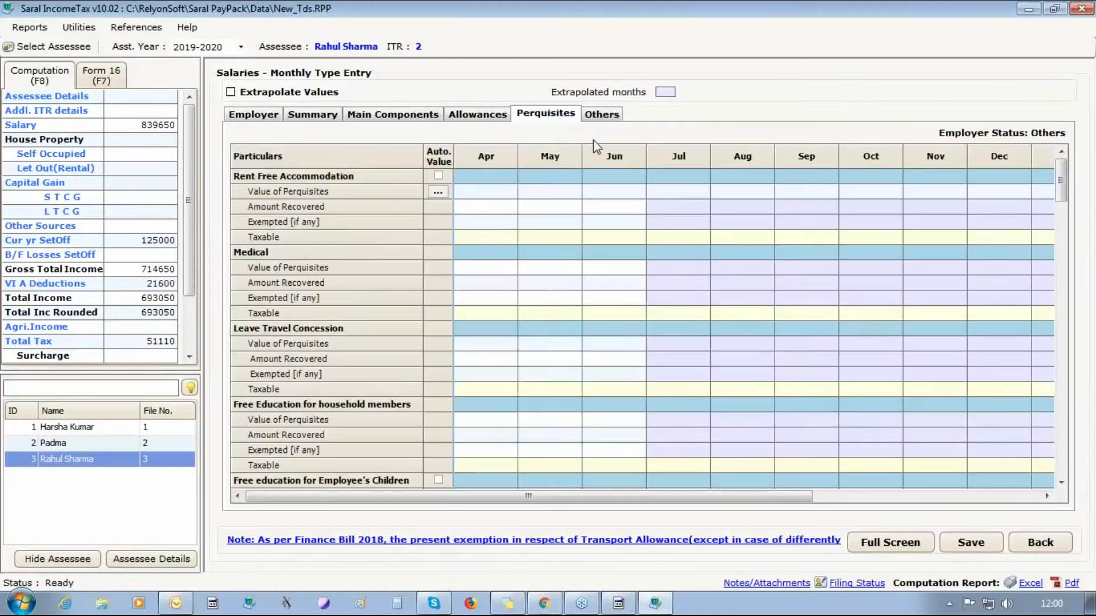
click(608, 116)
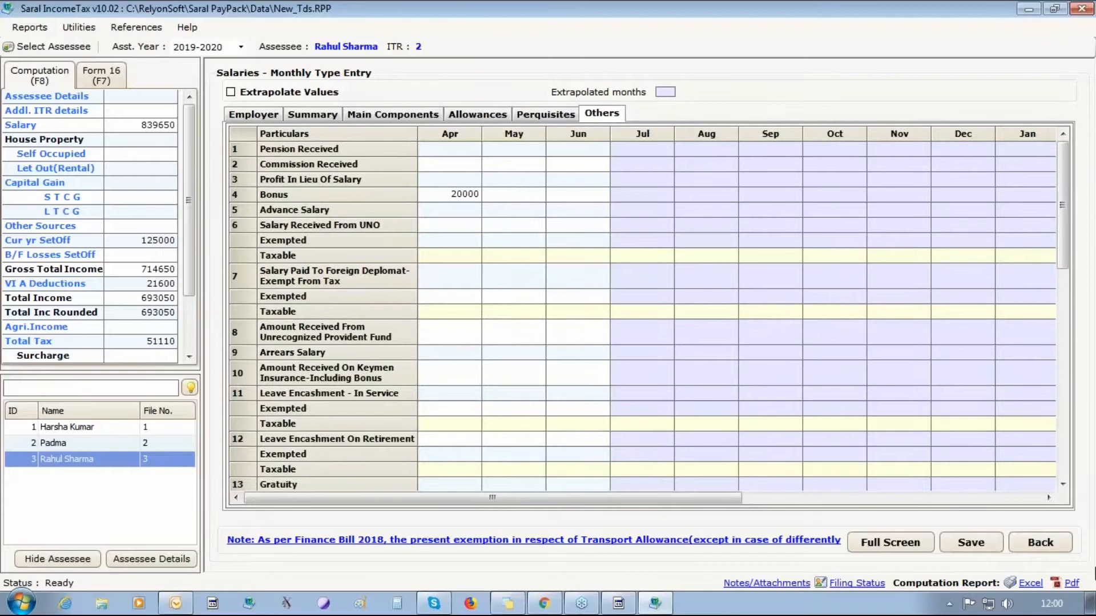
click(57, 428)
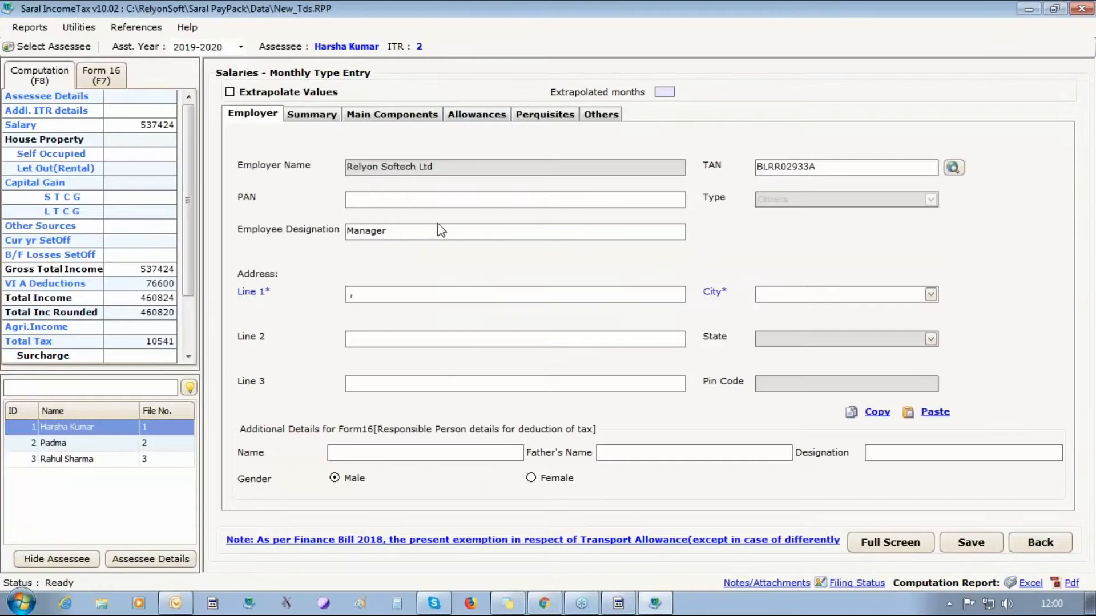
- Check assessee 1's Leave Encashment - In Service of 17420 for May, then close Saral IncomeTax
click(493, 117)
click(534, 115)
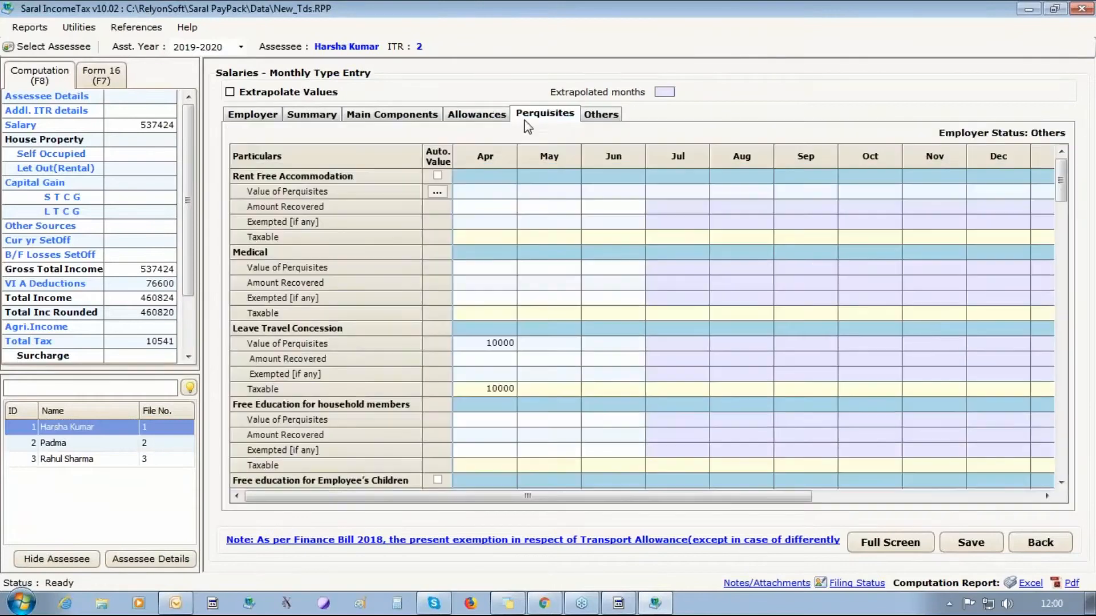
click(602, 117)
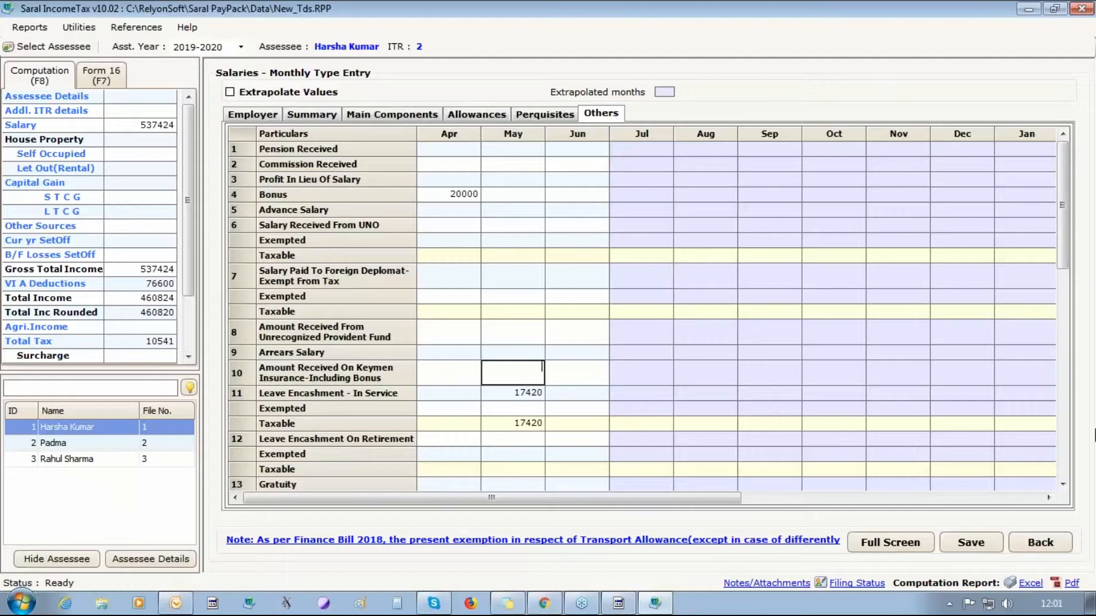
click(1089, 9)
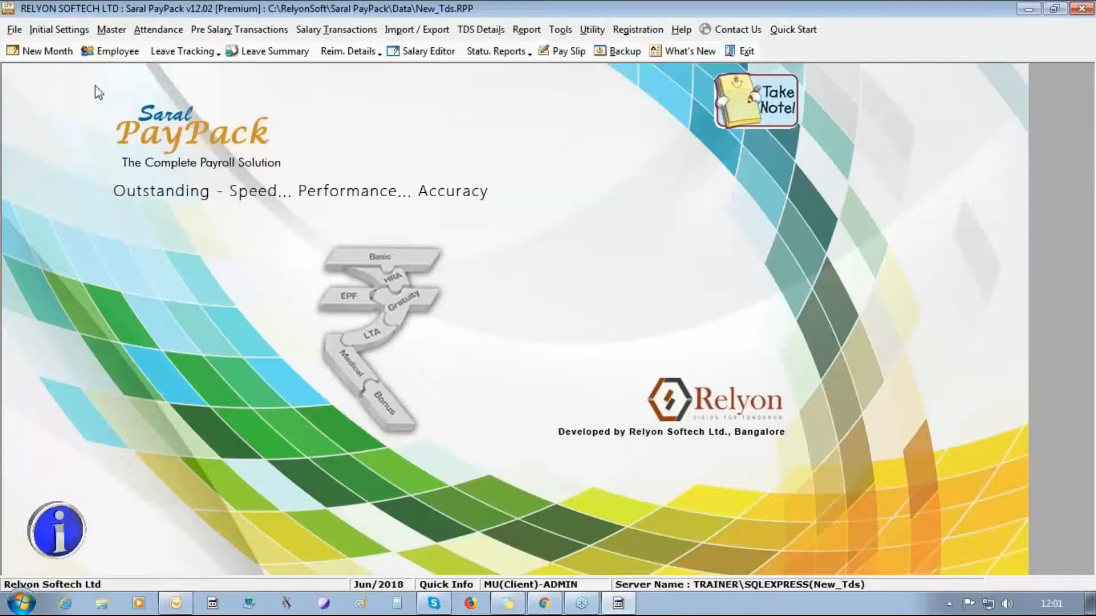
- Tick Arrears under the salary features in Option Settings and save
click(74, 29)
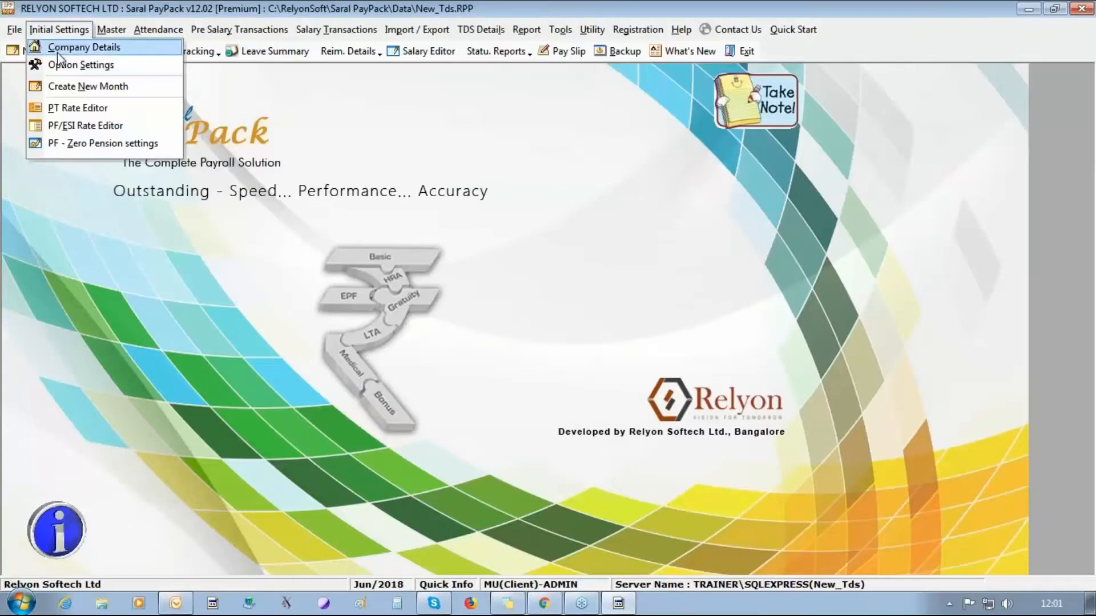
click(63, 70)
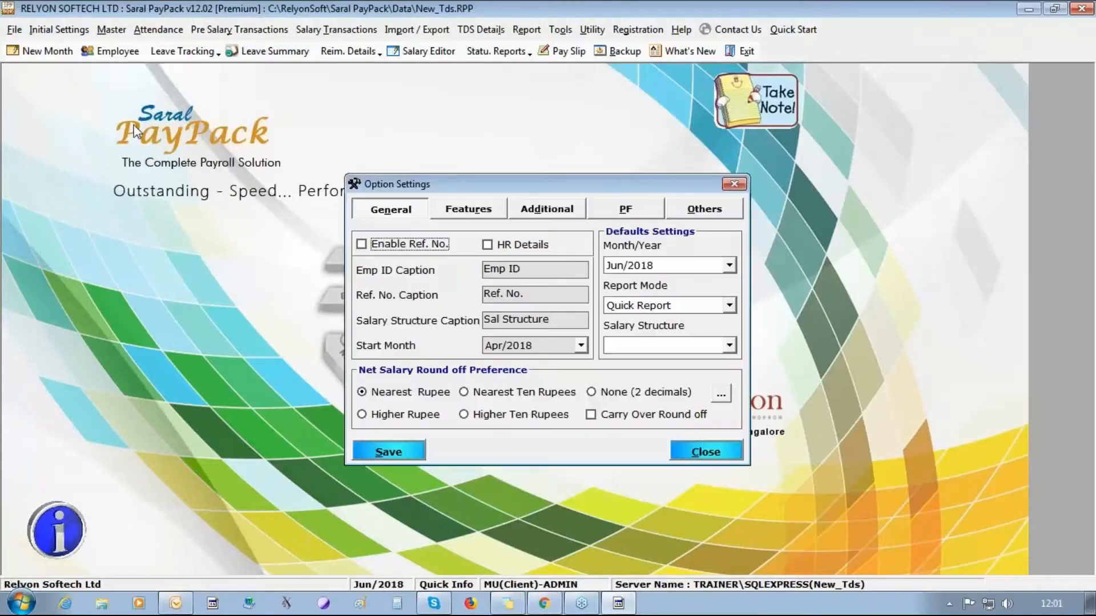
click(535, 216)
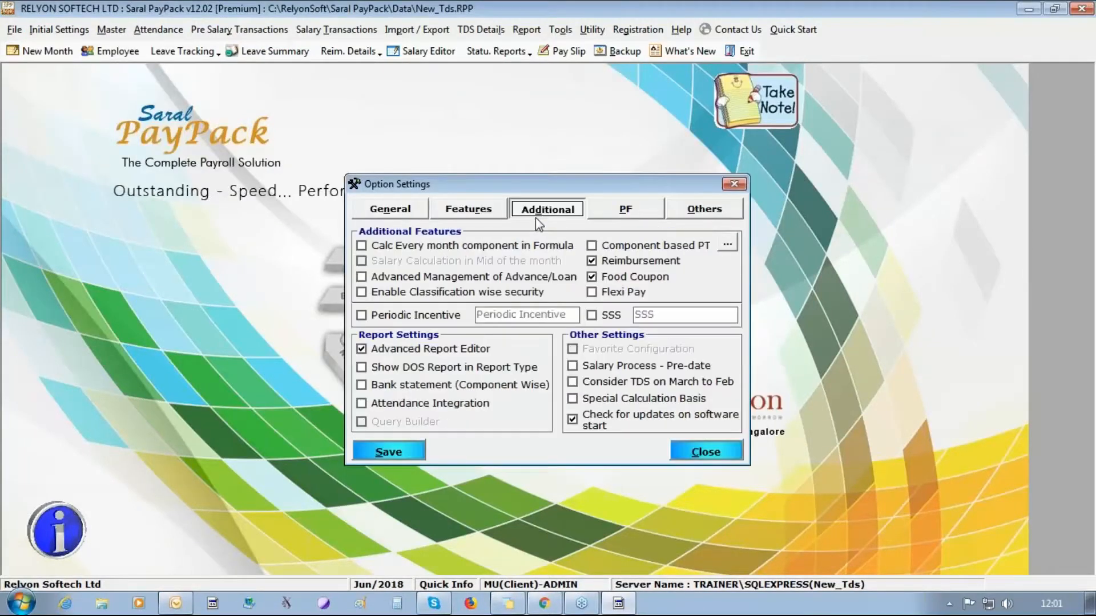
click(477, 216)
click(638, 289)
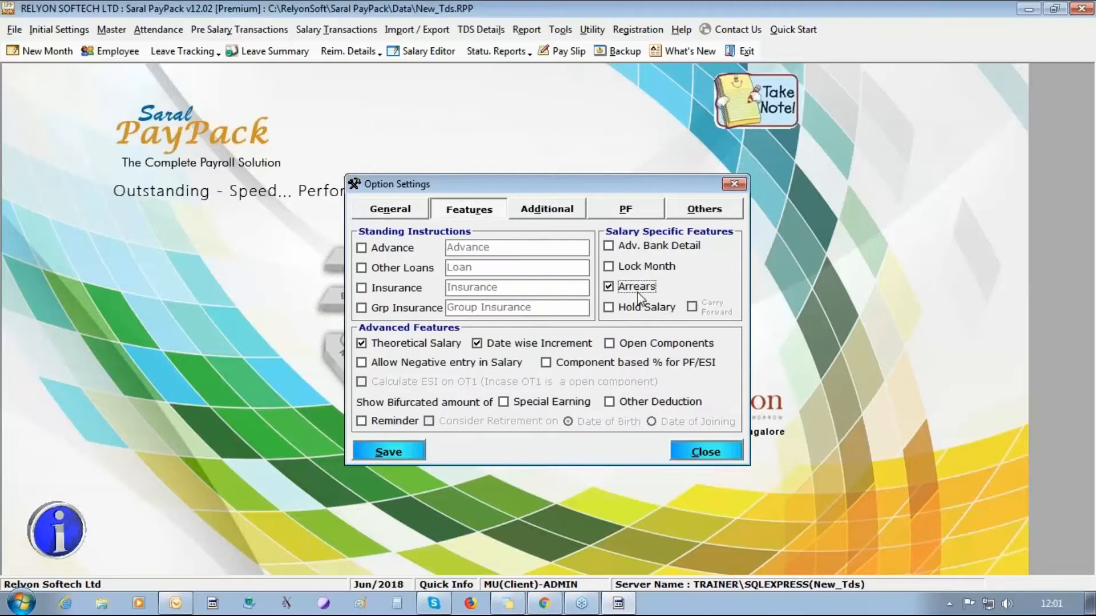
click(400, 454)
click(555, 368)
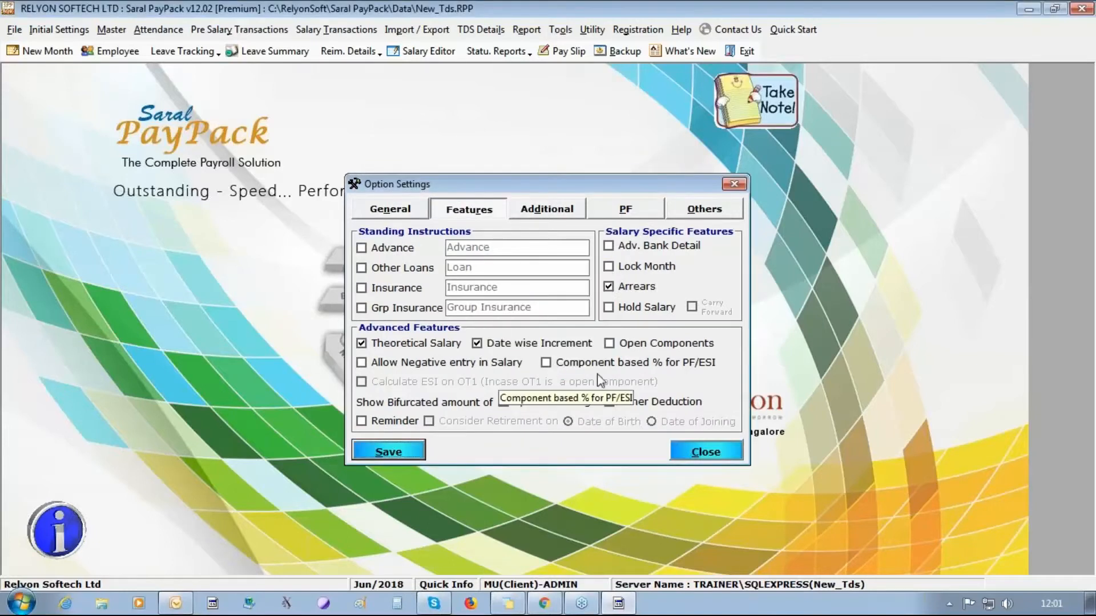
click(707, 456)
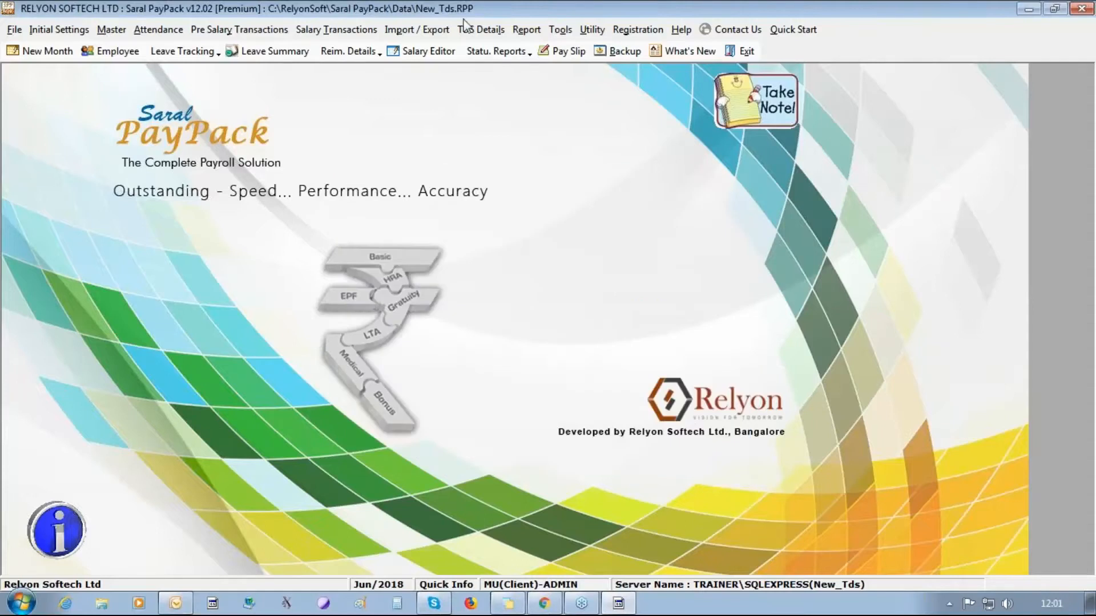
click(336, 29)
- Set pay month Jun/2018, arrear period Apr/2018–May/2018, reference and payment month Jun/2018
click(344, 123)
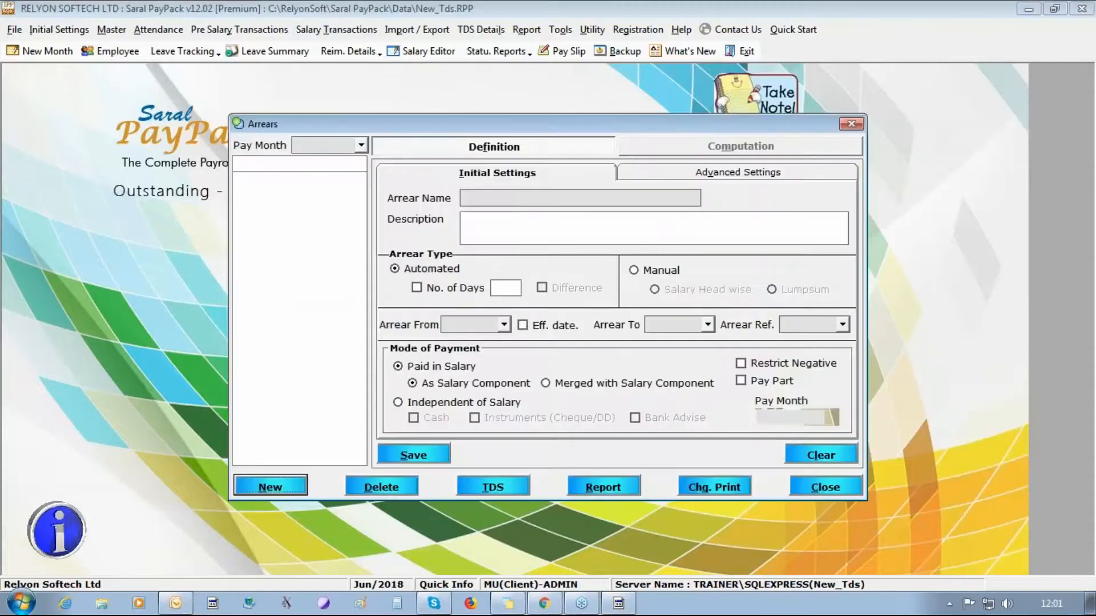
click(361, 144)
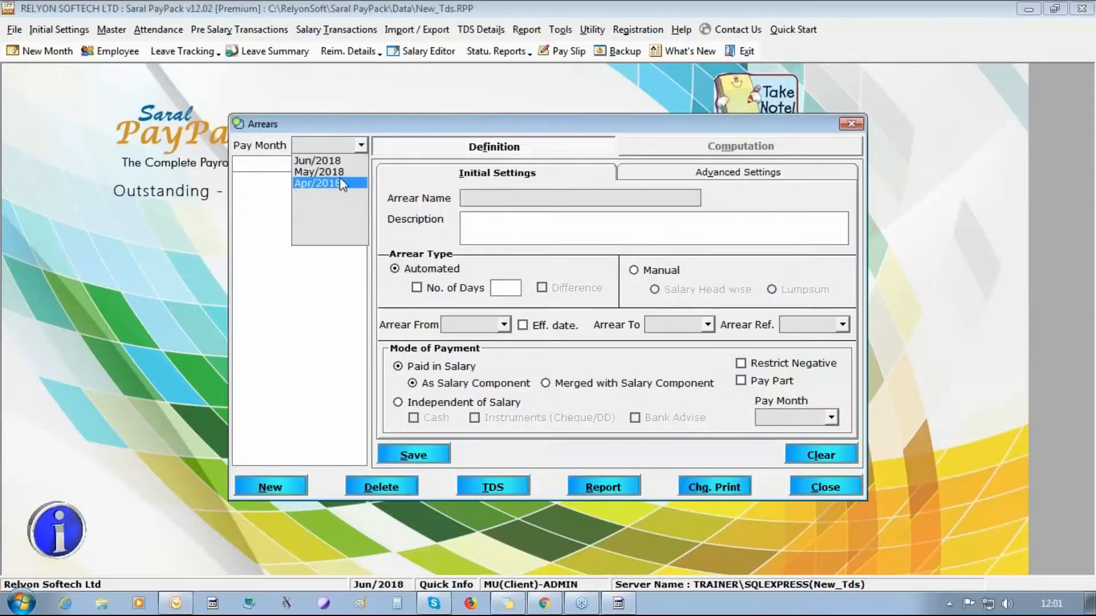
click(317, 160)
click(504, 323)
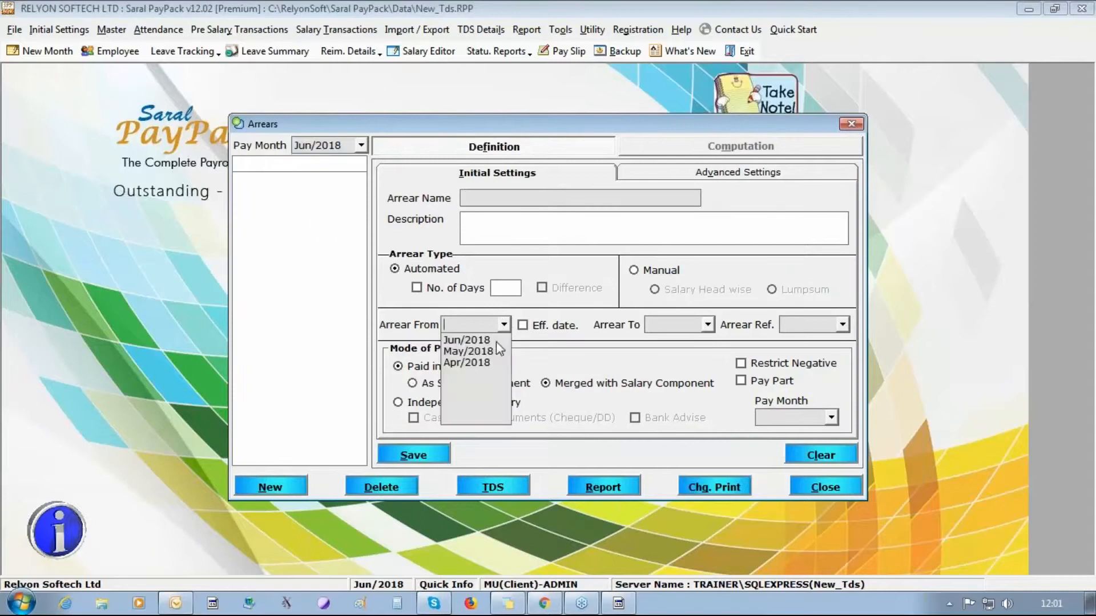
click(491, 367)
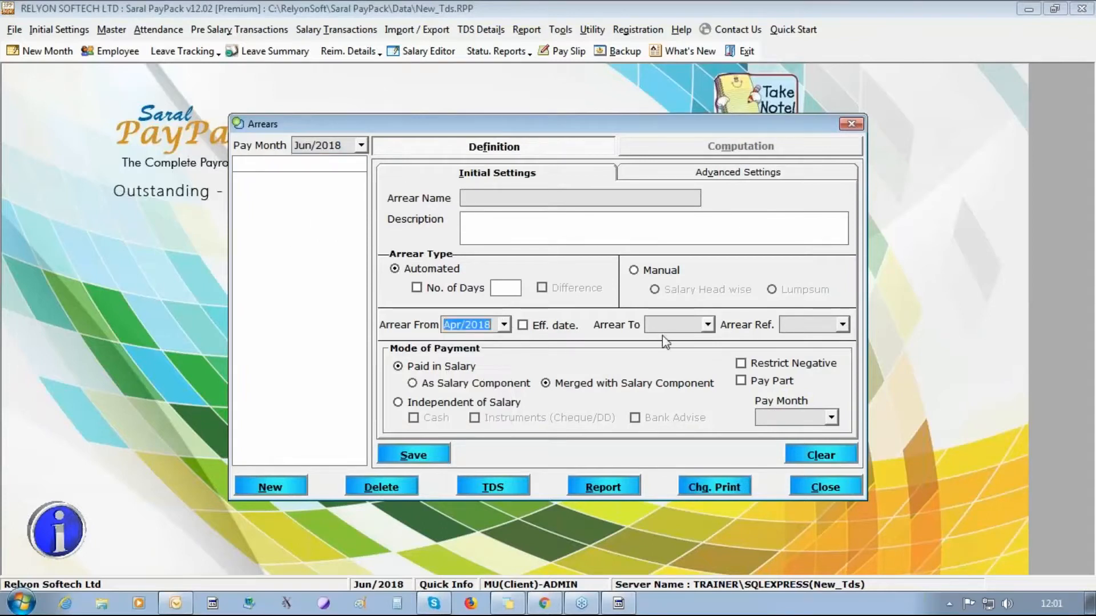
click(708, 324)
click(690, 351)
click(842, 324)
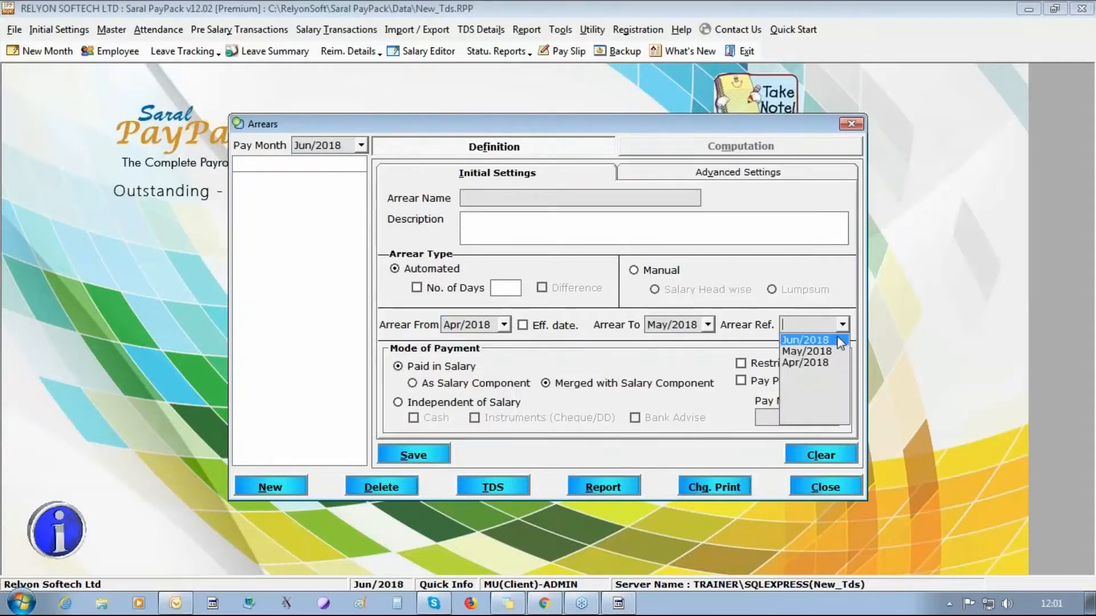
click(838, 337)
click(833, 419)
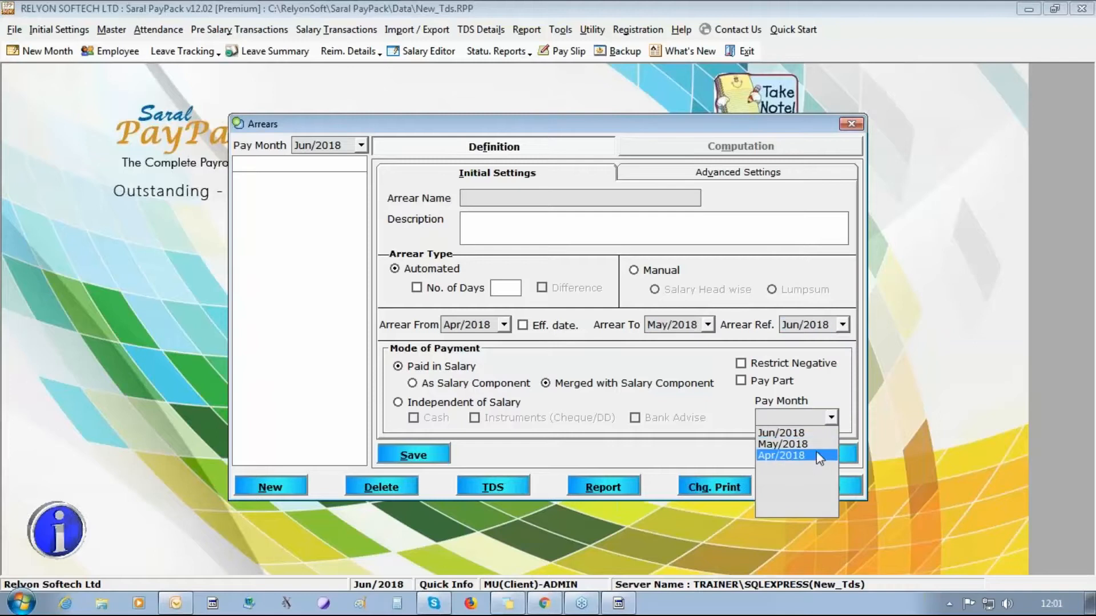
click(806, 432)
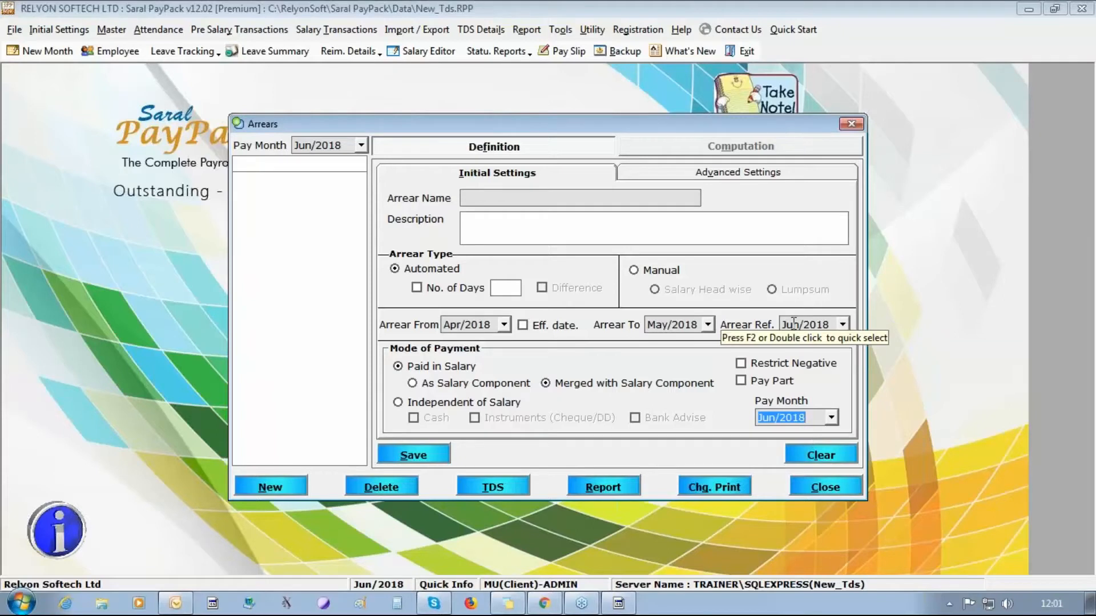
- Pay it as a salary component named ARREARS, include every salary head, and save
click(454, 384)
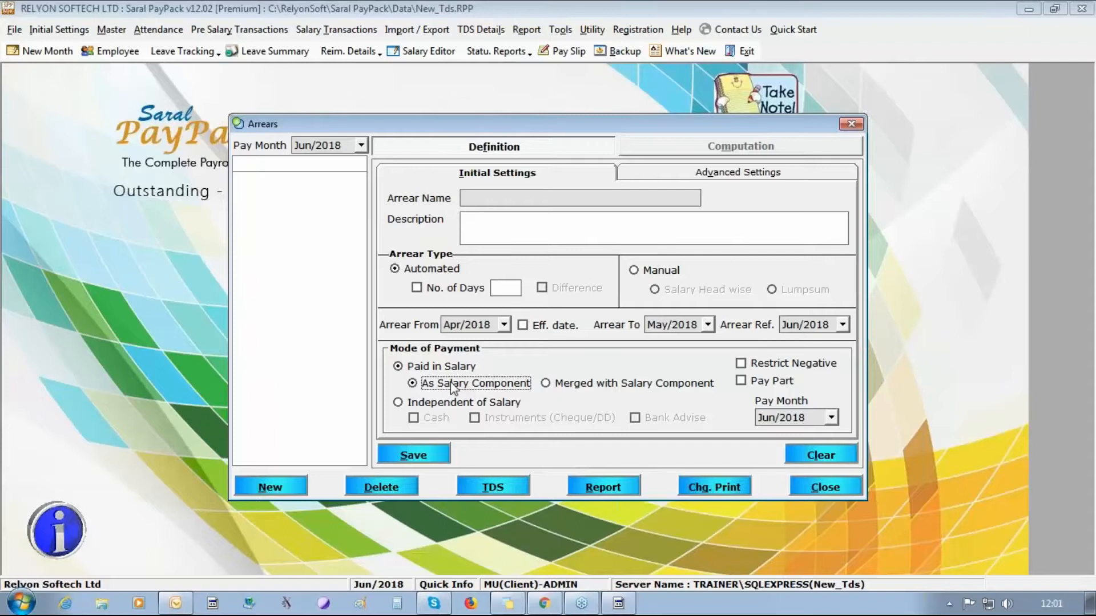
click(400, 454)
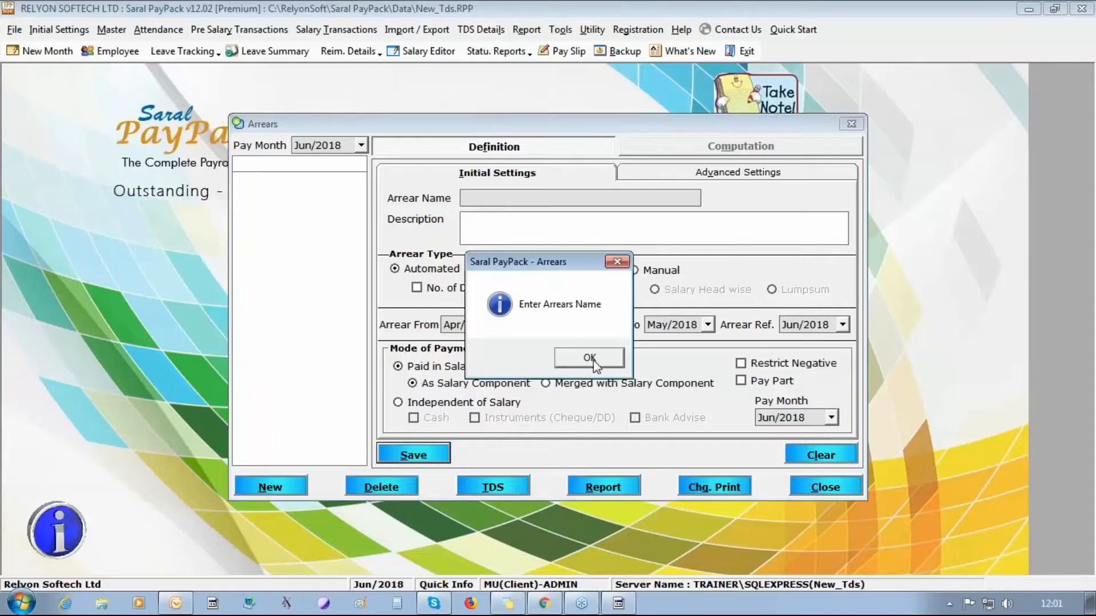
click(634, 359)
text(ARREARS)
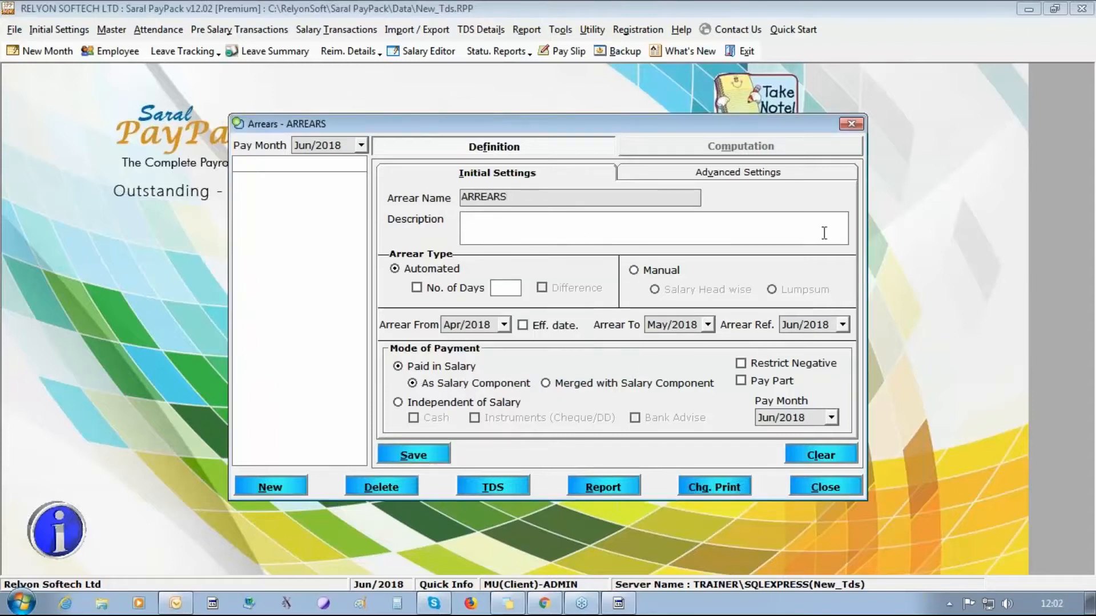
click(434, 455)
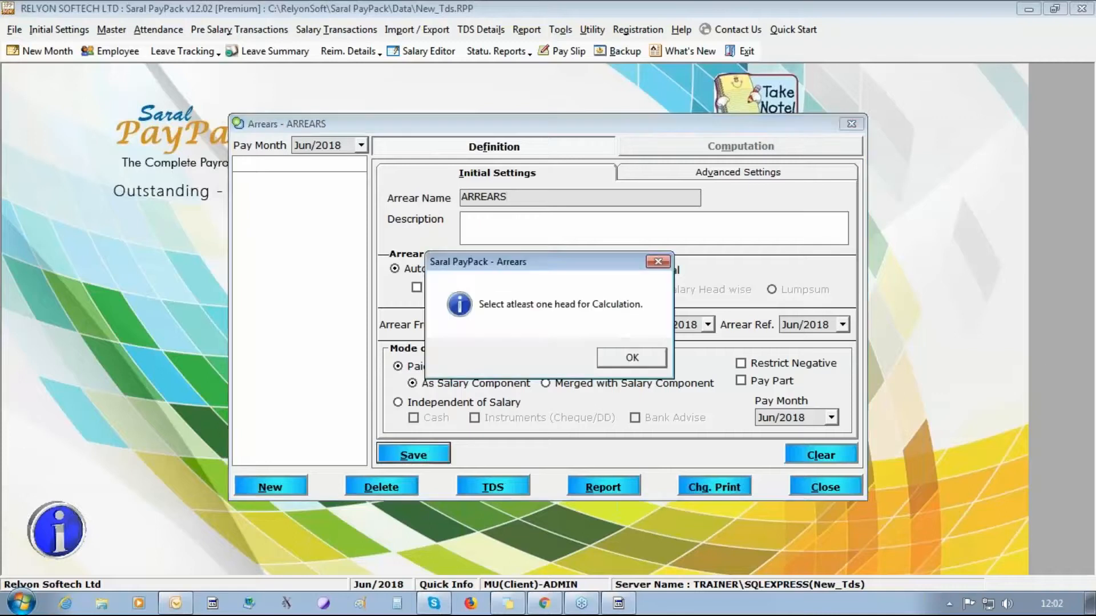
click(652, 365)
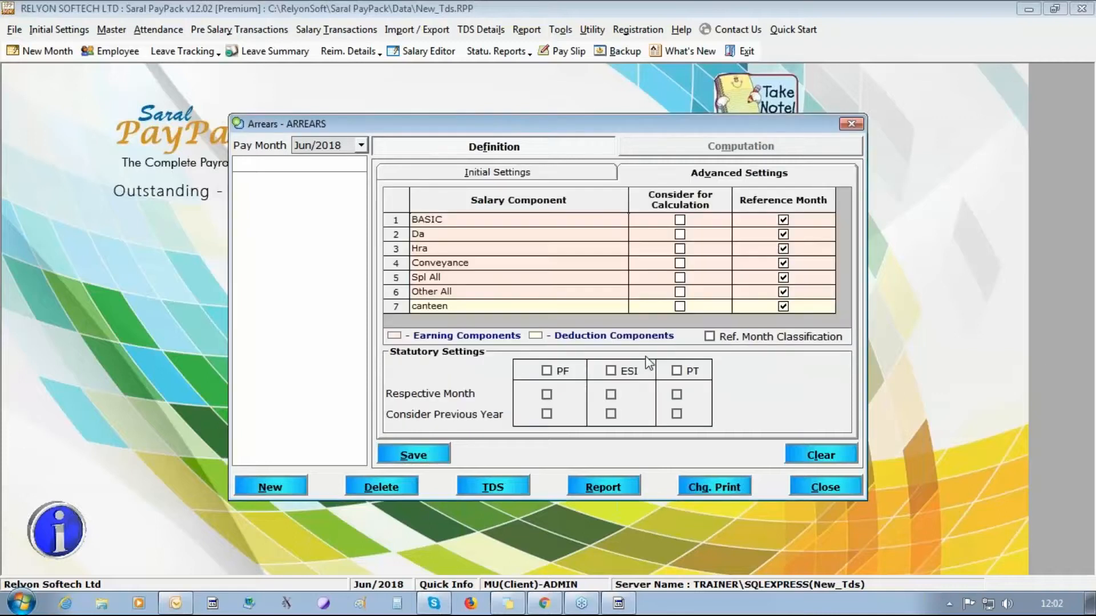
right_click(664, 229)
click(742, 229)
click(414, 454)
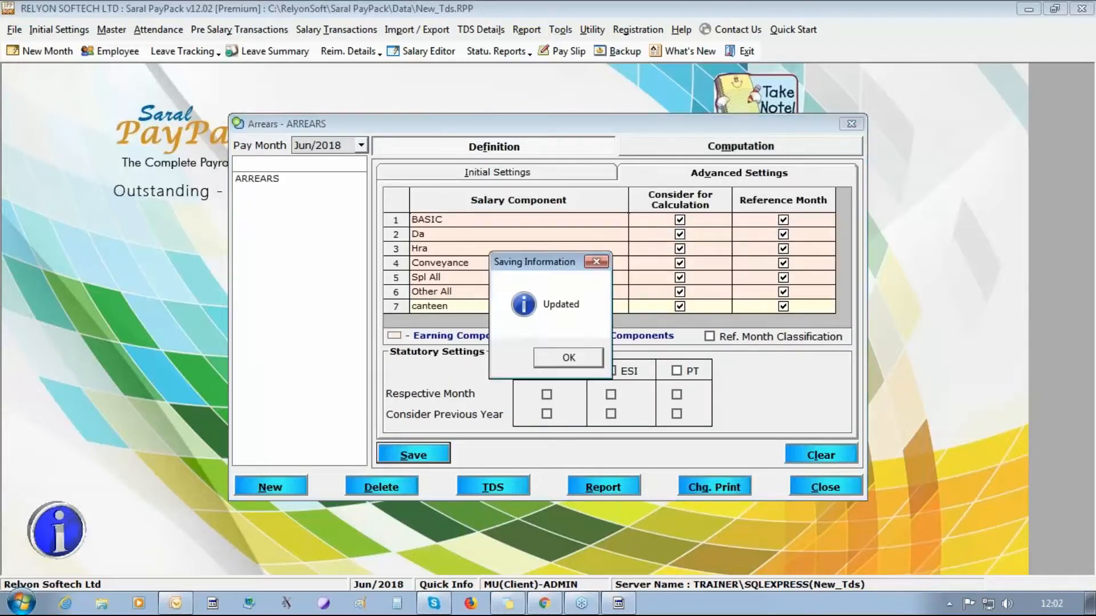
click(569, 357)
click(852, 490)
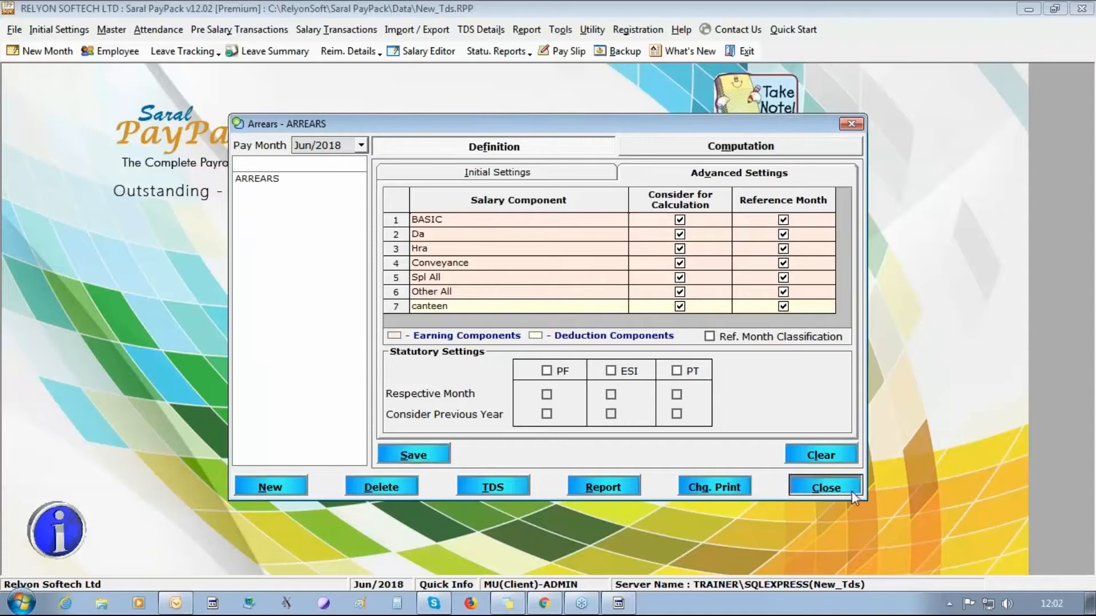
click(108, 51)
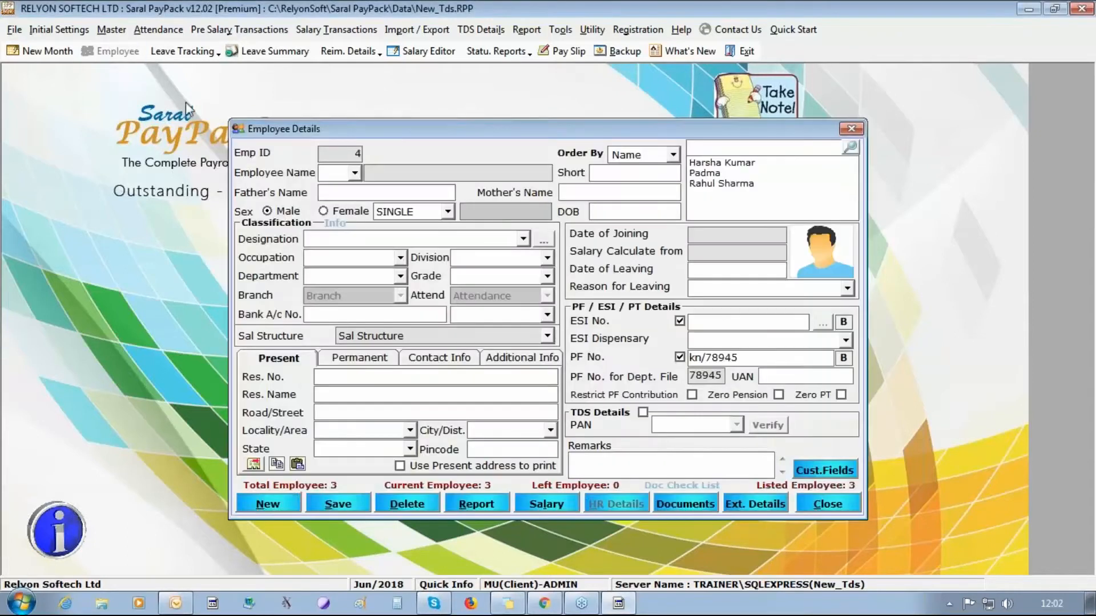
- Change the manager's Jun/2018 BASIC to 40000 and Da to 30000, then save the record
click(708, 174)
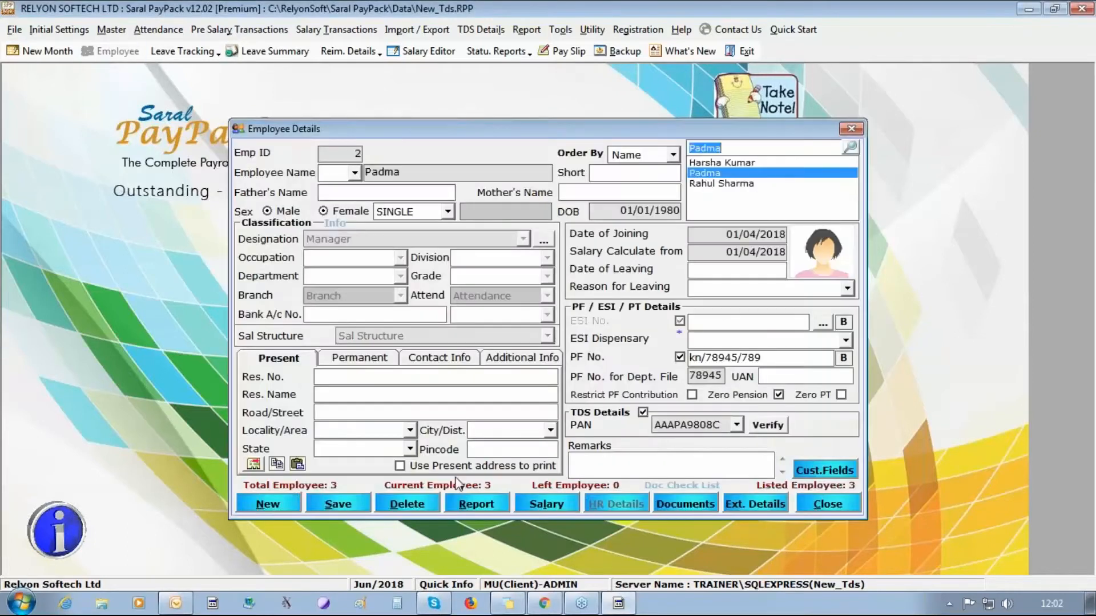
click(546, 504)
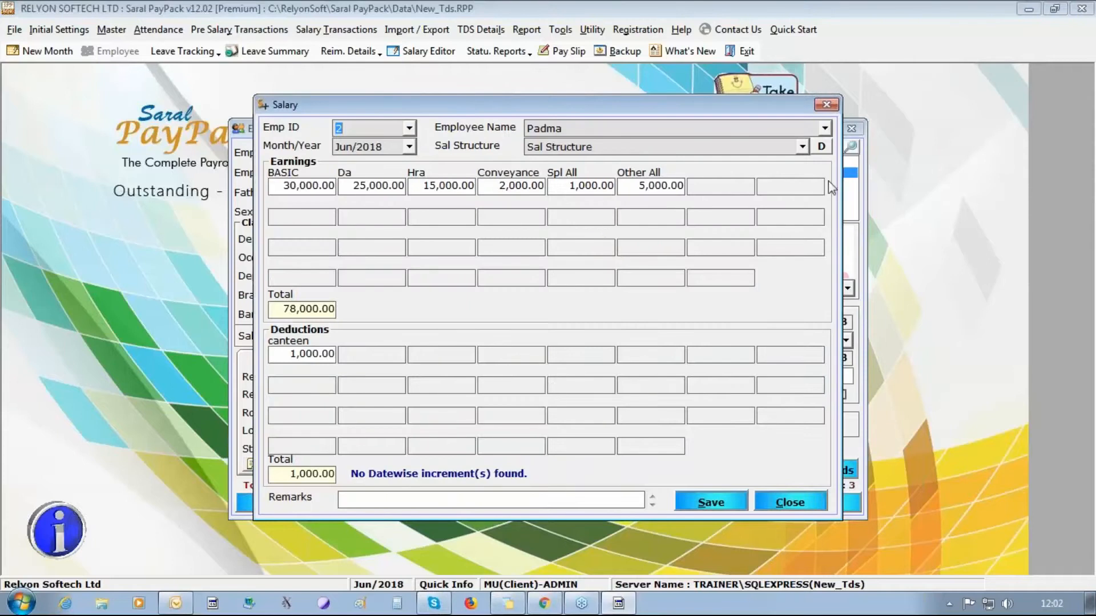
key(Tab)
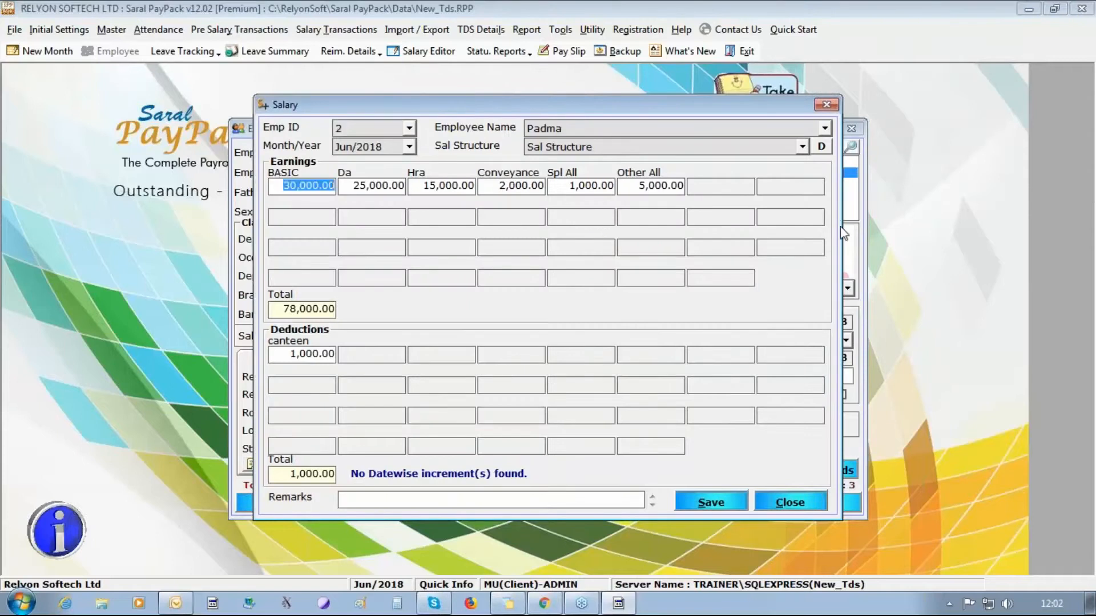
text(40000)
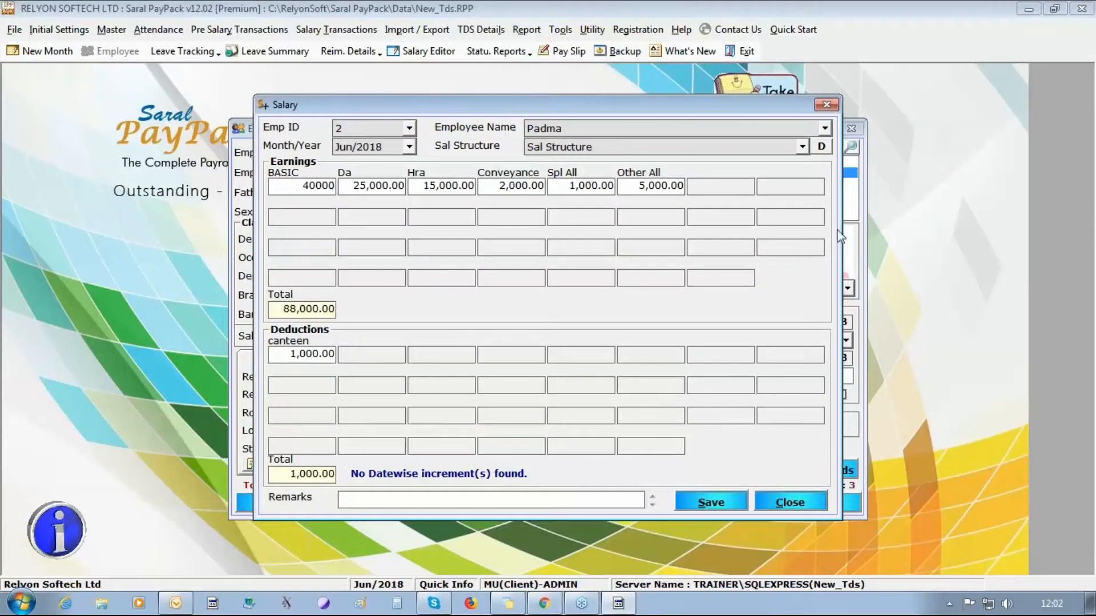
key(Tab)
text(30)
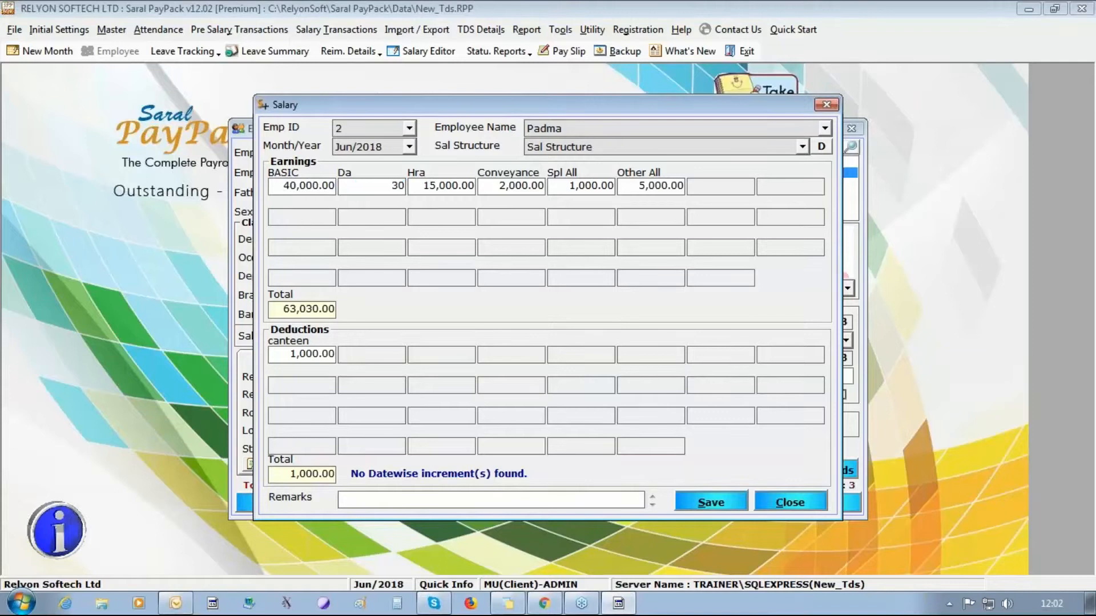
text(000)
click(720, 504)
click(545, 362)
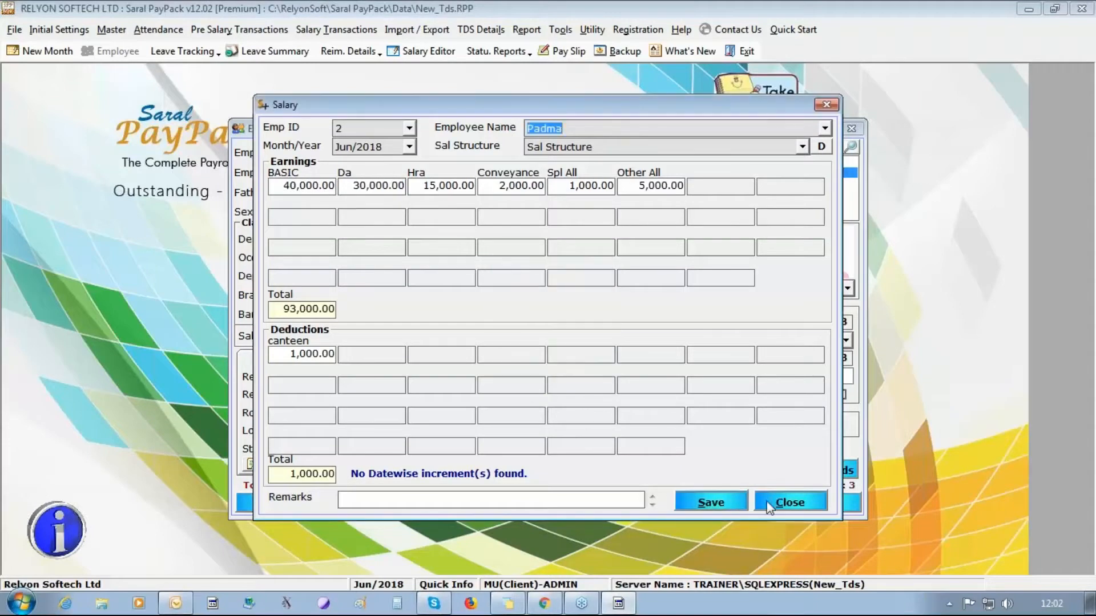
click(789, 502)
click(338, 504)
click(569, 358)
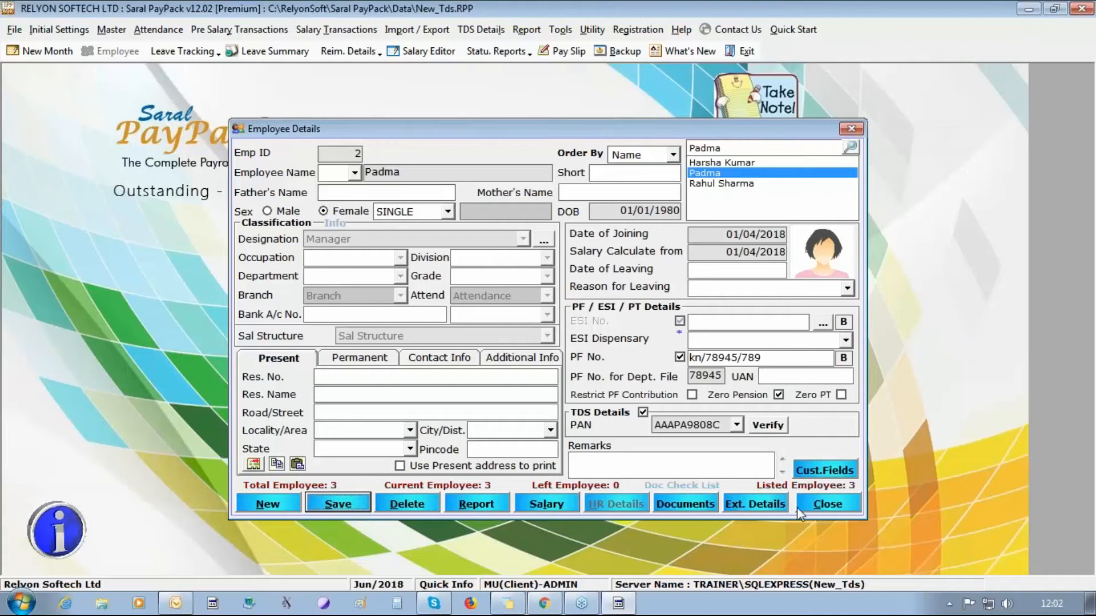
click(813, 506)
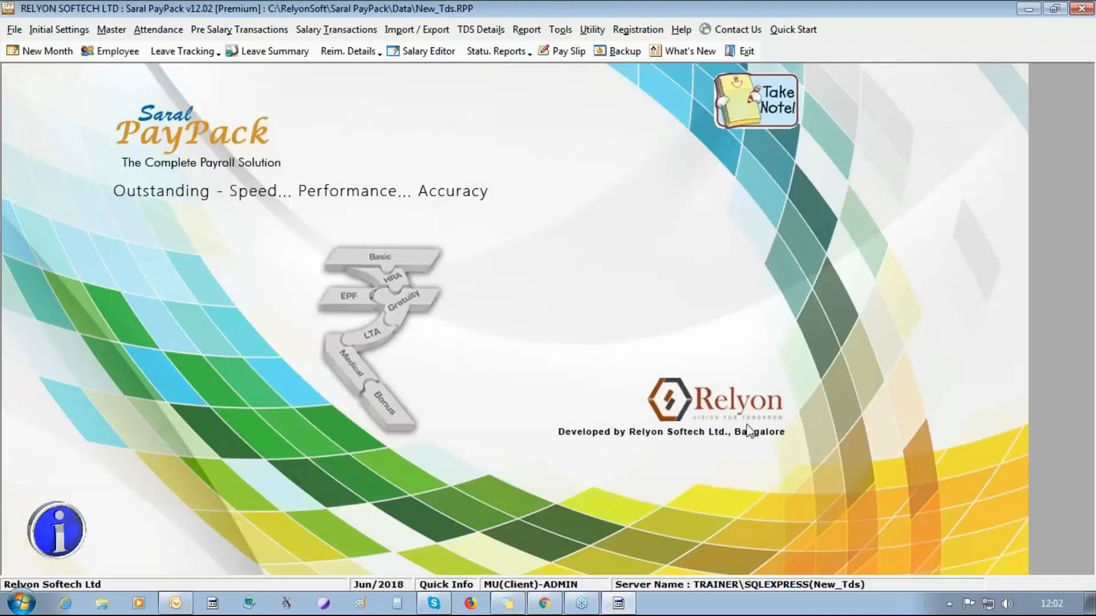
- Load the ARREARS definition's computation view after updating the theoretical salary
click(376, 30)
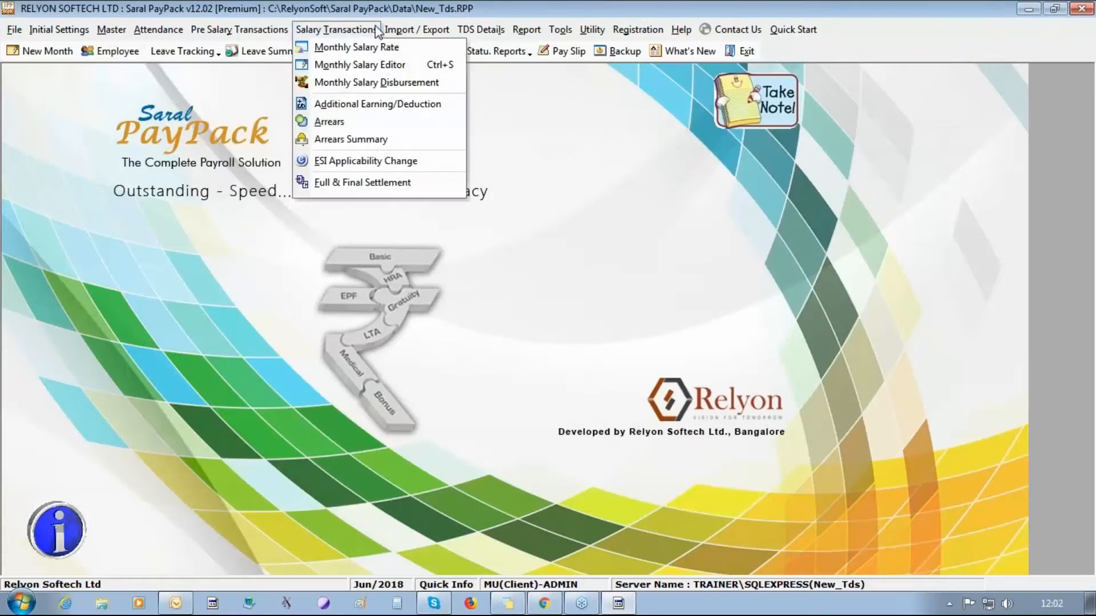
click(379, 121)
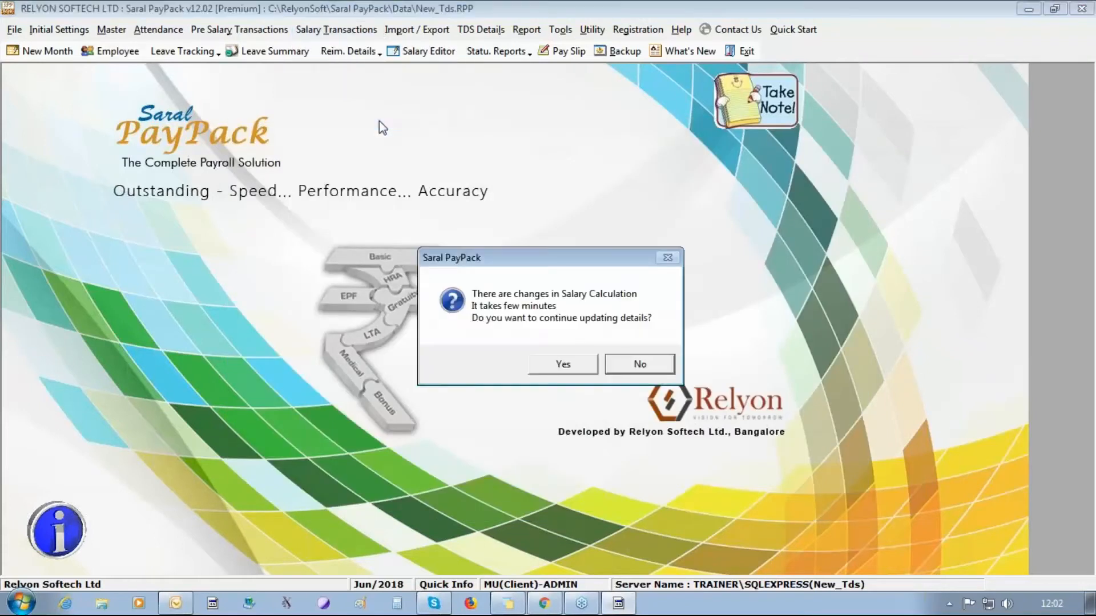
click(565, 363)
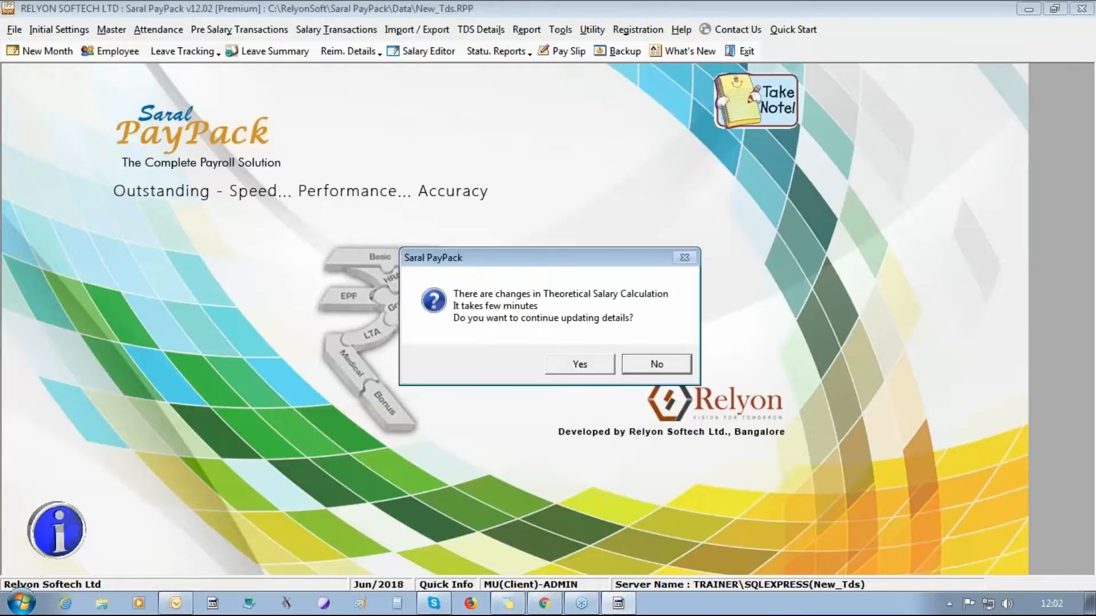
key(Left)
key(Return)
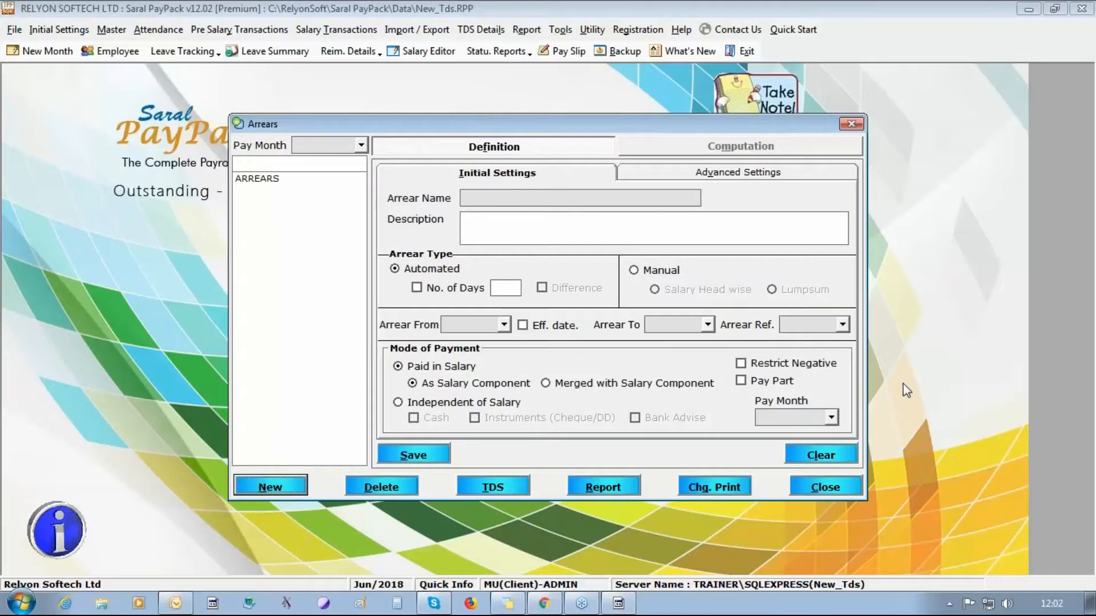
click(252, 182)
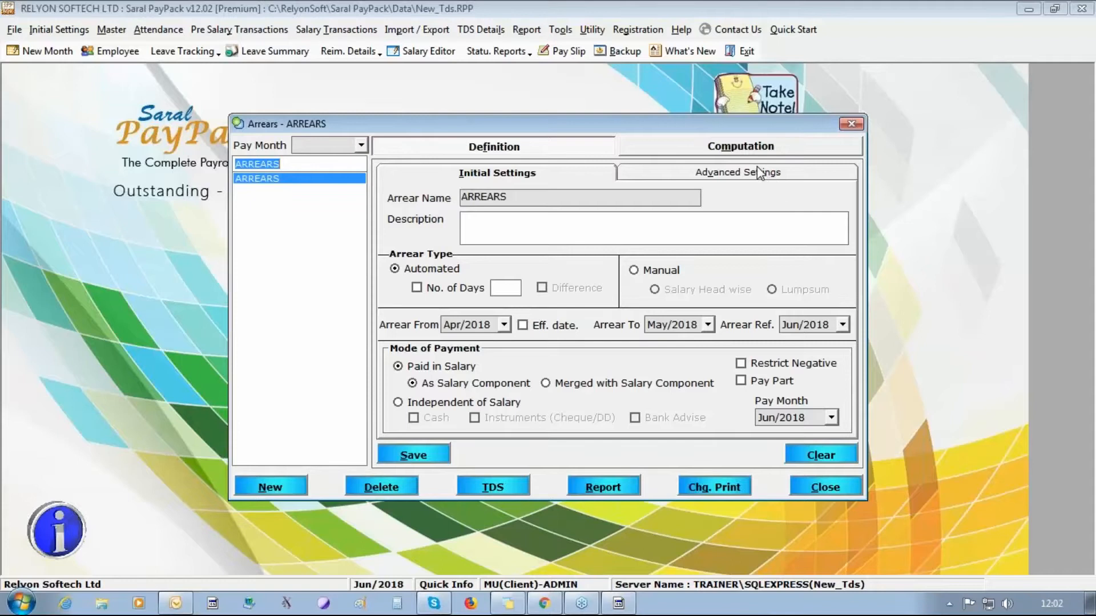
click(755, 146)
- Add only the second employee to ARREARS and show her Apr/May 2018 Da arrears
click(412, 455)
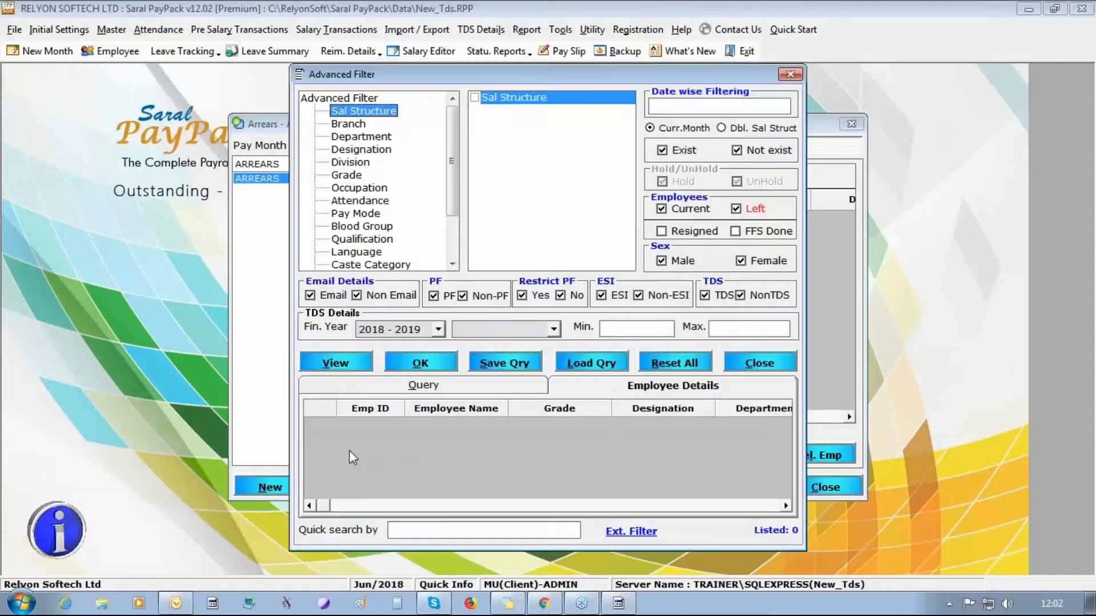
click(331, 365)
right_click(354, 468)
click(373, 473)
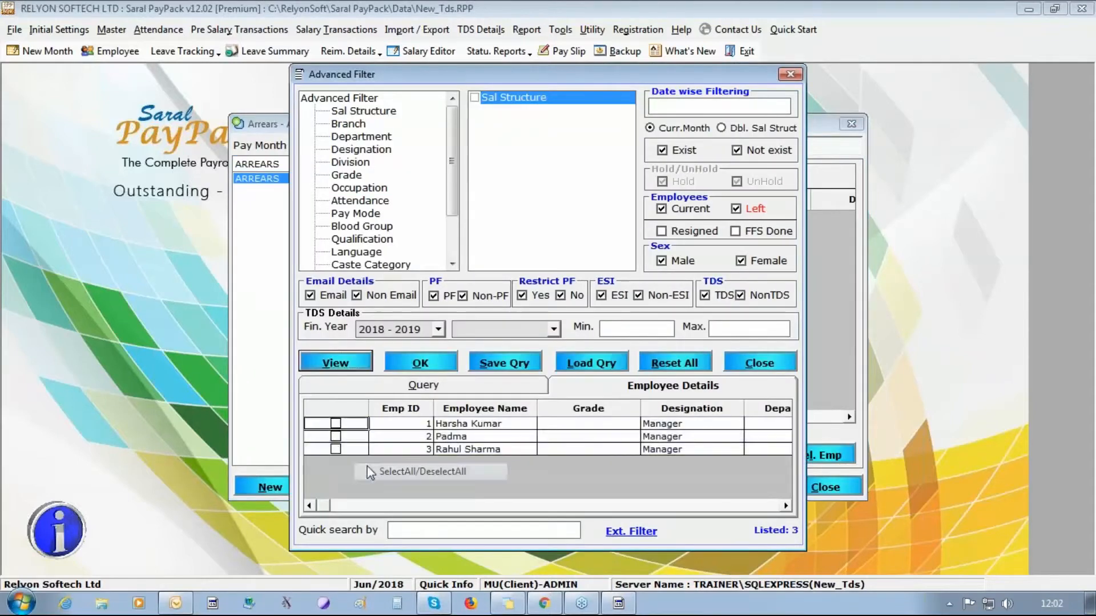
click(424, 368)
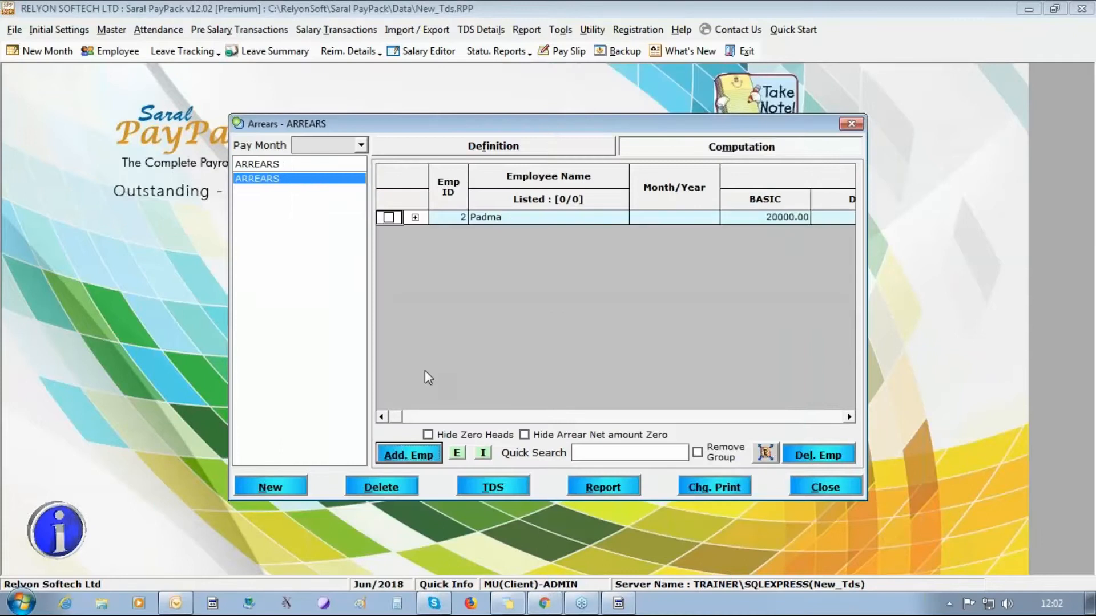
click(414, 218)
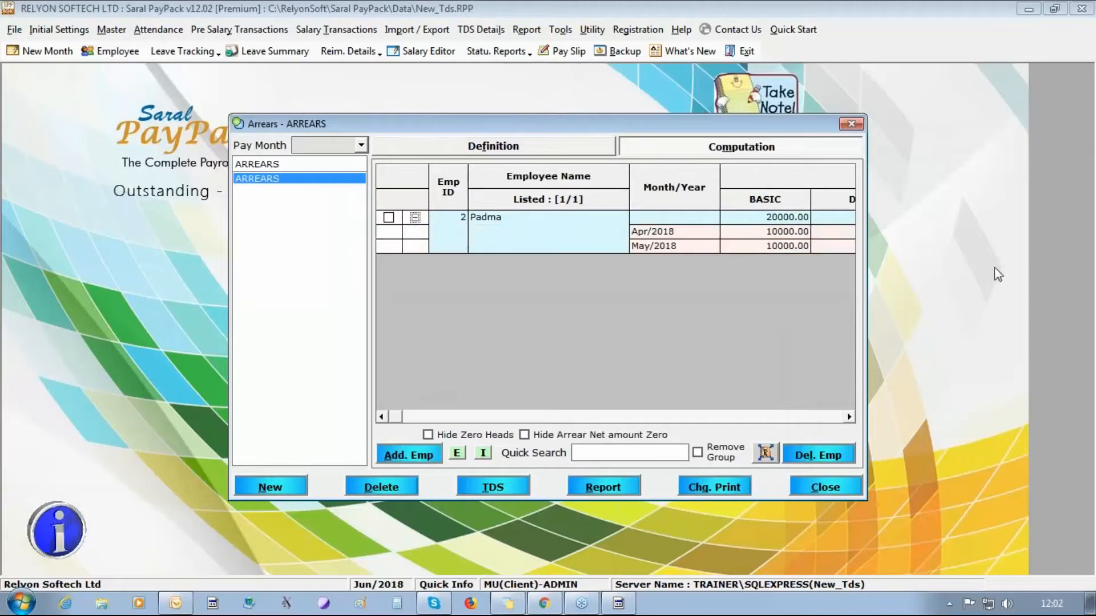
click(755, 234)
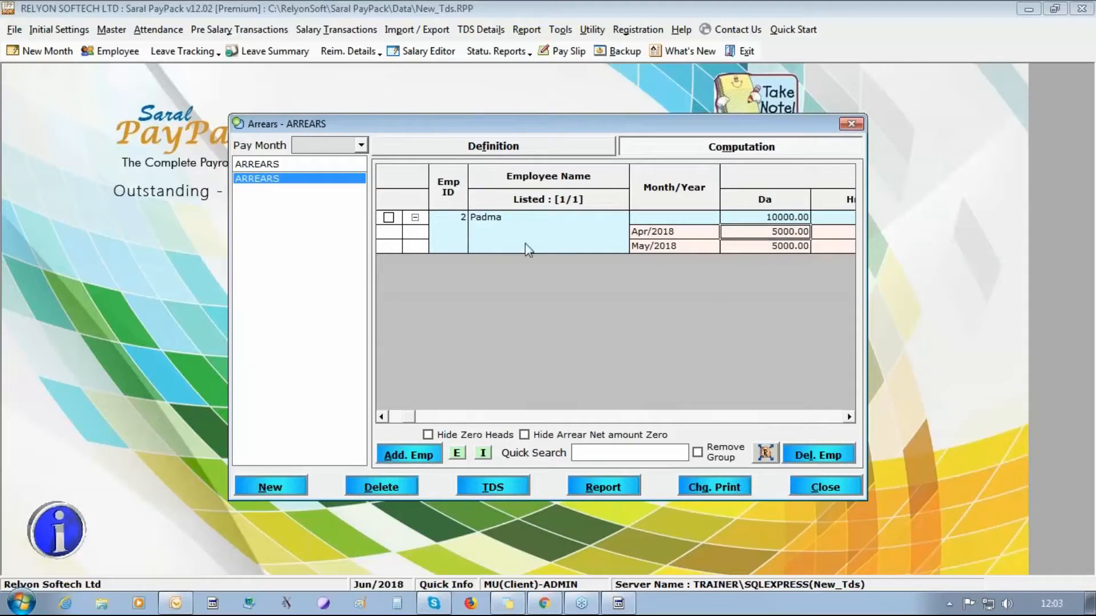
- Attempt the one-time TDS on both arrear rows; it cannot be computed yet
click(388, 217)
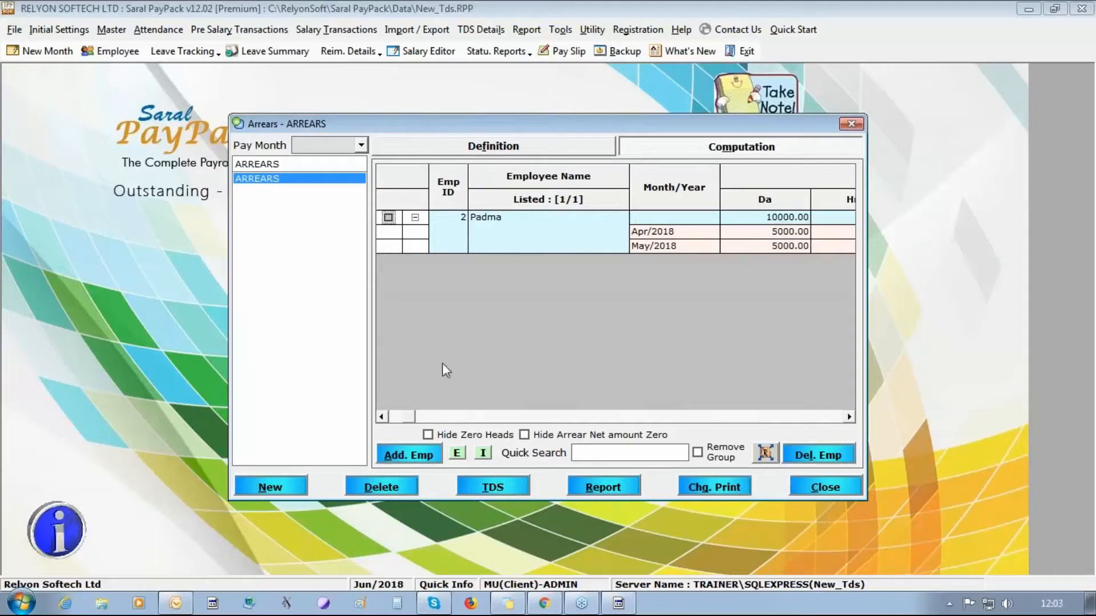
click(482, 484)
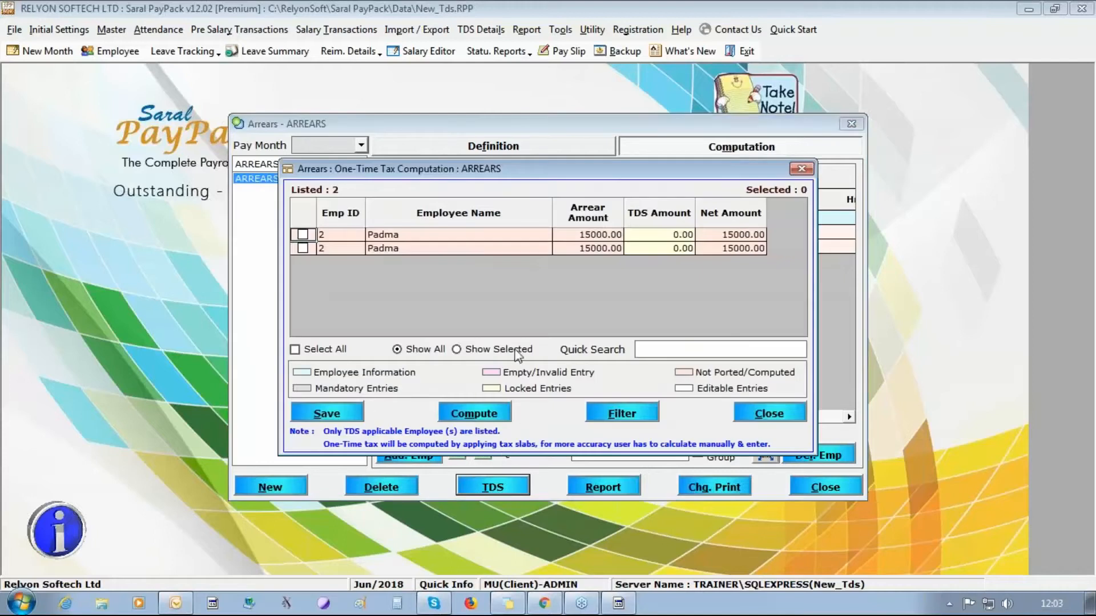
click(324, 353)
click(467, 422)
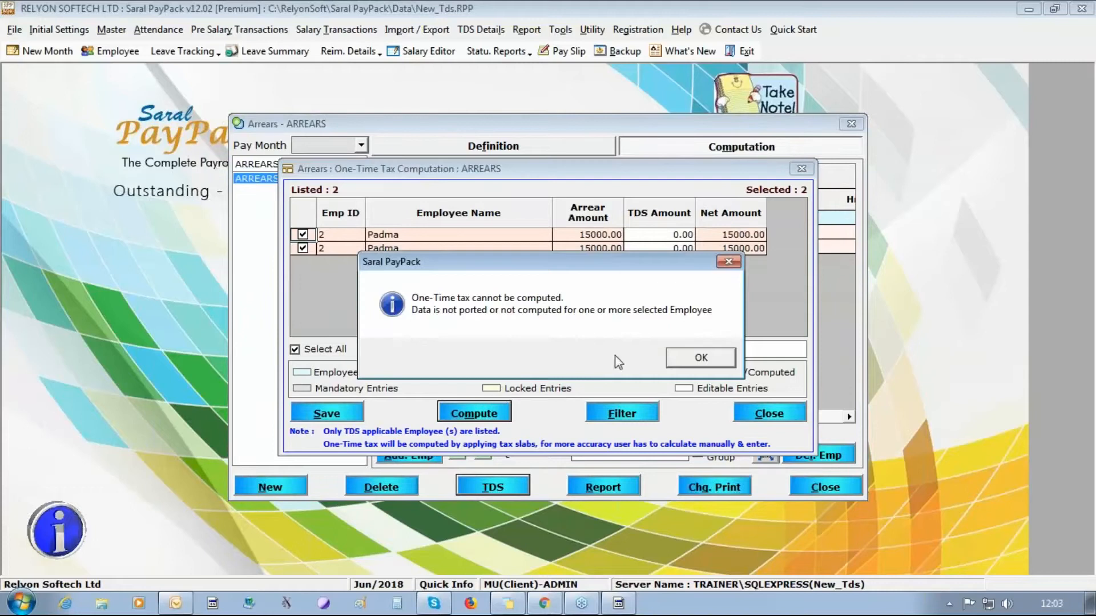
click(700, 360)
click(779, 413)
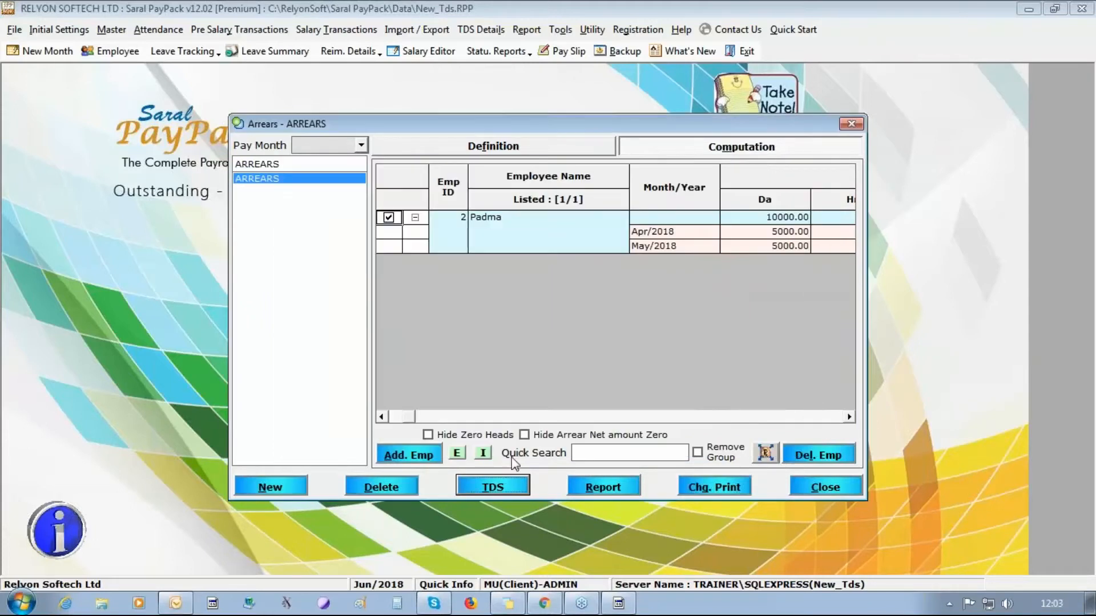
- Close Arrears and re-port the 2018–2019 TDS data for all three employees
click(828, 488)
click(495, 29)
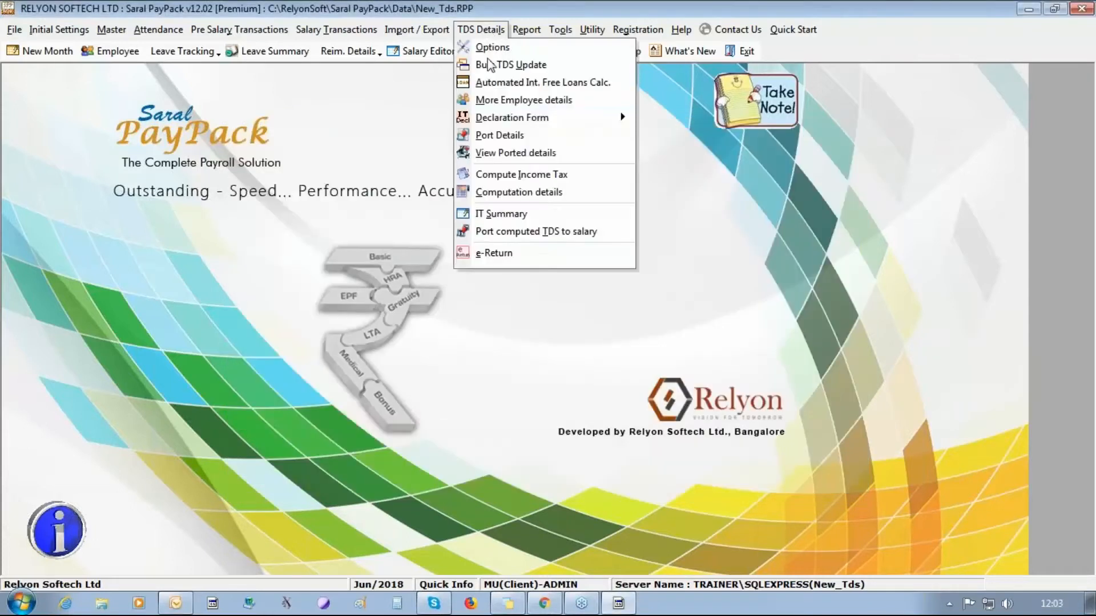
click(489, 135)
click(559, 364)
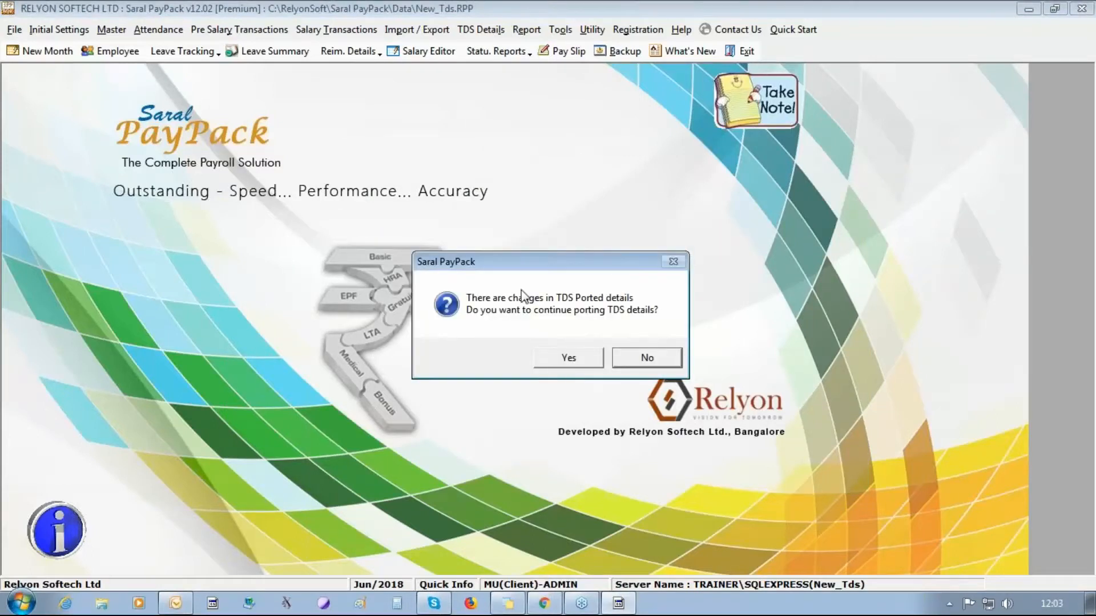
click(555, 353)
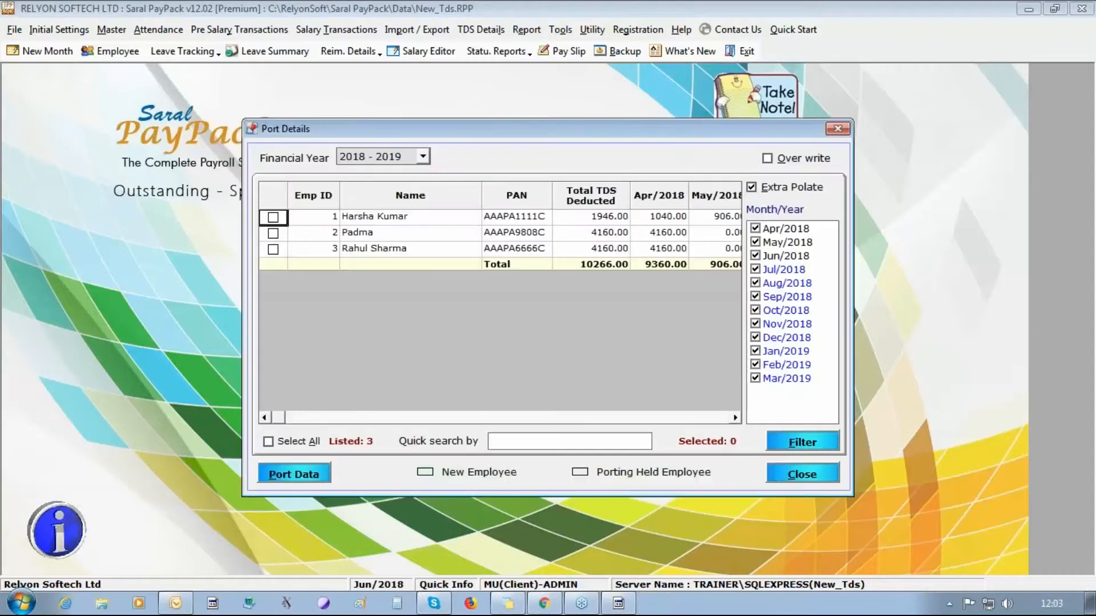
click(308, 443)
click(319, 473)
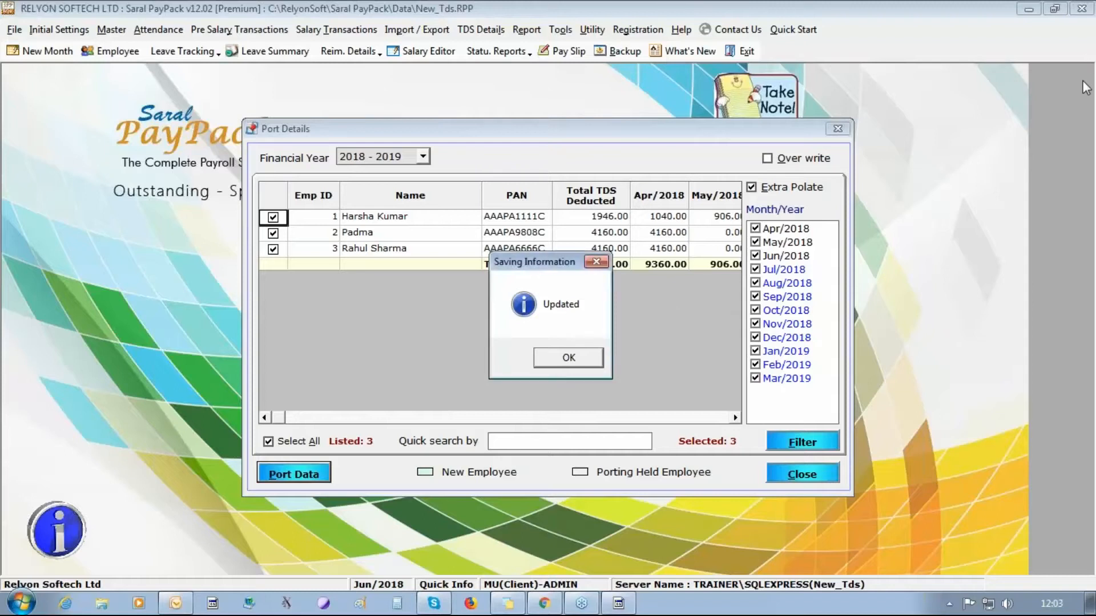
click(585, 362)
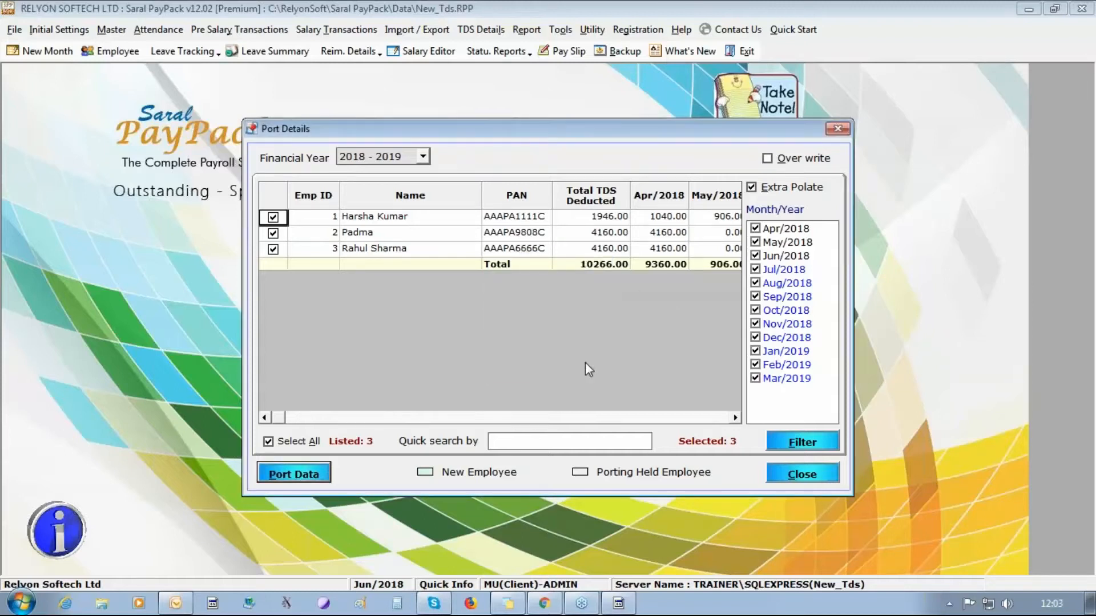
click(1077, 74)
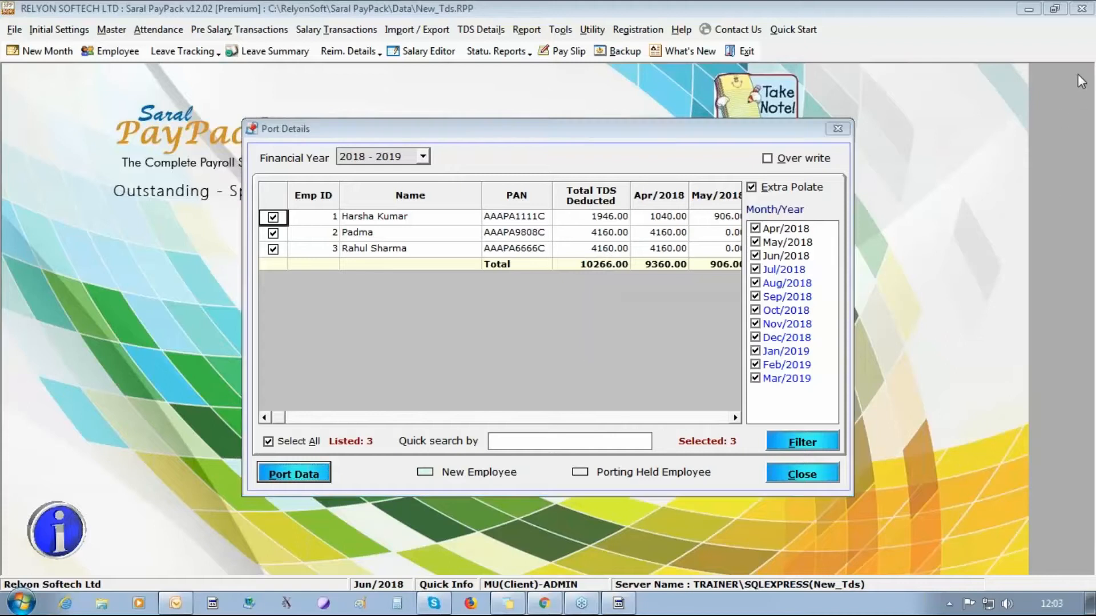
click(802, 475)
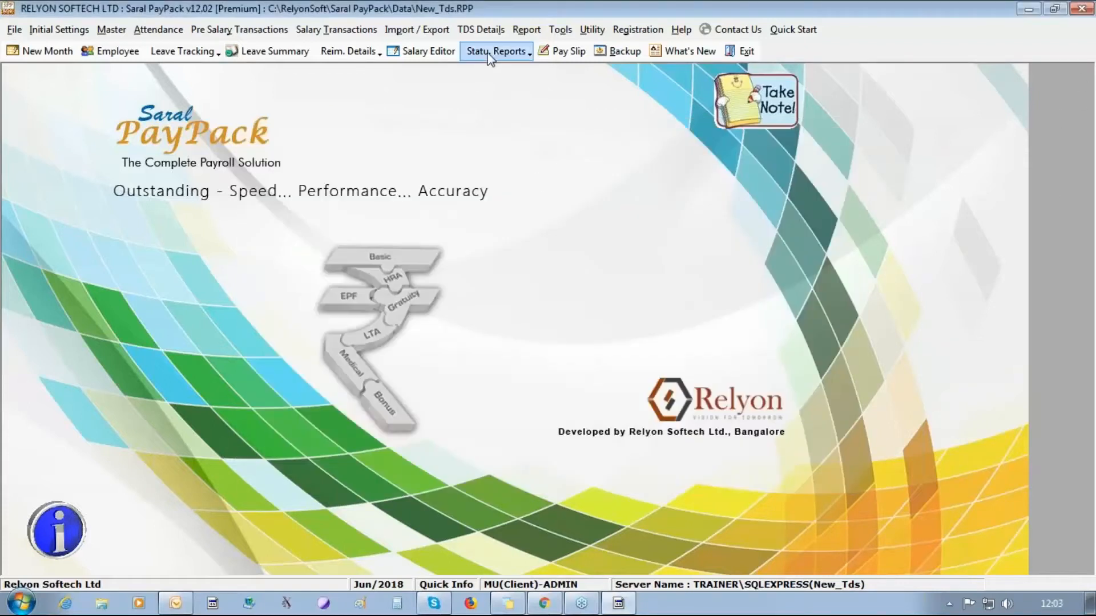
- Compute and save the ARREARS one-time TDS: 3120.00 per 15000.00 row, net 11880.00
click(329, 29)
click(334, 189)
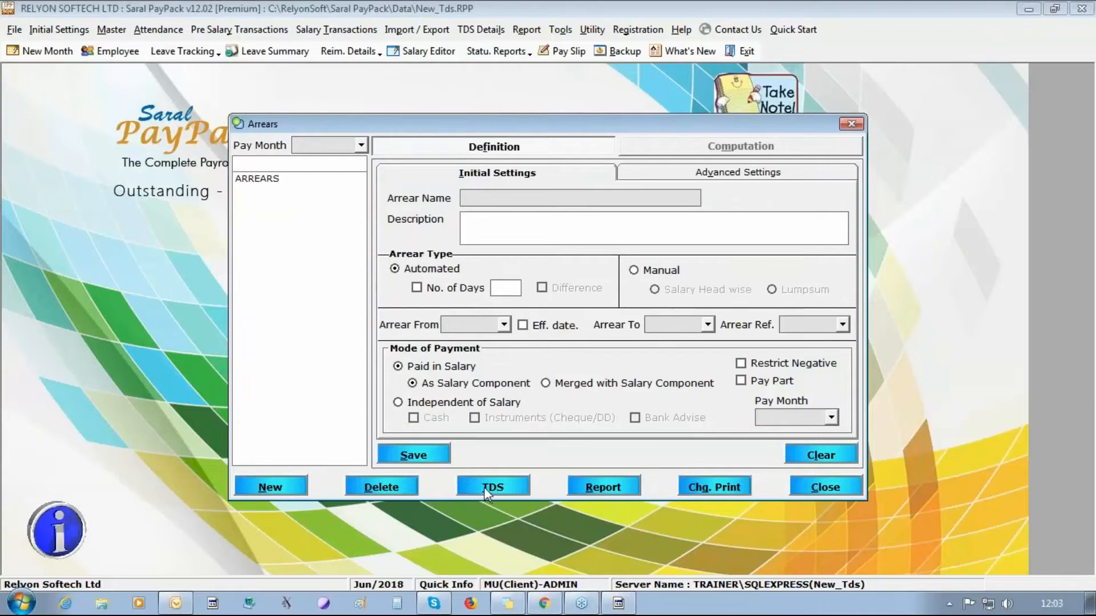
click(260, 178)
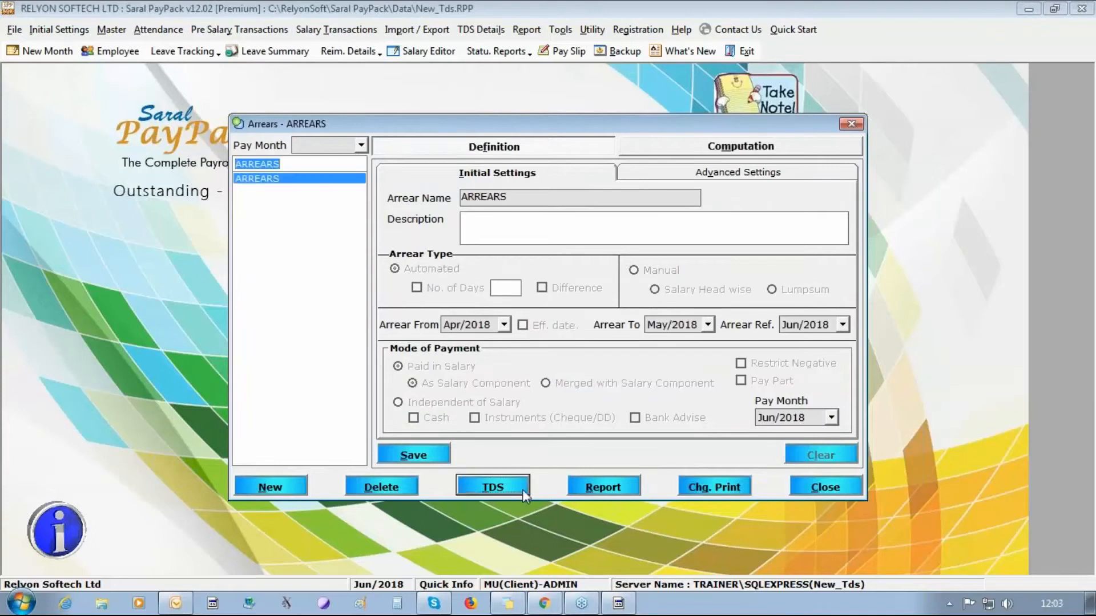
click(495, 487)
click(308, 350)
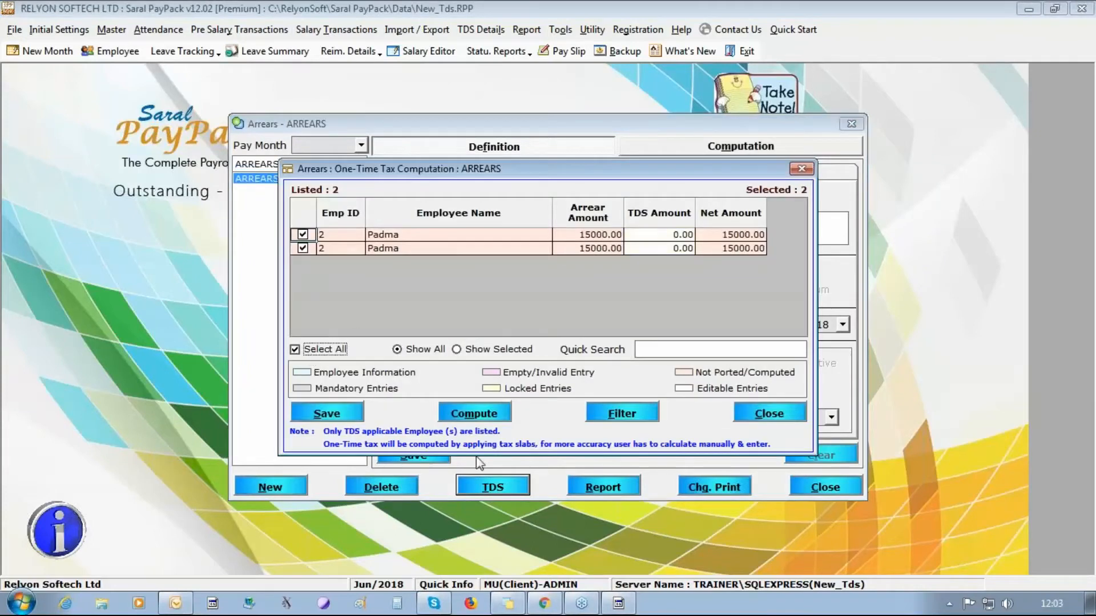
click(472, 416)
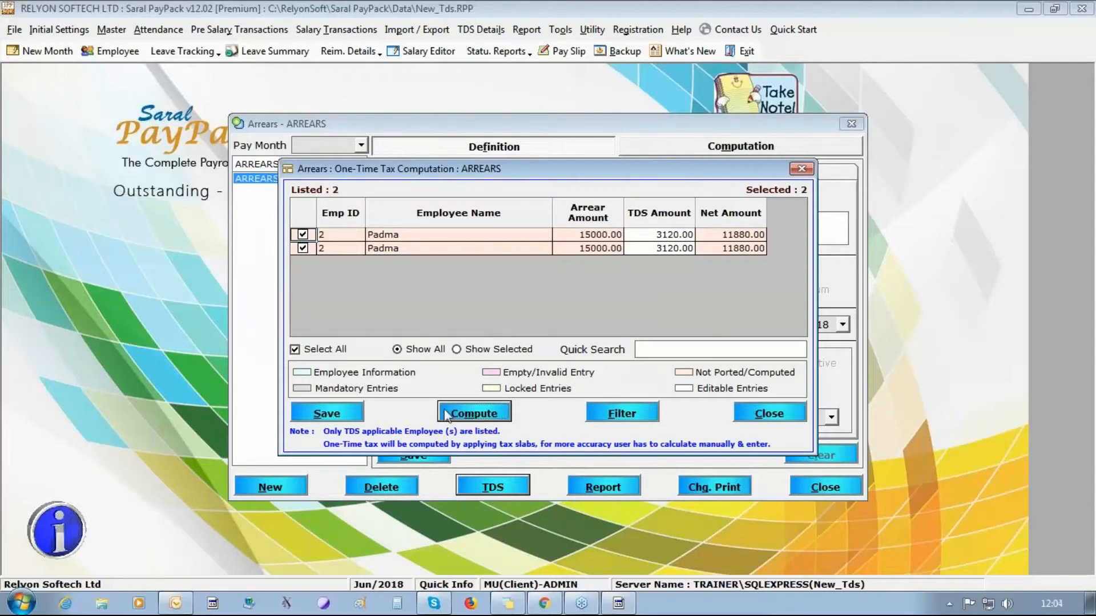
click(342, 415)
click(569, 358)
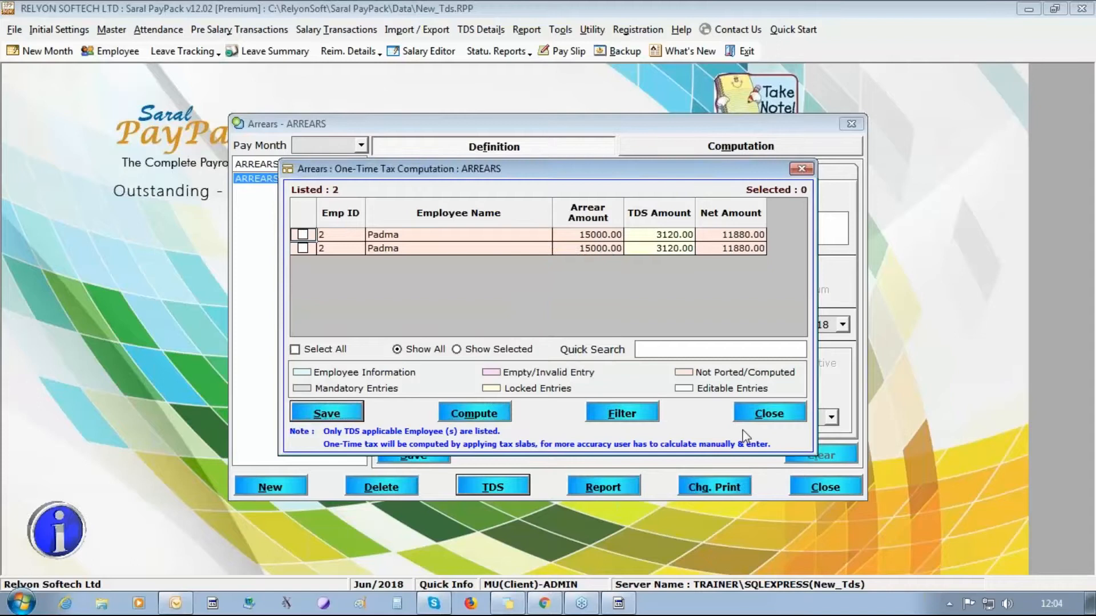
click(768, 413)
click(404, 461)
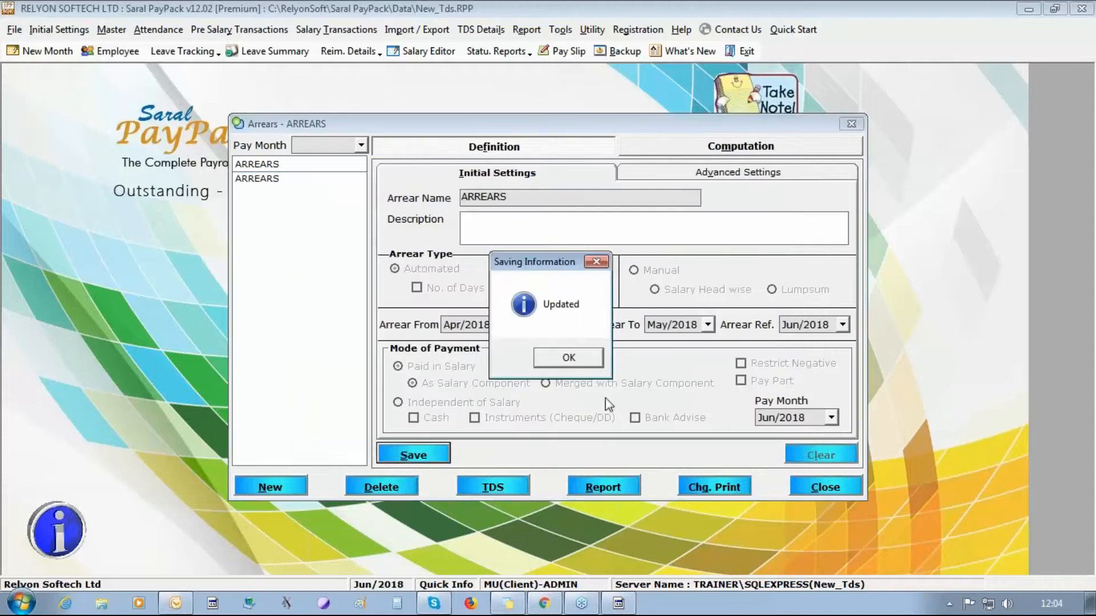
click(568, 358)
click(825, 486)
- Run the income tax computation for all three employees
click(481, 29)
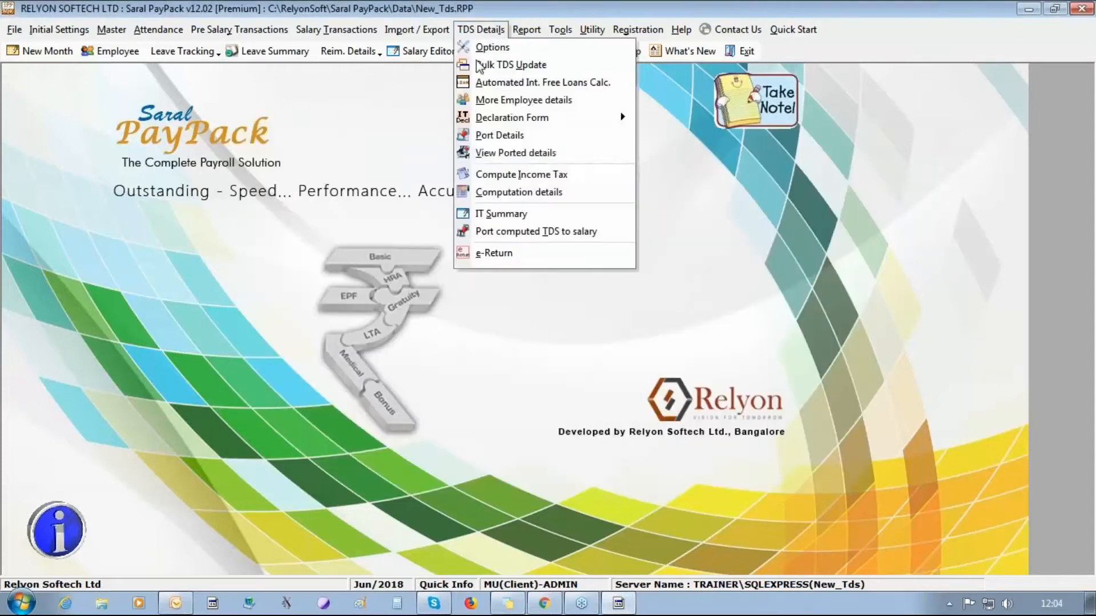
click(521, 174)
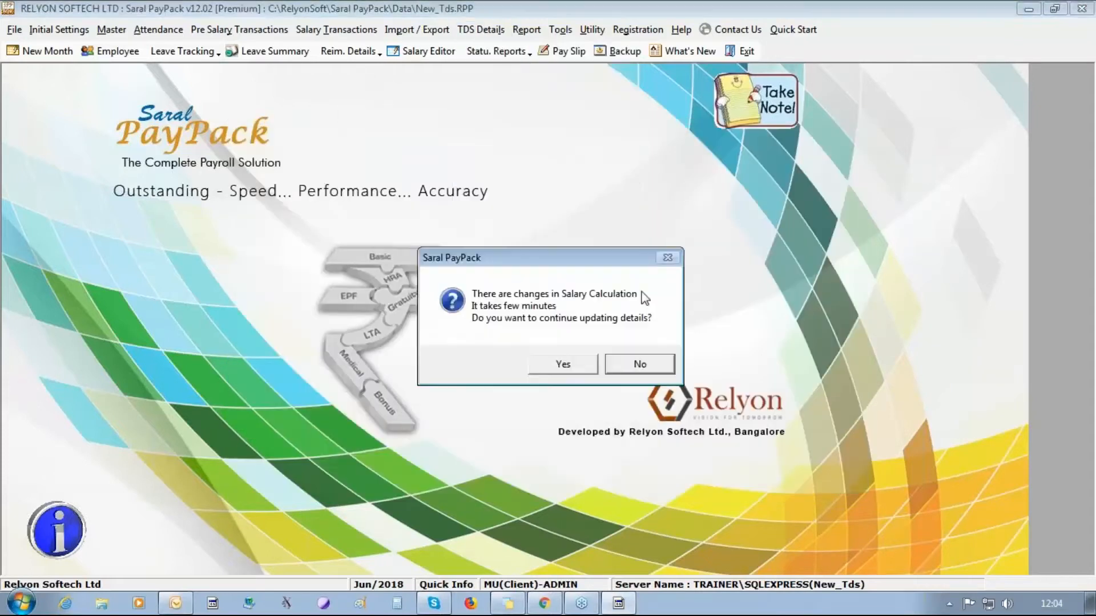
click(494, 362)
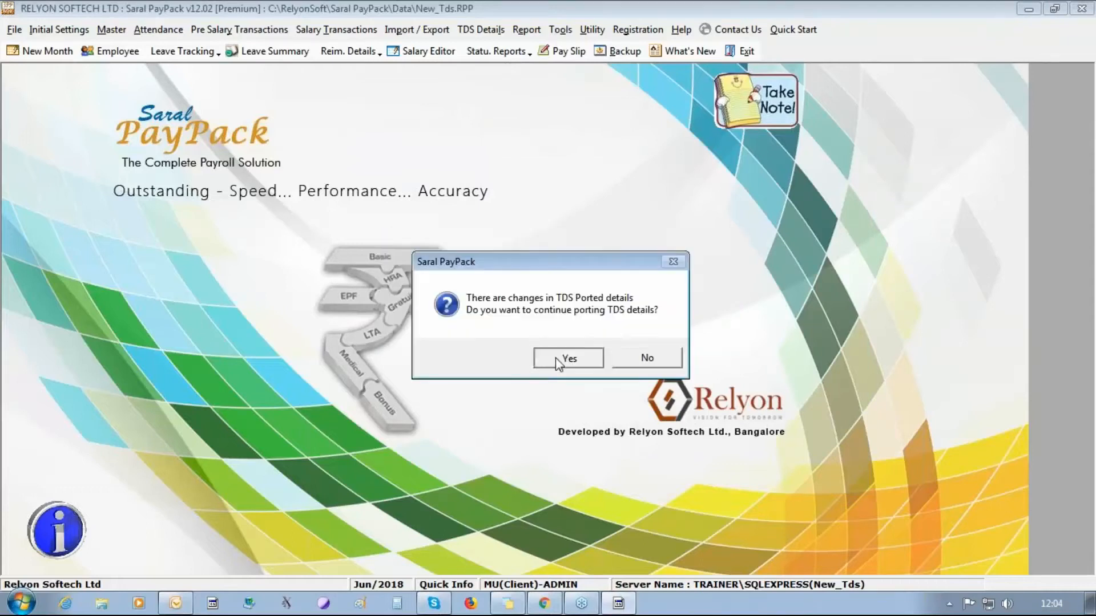
click(558, 358)
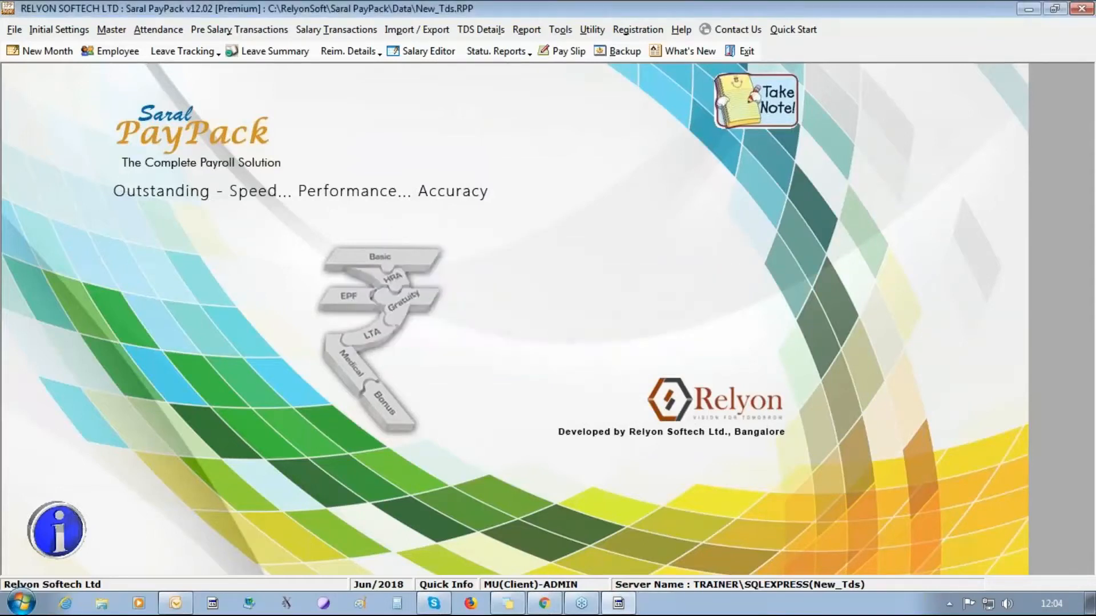
key(Return)
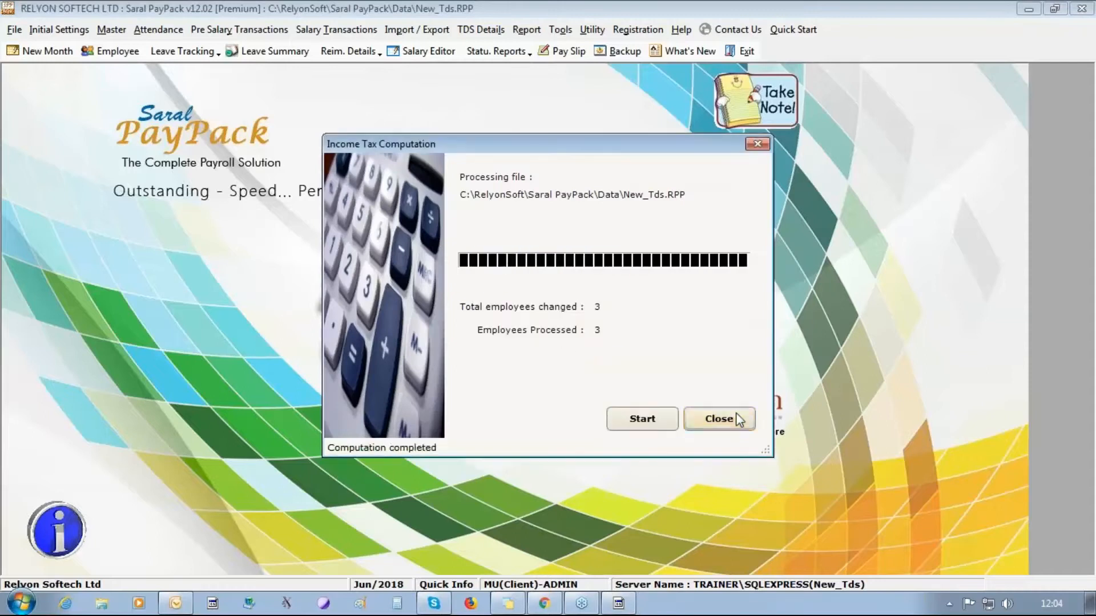
click(735, 413)
- Re-port the updated 2018–2019 TDS data for all three employees
click(464, 31)
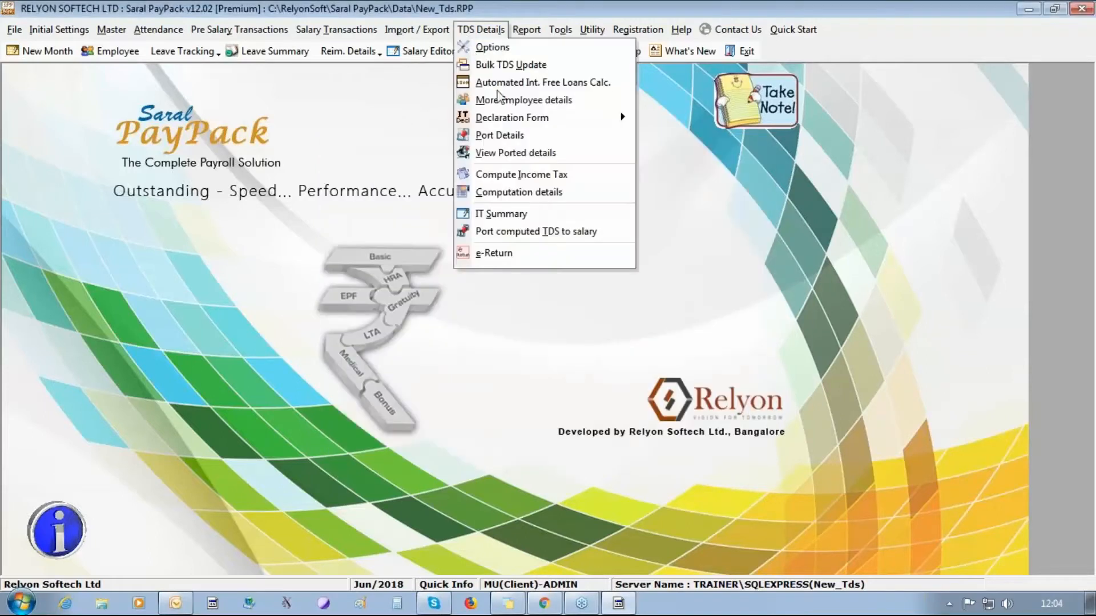
click(503, 135)
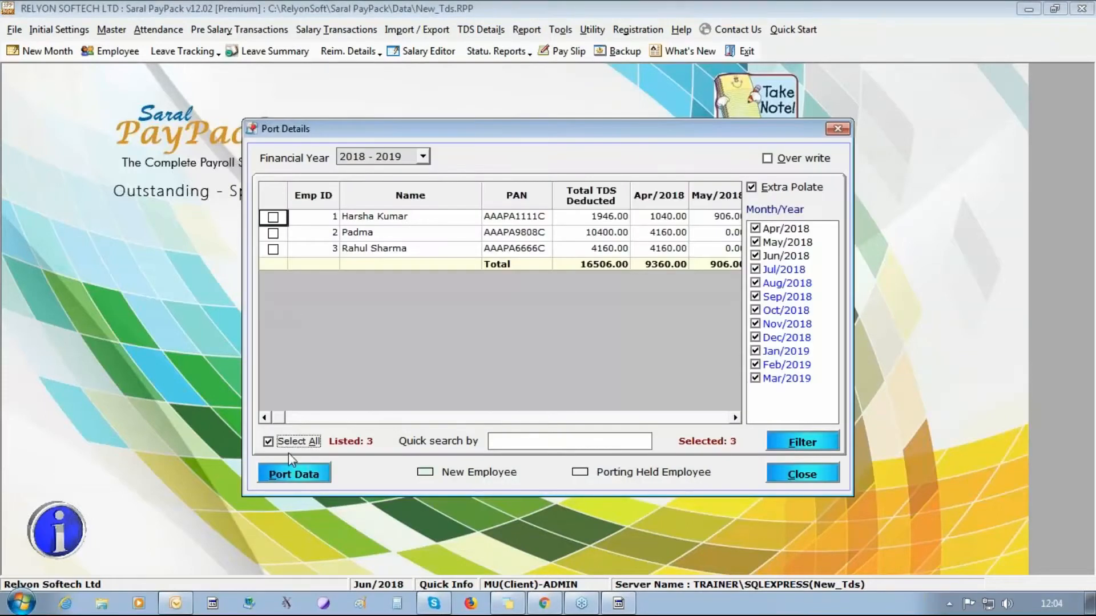
click(291, 442)
click(302, 473)
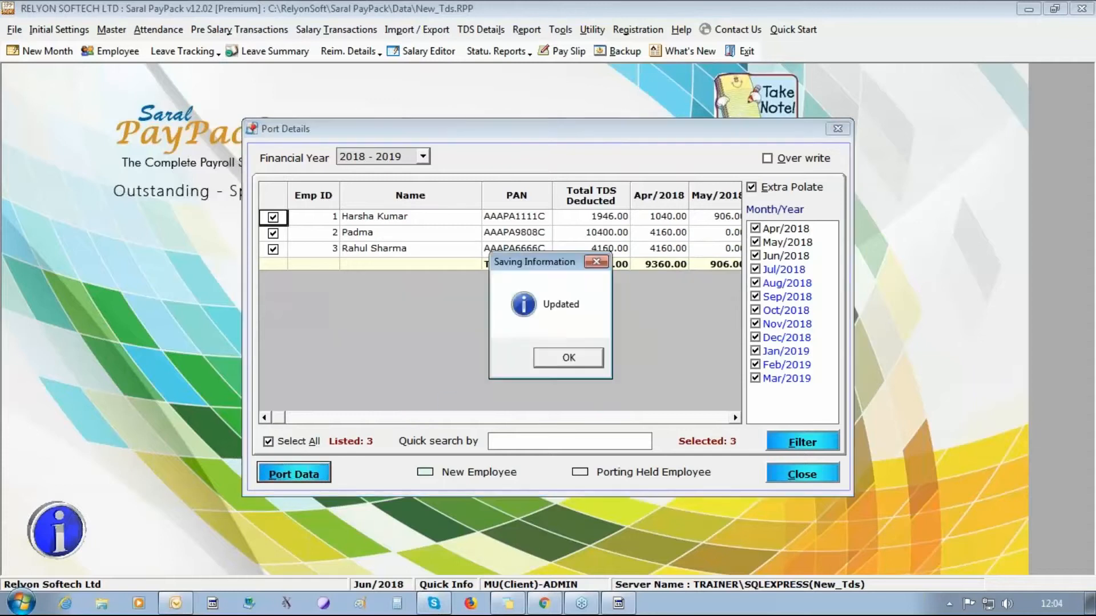
click(570, 358)
click(790, 470)
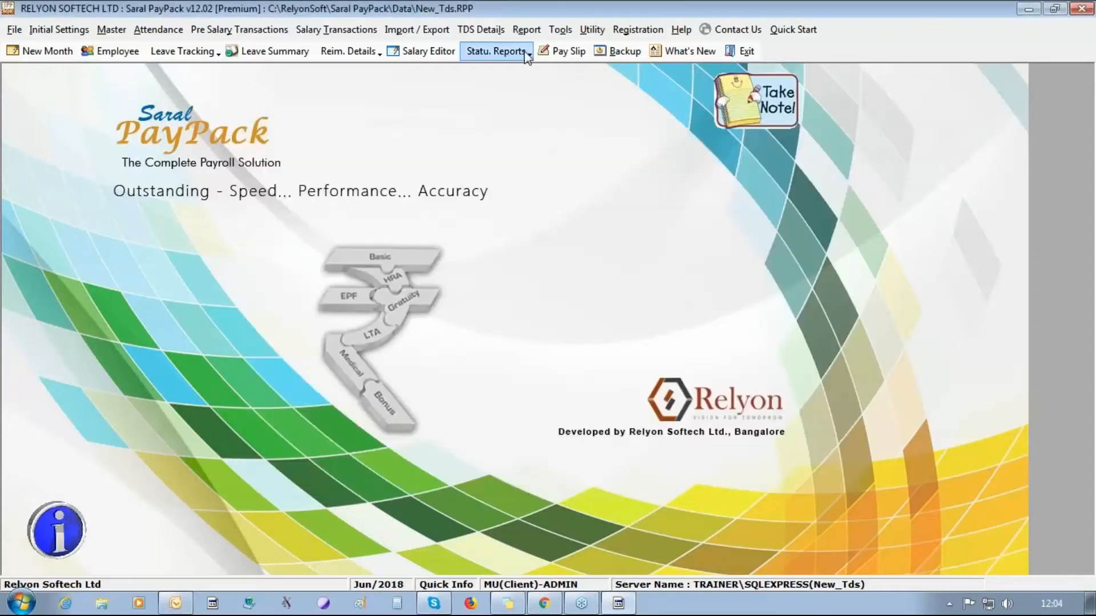
- Recompute income tax for all employees using the newly ported data
click(481, 29)
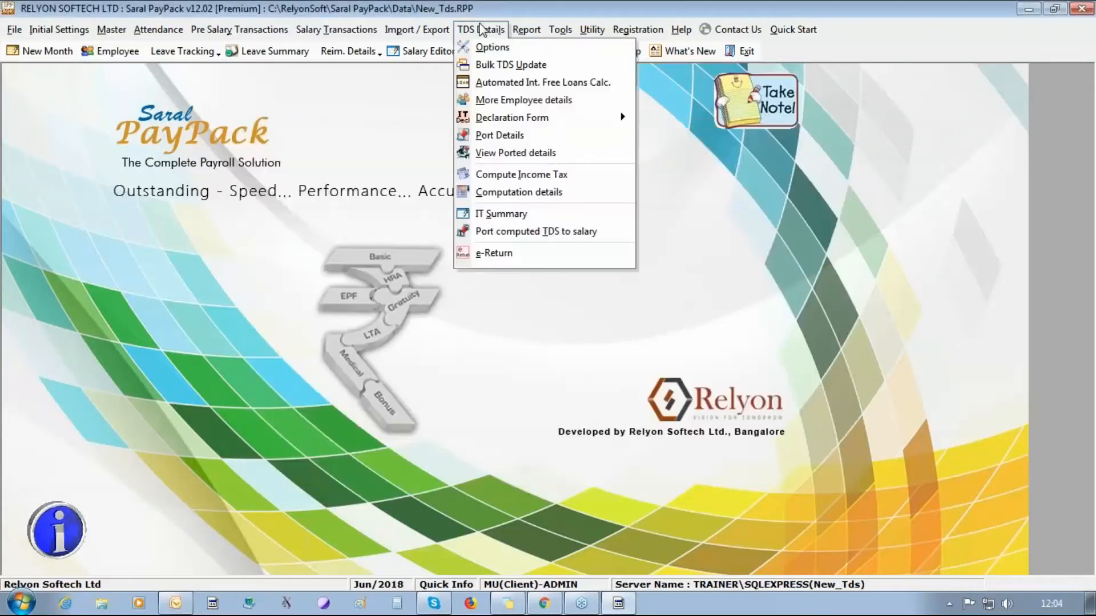
click(536, 176)
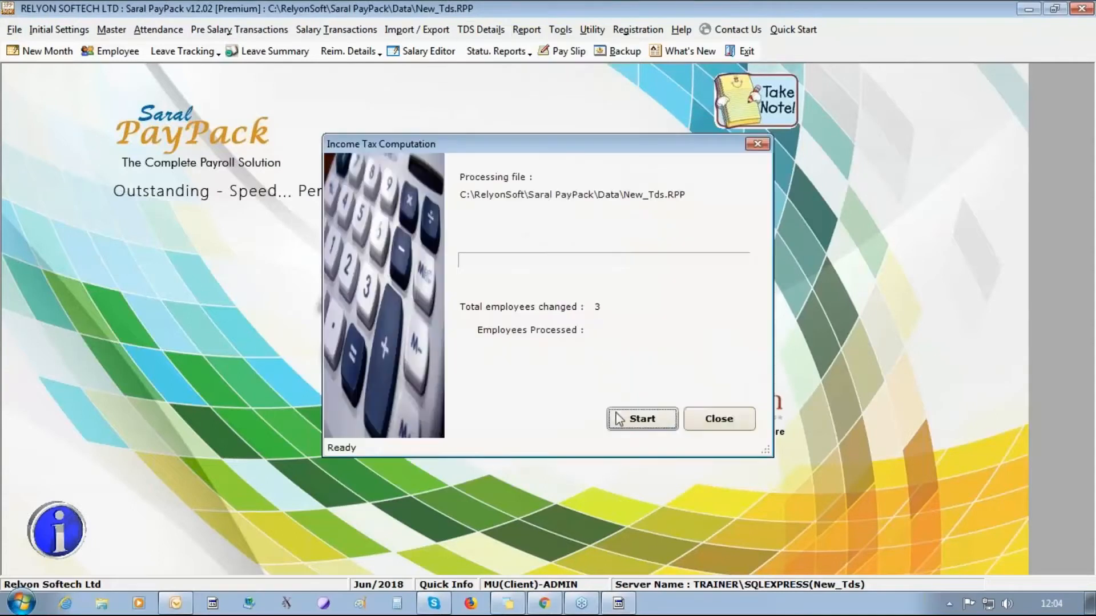
click(619, 419)
click(548, 322)
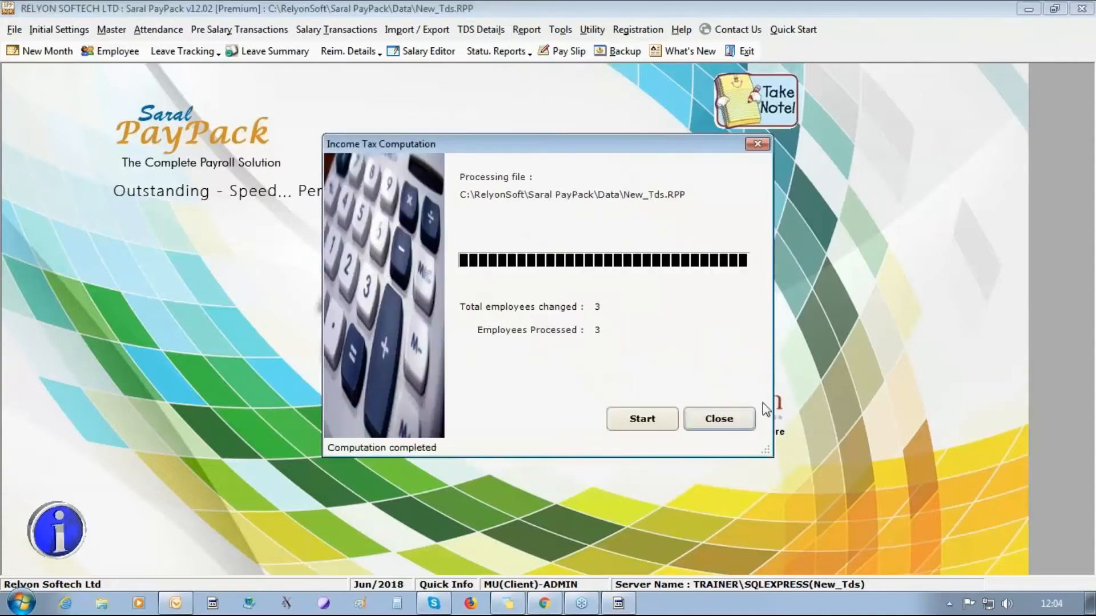
click(722, 419)
click(465, 23)
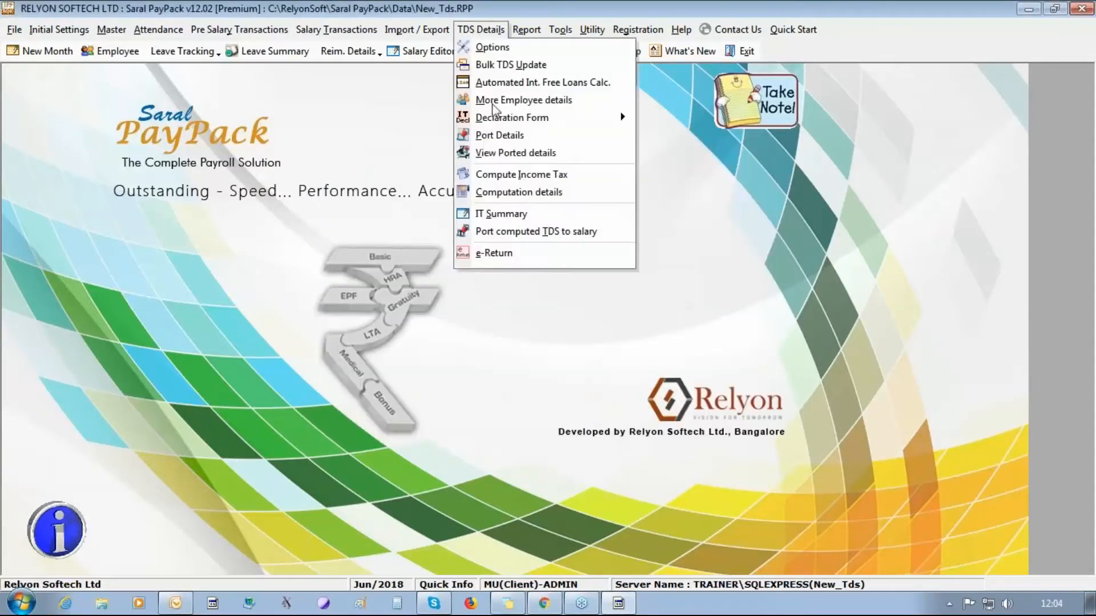
- Switch to Padma's tax computation and open her month-wise salary entry
click(519, 192)
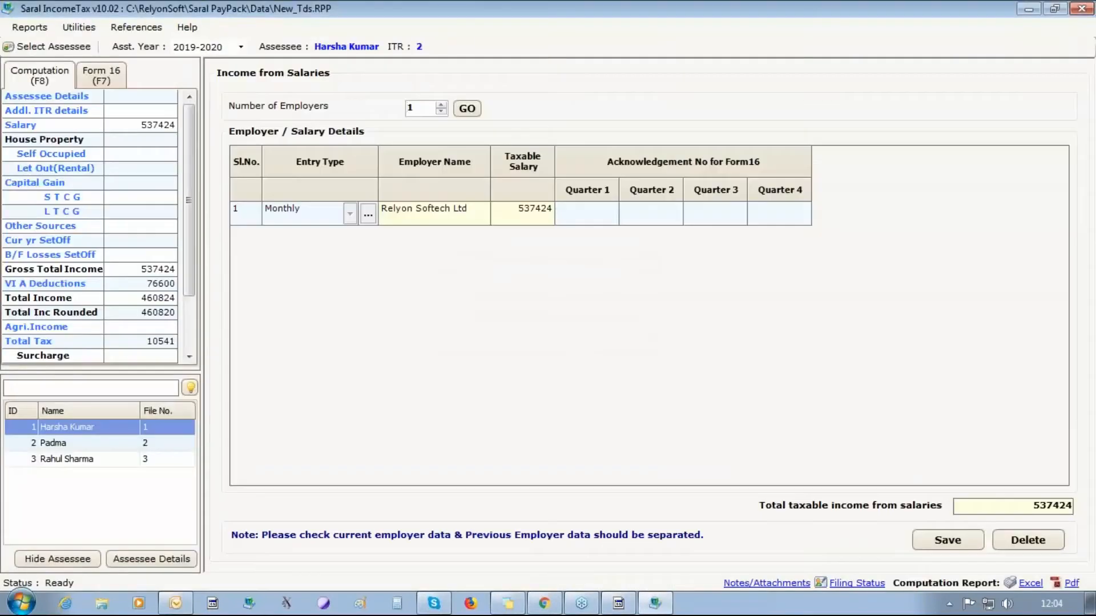
click(76, 441)
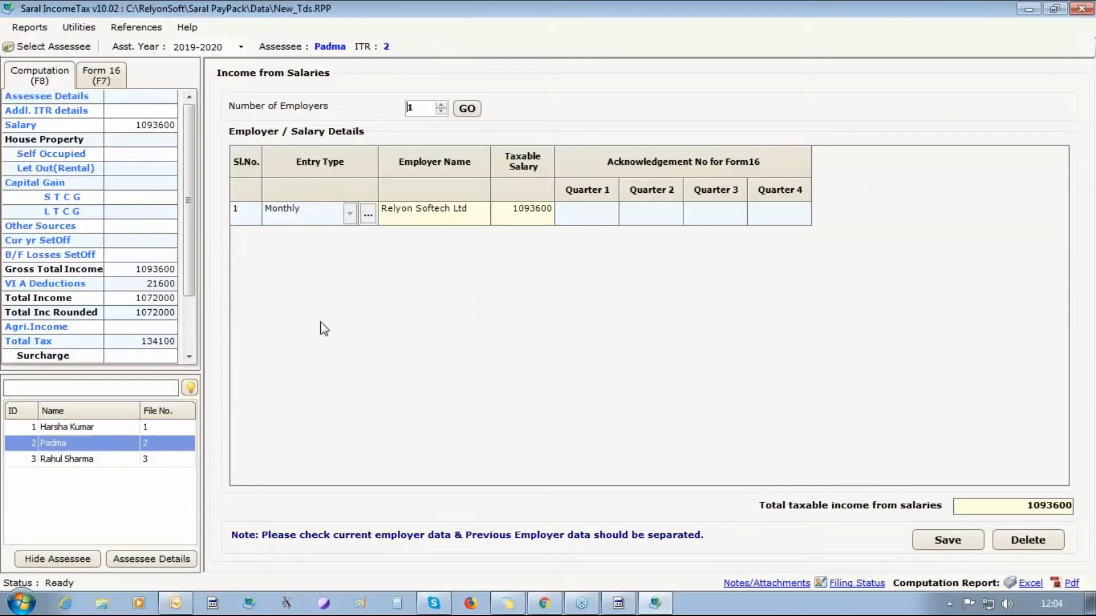
click(367, 220)
- Review Padma's other salary components and the perquisites entered for her
click(597, 117)
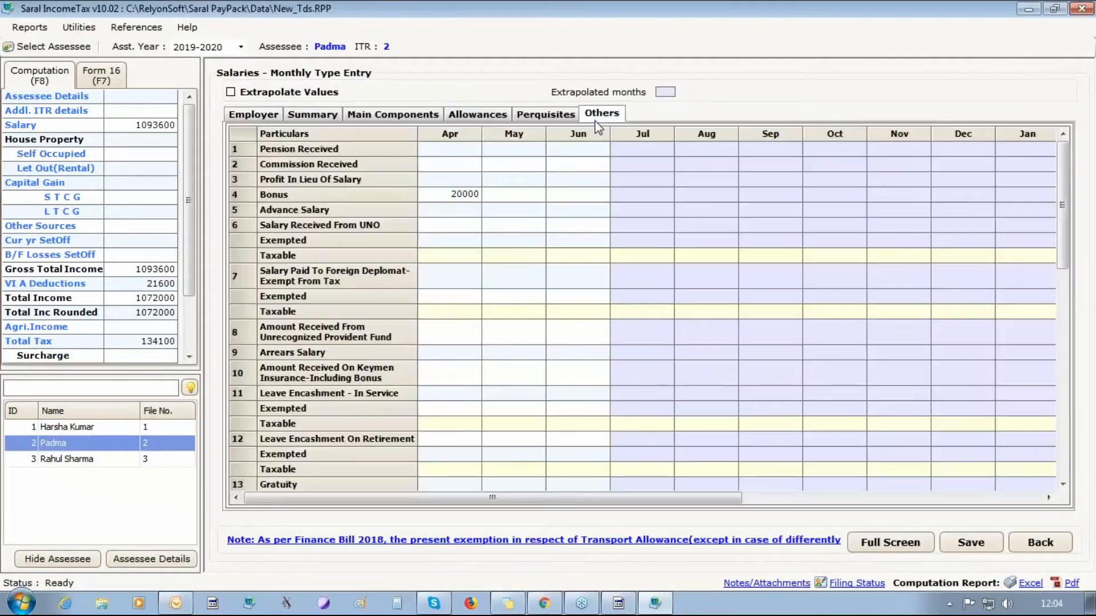
click(1062, 485)
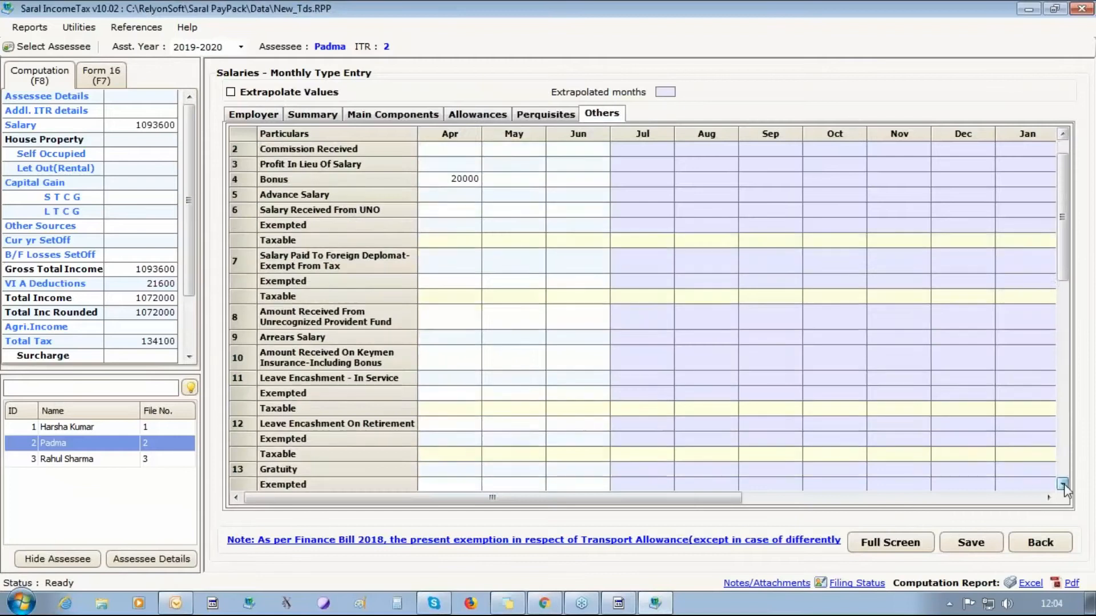
drag(1062, 484, 1063, 485)
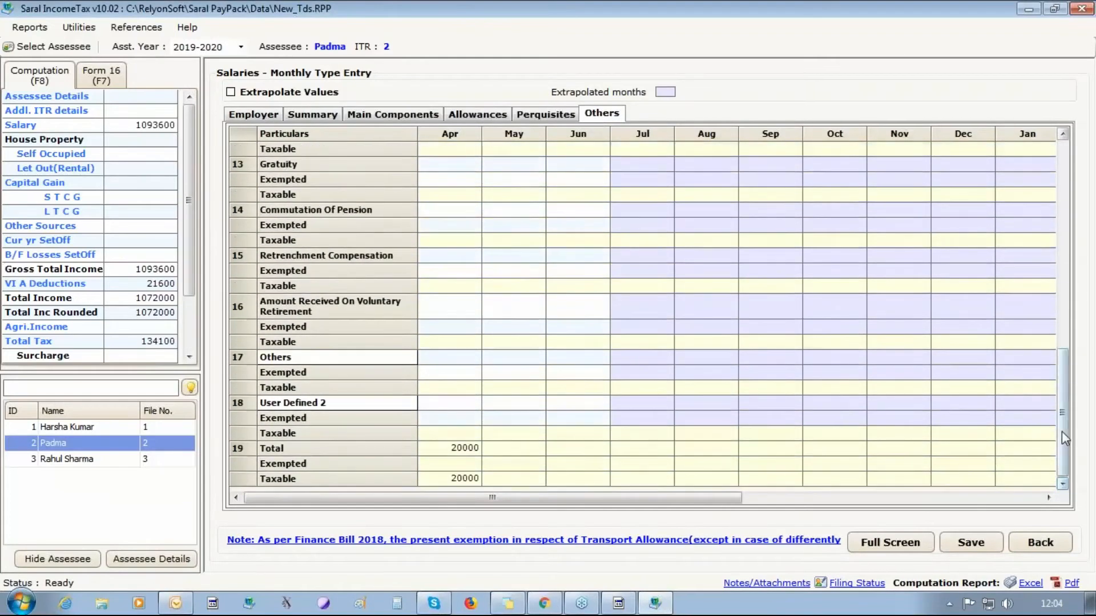
drag(1062, 431, 1049, 225)
click(571, 118)
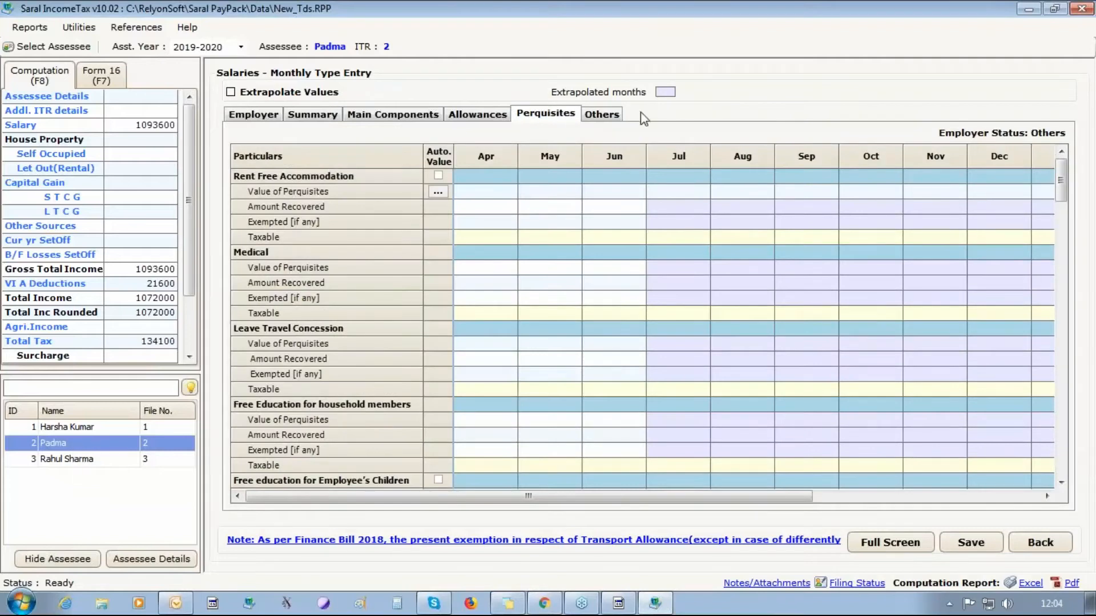
mouse_move(1059, 184)
mouse_down()
mouse_move(1063, 457)
mouse_move(1061, 189)
mouse_up()
click(591, 119)
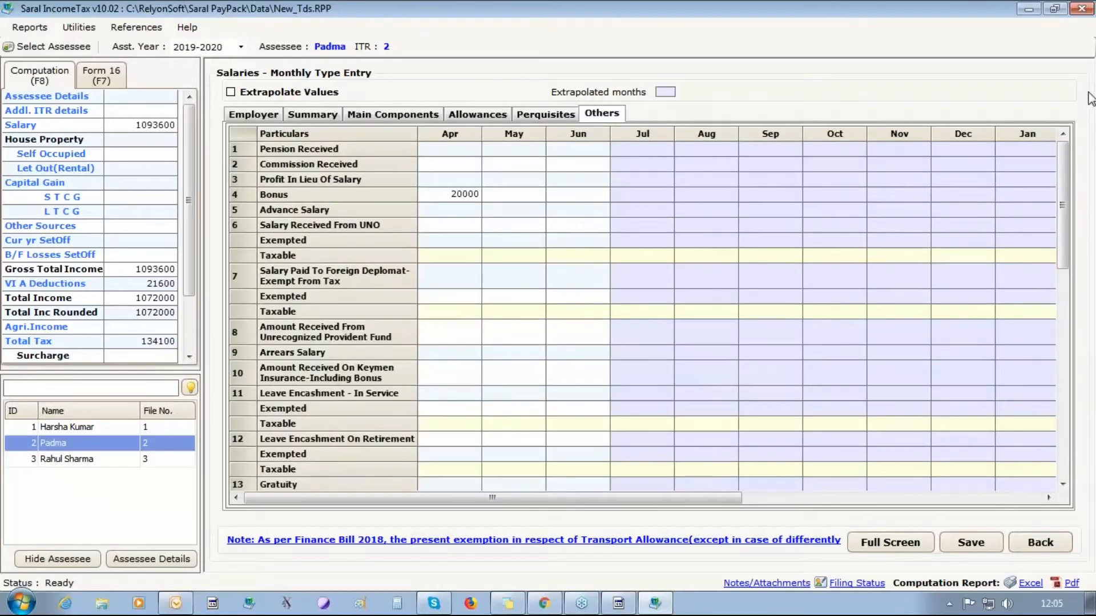
click(262, 121)
- Check that Padma's April Basic of 40000 includes the 10000 arrears
click(303, 121)
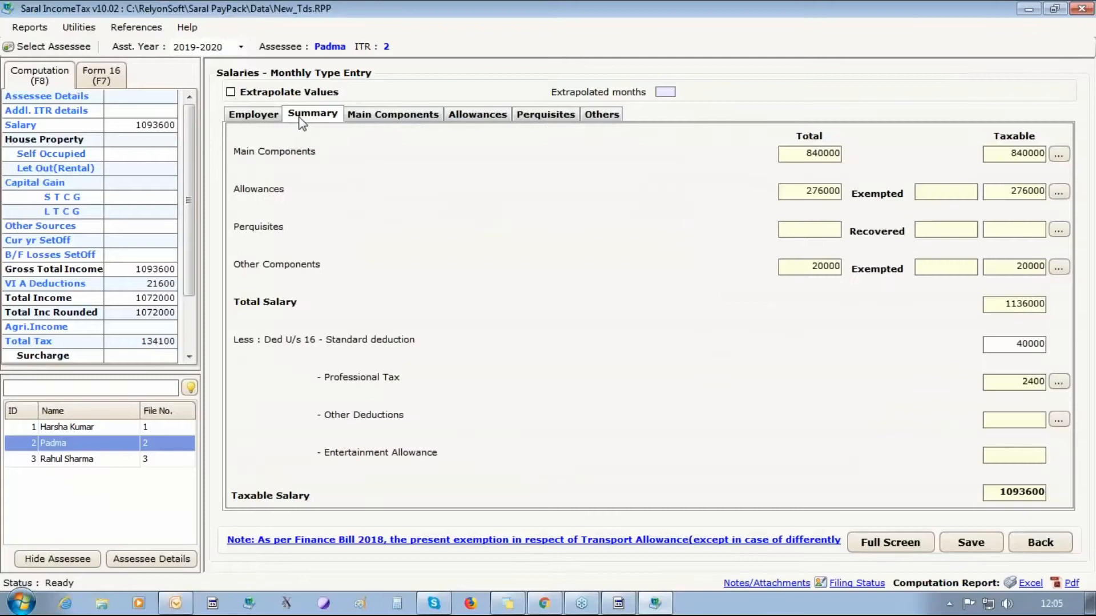
click(374, 121)
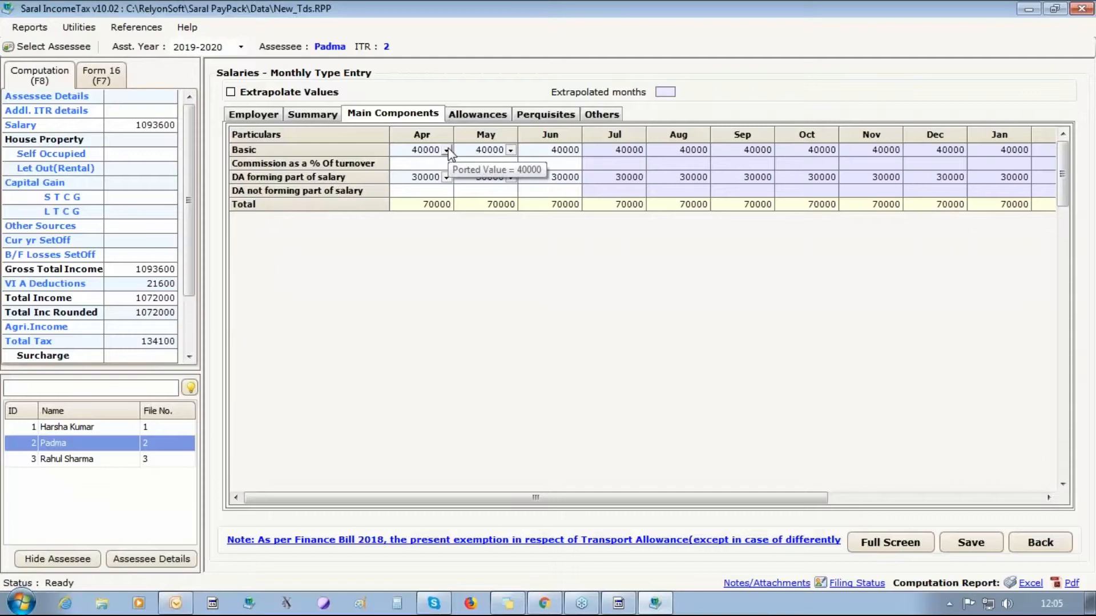
click(447, 151)
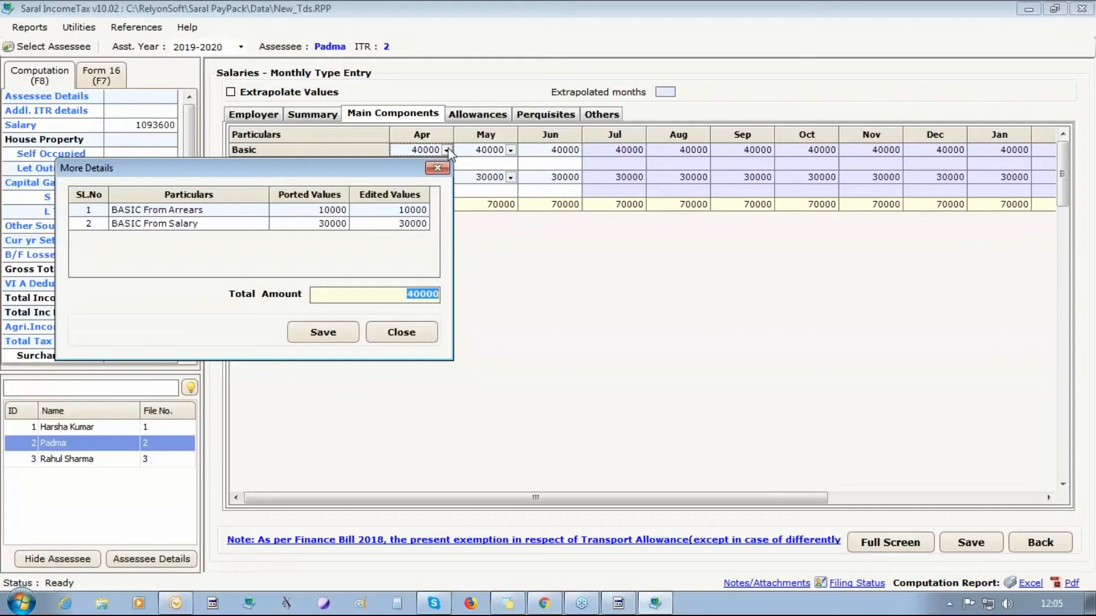
click(439, 169)
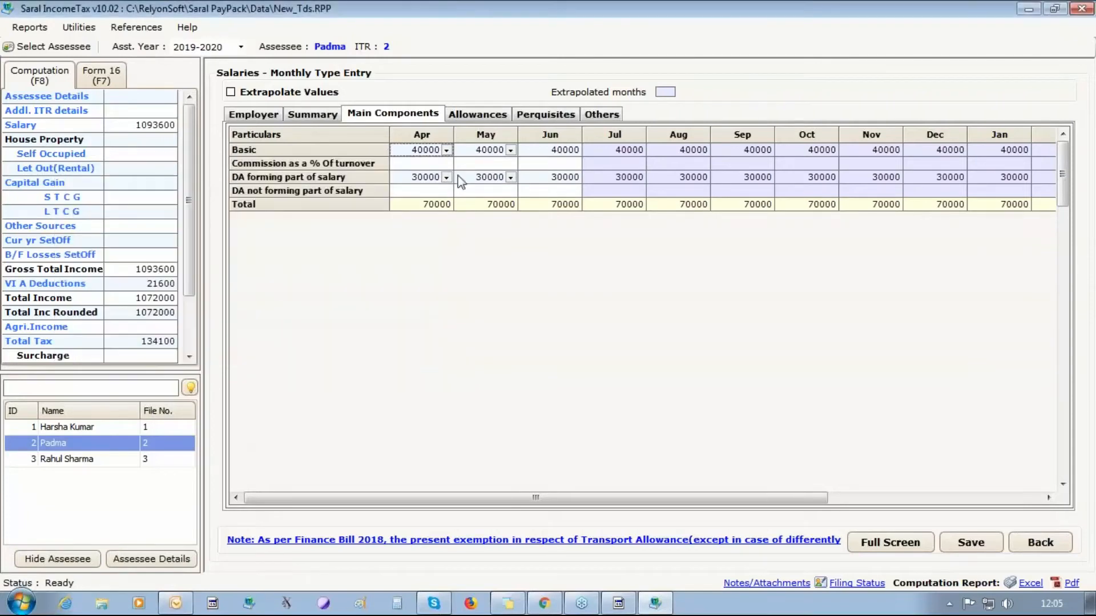
- Inspect May's Basic breakdown and confirm April's DA includes the 5000 arrears
click(511, 150)
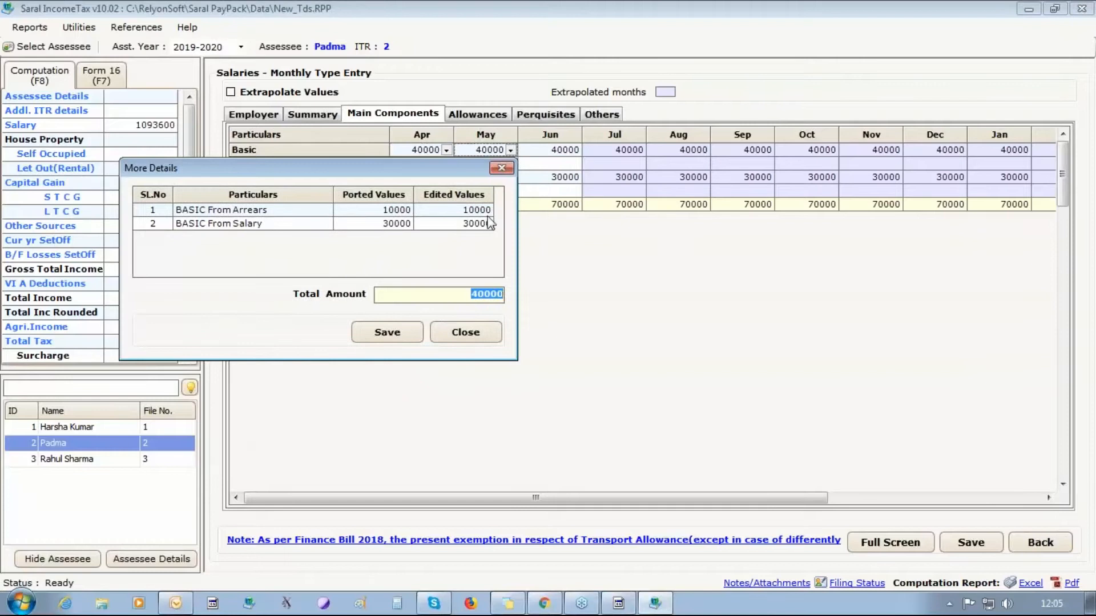
click(471, 209)
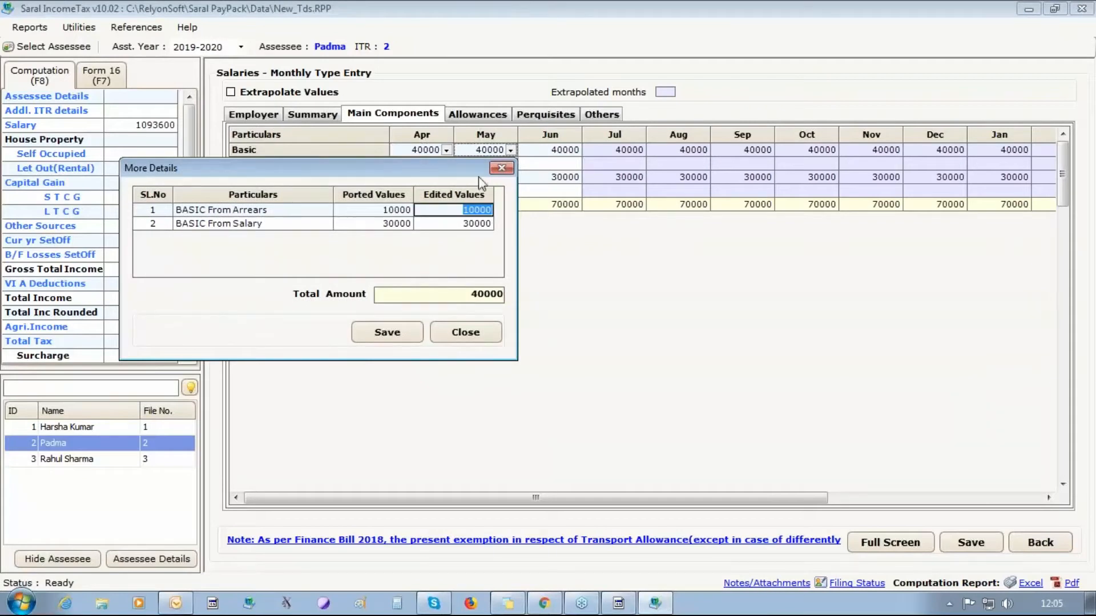
click(502, 168)
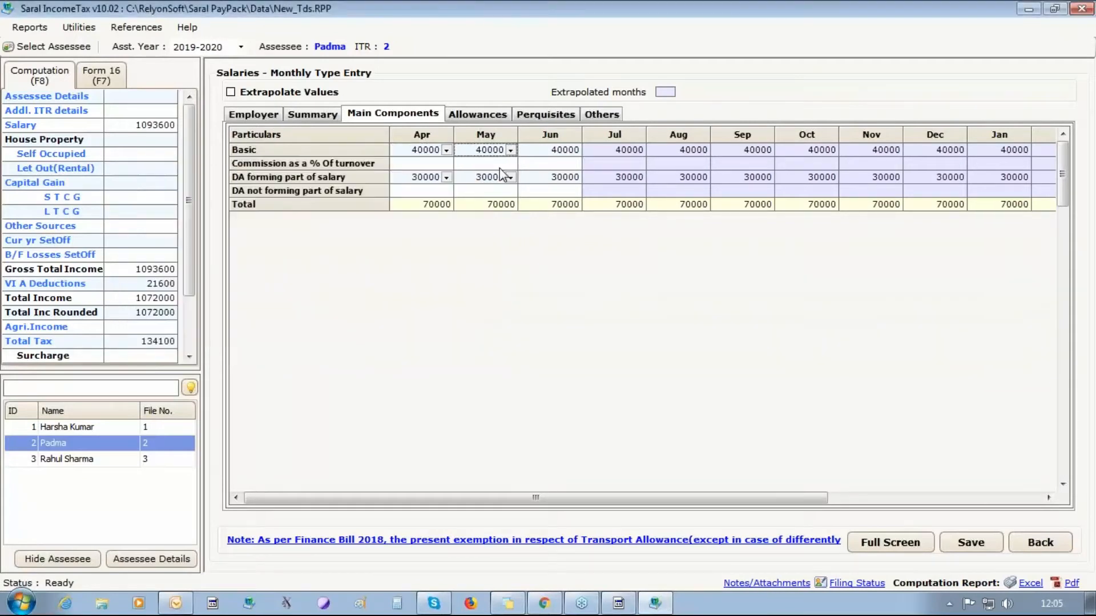
click(446, 177)
click(336, 238)
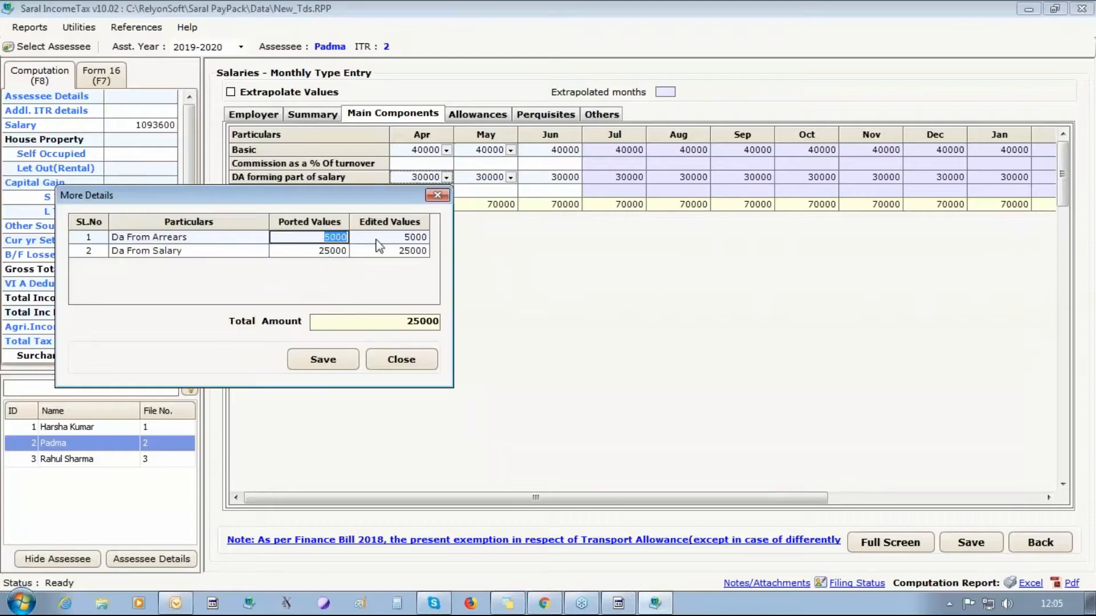
click(378, 238)
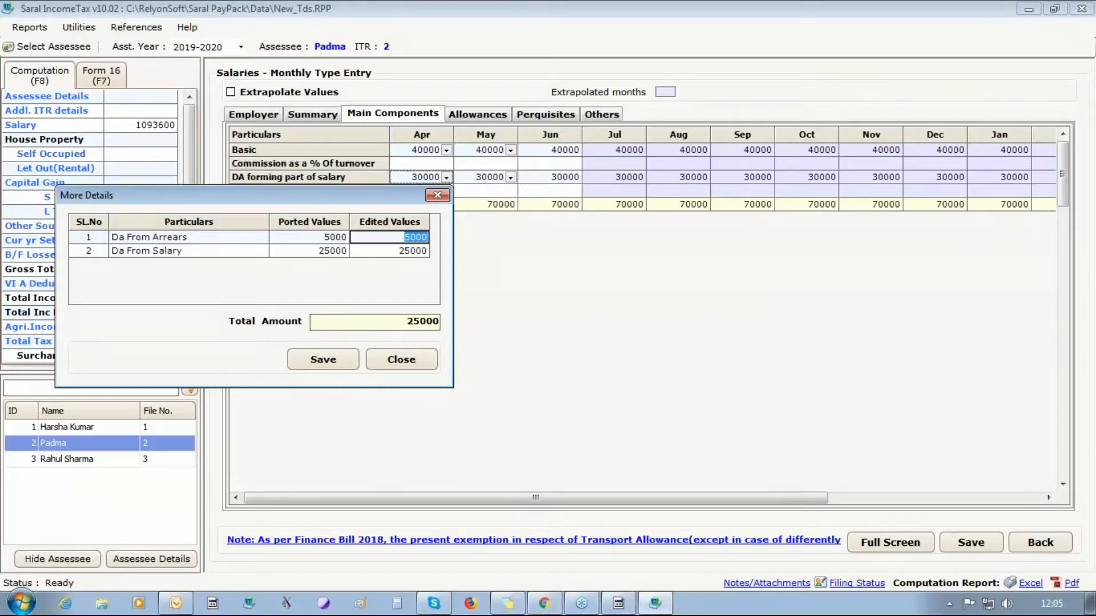
click(407, 356)
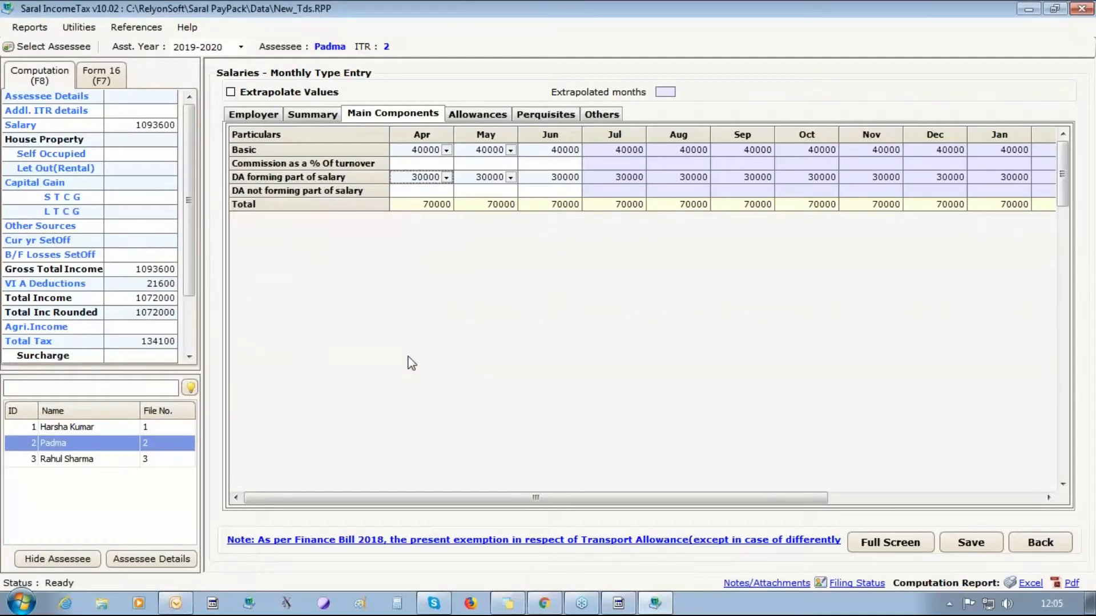
- Value Padma's April rent-free accommodation automatically at 15% of salary, giving 16950
click(545, 117)
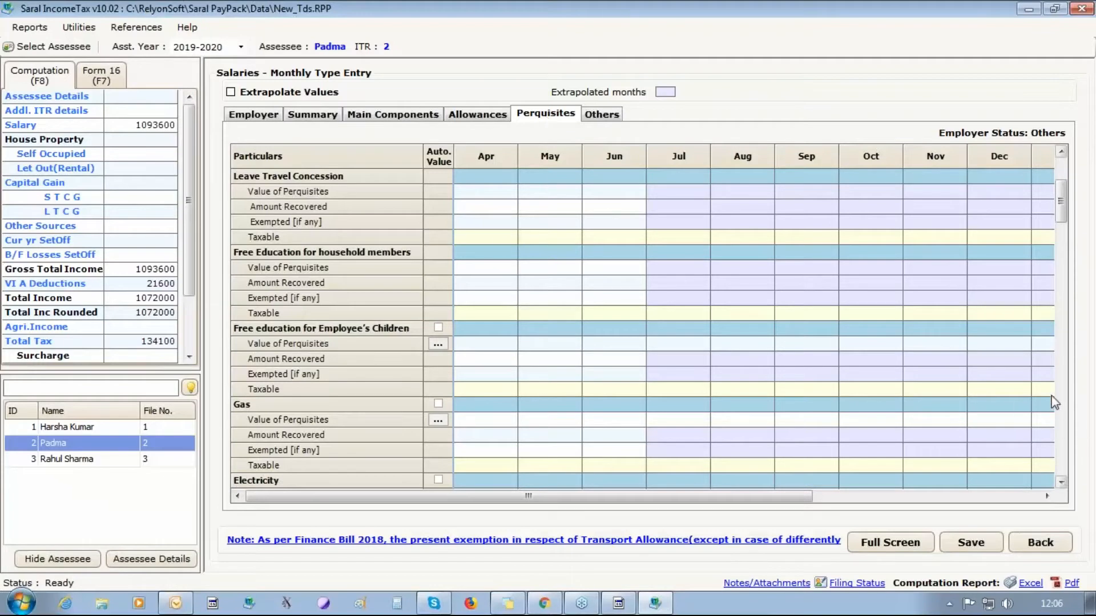
drag(1060, 201, 968, 181)
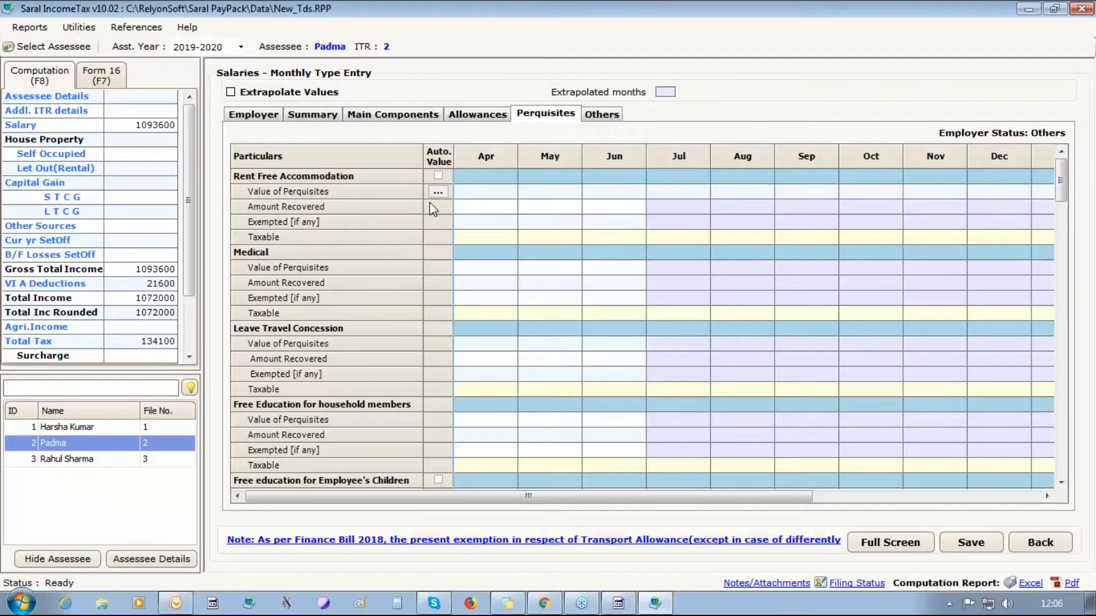
click(438, 175)
click(438, 192)
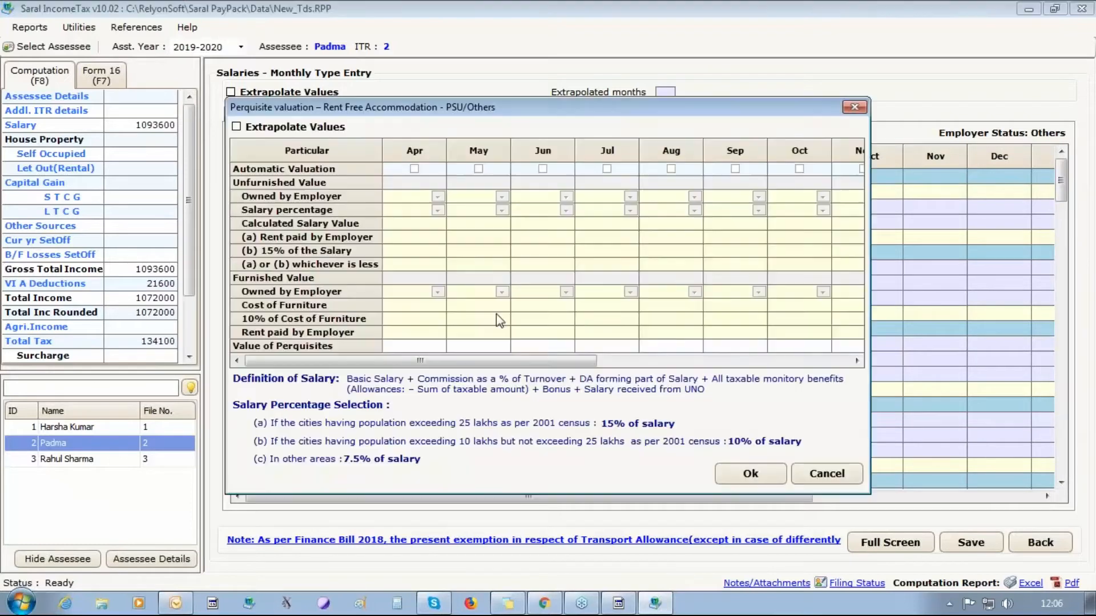
click(414, 169)
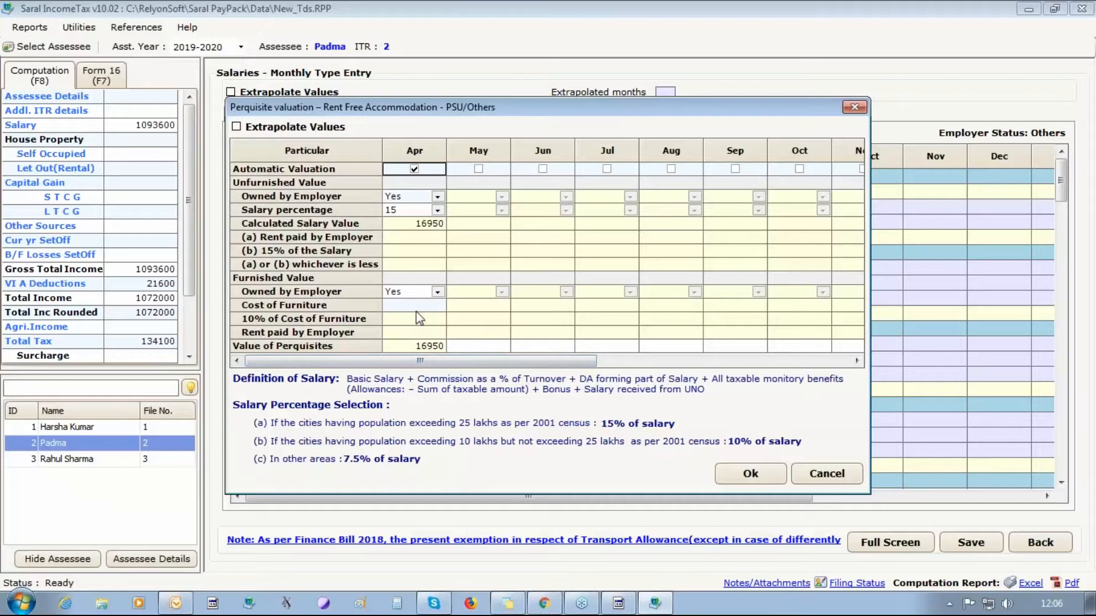
click(438, 210)
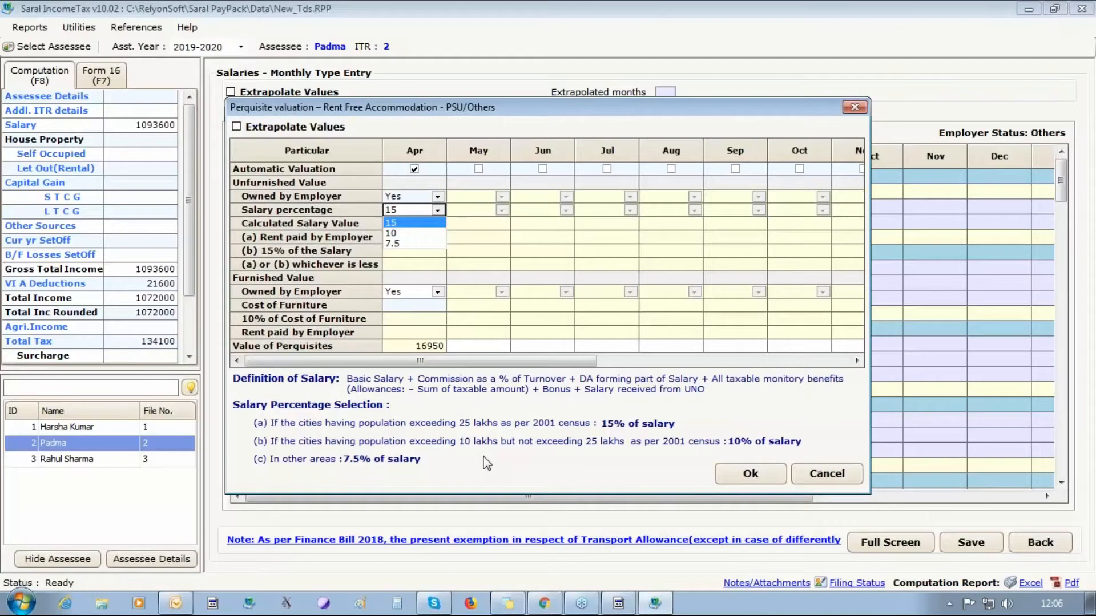
- Value April's rent-free accommodation at 15% with a furniture cost of 1000
click(401, 309)
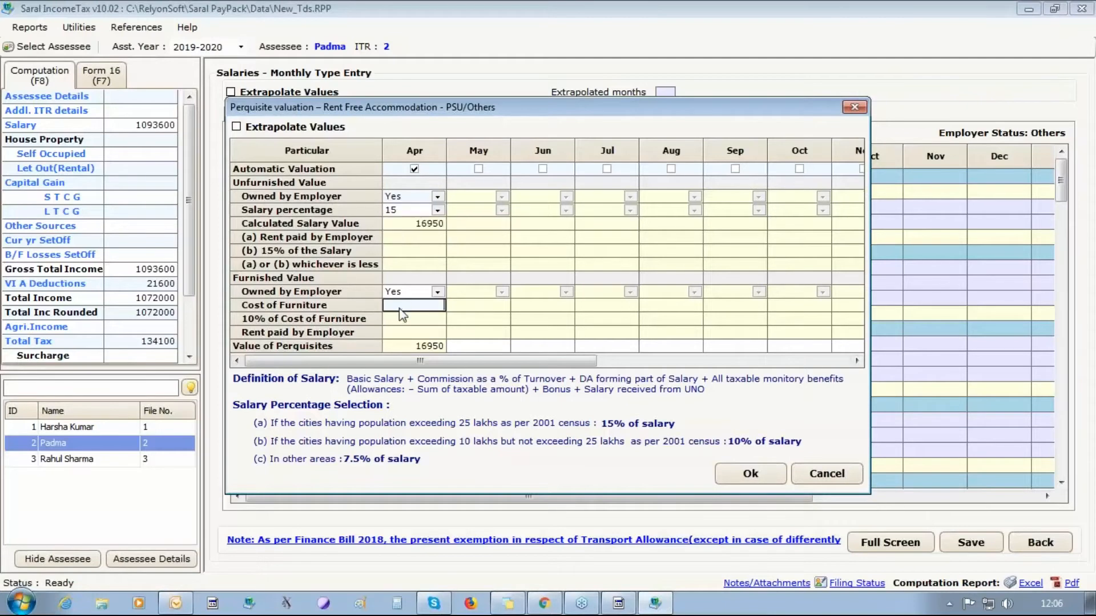
text(1000)
click(748, 474)
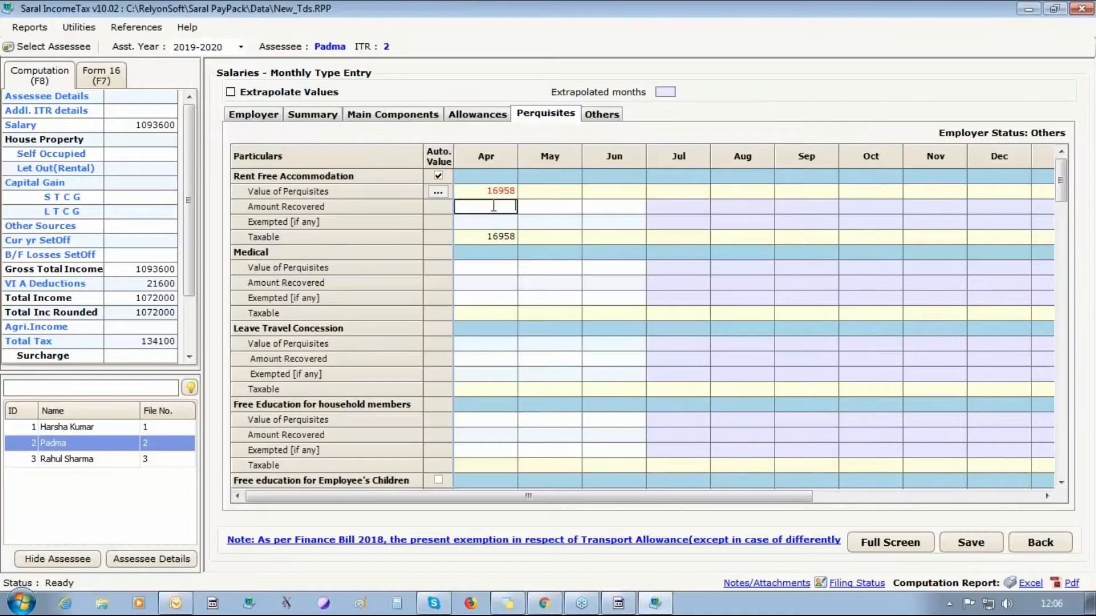
- Record 8000 recovered for April, leaving 8958 taxable, and save the salary details
text(1500)
key(BackSpace)
key(BackSpace)
key(BackSpace)
key(BackSpace)
text(8000)
click(970, 542)
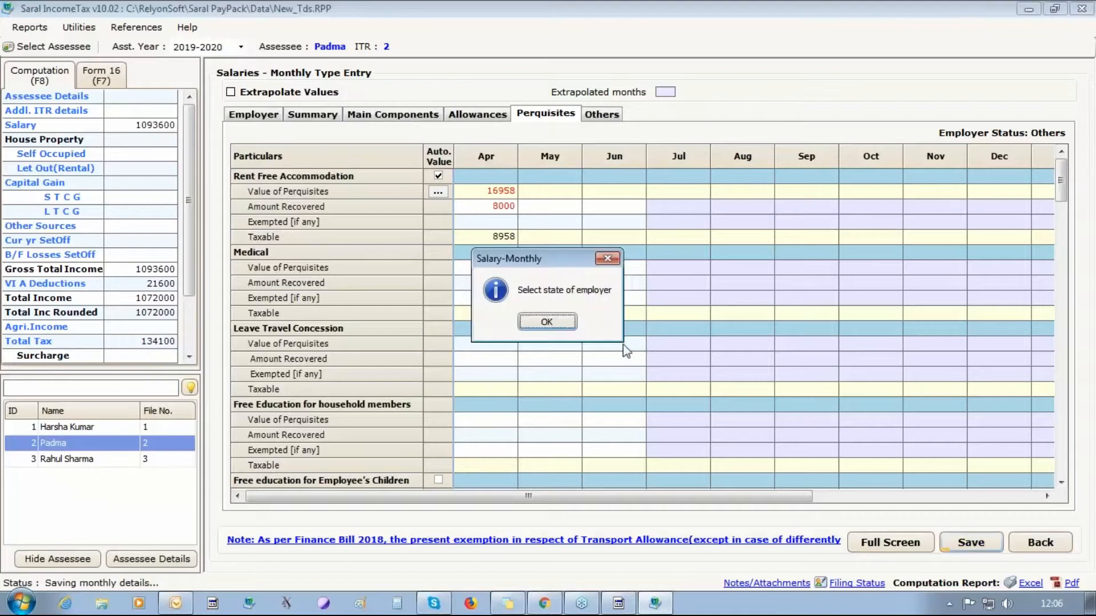
- Fill in employer city BANGALORE, state KARNATAKA and pin code 560086, then save the salary
click(551, 323)
click(795, 295)
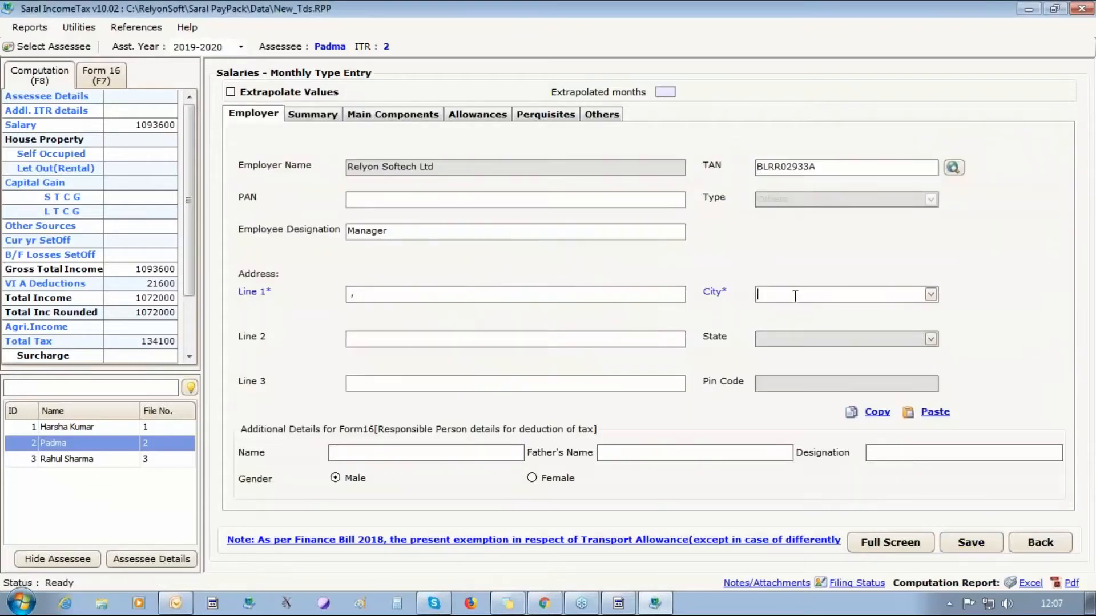
text(BANGALORE)
key(Tab)
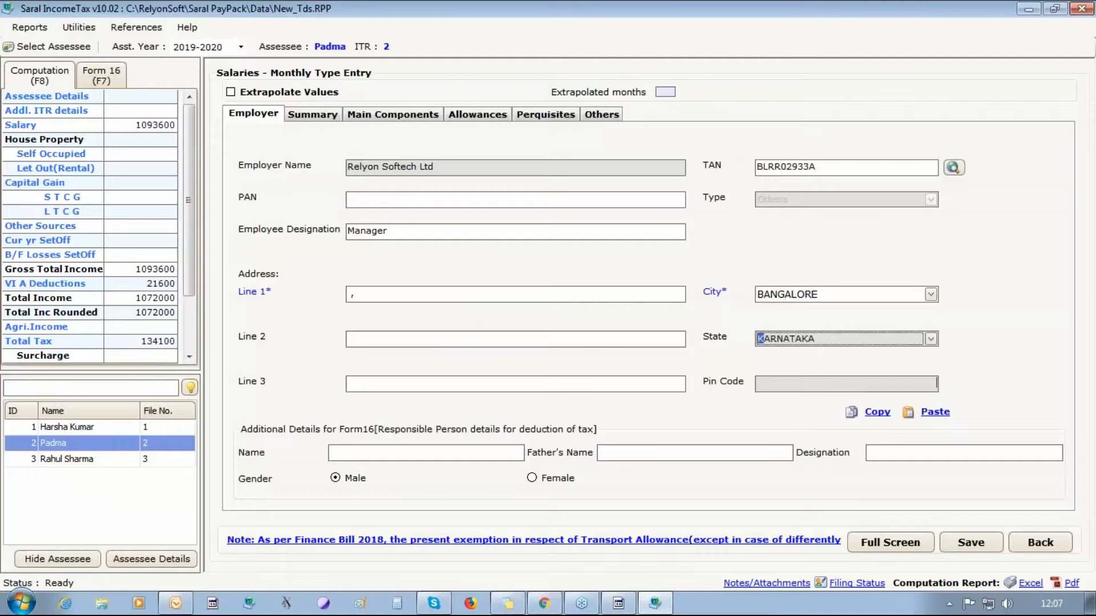
key(Tab)
text(5600)
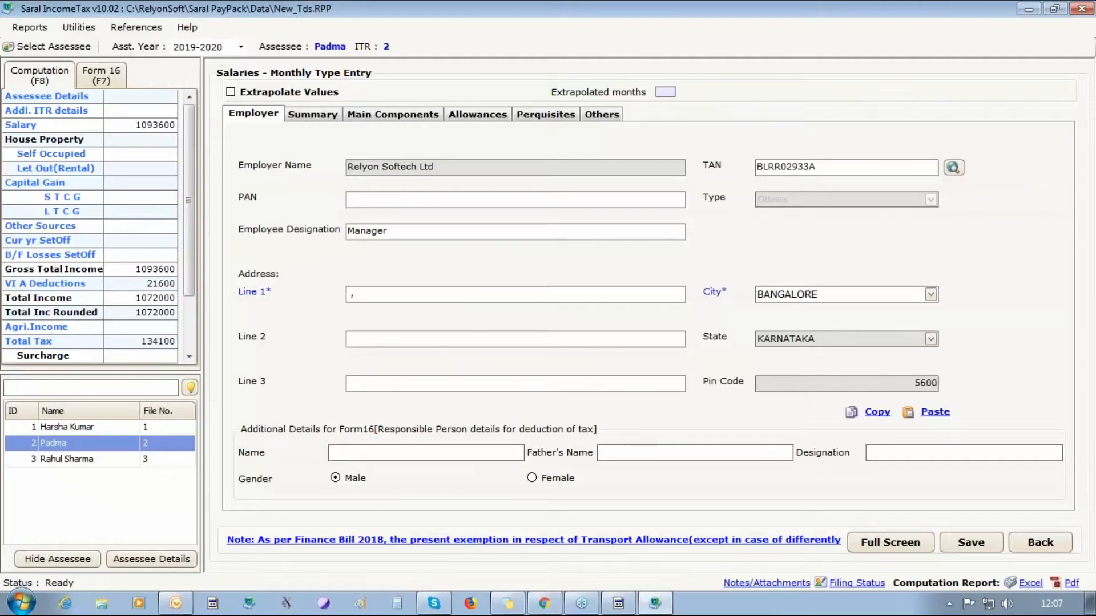
text(86)
click(971, 545)
click(565, 324)
click(546, 114)
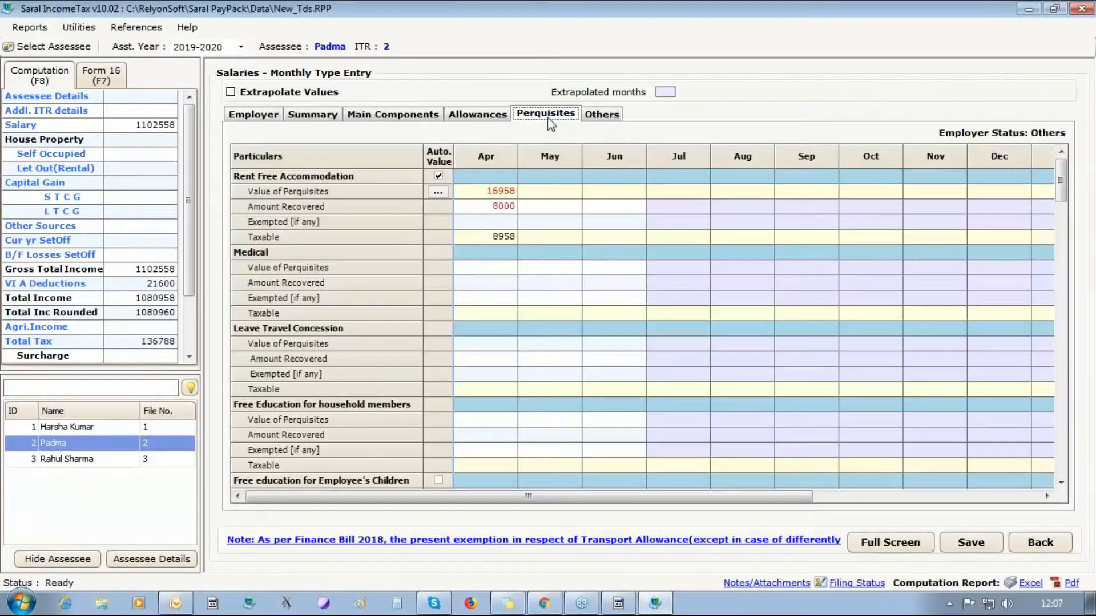
- Scroll to Cars/Other automotive and turn on automatic valuation for April's car perquisite
click(1062, 483)
click(1062, 482)
click(1061, 482)
click(1062, 482)
click(1061, 483)
click(1061, 482)
click(1061, 482)
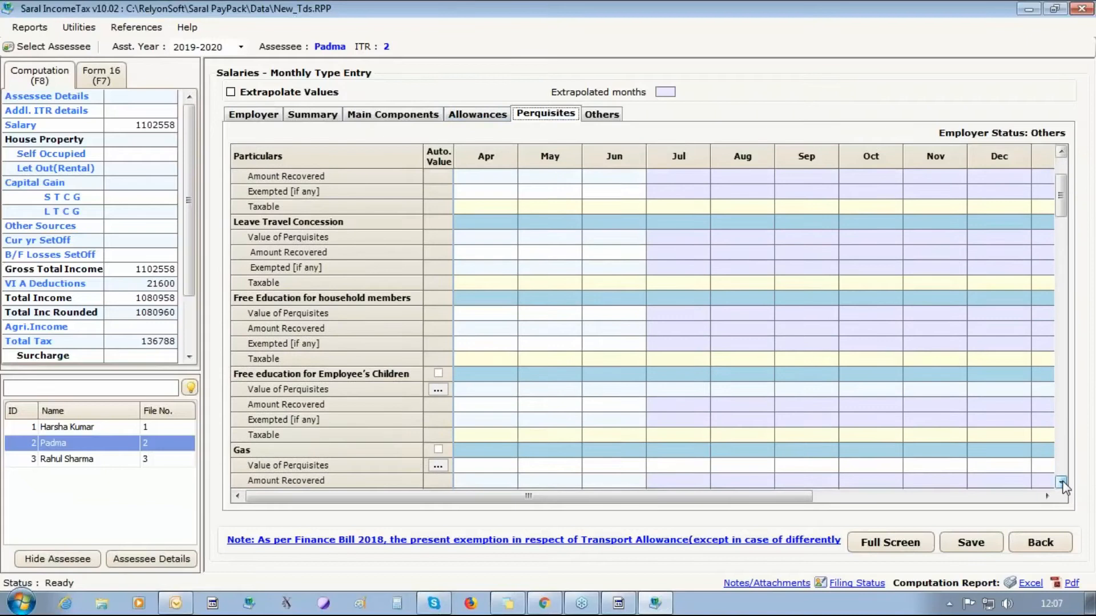
click(1062, 482)
click(1062, 483)
click(1061, 483)
click(1061, 483)
click(1061, 482)
click(1062, 482)
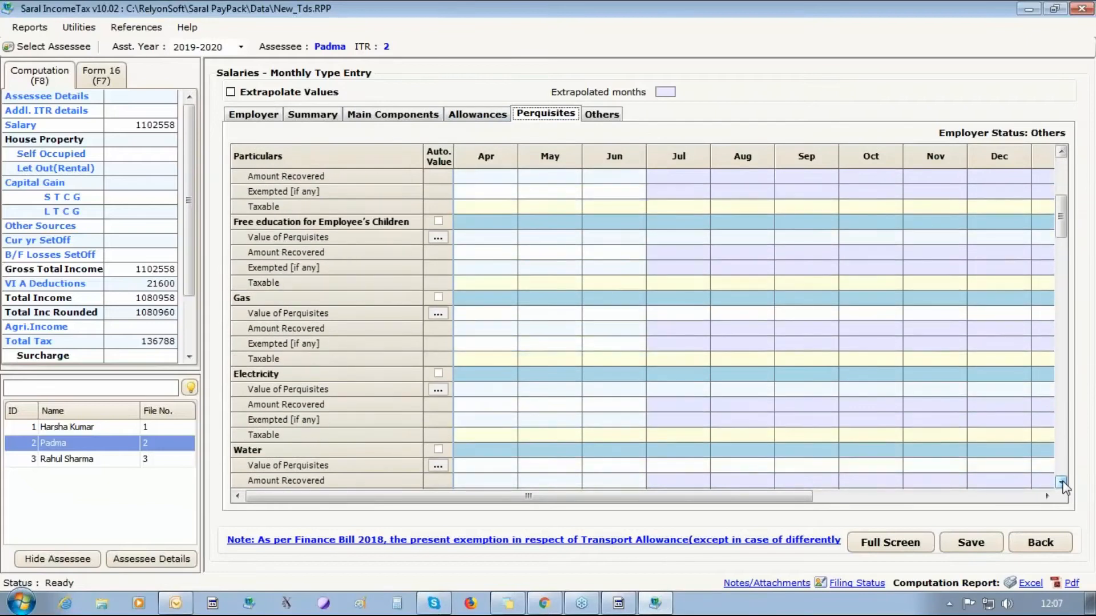
click(1061, 482)
click(1061, 482)
click(1061, 482)
click(1061, 482)
click(1061, 482)
click(1061, 482)
click(1061, 482)
click(1062, 482)
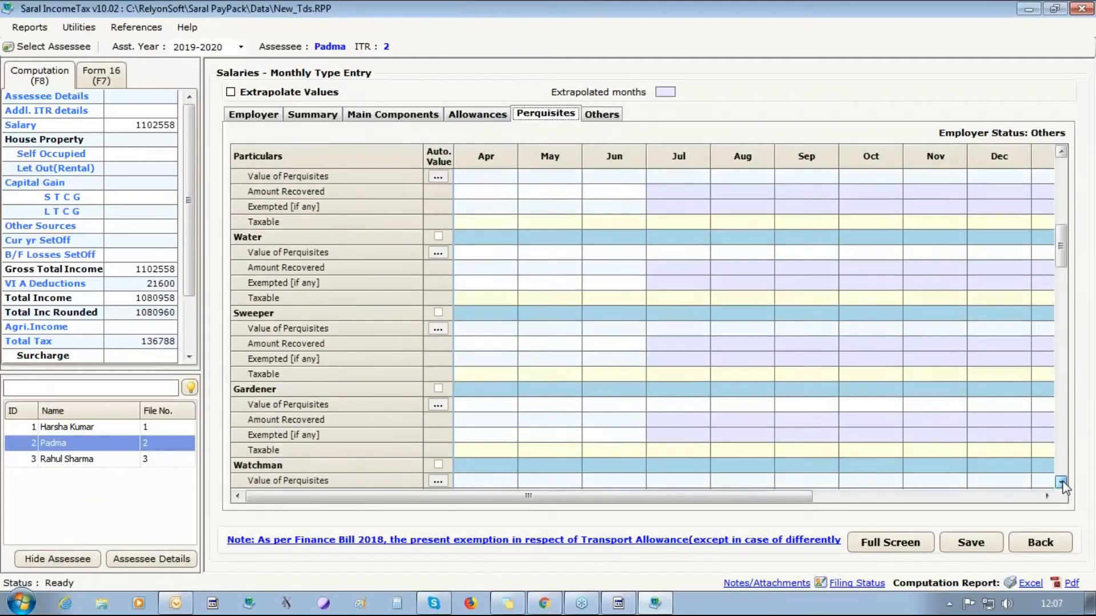
click(1061, 482)
click(1061, 482)
click(1061, 482)
click(1061, 482)
click(1061, 482)
click(1061, 483)
click(1061, 482)
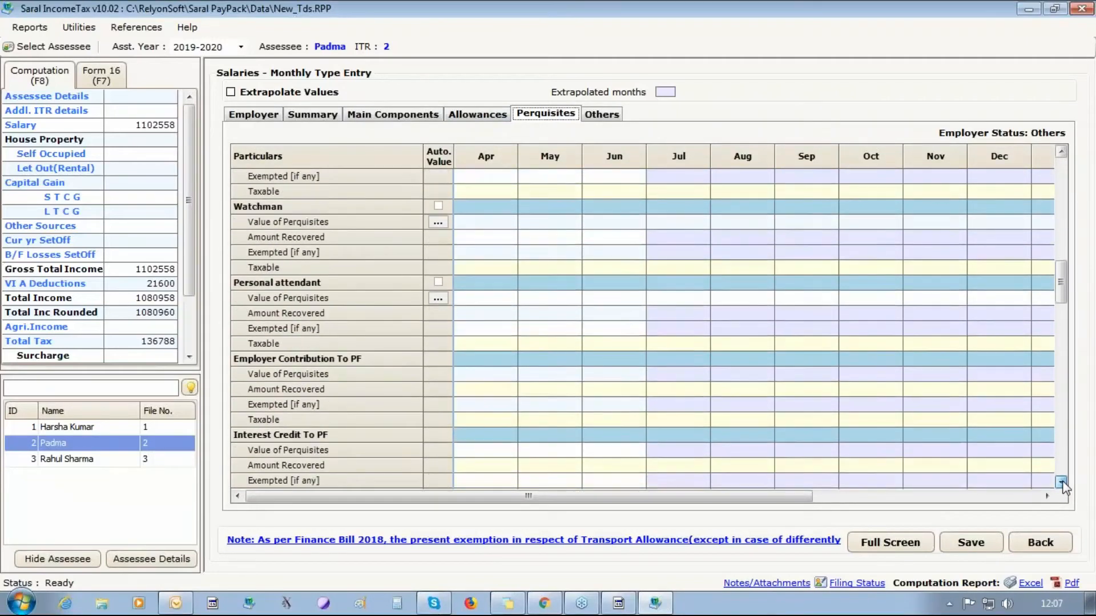
click(1062, 482)
click(1061, 482)
click(1061, 482)
click(1061, 482)
click(1062, 482)
click(1062, 482)
click(1061, 483)
click(1061, 482)
click(1061, 482)
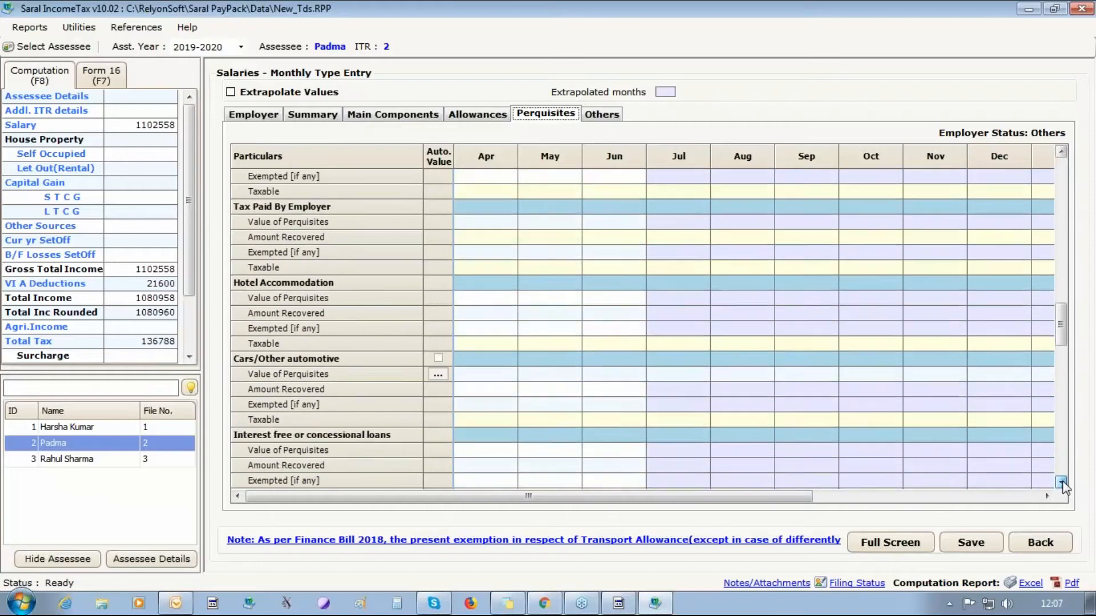
click(1061, 482)
click(1062, 482)
click(438, 328)
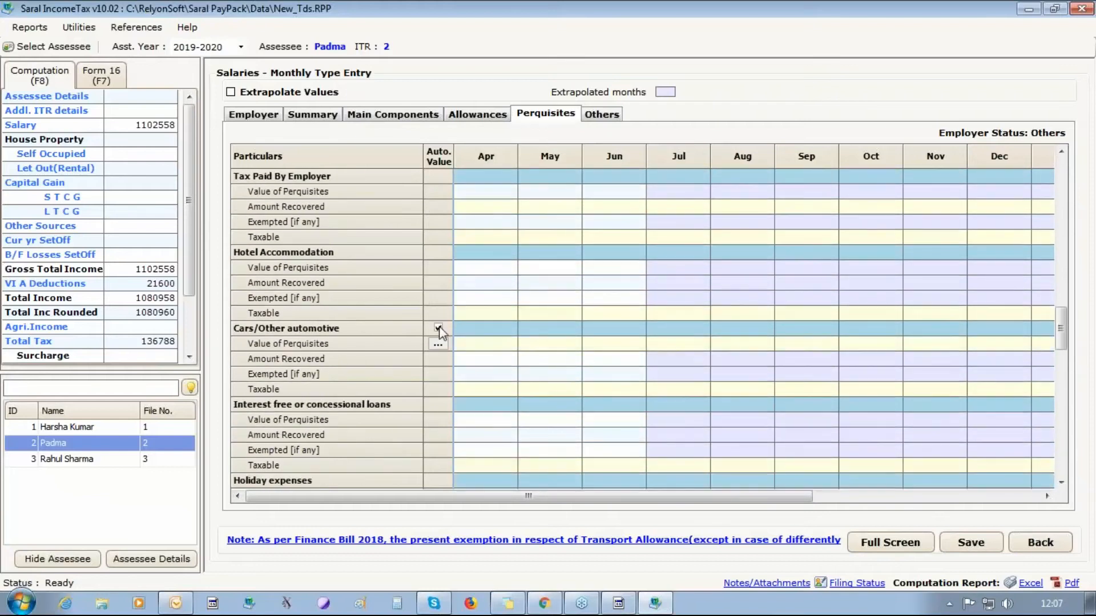
click(438, 346)
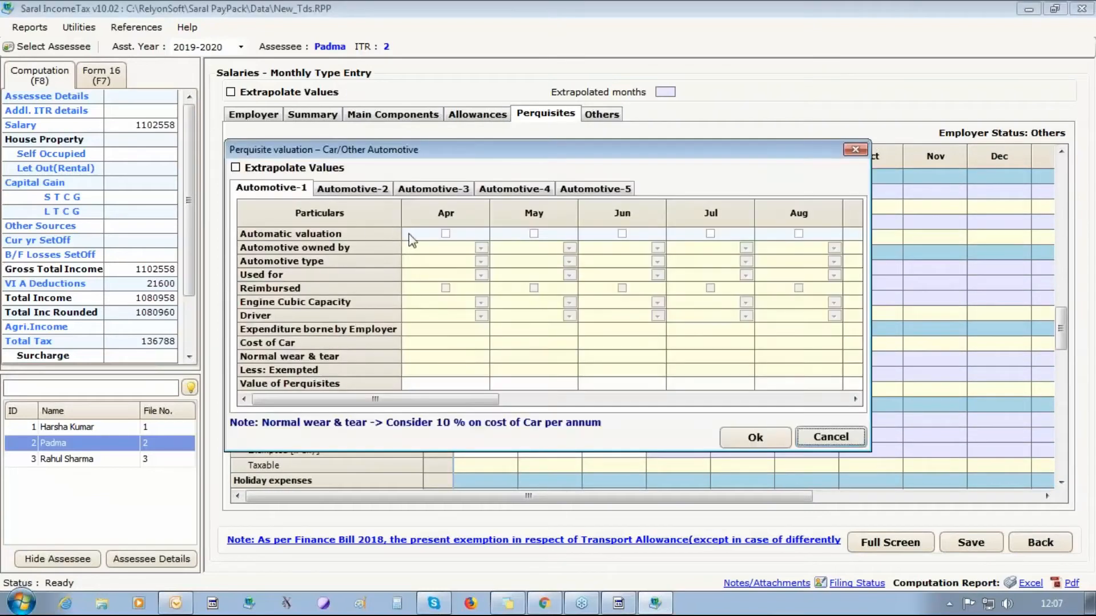
click(446, 234)
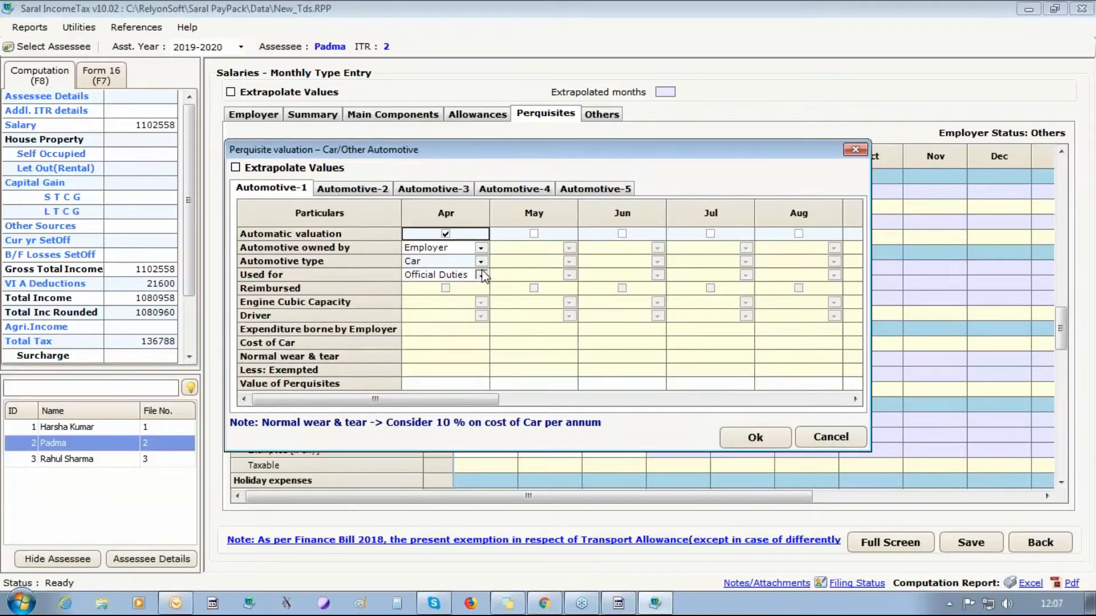
- Value the car as partly official use, over 1.6 litres, giving 1800, and save
click(464, 276)
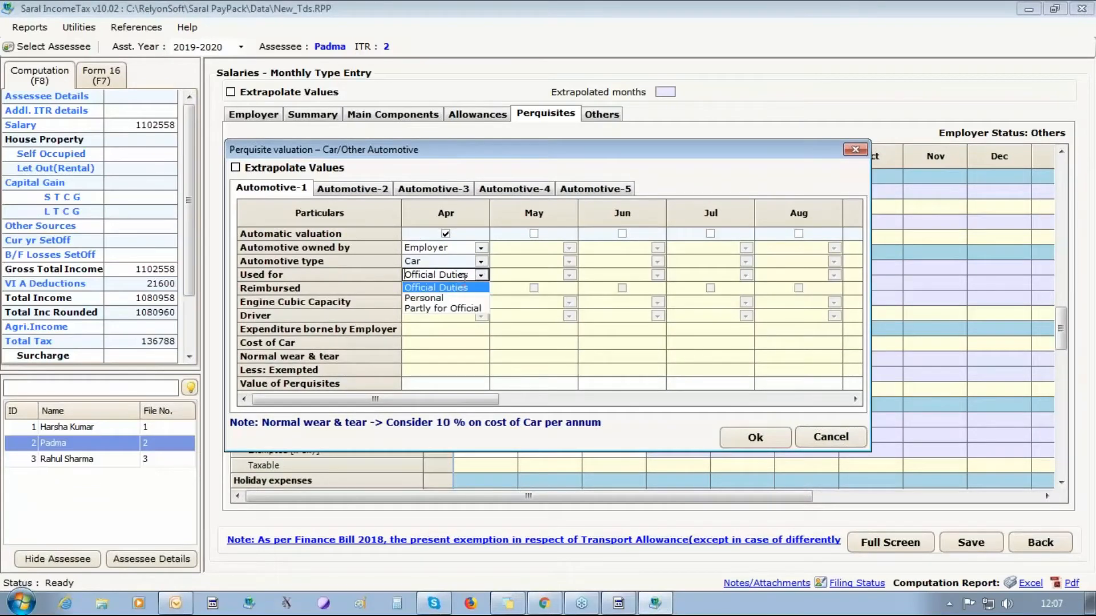
click(459, 308)
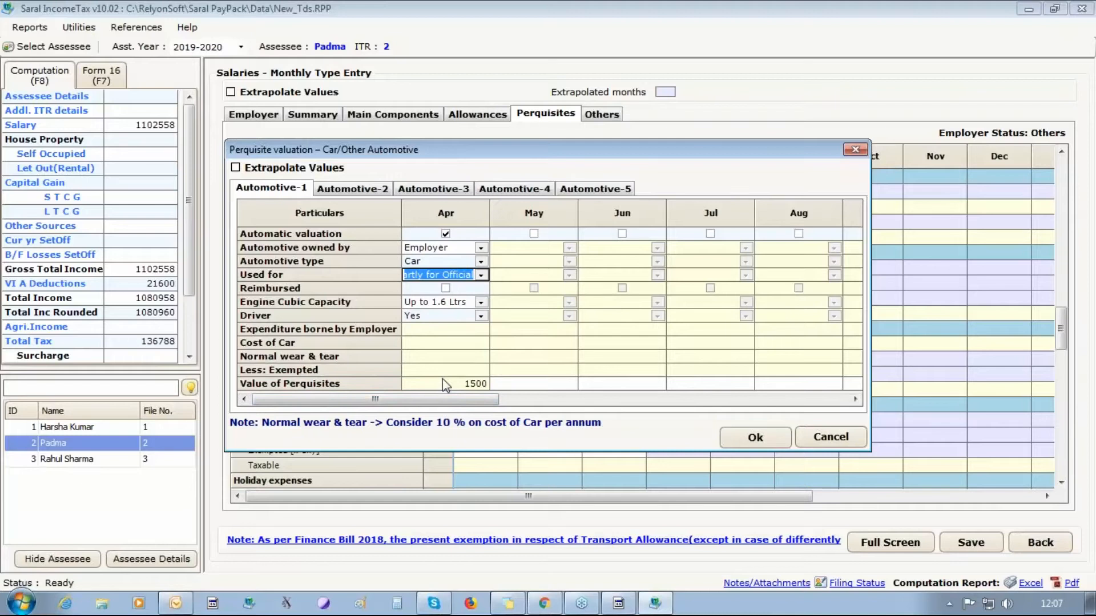
click(480, 303)
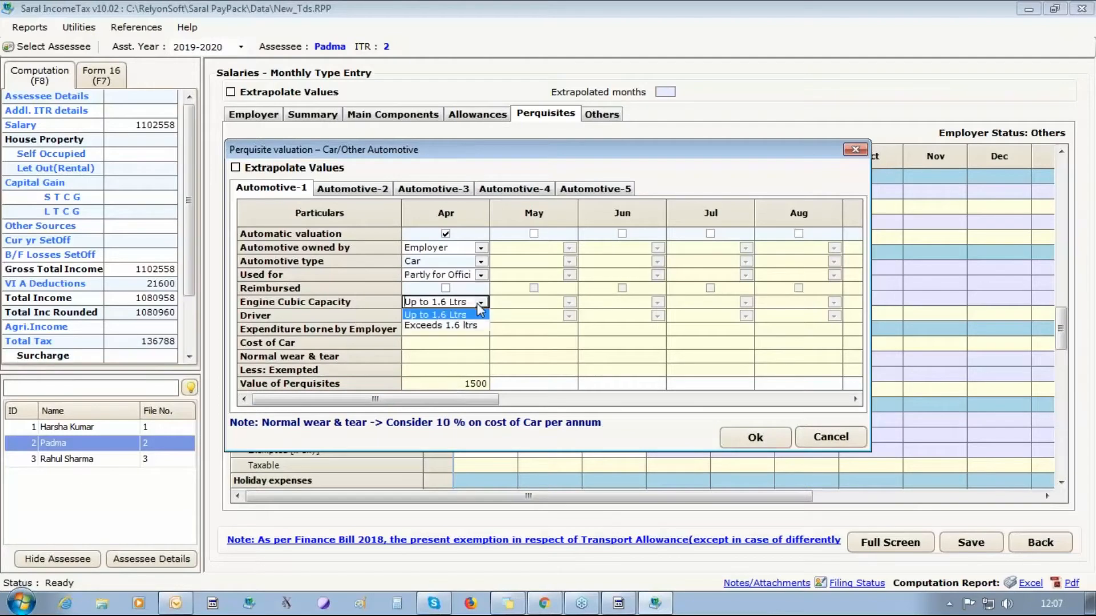
click(478, 325)
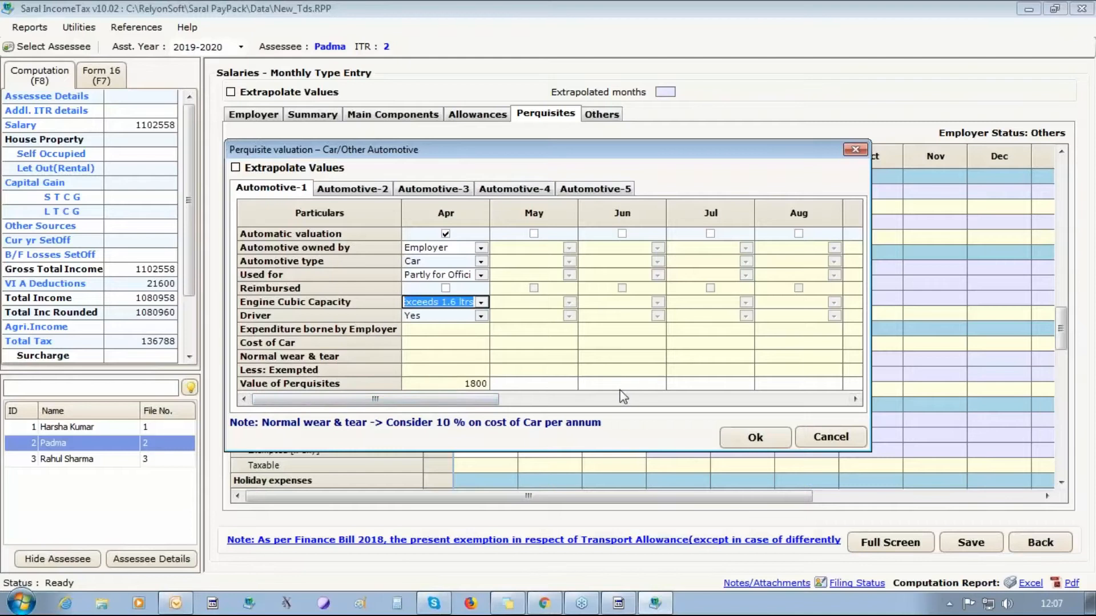
click(754, 438)
click(546, 318)
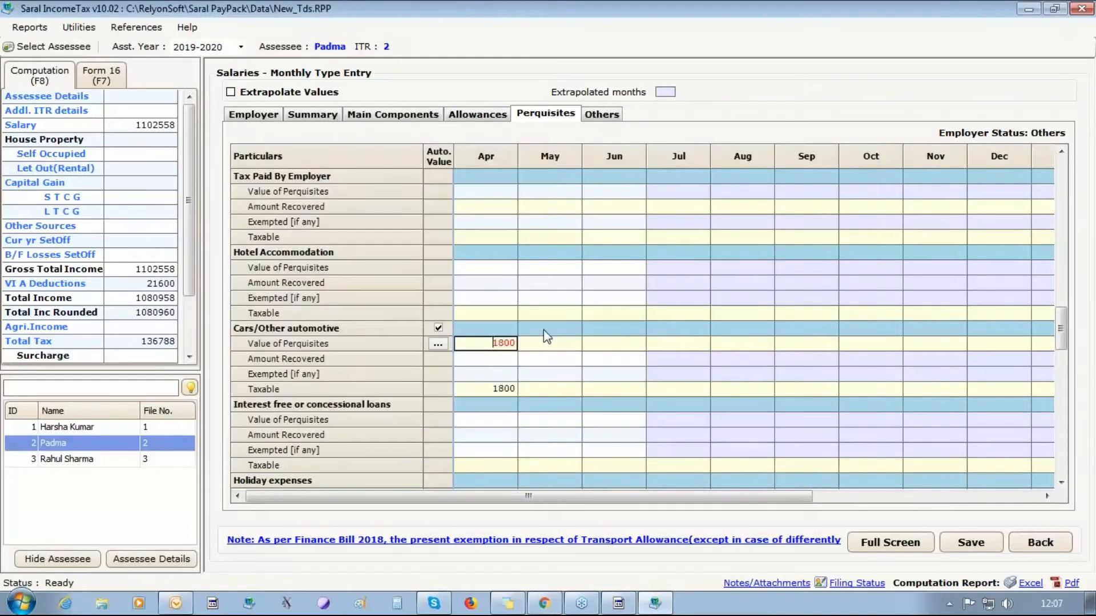
key(Return)
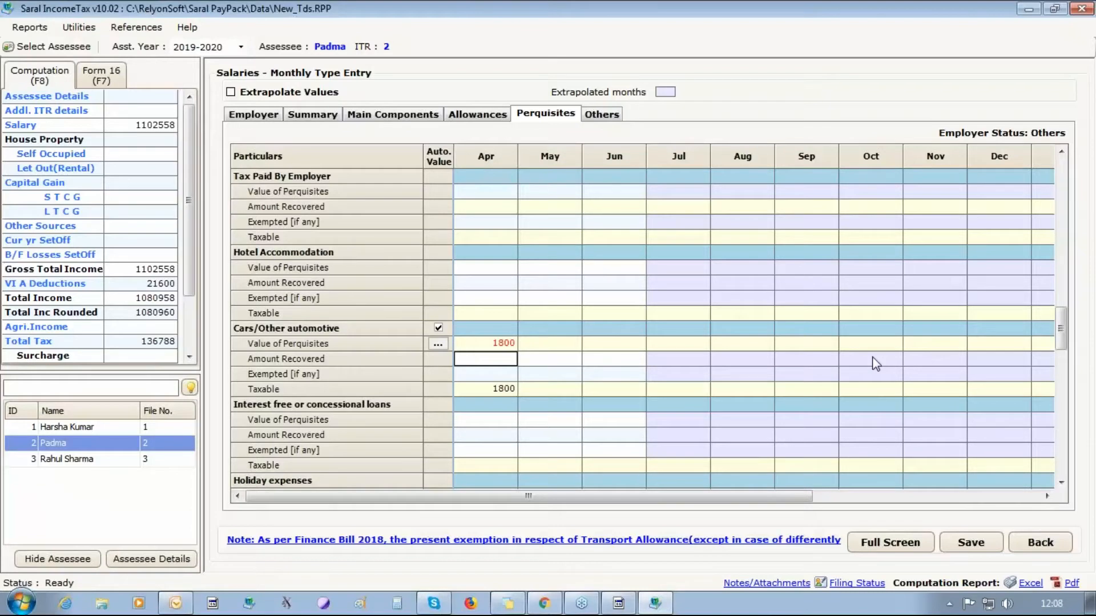
click(971, 542)
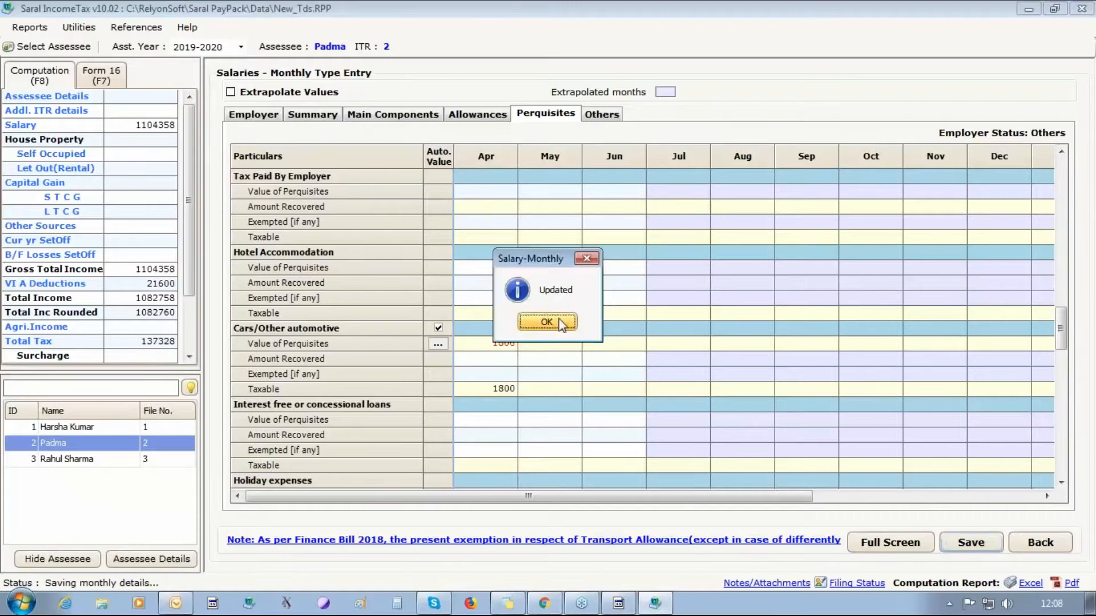
click(559, 319)
- Review the first assessee's main components, allowances and perquisites, then close Saral IncomeTax
click(600, 114)
click(400, 113)
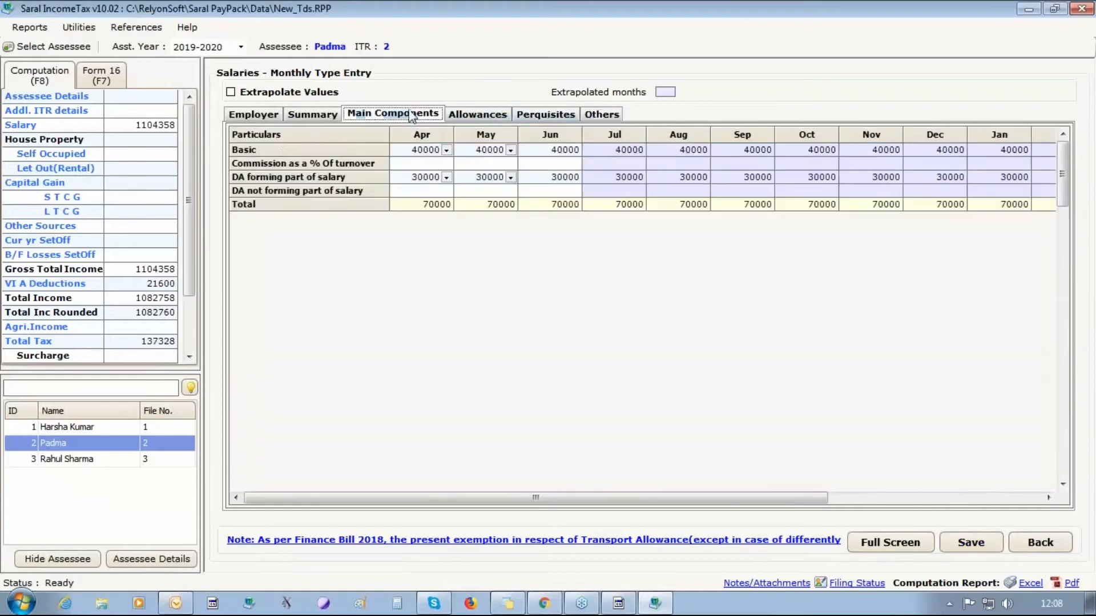
click(525, 117)
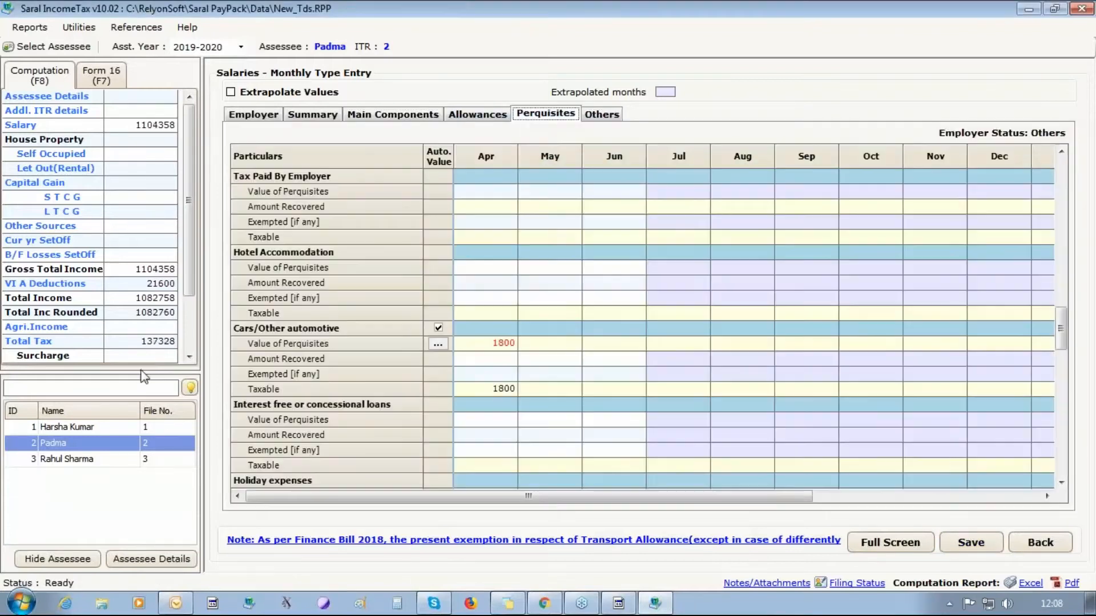
click(102, 432)
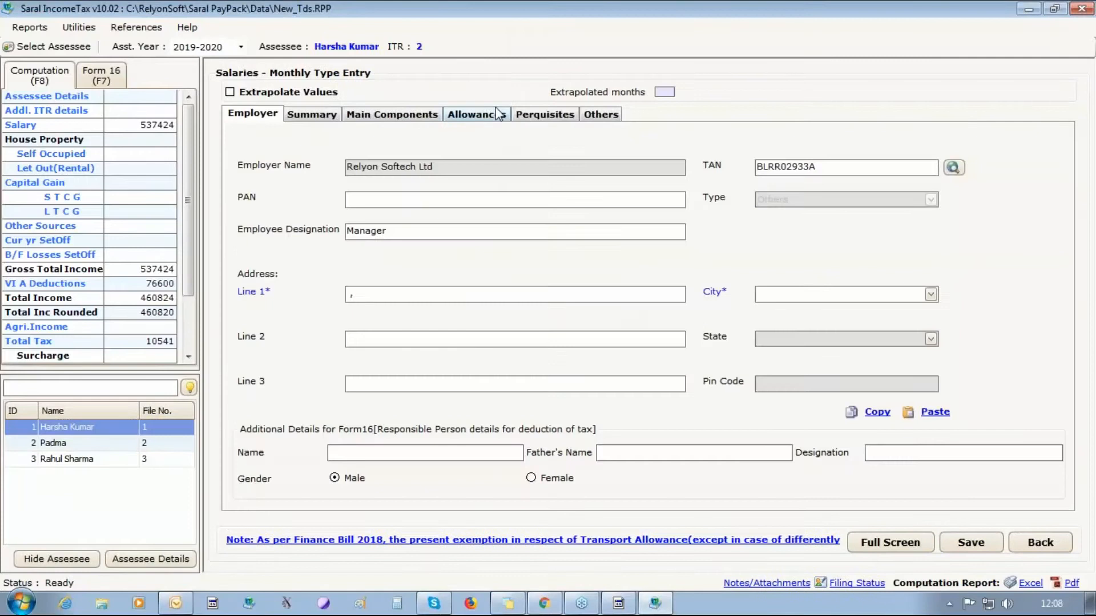
click(493, 114)
click(544, 117)
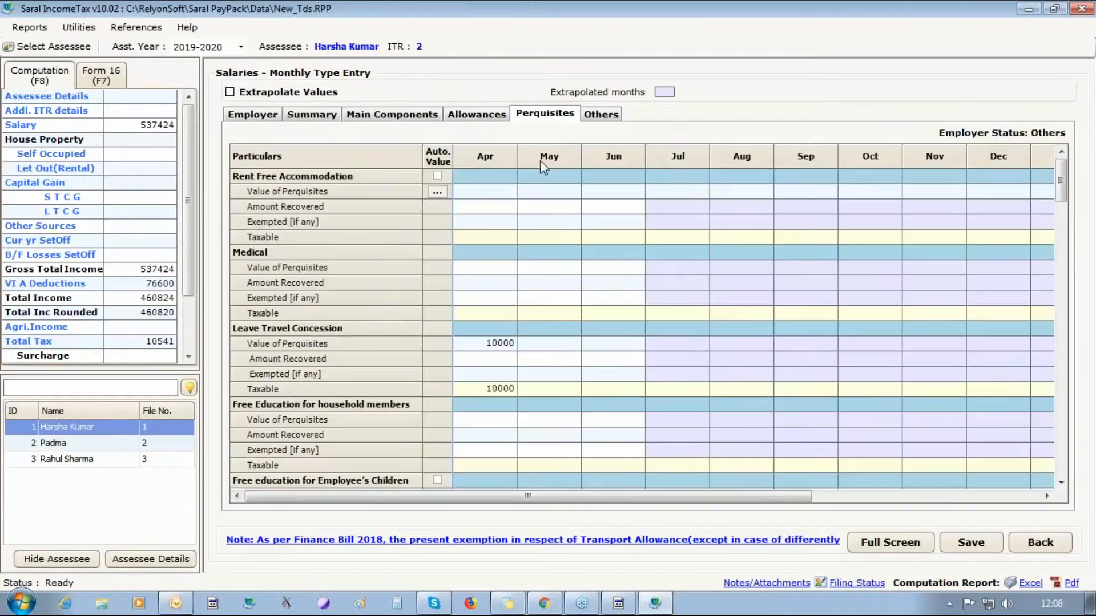
click(486, 345)
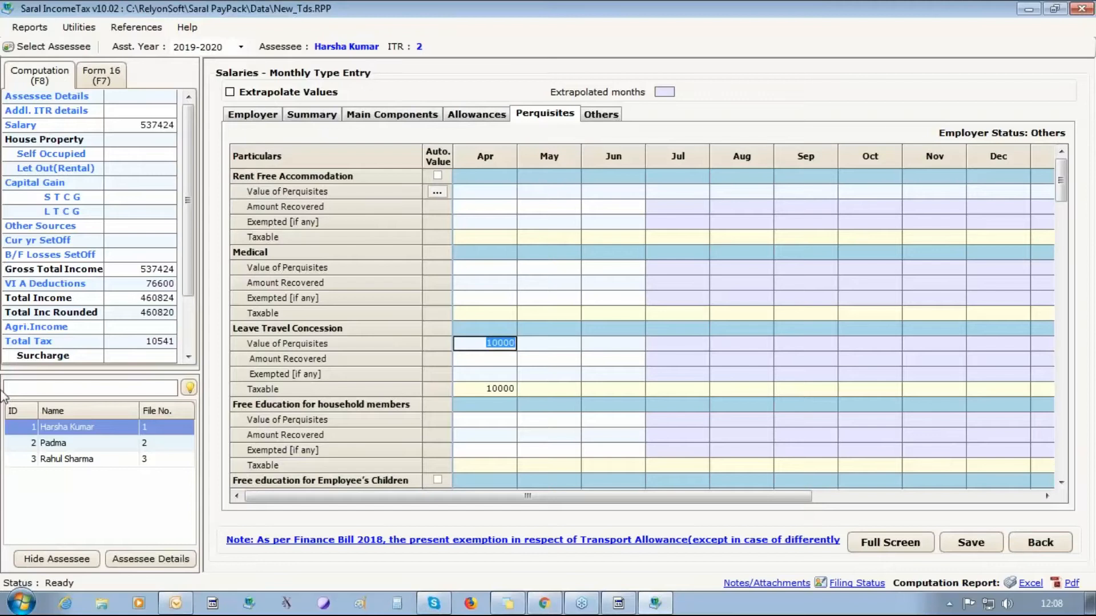
click(1081, 9)
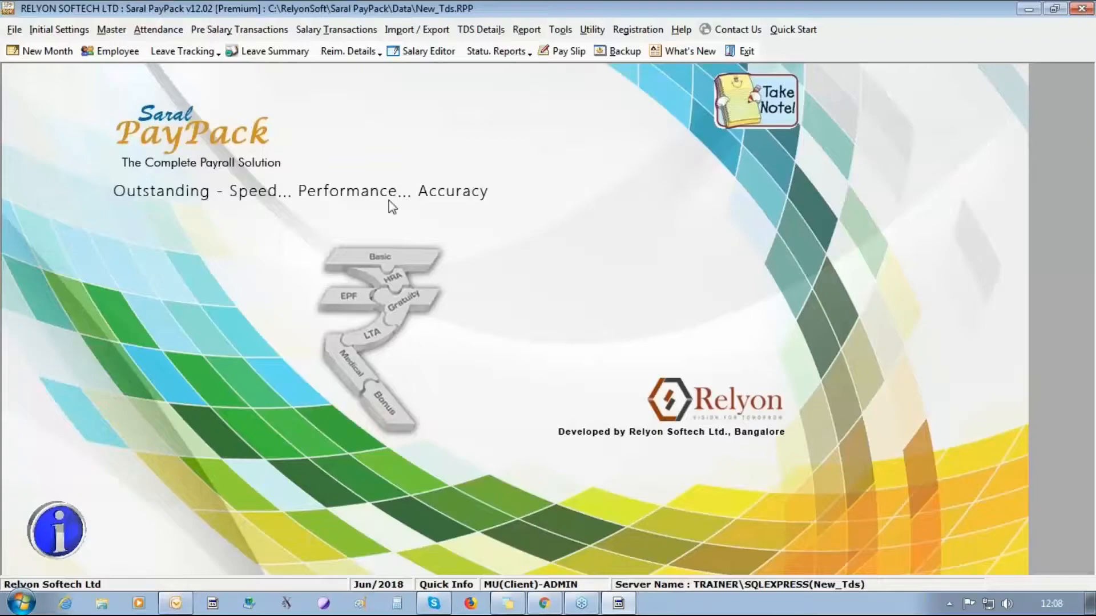
- Open Bill Details and choose LTA, financial year 2018 - 2019 and block 2018 - 2021
click(240, 30)
mouse_move(274, 196)
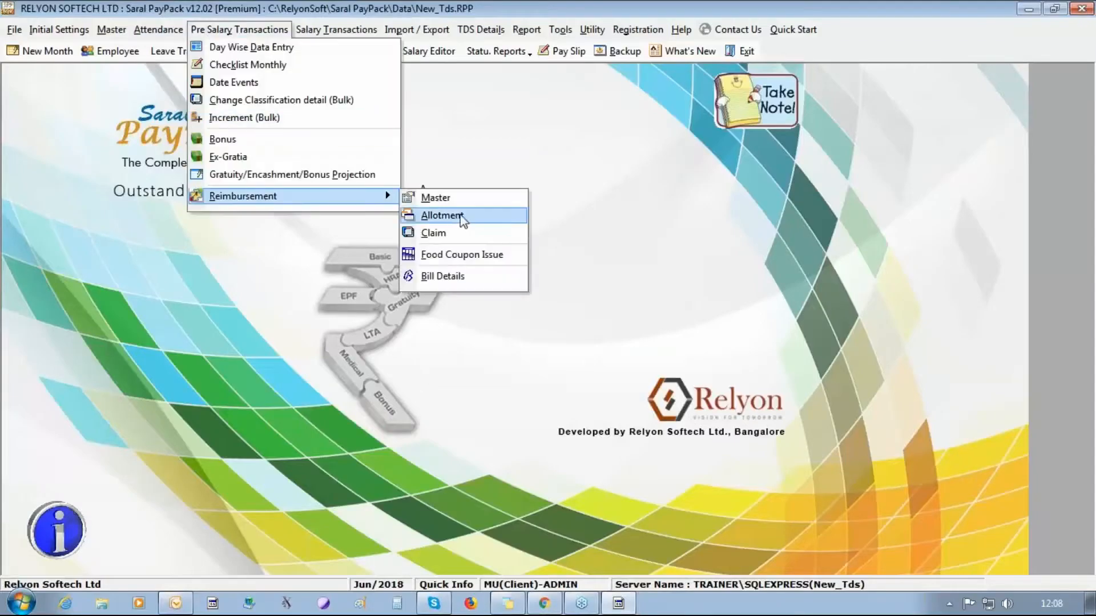
click(474, 277)
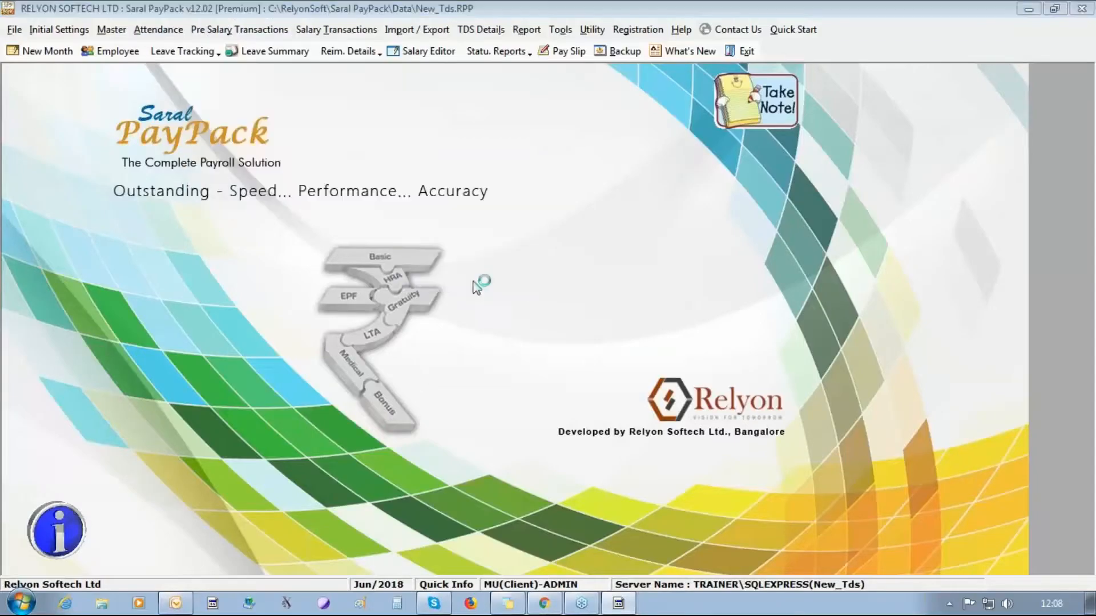
click(580, 136)
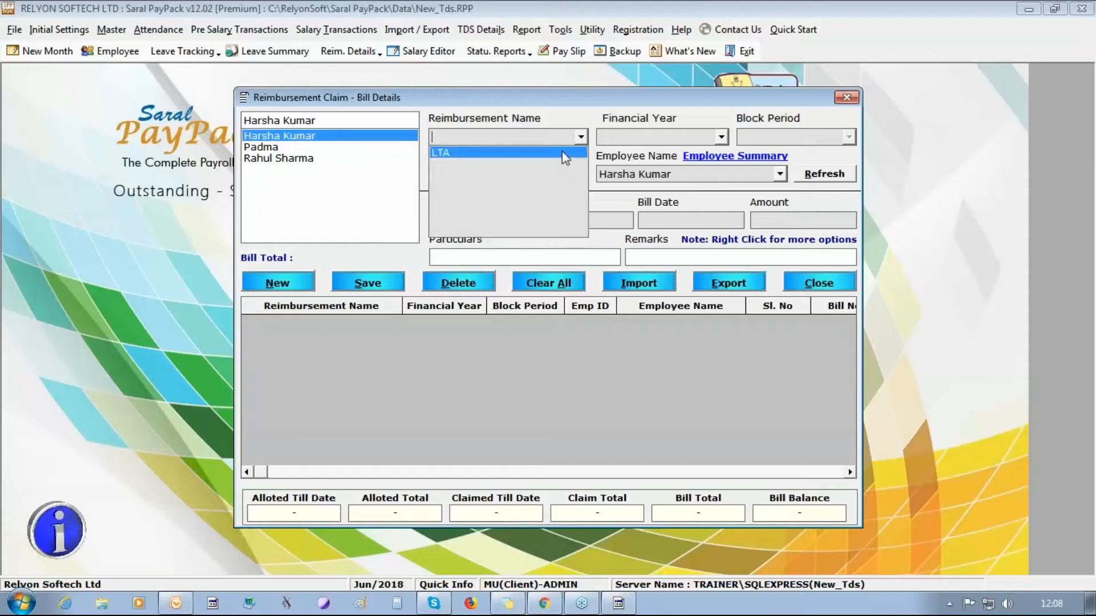
click(570, 149)
click(720, 137)
click(703, 162)
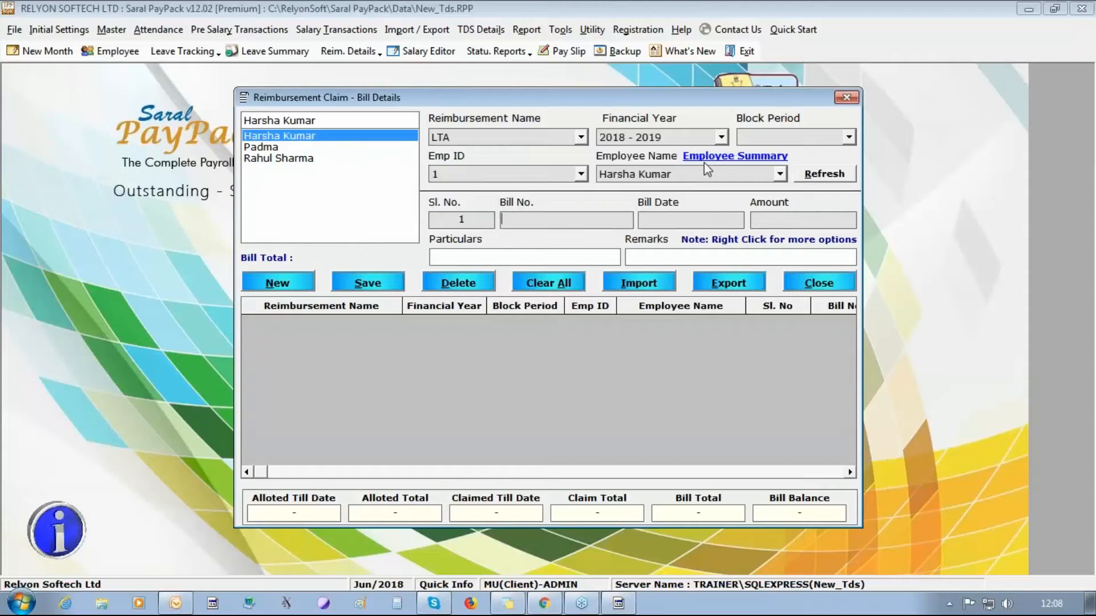
click(848, 137)
click(767, 174)
- Enter the bill with date 01/04/2018 and amount 10000, save it, and close the window
click(570, 223)
text(1)
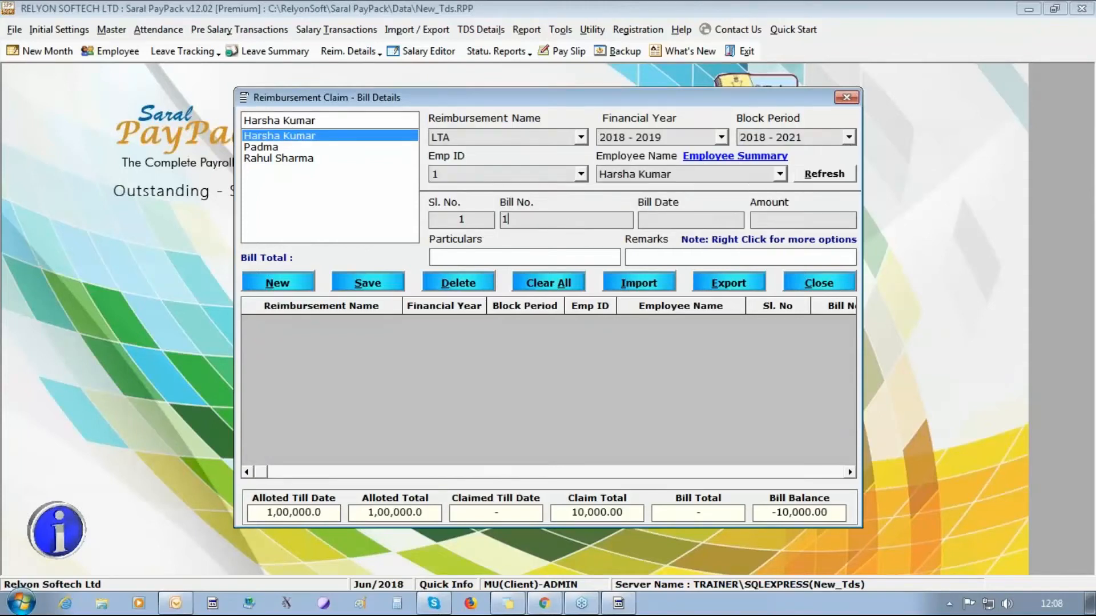
text(01/047/201)
key(Tab)
click(677, 222)
text(10000)
click(369, 283)
click(595, 356)
text(01/04/2018)
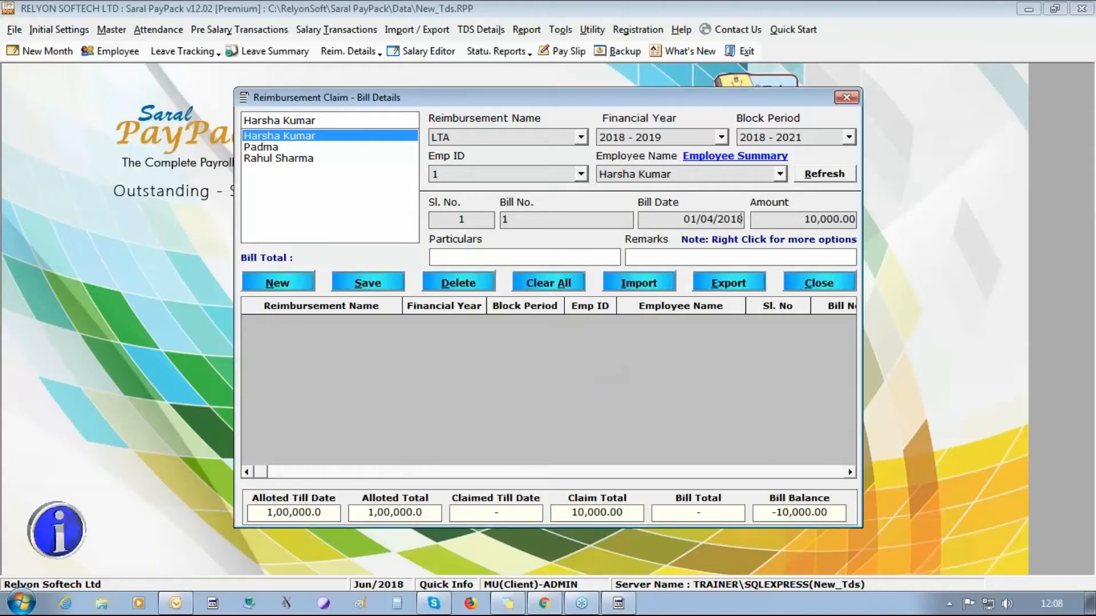
click(350, 287)
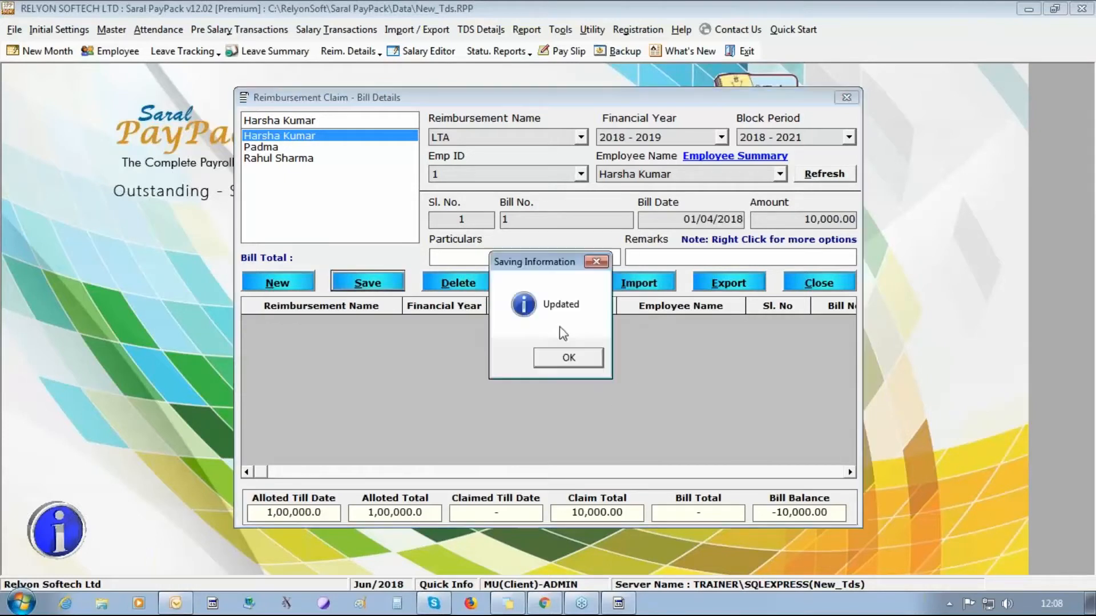
click(567, 358)
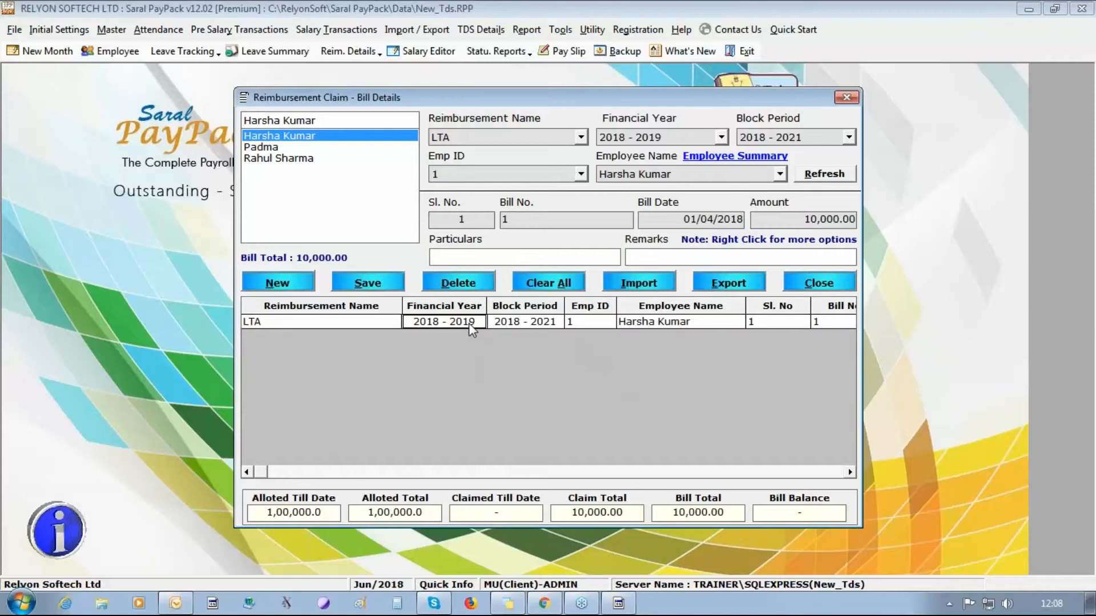
click(815, 289)
- Port the 2018-2019 TDS details of all three employees to income tax
click(473, 28)
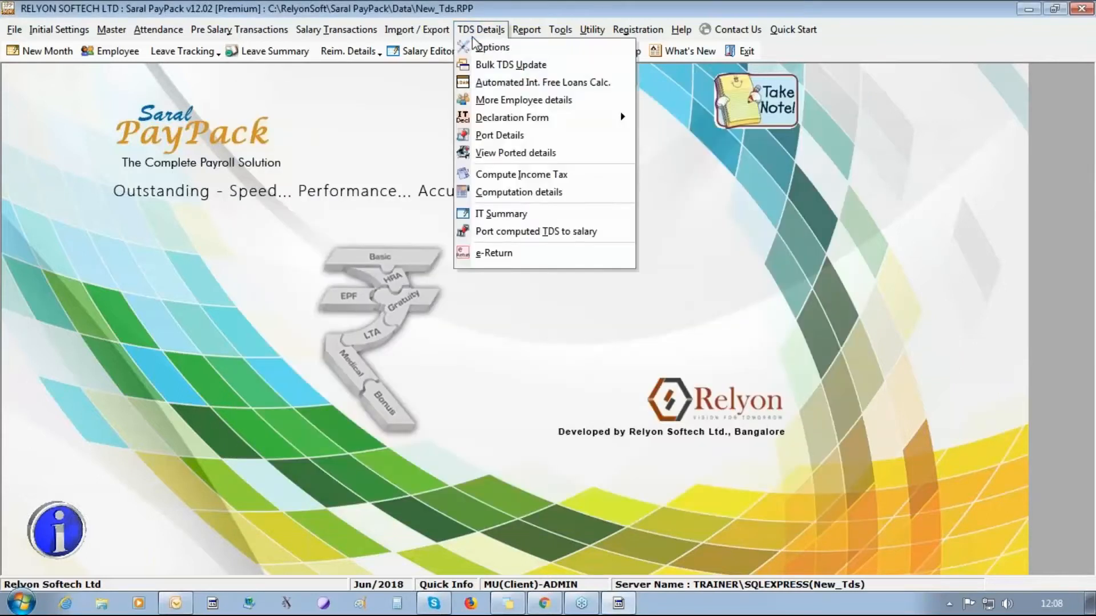
click(495, 134)
click(549, 359)
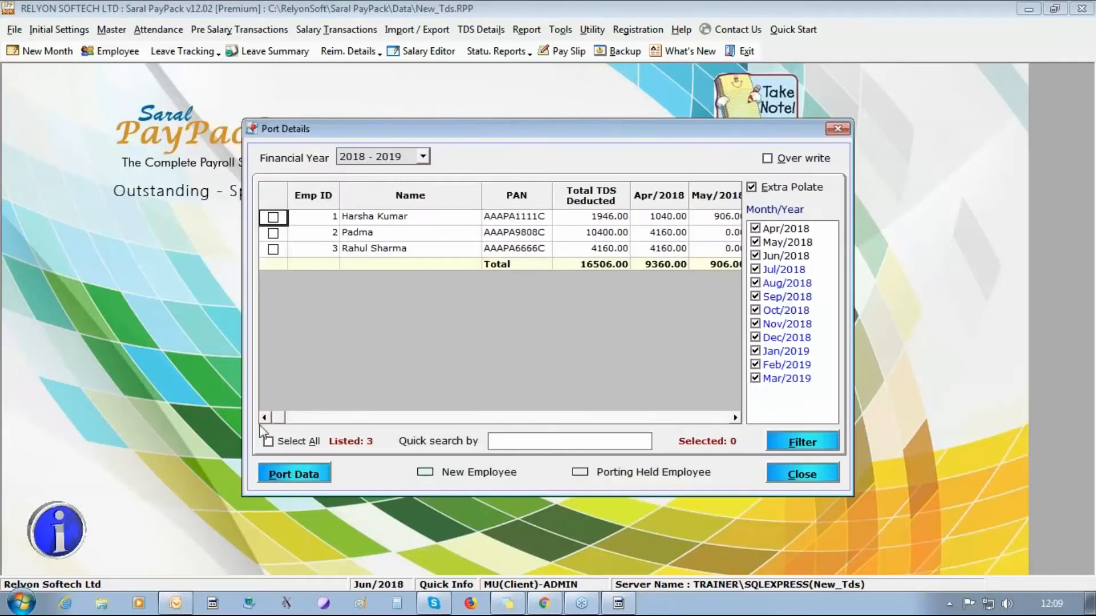
click(291, 471)
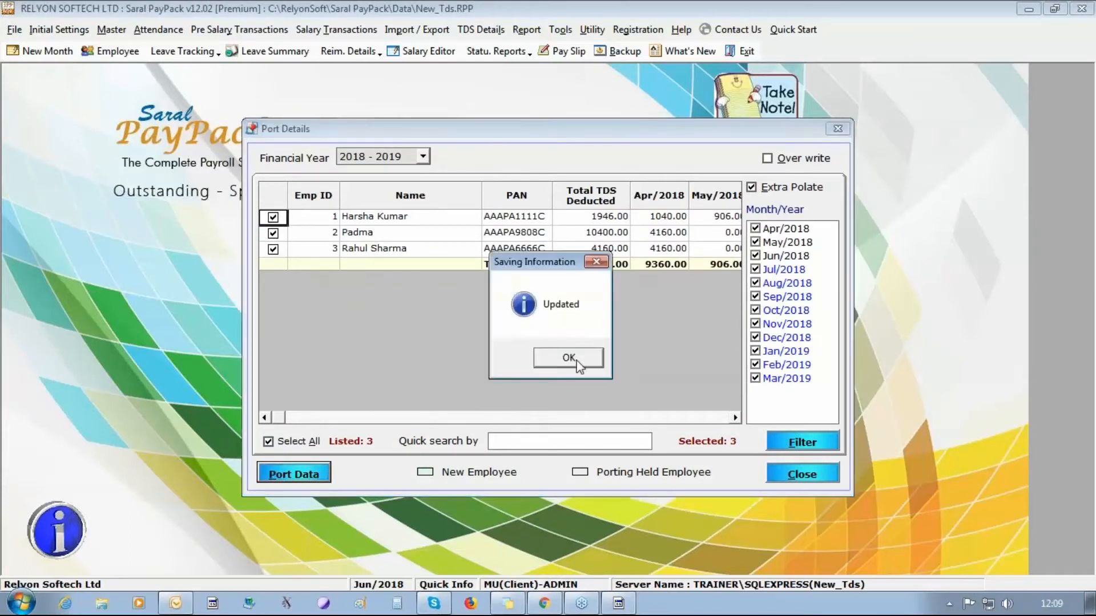
click(576, 362)
click(802, 473)
- Compute income tax for all three employees and open the computation details
click(481, 29)
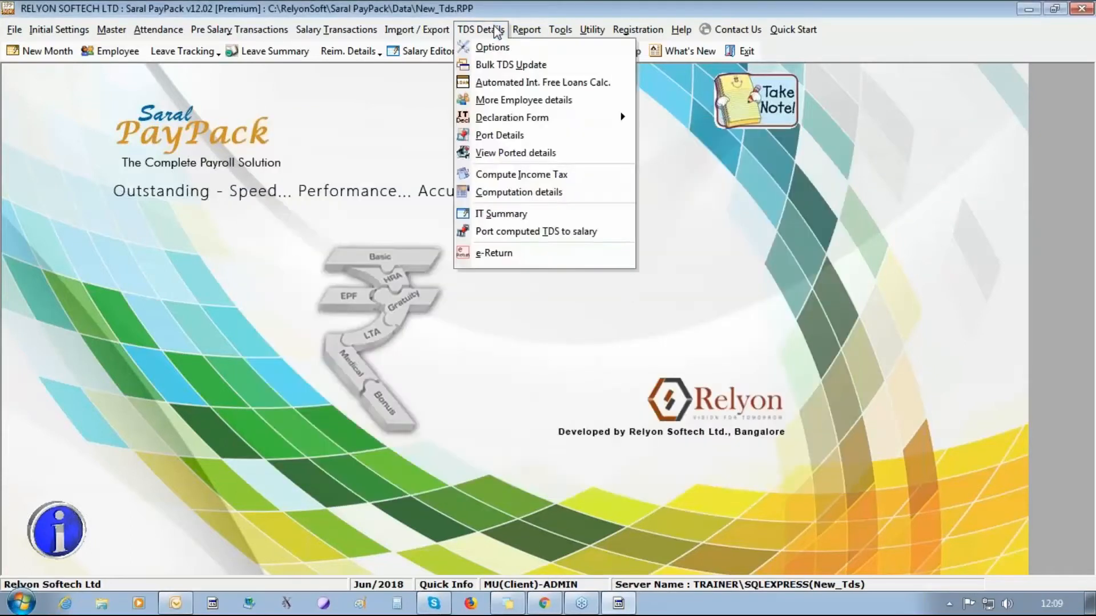
click(517, 174)
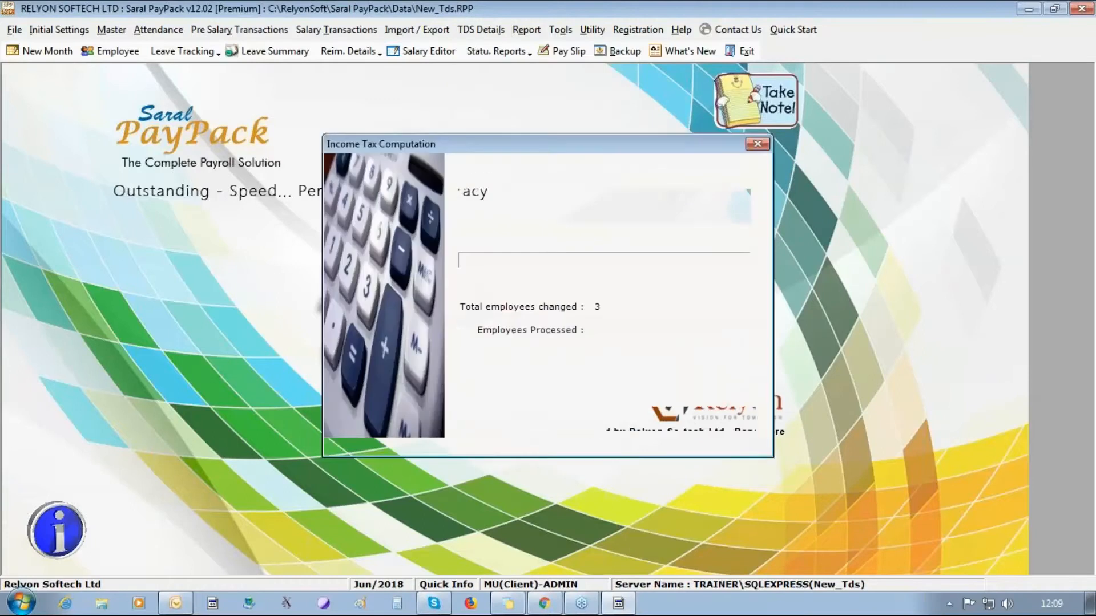
click(630, 418)
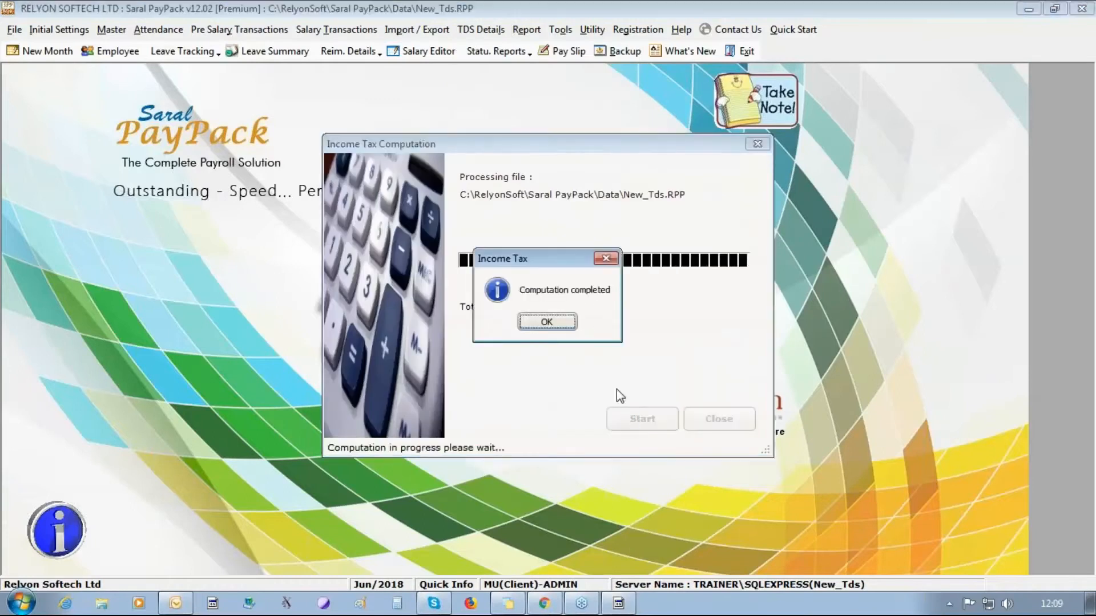
click(559, 324)
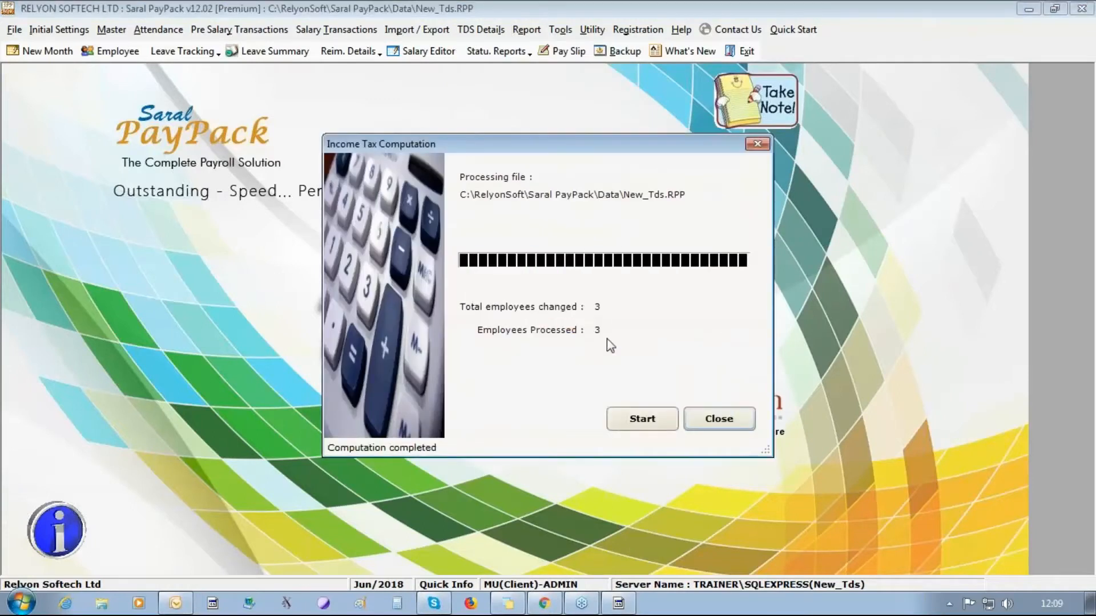
click(725, 416)
click(431, 30)
mouse_move(465, 33)
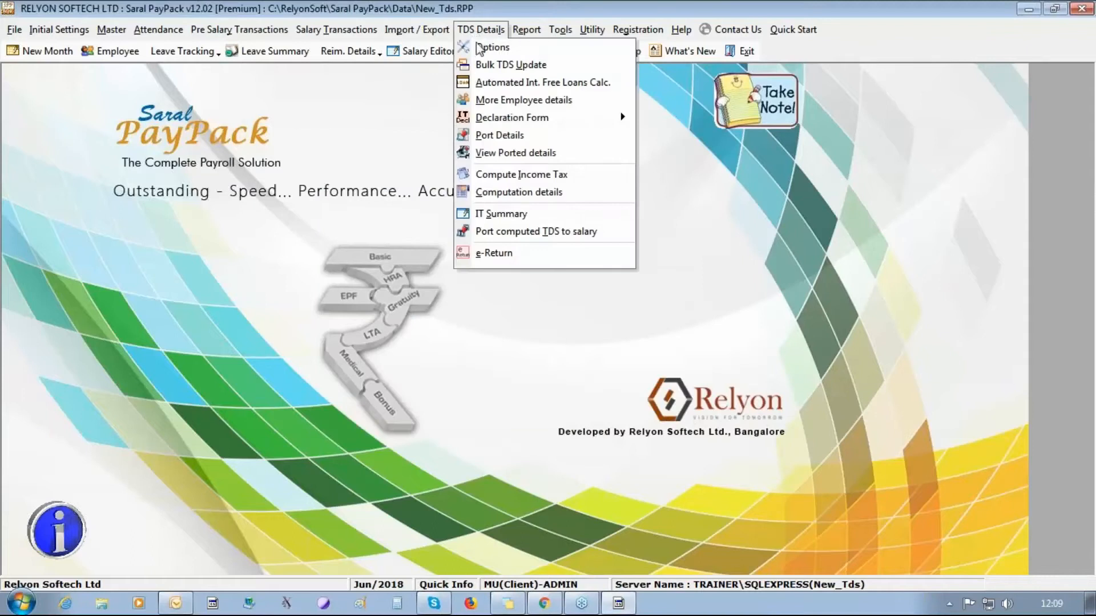
click(509, 194)
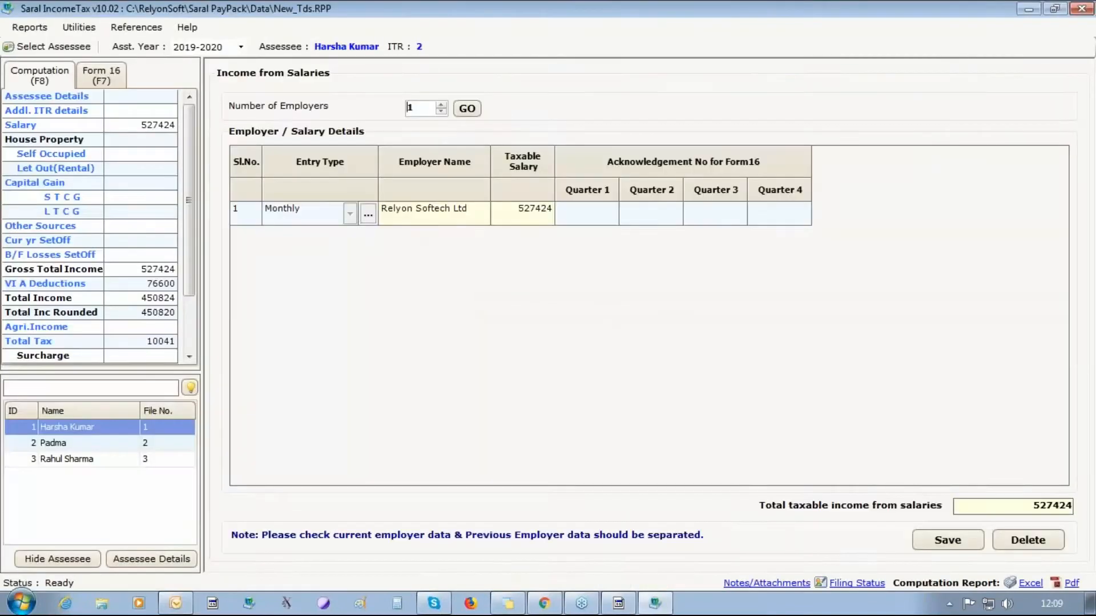
- Check the first assessee's April Leave Travel Concession perquisite of 10000, fully exempted
click(368, 216)
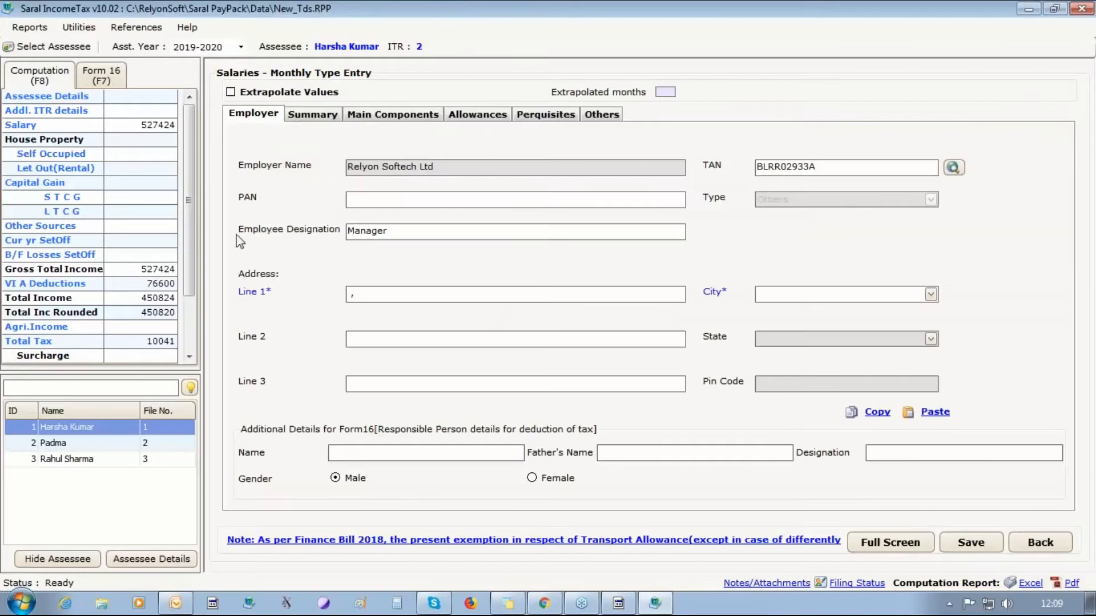
click(554, 114)
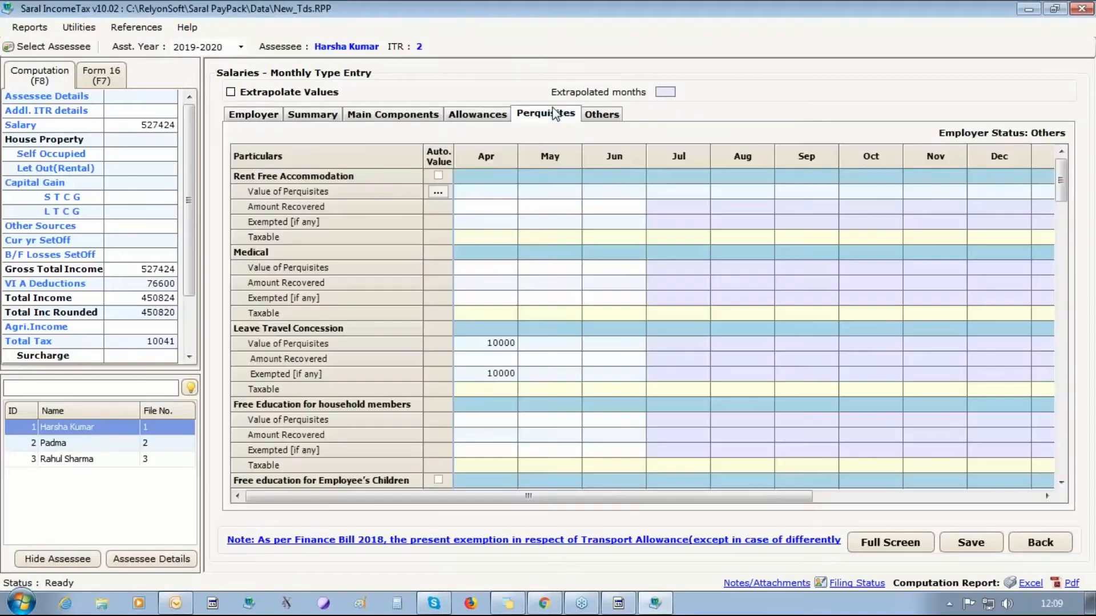
click(485, 374)
- Review the 80C deduction details of each of the three assessees
click(60, 285)
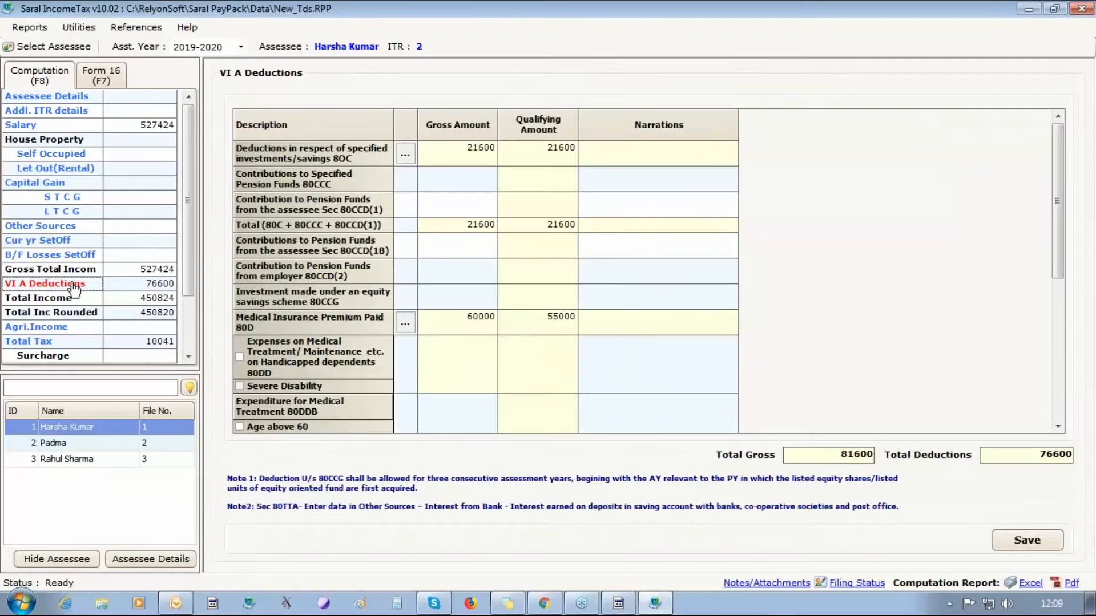
click(405, 154)
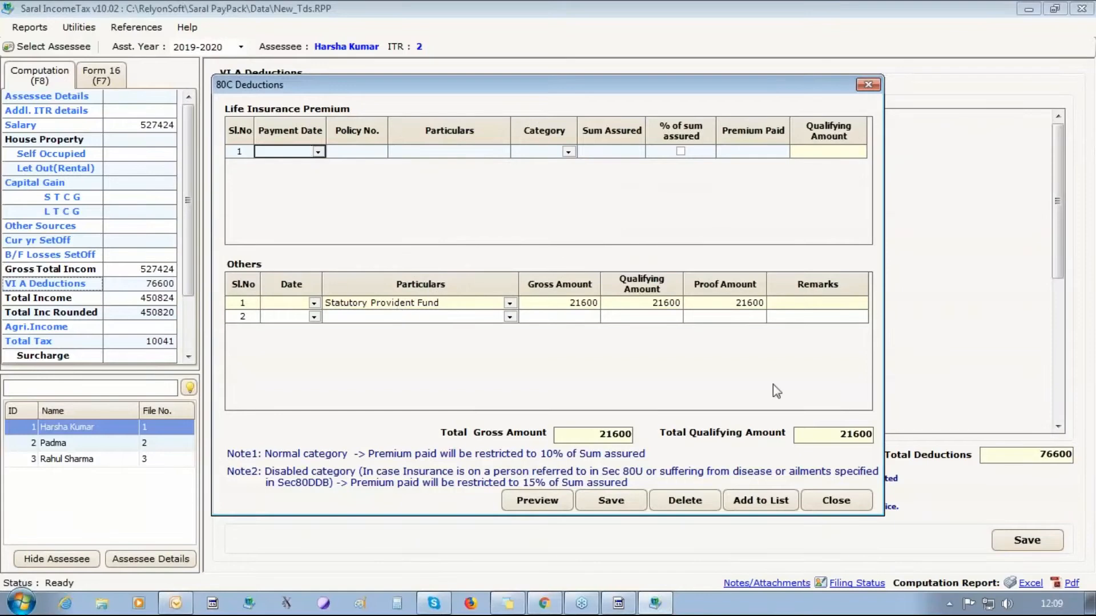
click(836, 501)
click(71, 445)
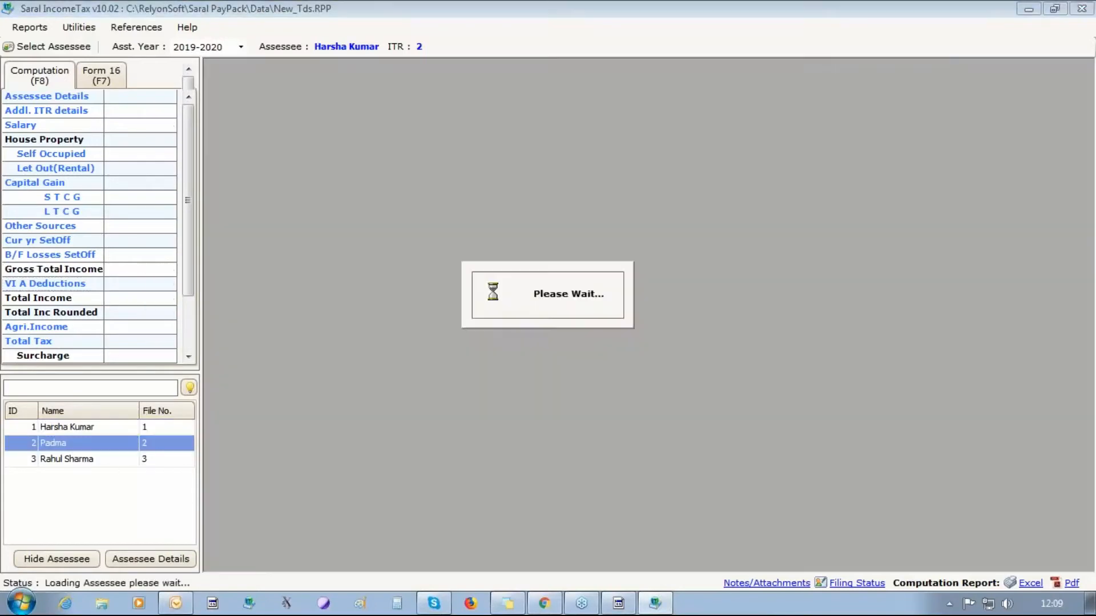
click(405, 153)
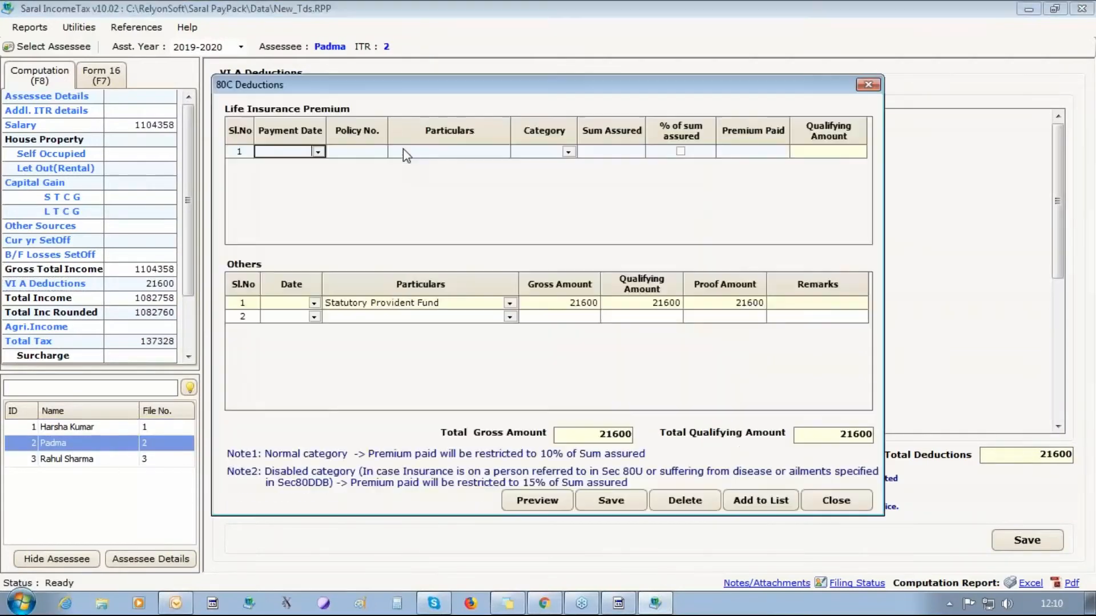
click(836, 500)
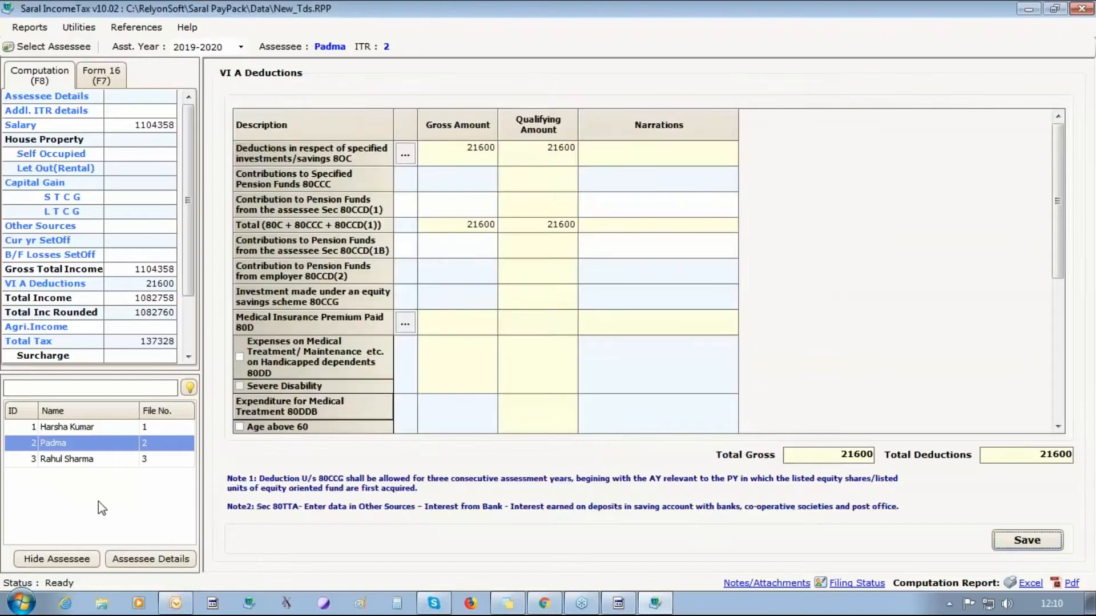
click(92, 460)
click(405, 155)
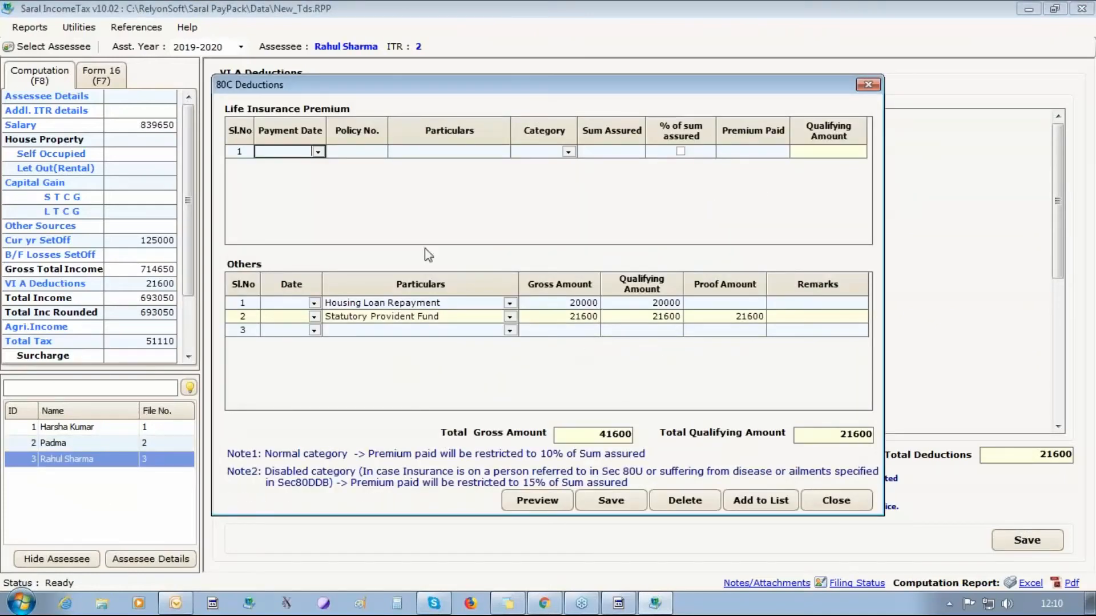
click(836, 501)
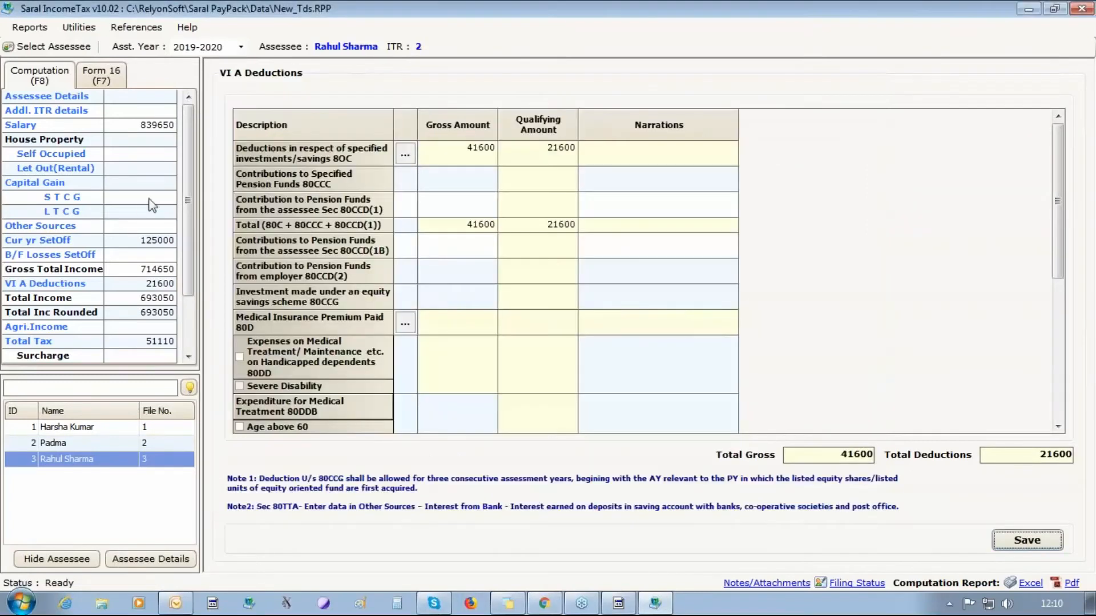
- Check the third assessee's total tax of 51110 and export the computation report to Excel
click(46, 343)
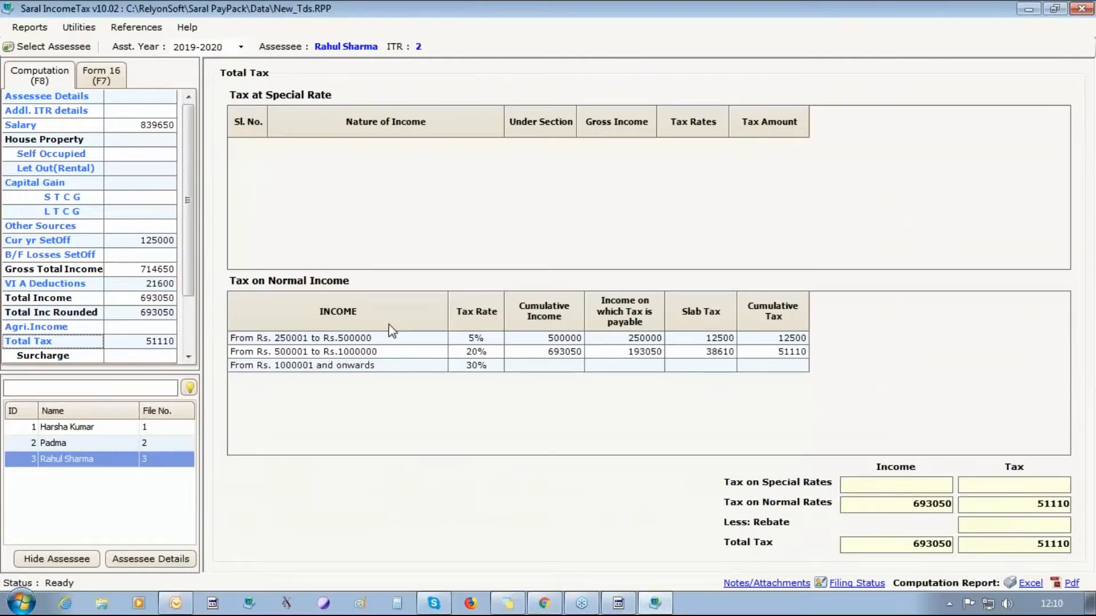
drag(189, 261, 205, 188)
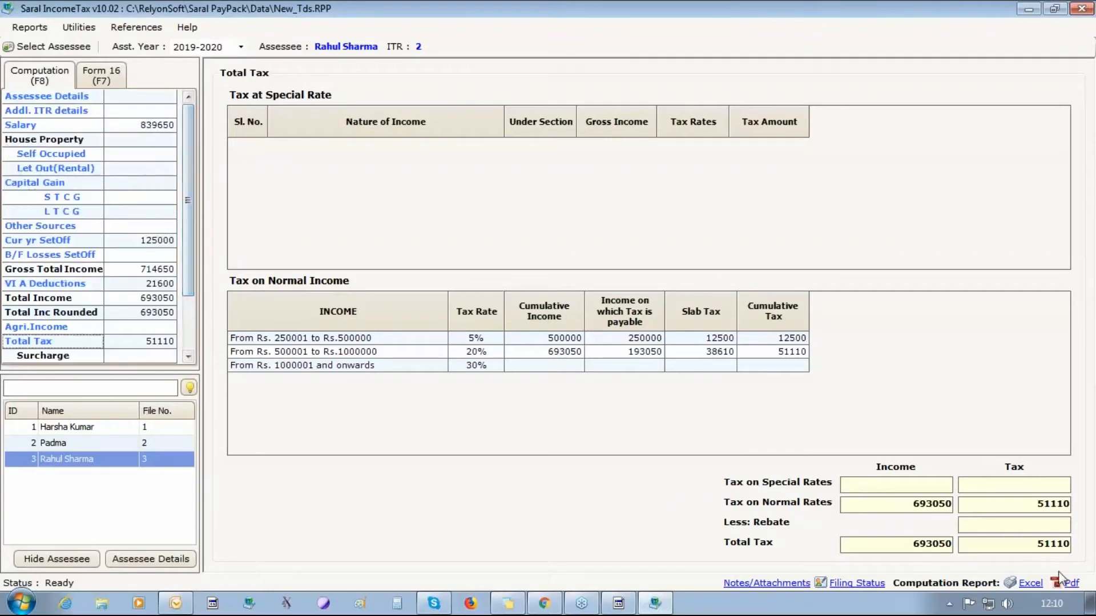
click(1029, 584)
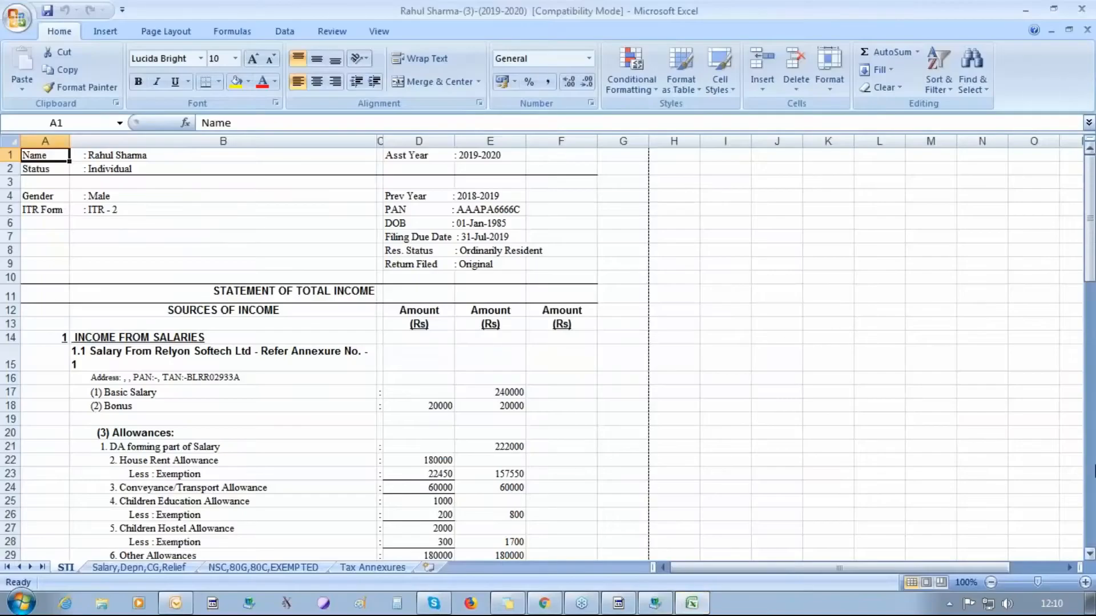
- Go through the STI sheet, checking the 40000 standard deduction and tax payable figures
click(1089, 554)
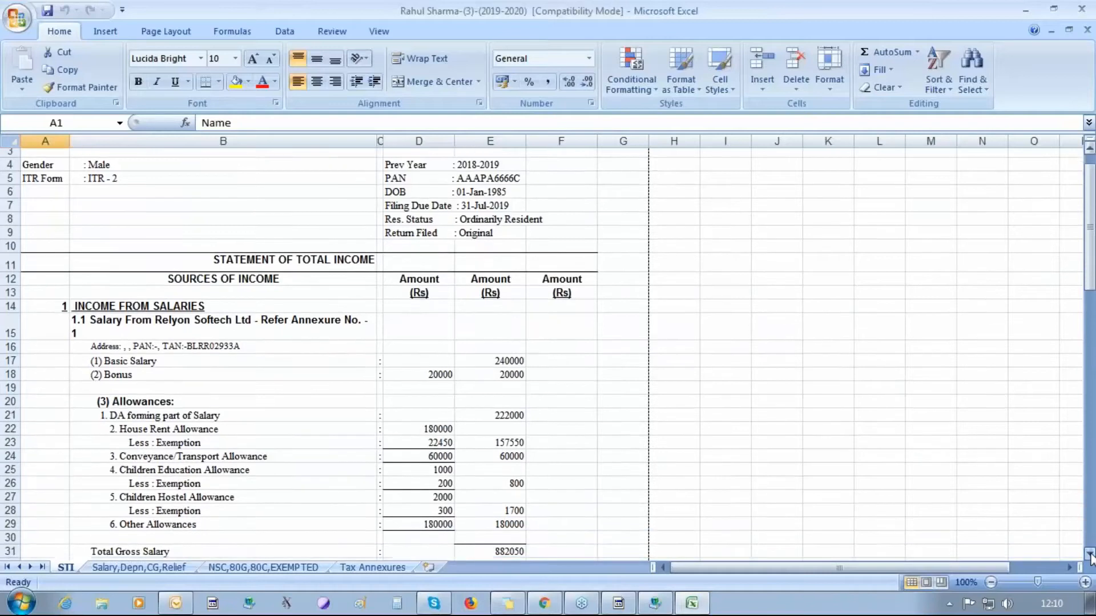
scroll(1089, 553, down, 3)
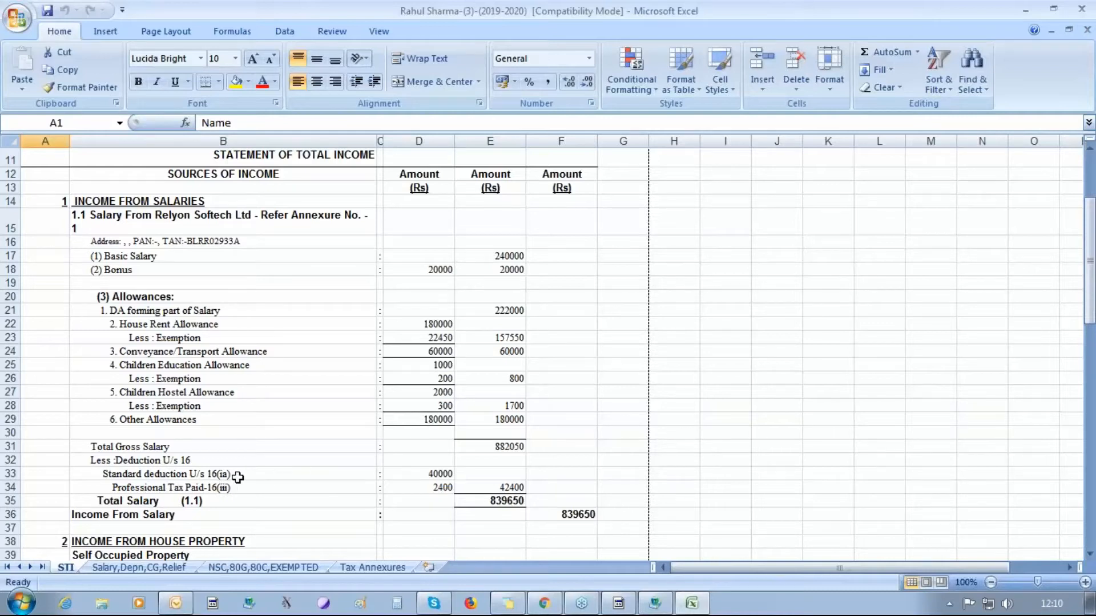
click(269, 477)
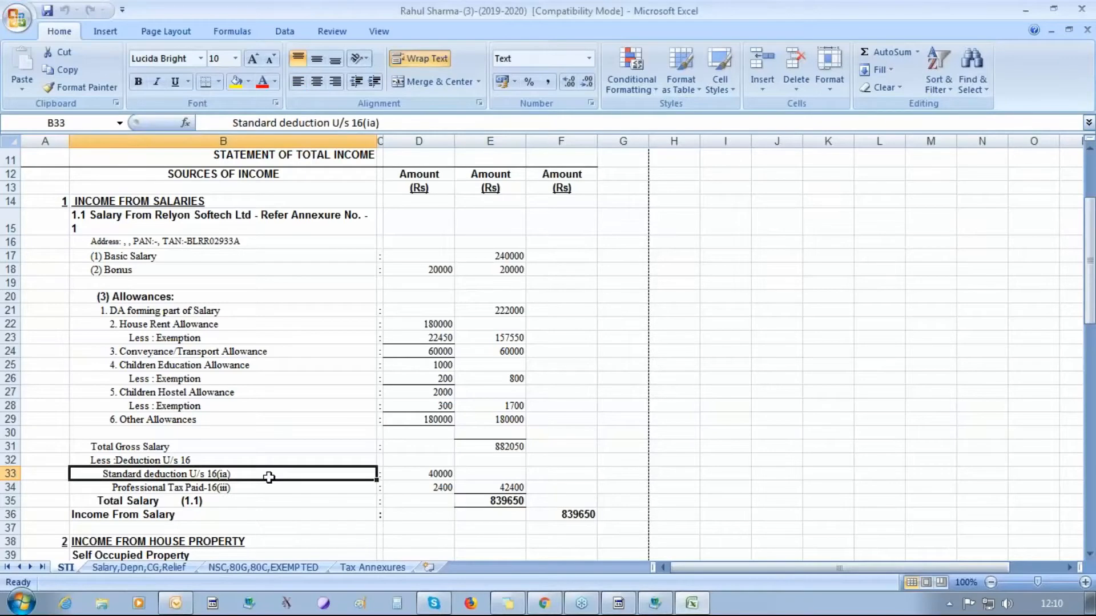
click(416, 477)
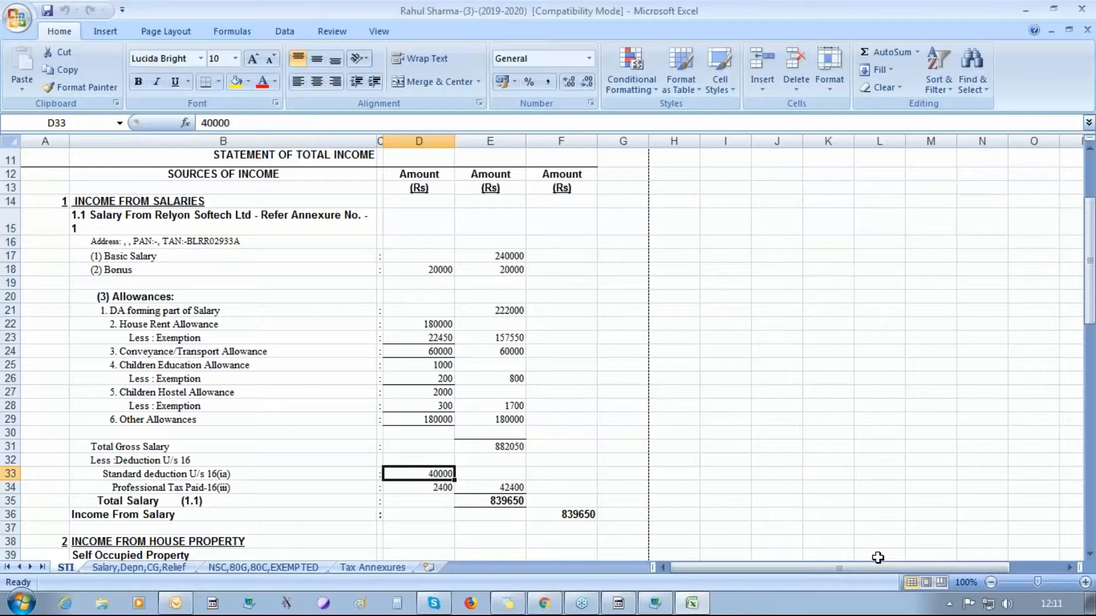
key(Down)
key(Down)
key(Down)
key(Down)
key(Down)
key(Down)
key(Down)
key(Down)
key(Down)
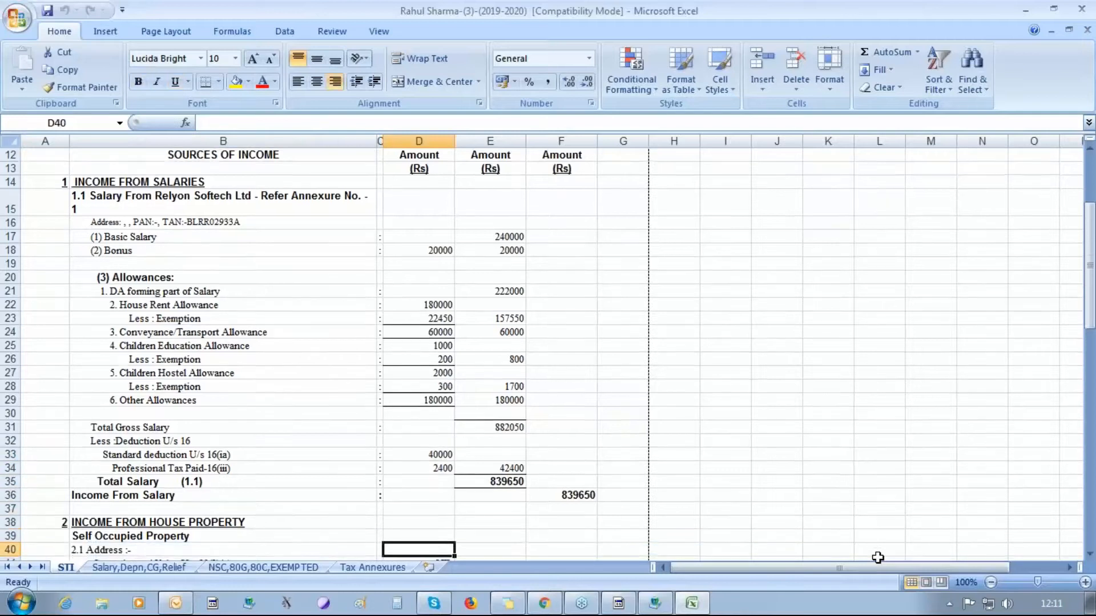
key(Down)
key(Down)
key(Down)
key(Down)
key(Down)
key(Down)
key(Down)
key(Down)
key(Down)
key(Down)
key(Down)
key(Down)
key(Down)
key(Down)
key(Down)
key(Down)
key(Down)
key(Down)
key(Down)
key(Down)
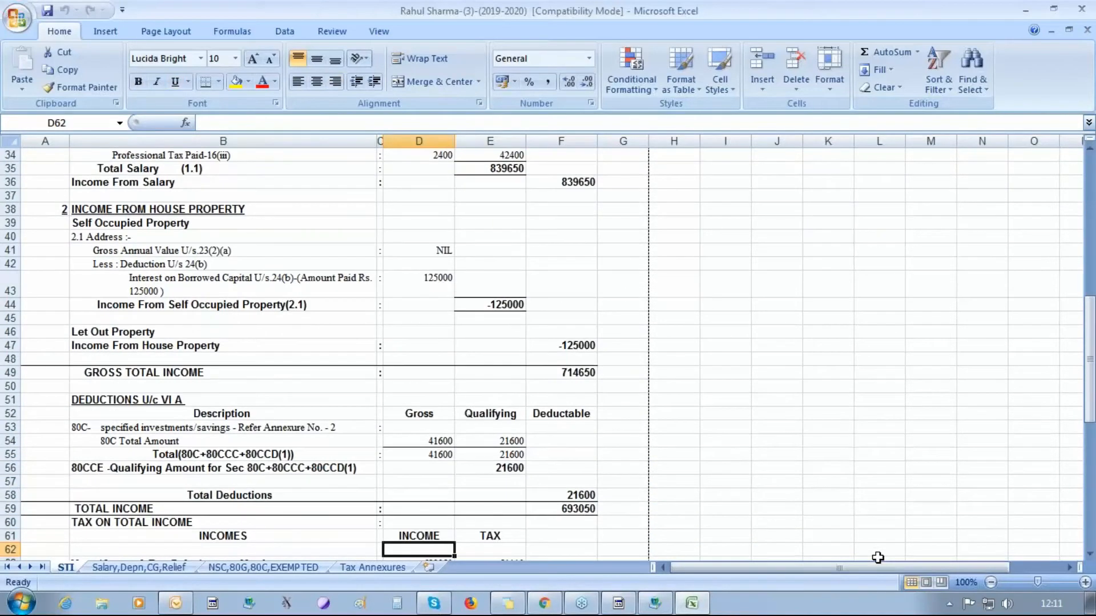
key(Down)
key(Down)
key(Down)
key(Down)
key(Down)
key(Down)
key(Down)
key(Down)
key(Down)
key(Down)
key(Down)
key(Down)
key(Down)
key(Down)
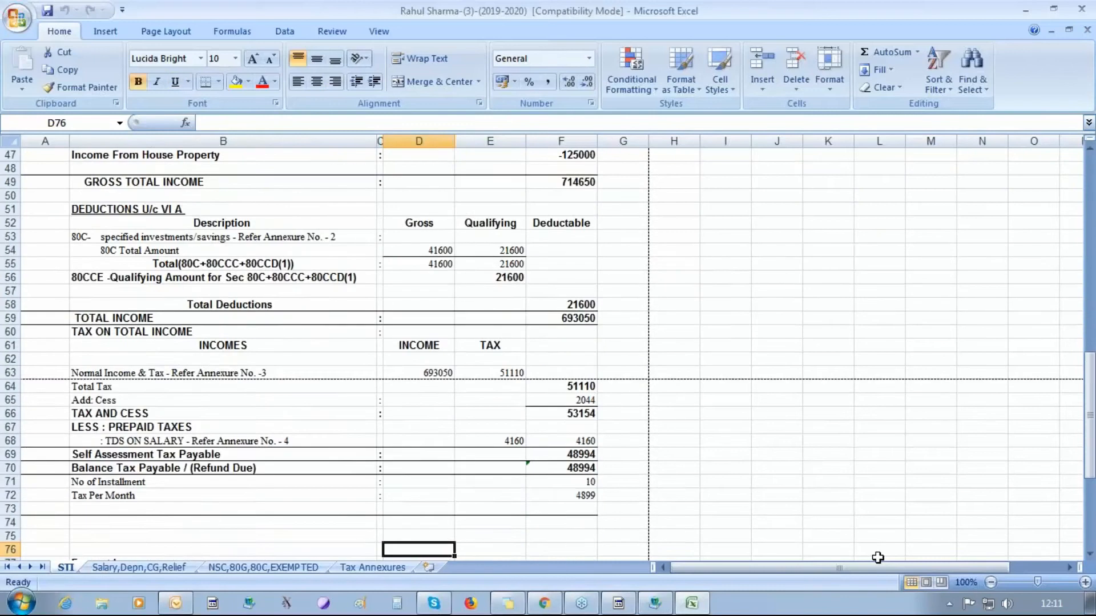
key(Down)
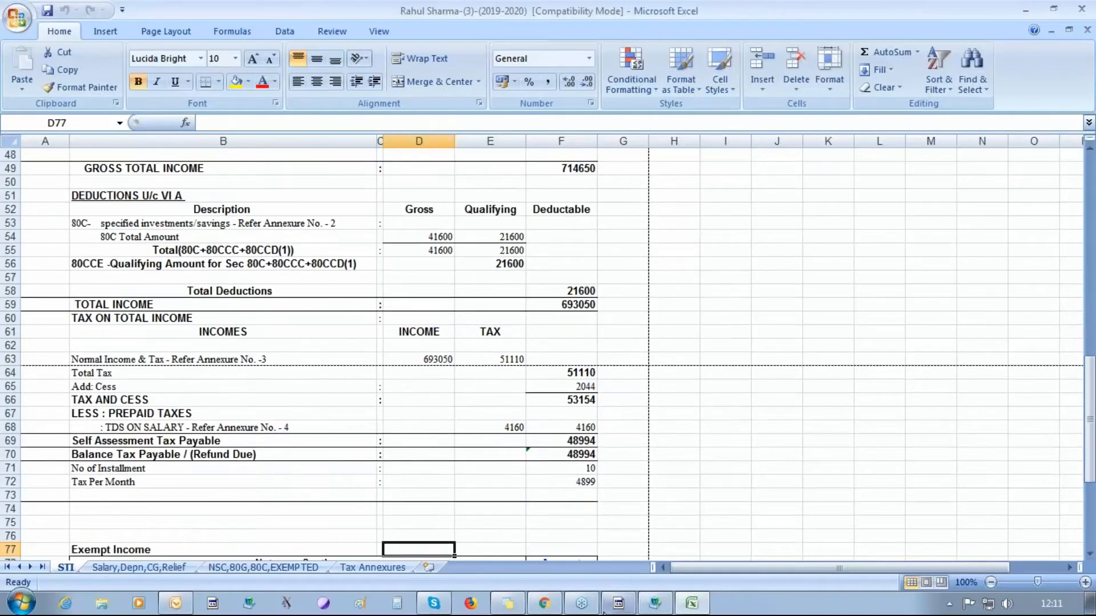
- Look over the Salary, NSC and Tax Annexures sheets, then close the workbook
click(151, 569)
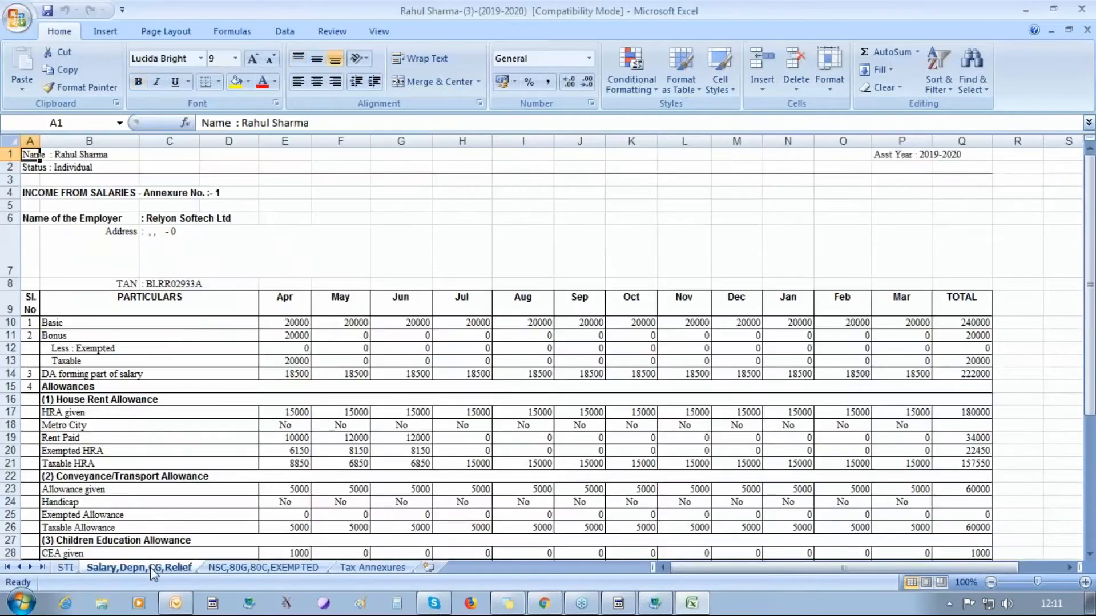
click(239, 567)
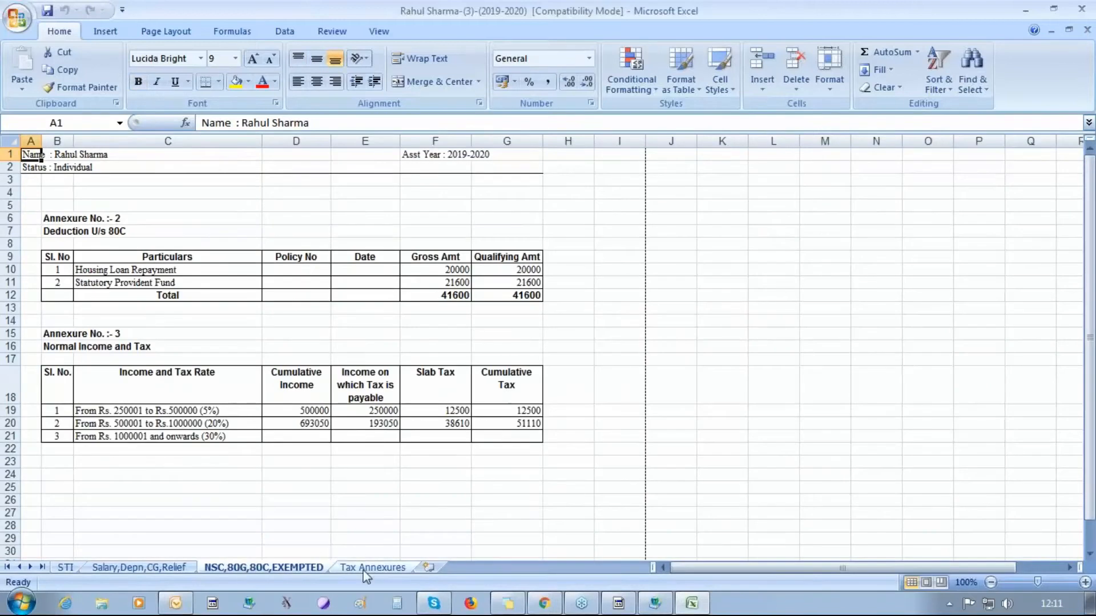
click(343, 567)
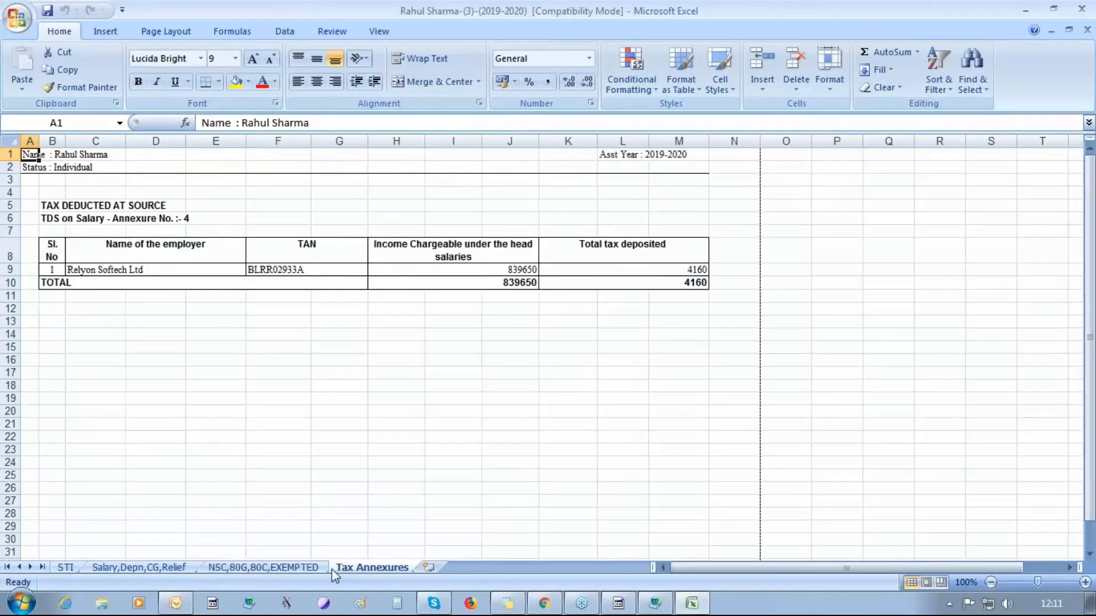
click(1087, 11)
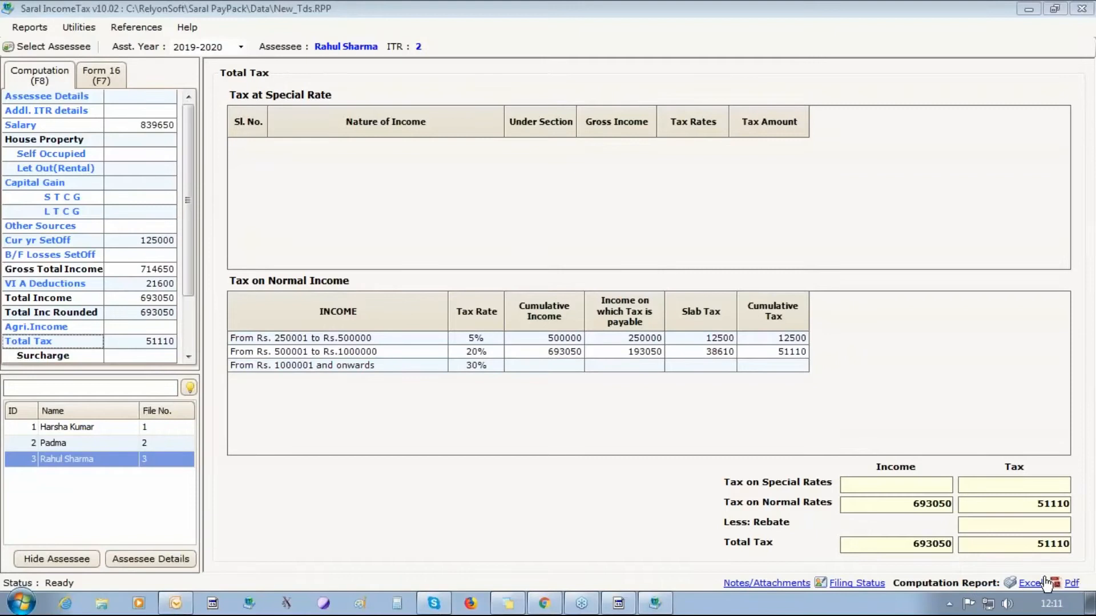
- Check the TDS on salary entry in the Computation list
click(189, 356)
click(188, 356)
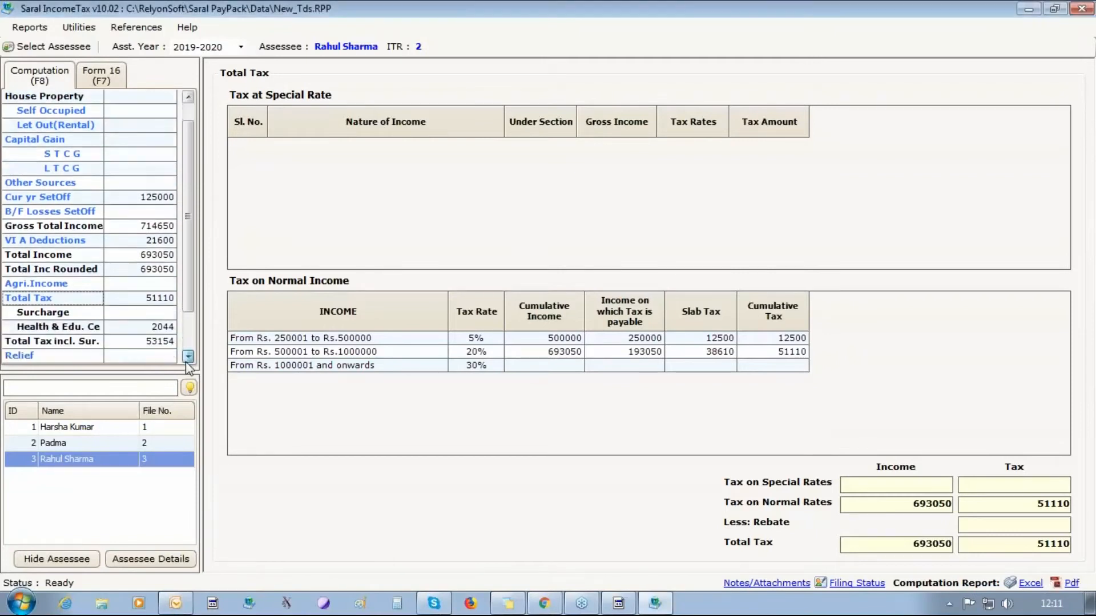
drag(188, 356, 188, 357)
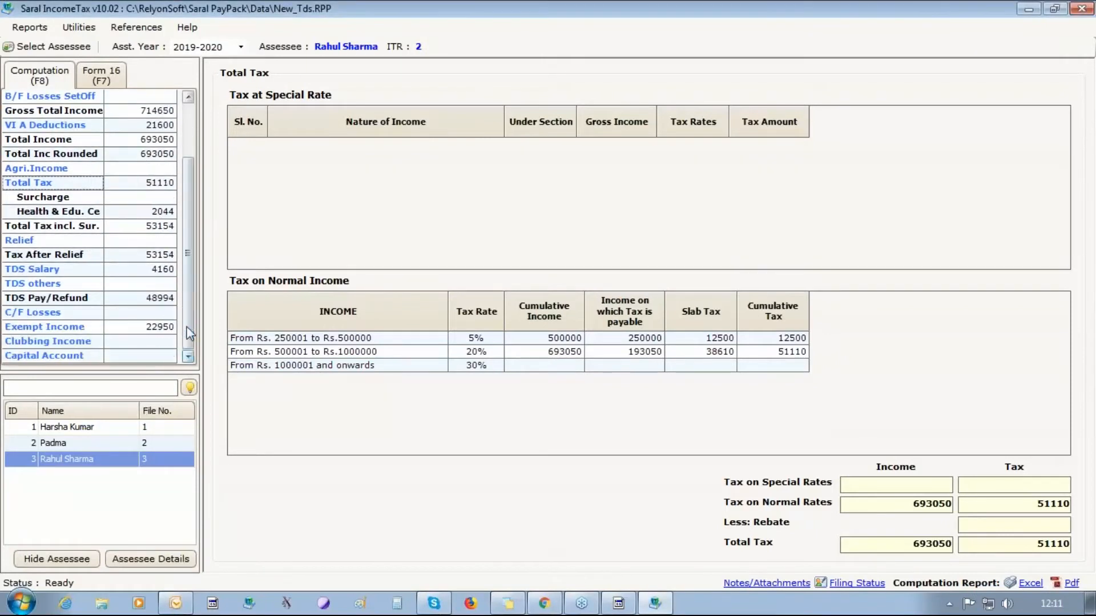
click(43, 272)
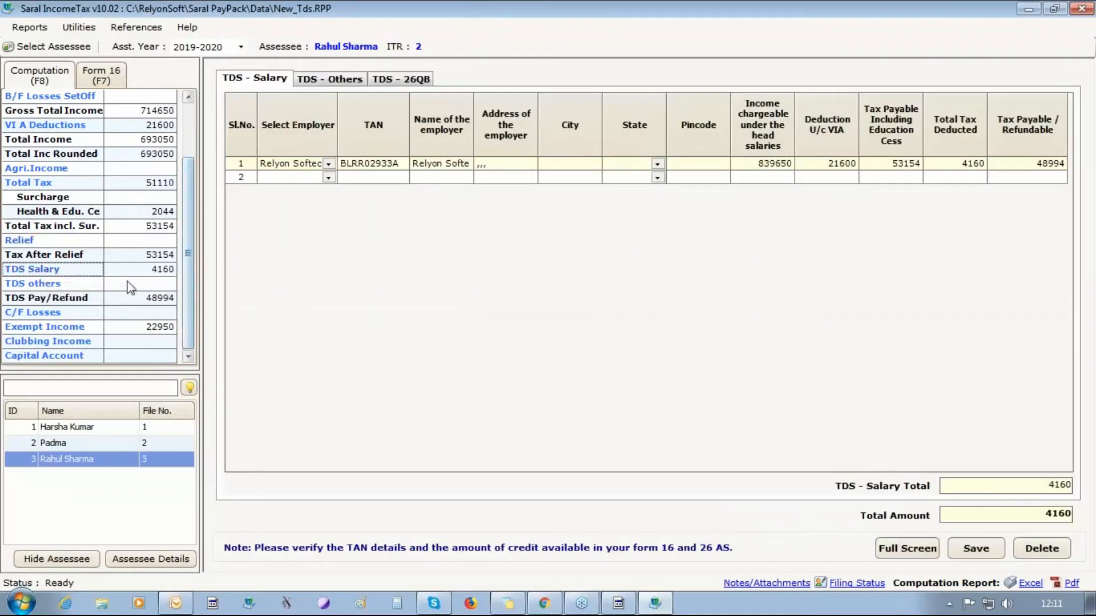
- Open the first assessee's income from salaries, showing taxable salary of 527424
drag(188, 263, 189, 142)
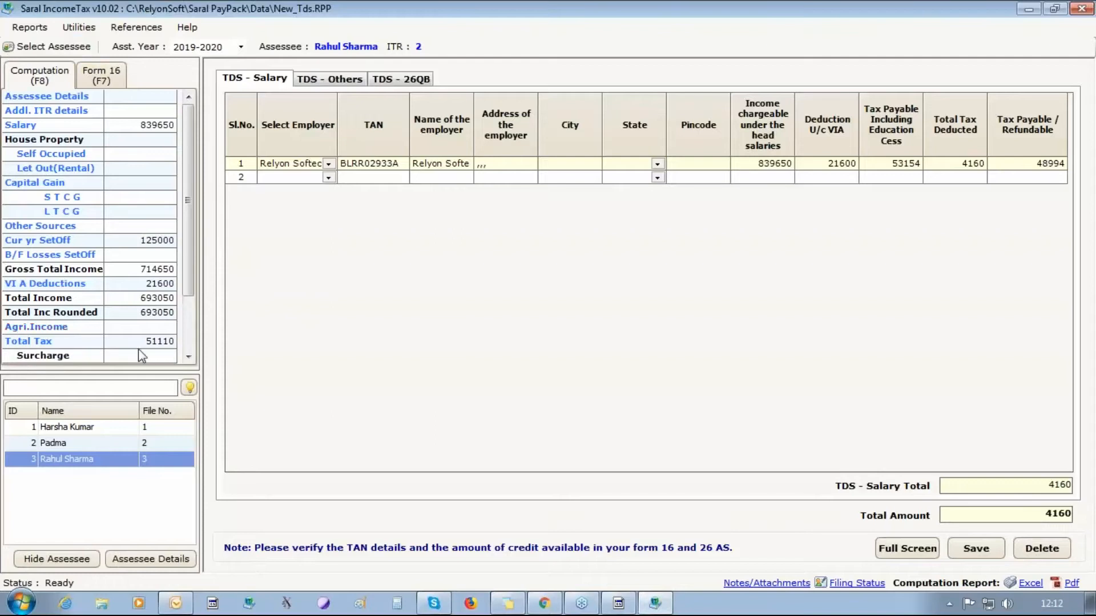
click(57, 428)
click(20, 127)
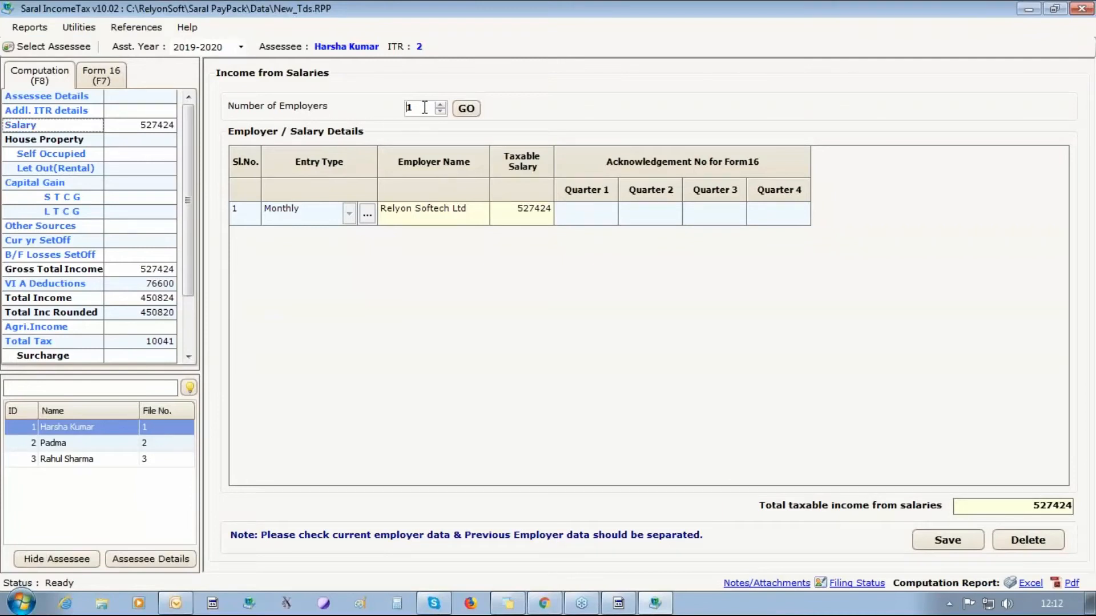
- Add a second employer row, check its entry type options, then close Saral IncomeTax without saving
click(443, 105)
click(456, 111)
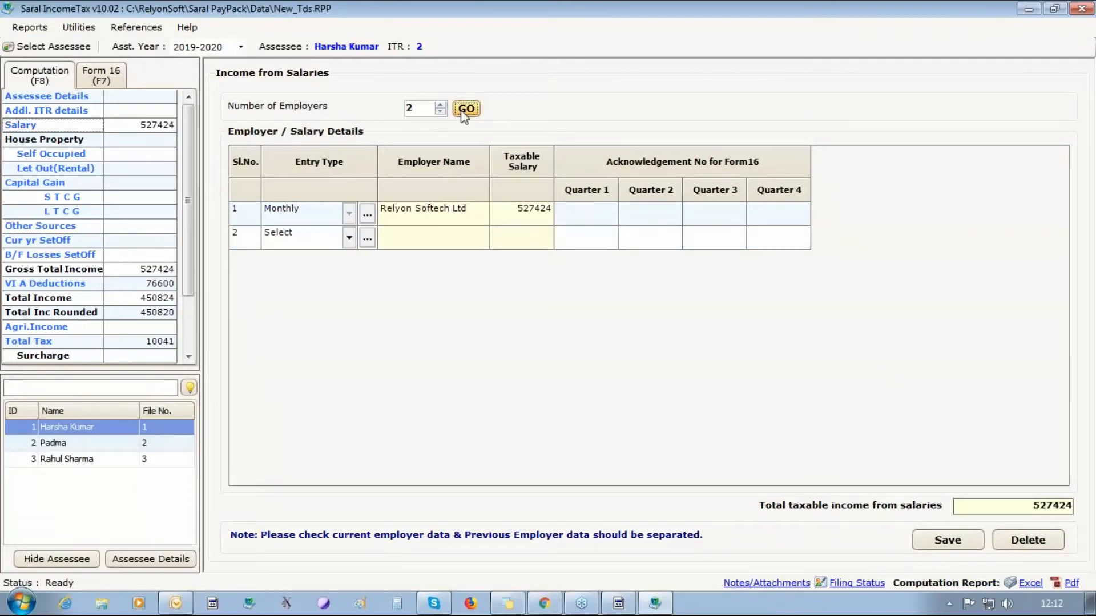
click(349, 238)
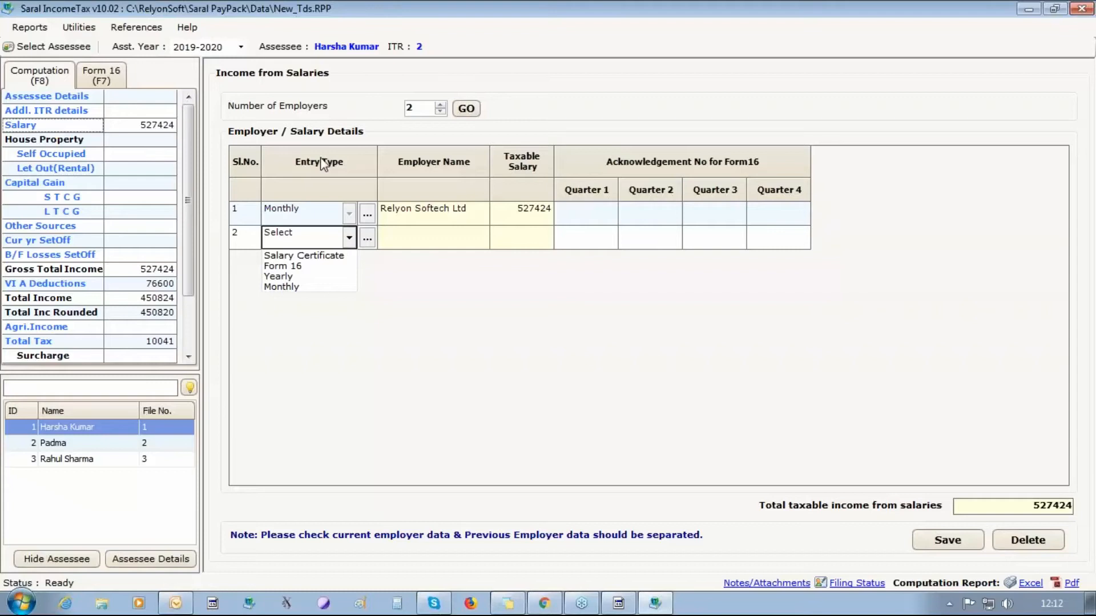
click(1081, 8)
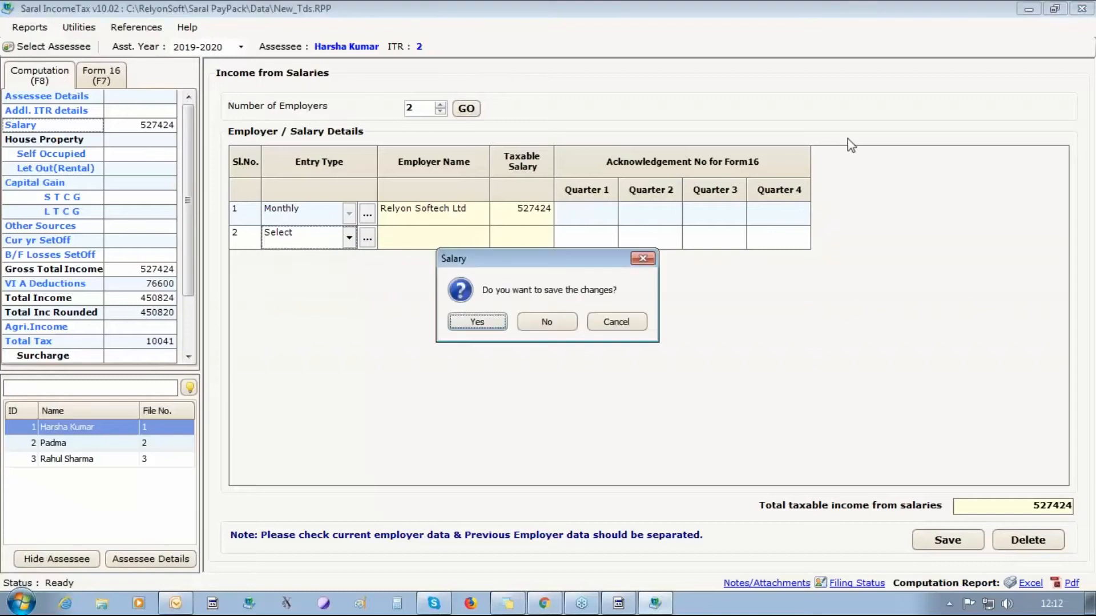
click(559, 321)
click(489, 32)
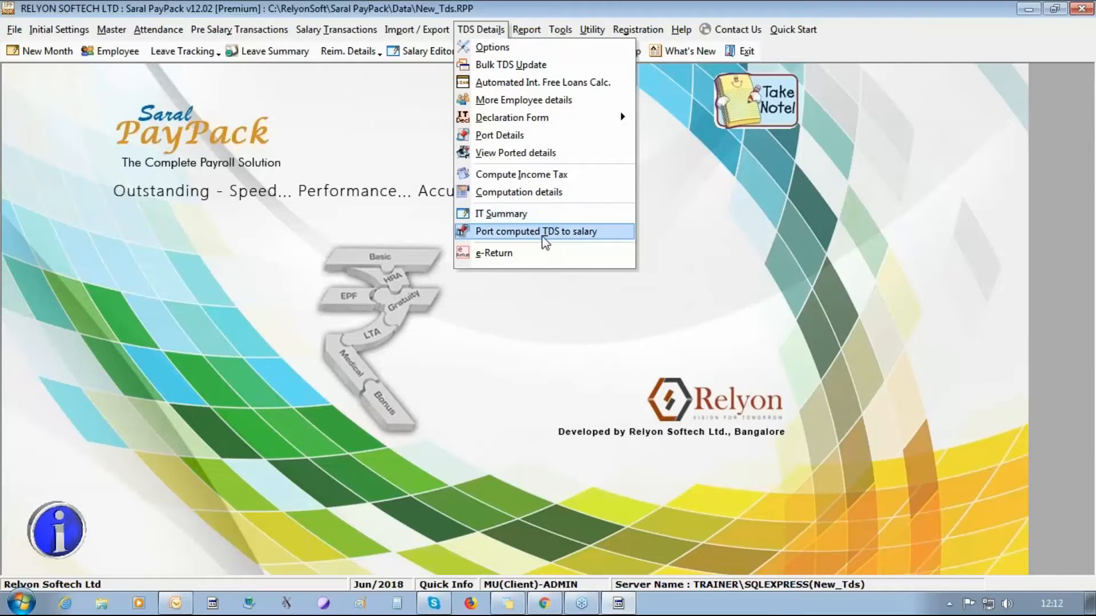
click(539, 214)
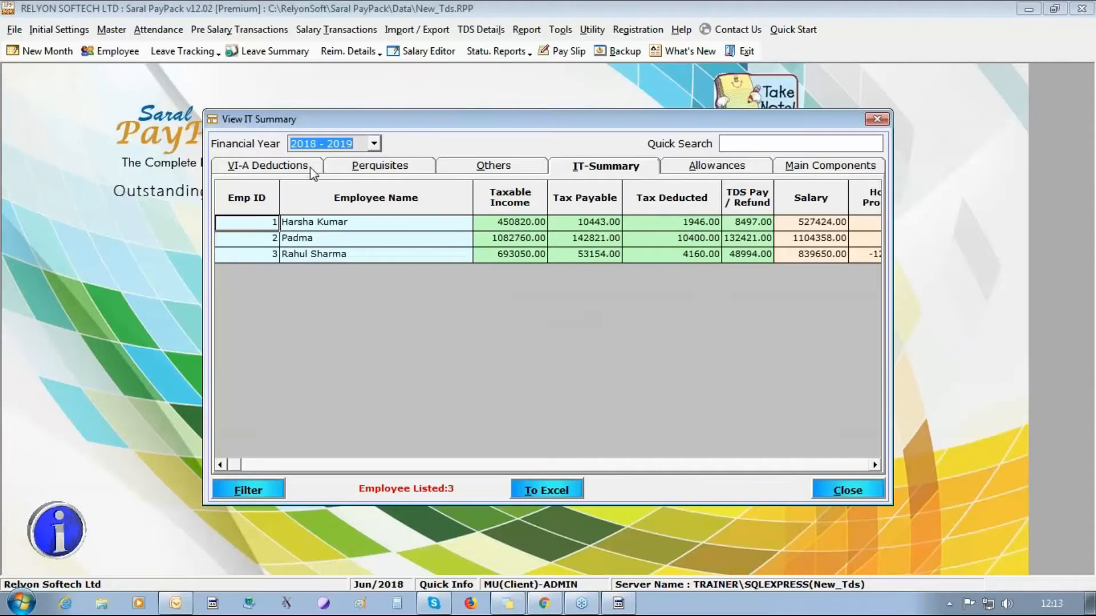
click(267, 169)
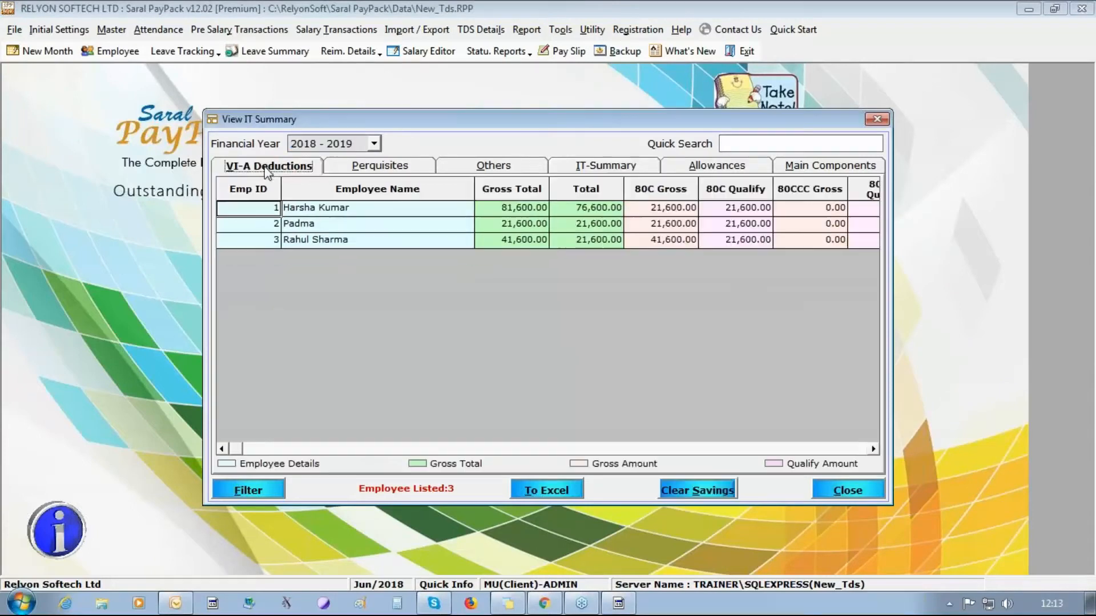
click(873, 450)
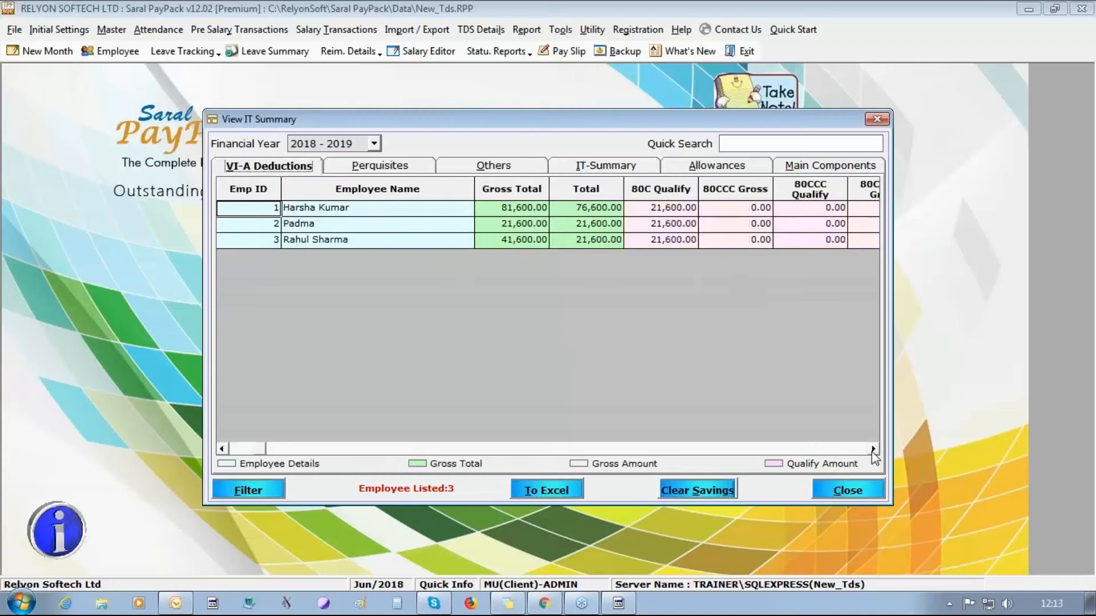
click(873, 450)
click(873, 450)
click(412, 167)
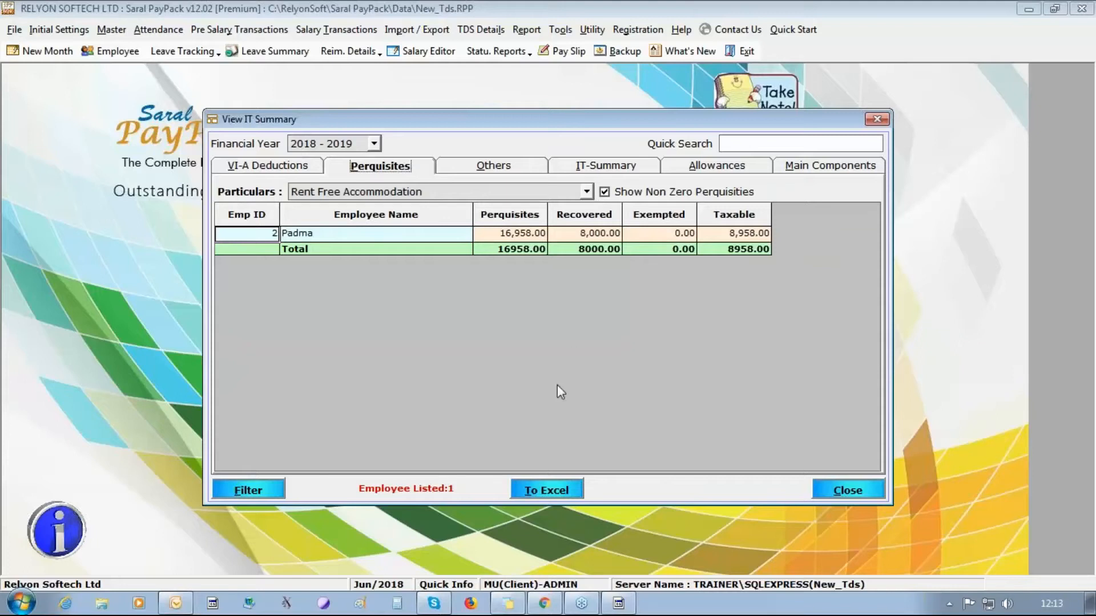
click(487, 172)
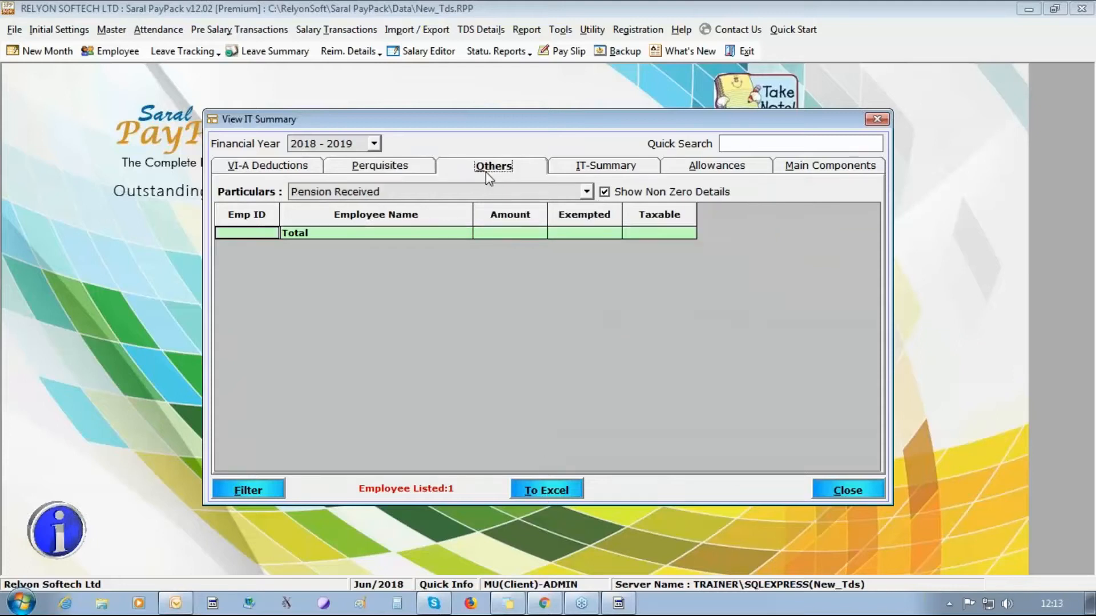
click(586, 192)
click(556, 240)
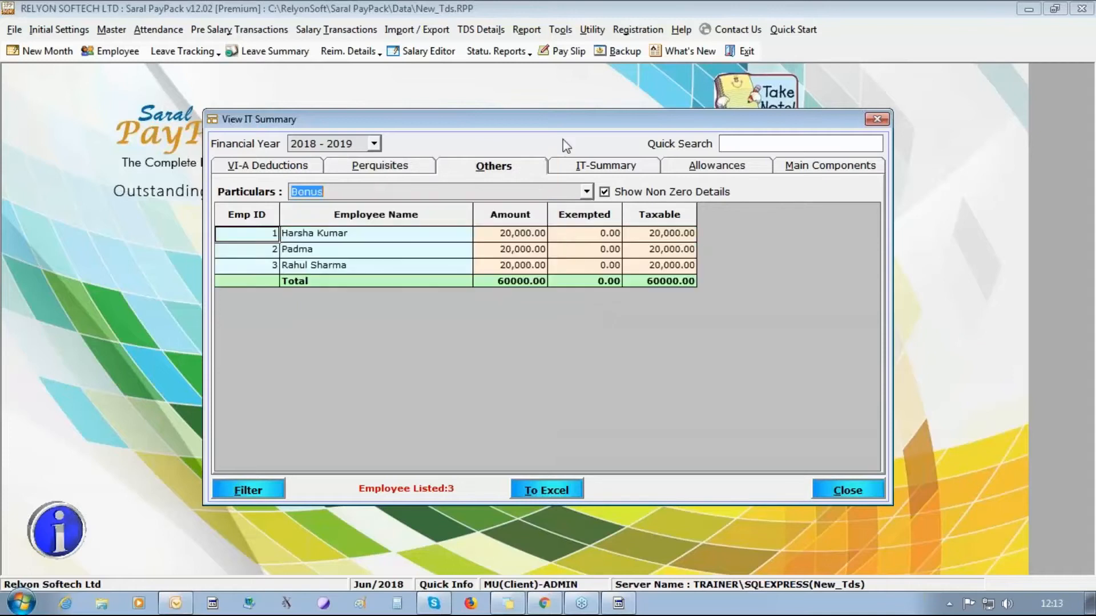
click(606, 169)
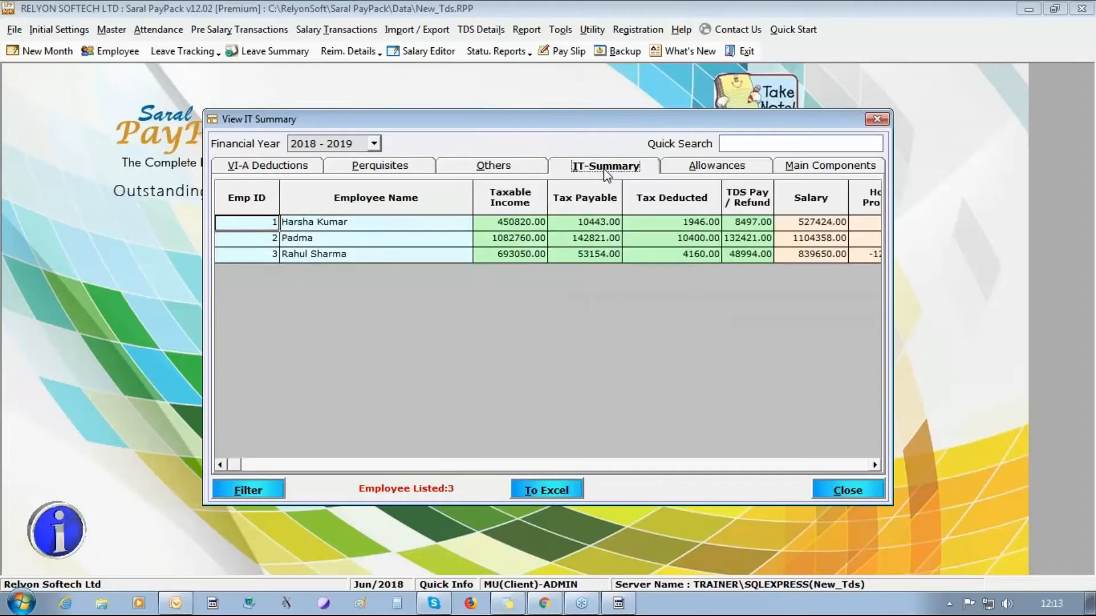
click(717, 171)
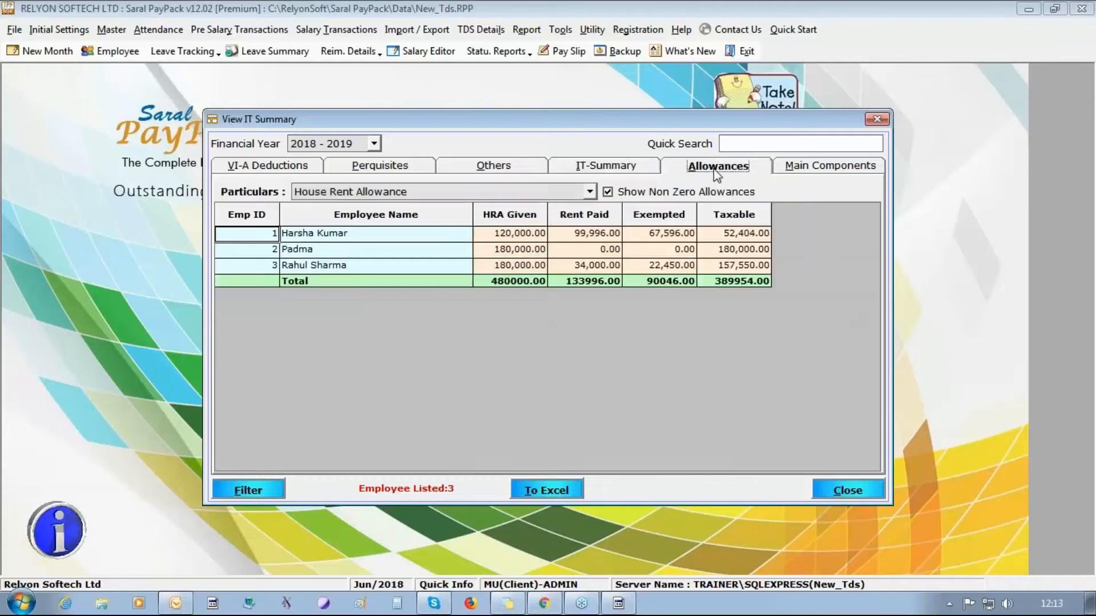
click(589, 192)
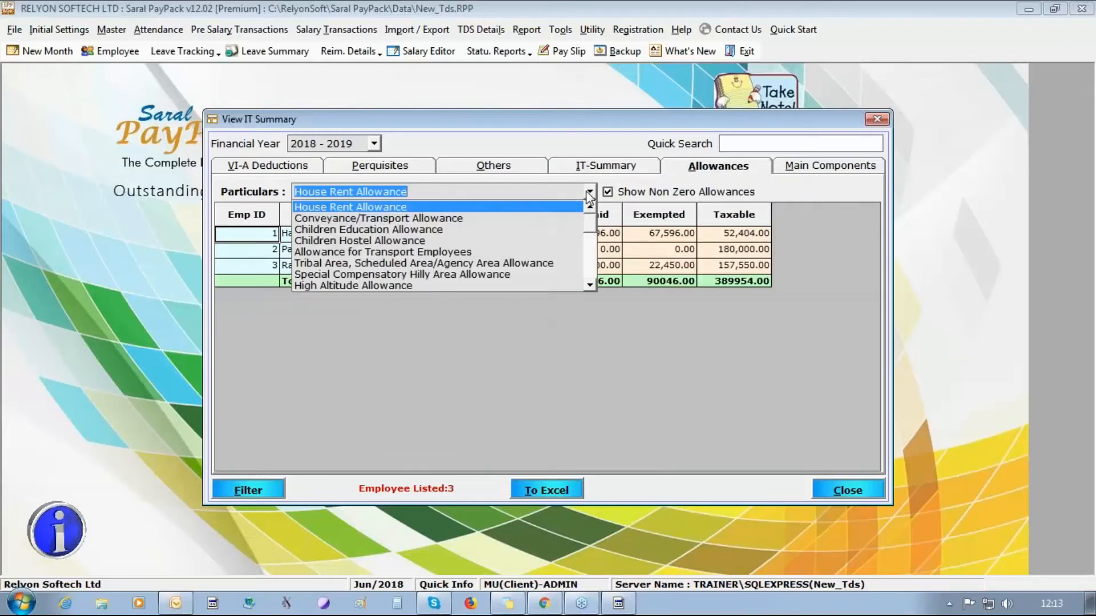
click(589, 193)
click(829, 165)
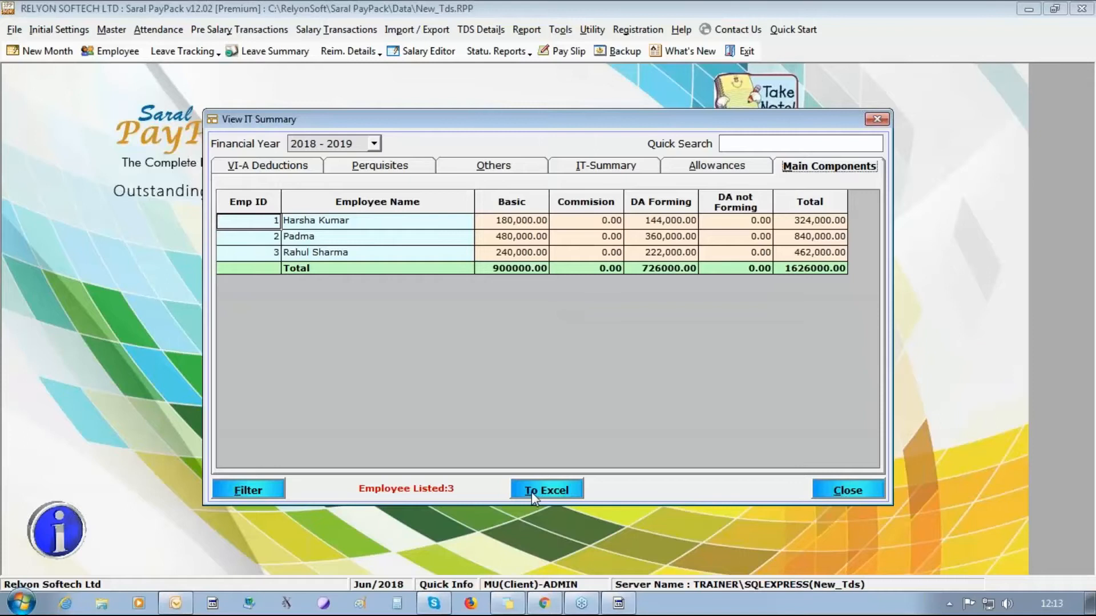
click(851, 491)
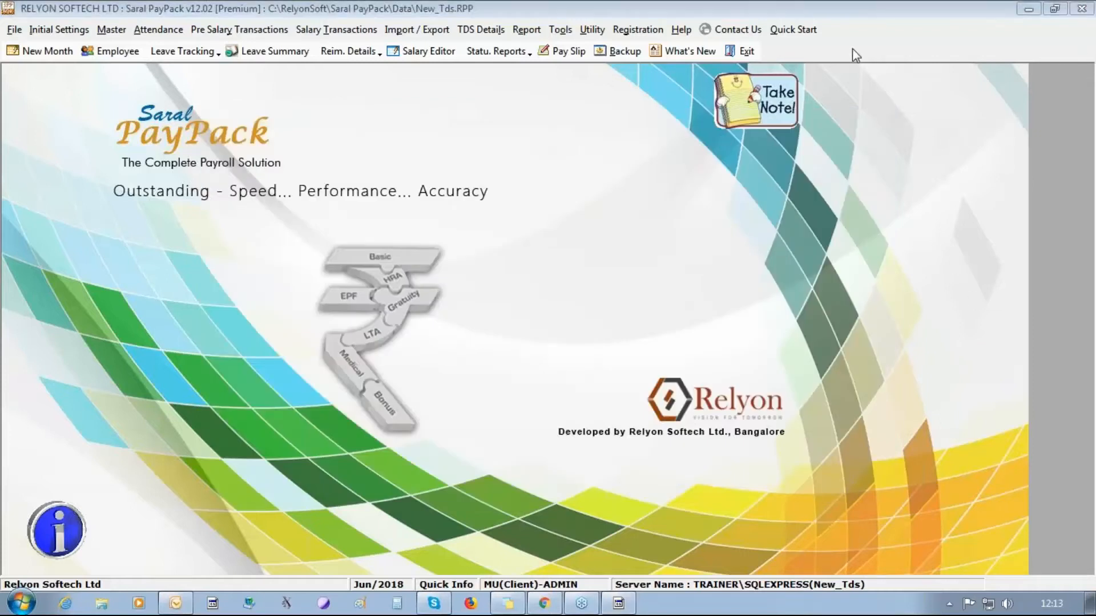
- List computed TDS for April 2018 under Sal Structure, then open the TDS standing instructions
click(489, 31)
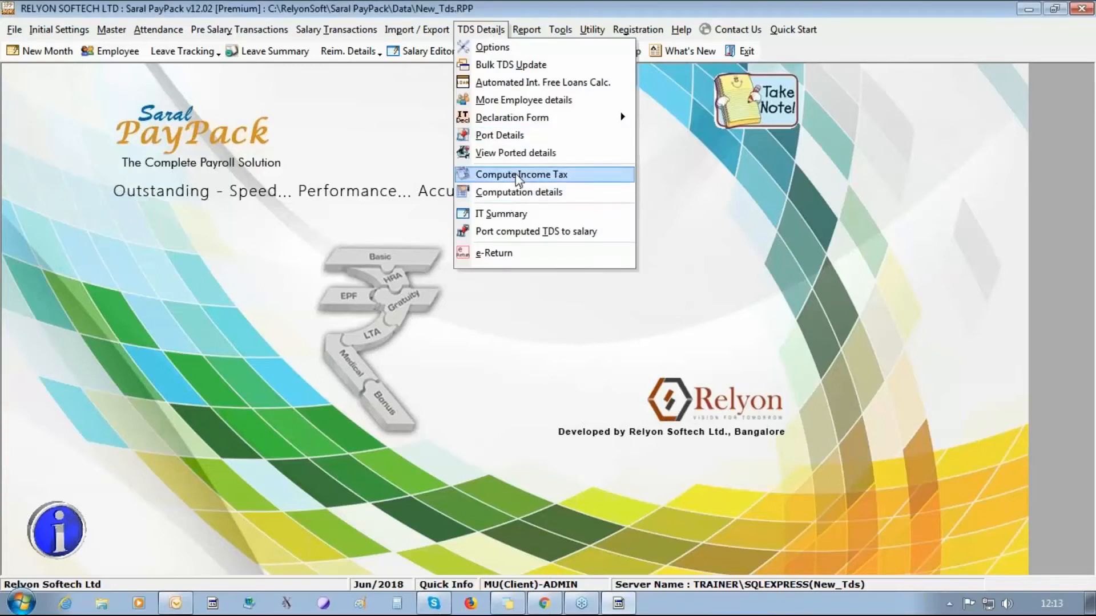
click(518, 232)
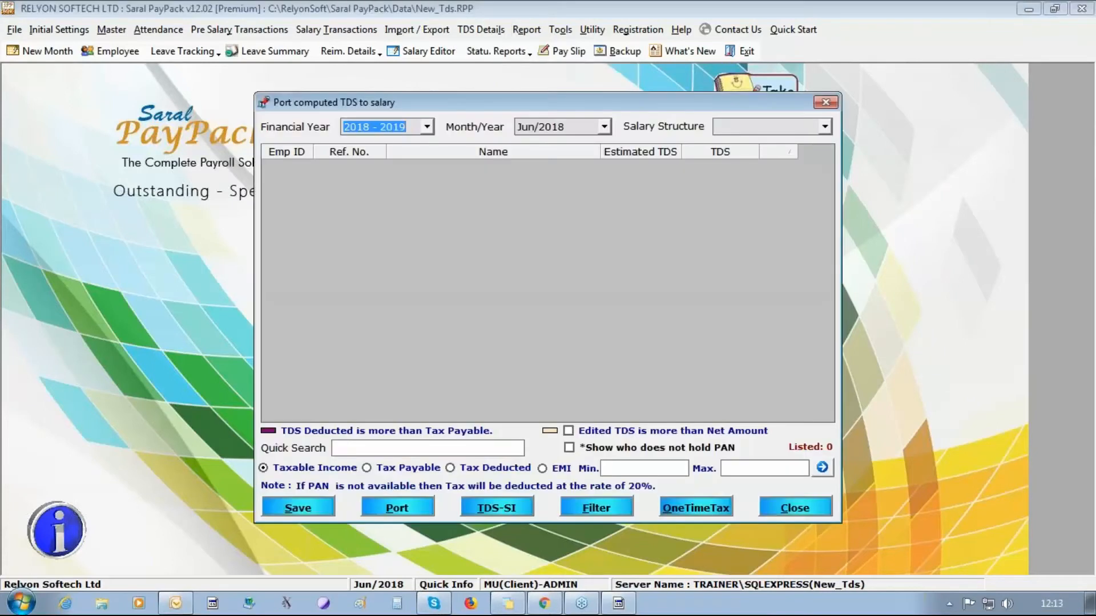
click(604, 127)
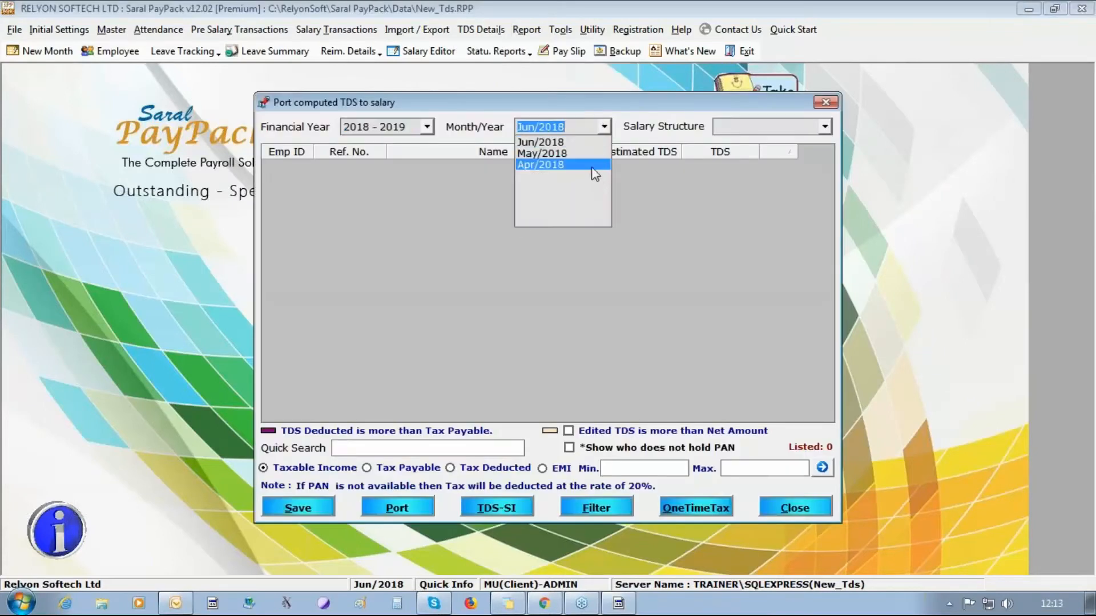
click(595, 163)
click(820, 128)
click(813, 139)
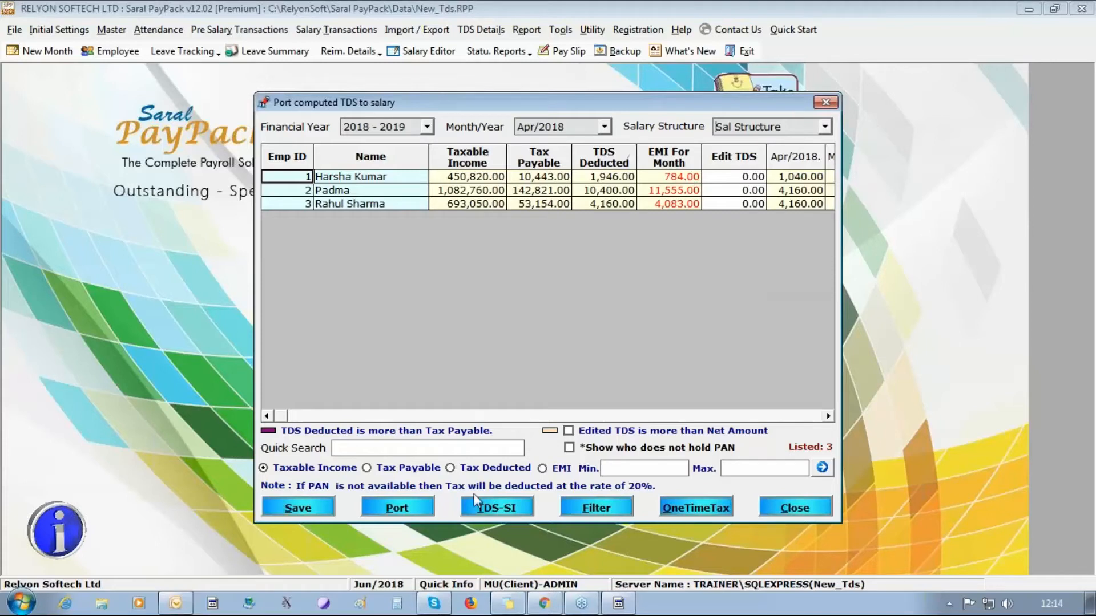
click(477, 510)
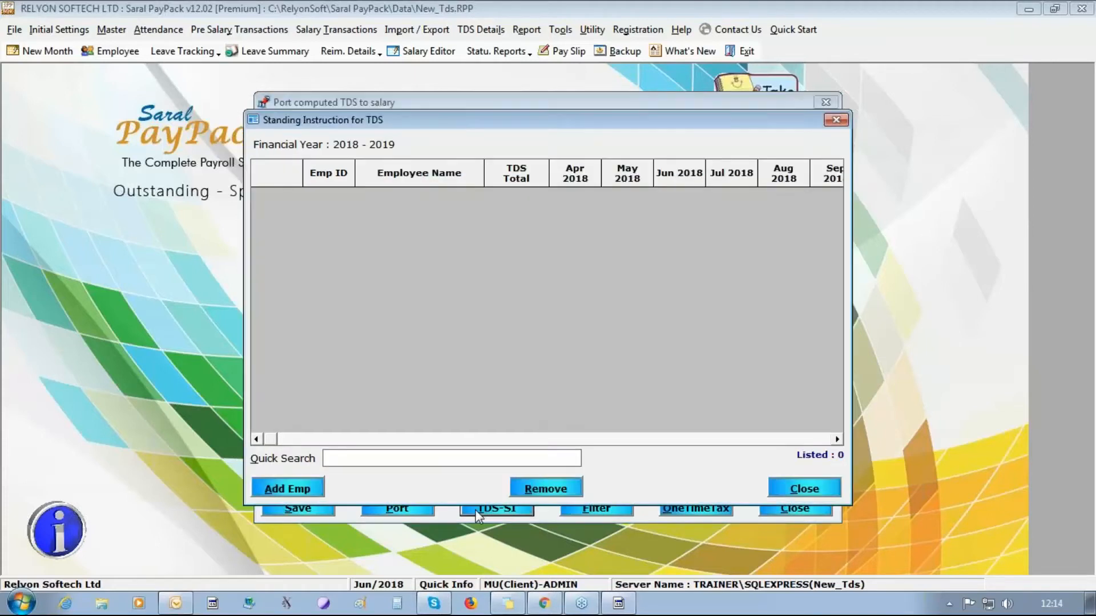
- Add all three listed employees to the TDS standing instructions
click(286, 490)
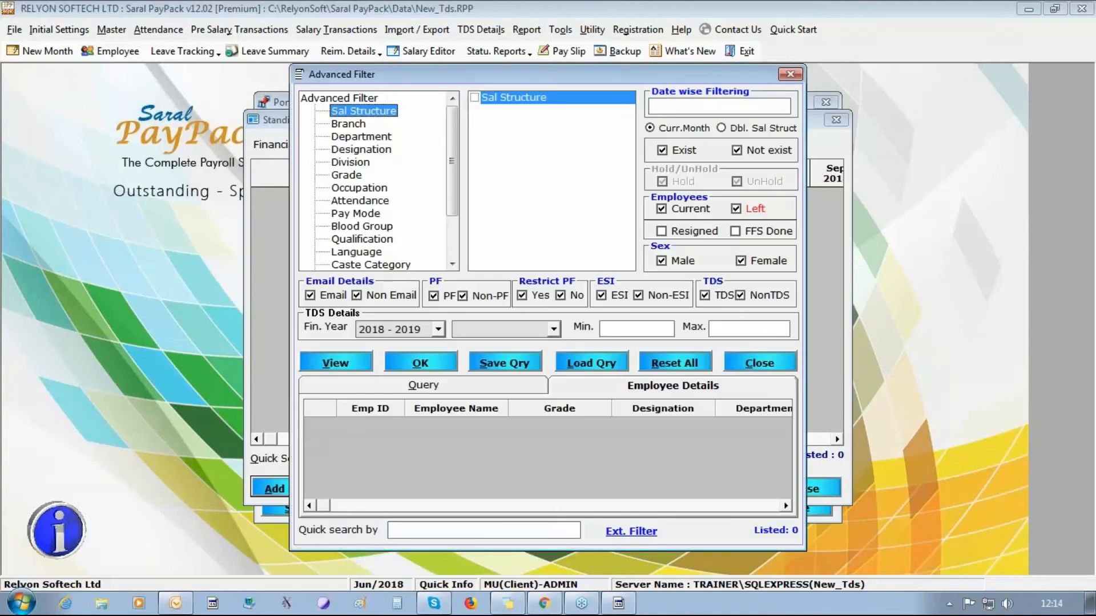
click(335, 363)
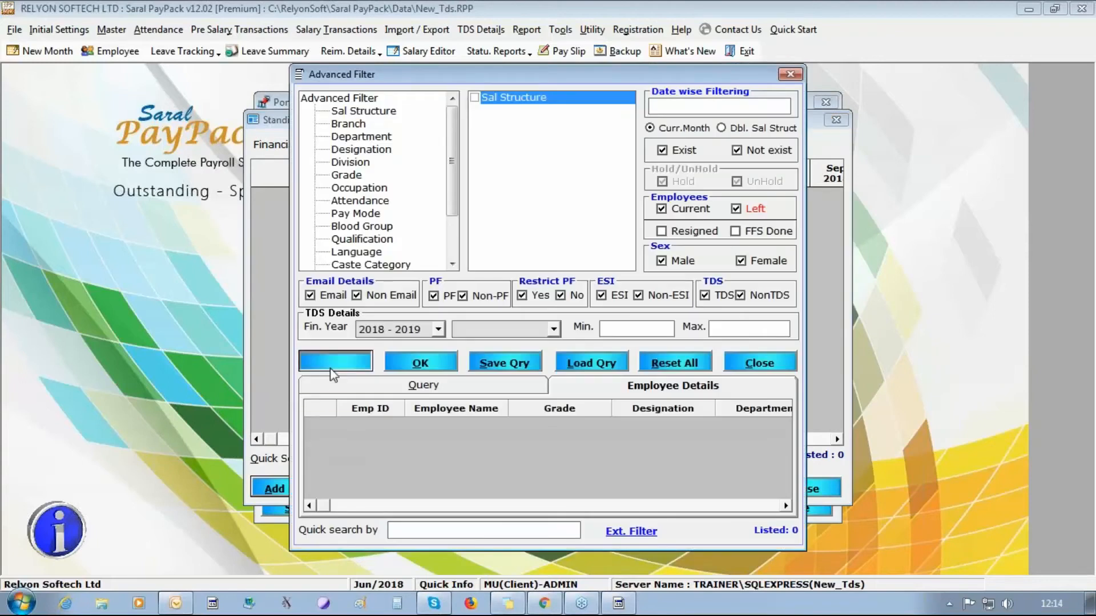
click(438, 366)
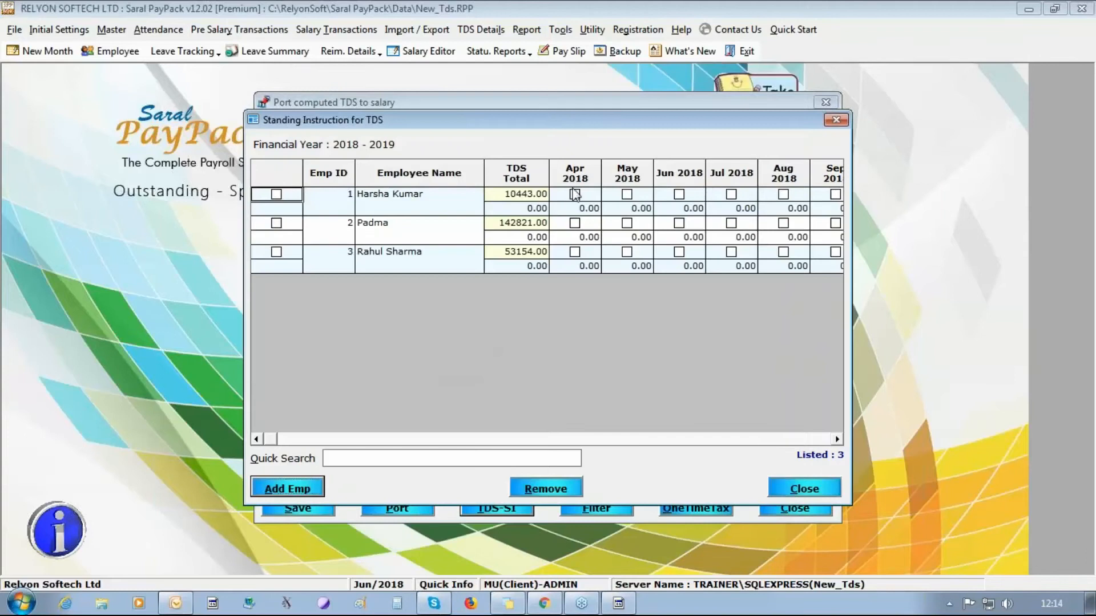
- Set 750 as the first employee's April 2018 TDS and close the standing instructions
click(574, 194)
click(569, 209)
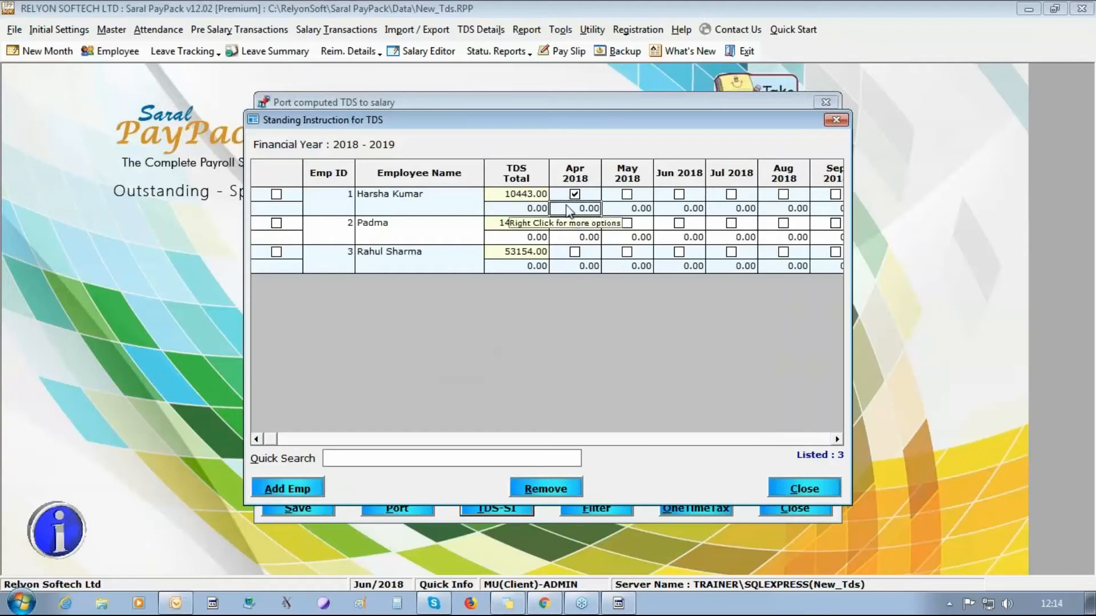
text(750)
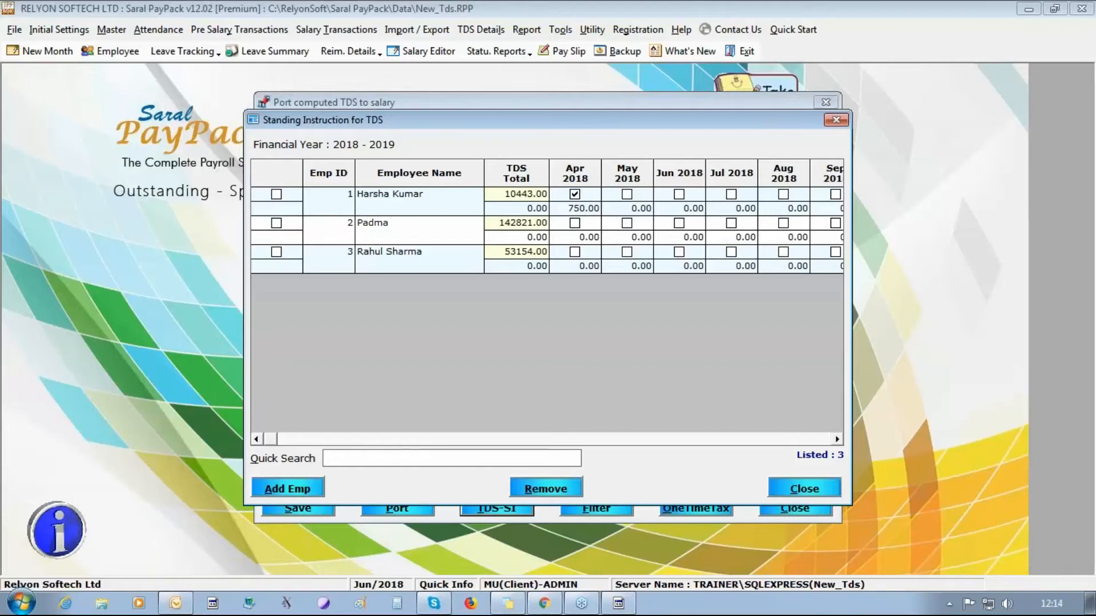
click(803, 489)
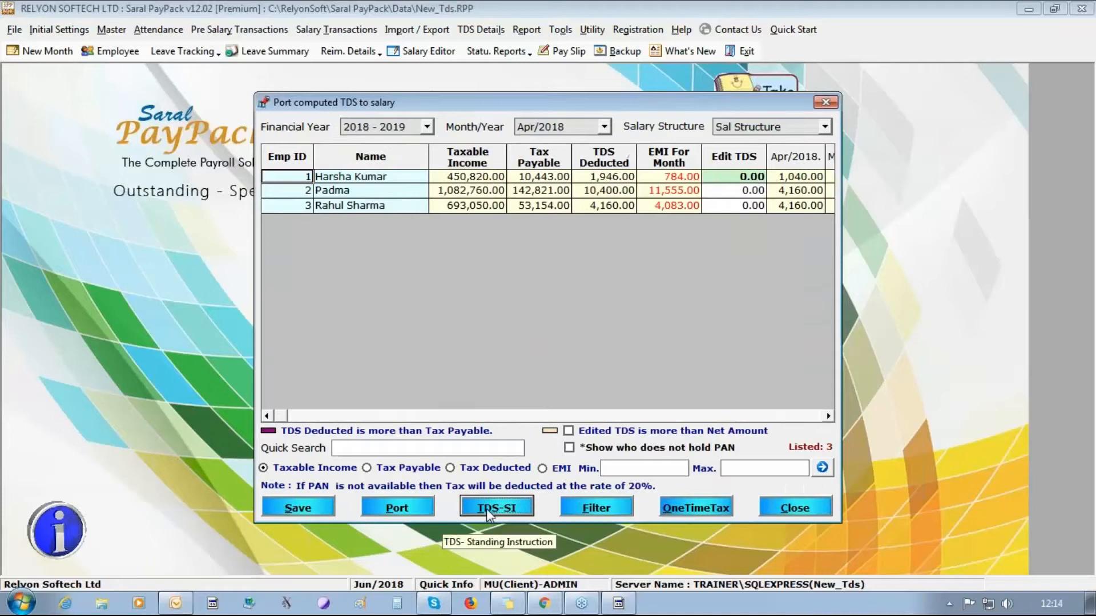
- Port and save April 2018 computed TDS into salary, confirming the overwrite
click(738, 177)
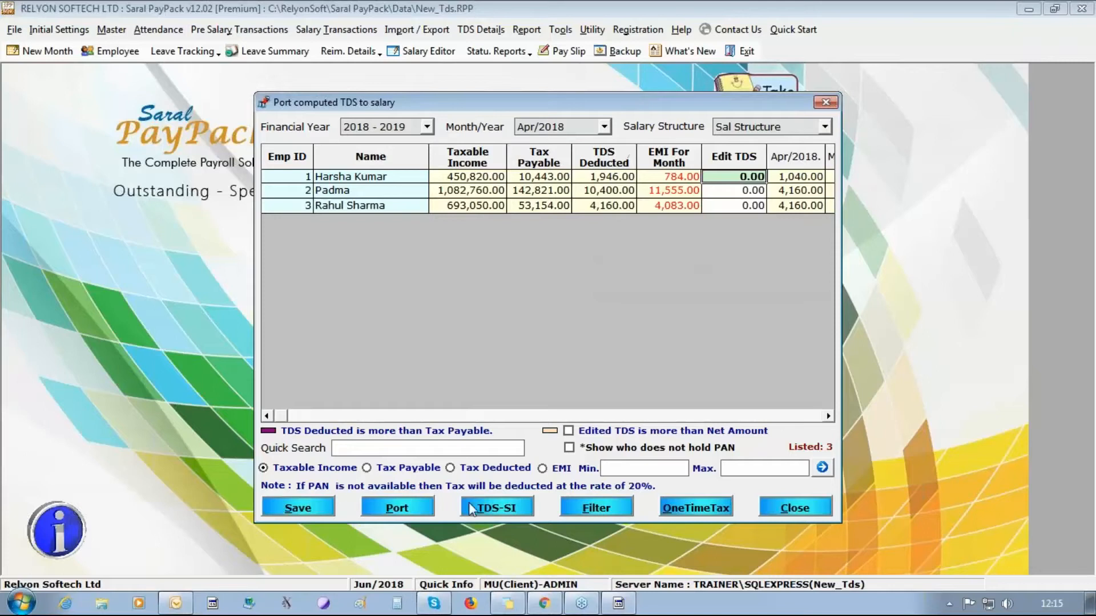
click(414, 512)
click(587, 358)
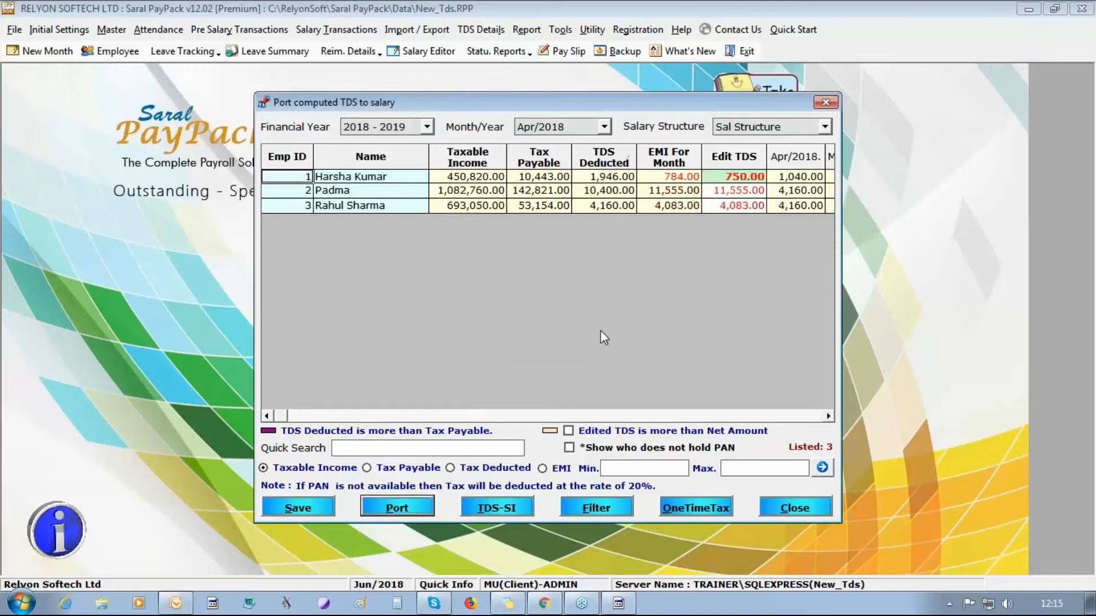
click(720, 193)
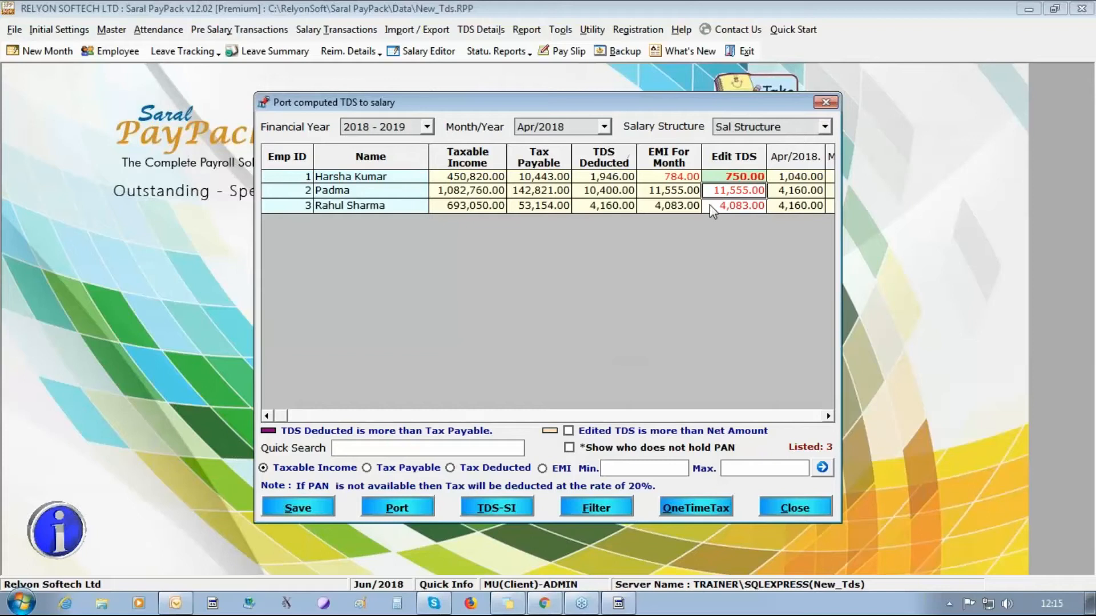
click(710, 206)
click(286, 509)
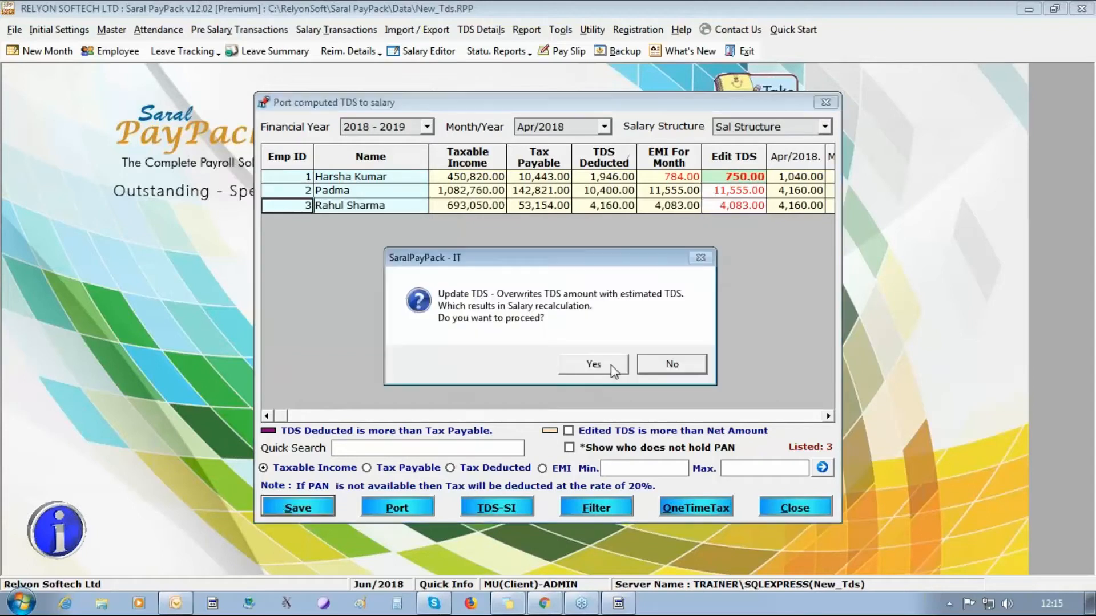
click(611, 365)
click(611, 364)
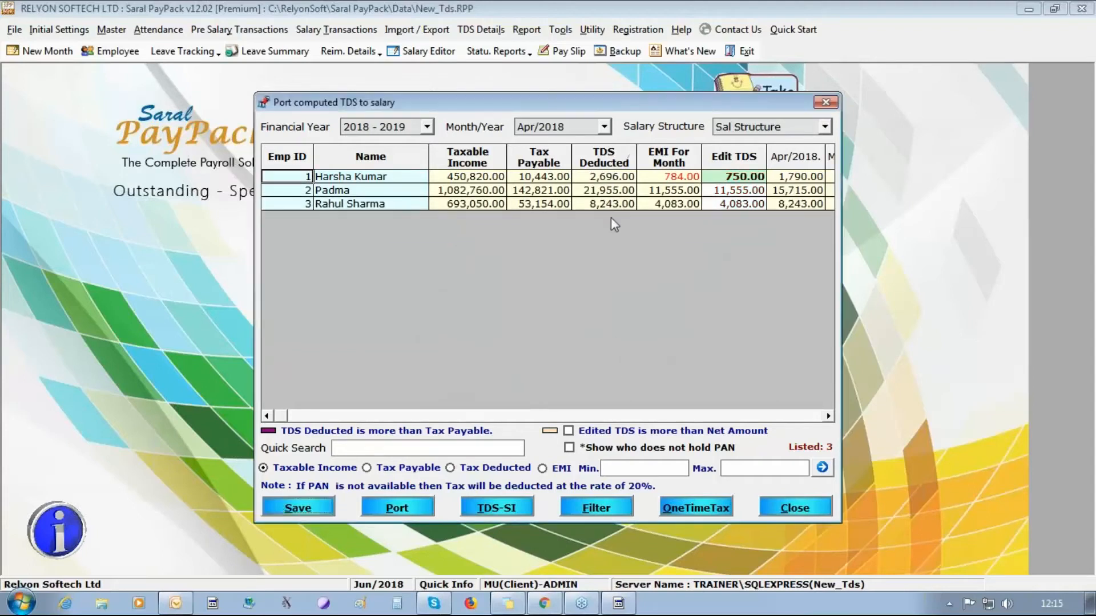
- Switch to May 2018, then port and save its computed TDS into salary
click(603, 130)
click(554, 149)
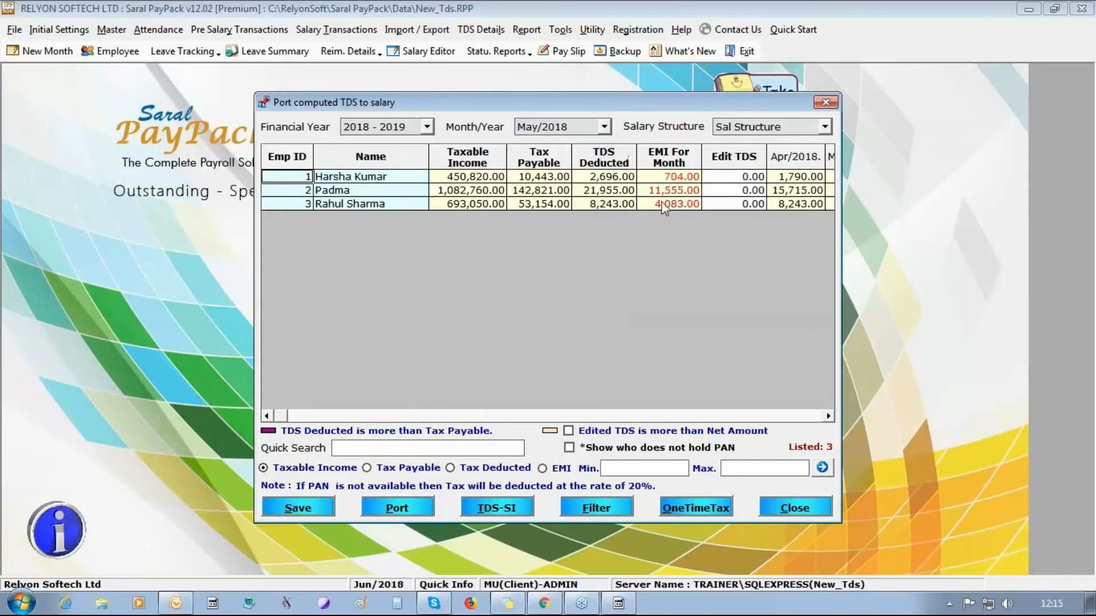
click(374, 508)
click(585, 365)
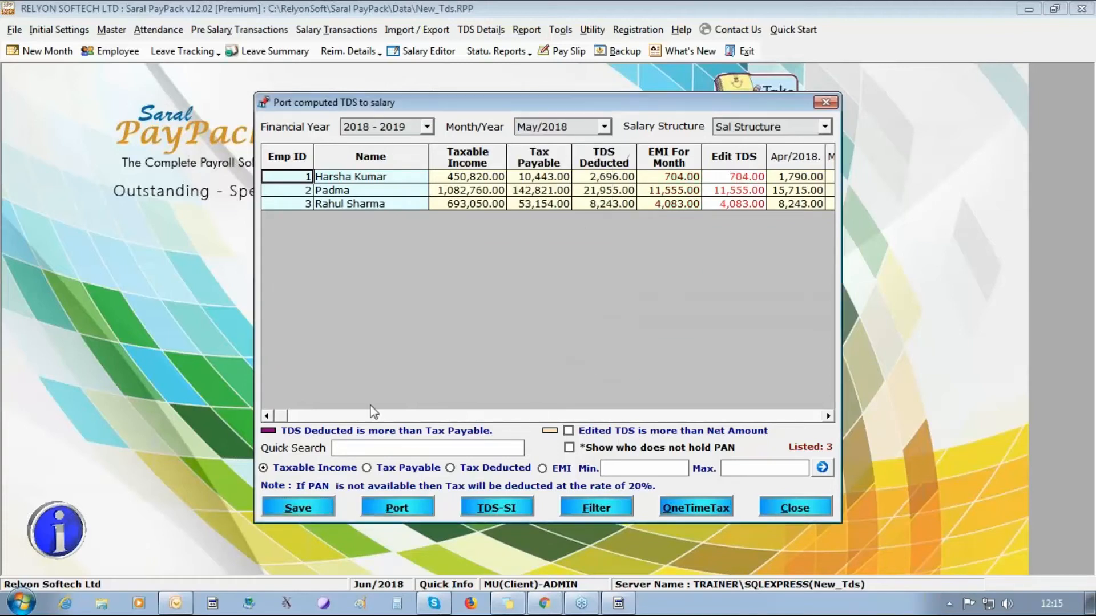
click(295, 510)
click(579, 367)
click(622, 364)
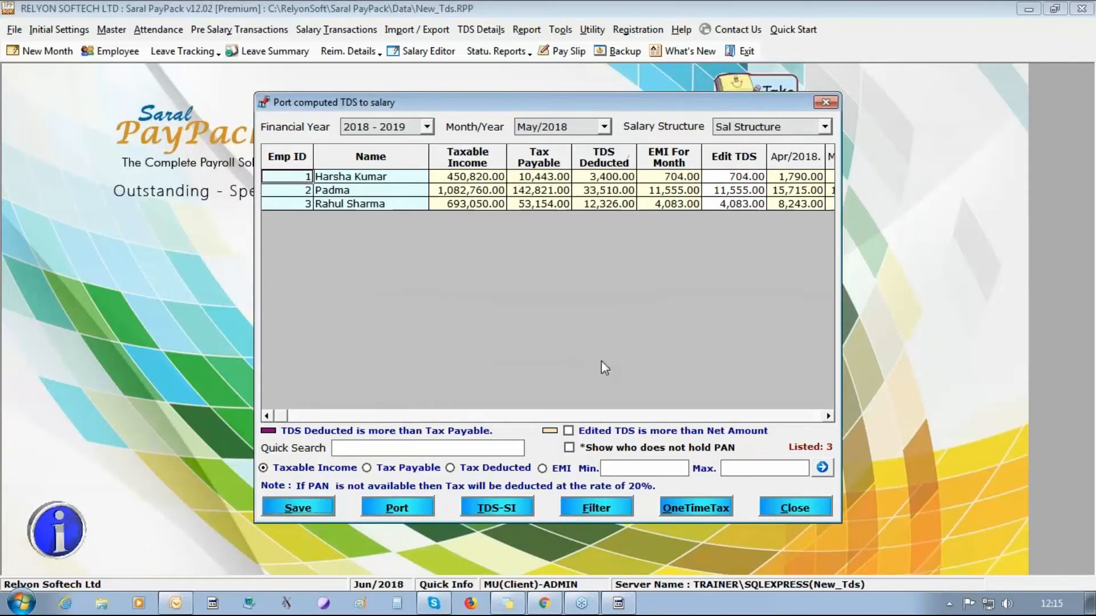
- Switch to June 2018, port and save its computed TDS, and close the porting window
click(603, 126)
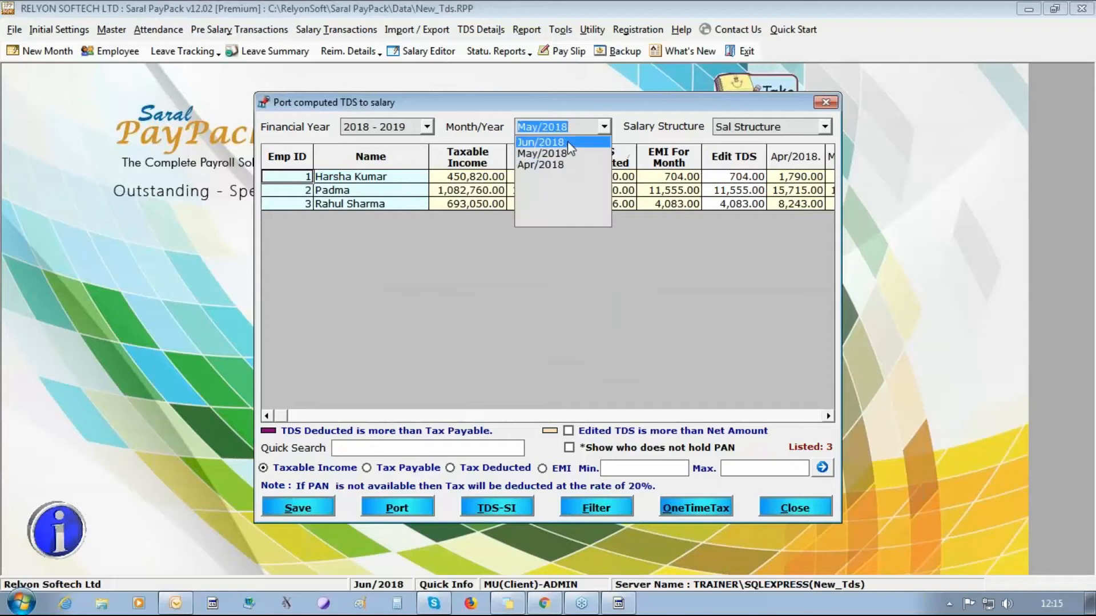
click(567, 142)
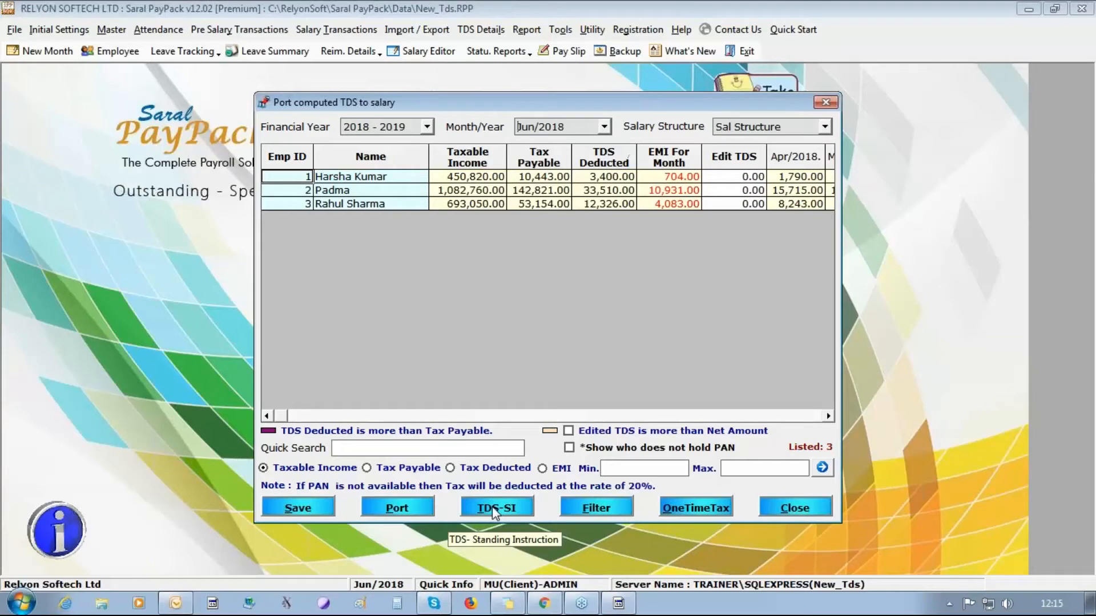
click(292, 508)
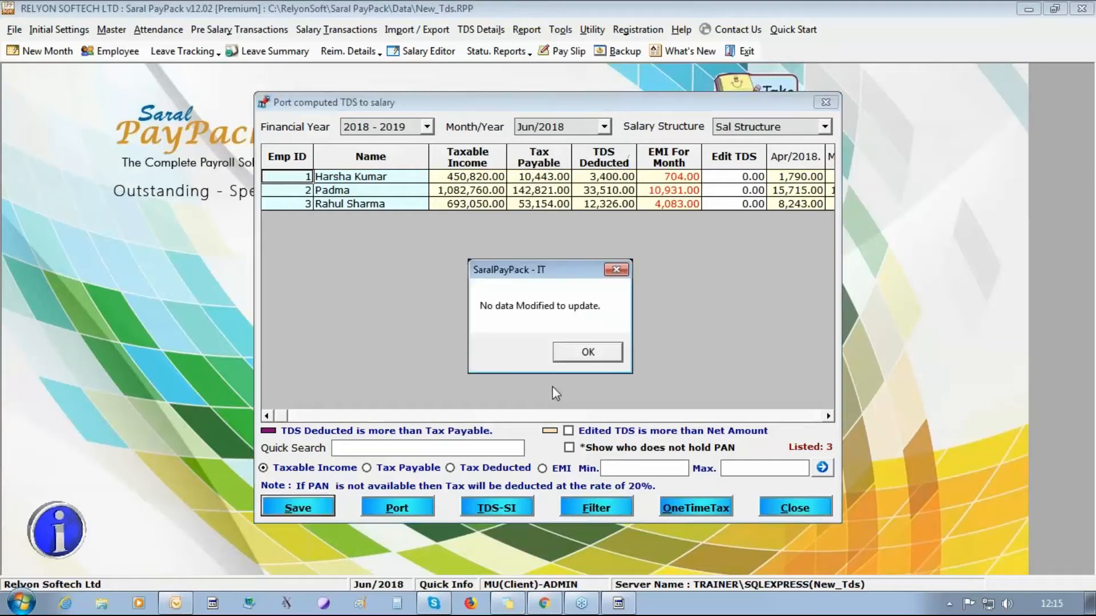
click(591, 366)
click(399, 509)
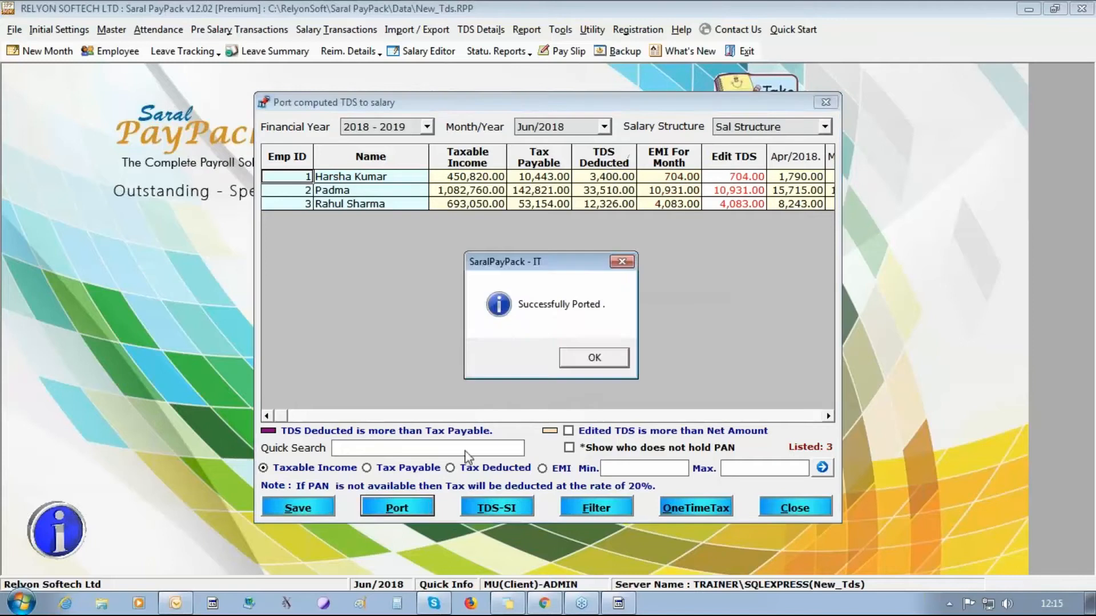
key(Return)
click(298, 508)
click(596, 365)
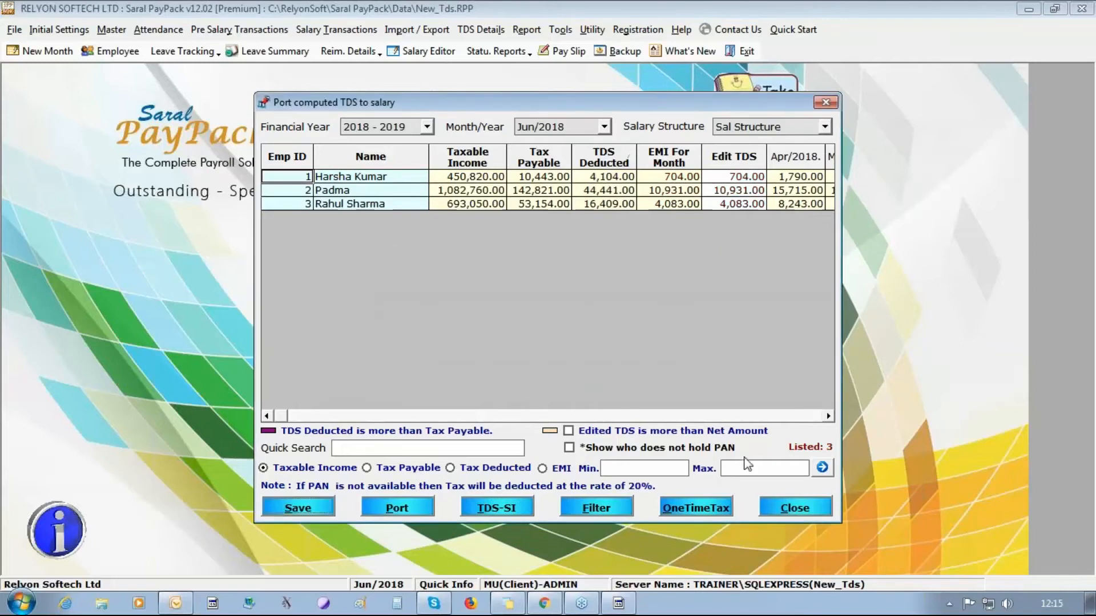
click(802, 508)
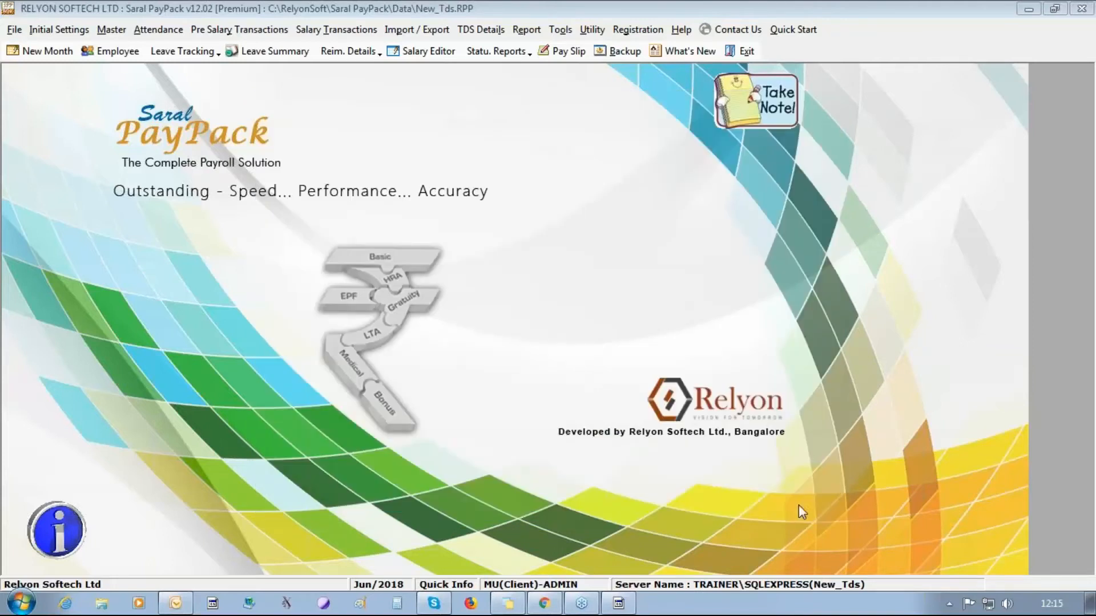
- Update salary and TDS details and run the income tax computation for the three employees
click(483, 28)
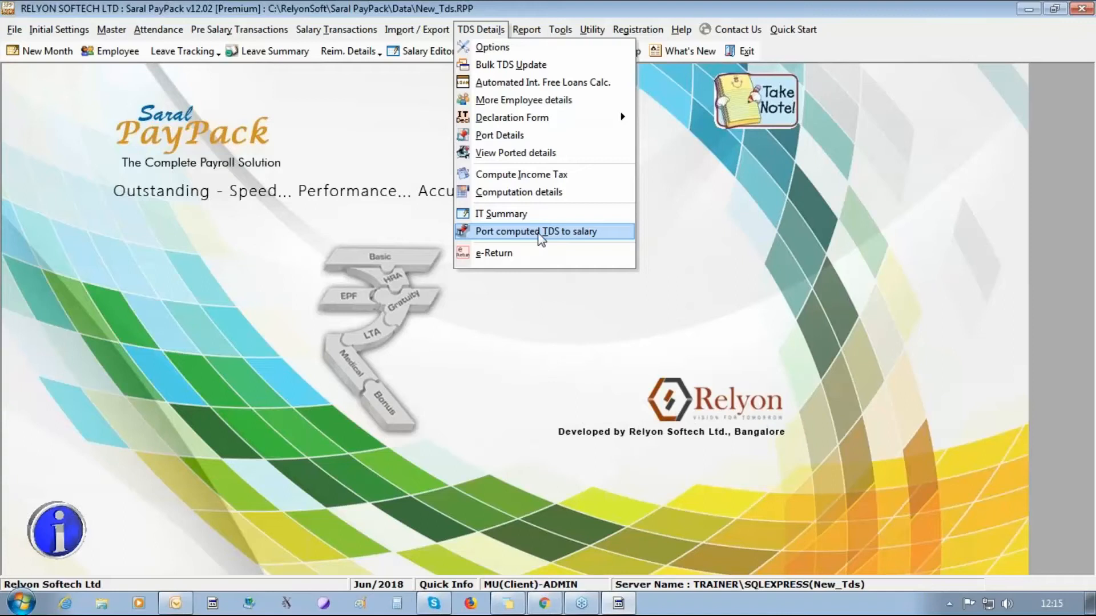
click(540, 253)
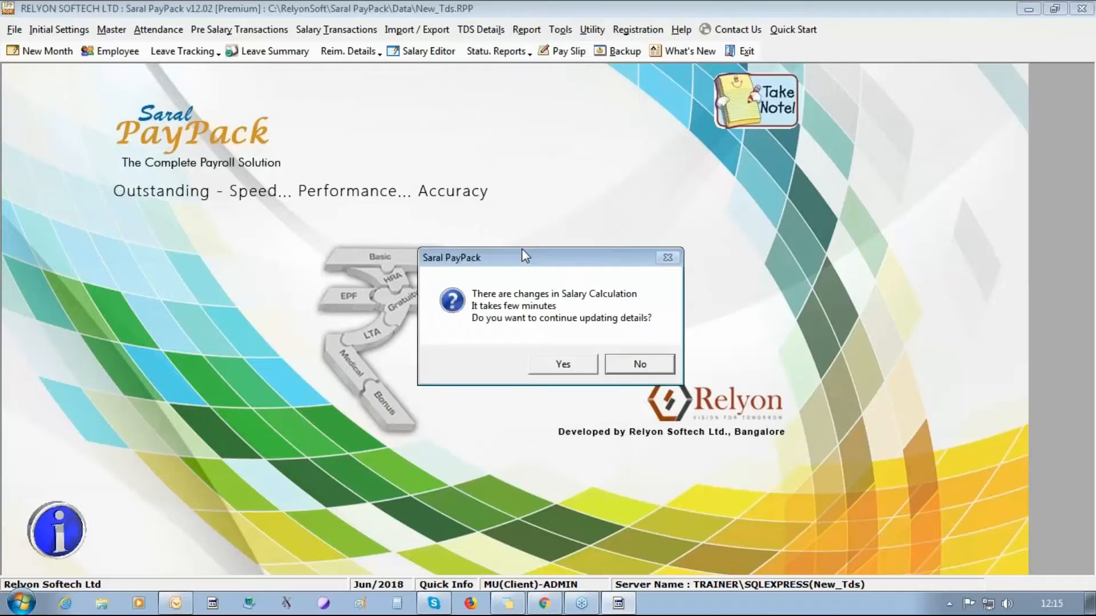
click(550, 366)
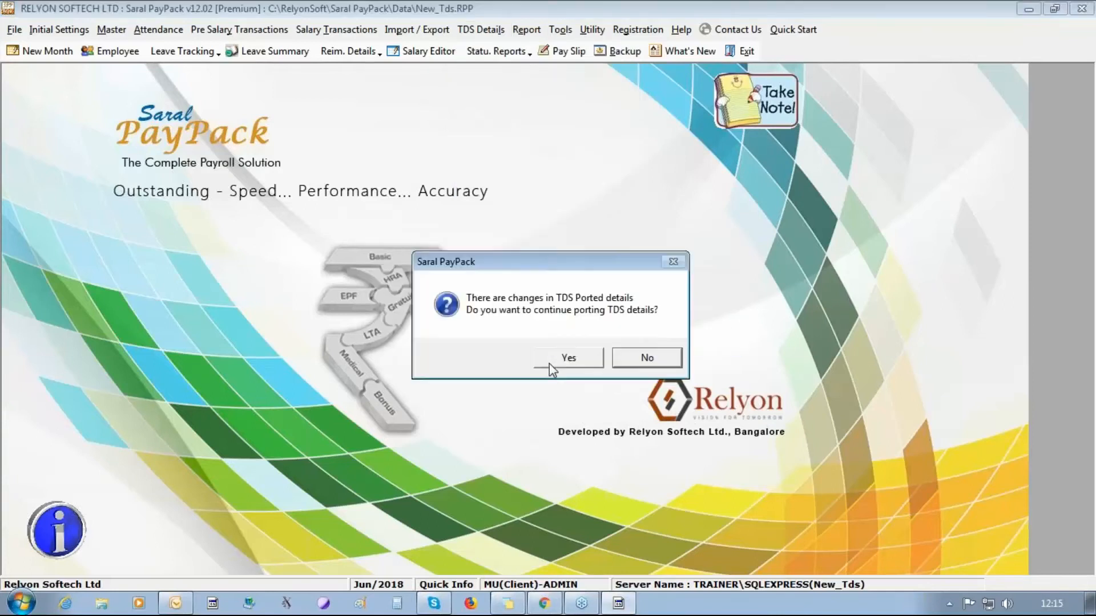
click(549, 364)
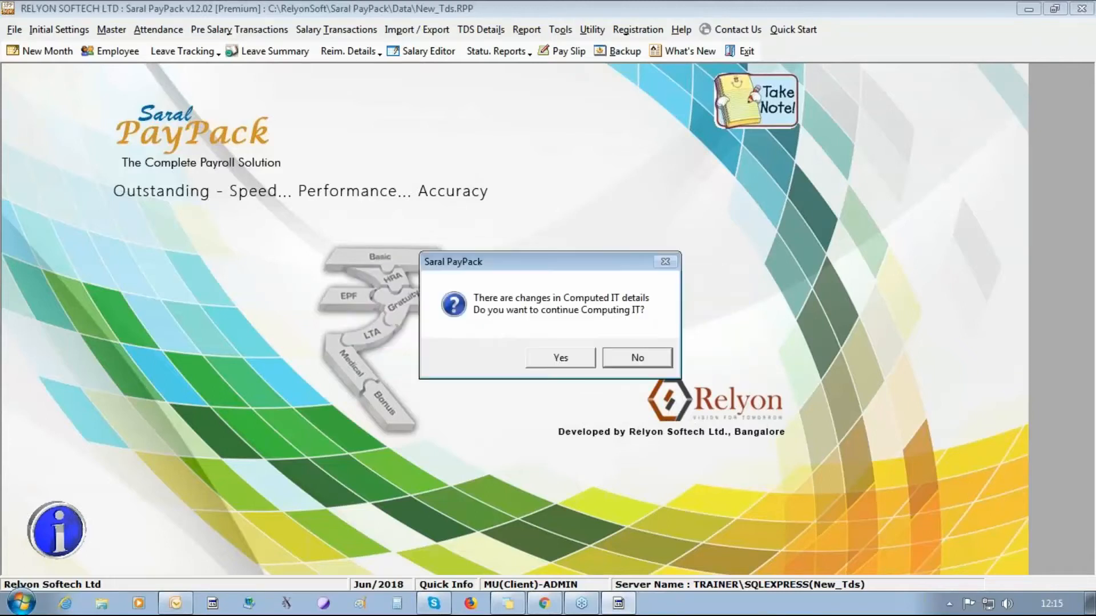
key(Return)
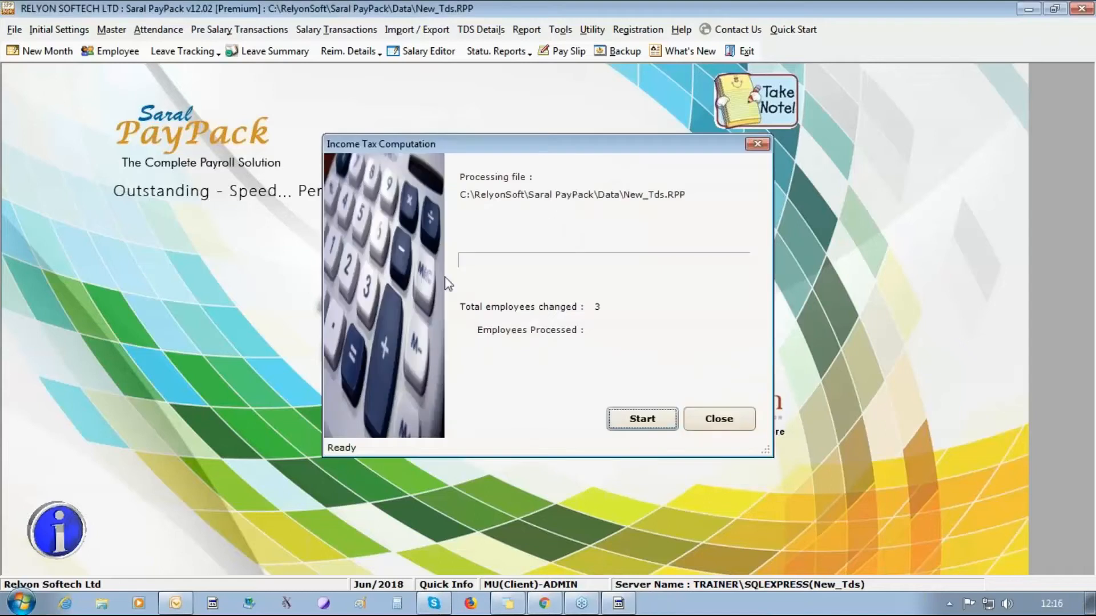
click(660, 414)
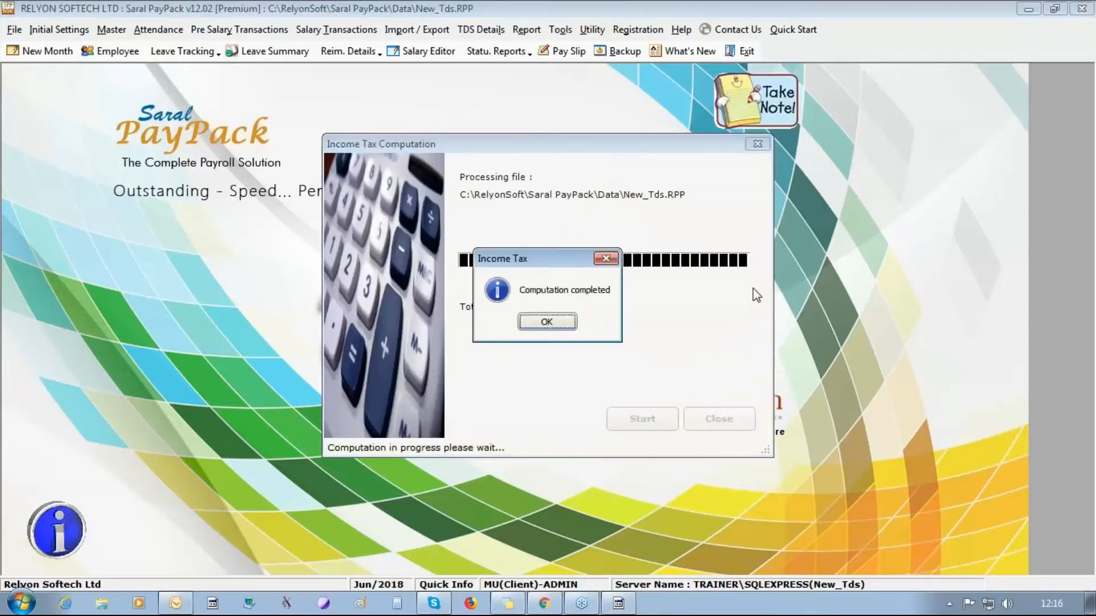
key(Return)
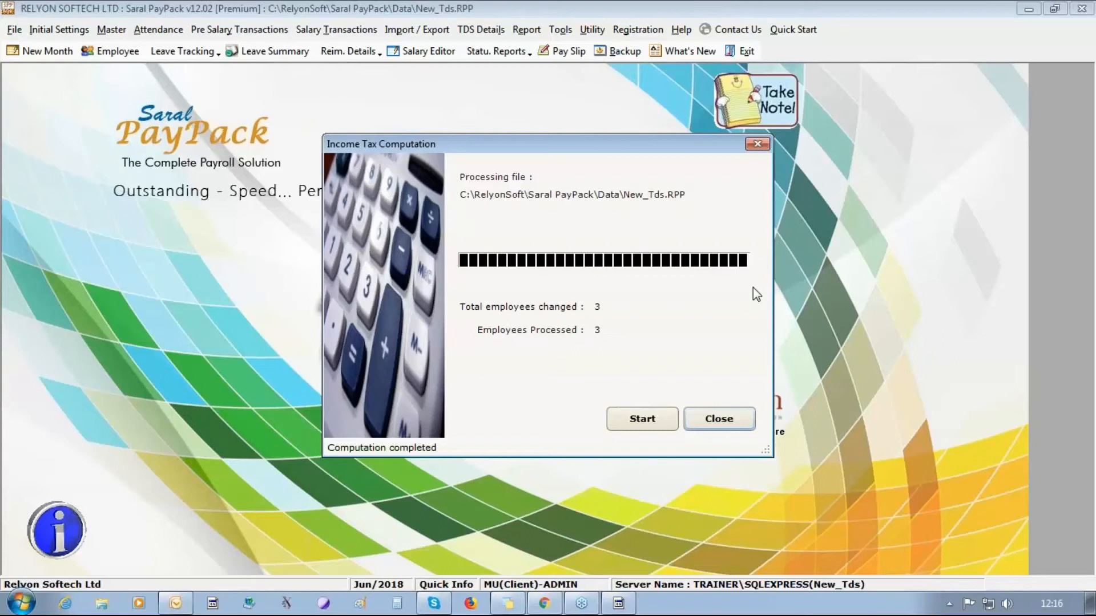
click(642, 419)
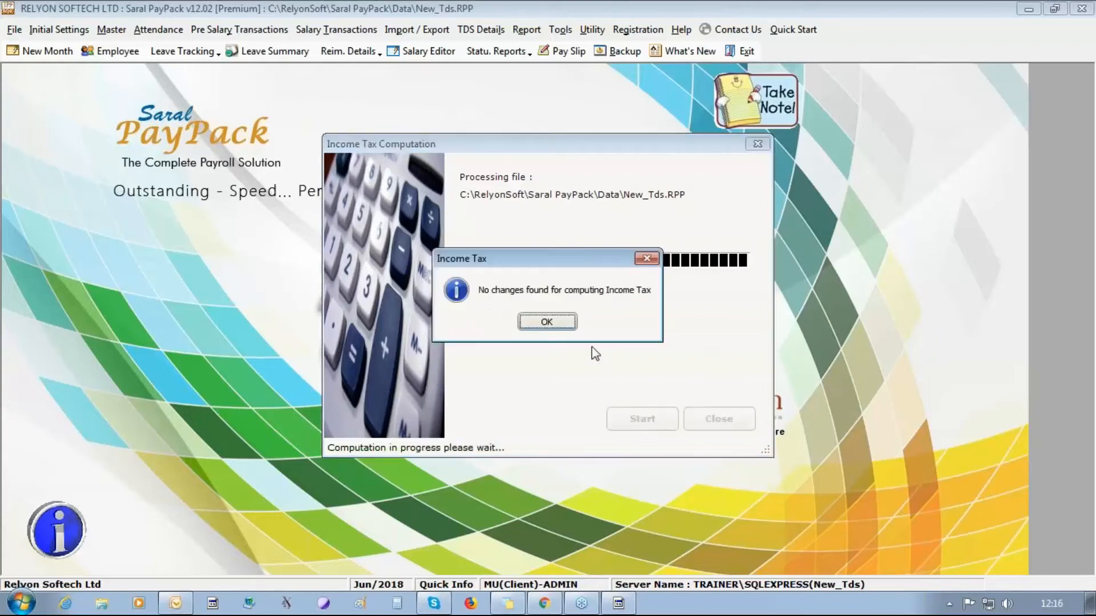
click(560, 326)
click(703, 419)
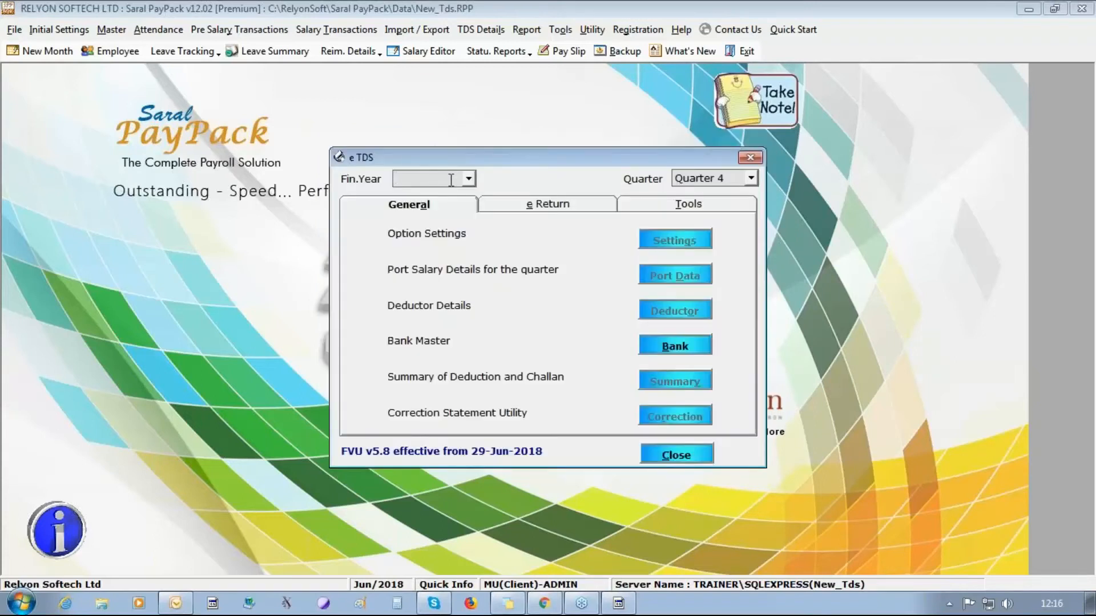
- Select financial year 2018 - 2019 and Quarter 1 in the e TDS window
click(467, 179)
click(451, 193)
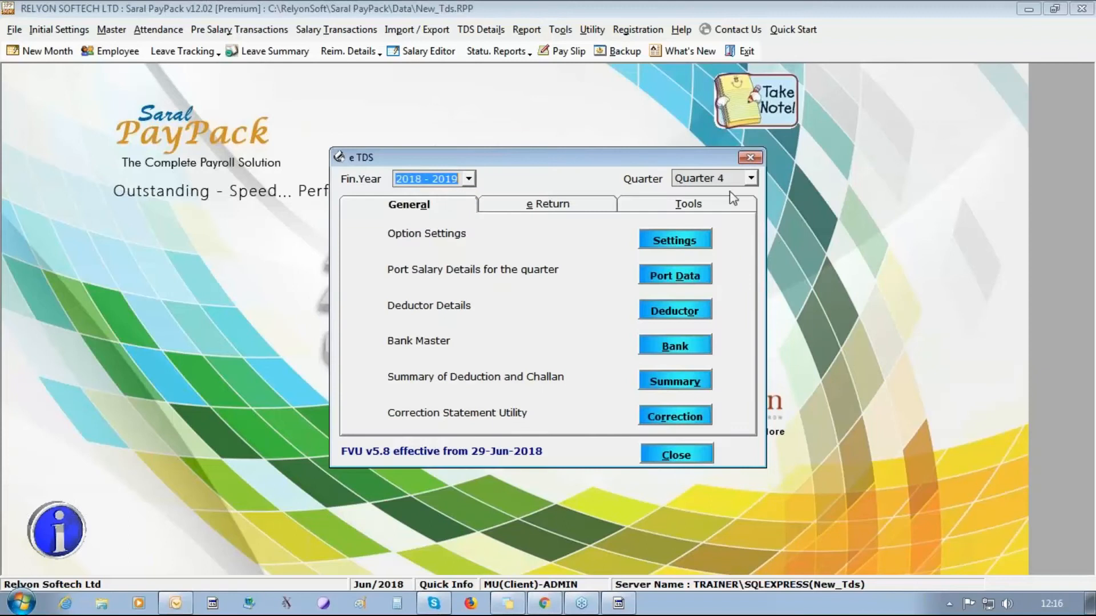
click(751, 178)
click(735, 190)
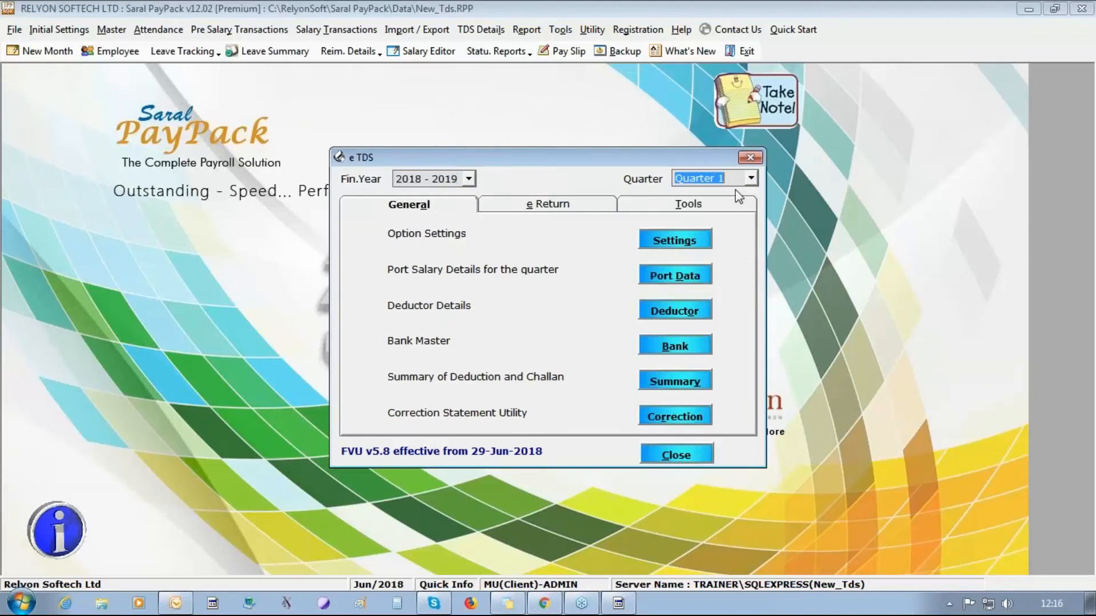
- Enter the deductor's state and pincode and mark the address as unchanged
click(675, 310)
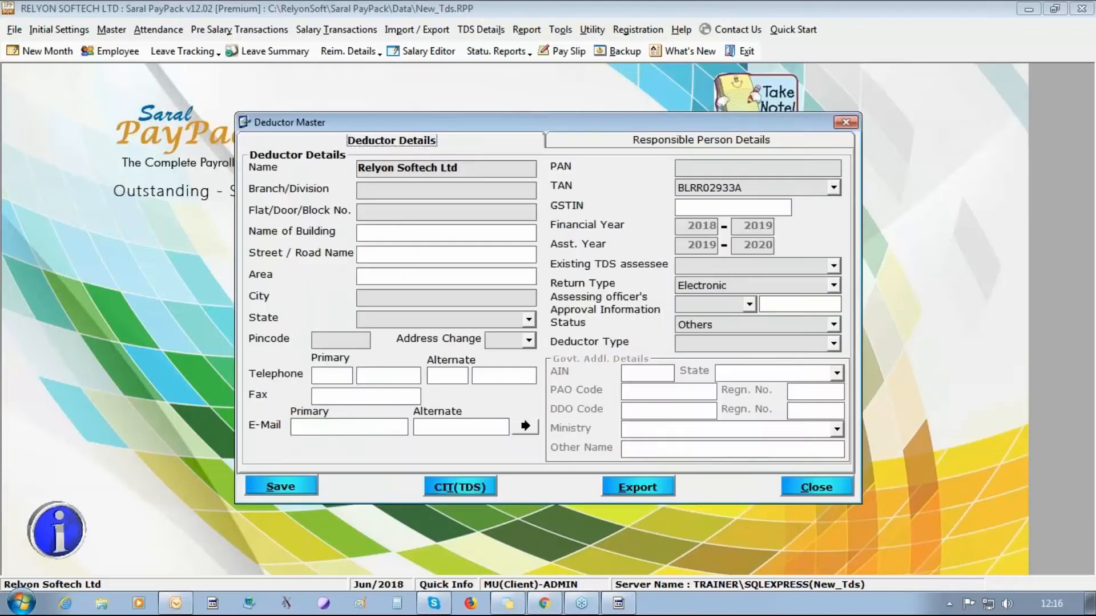
click(385, 186)
text(KARNATAKA)
key(Tab)
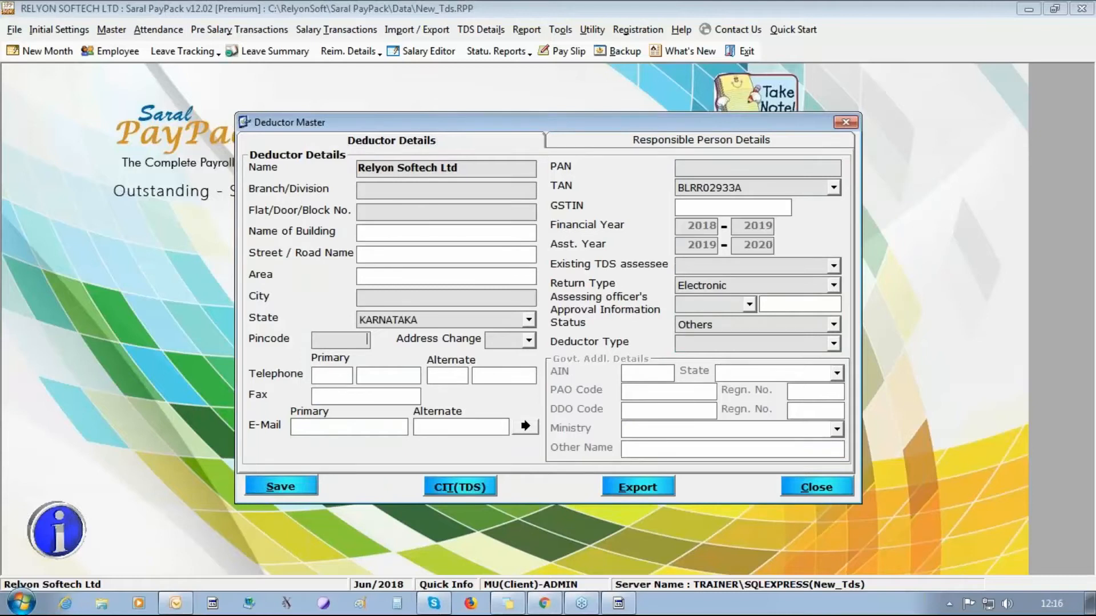
text(560086)
click(528, 341)
click(517, 371)
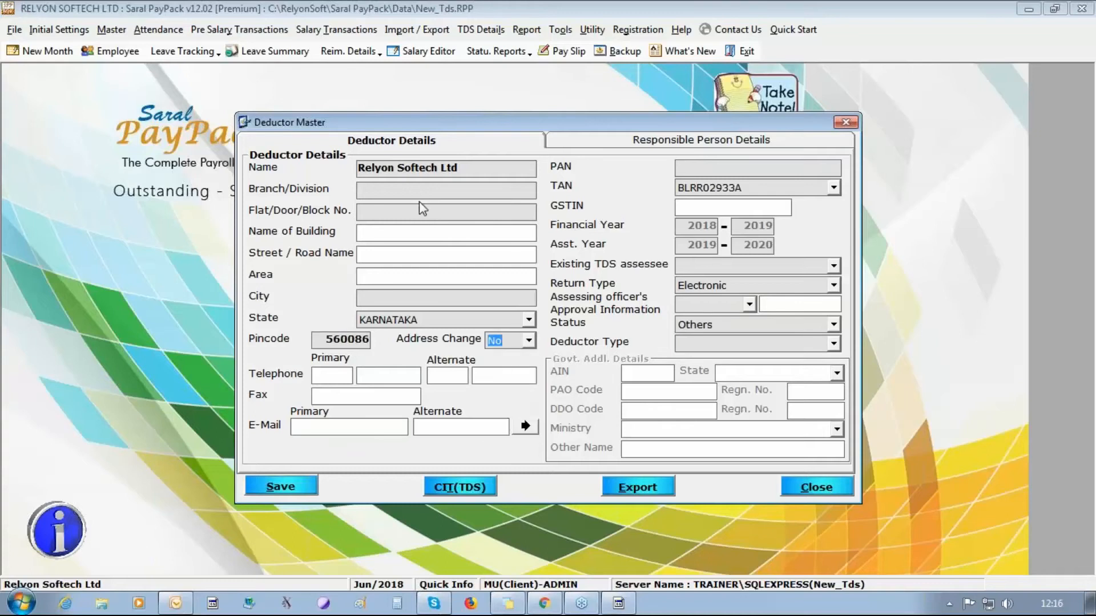
- Fill in the deductor's branch/division, flat number and city
click(421, 320)
key(ctrl+c)
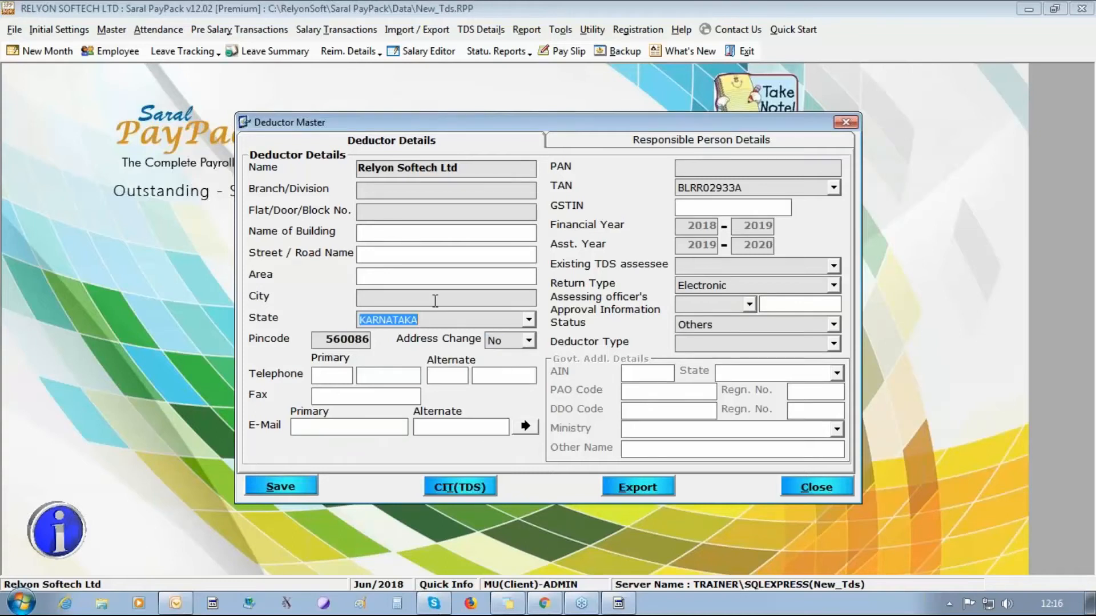
click(380, 191)
key(ctrl+v)
click(378, 209)
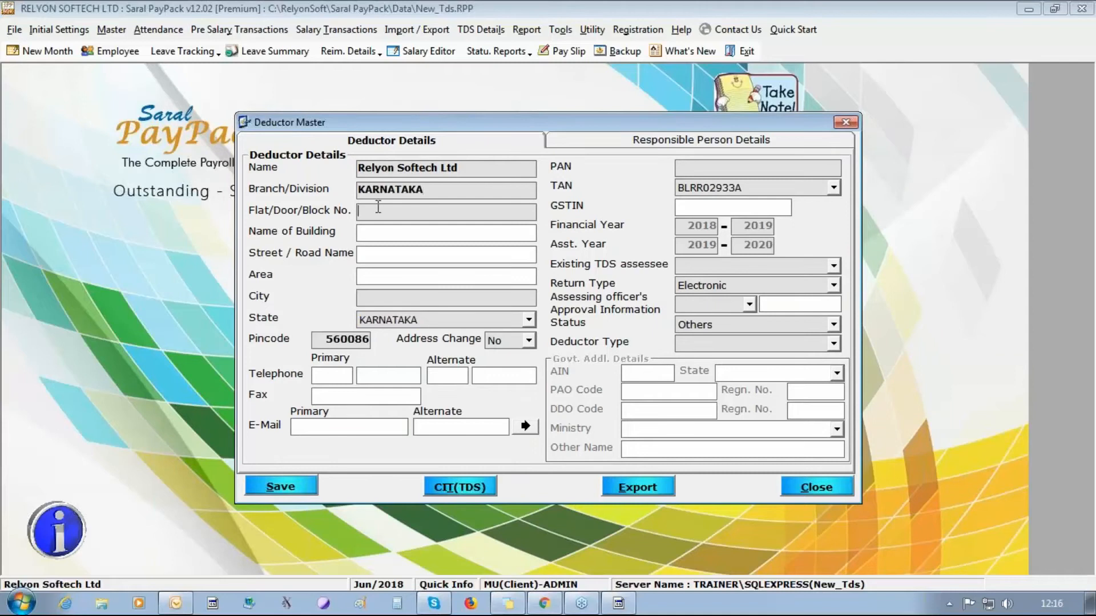
text(73)
text(bANGALORE)
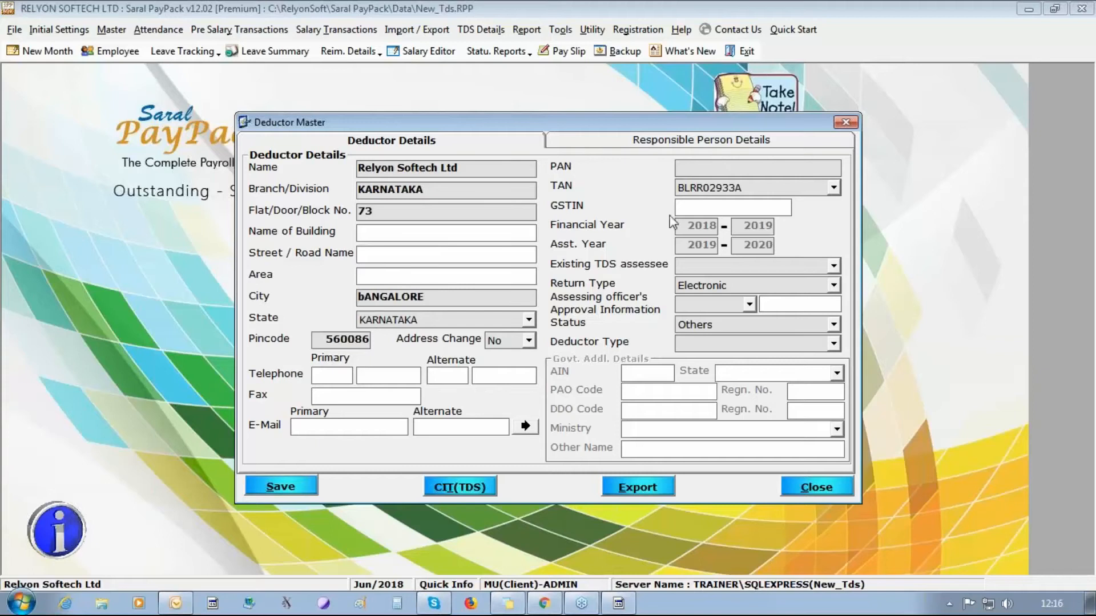
- Enter the deductor's PAN, mark it an existing TDS assessee, and record AO approval 1111
click(719, 167)
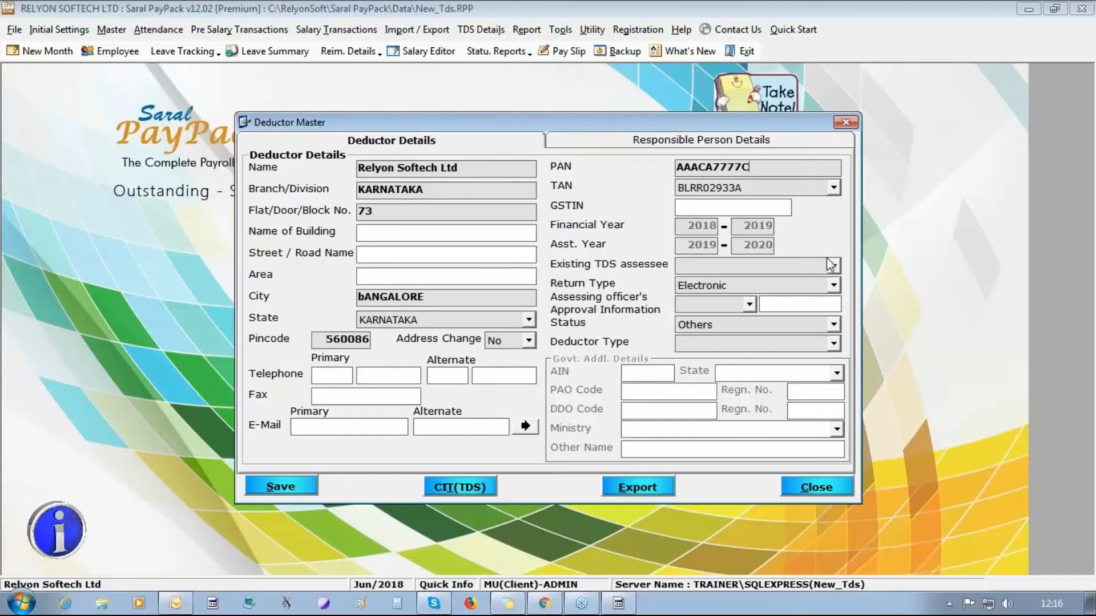
click(830, 266)
click(816, 276)
click(748, 304)
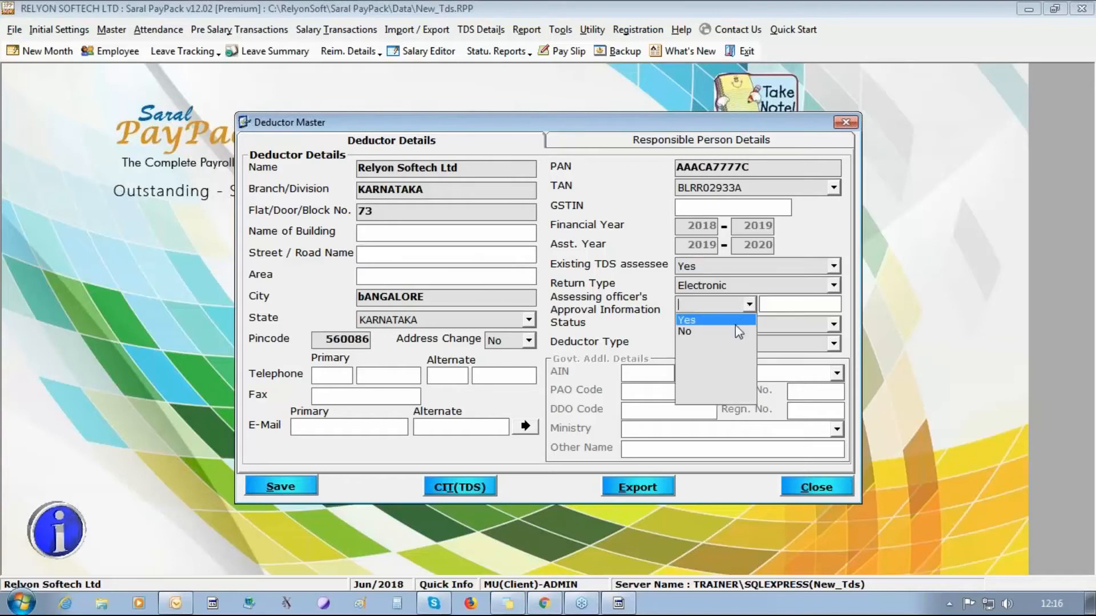
click(742, 321)
text(1111)
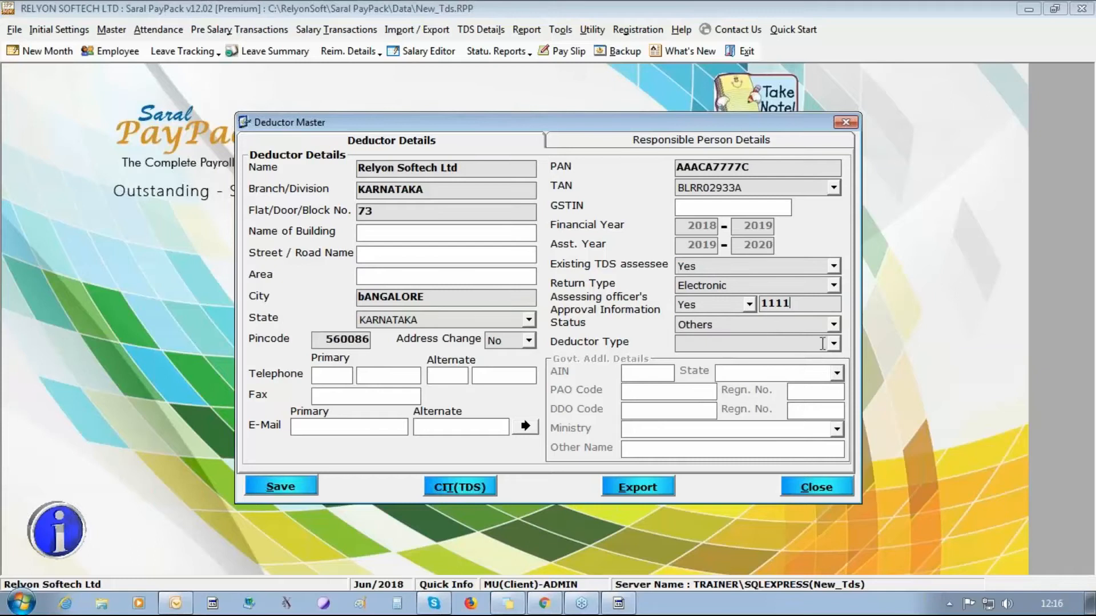
- Set deductor type to Company, add the primary e-mail, and copy details to the responsible person
click(832, 344)
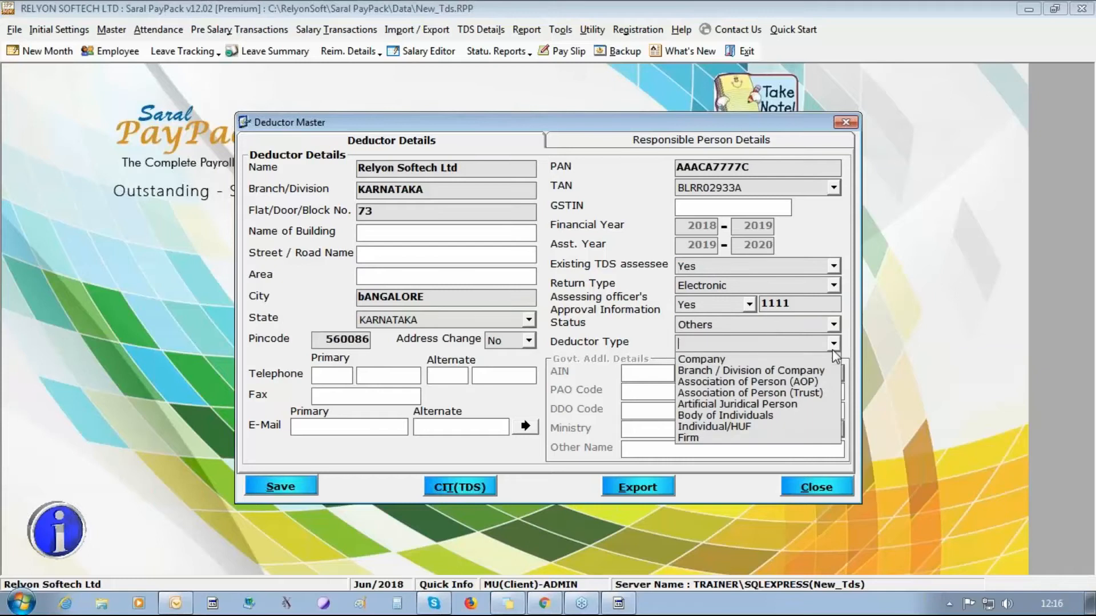
click(767, 363)
click(343, 428)
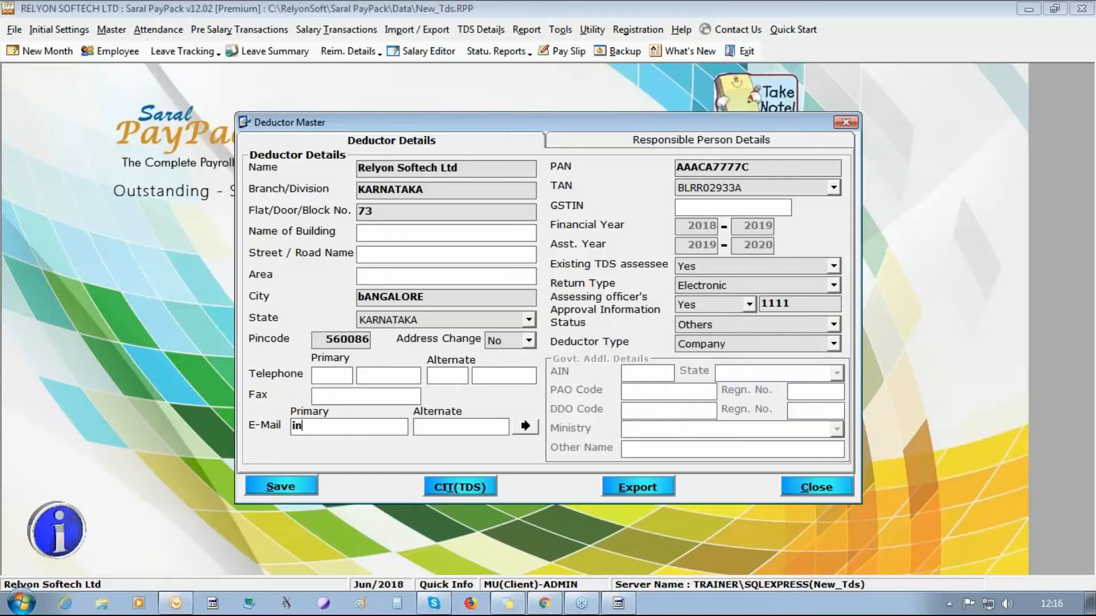
click(525, 427)
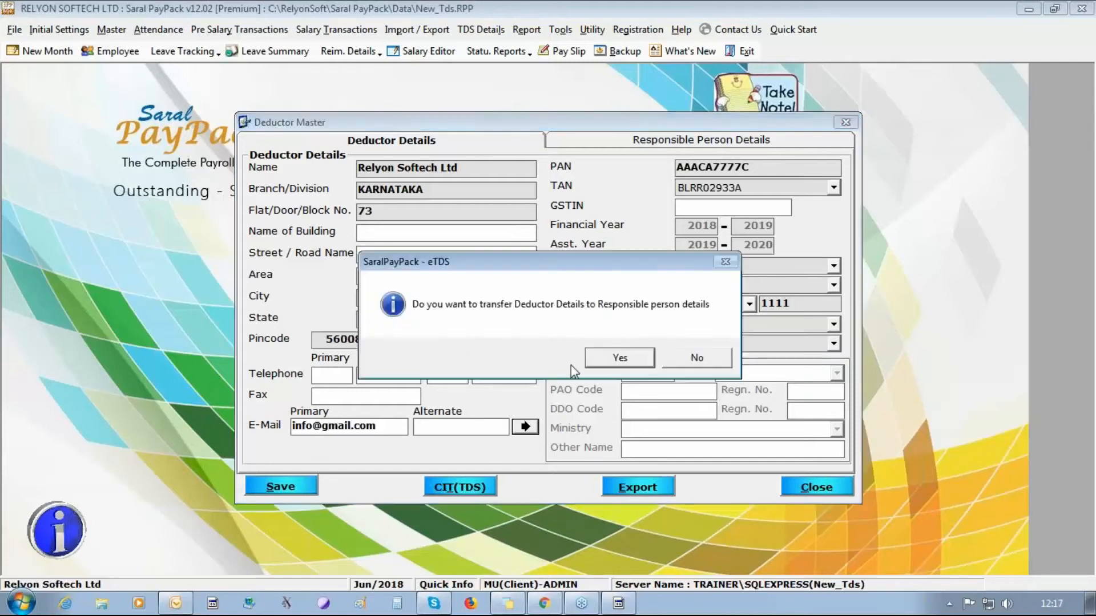
click(615, 361)
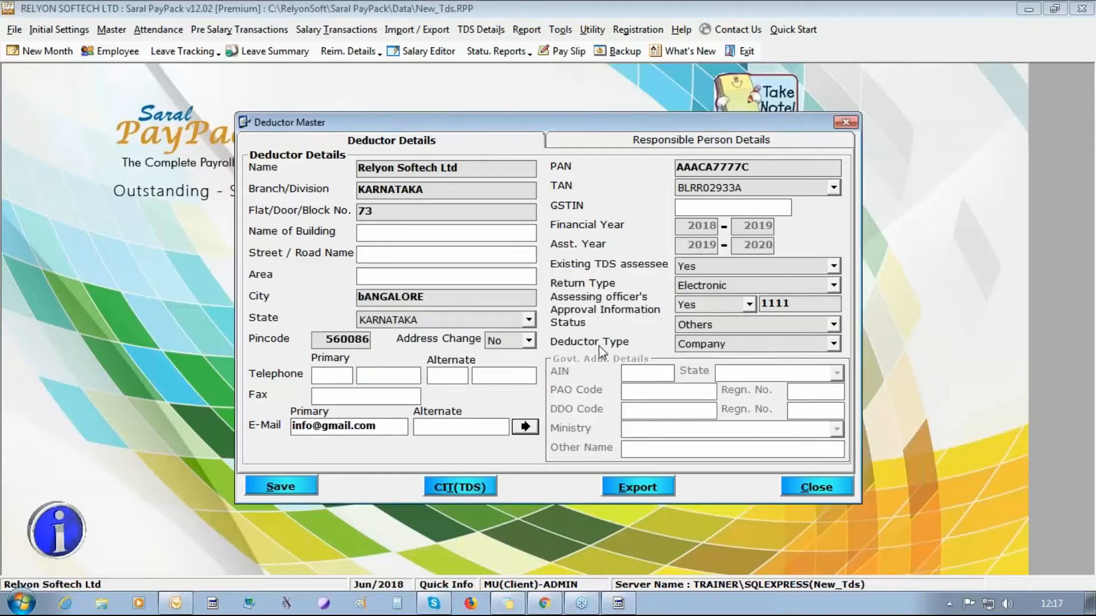
- Enter the responsible person's designation COO, female gender, PAN and mobile number
click(692, 140)
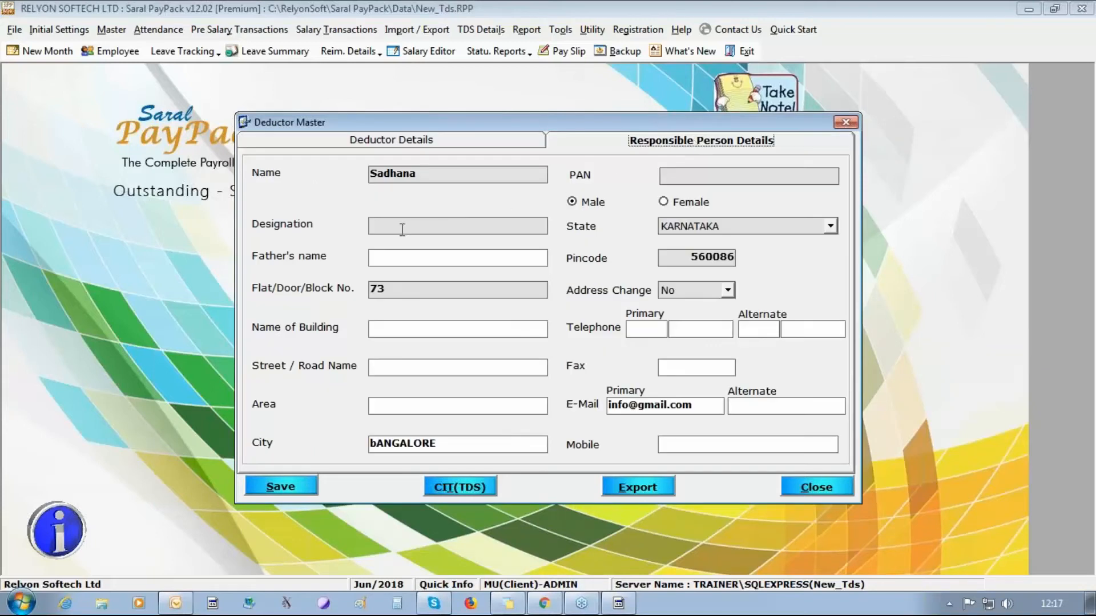
click(446, 226)
text(COO)
click(679, 203)
click(692, 175)
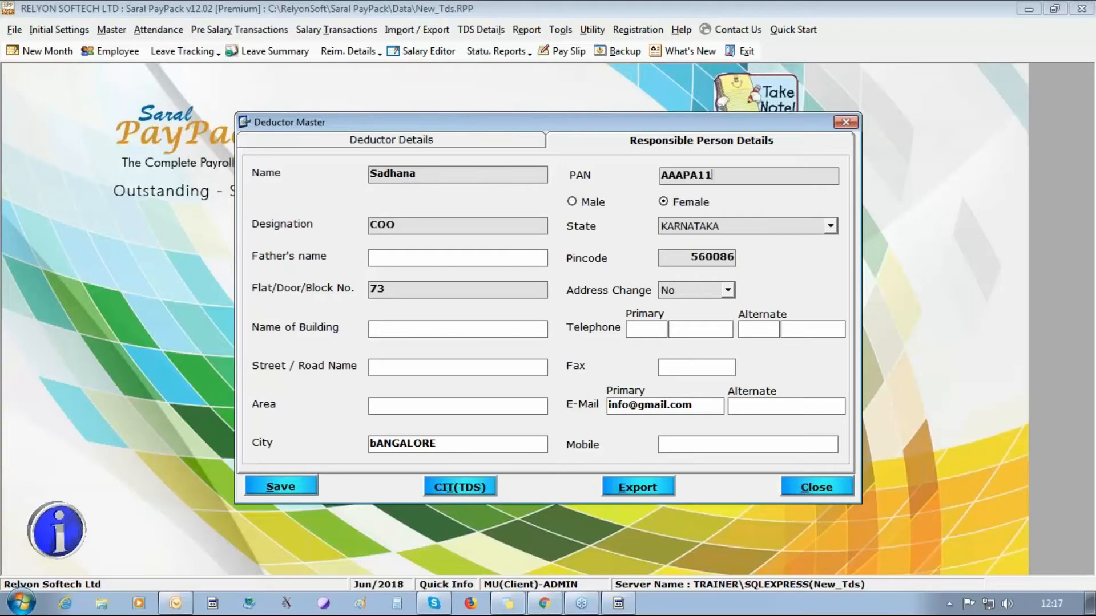
click(731, 445)
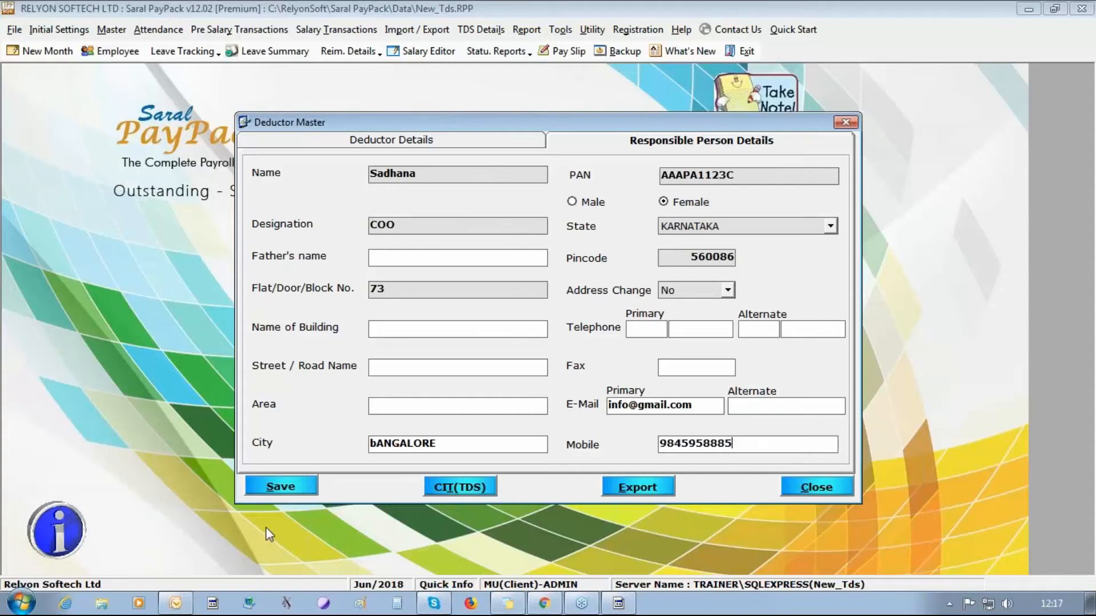
- Save the deductor and responsible person details and return to the deductor details
click(281, 486)
key(Return)
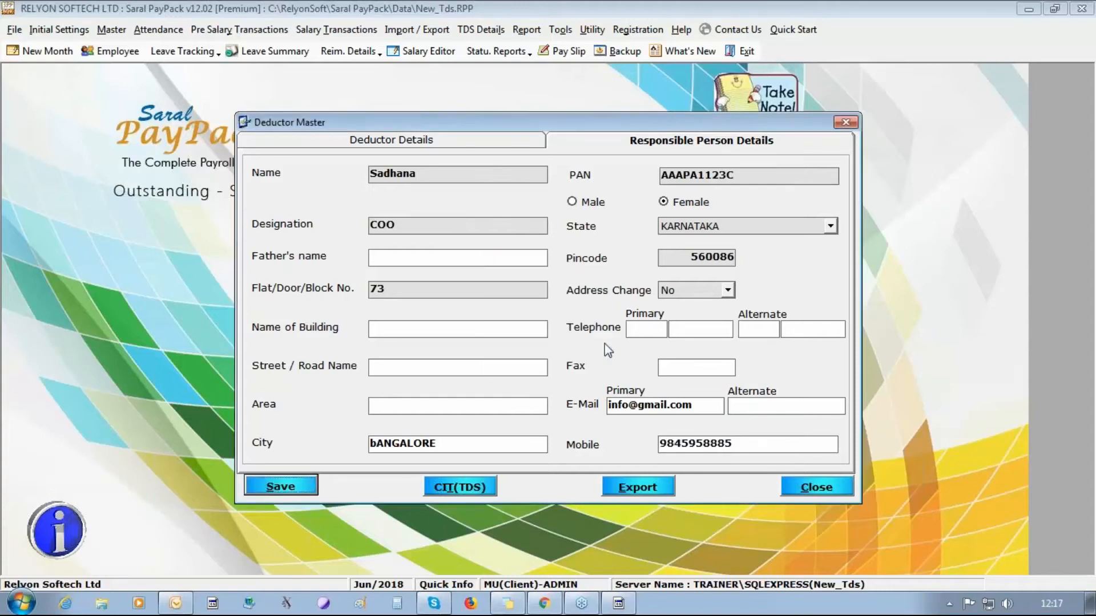
click(514, 141)
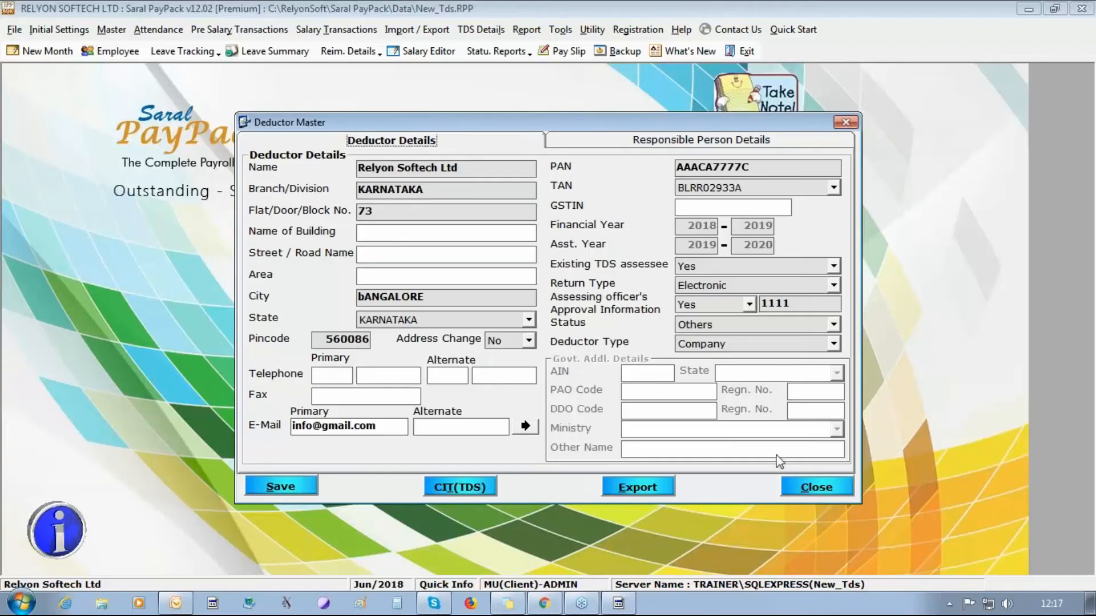
- Open Port Data's default date settings and enter day 30 for deduction and payment, current month
click(828, 492)
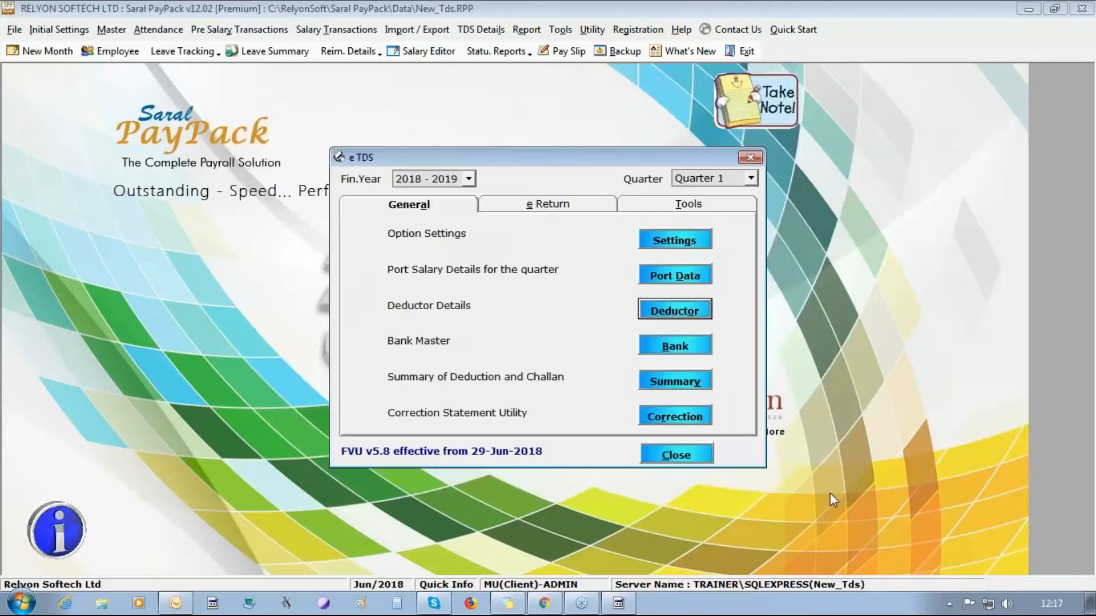
click(661, 278)
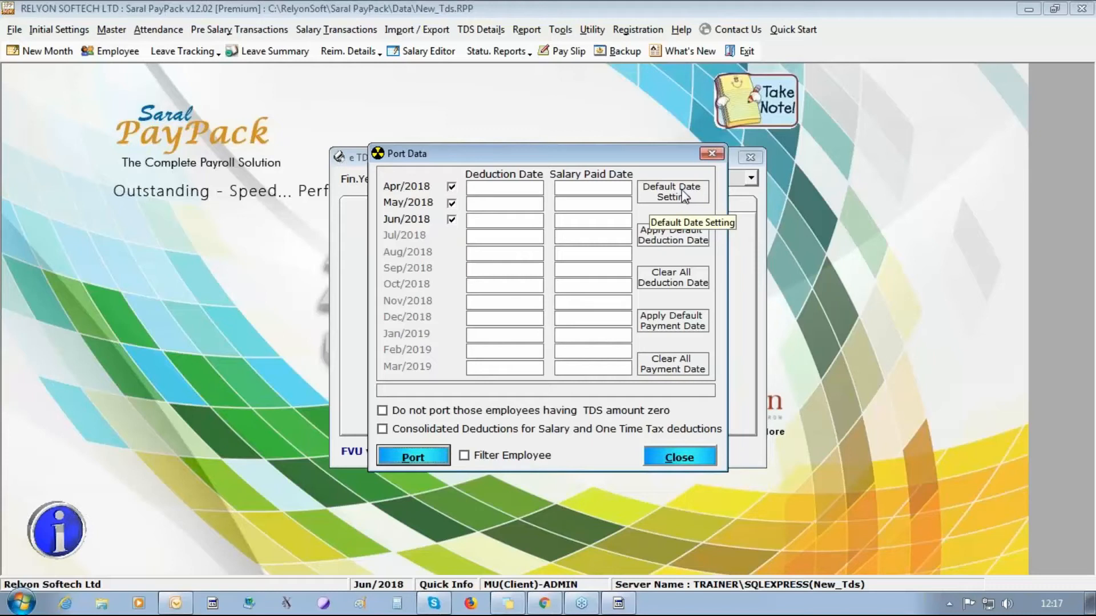
click(684, 196)
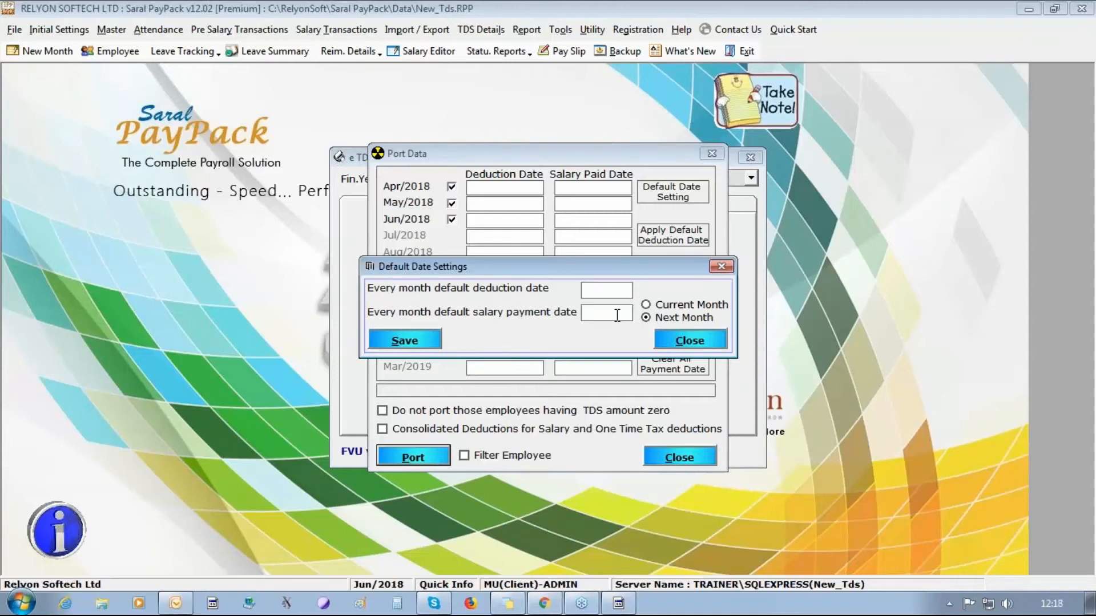
text(3030)
click(647, 305)
- Try day 5 in the next month, then restore day 30 in the current month and save
drag(589, 295, 713, 302)
text(5)
key(Tab)
text(5)
click(648, 319)
drag(608, 289, 799, 291)
text(30)
drag(595, 313, 828, 322)
text(30)
click(666, 306)
click(429, 341)
- Fill the Q1 deduction and salary paid dates from the saved default dates
click(550, 364)
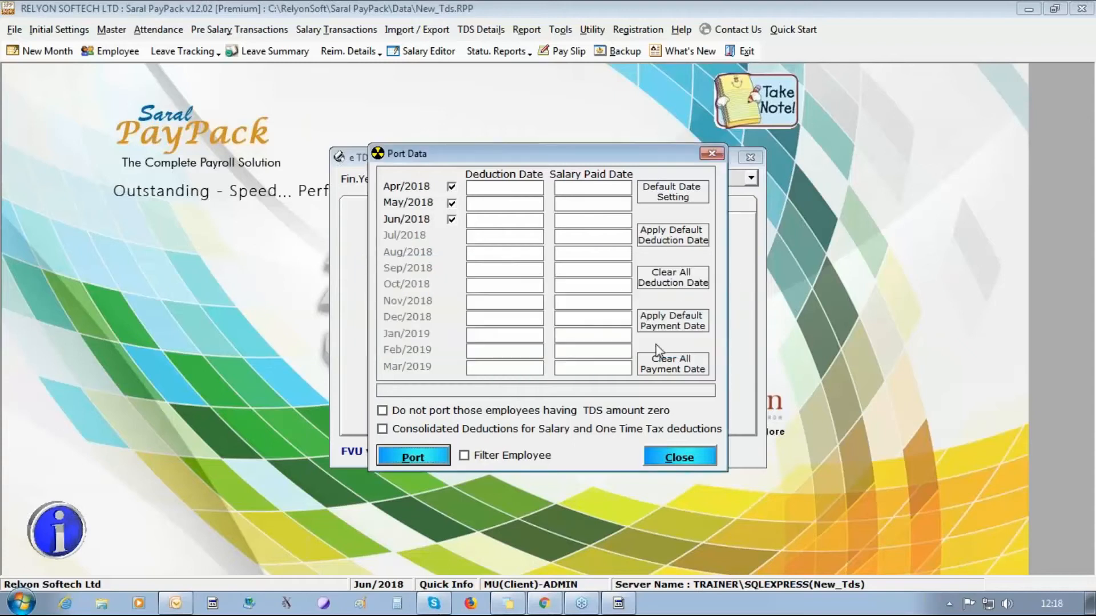
click(650, 237)
click(537, 358)
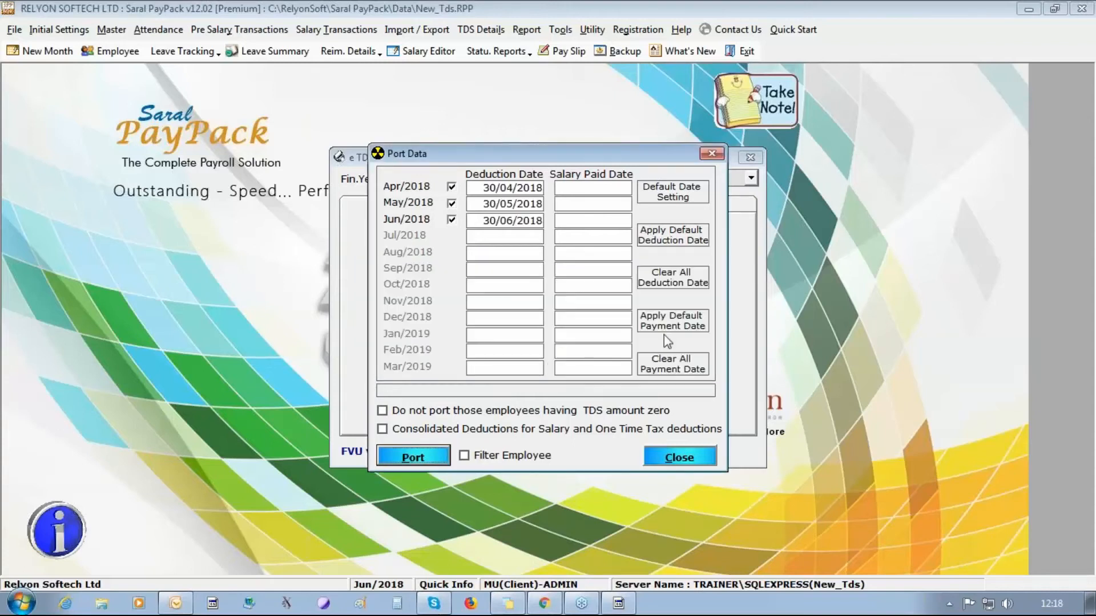
click(668, 323)
click(548, 359)
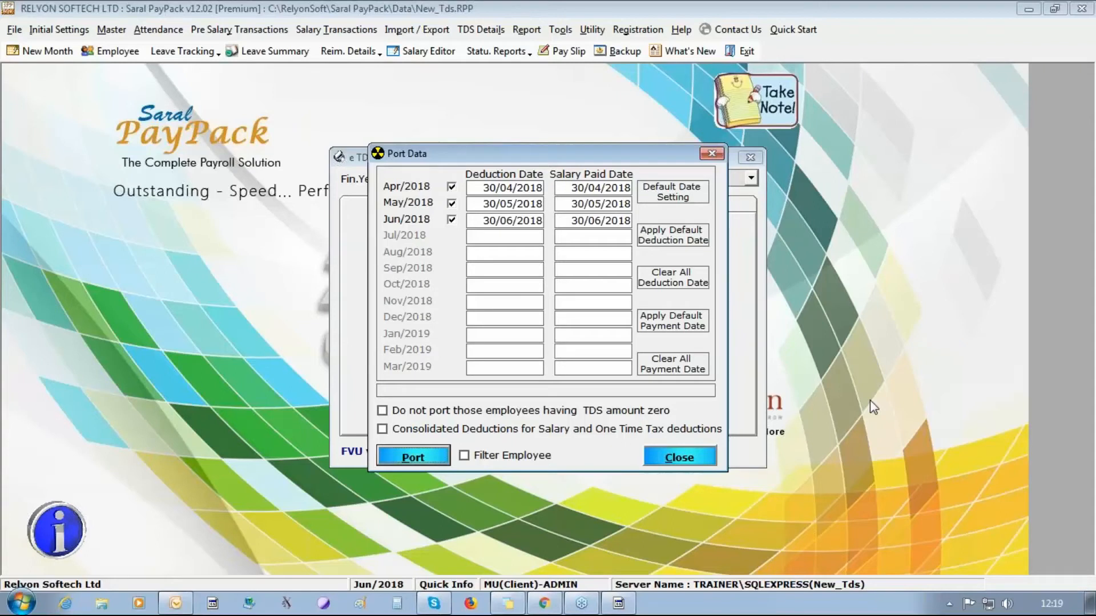
- Include consolidated salary and one-time tax deductions, port Q1 data, and close Port Data
click(429, 430)
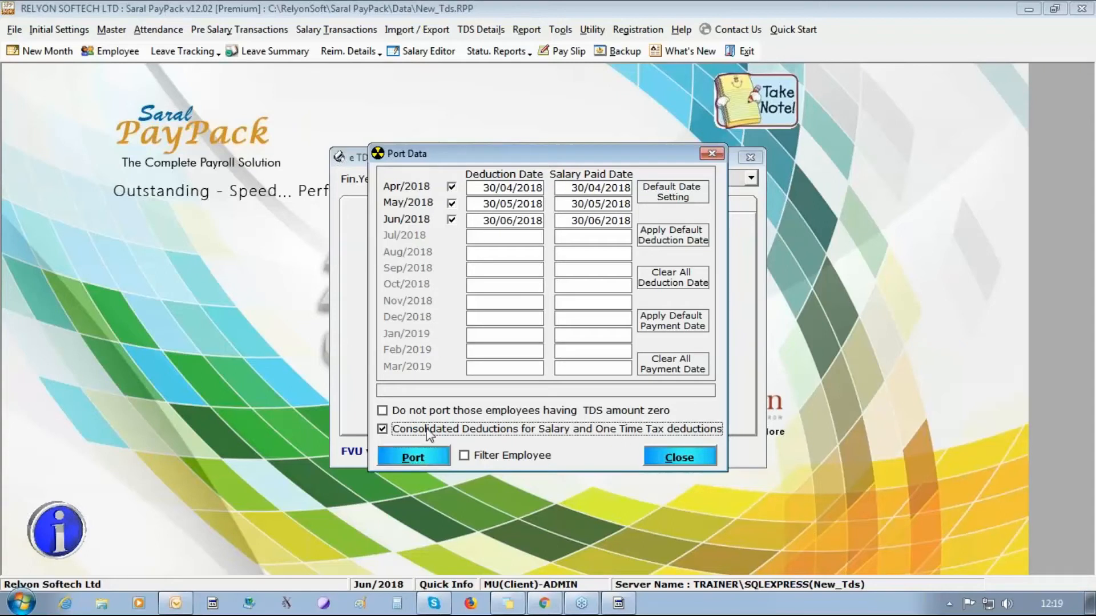
click(415, 463)
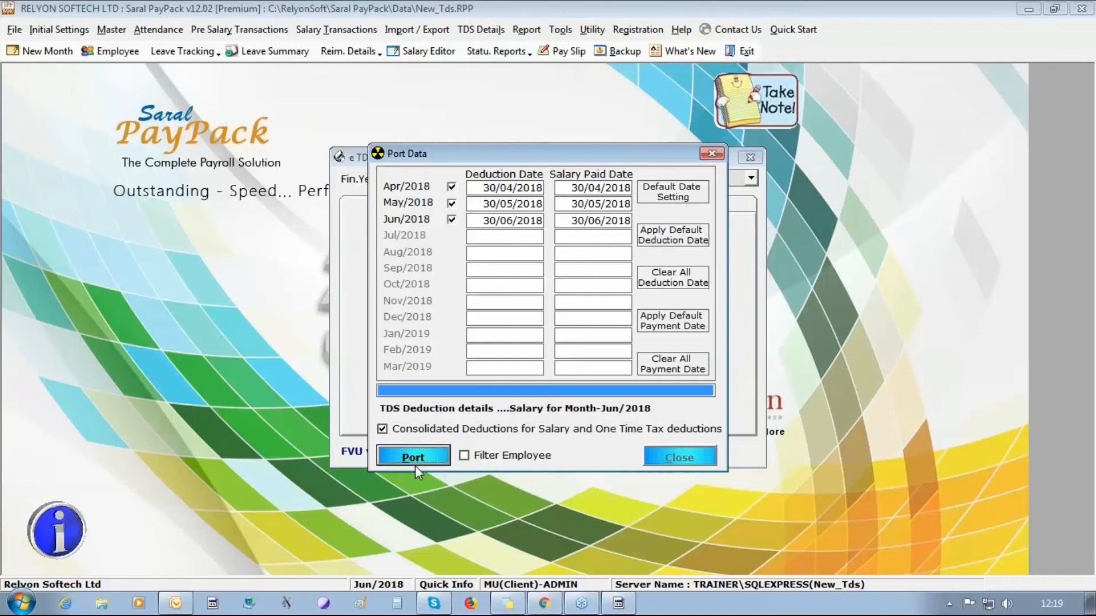
click(574, 359)
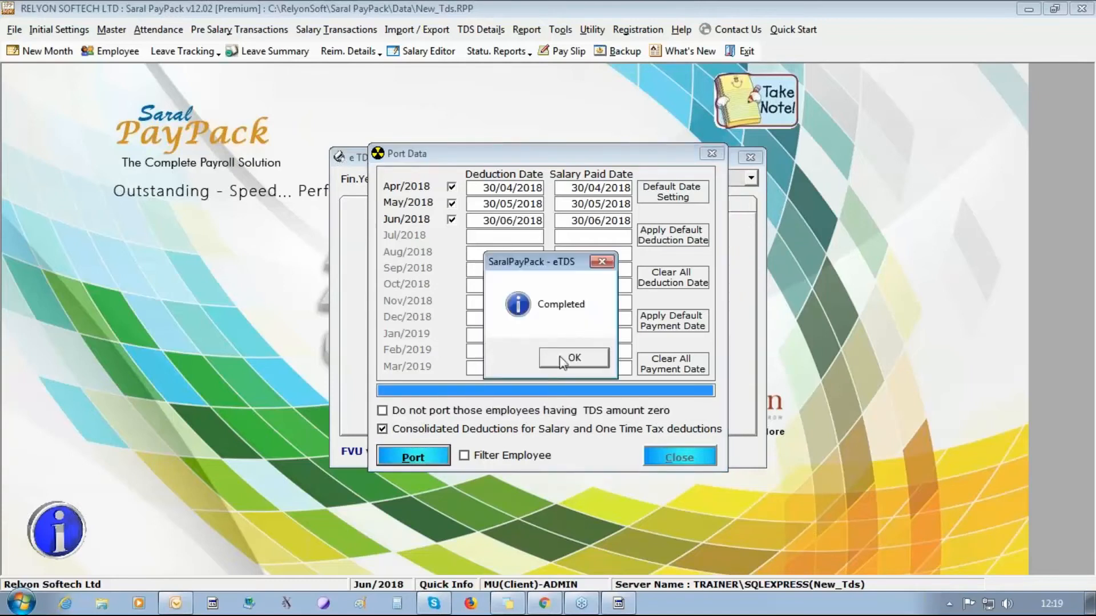
click(565, 361)
click(659, 459)
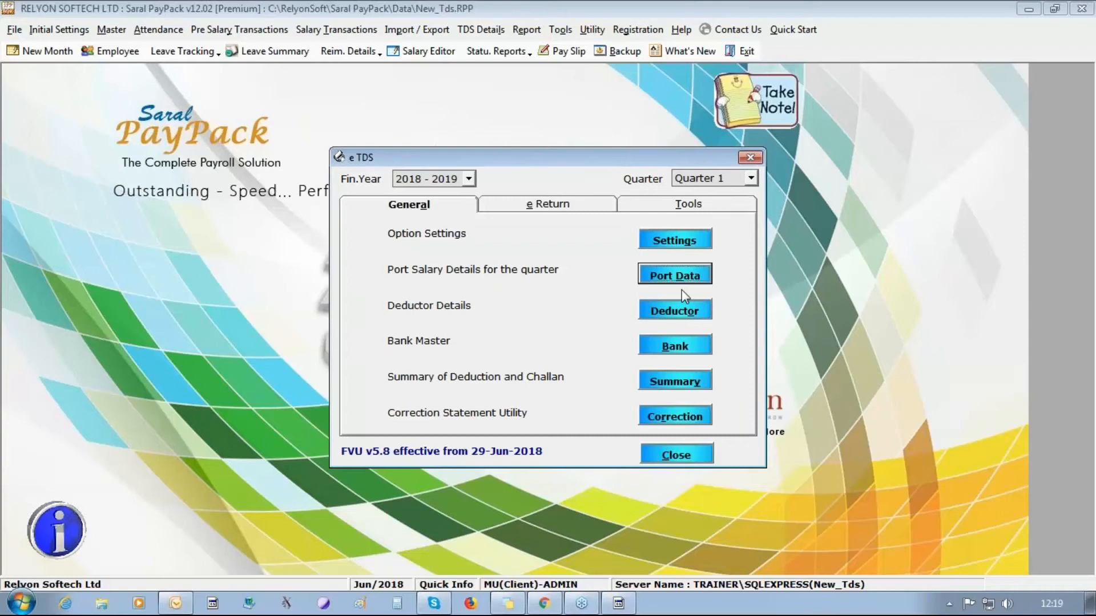
- Confirm the Bank Master has no banks listed, close it, and switch to the e Return section
click(674, 346)
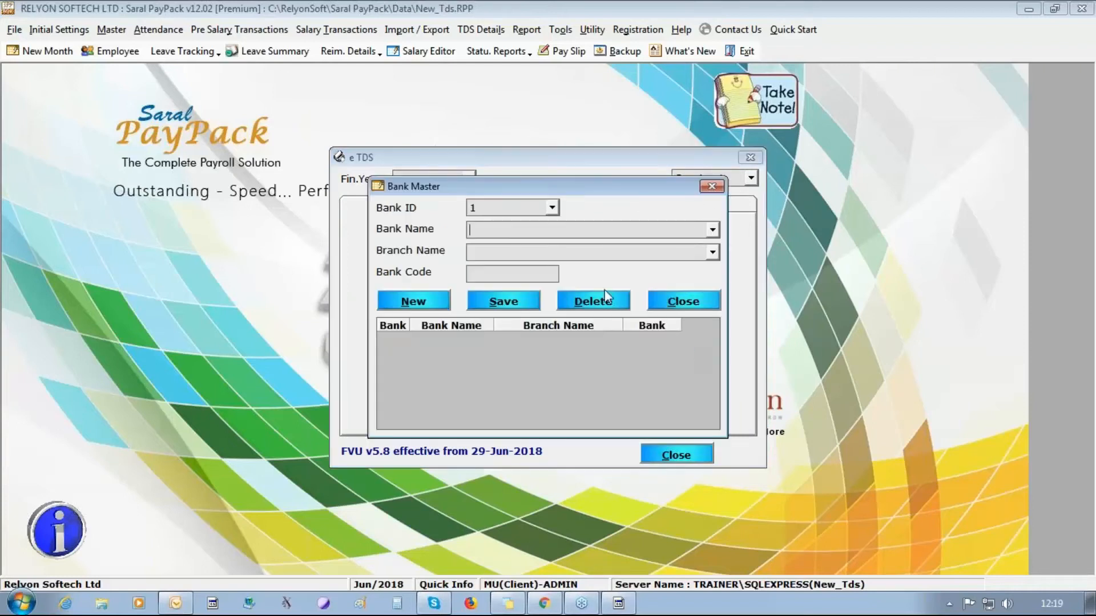
click(711, 231)
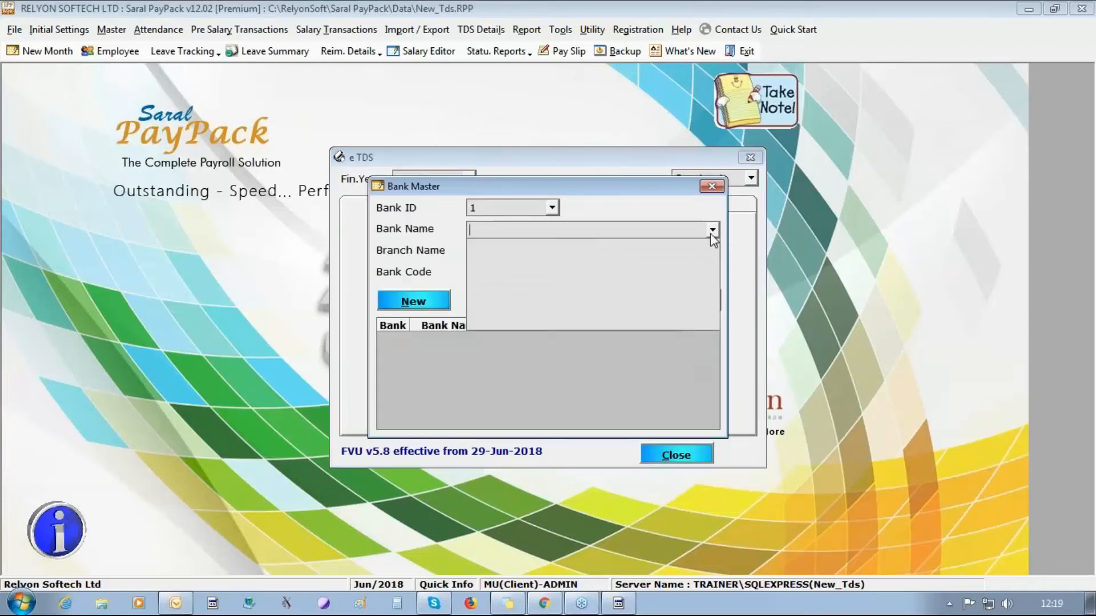
click(711, 231)
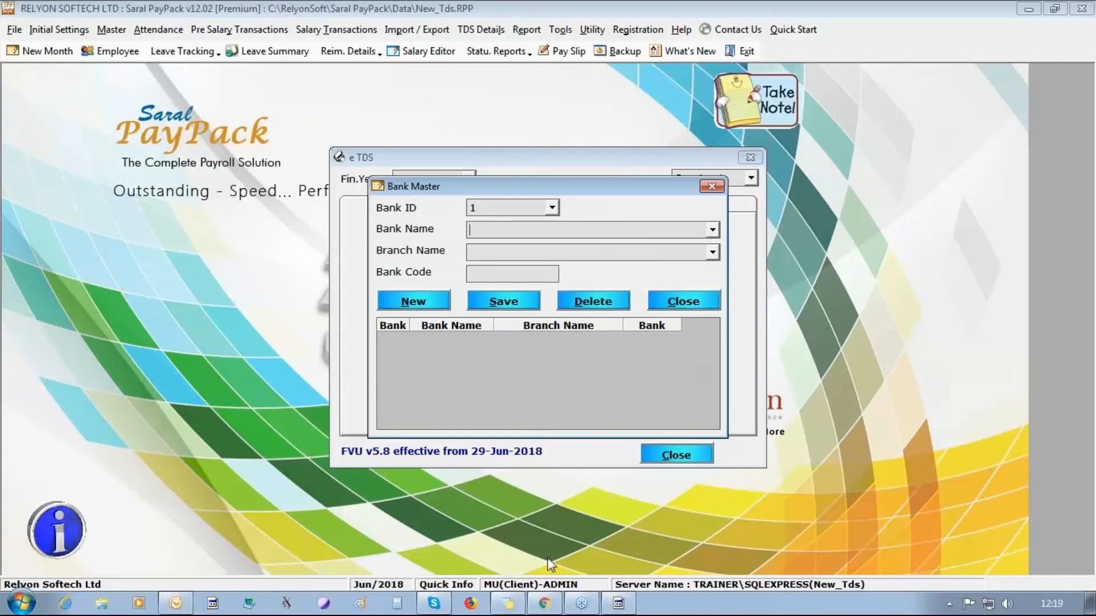
click(692, 304)
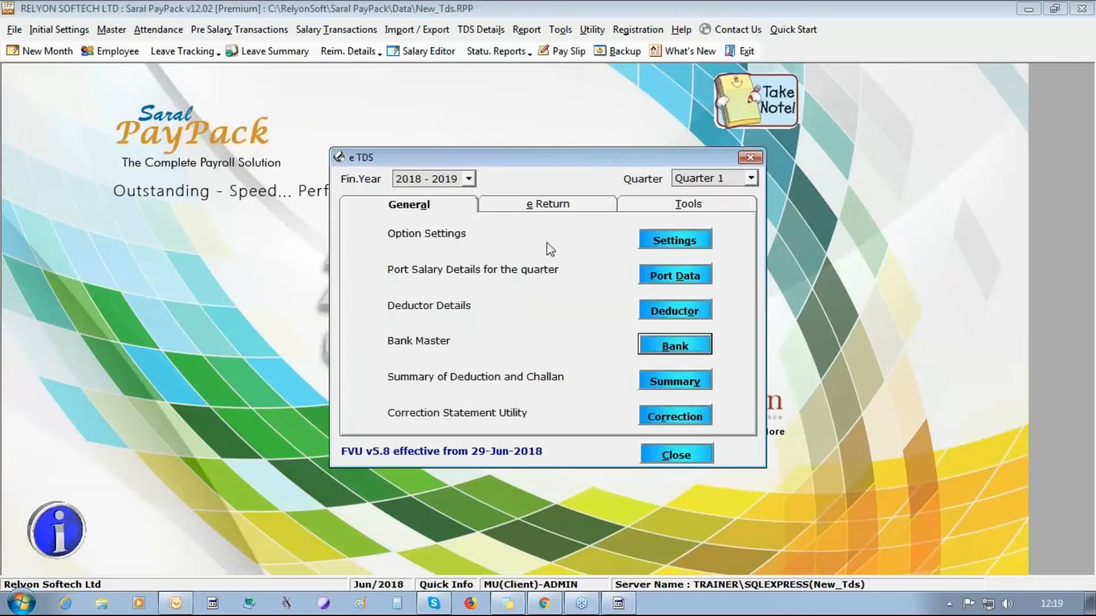
click(542, 205)
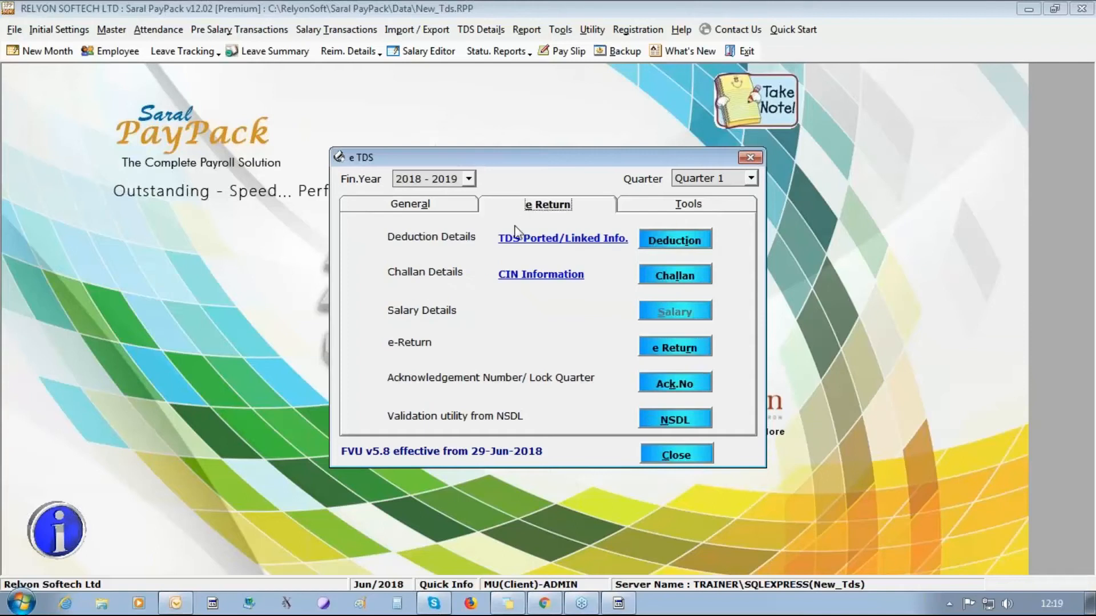
- Inspect the Quarter 1 deduction rows 1, 2, 3 and 5 in the deduction details, then close them
click(655, 236)
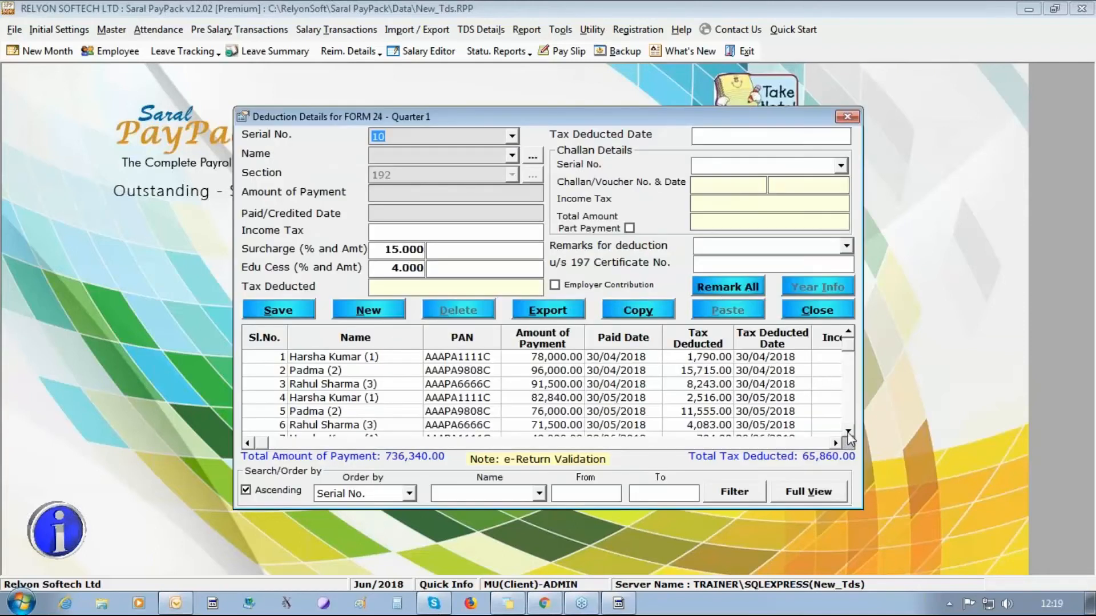
click(848, 433)
click(849, 433)
click(849, 434)
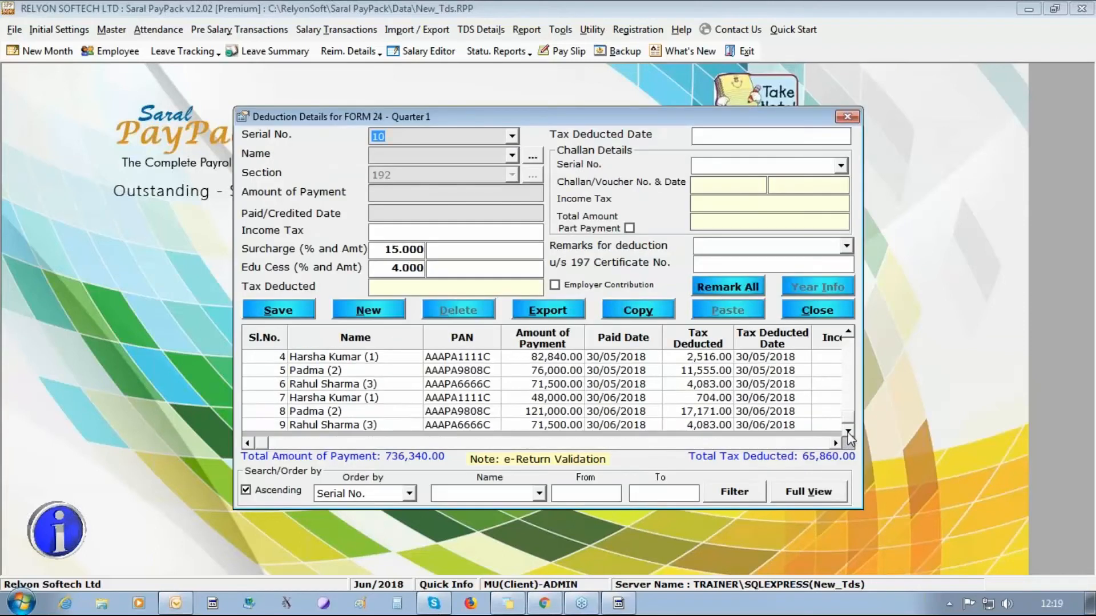
click(849, 333)
click(849, 333)
click(848, 333)
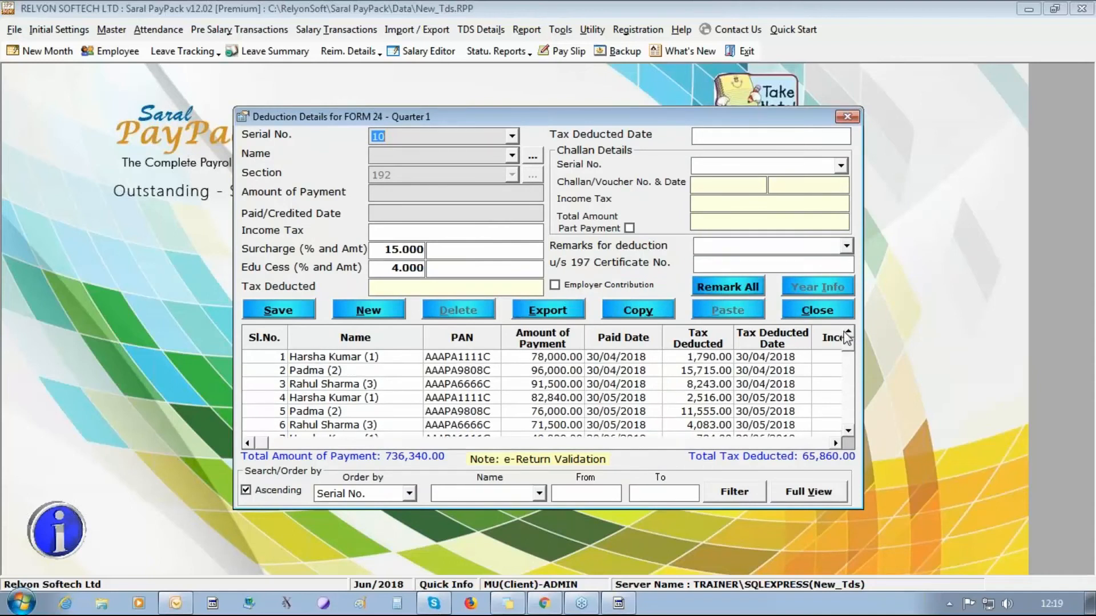
click(425, 359)
click(424, 375)
click(427, 384)
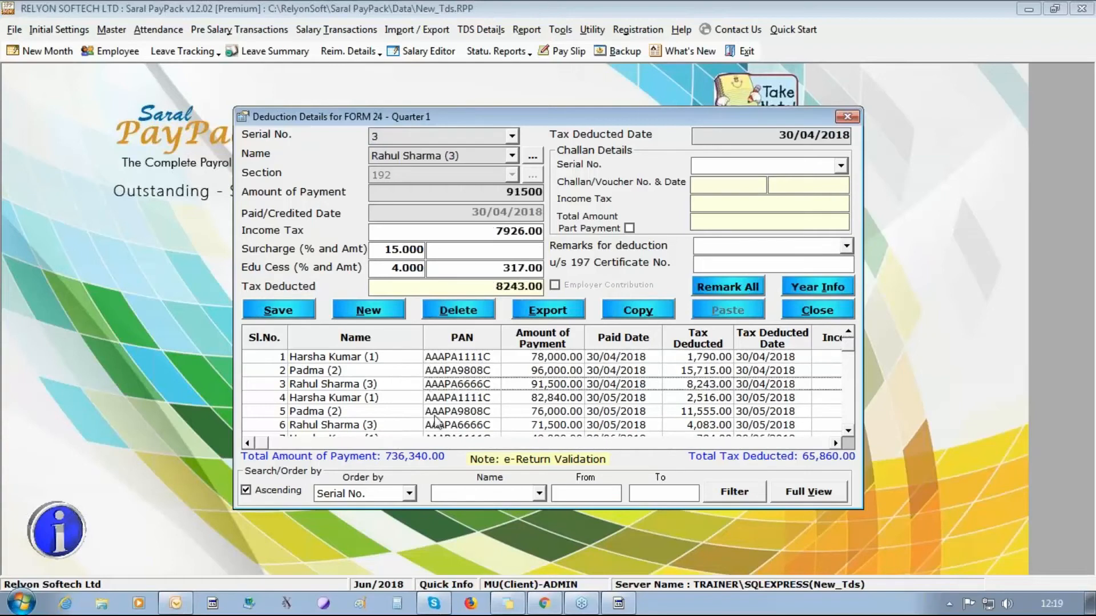
click(437, 411)
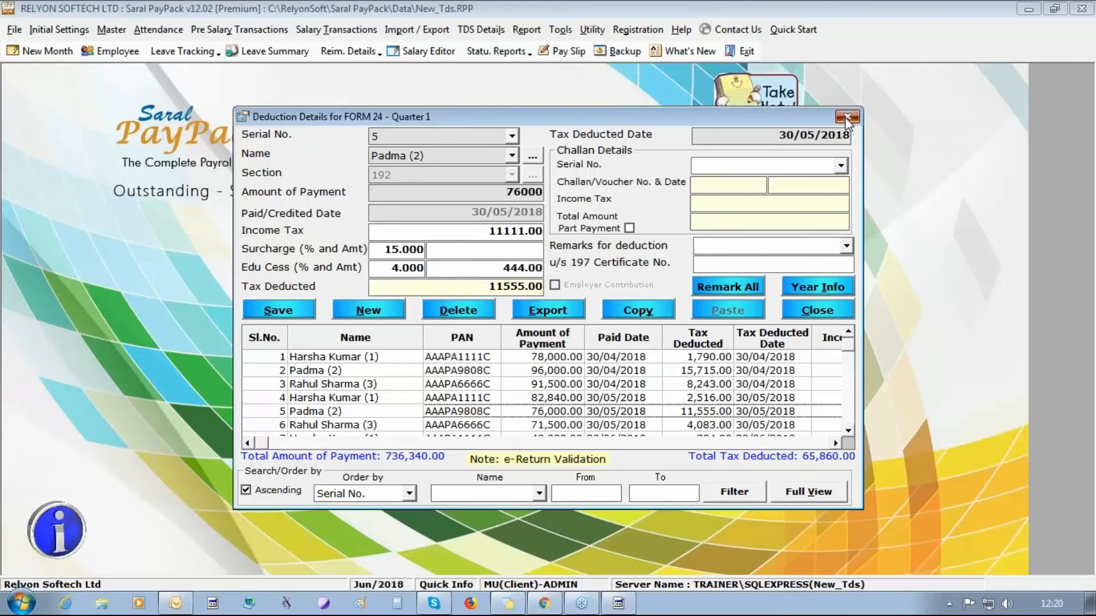
click(847, 118)
- List deductions from 01/04/2018 to 30/04/2018 and create a challan from all of them
click(620, 275)
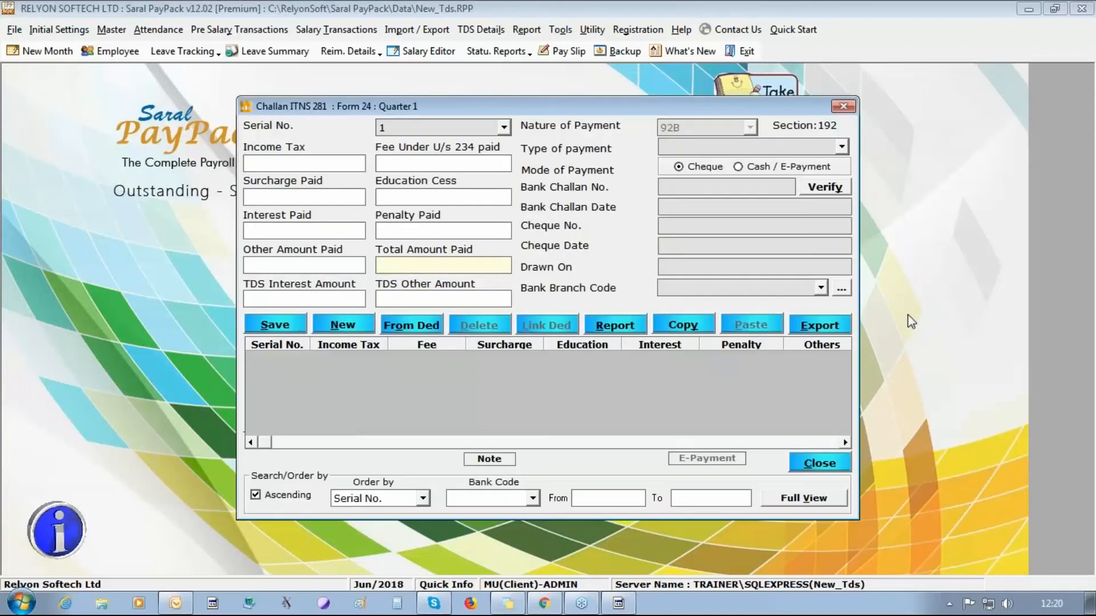
click(421, 330)
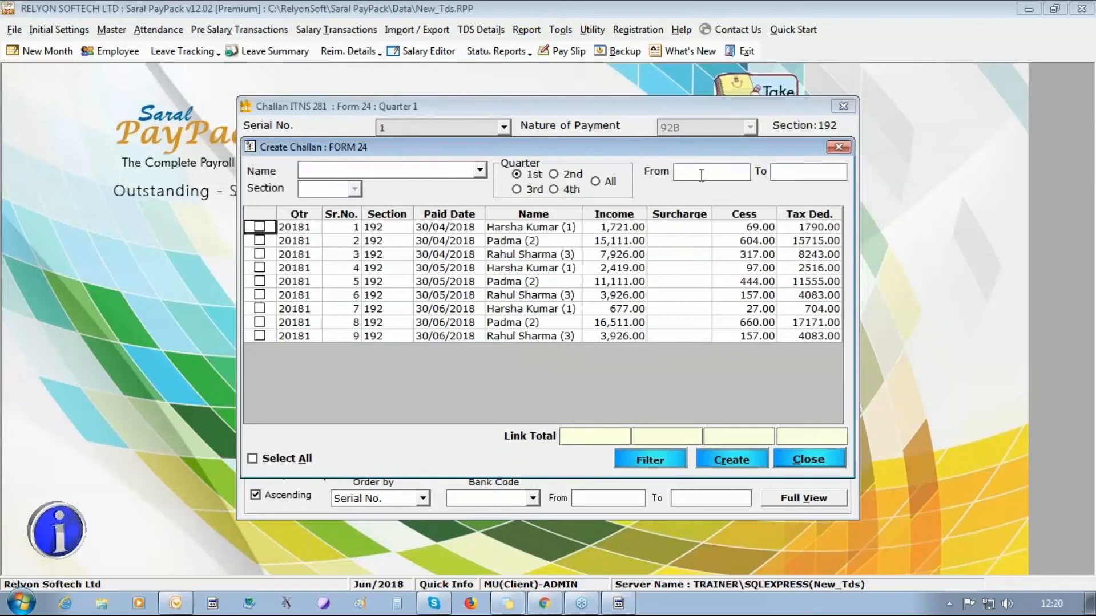
click(702, 175)
text(01/04/2018)
key(Tab)
text(30/04/2018)
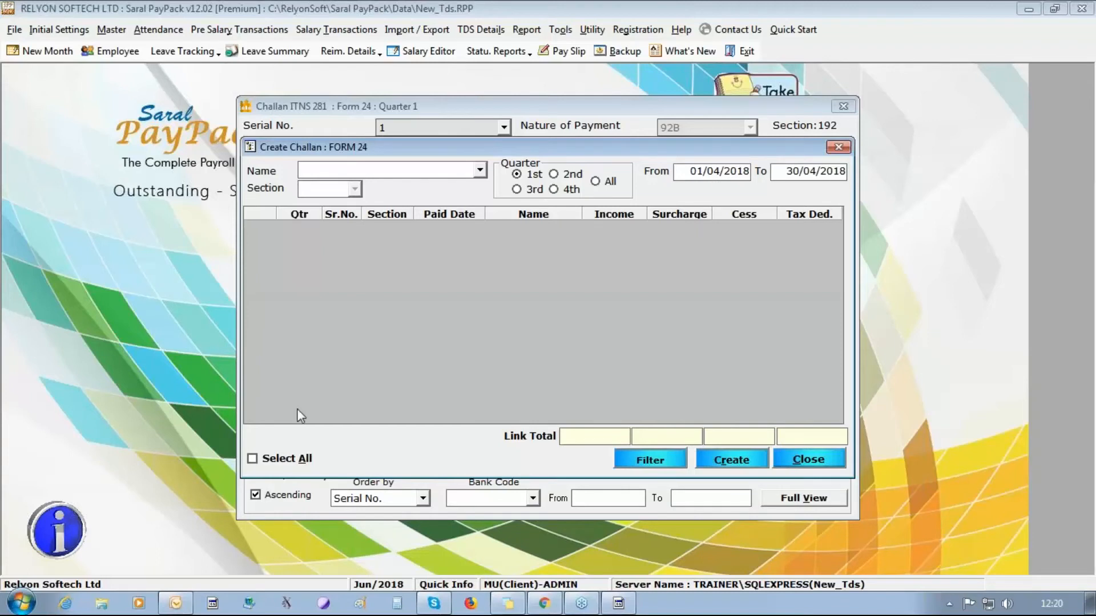
key(Tab)
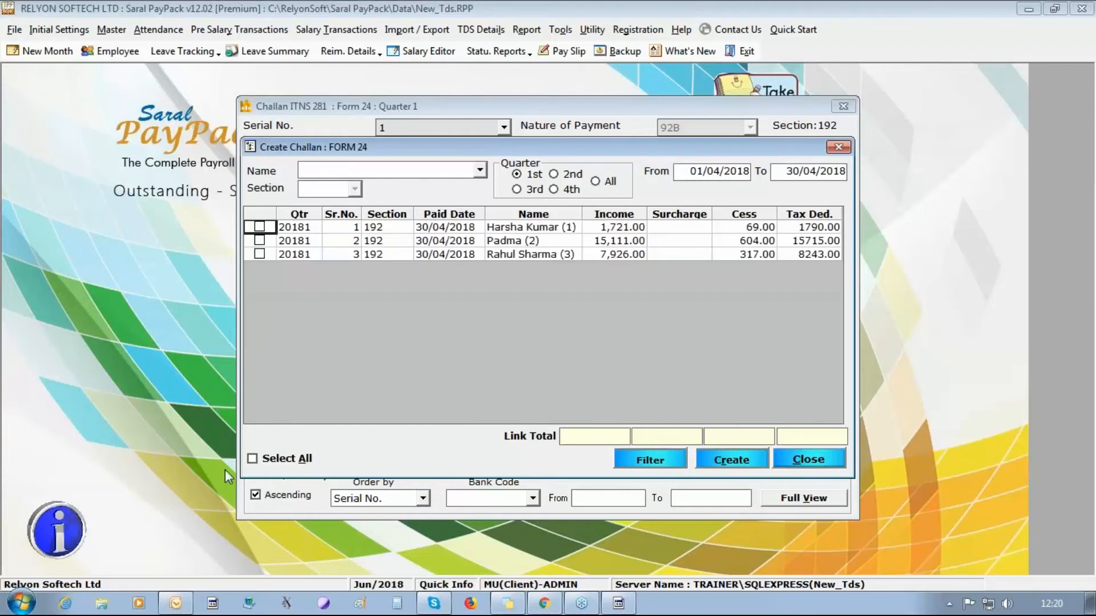
click(252, 459)
click(721, 461)
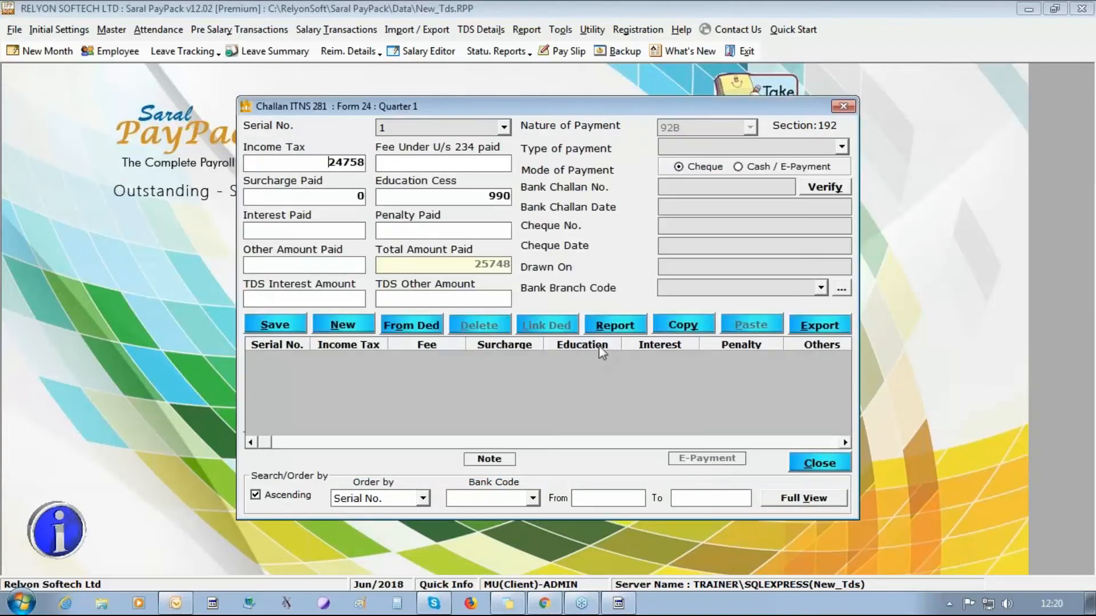
- Save challan 1 as 200-Payable by Taxpayer, cash/e-payment, number 54544, dated 07/05/2018, branch 1231231
click(840, 148)
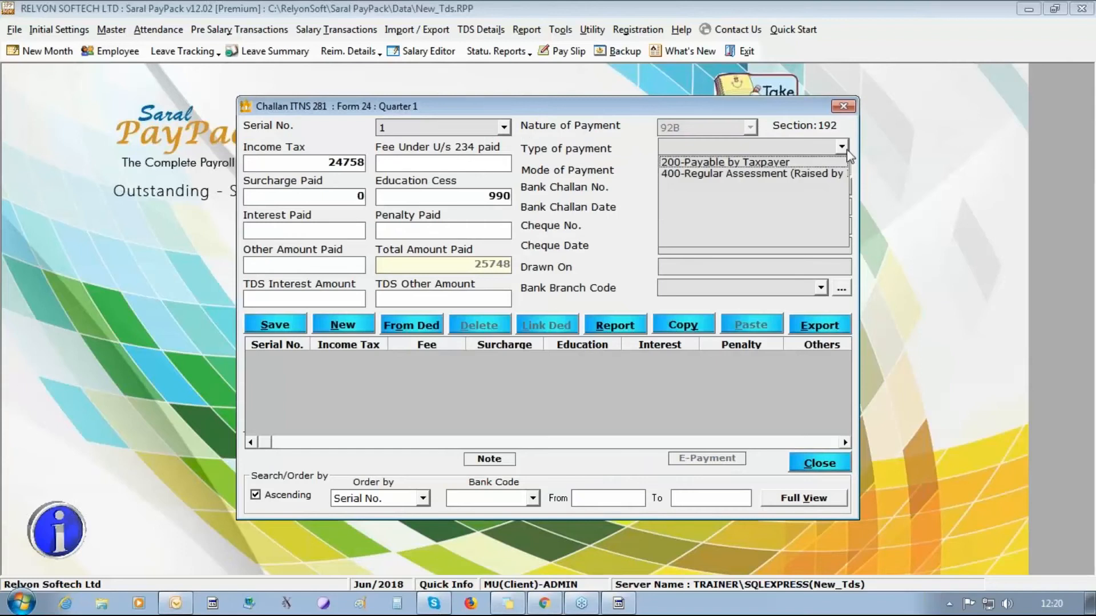
click(822, 165)
click(768, 167)
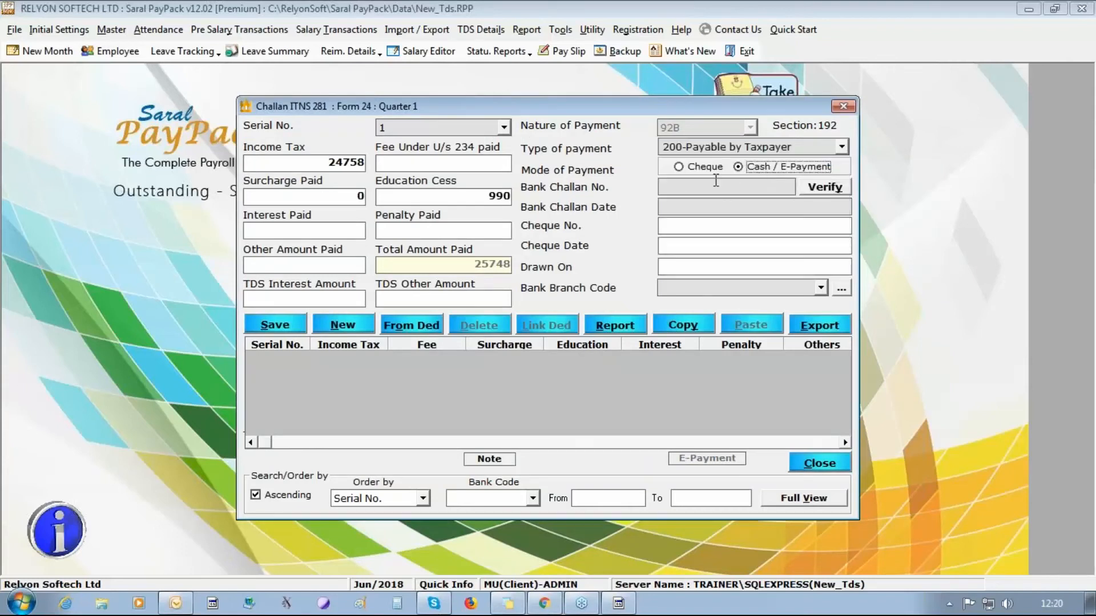
click(715, 184)
text(54544)
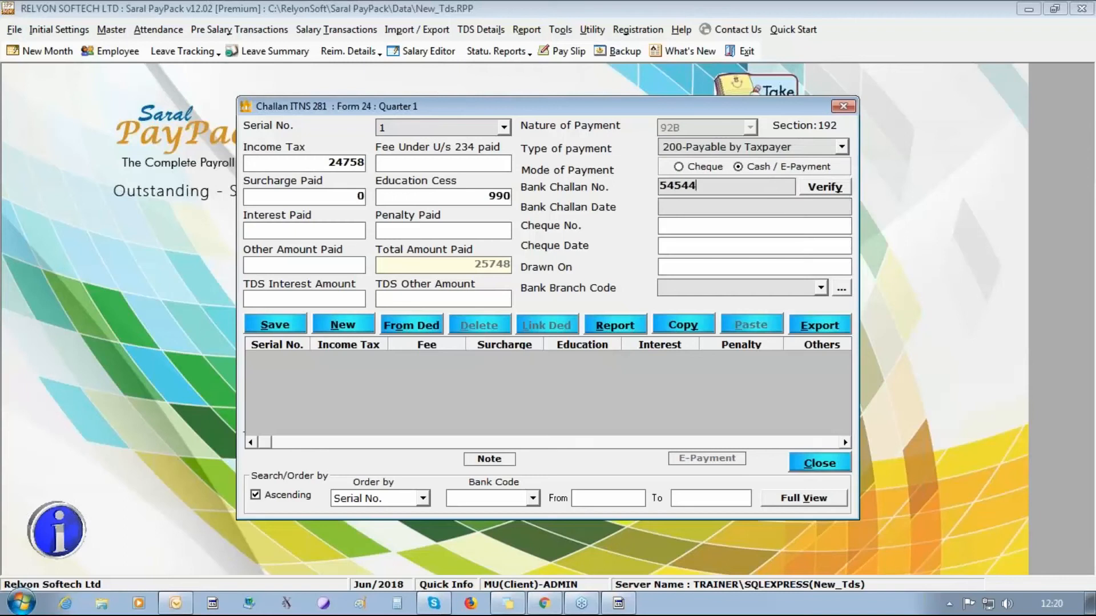
key(Tab)
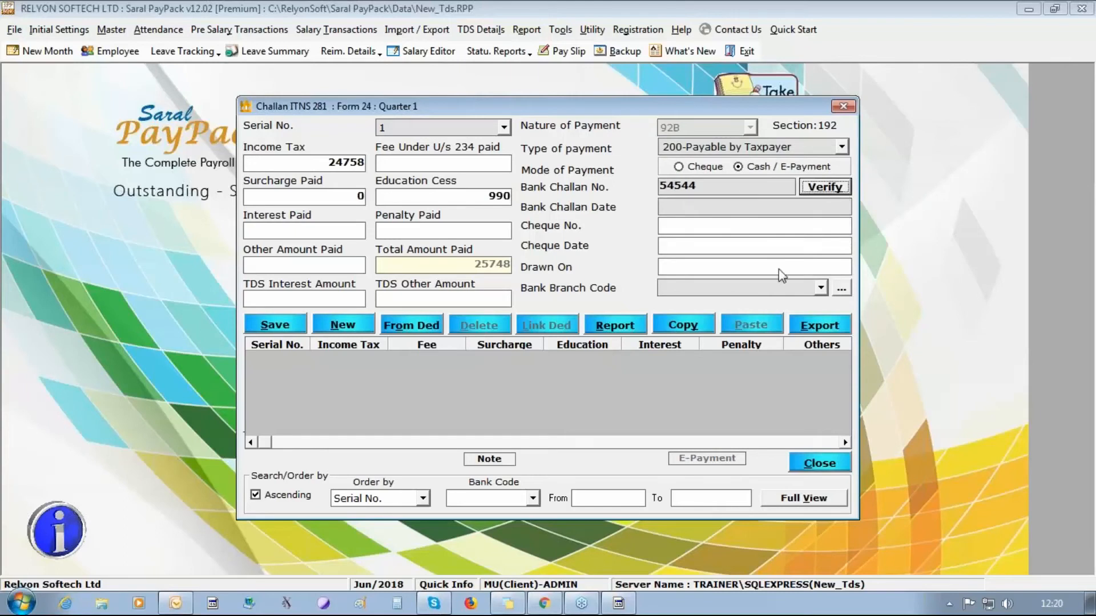
click(712, 206)
text(07)
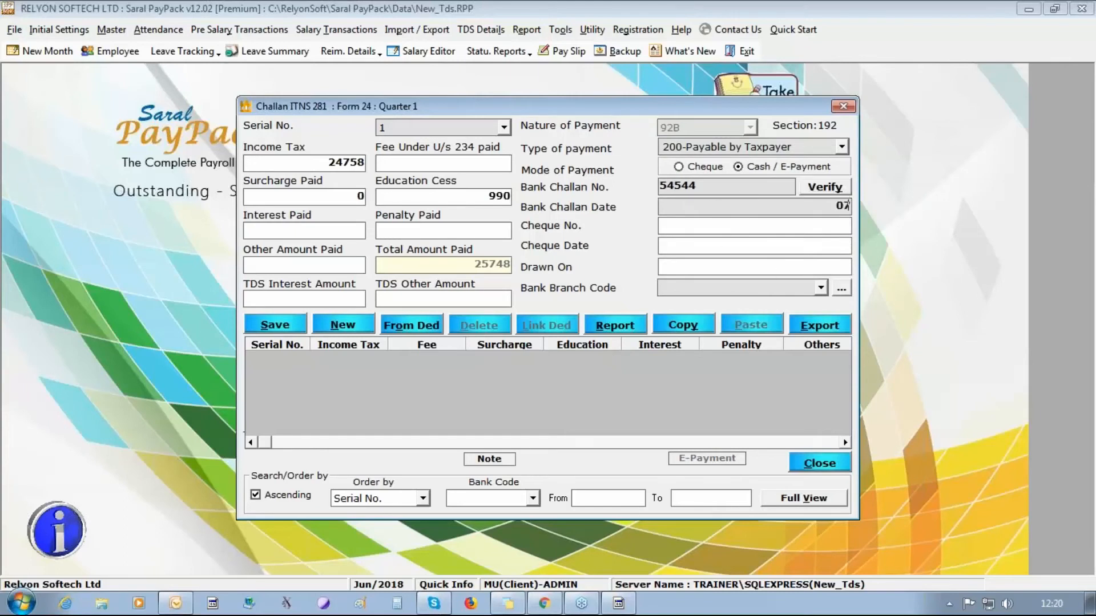
text(/05/2018)
click(793, 285)
text(1231231)
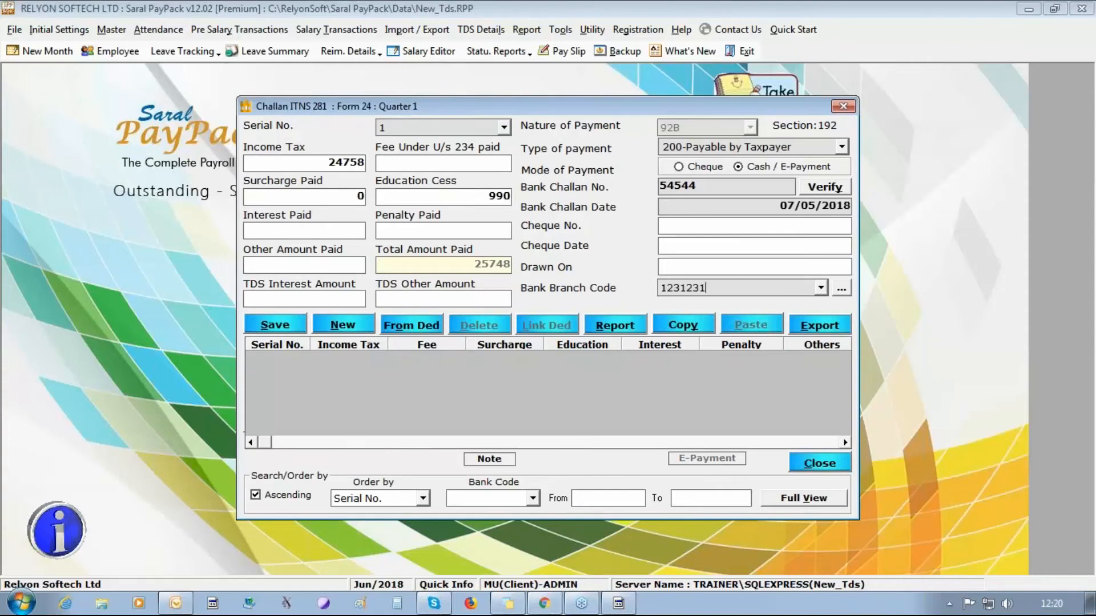
click(270, 329)
click(571, 358)
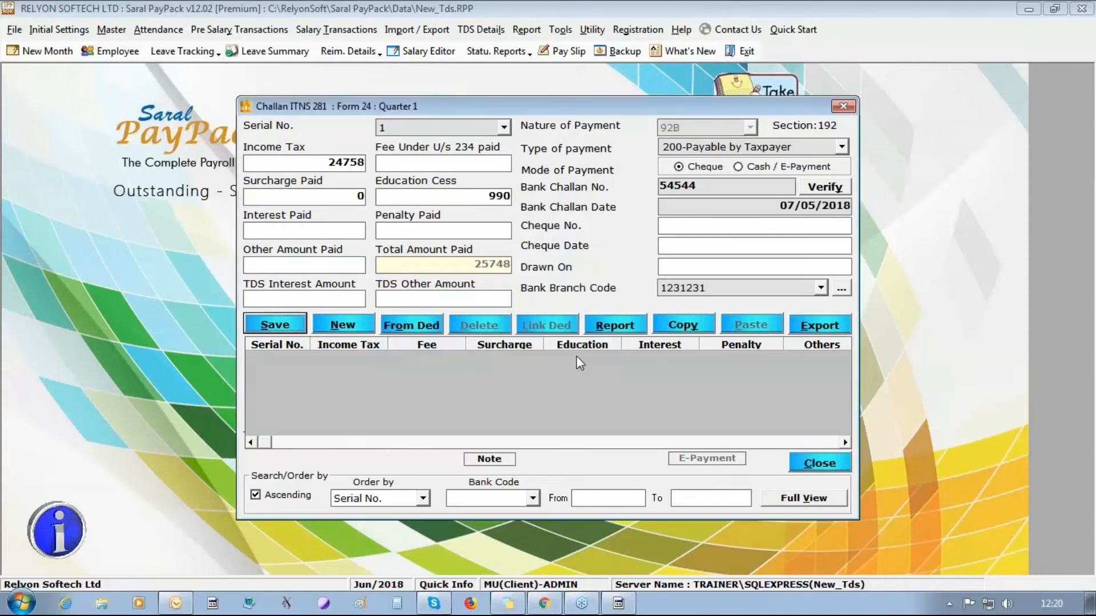
- Clear challan 1's bank challan number, re-save it, and select it in the list
click(477, 361)
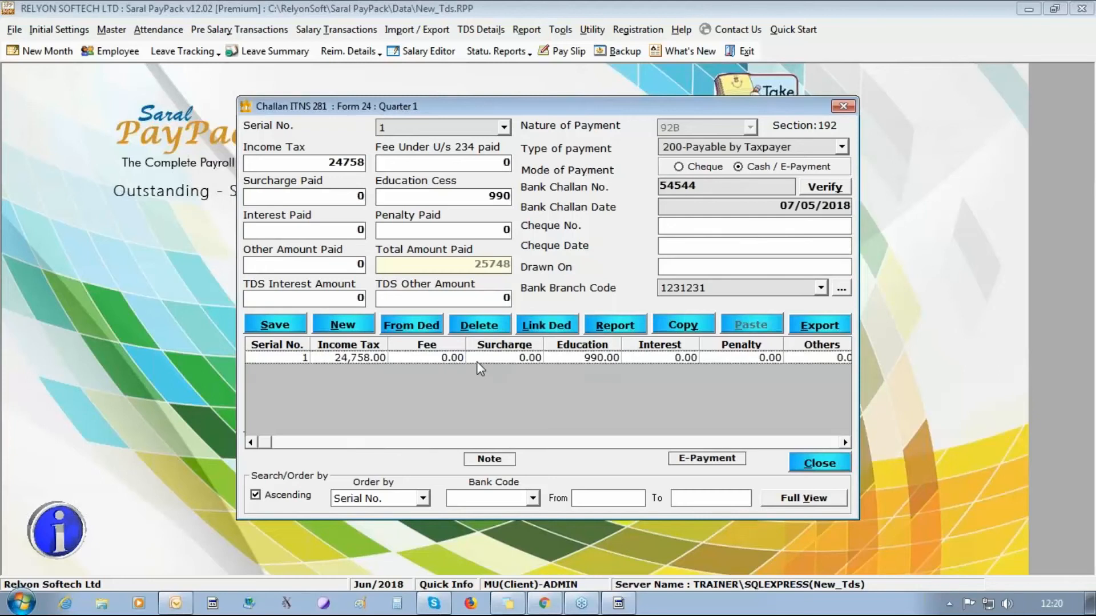
click(707, 185)
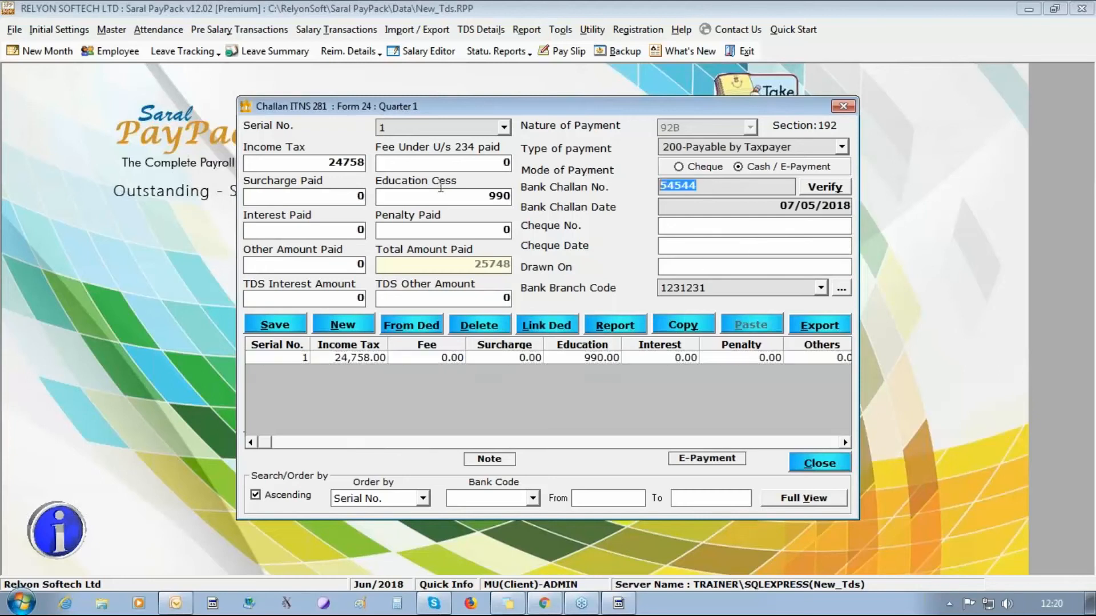
key(BackSpace)
click(280, 326)
click(556, 359)
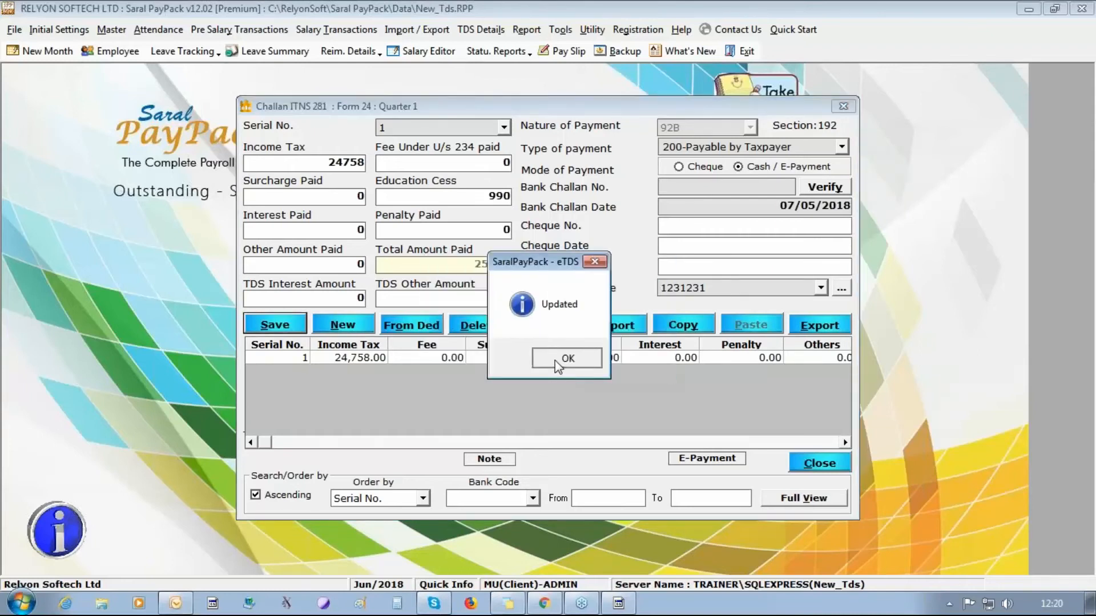
click(557, 359)
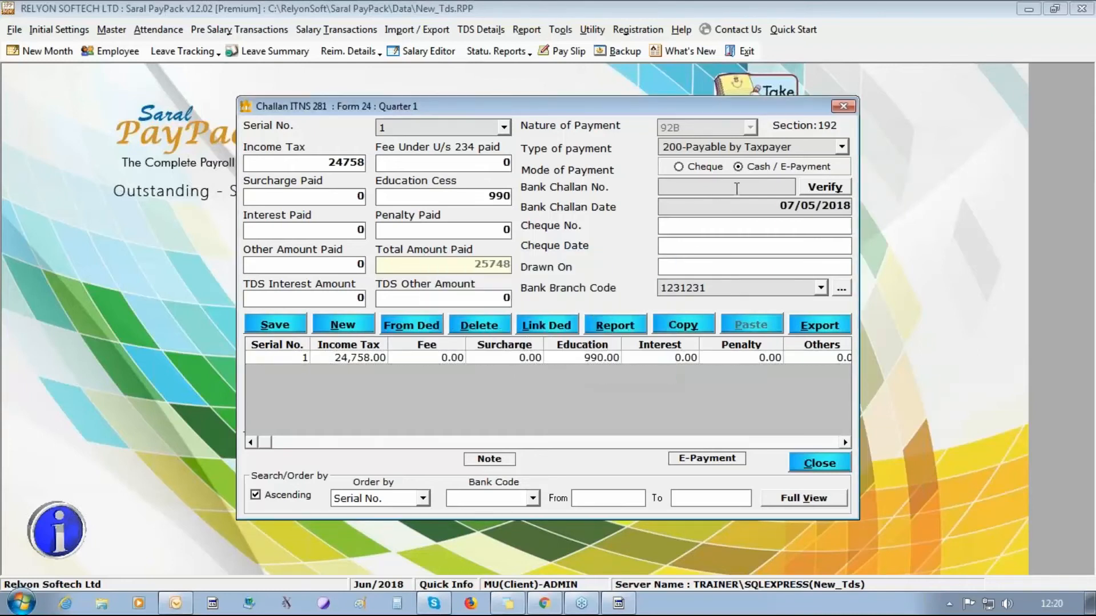
click(520, 359)
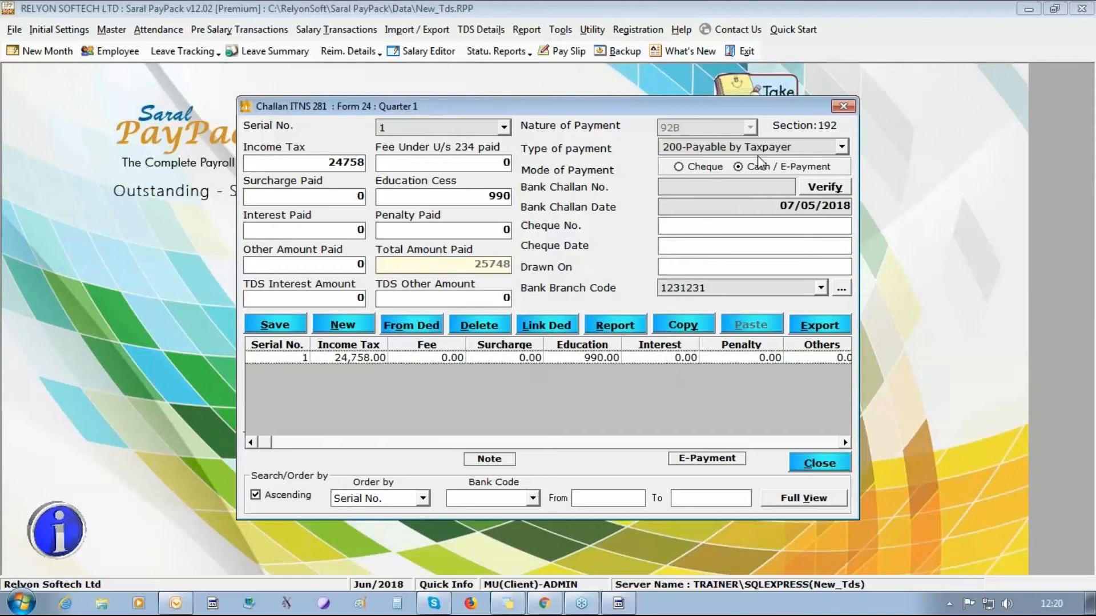
click(434, 357)
- Start the e-payment for challan 1 and maximise the TIN-NSDL e-Payment page
click(706, 460)
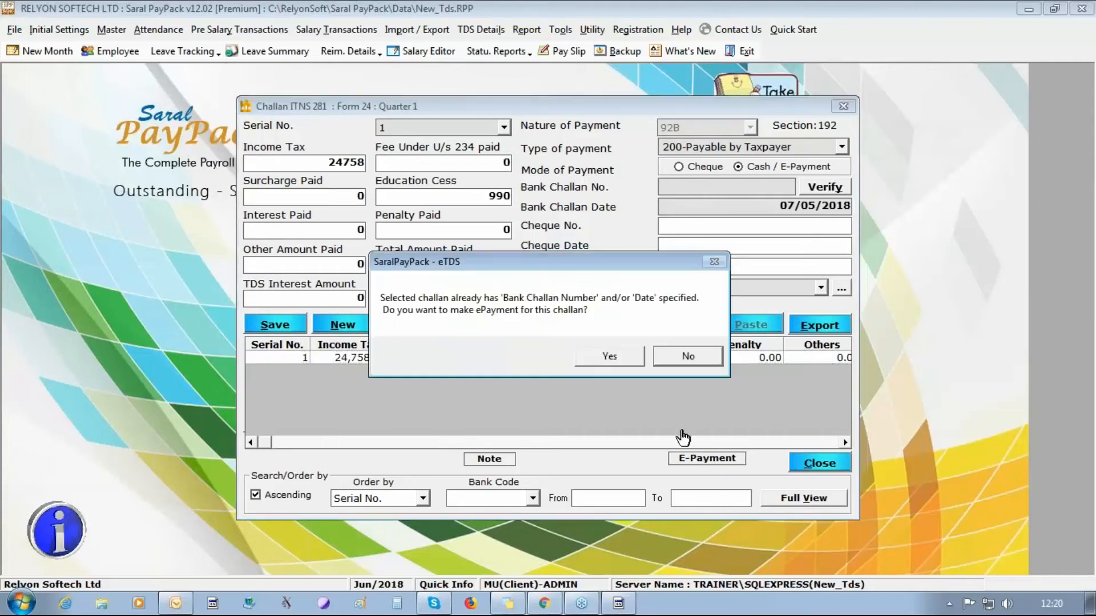
click(606, 358)
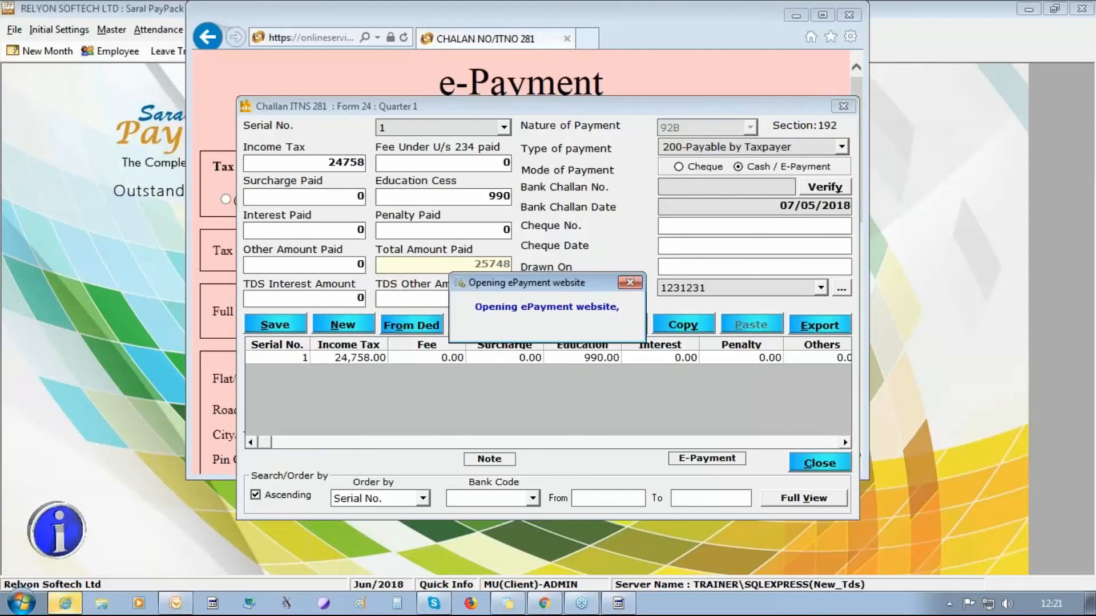
click(725, 62)
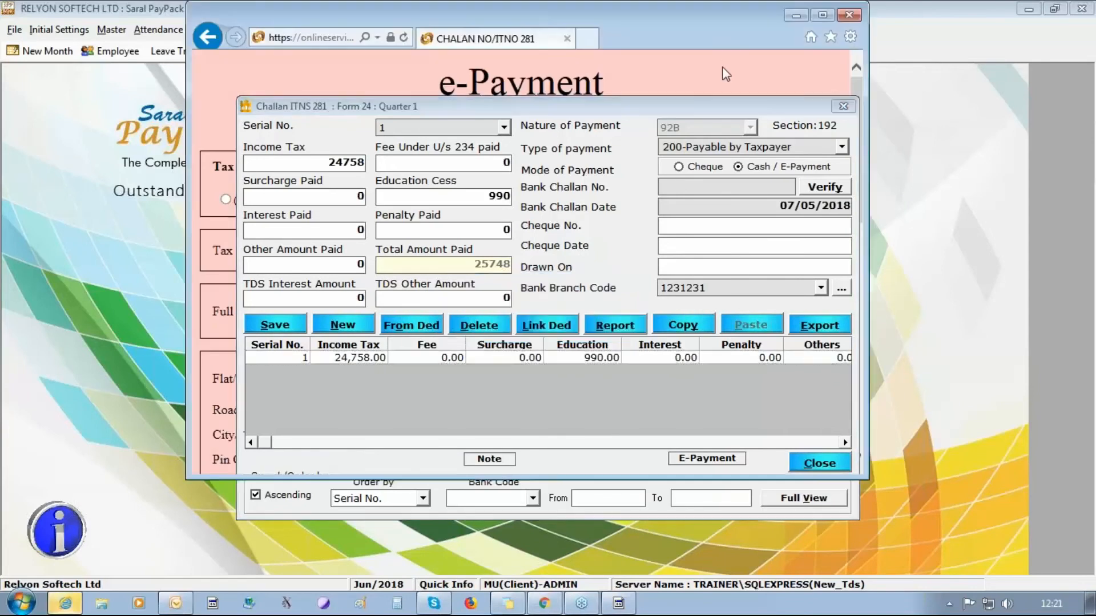
click(823, 15)
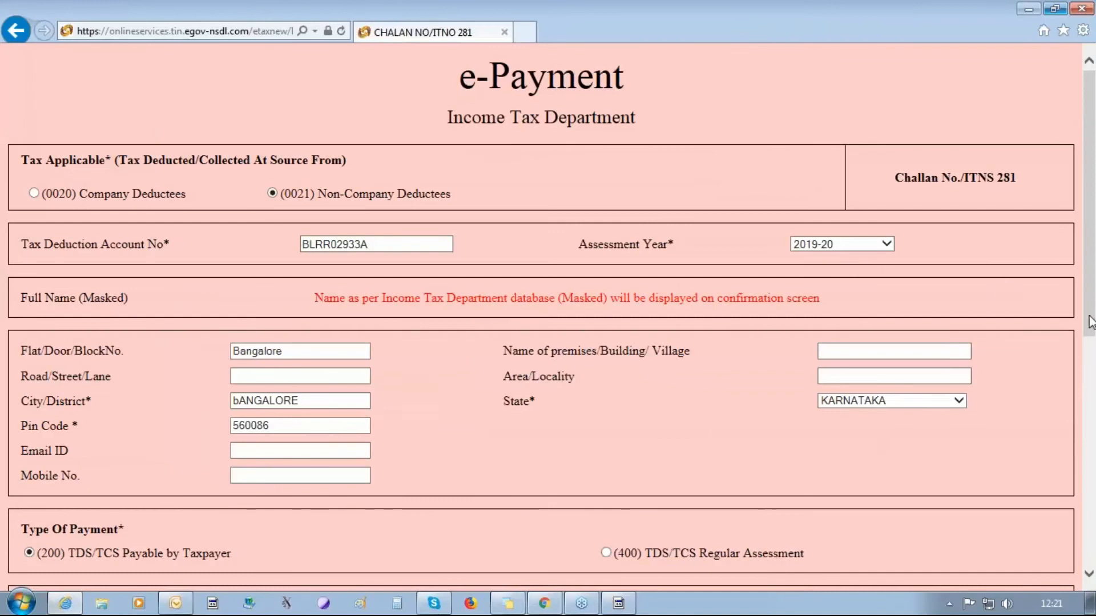
- Choose Bank of India for net-banking, then close the browser window
drag(1088, 315, 1090, 547)
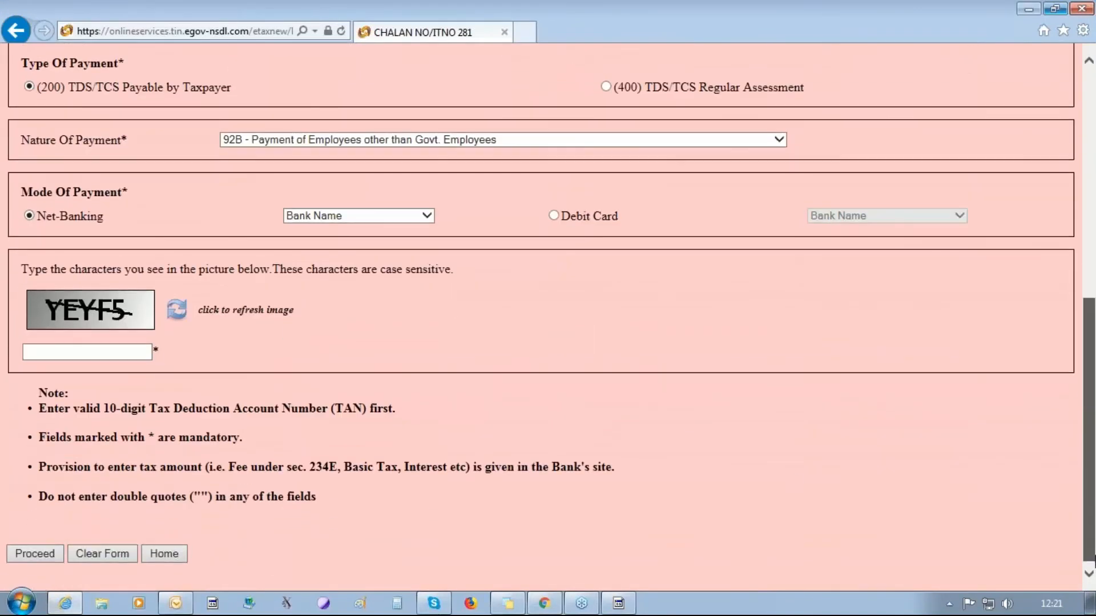
click(375, 217)
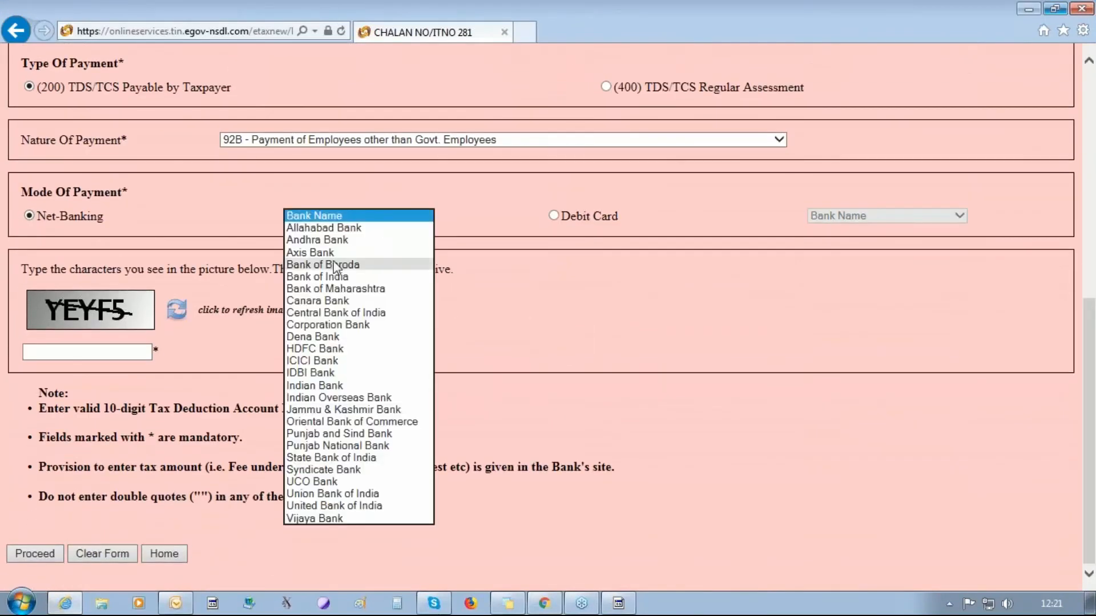
click(377, 277)
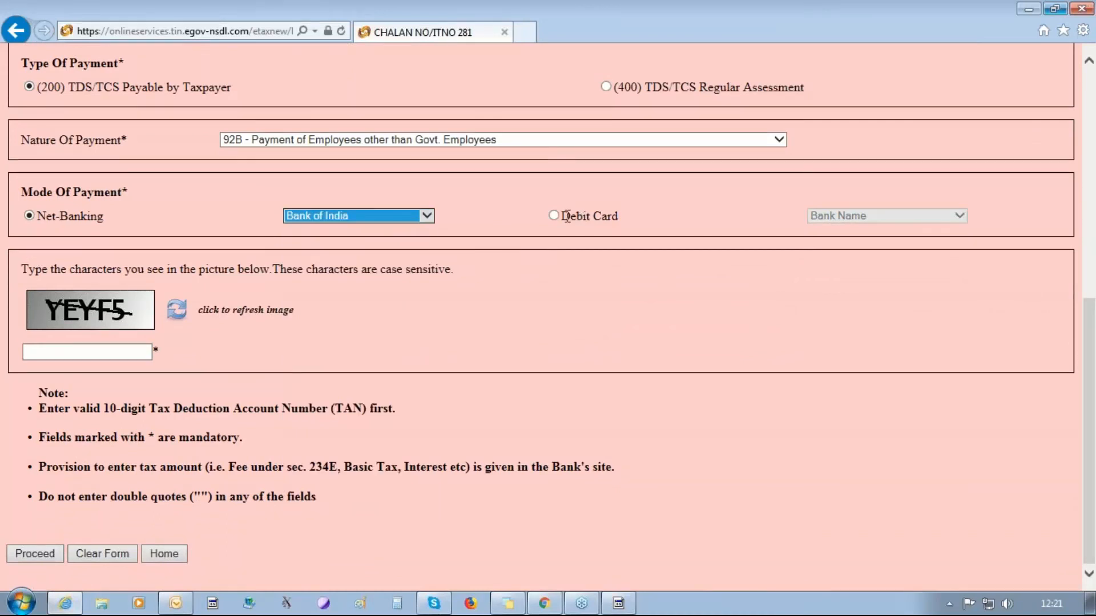
click(109, 352)
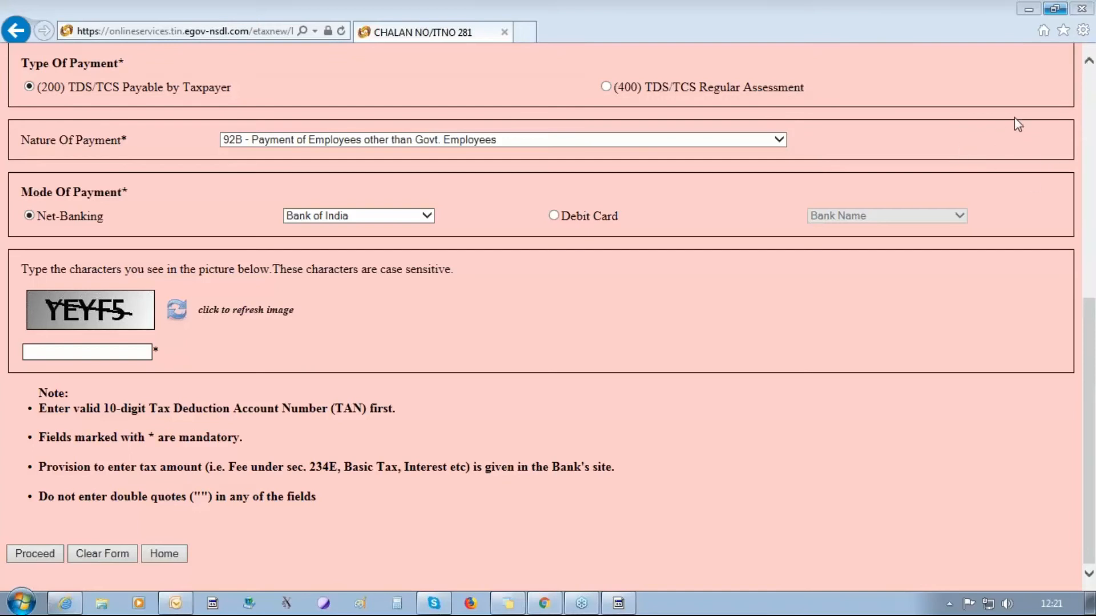
click(1084, 8)
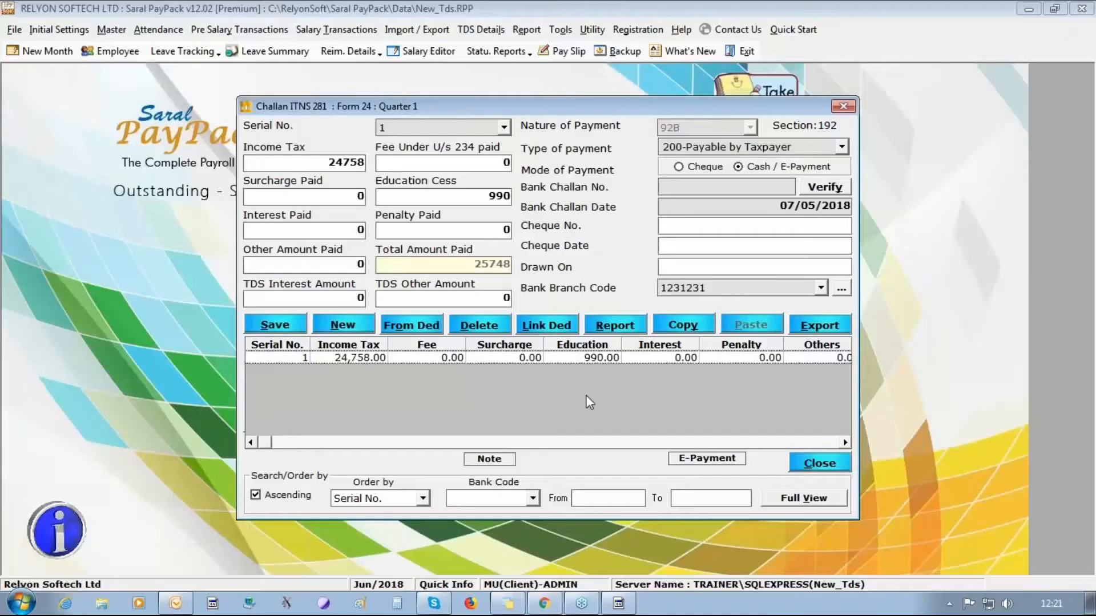
- Give challan 1 bank challan number 46545 and save it
click(706, 185)
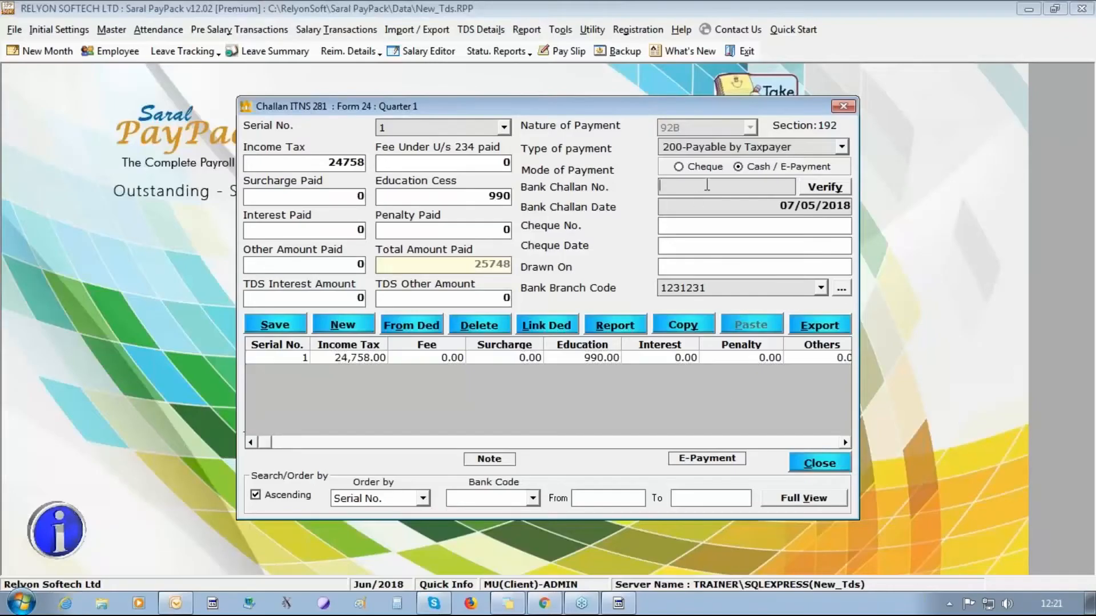
text(46545)
click(260, 318)
click(553, 365)
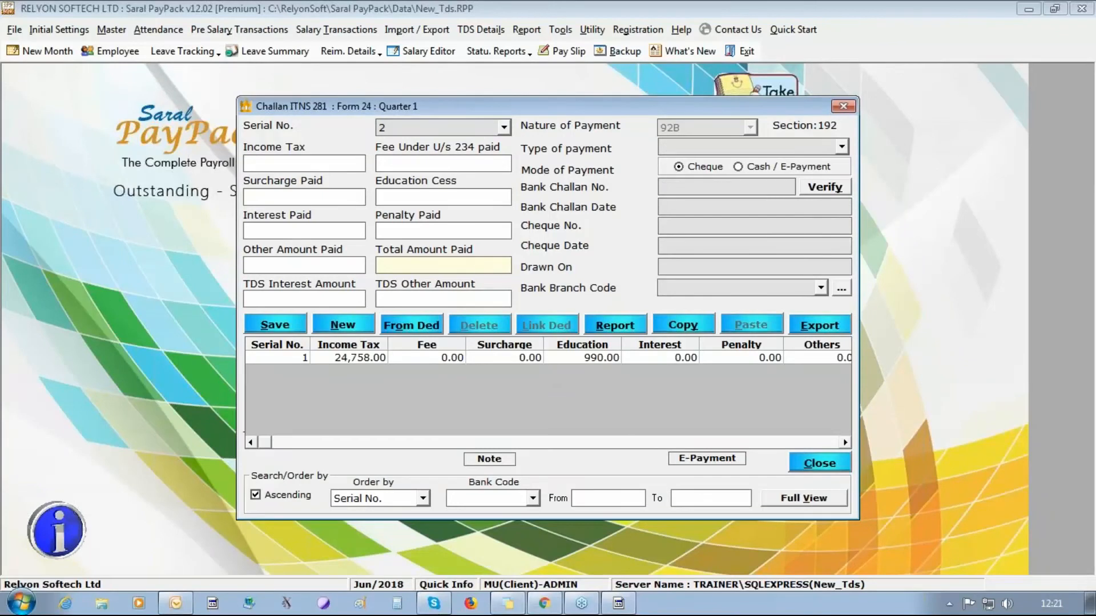
- List deductions from 14/05/2018 to 30/05/2018 and create challan 2 from all three
click(402, 327)
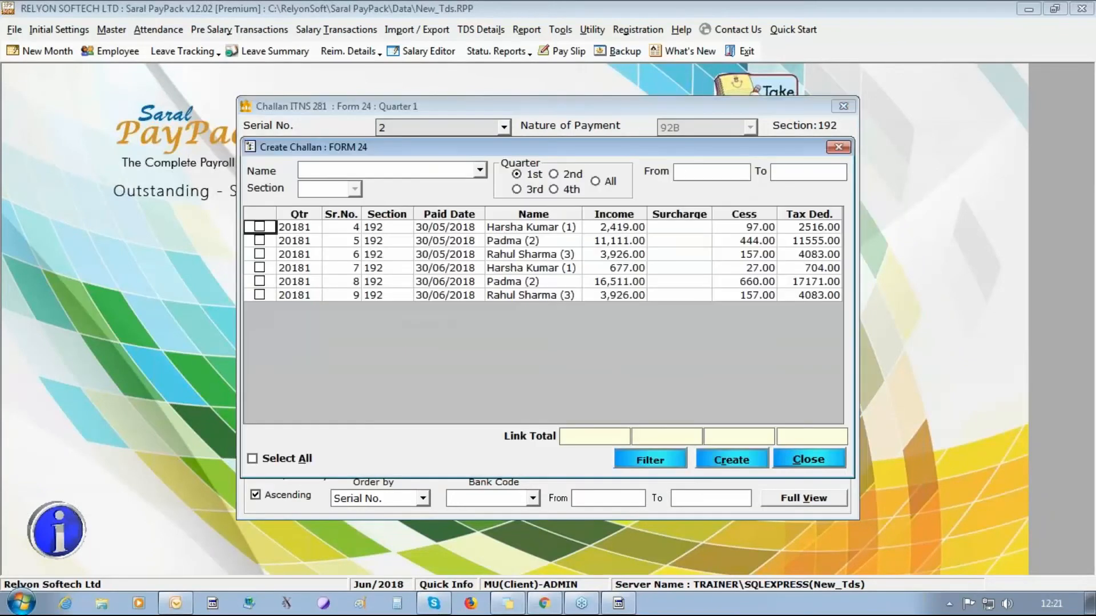
click(683, 171)
text(014/05/2018)
key(Tab)
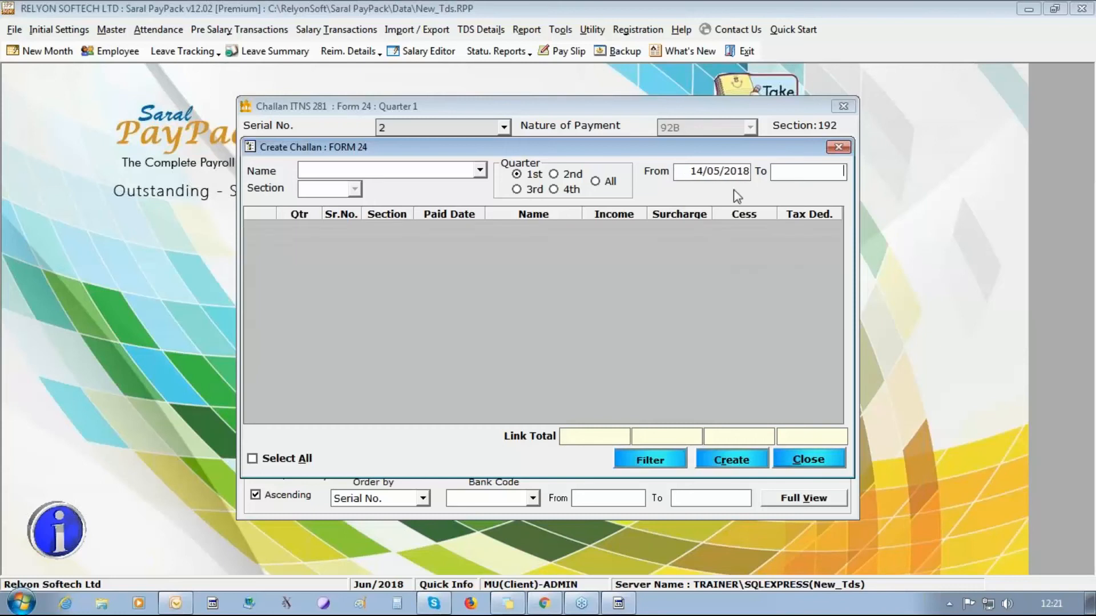
text(30/05/2018)
key(Return)
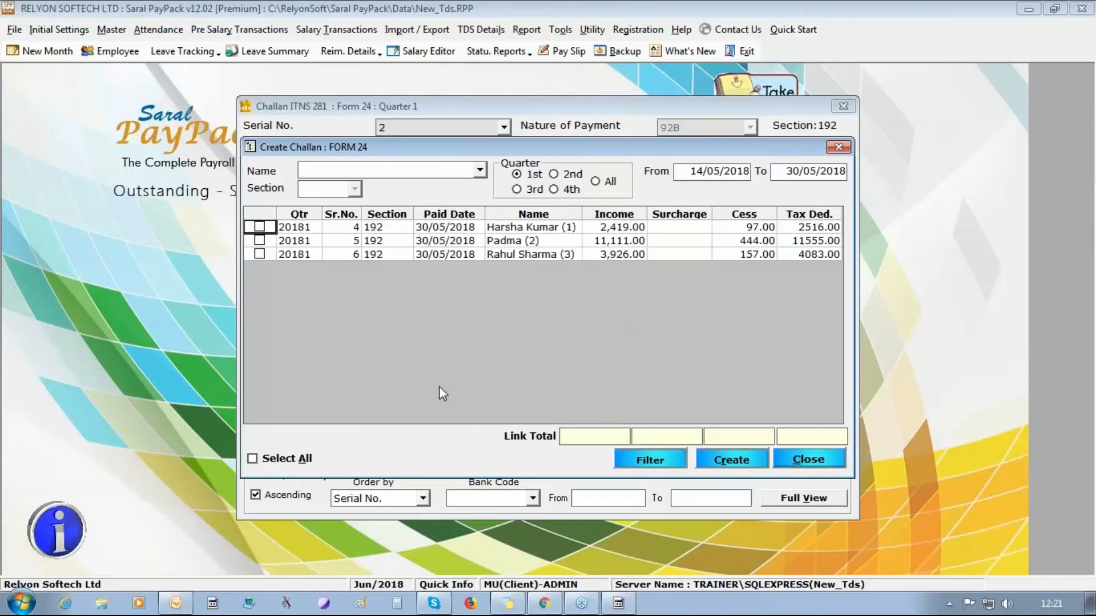
click(278, 460)
click(707, 461)
- Save challan 2 as 200-Payable by Taxpayer, cash/e-payment, number 54654, dated 07/06/2018, branch 1231231
click(841, 147)
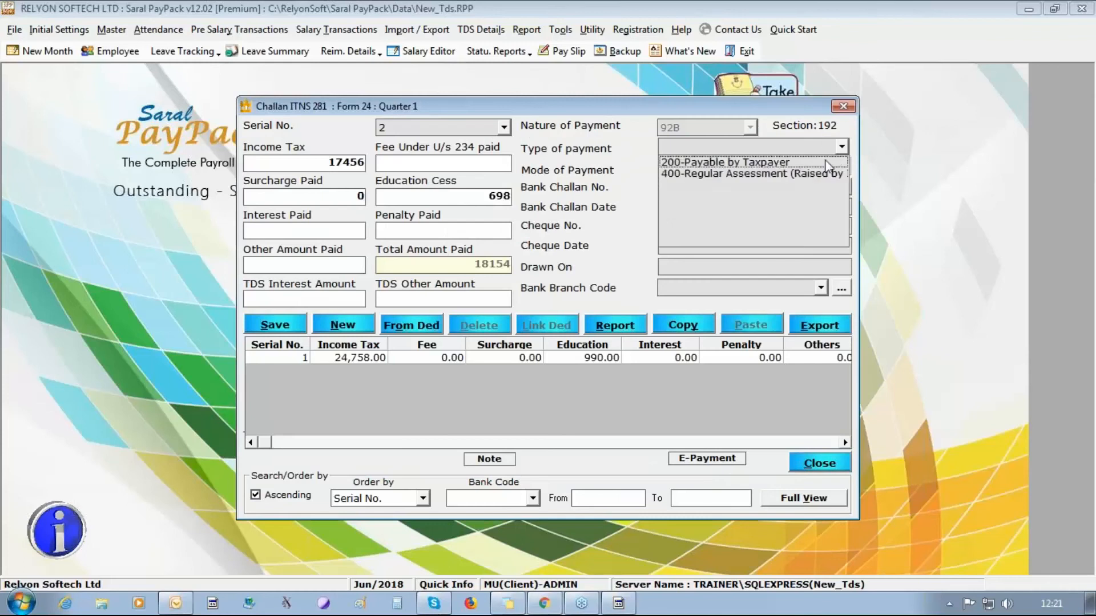
click(736, 156)
click(754, 167)
click(756, 186)
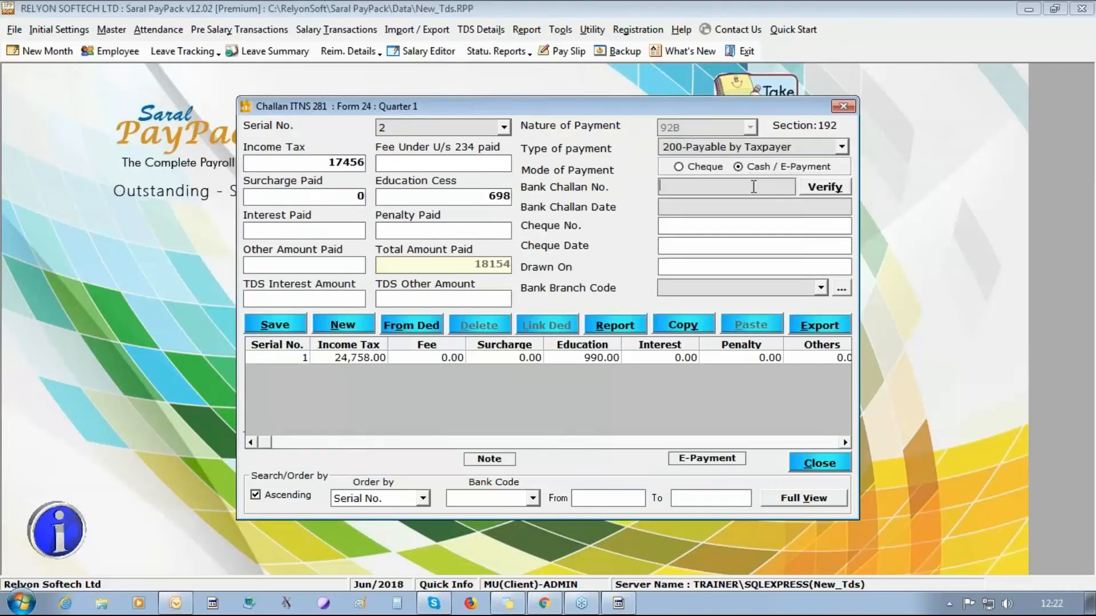
text(54654)
click(766, 207)
text(07/06/20)
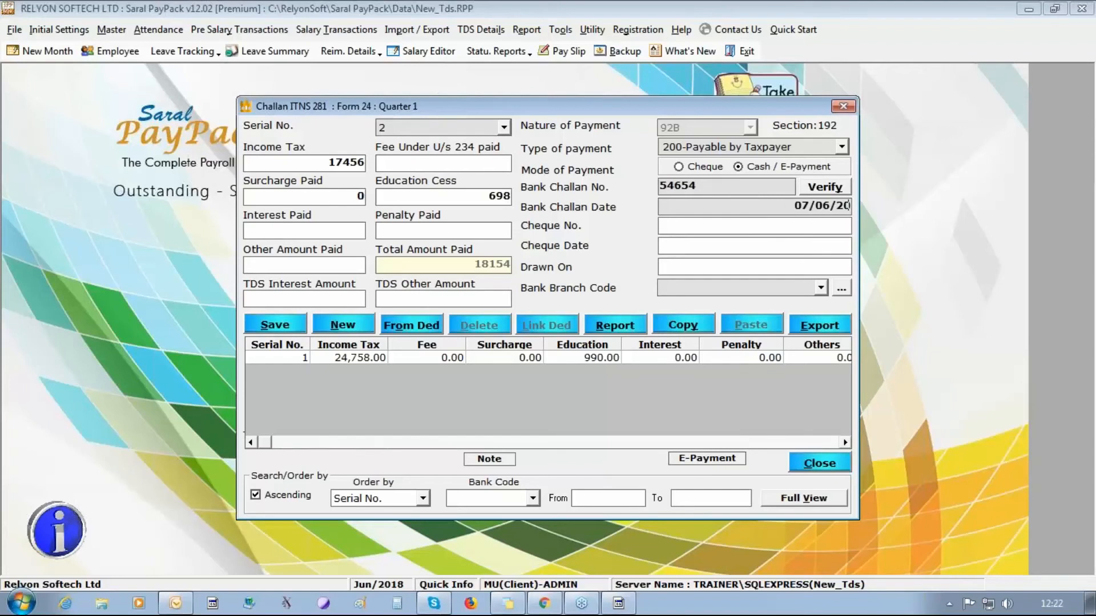
text(18)
click(821, 287)
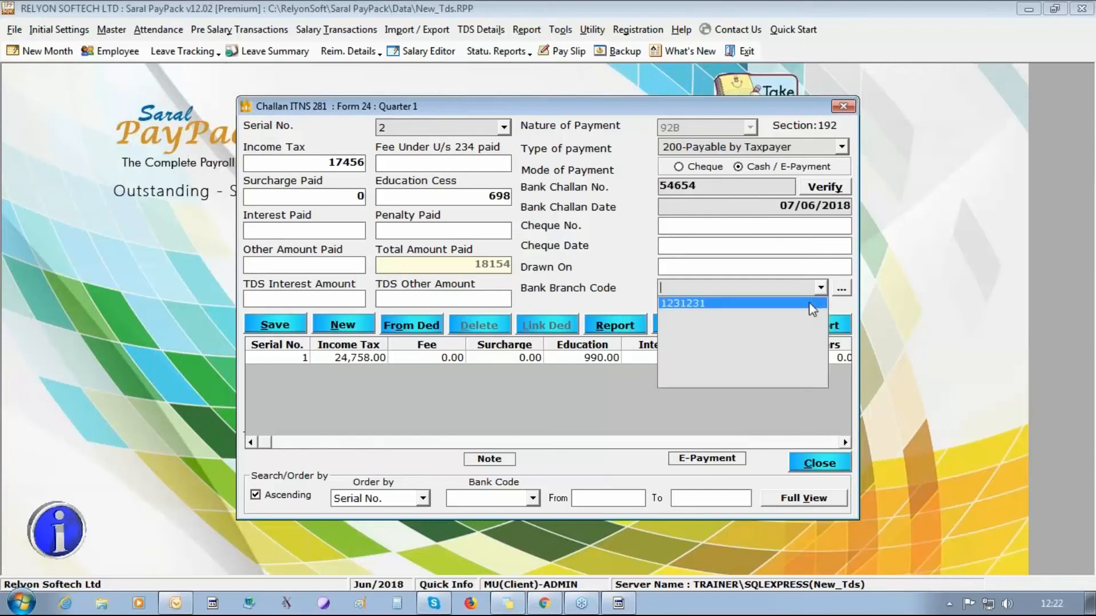
click(742, 298)
click(290, 326)
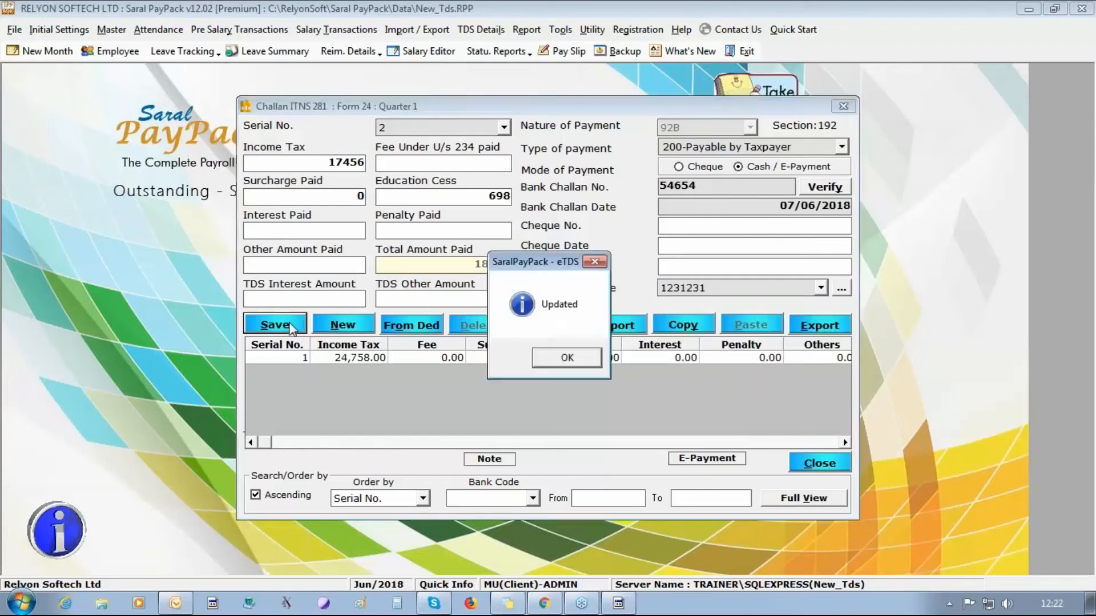
click(550, 363)
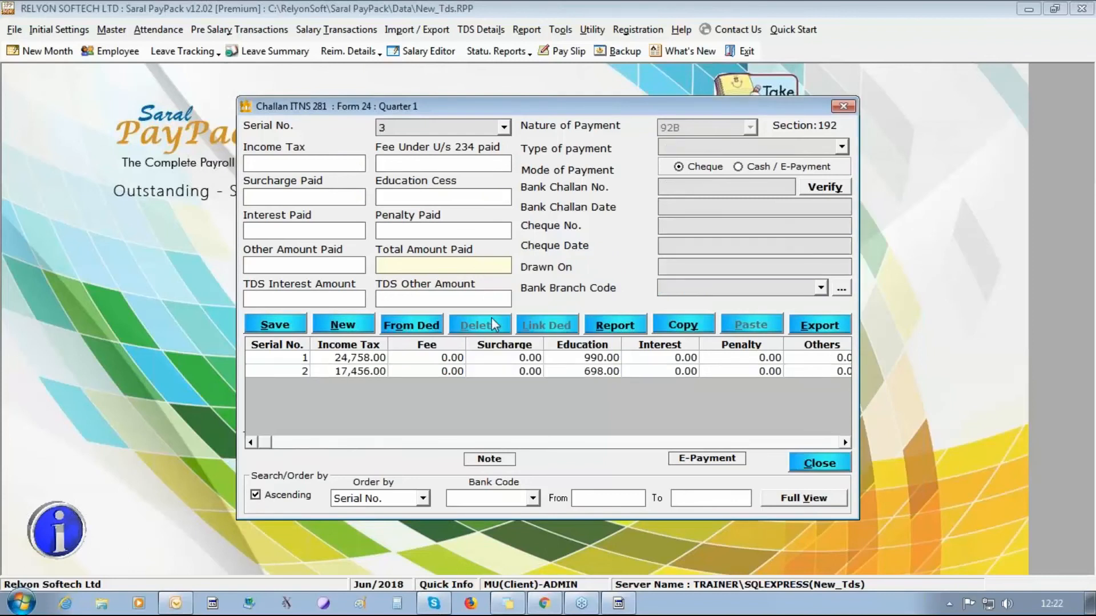
- Create challan 3 from all three deductions as 200-Payable by Taxpayer, cash/e-payment
click(419, 325)
click(289, 461)
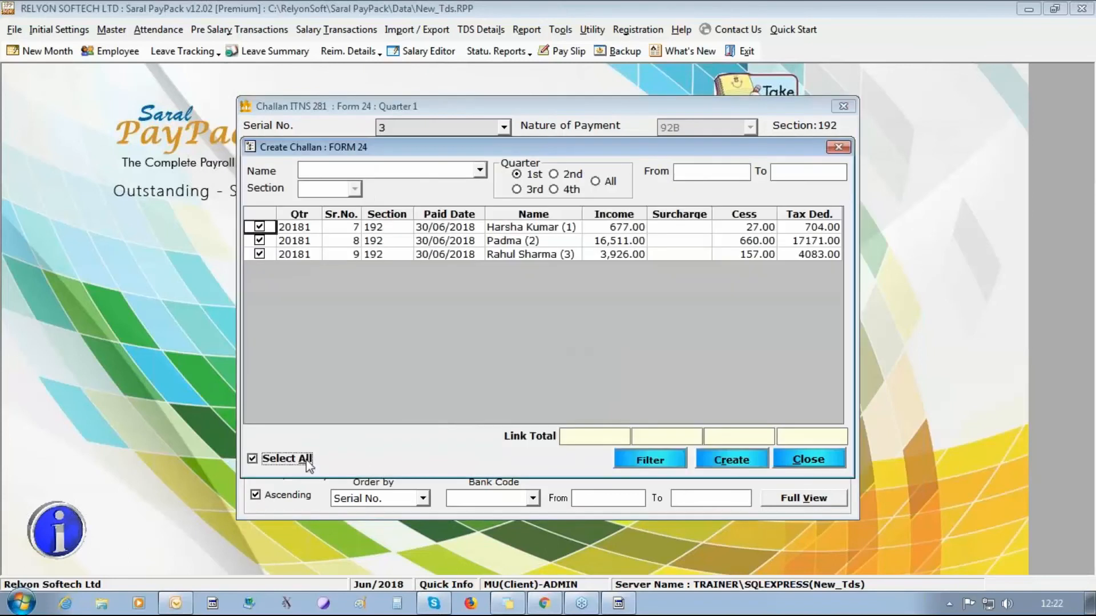
click(709, 460)
click(814, 150)
click(764, 156)
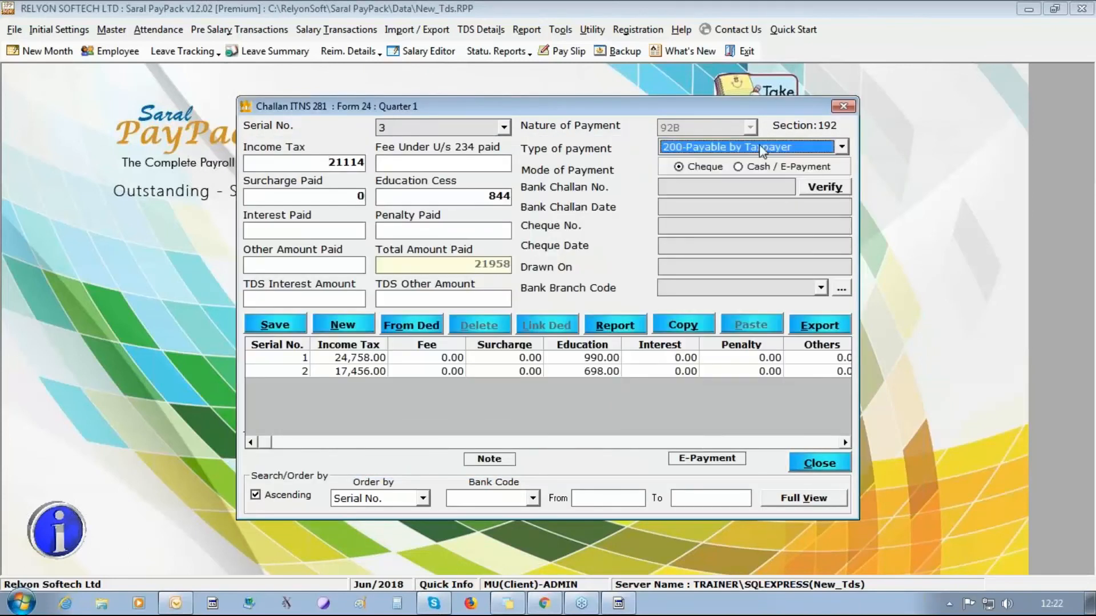
click(740, 166)
- Enter bank challan number 45641, date 07/07/2018, branch 1231231, and save challan 3
click(756, 183)
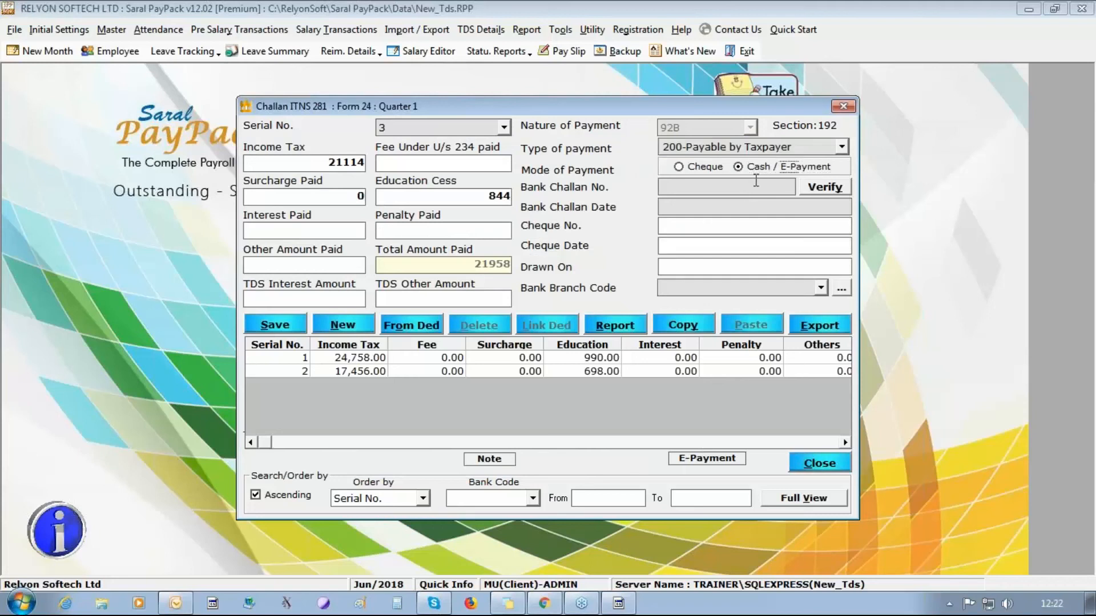
text(45645)
key(Tab)
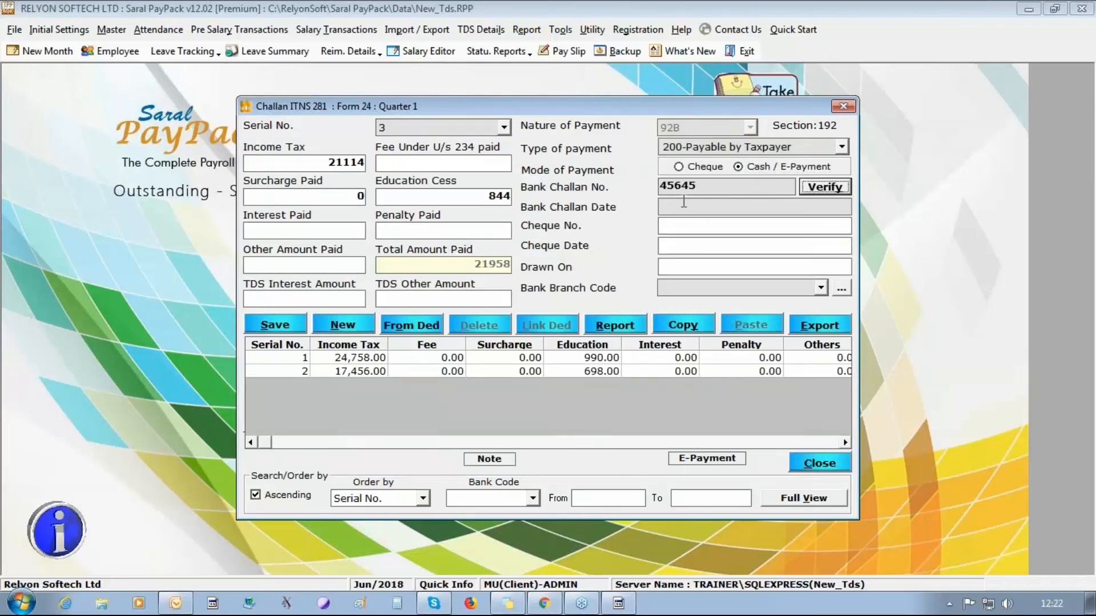
click(709, 182)
key(BackSpace)
text(1)
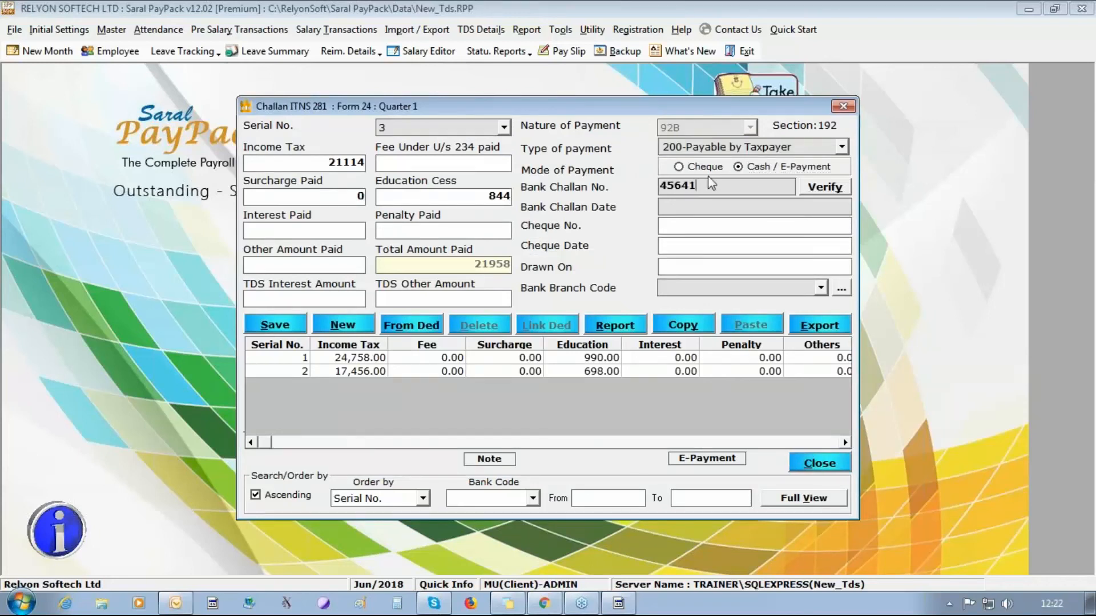
click(697, 206)
text(07/07/2018)
click(810, 288)
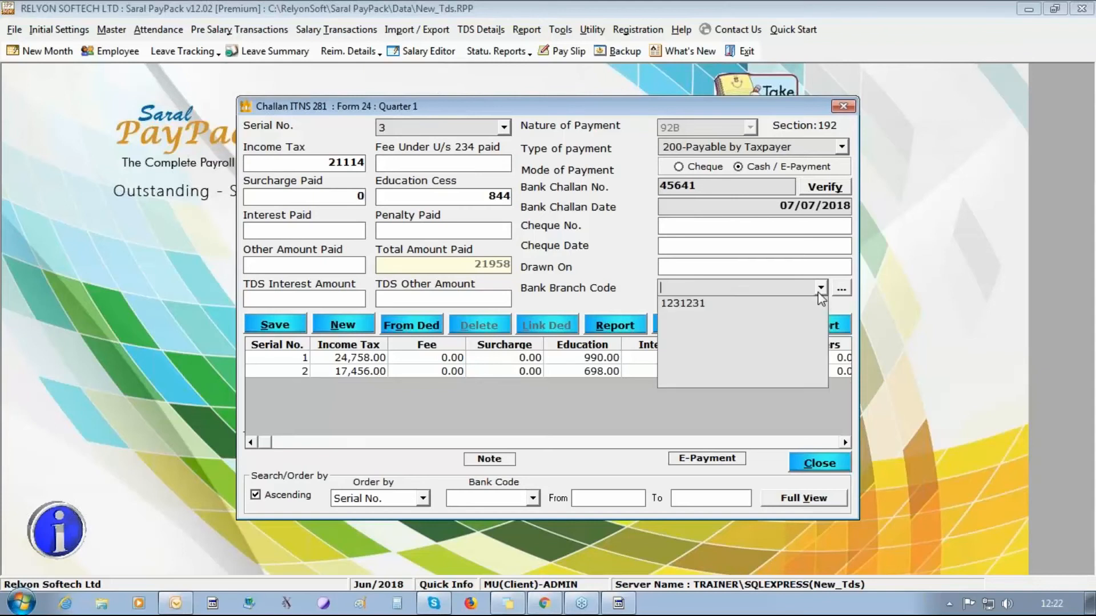
click(804, 305)
click(269, 330)
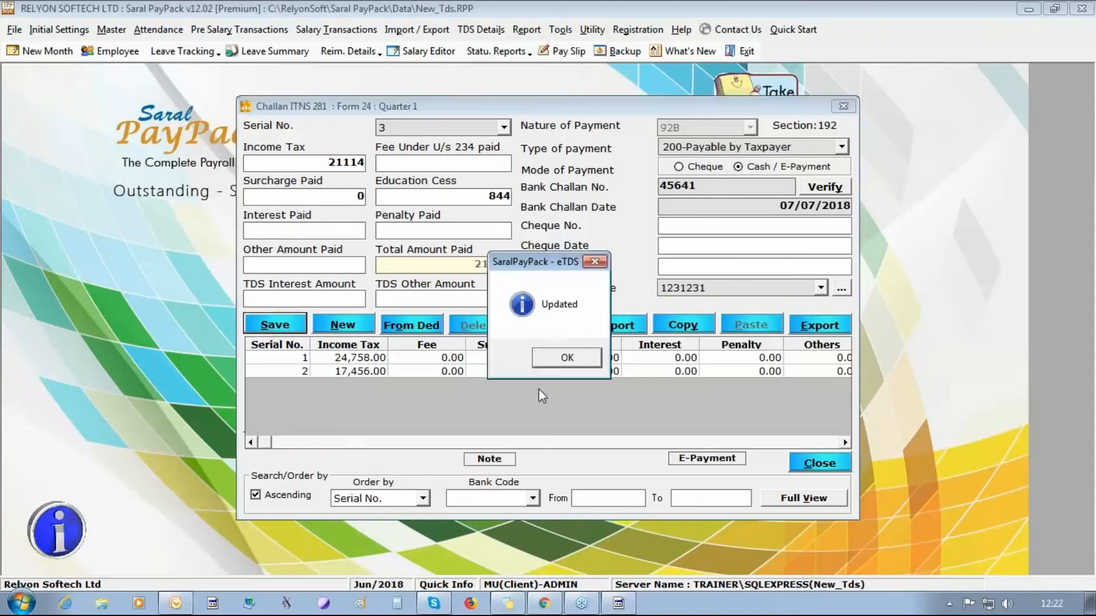
key(Return)
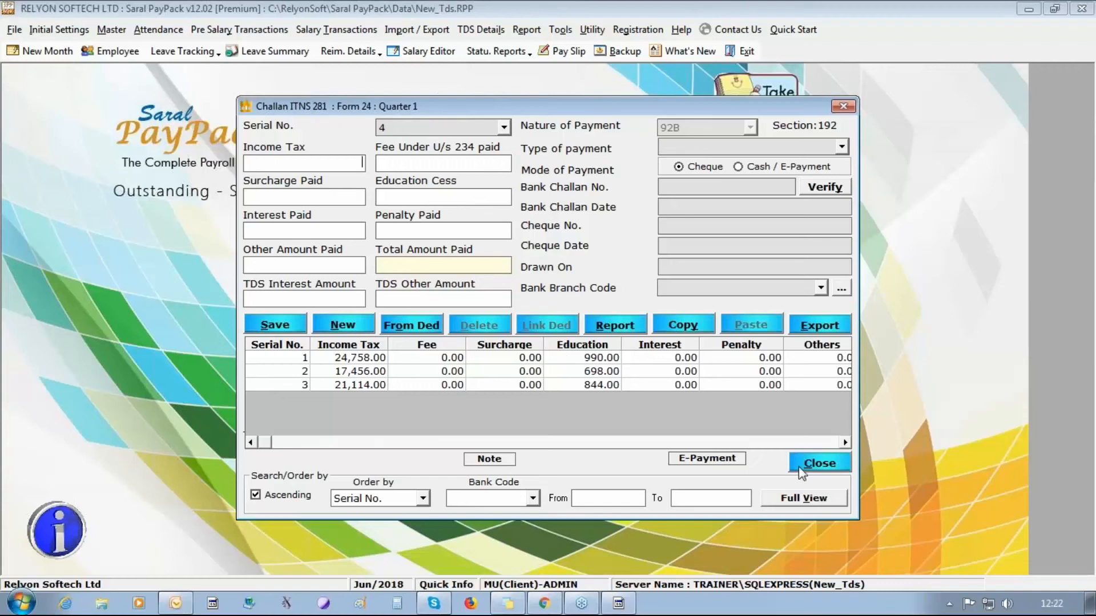
- Close the Quarter 1 challan list, which now holds three challans, and return to e TDS
click(819, 464)
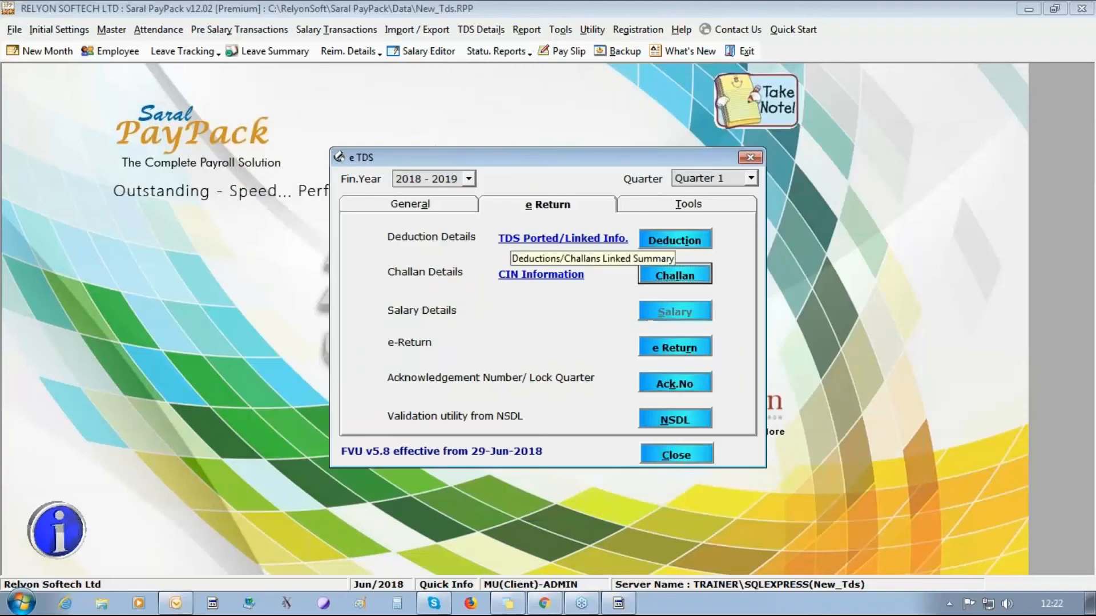
click(512, 239)
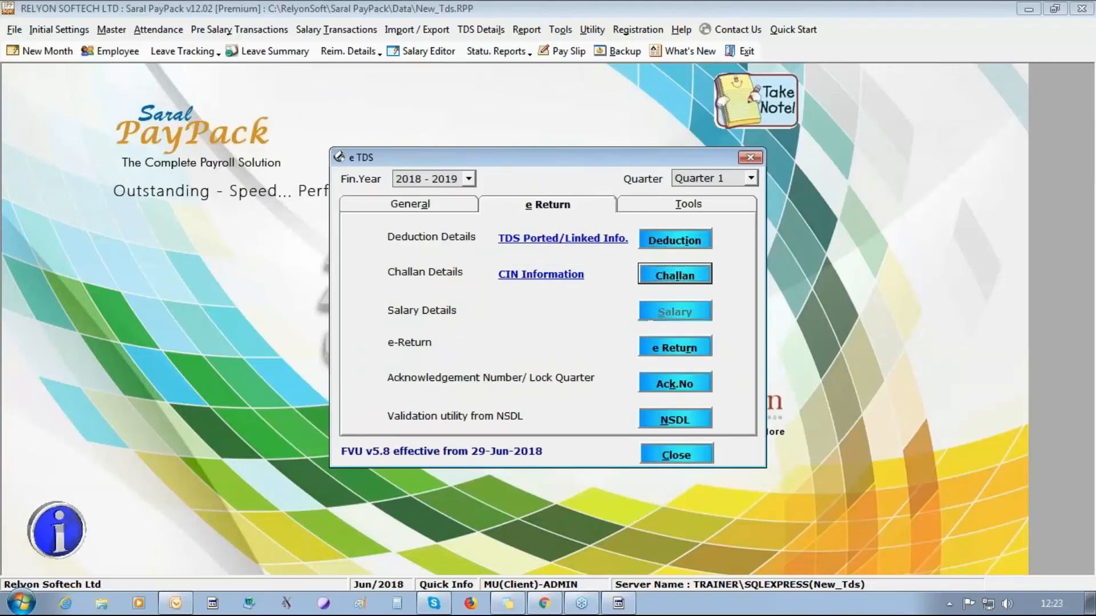
double_click(760, 161)
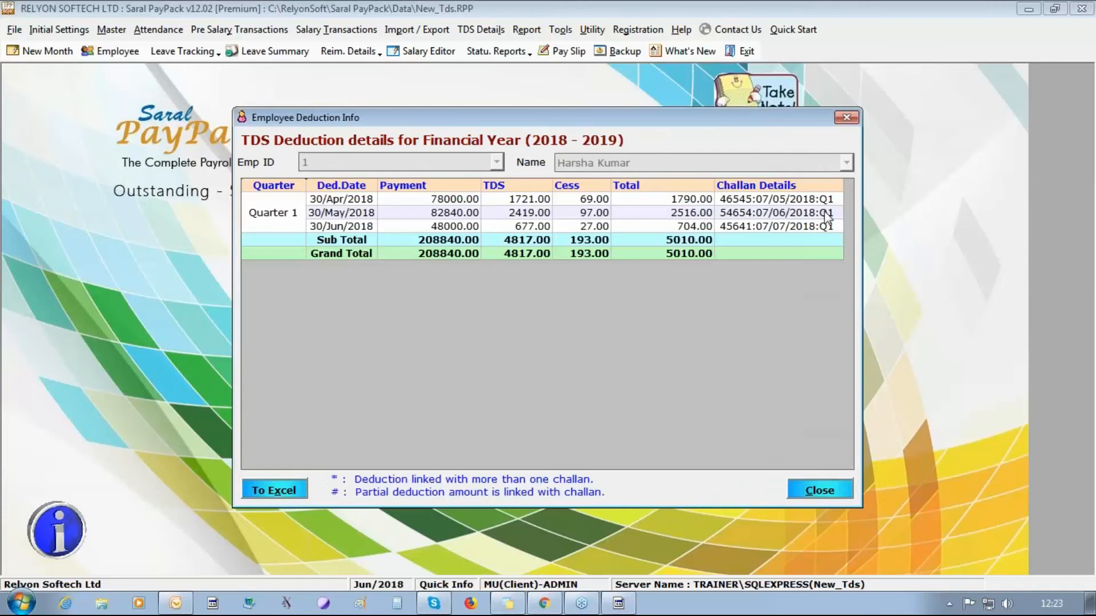
click(829, 492)
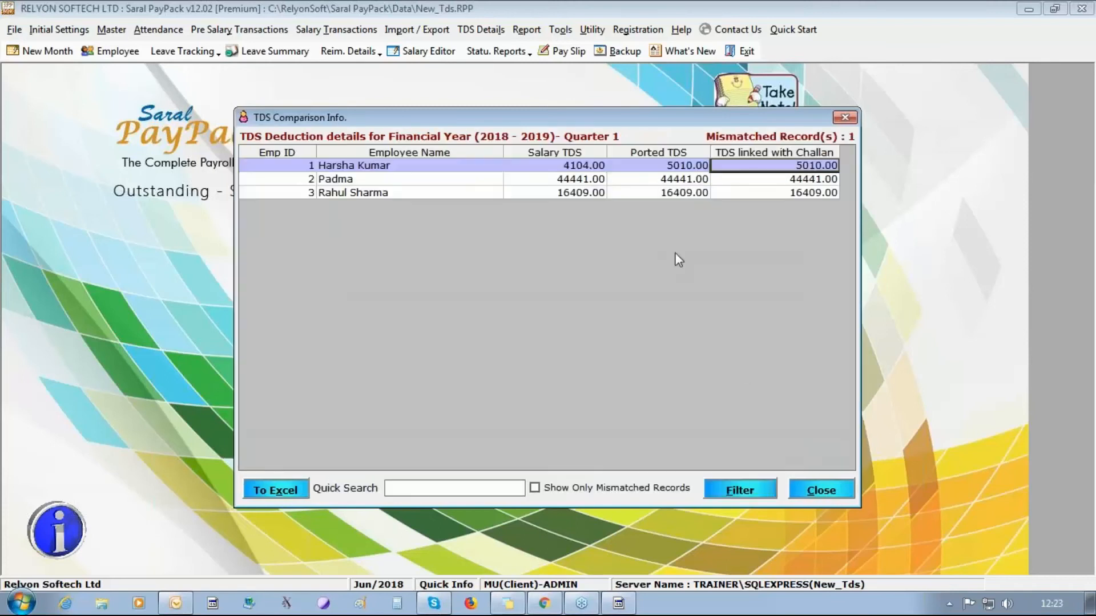
double_click(710, 179)
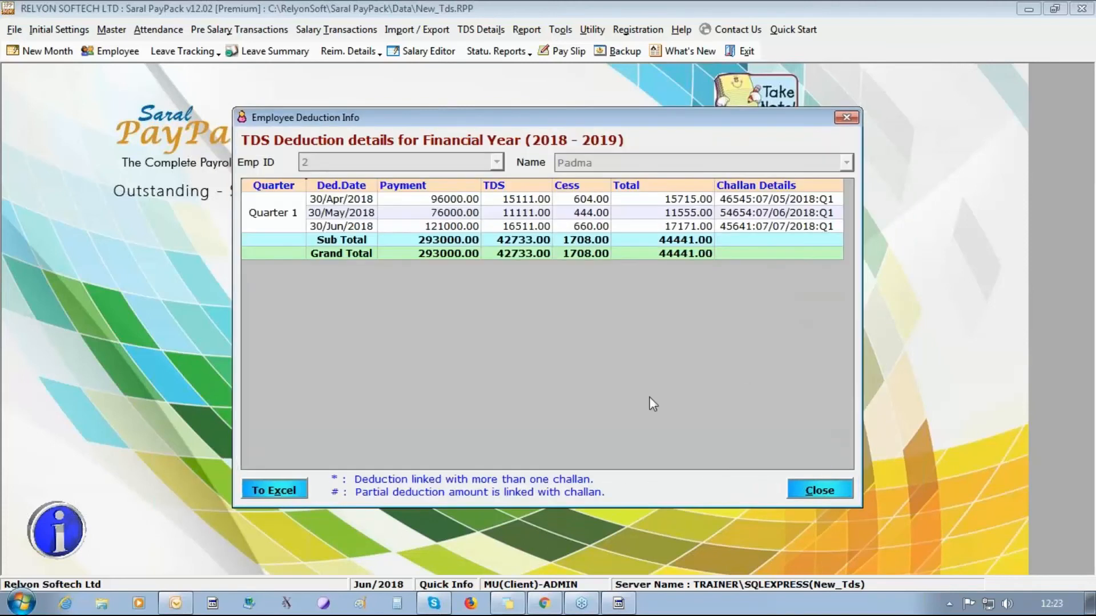
click(810, 491)
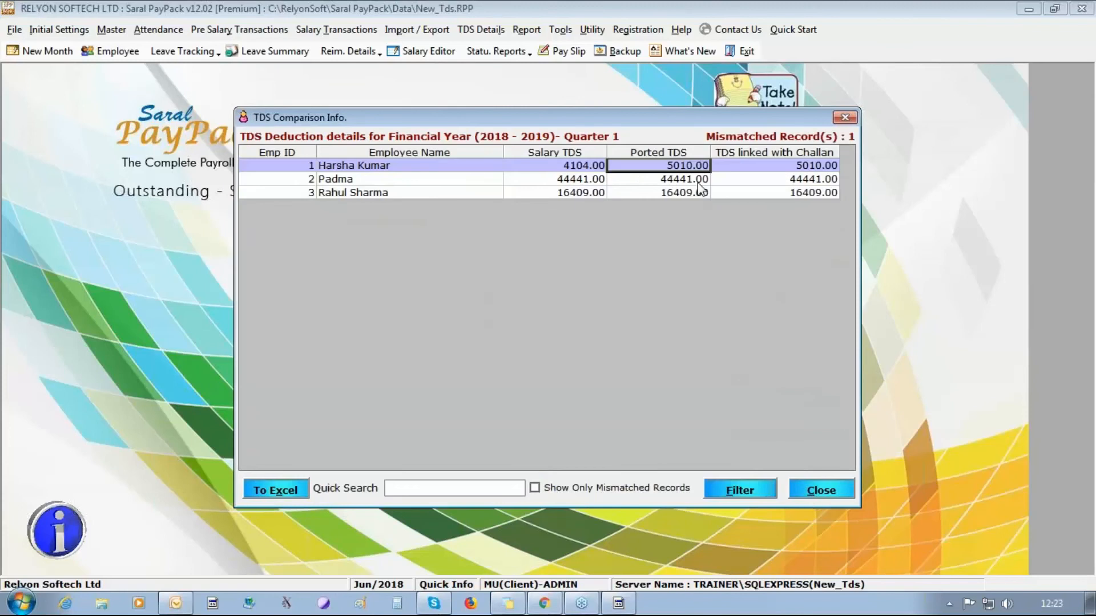
double_click(650, 193)
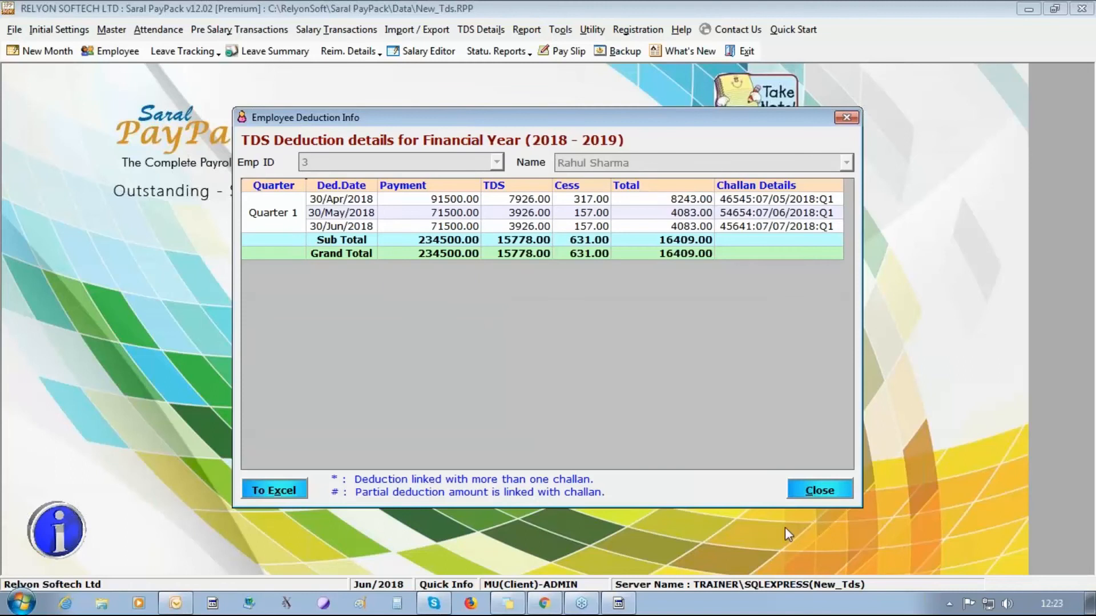
click(822, 490)
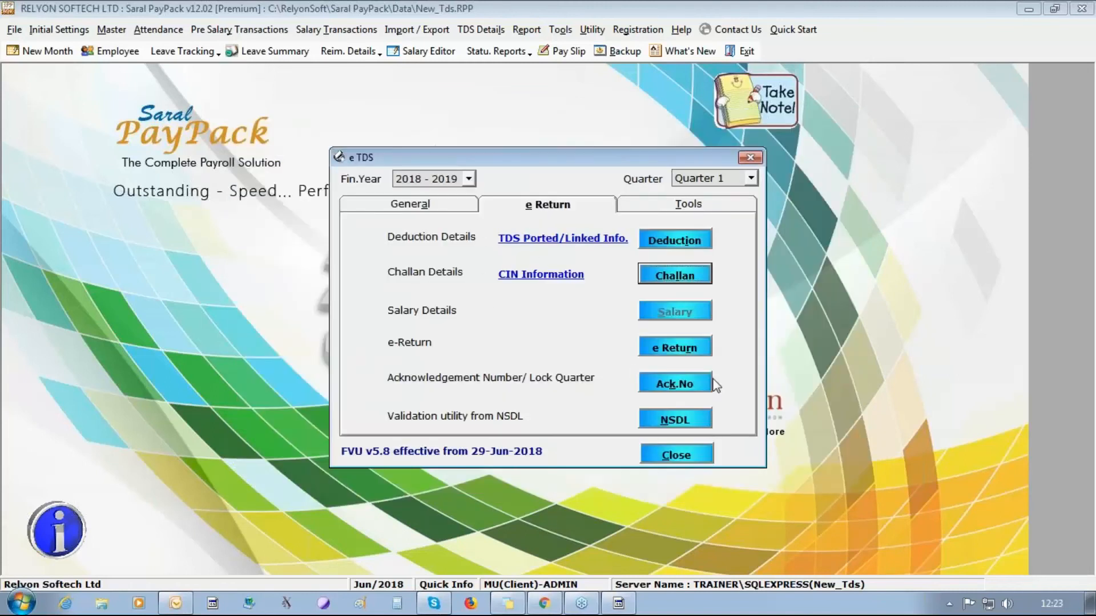
- Download the Quarter 1 challan file by entering the captcha shown
click(706, 351)
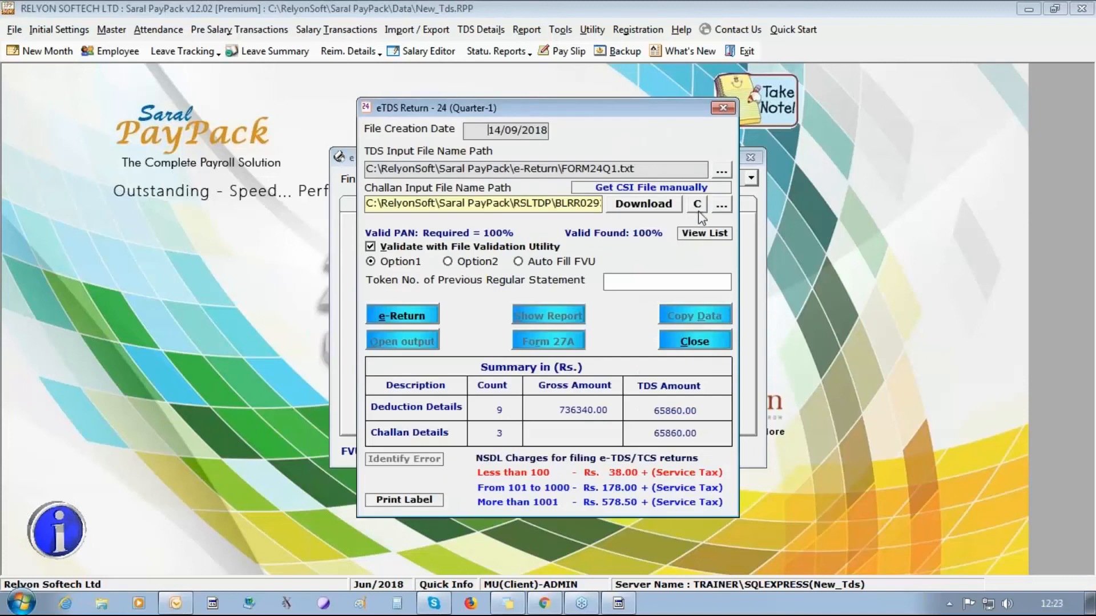
click(642, 207)
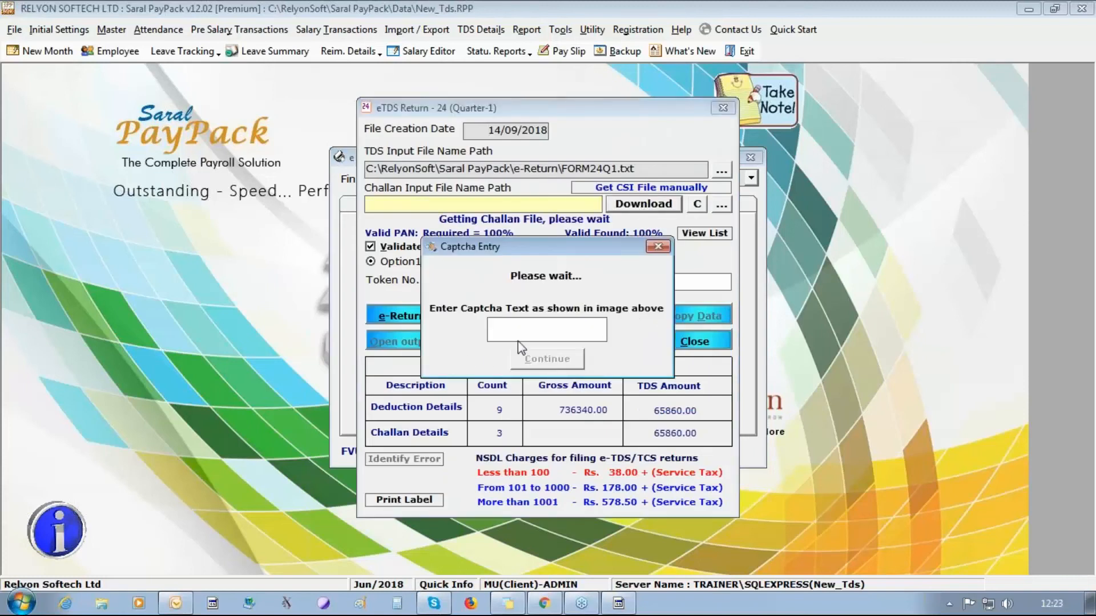
text(V)
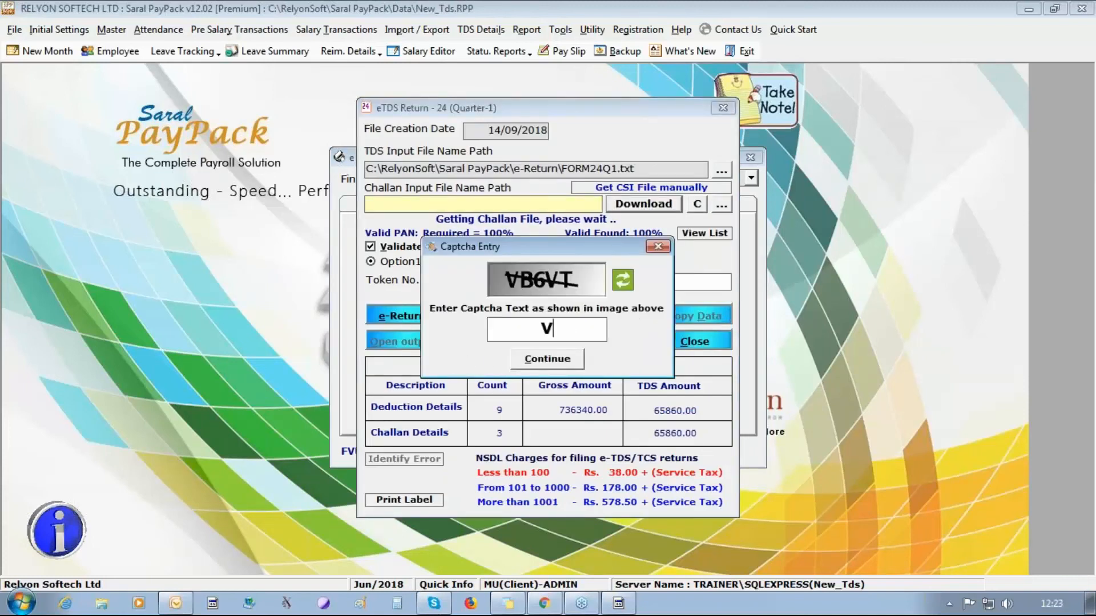
text(B6VT)
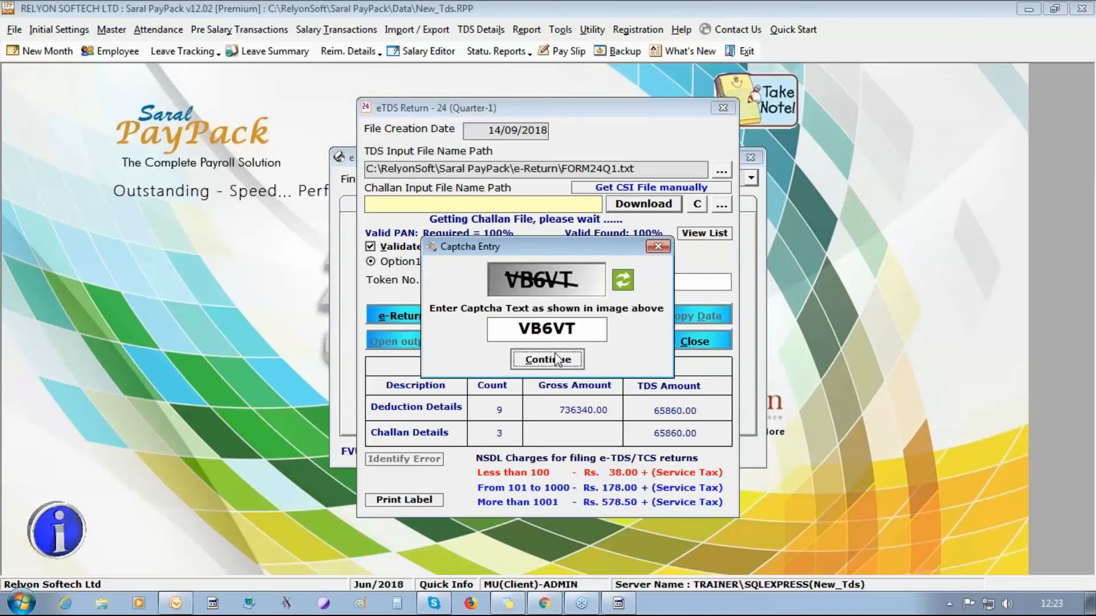
click(568, 364)
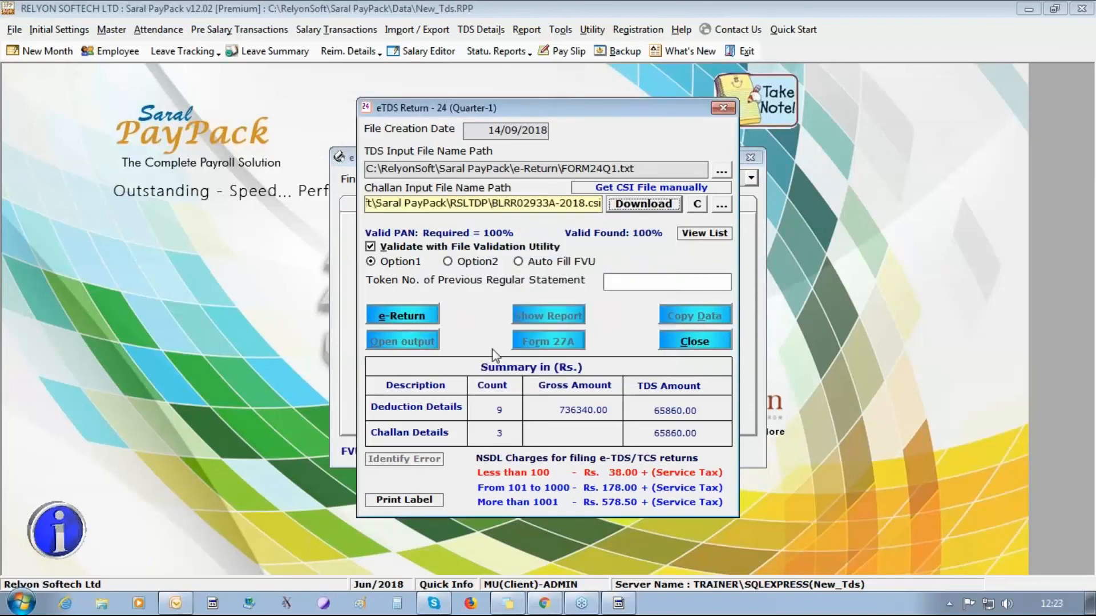
- Generate the Quarter 1 Form 24 e-return without a previous token, dismissing the validation messages
click(403, 320)
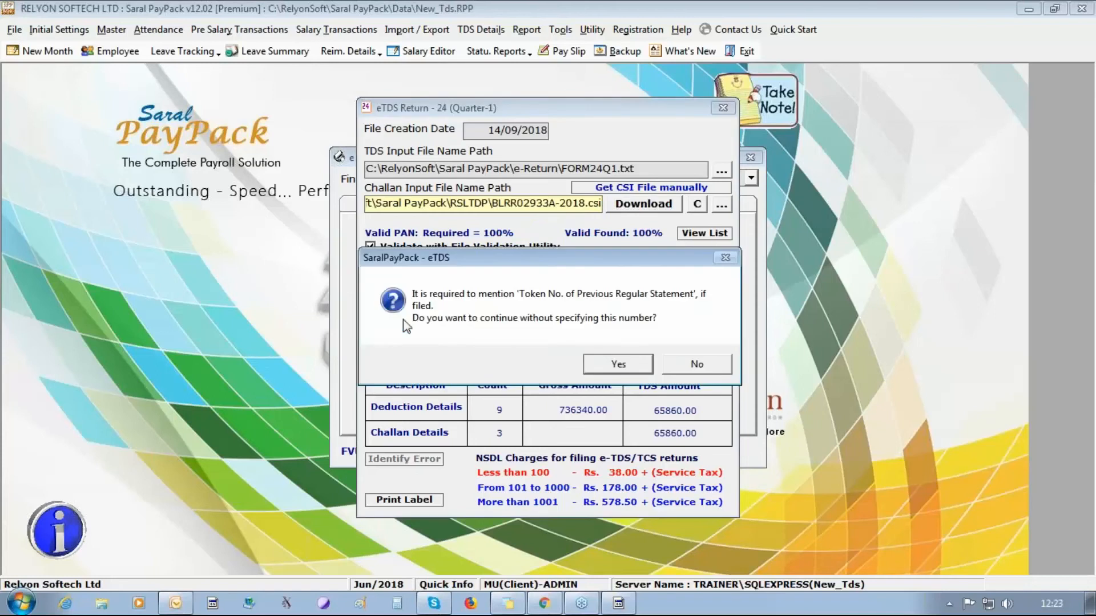
click(606, 368)
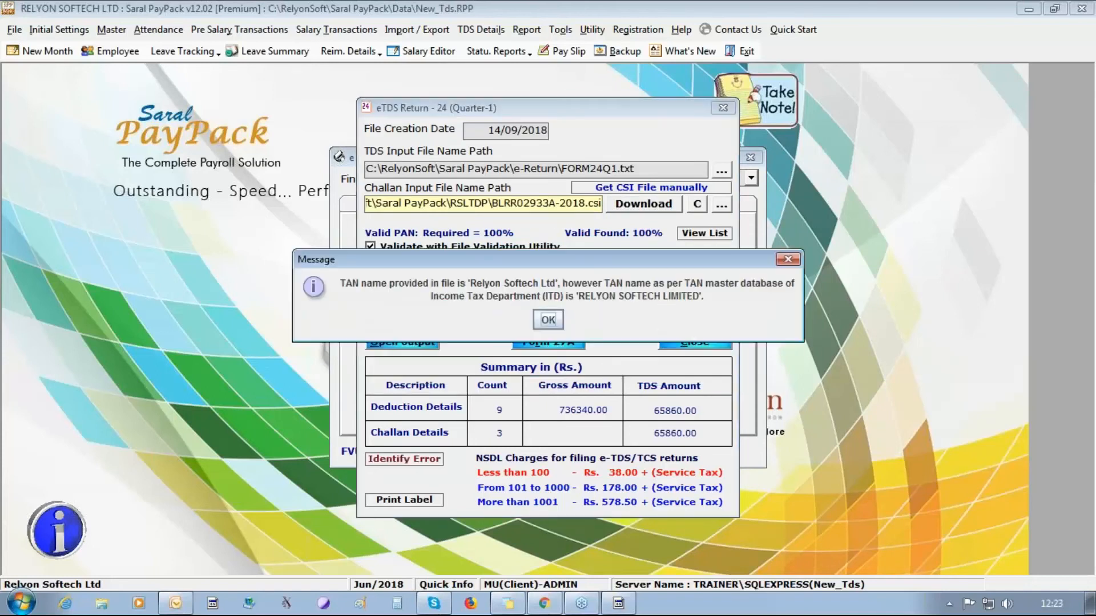
click(557, 322)
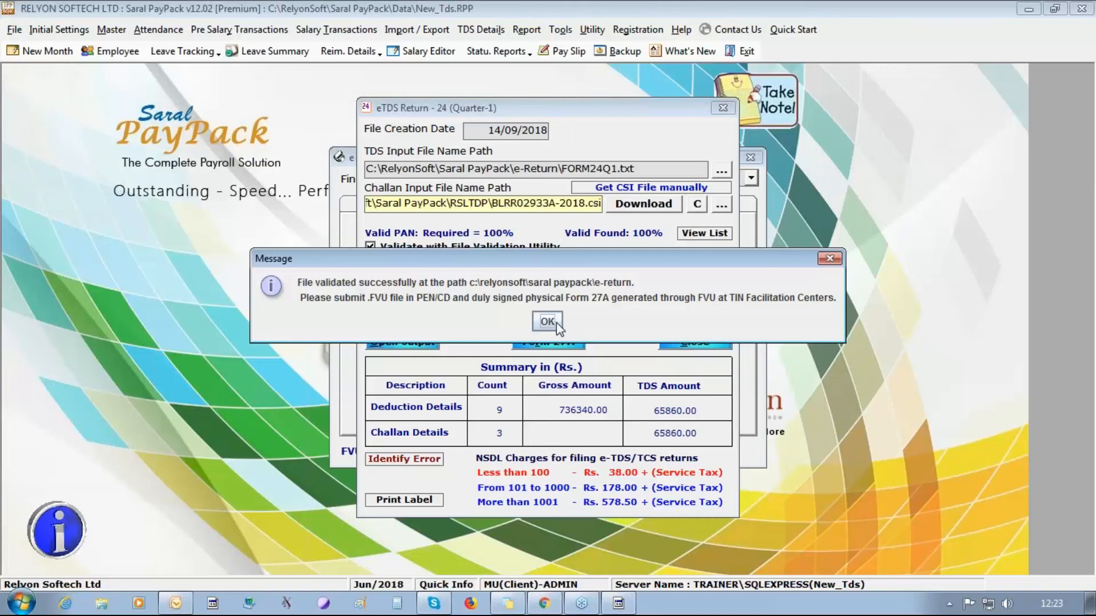
click(548, 322)
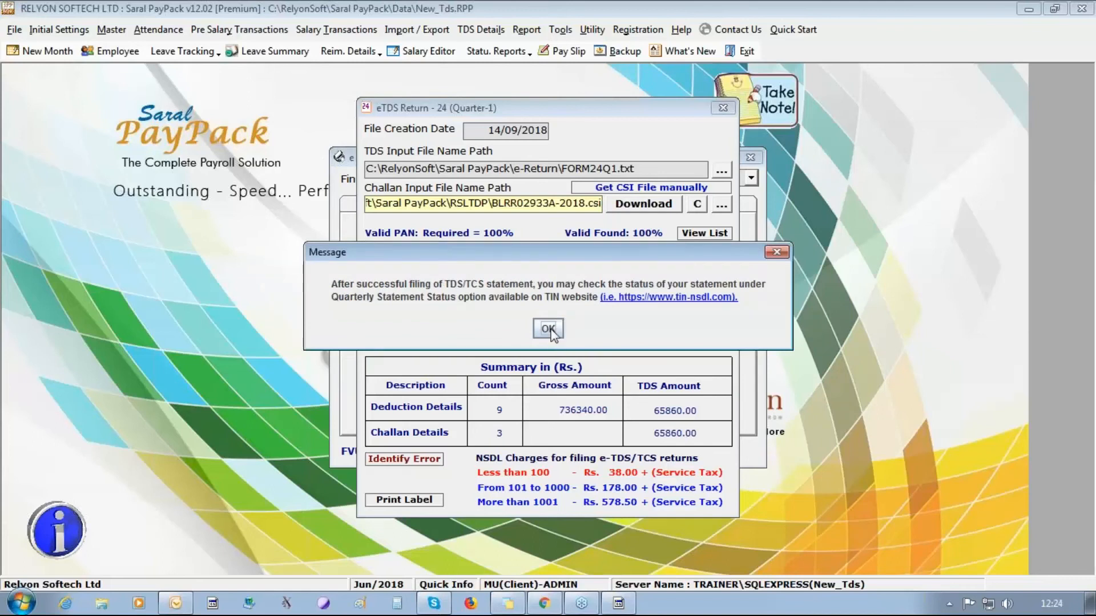
click(550, 329)
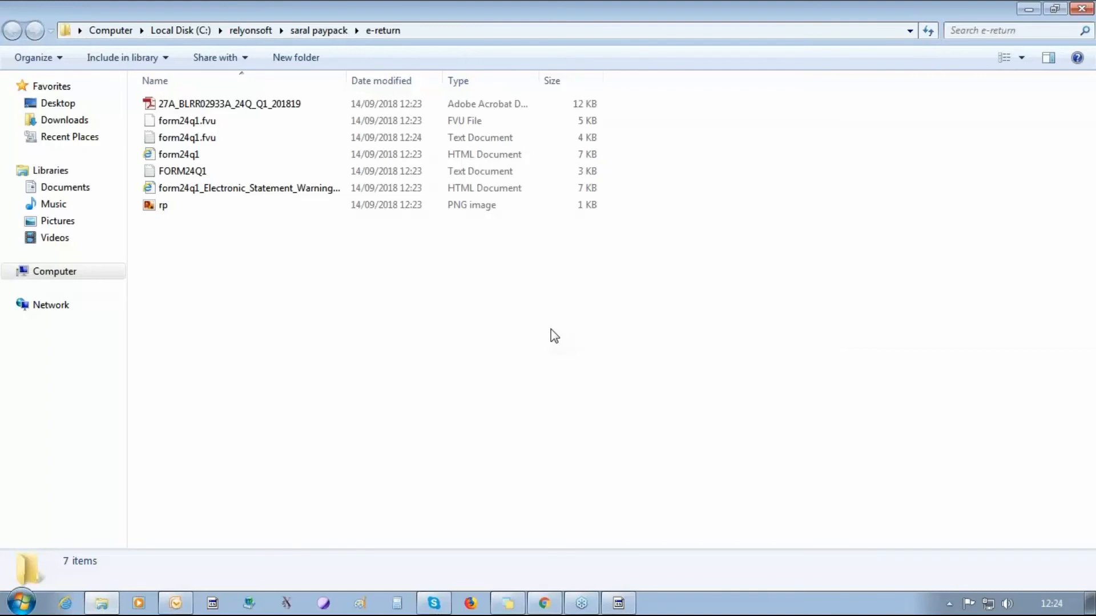
- In the C:\relyonsoft\saral paypack\e-return folder, select the Form 27A PDF and form24q1.fvu files
click(428, 32)
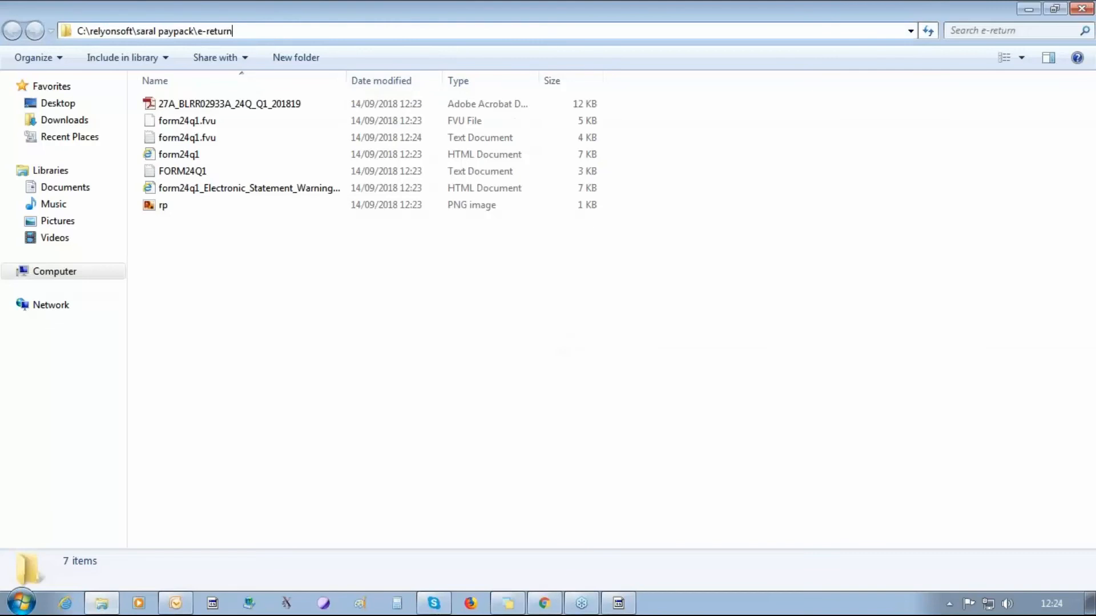
drag(234, 31, 8, 43)
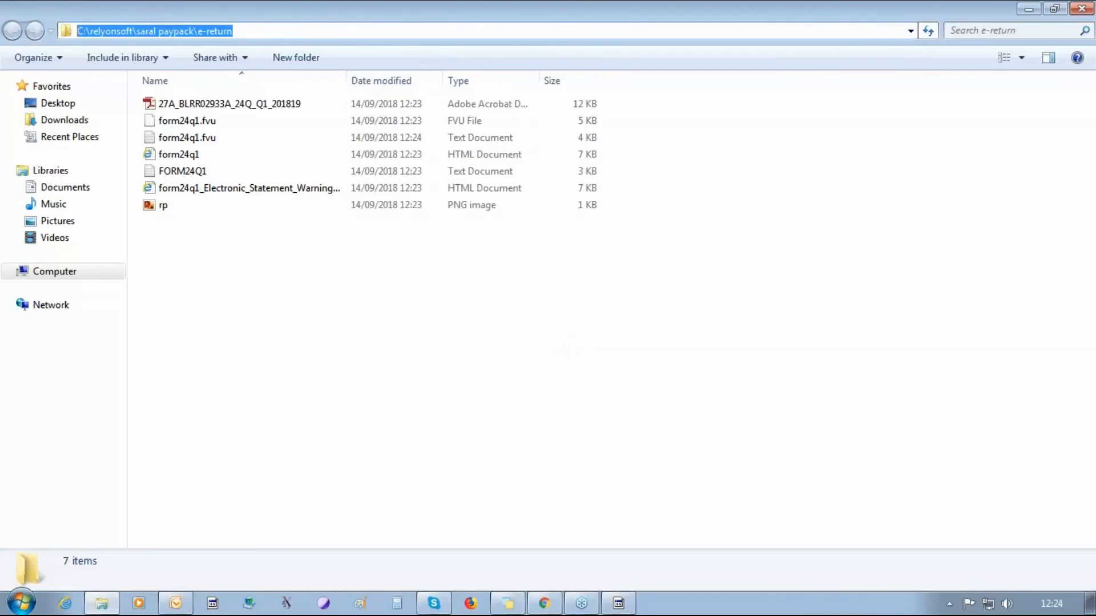
click(203, 105)
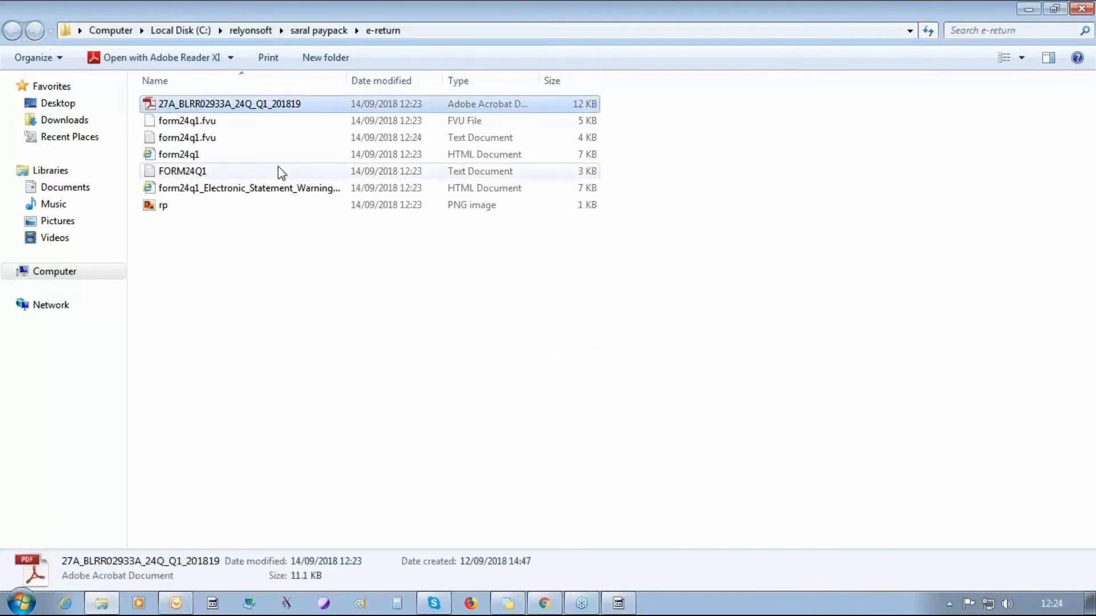
click(188, 119)
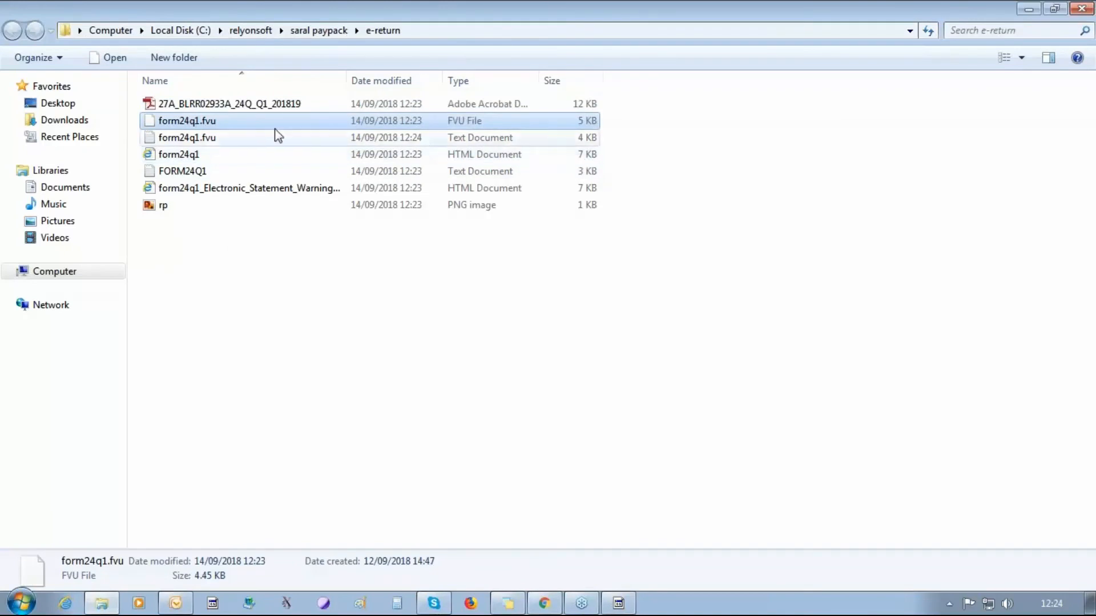
right_click(258, 107)
- View Form 27A in Adobe Reader, then close it, the e-return folder and the Quarter 1 return window
click(342, 116)
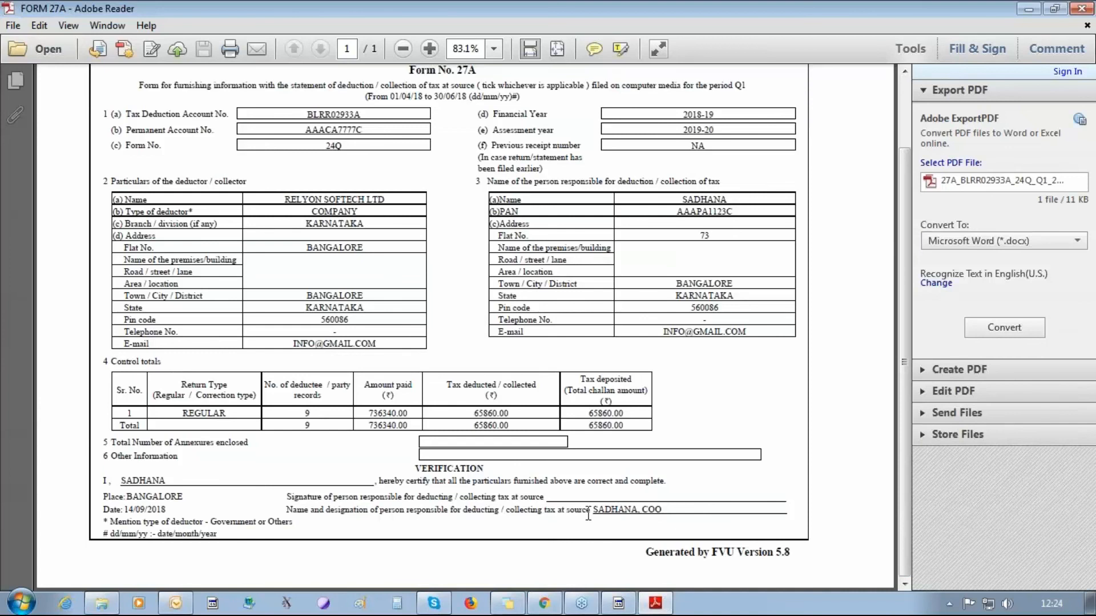
click(1088, 8)
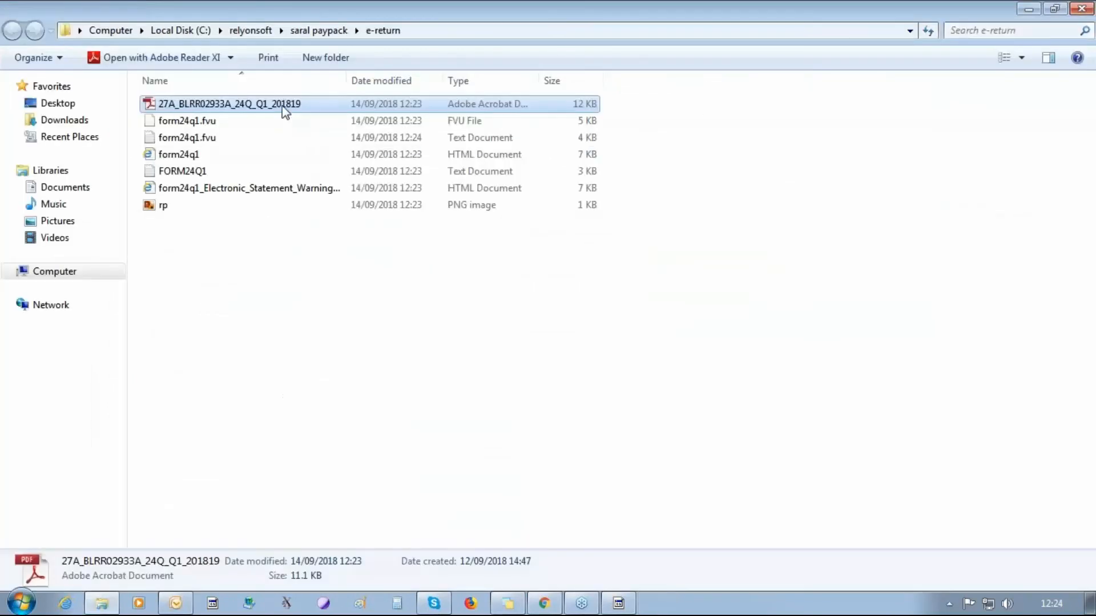
click(209, 121)
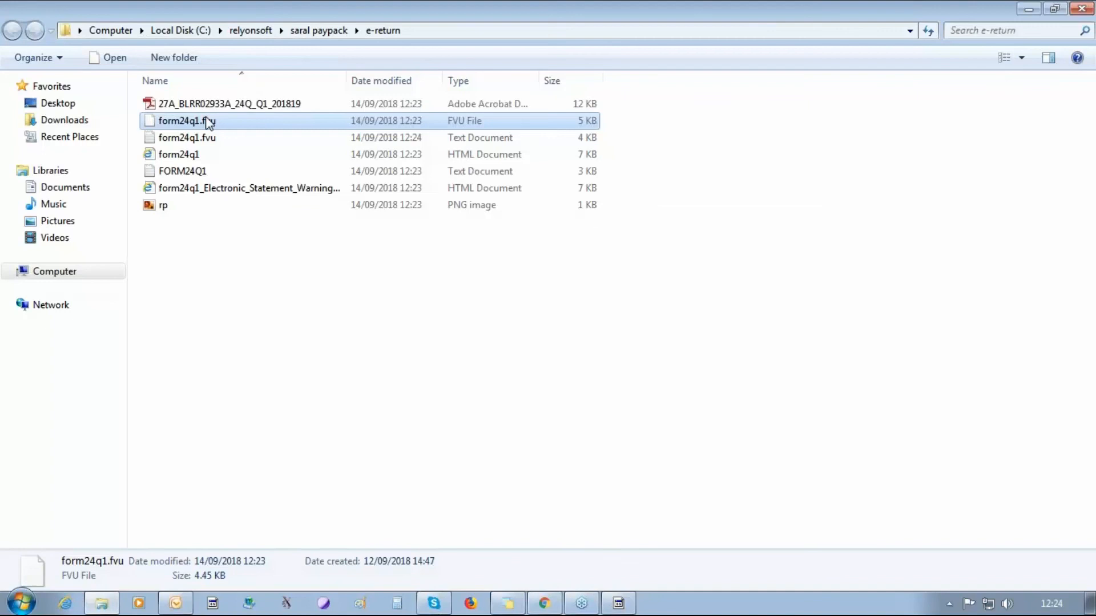
click(1078, 9)
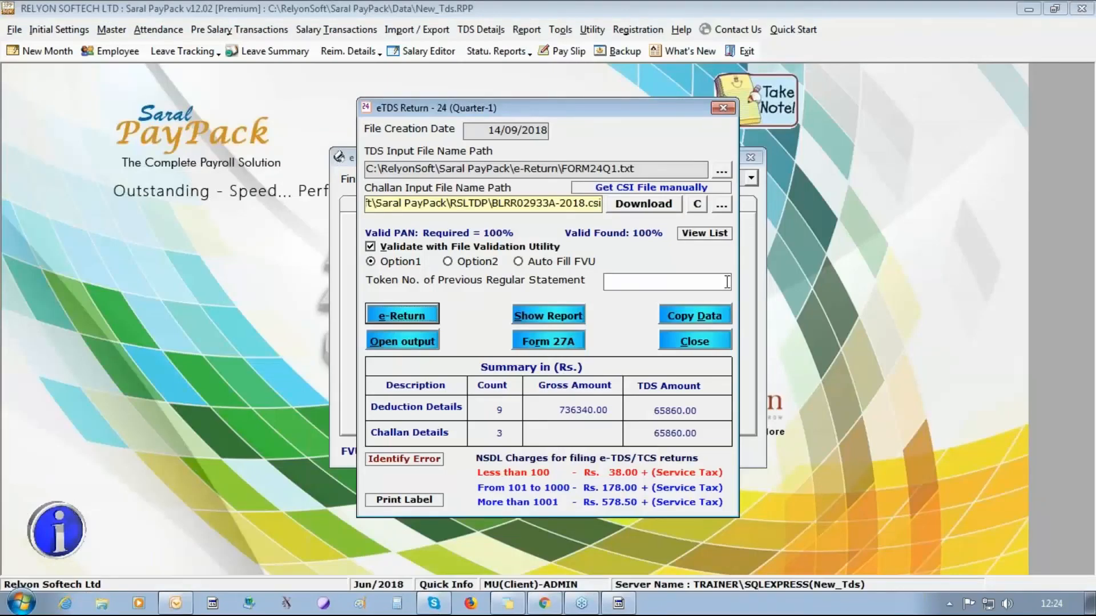
click(722, 109)
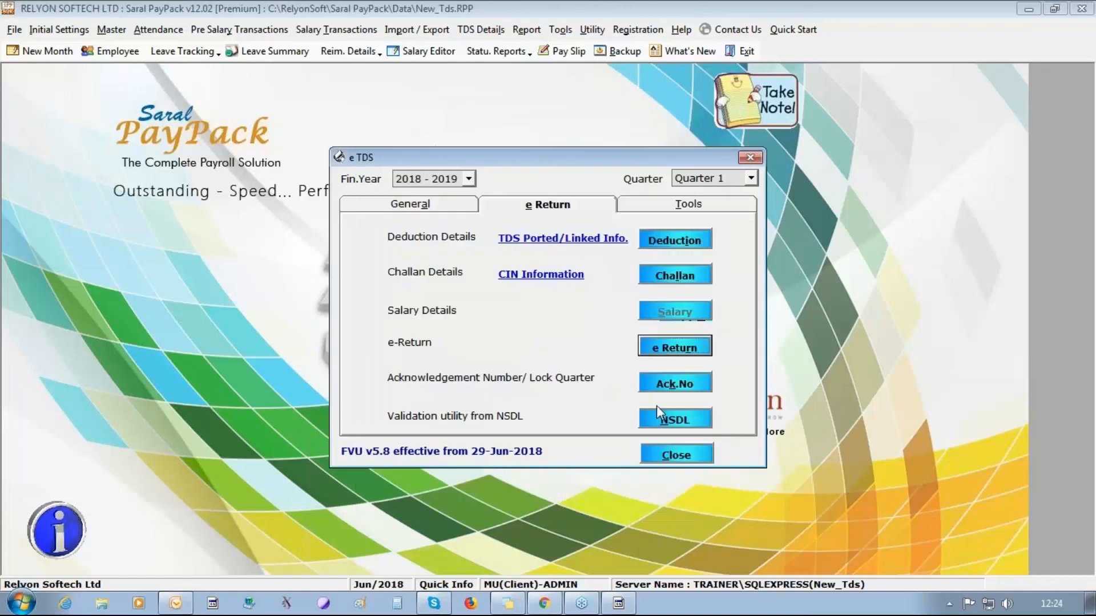
click(674, 383)
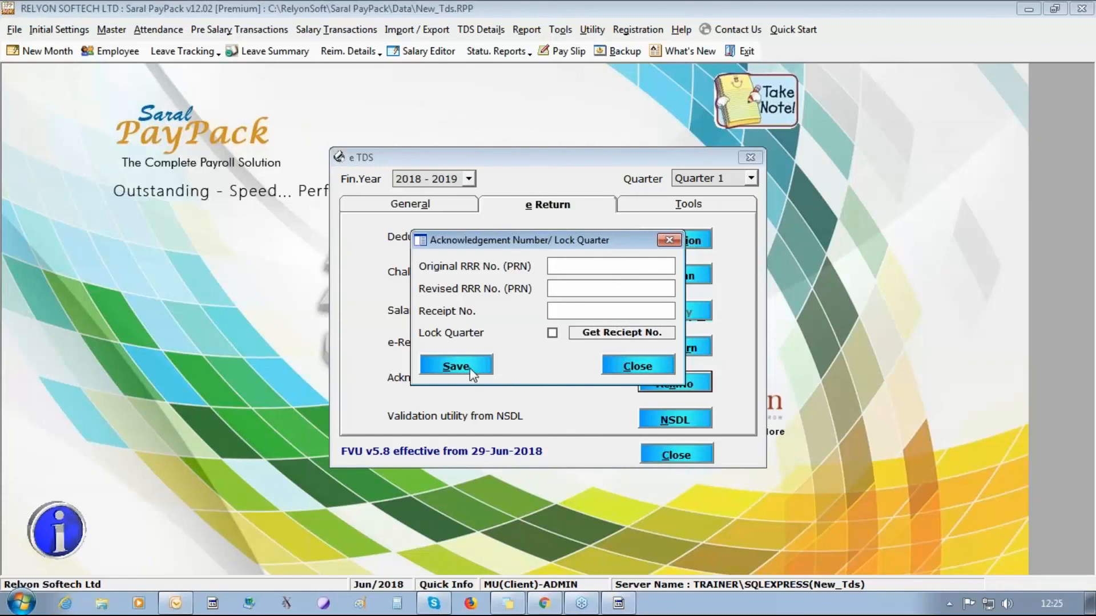
click(485, 368)
click(606, 352)
click(633, 368)
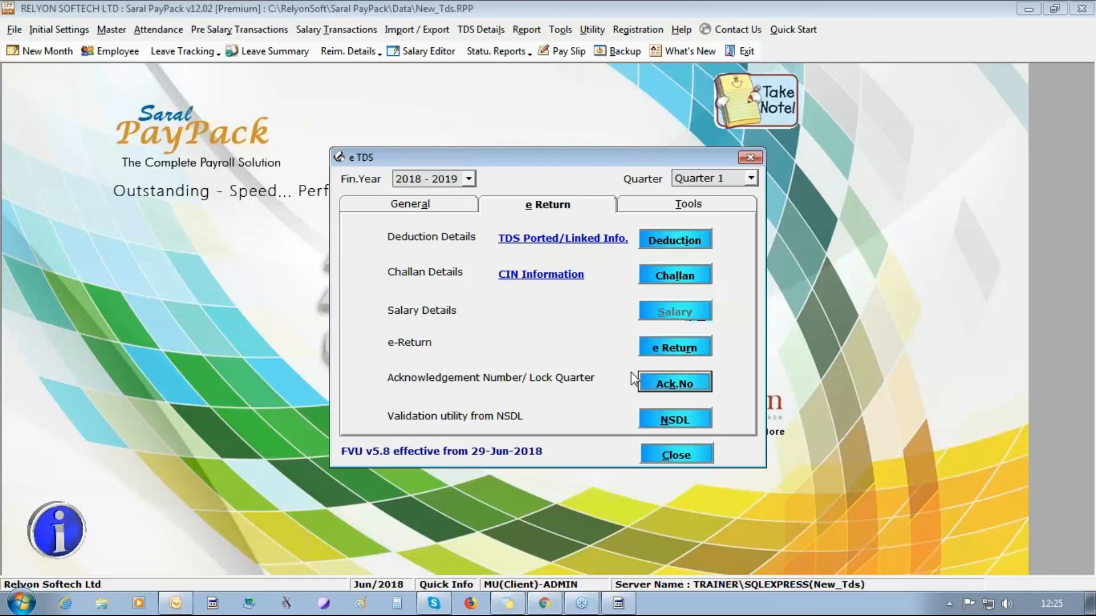
- Open the recent TDS.RPP sample company, dismissing the audit and backup warnings
click(679, 455)
click(14, 29)
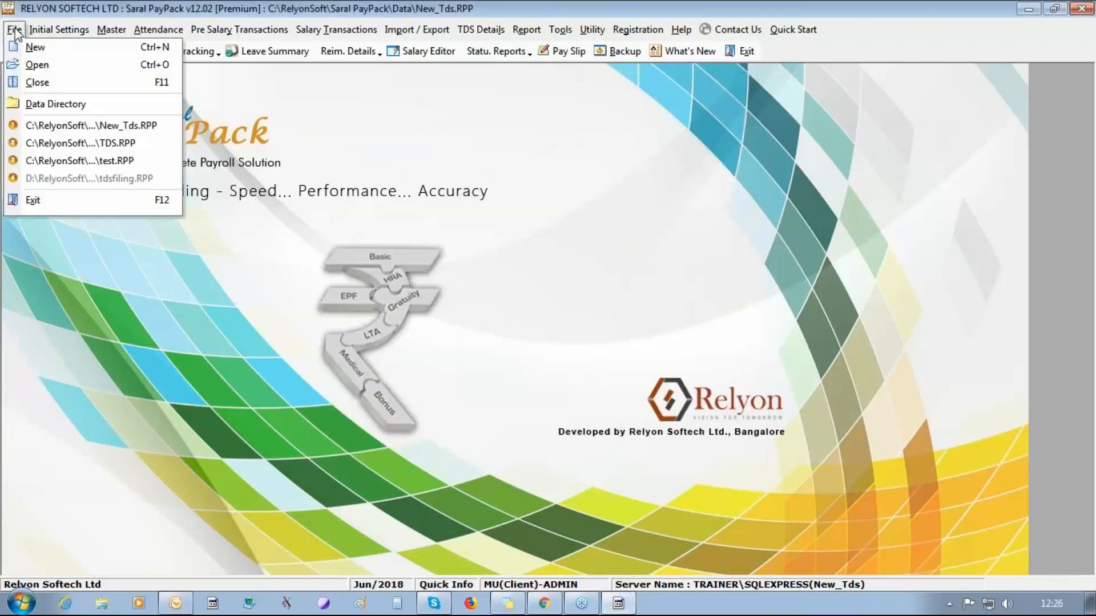
click(107, 144)
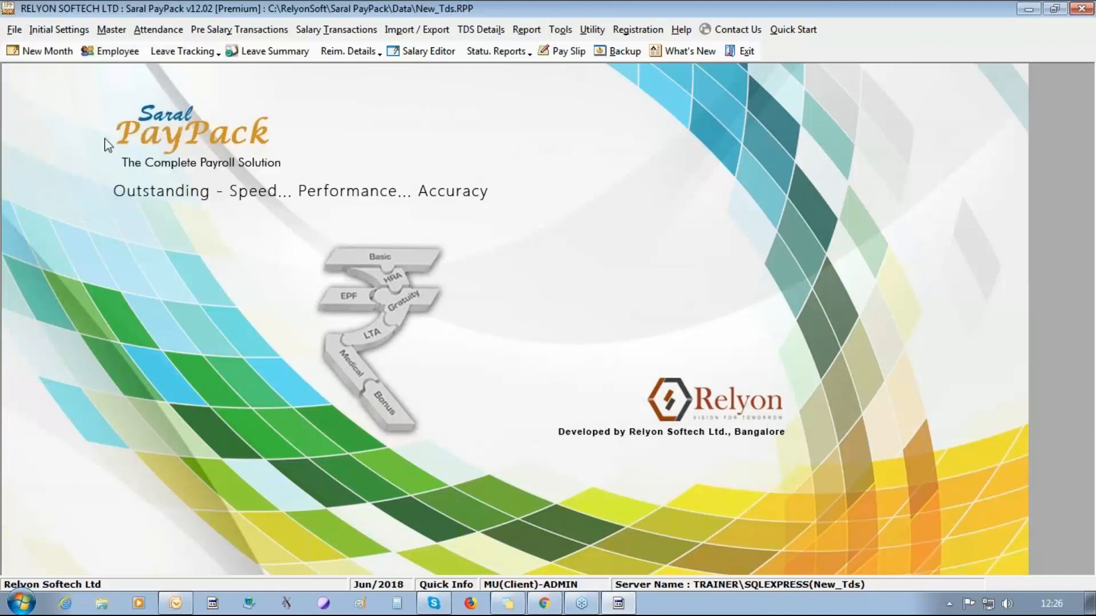
click(685, 357)
click(646, 353)
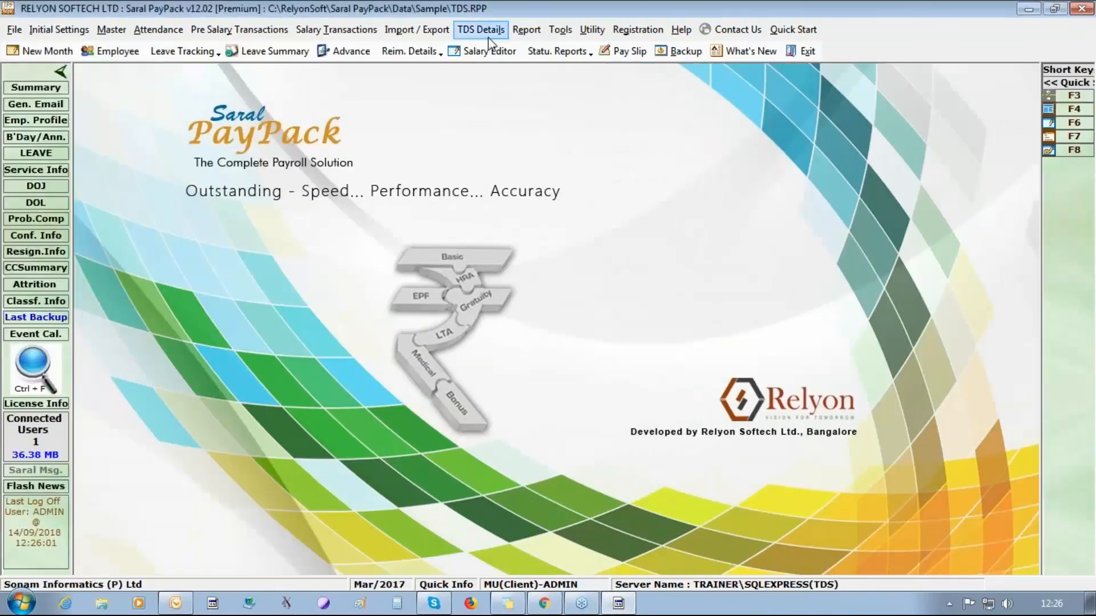
- Open the Form 24 salary details for financial year 2016-2017, Quarter 4
click(481, 29)
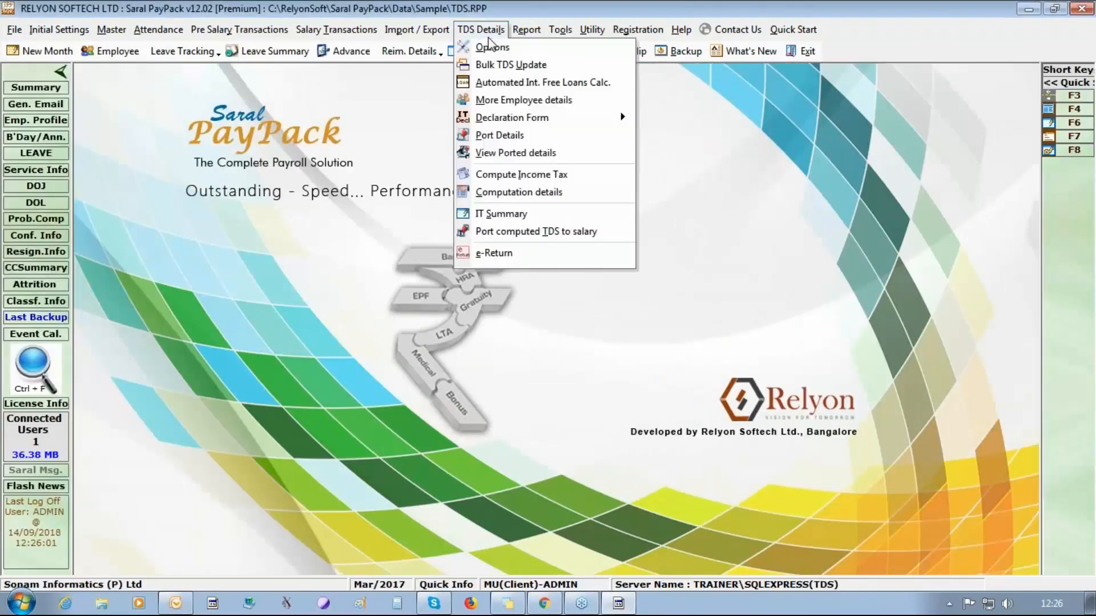
click(538, 258)
click(469, 179)
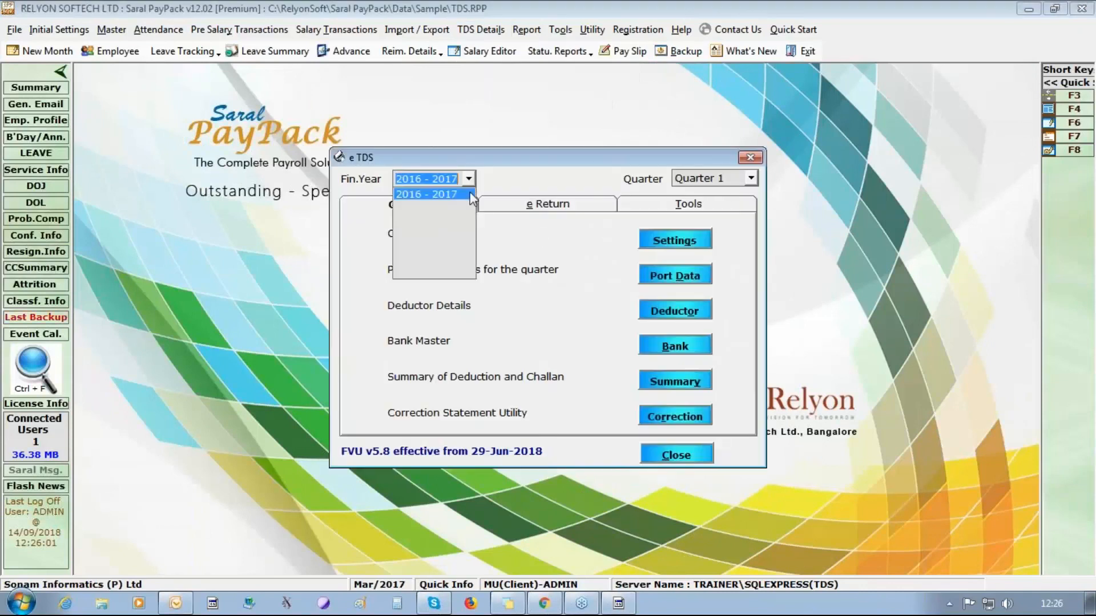
click(751, 178)
click(751, 178)
click(730, 228)
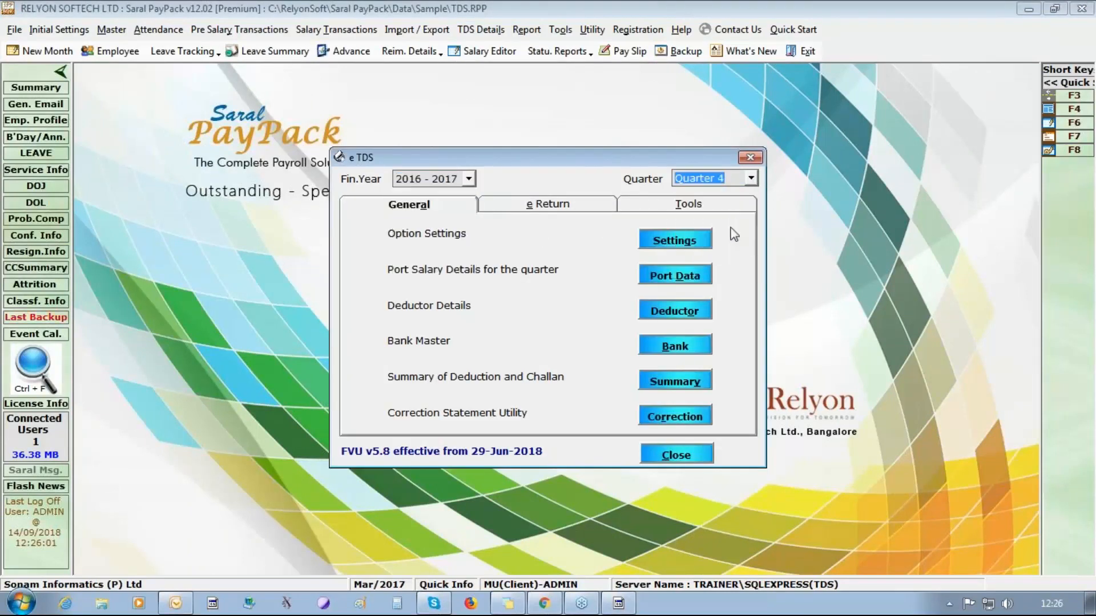
click(550, 204)
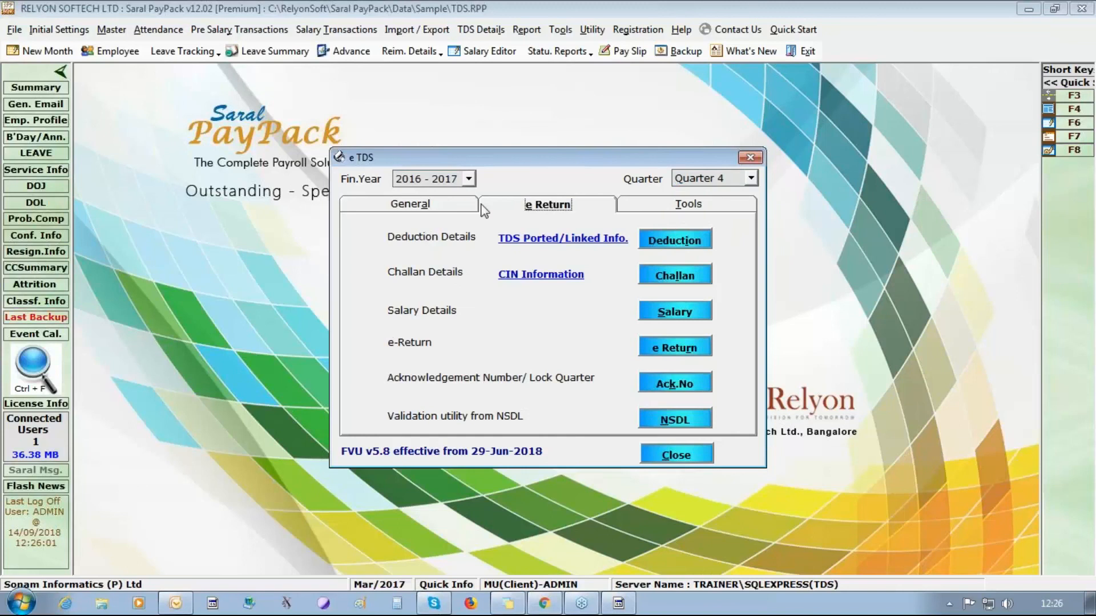
click(672, 312)
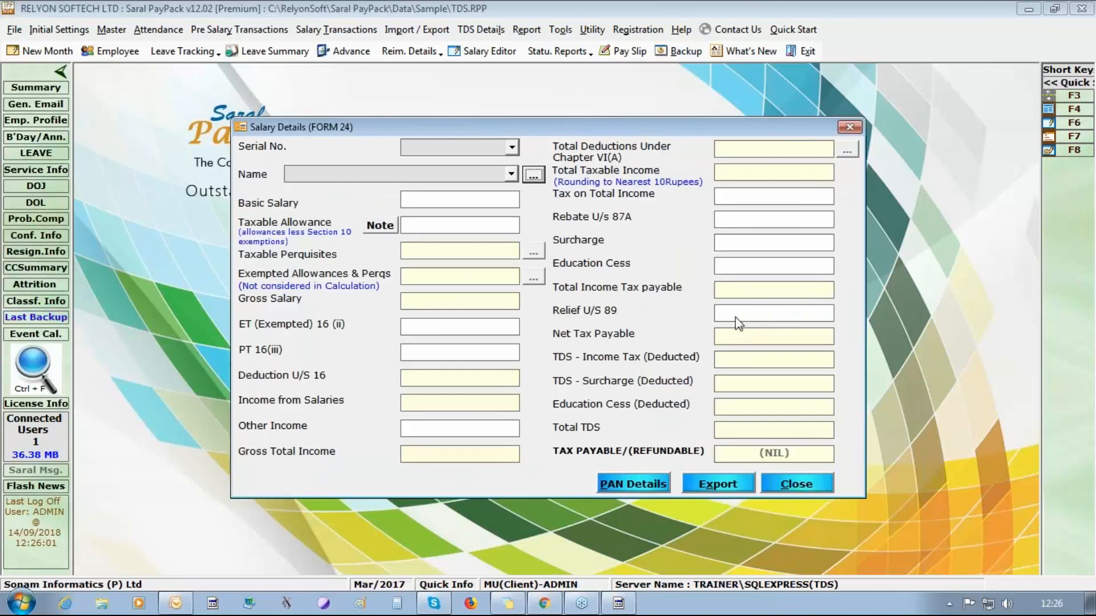
- Load serial 46's salary record and check its Chapter VI(A) deduction breakdown
click(513, 148)
click(493, 163)
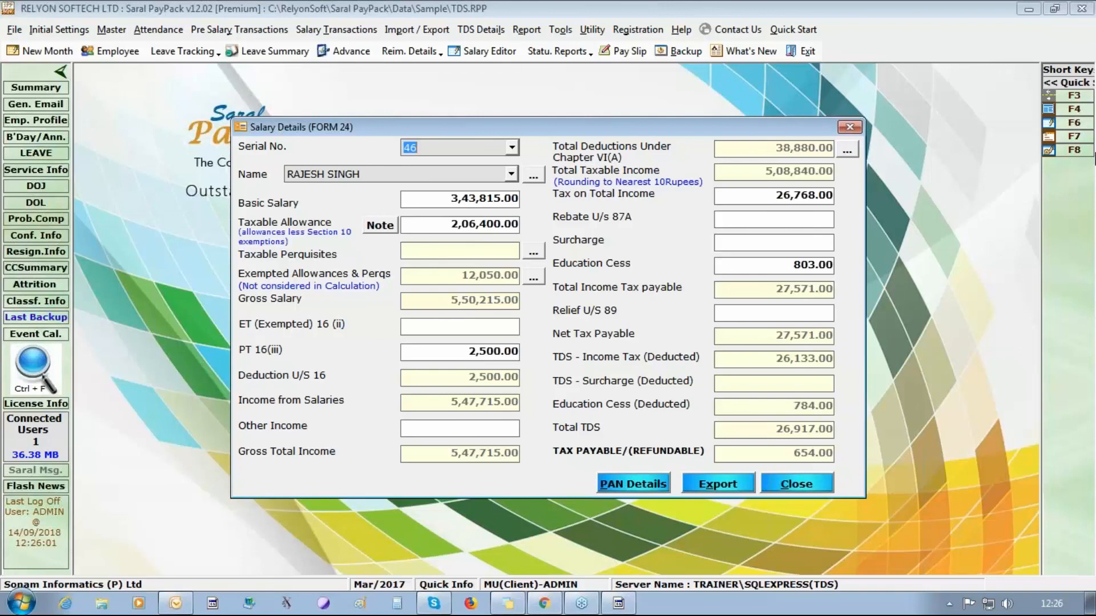
click(847, 150)
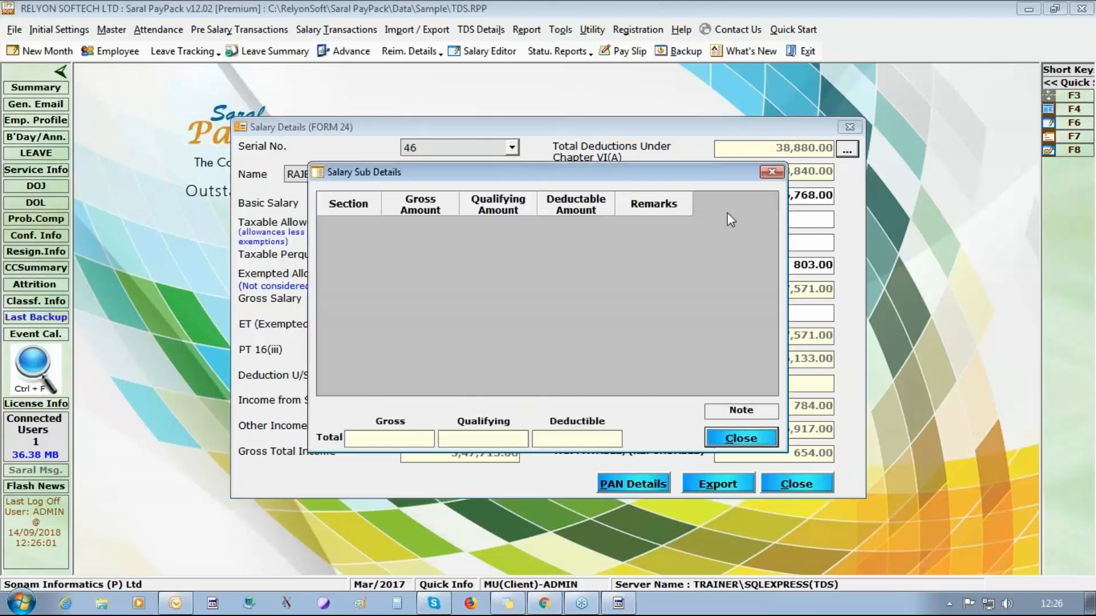
click(774, 173)
drag(421, 224, 517, 224)
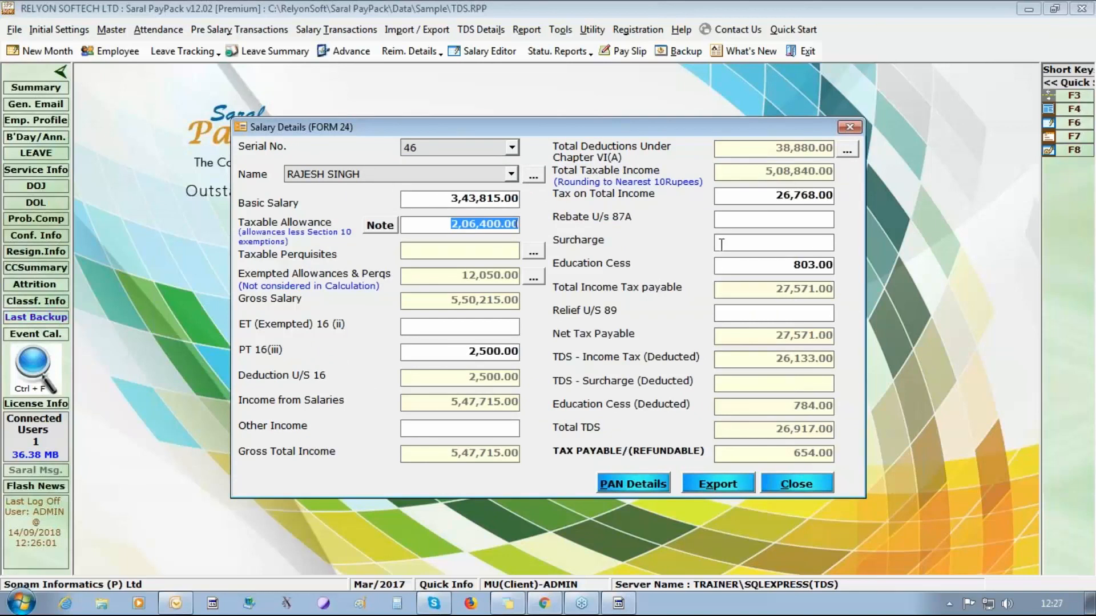
- Load serial 45's salary record and check its exempted allowances breakdown
click(511, 148)
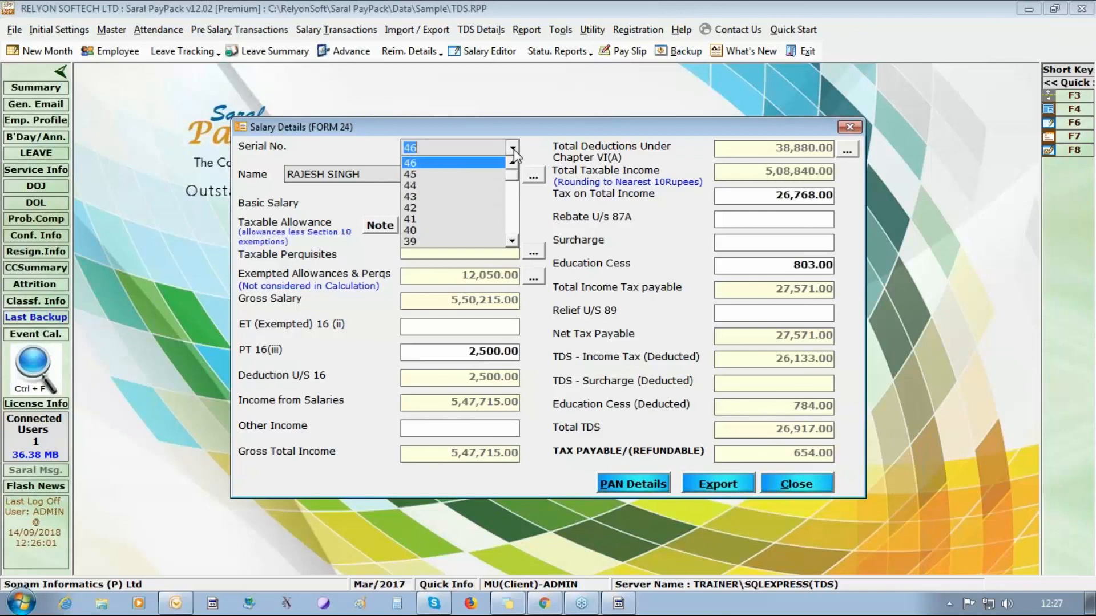
click(475, 177)
key(Down)
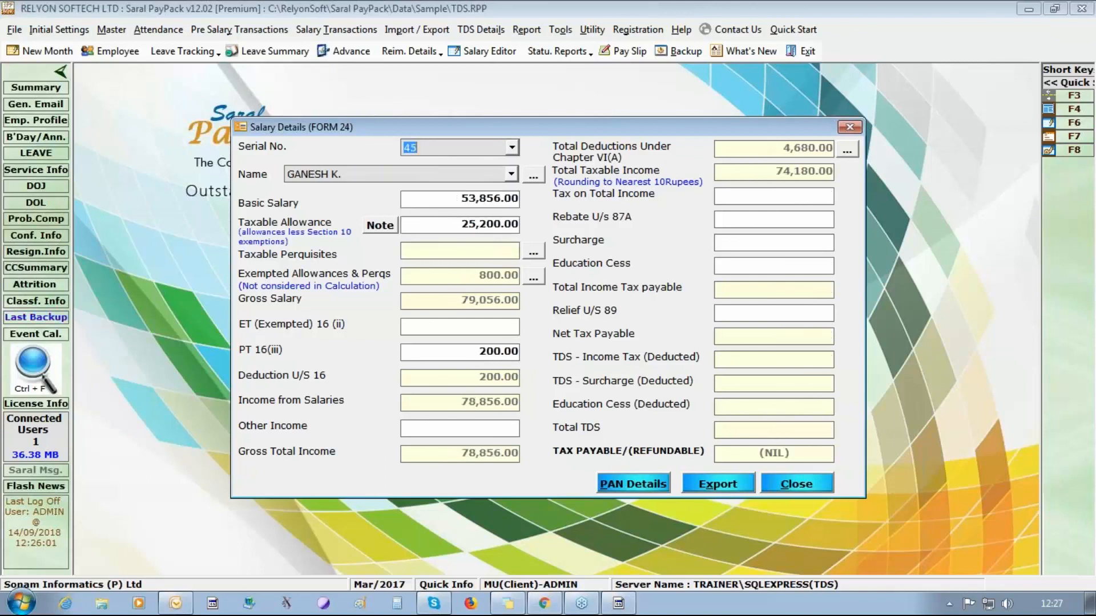
key(Up)
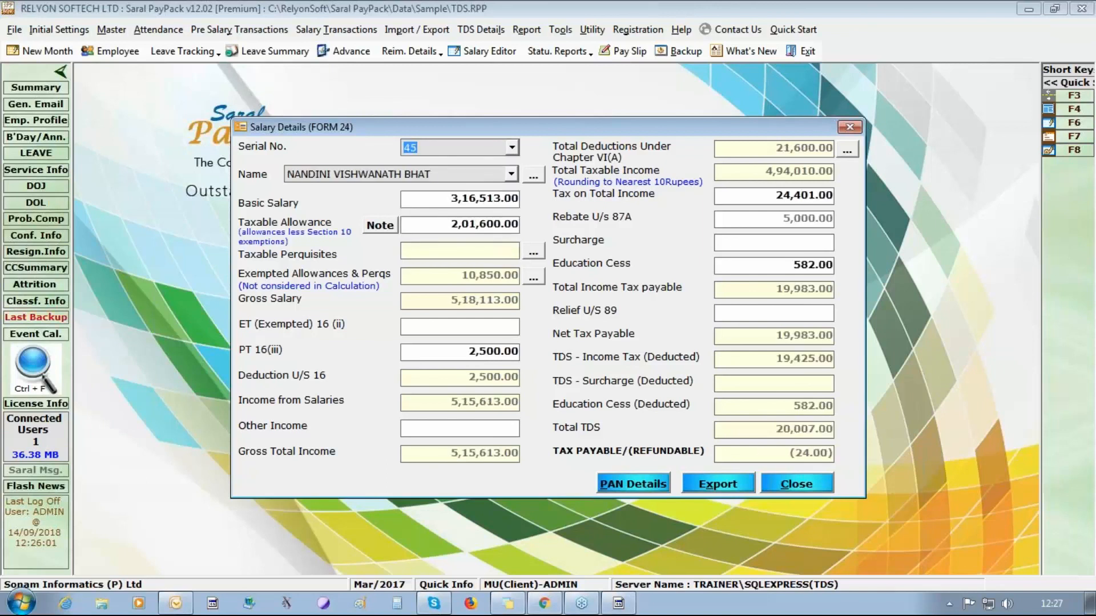
click(532, 278)
click(772, 186)
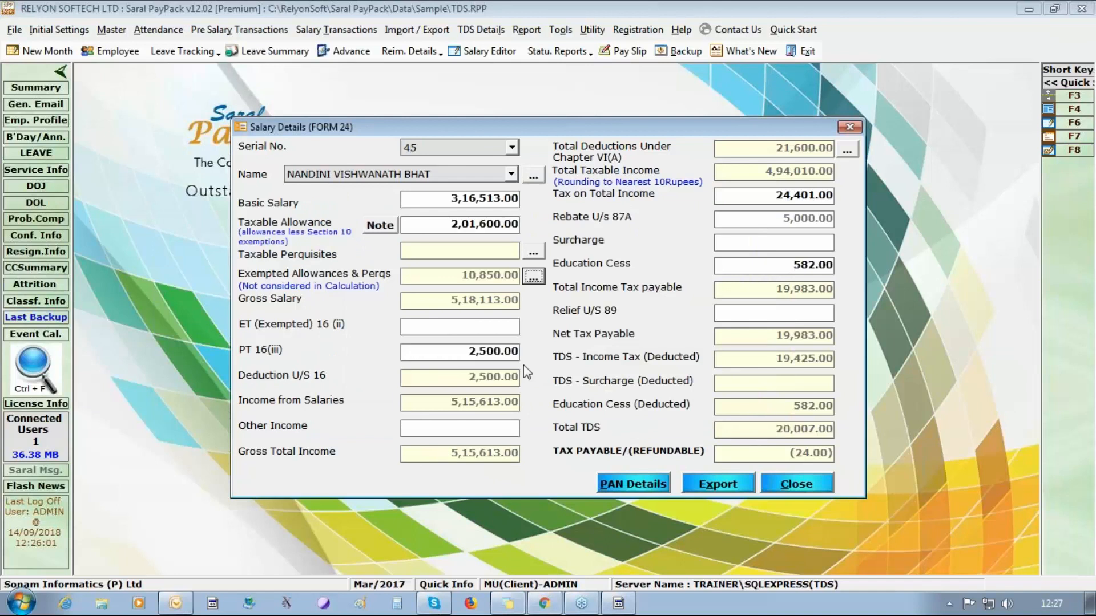
click(533, 176)
click(695, 138)
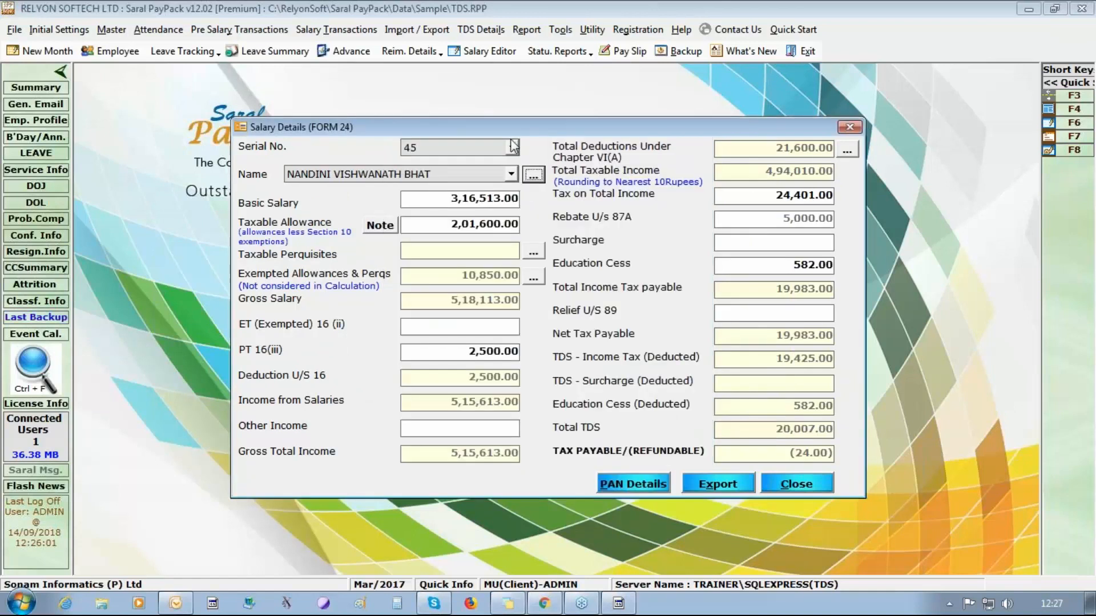
- Load serial 40's record and review its Chapter VI(A) deductions and exempted allowances
click(512, 147)
click(451, 163)
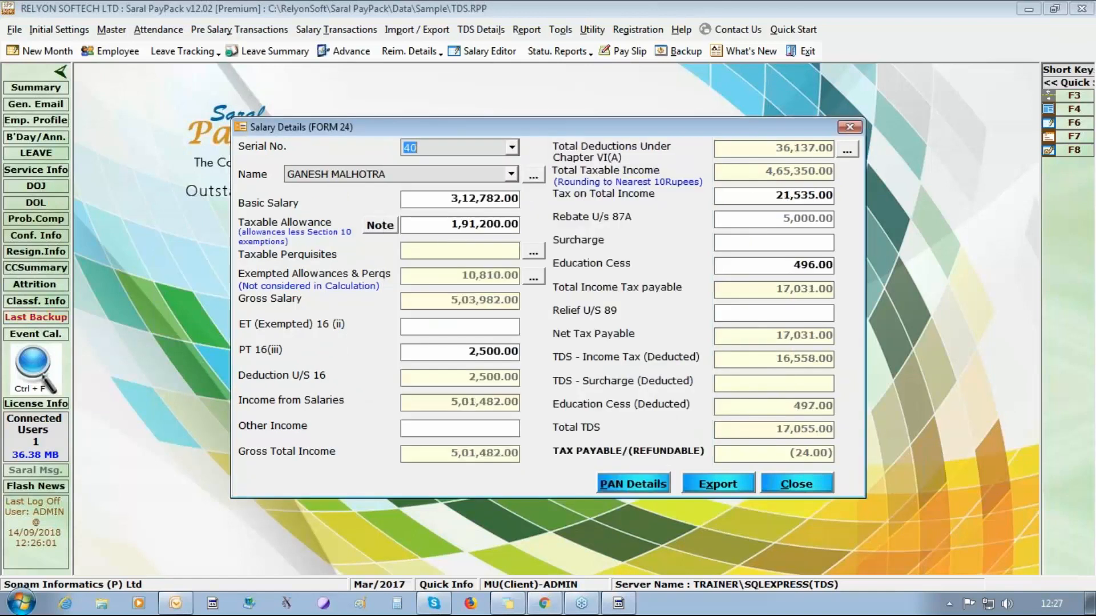
click(846, 150)
click(736, 445)
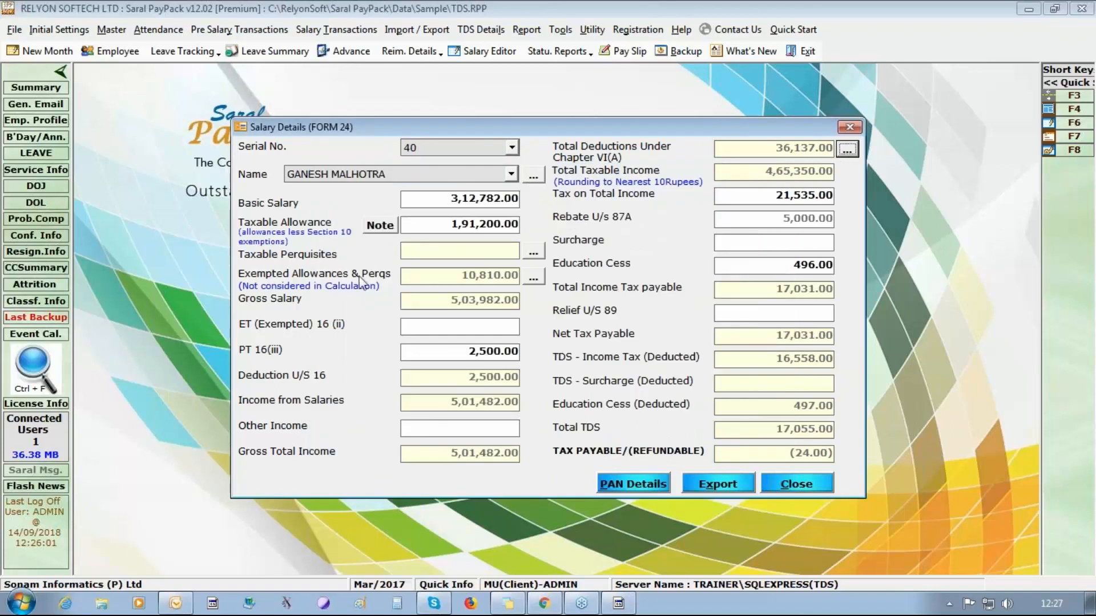
click(530, 281)
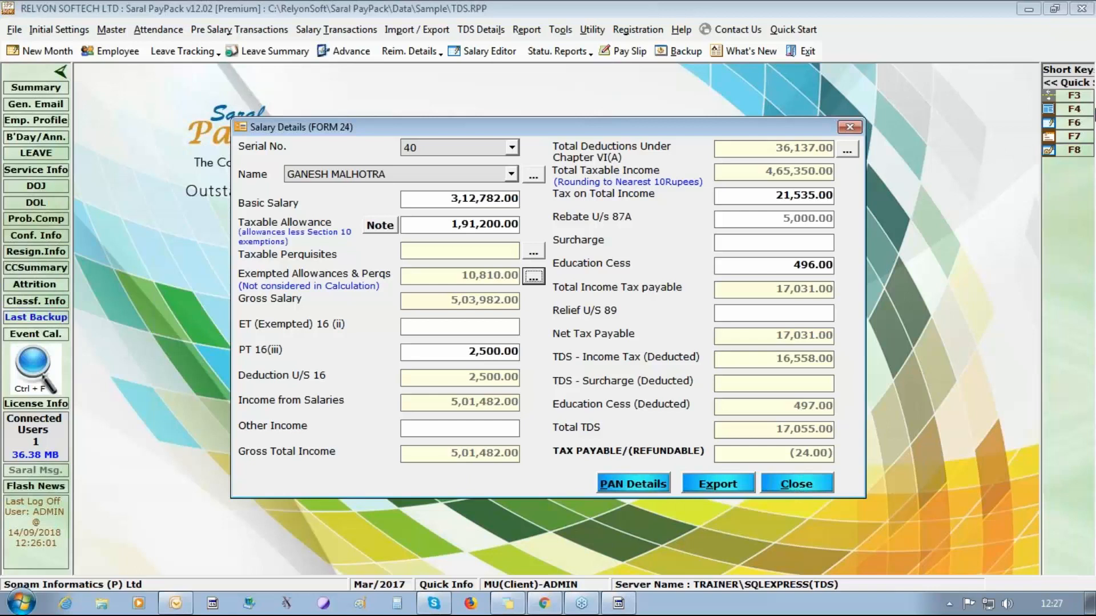
click(1083, 49)
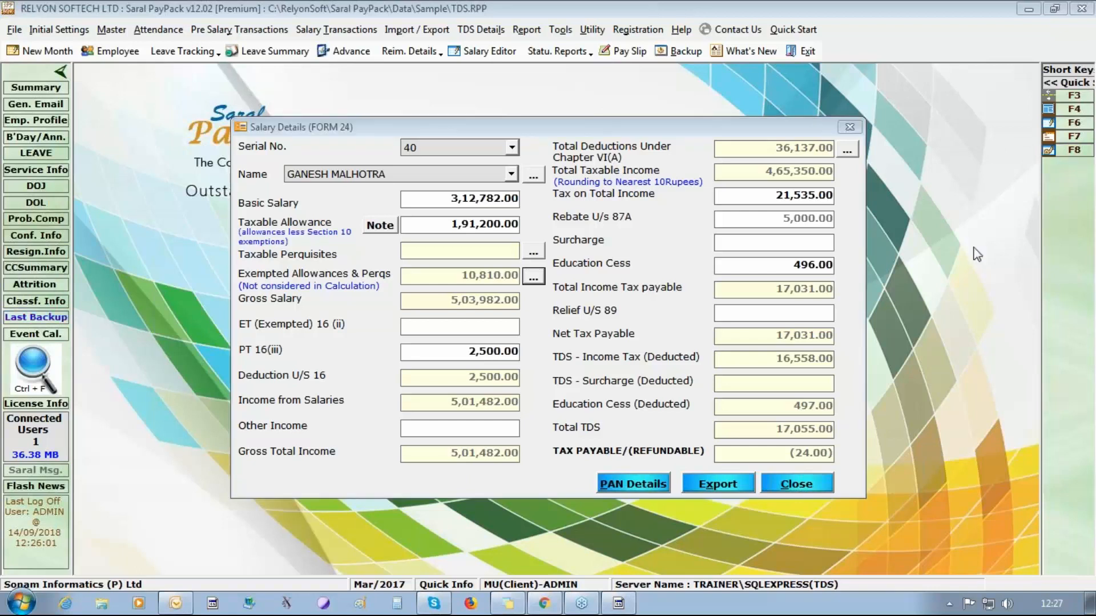